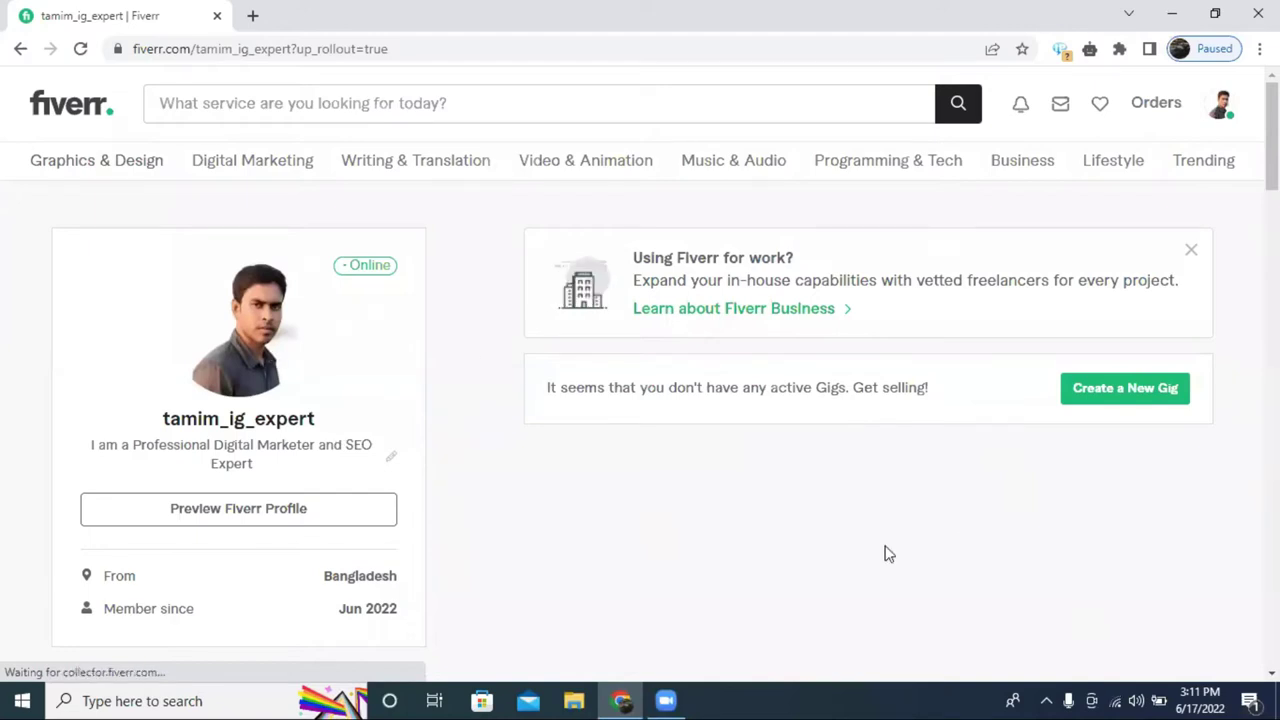
Review the seller profile's description, languages, linked accounts, skills, education and certification sections.
scroll(881, 546, "down", 1)
scroll(883, 553, "down", 6)
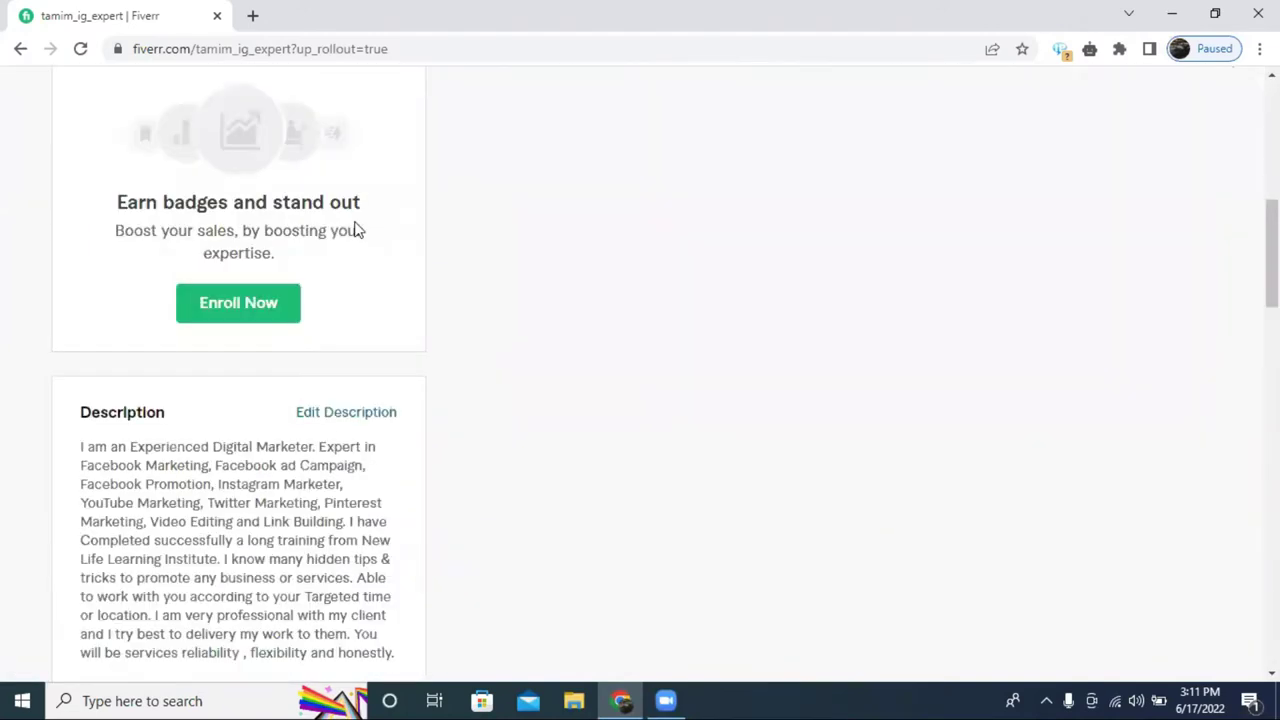
scroll(508, 363, "down", 3)
scroll(537, 384, "down", 6)
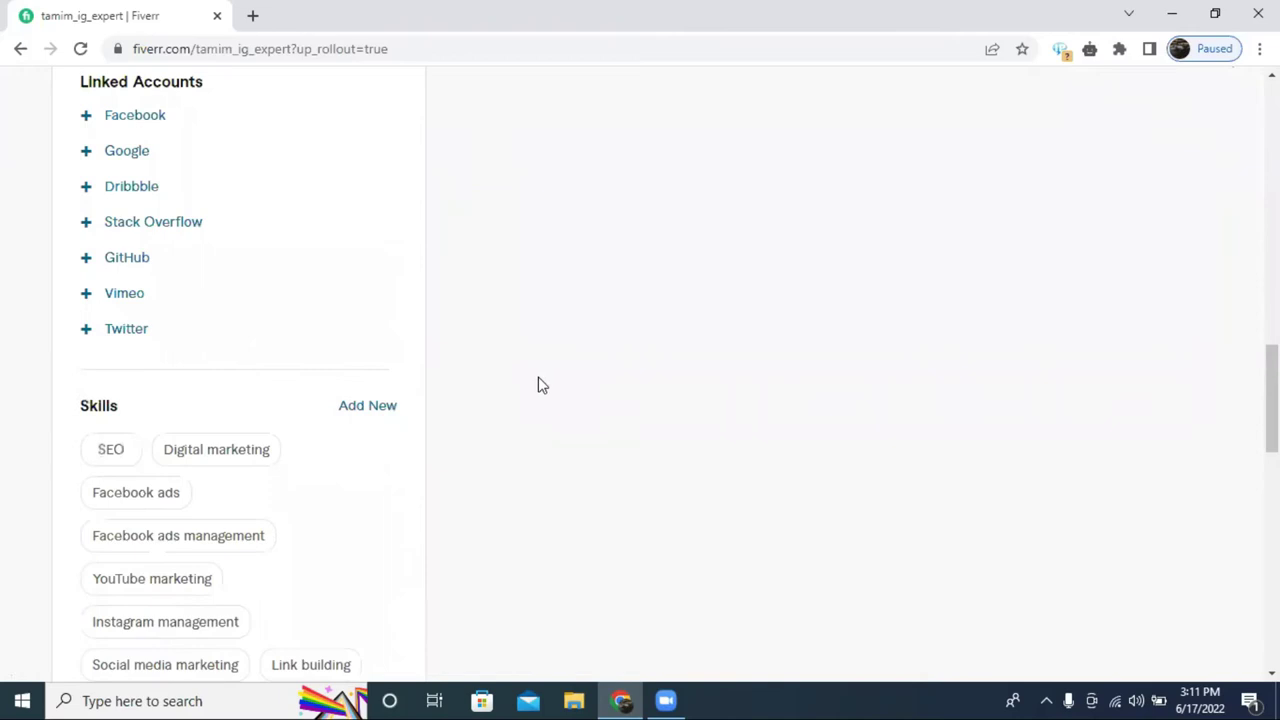
scroll(171, 443, "up", 3)
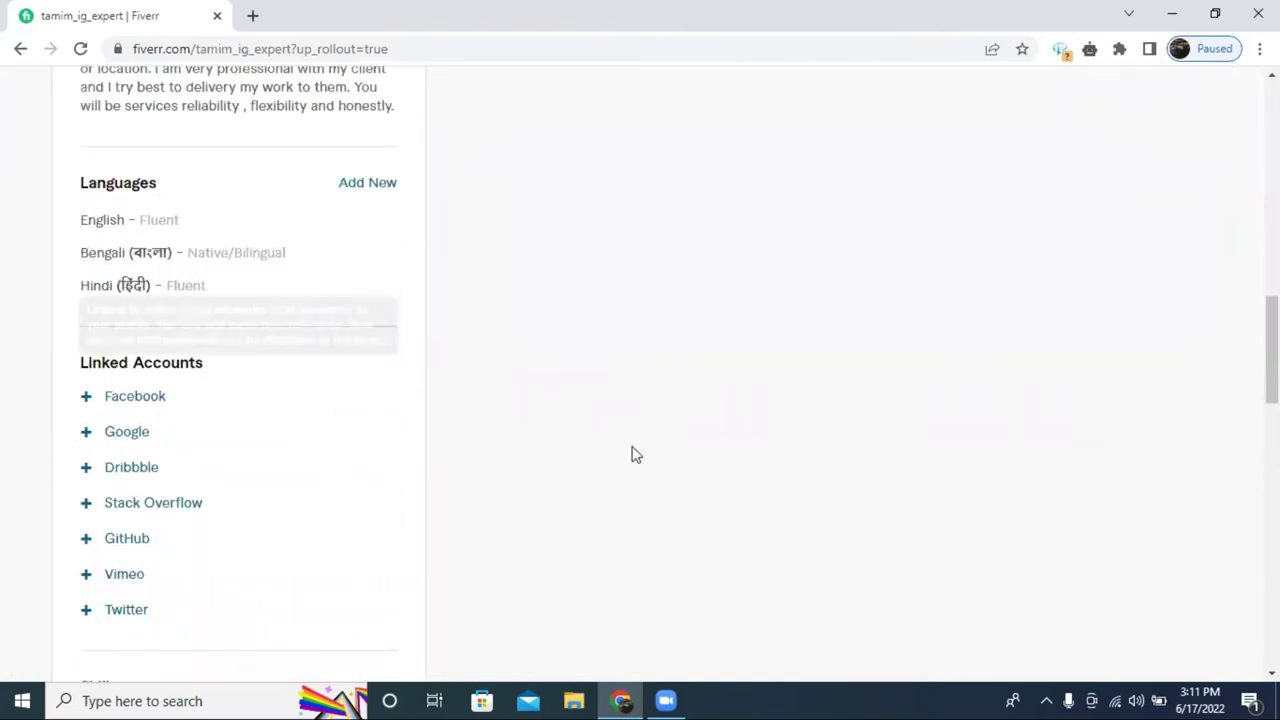
scroll(641, 456, "down", 10)
scroll(643, 457, "up", 5)
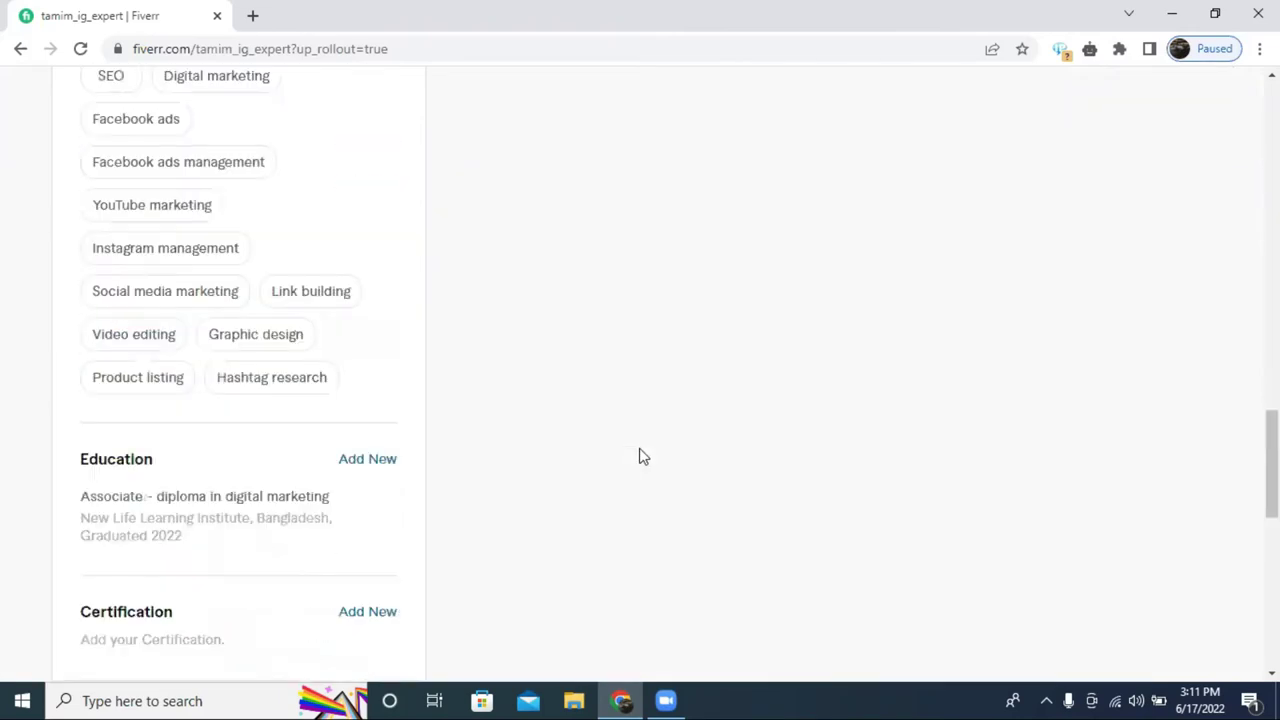
scroll(643, 457, "up", 4)
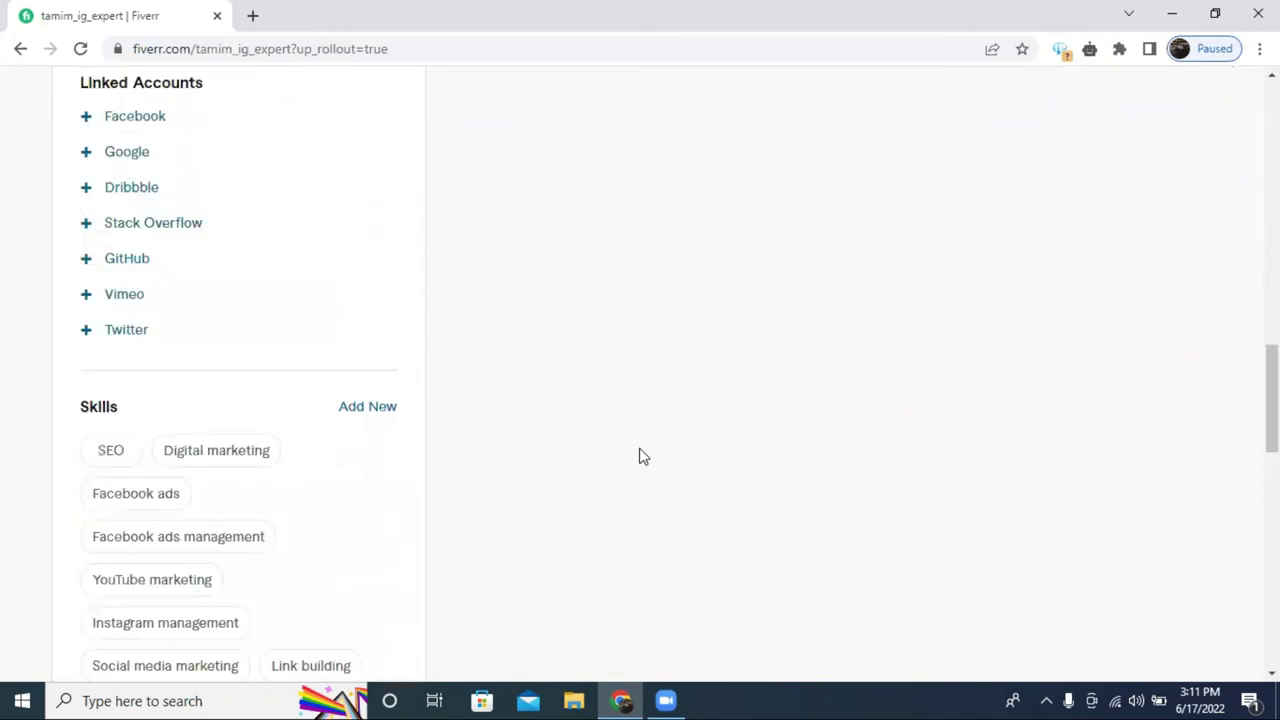
scroll(643, 457, "up", 10)
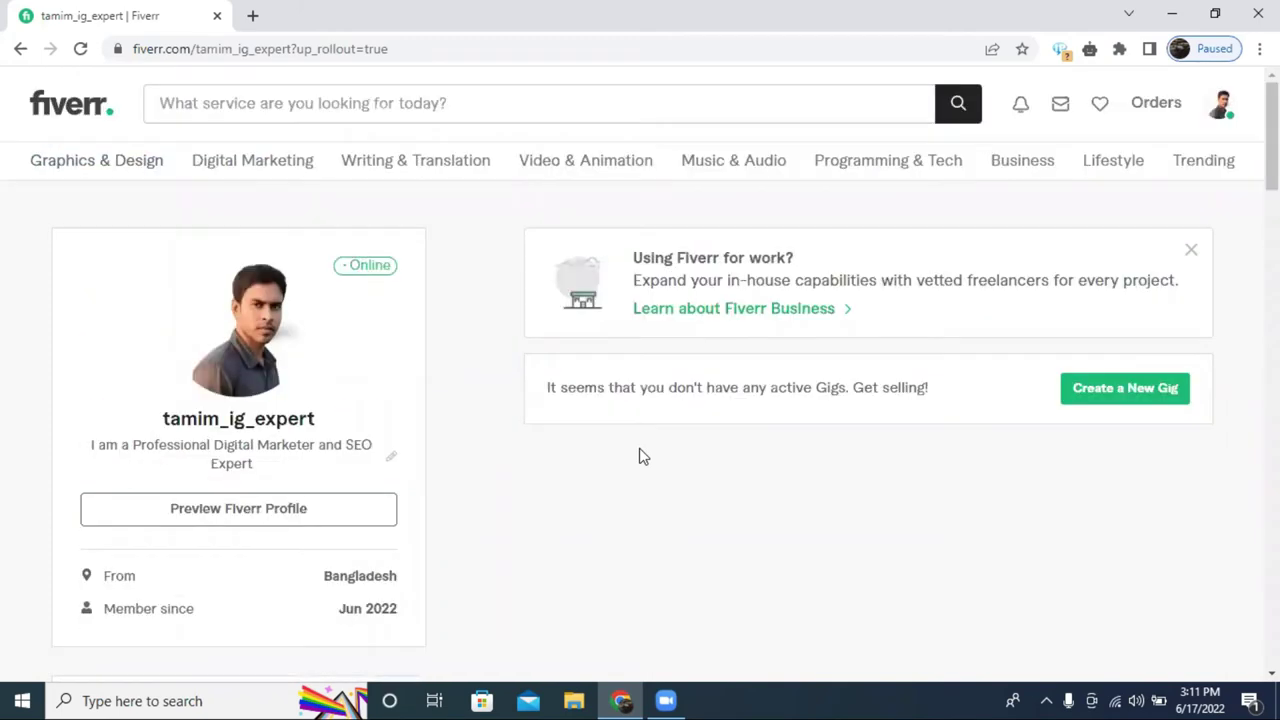
Dismiss the Fiverr Business offer, start creating a new Gig and proceed through the onboarding introduction to Personal Info.
left_click(1191, 252)
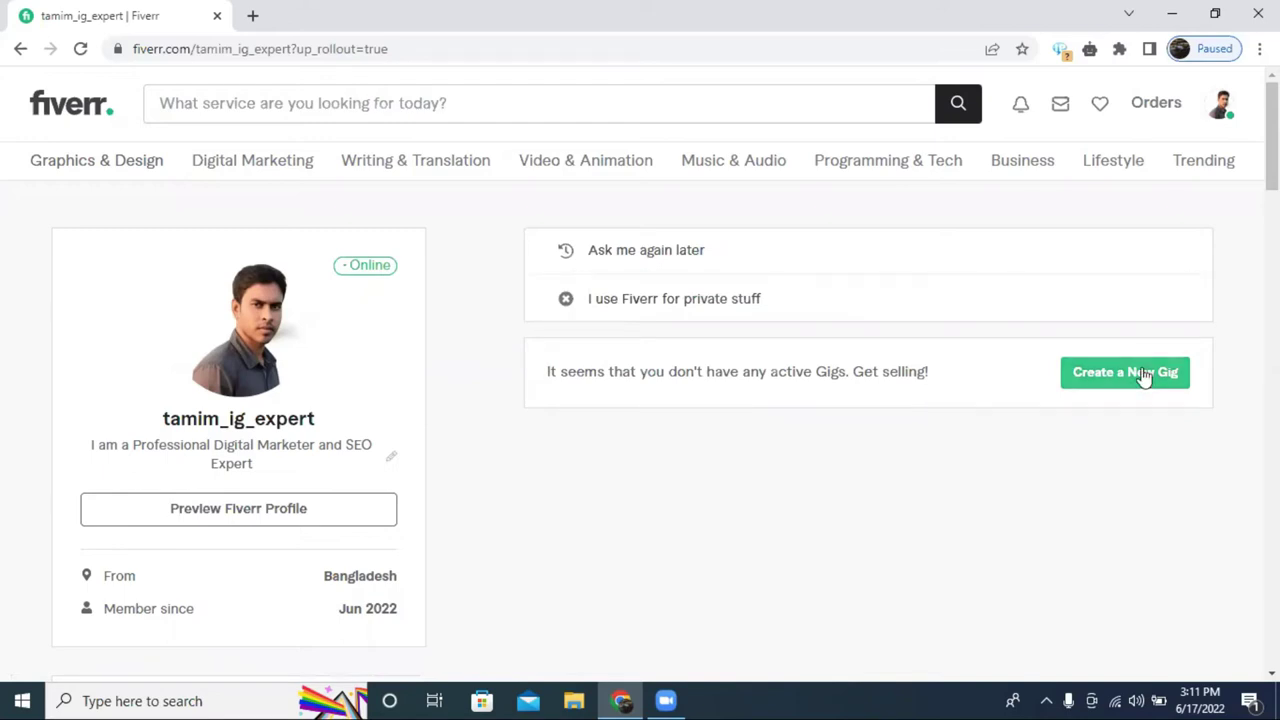
left_click(1107, 383)
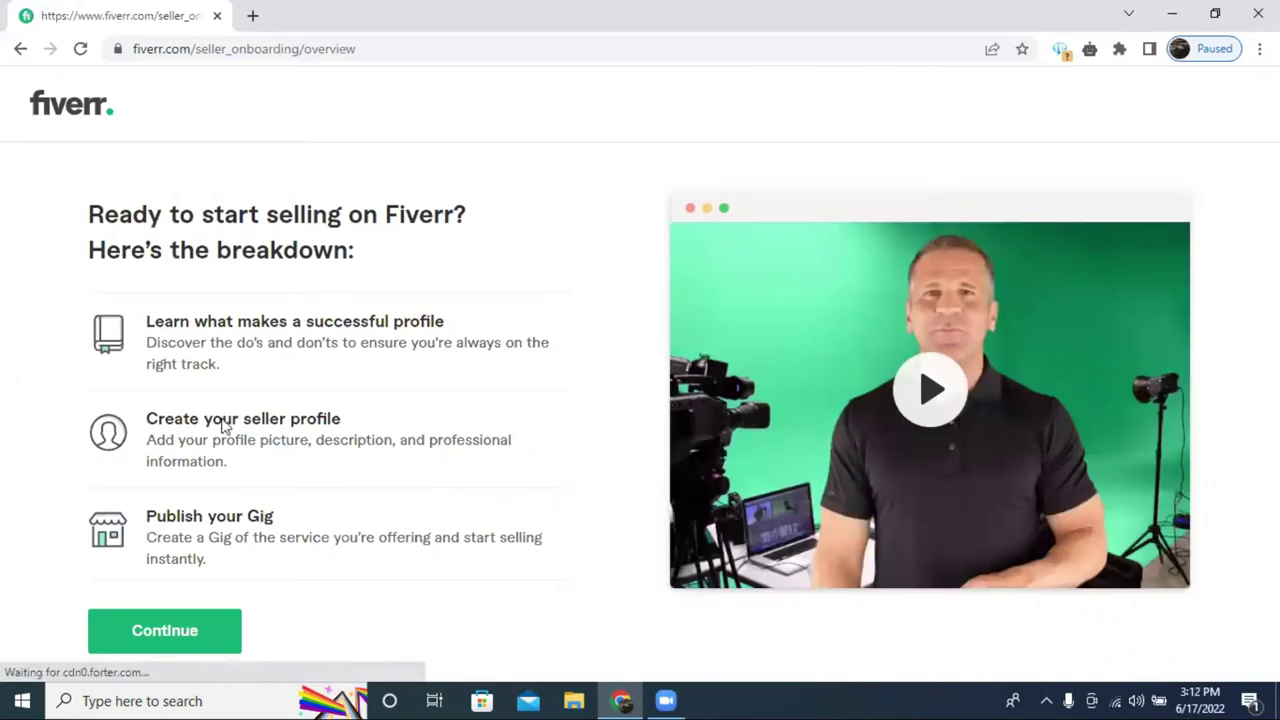
left_click(145, 632)
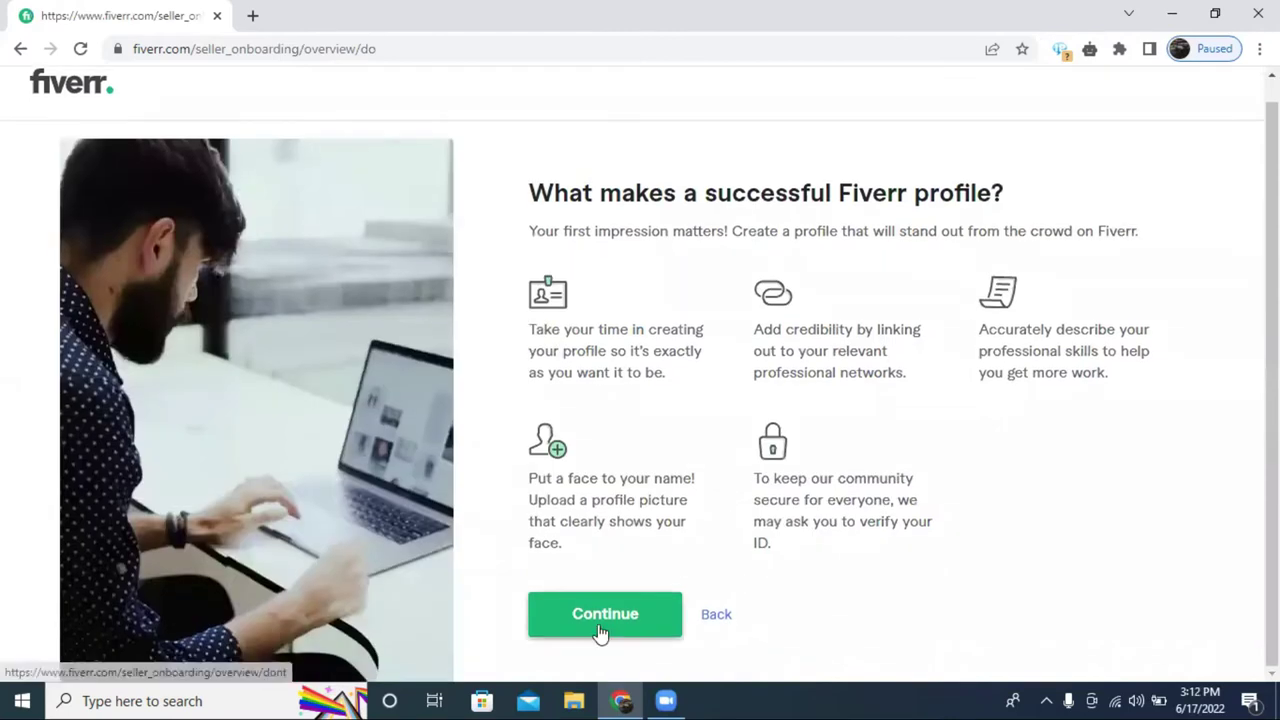
left_click(600, 632)
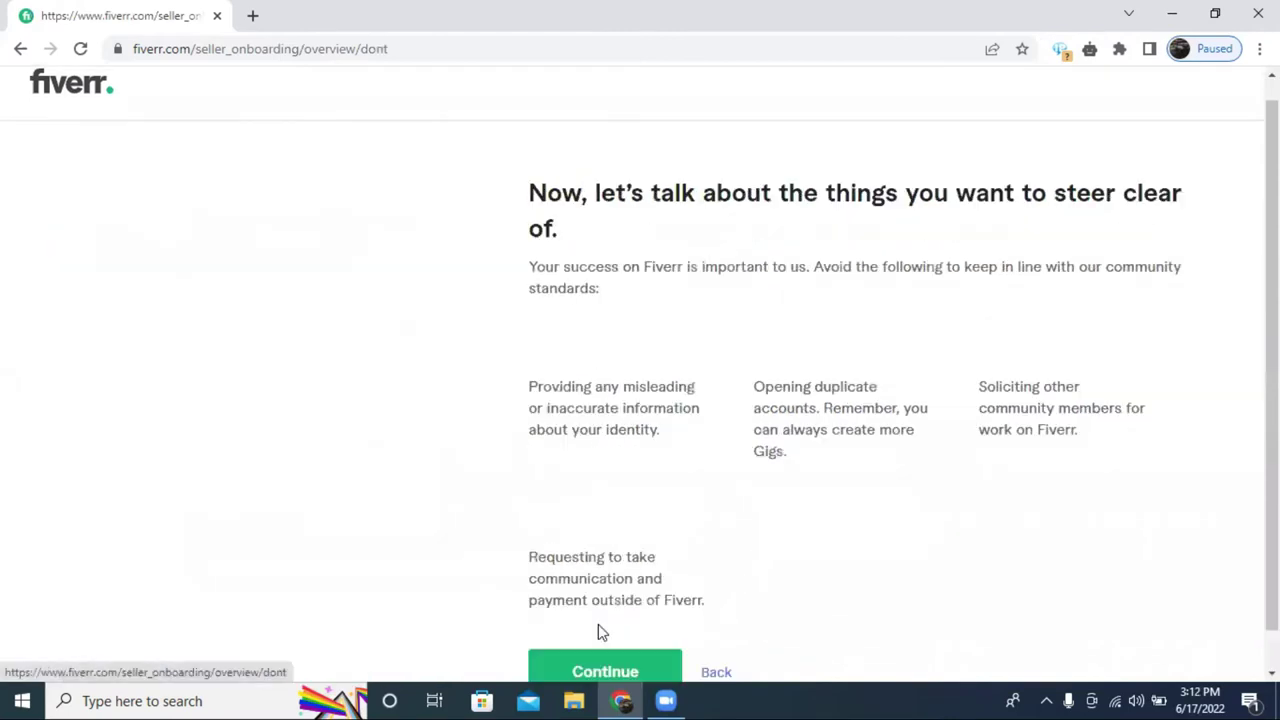
scroll(777, 388, "down", 1)
left_click(612, 632)
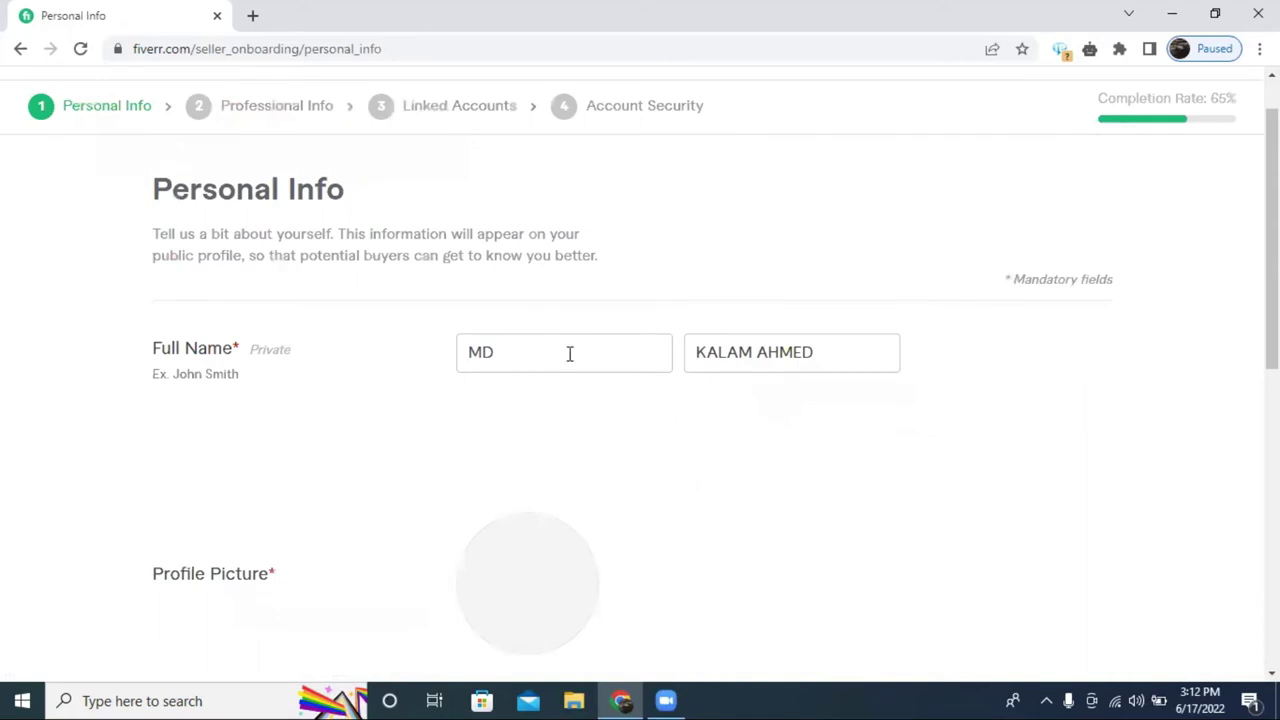
Check the name, profile picture, description and languages in Personal Info, and continue to Professional Info.
scroll(970, 349, "down", 2)
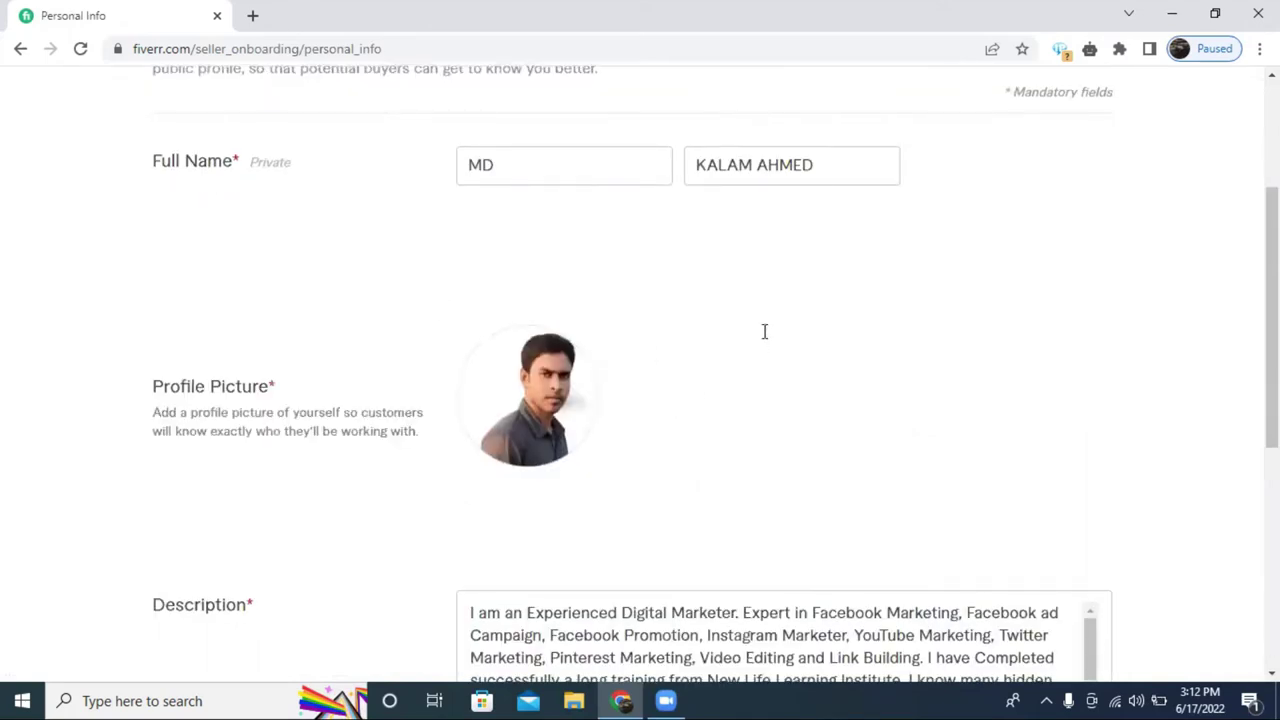
scroll(763, 333, "down", 3)
scroll(940, 385, "down", 2)
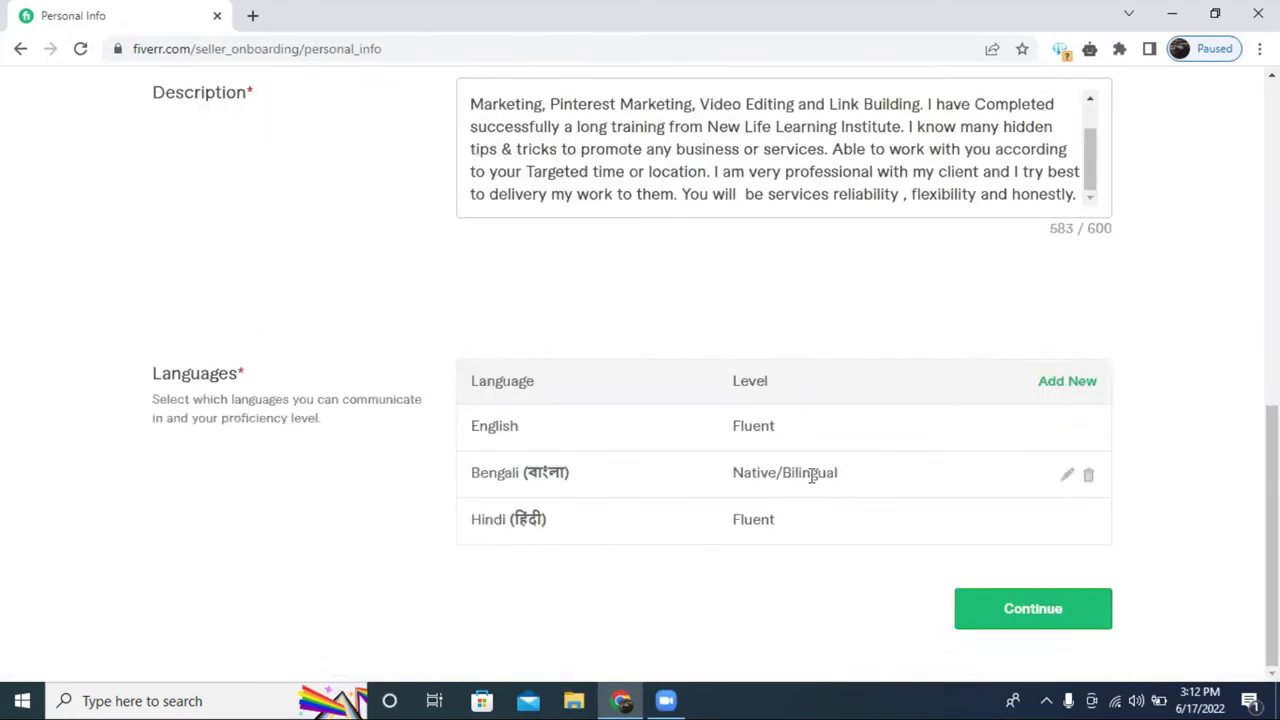
left_click(1033, 612)
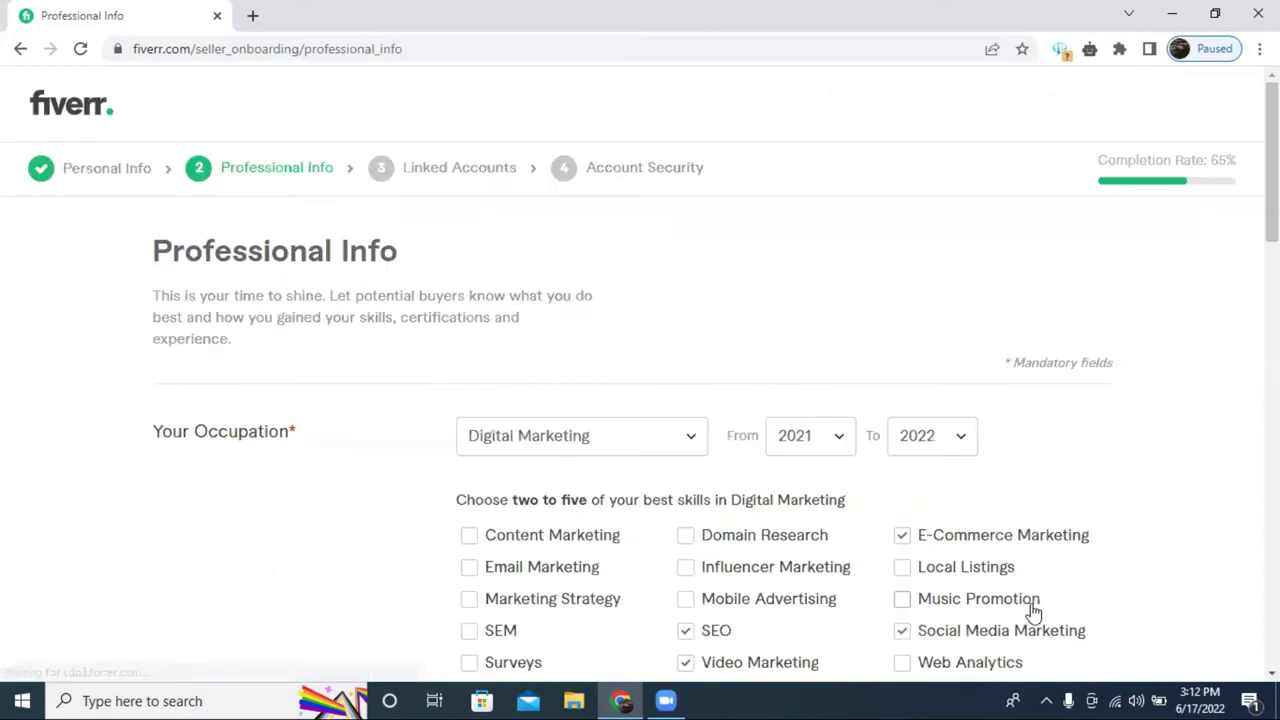
Check the occupation skills and remaining Professional Info entries, leave certification and website blank, and continue to Linked Accounts.
scroll(770, 363, "down", 3)
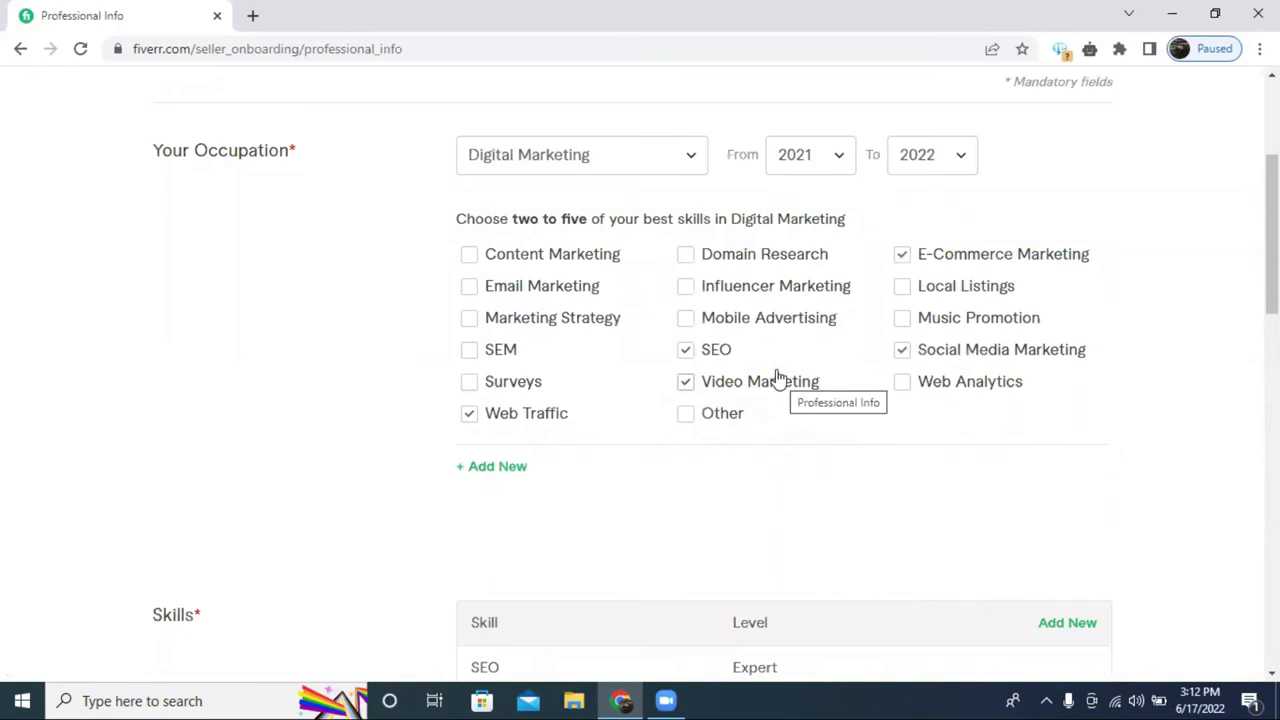
scroll(860, 400, "down", 1)
scroll(820, 350, "up", 1)
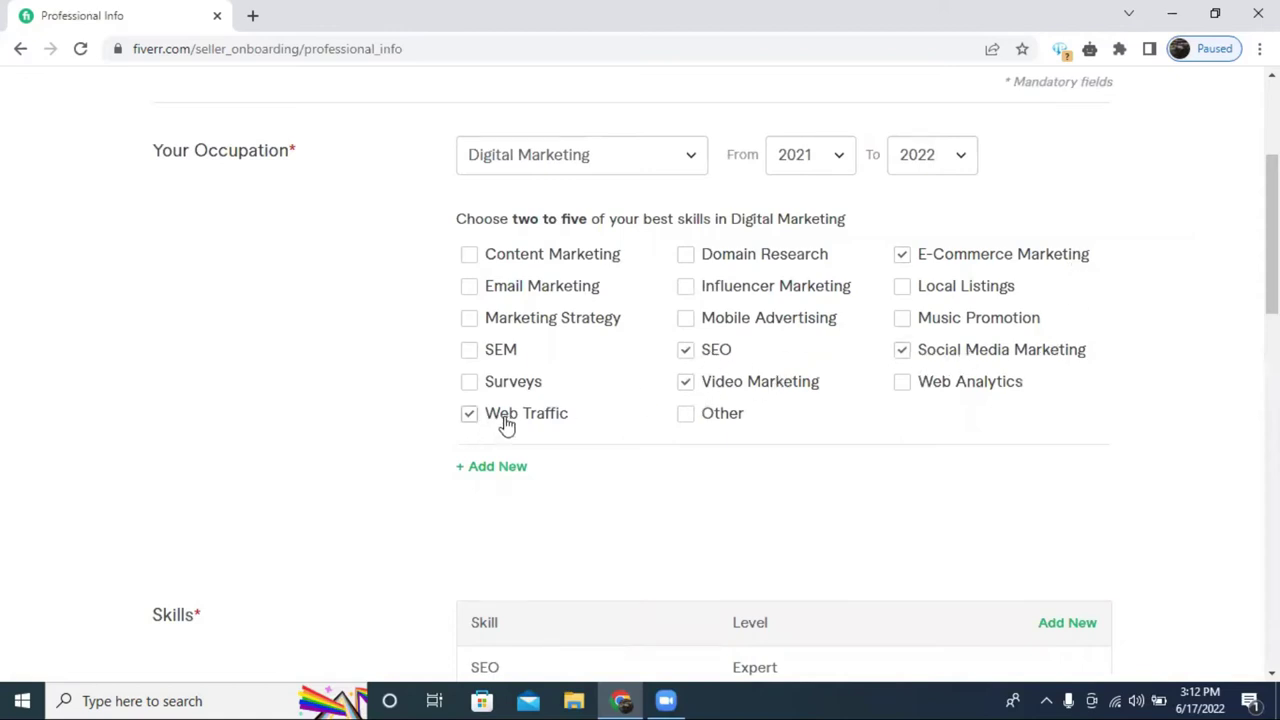
scroll(874, 386, "down", 5)
scroll(884, 386, "down", 9)
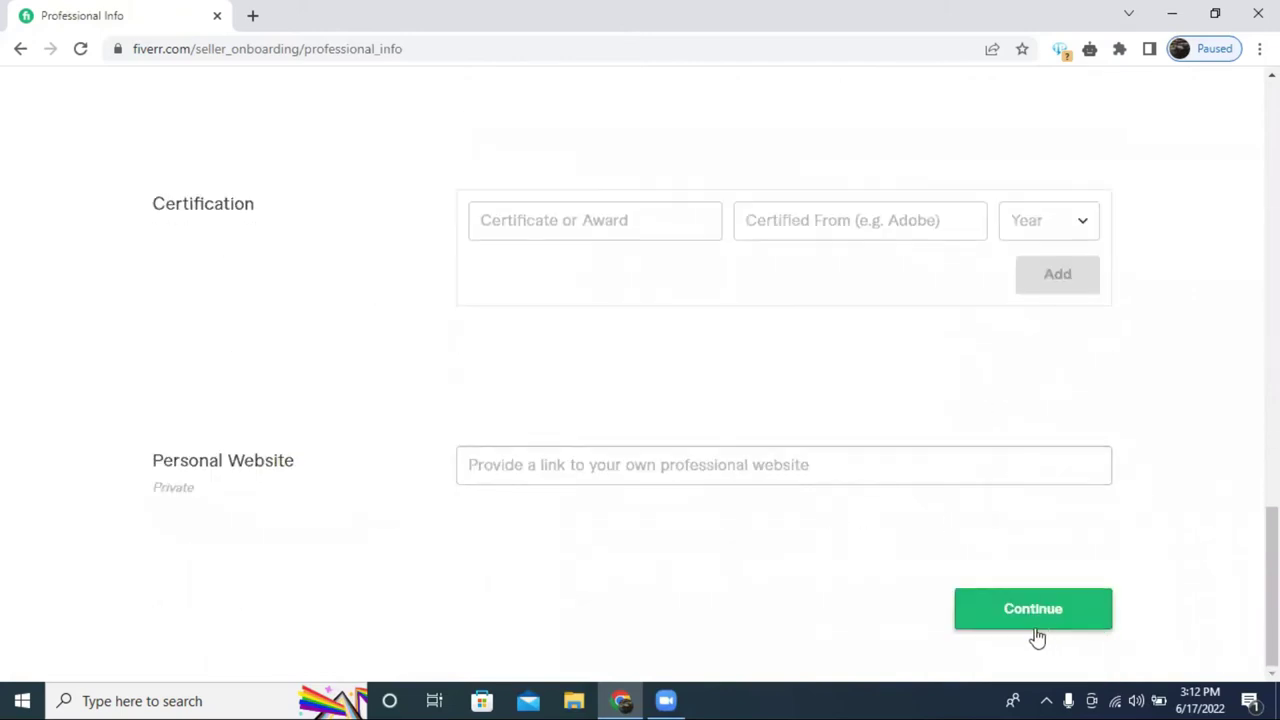
left_click(1013, 612)
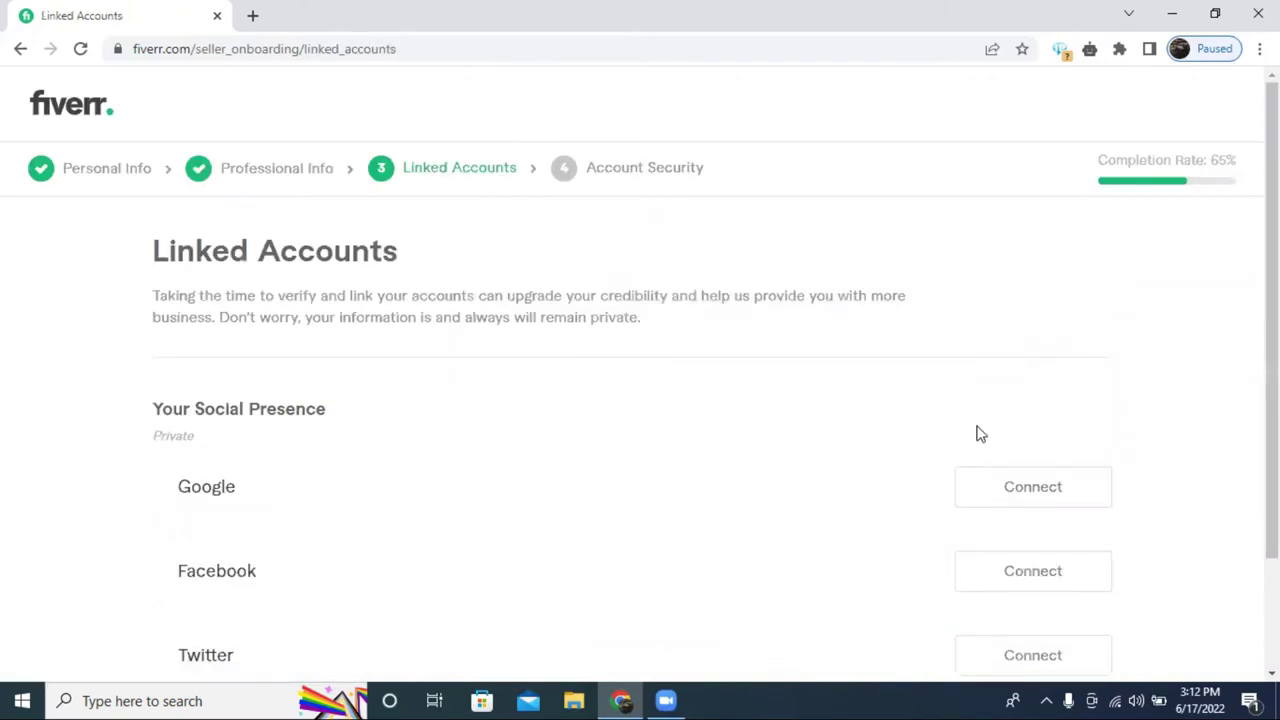
Skip connecting social accounts, finish the Account Security stage and close the completion dialog to reach the new Gig form.
scroll(929, 520, "down", 2)
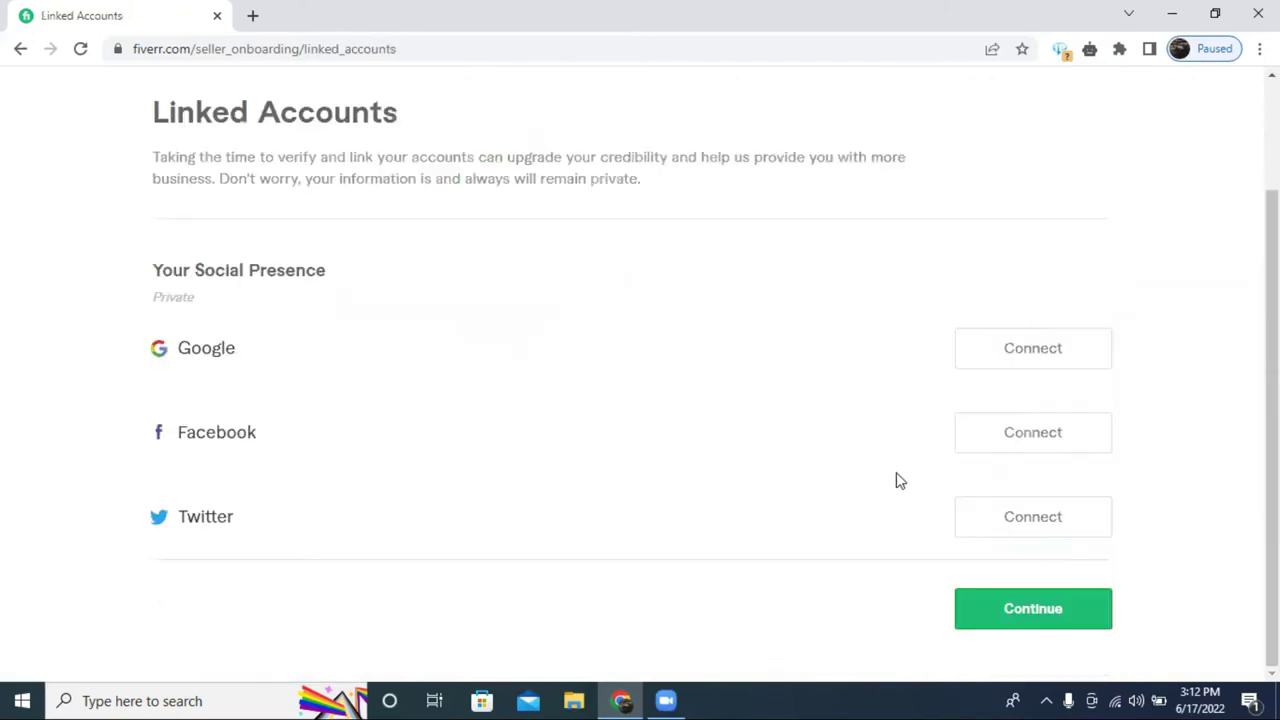
left_click(1013, 610)
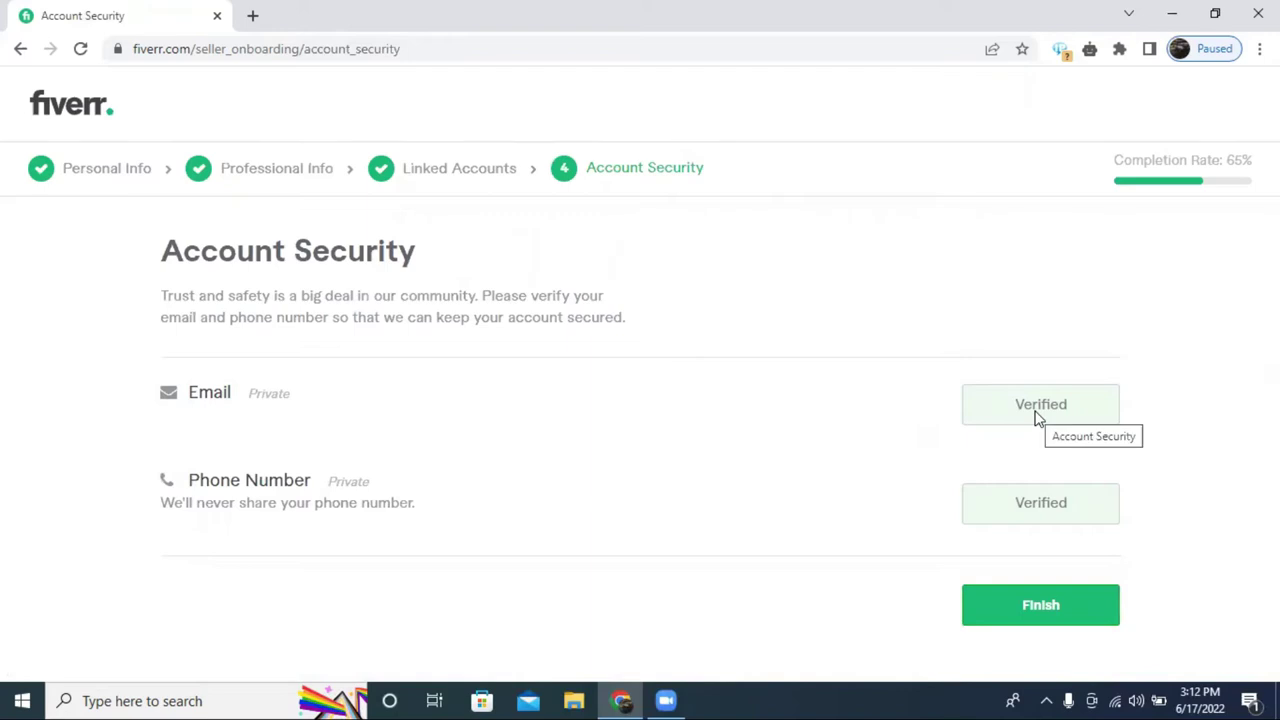
left_click(1038, 620)
scroll(706, 423, "down", 3)
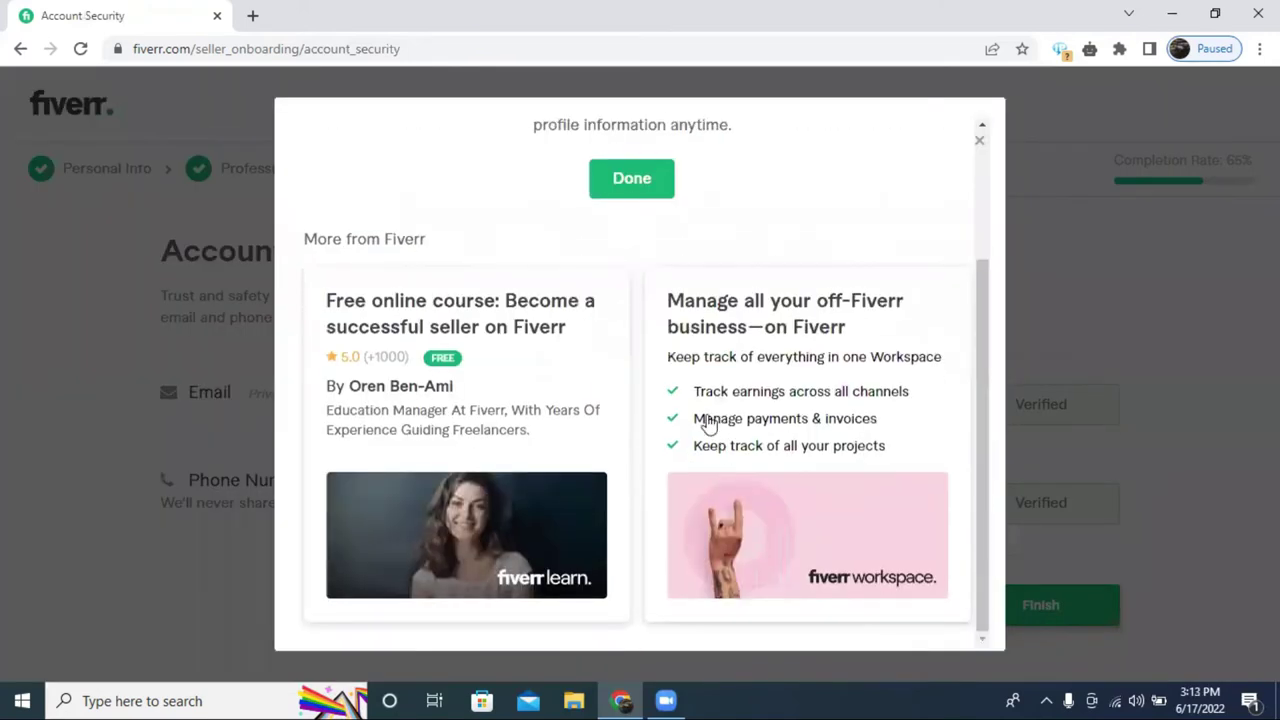
left_click(632, 180)
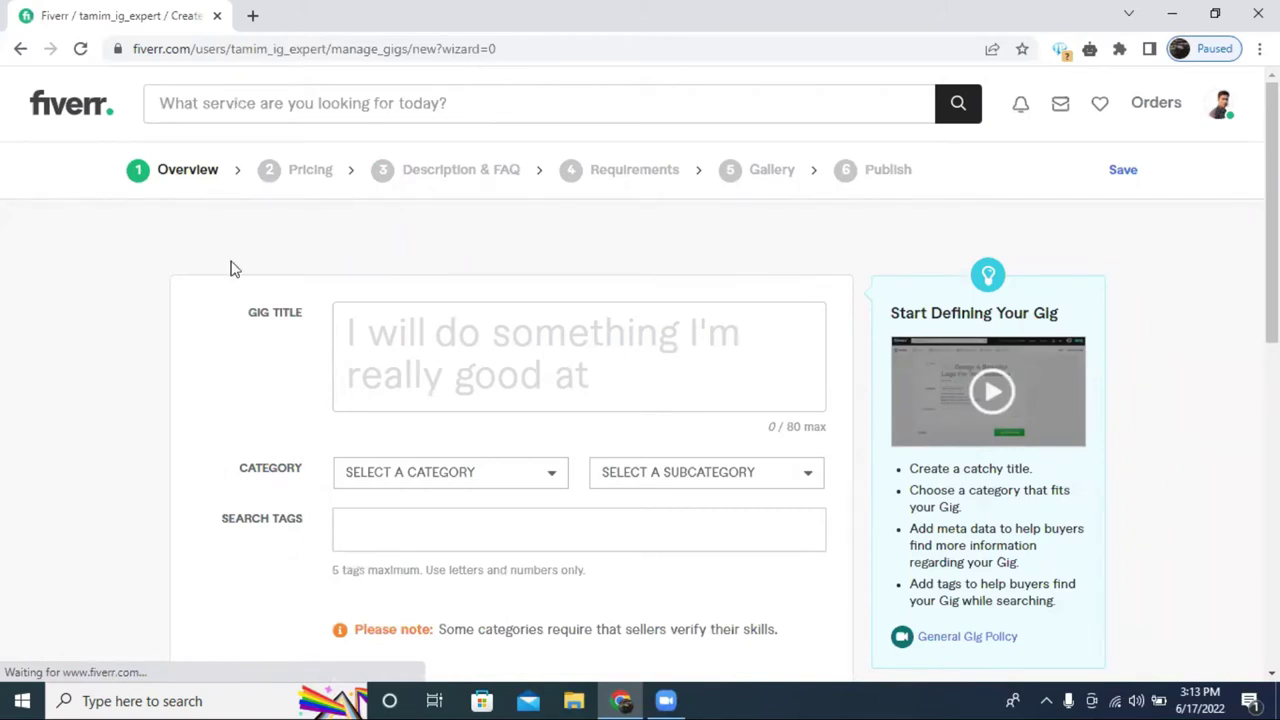
mouse_move(262, 318)
left_click_drag(252, 312, 306, 318)
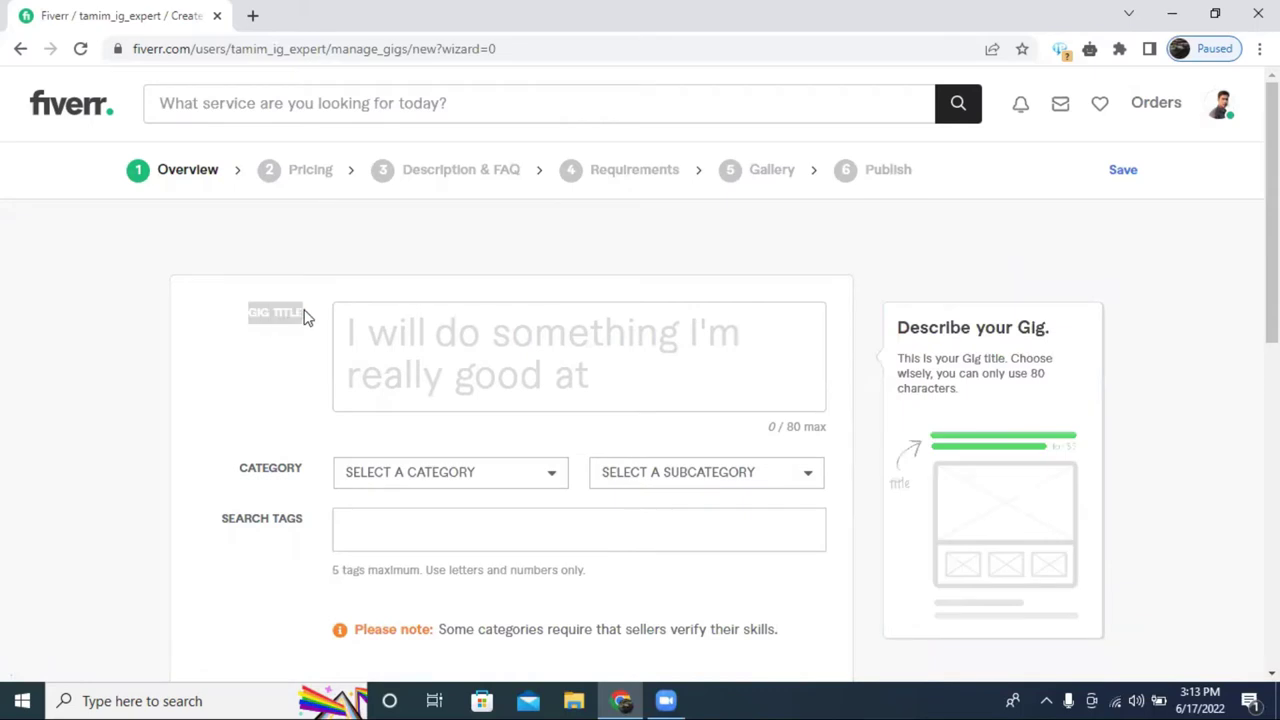
left_click(248, 352)
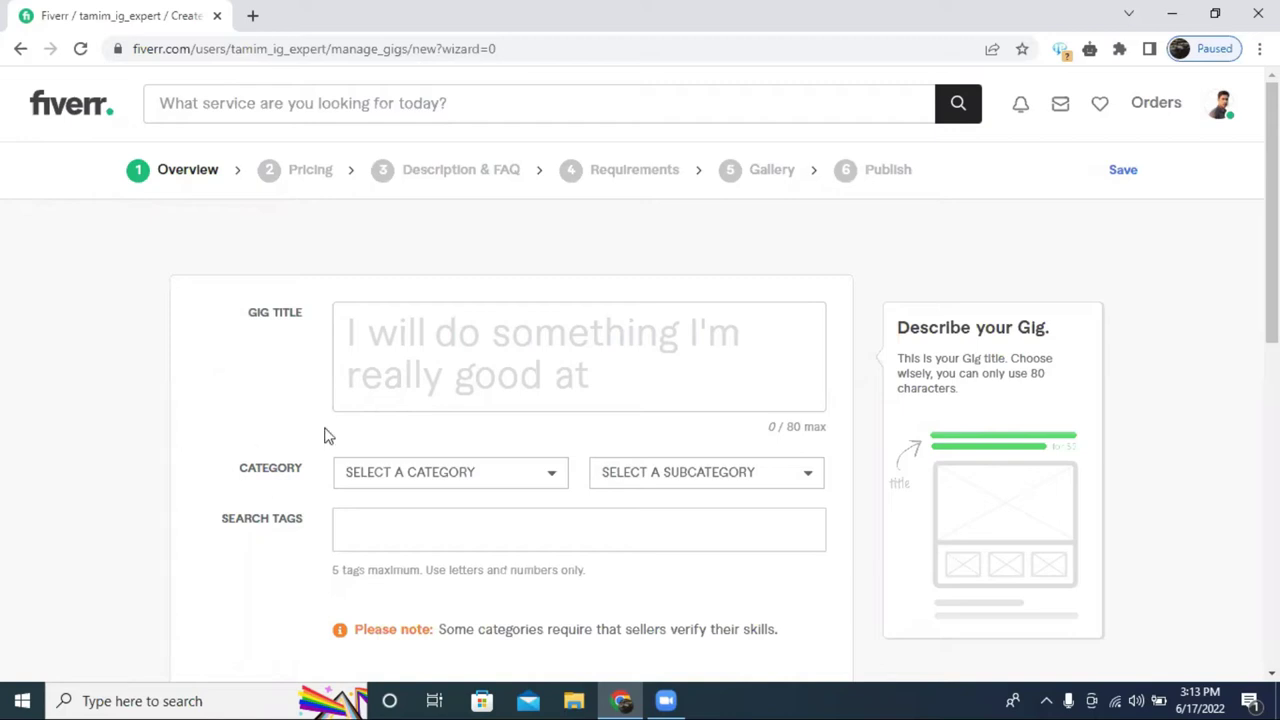
Open the account's profile page in a new browser tab and switch to it, keeping the Gig form open.
left_click(1226, 120)
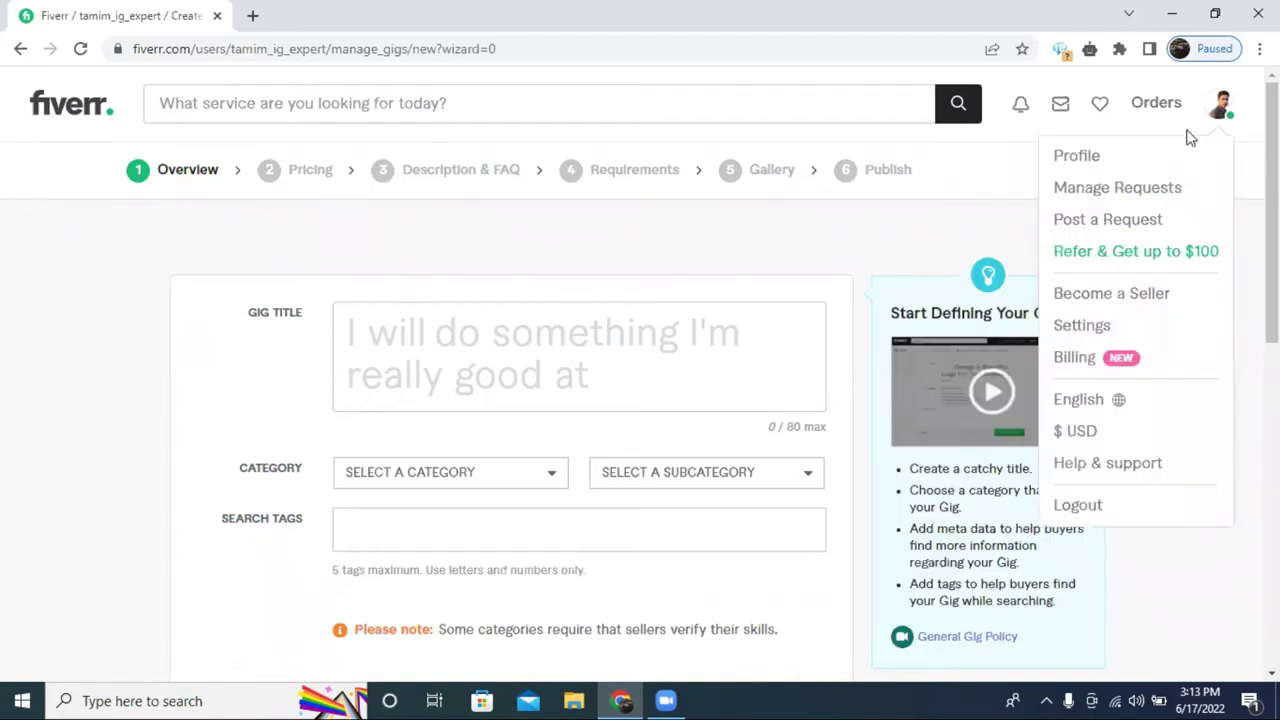
right_click(1099, 168)
left_click(1147, 174)
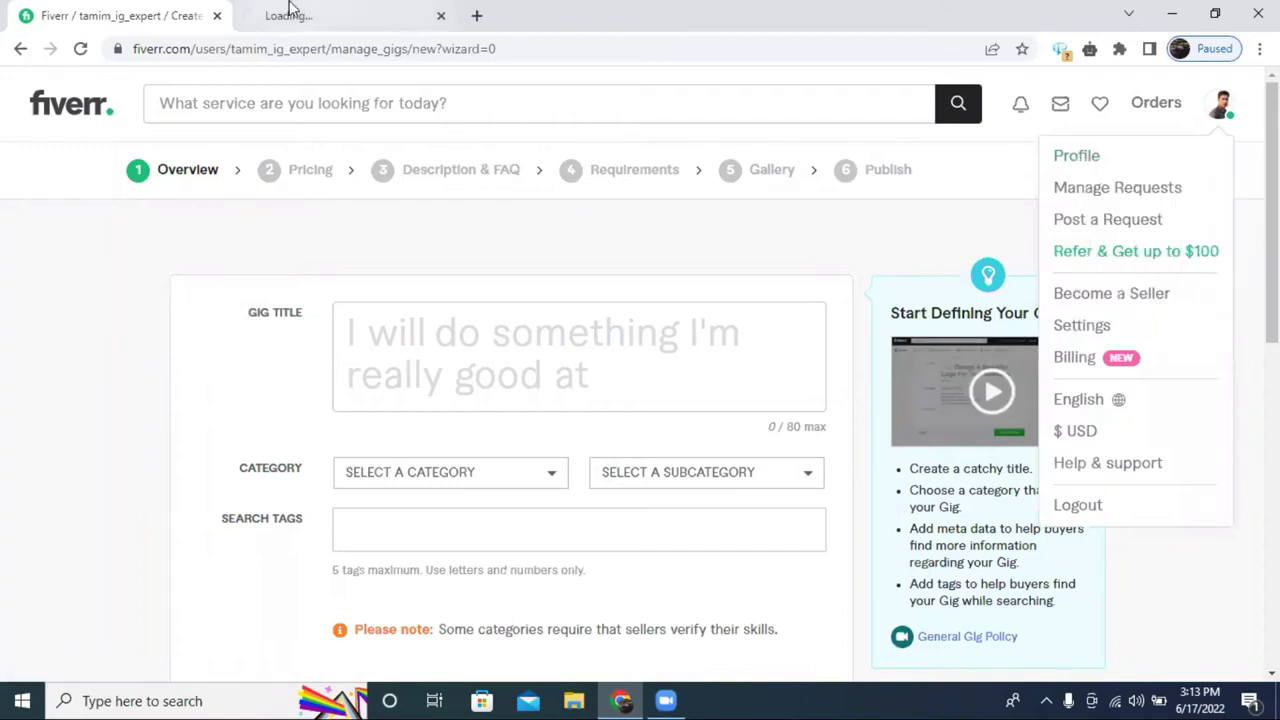
left_click(360, 30)
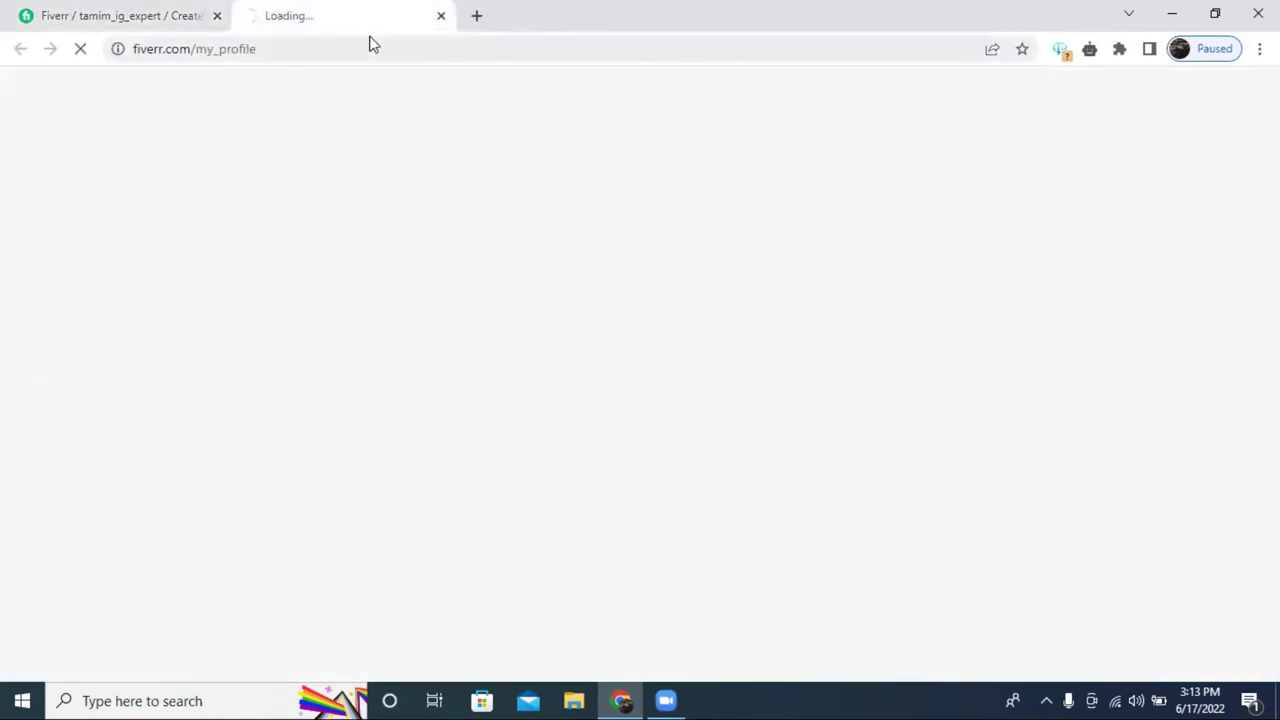
left_click(114, 12)
left_click(380, 12)
left_click(107, 12)
left_click(330, 15)
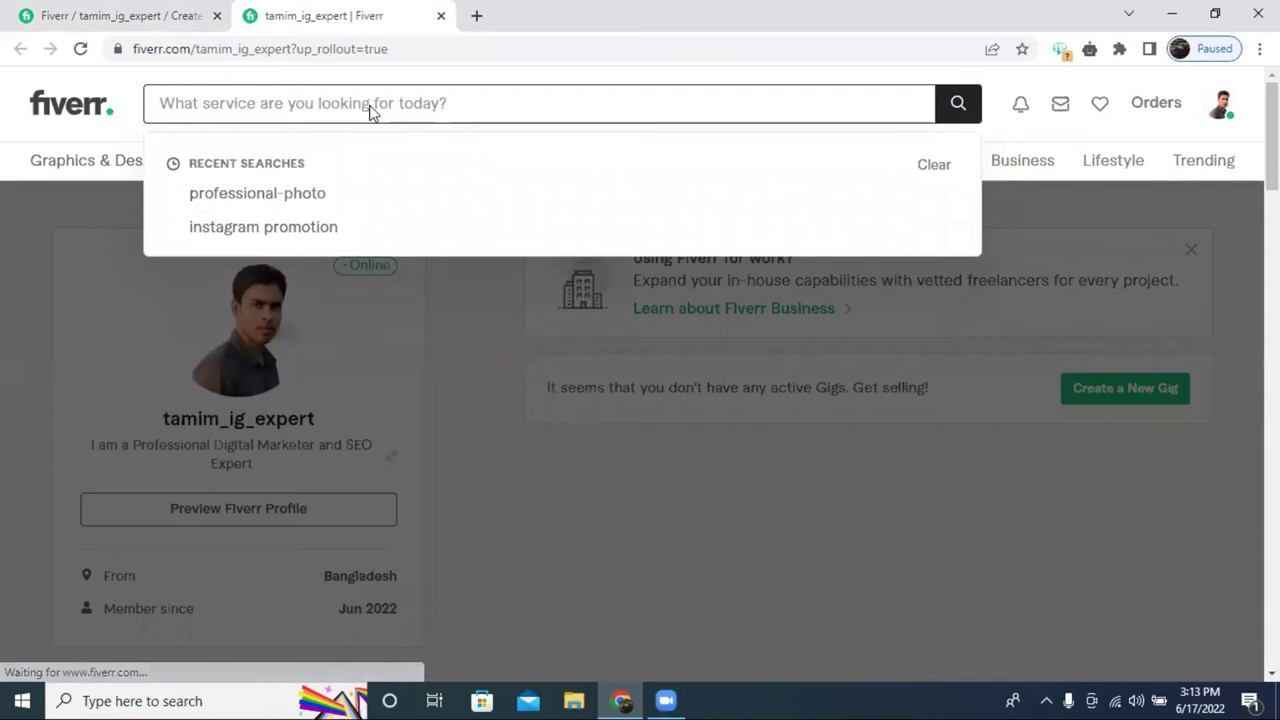
Search the marketplace for "facebook promotion" and browse the listed Gigs.
type("face")
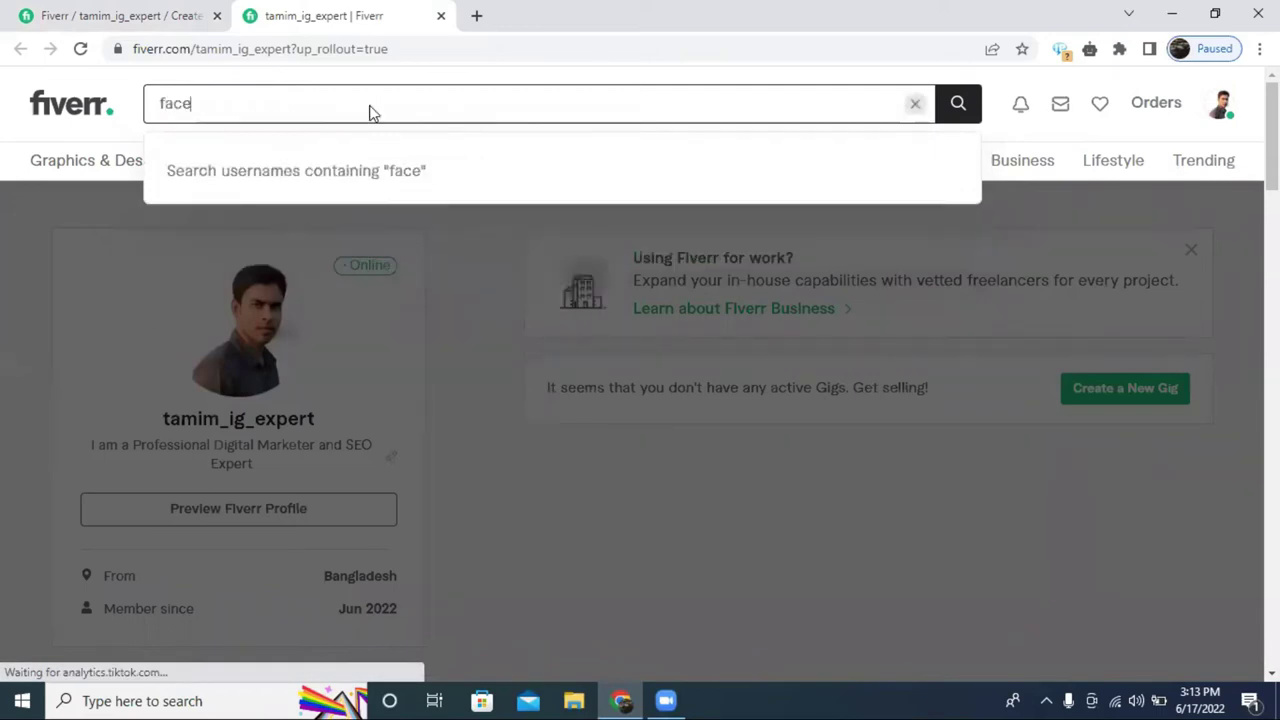
type("book")
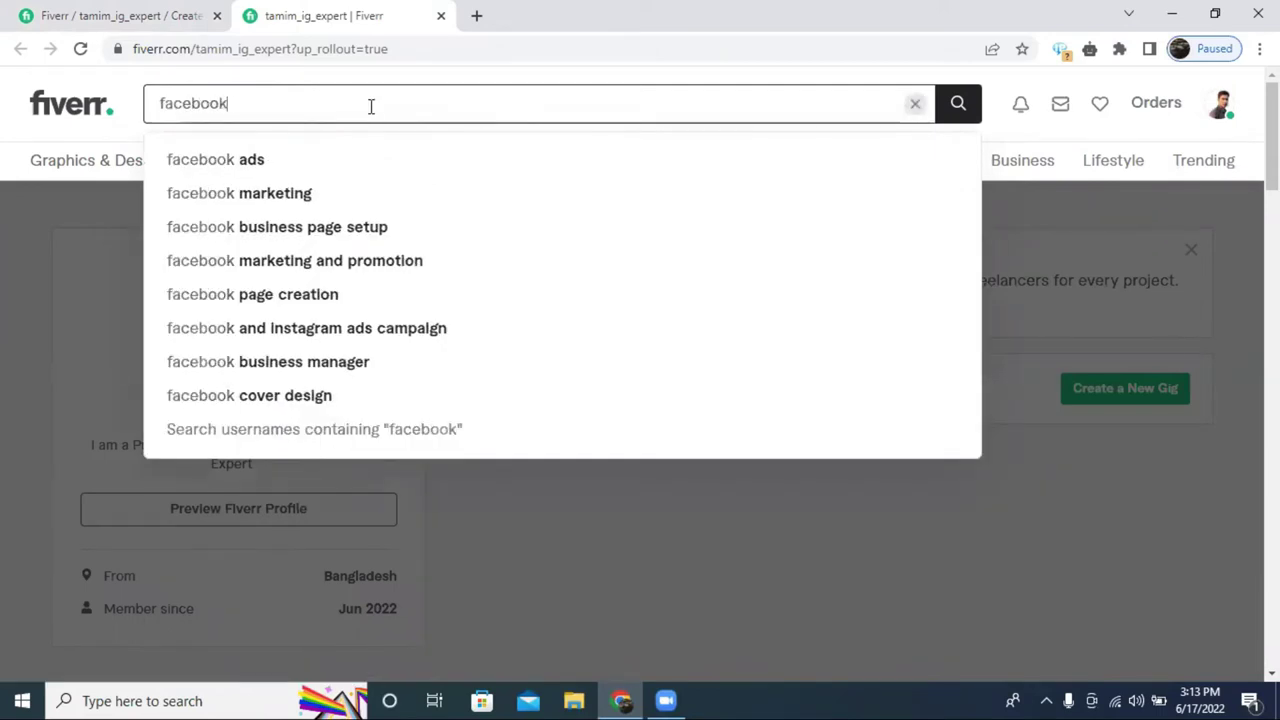
type(" pro")
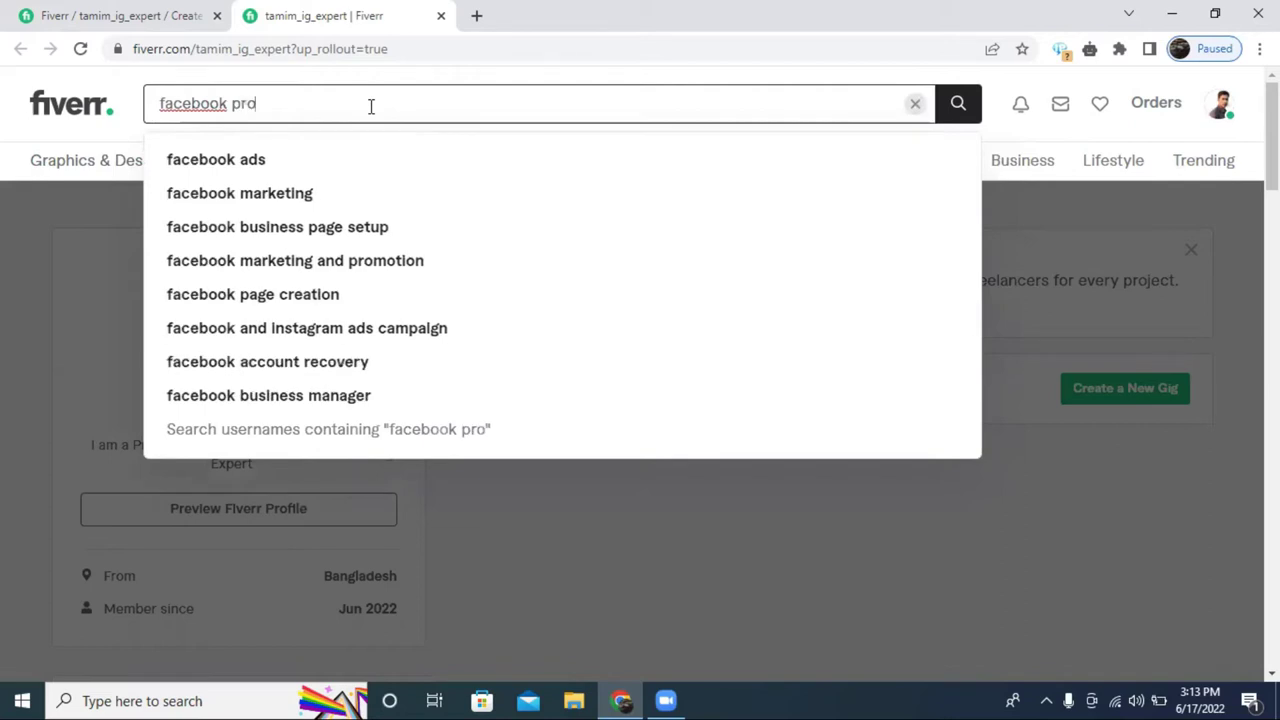
type("motion")
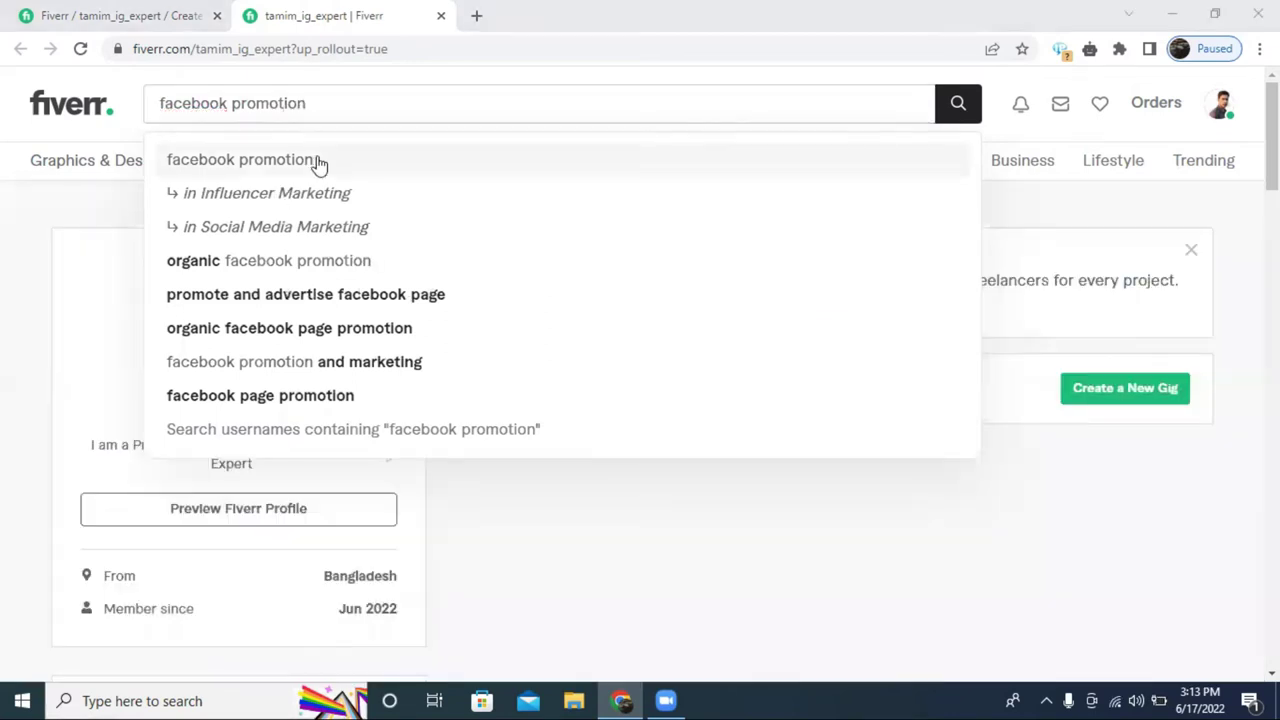
left_click(318, 163)
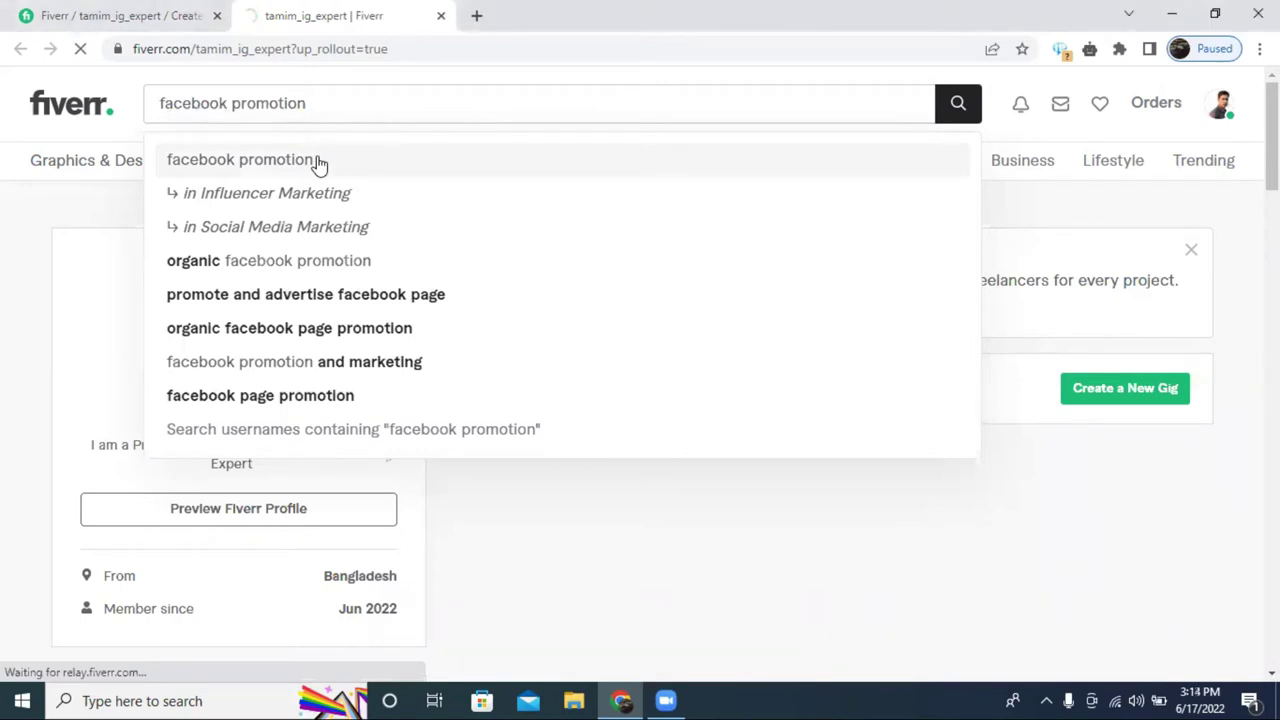
left_click(143, 17)
left_click(320, 17)
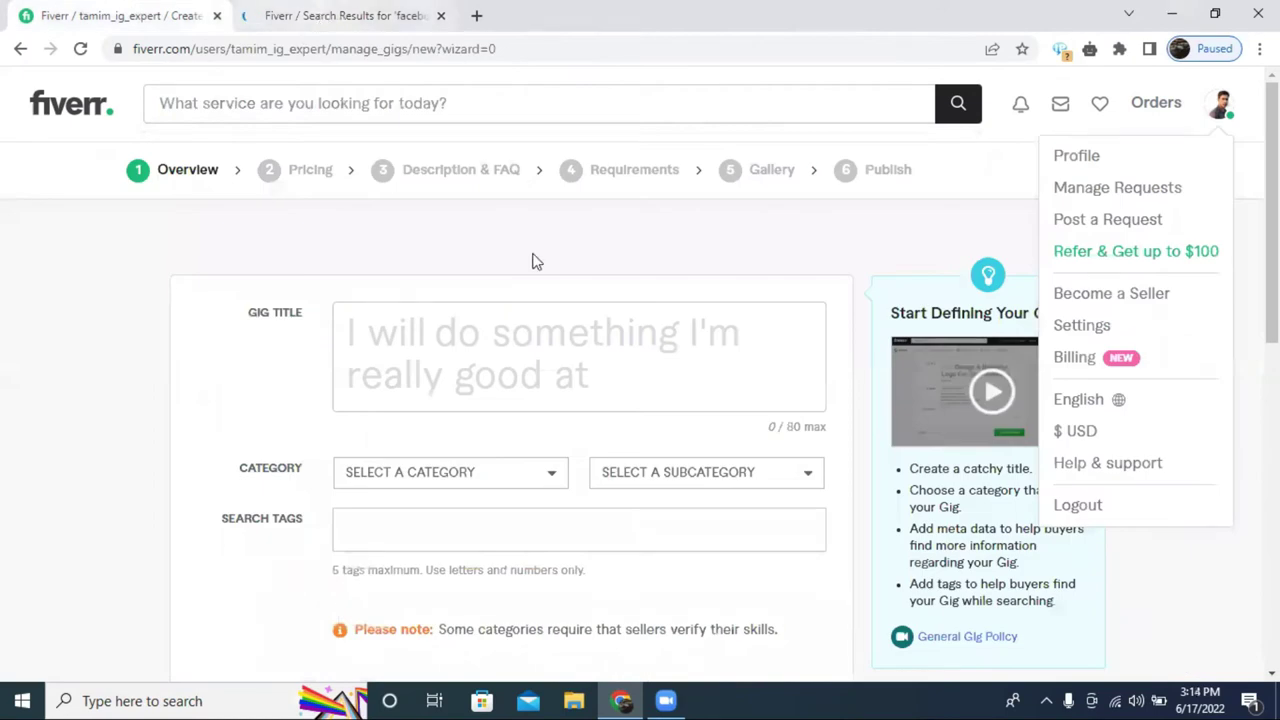
scroll(530, 291, "down", 3)
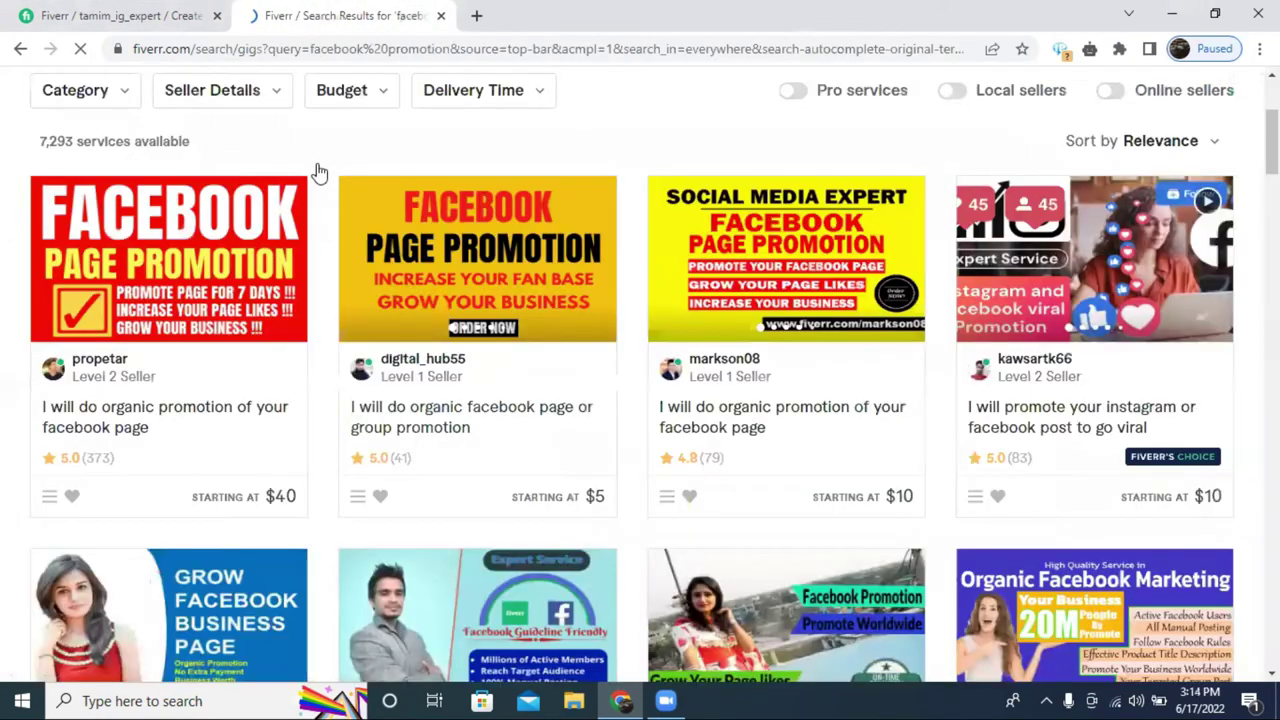
Compare the "facebook promotion" search phrase with the Search Tags field on the Gig form, returning to the search results.
scroll(318, 172, "up", 2)
left_click_drag(212, 192, 508, 192)
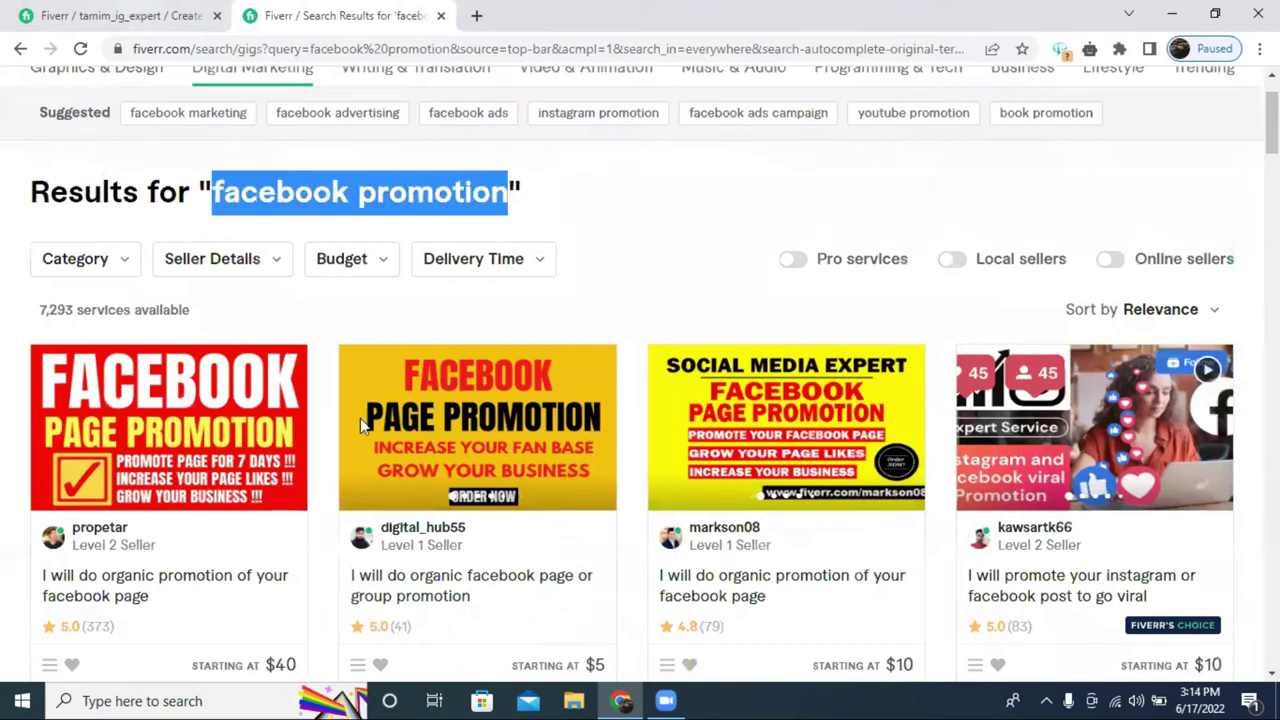
key("ctrl+Tab")
scroll(232, 255, "down", 3)
left_click_drag(295, 243, 307, 245)
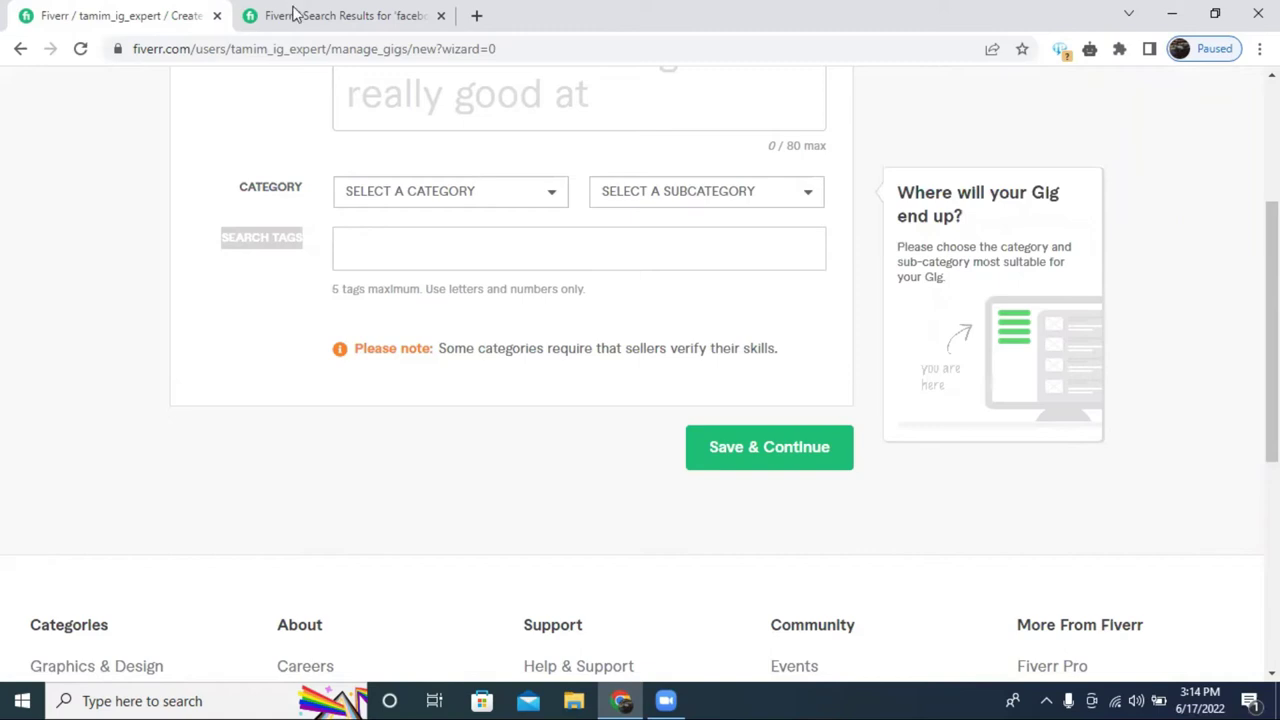
key("ctrl+Tab")
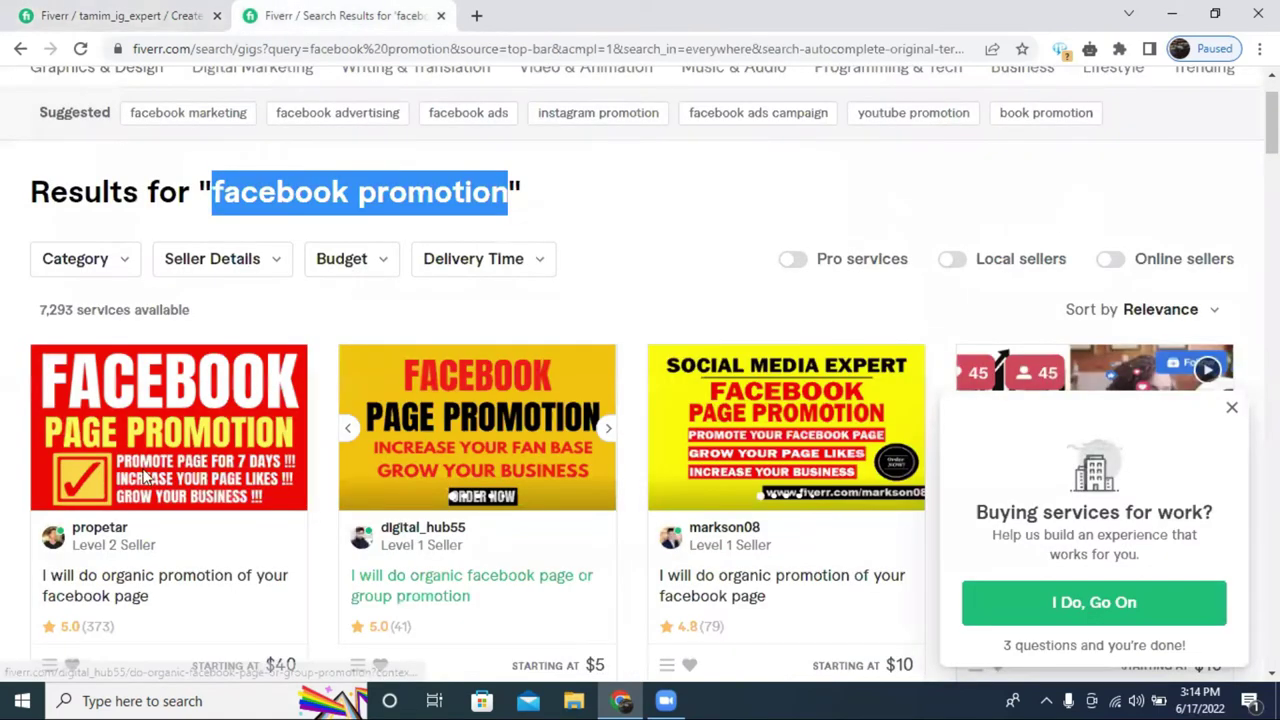
Open the $40 organic Facebook page promotion Gig in a new browser tab and check its orders in queue.
scroll(91, 412, "down", 2)
middle_click(112, 410)
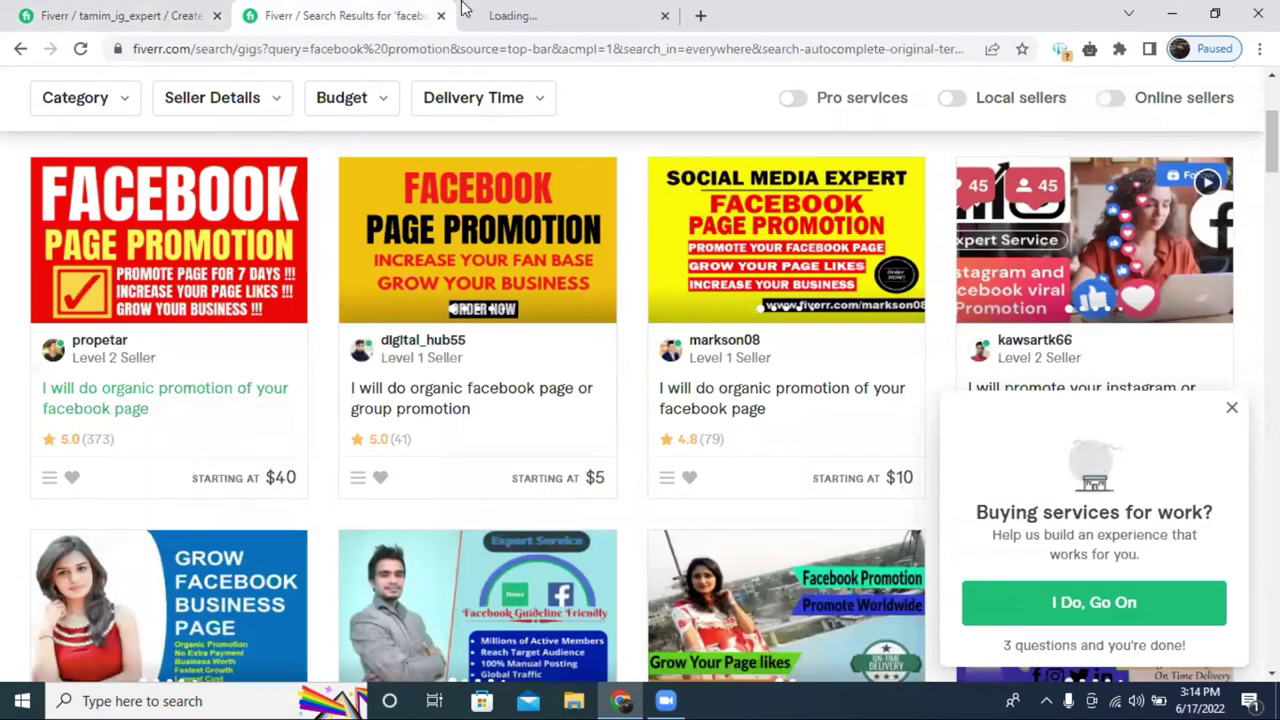
left_click(519, 17)
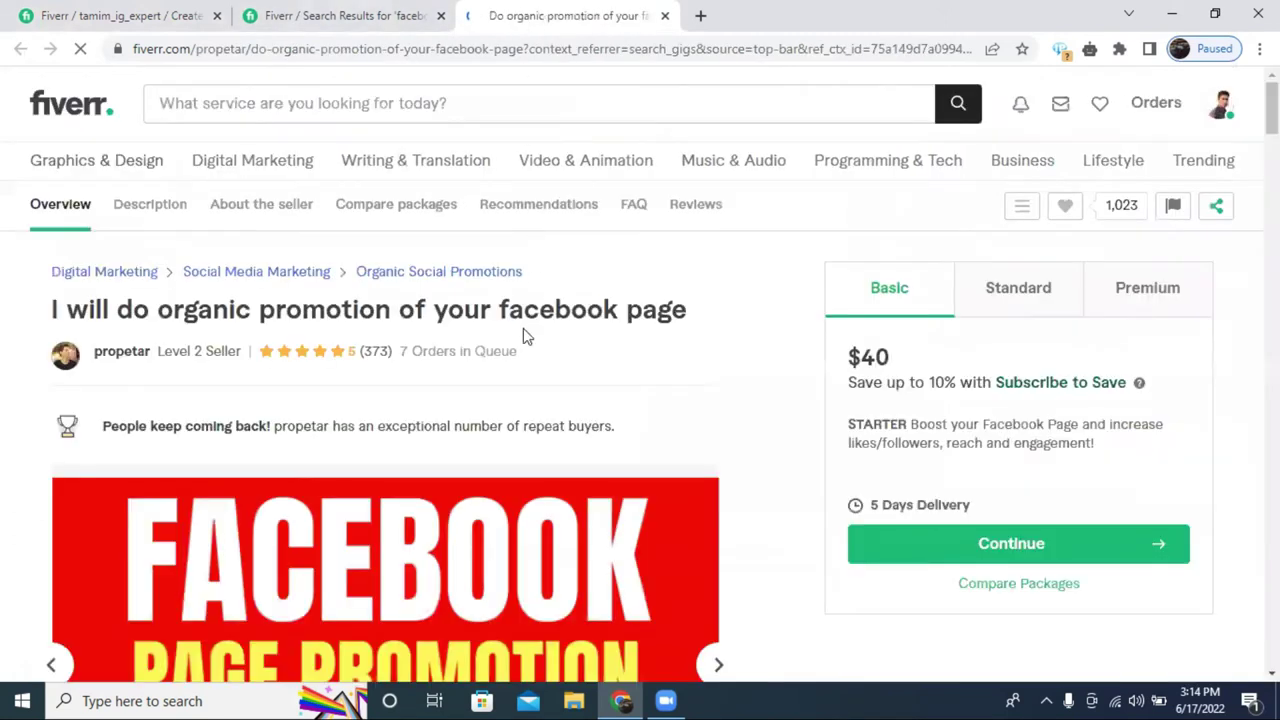
mouse_move(407, 357)
left_mouse_down()
mouse_move(417, 363)
mouse_move(400, 357)
left_mouse_up()
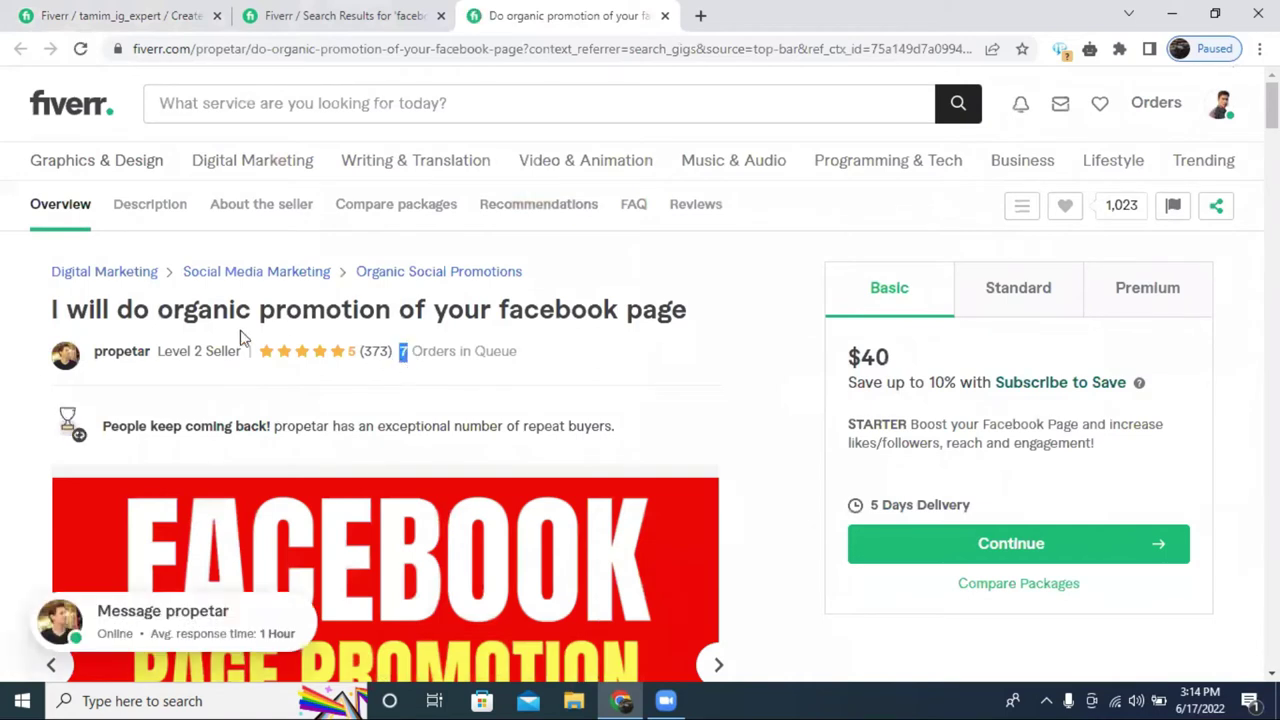
Examine the wording of the reference Gig's title, highlighting the full title and its key phrases.
triple_click(143, 311)
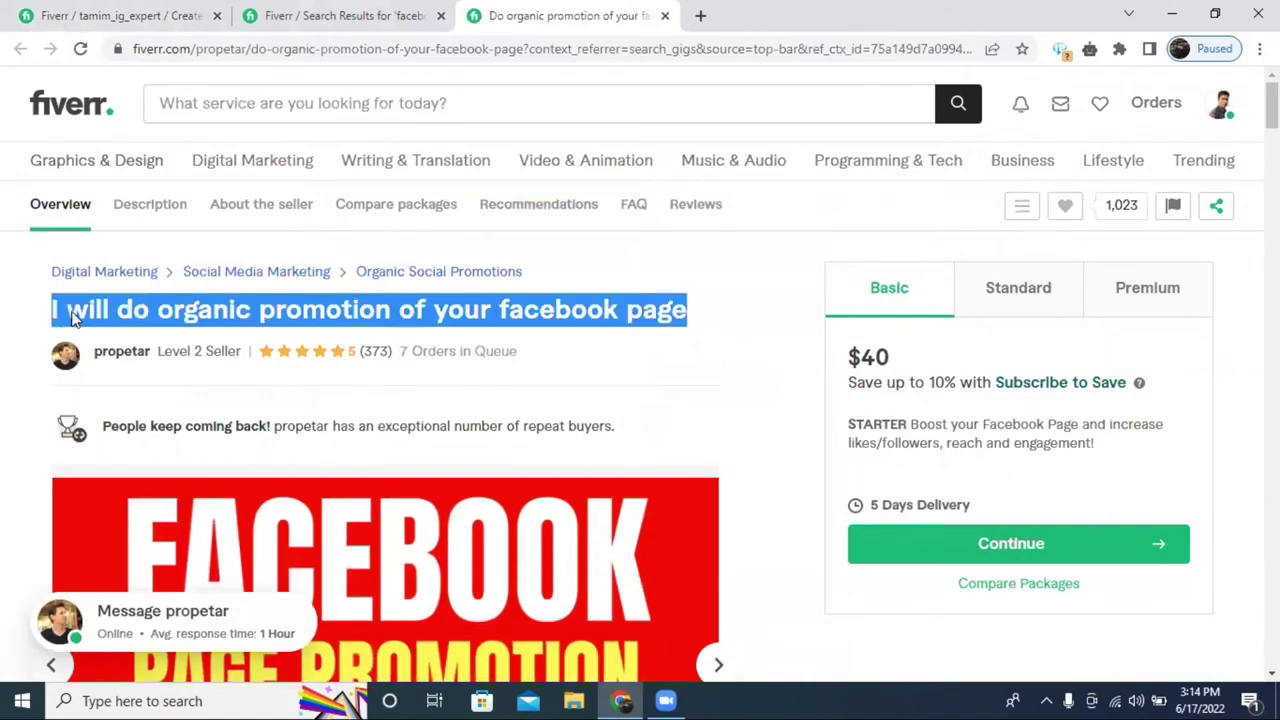
left_click(143, 315)
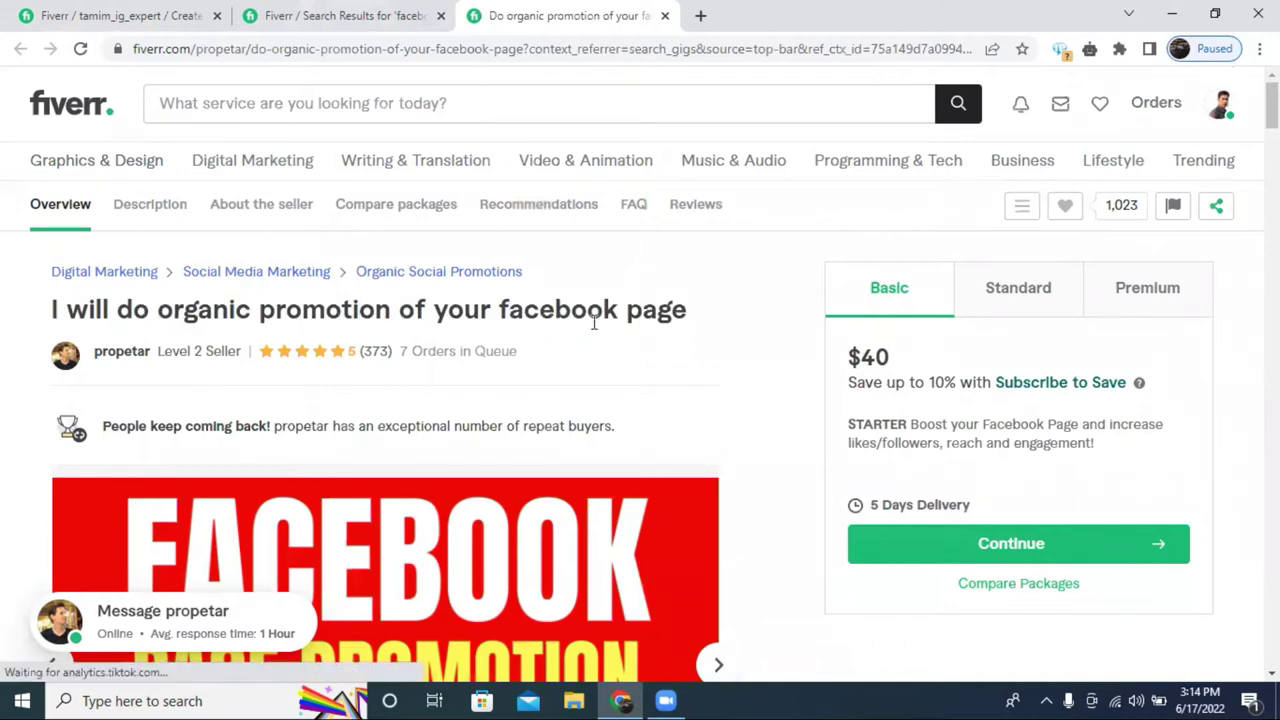
triple_click(188, 313)
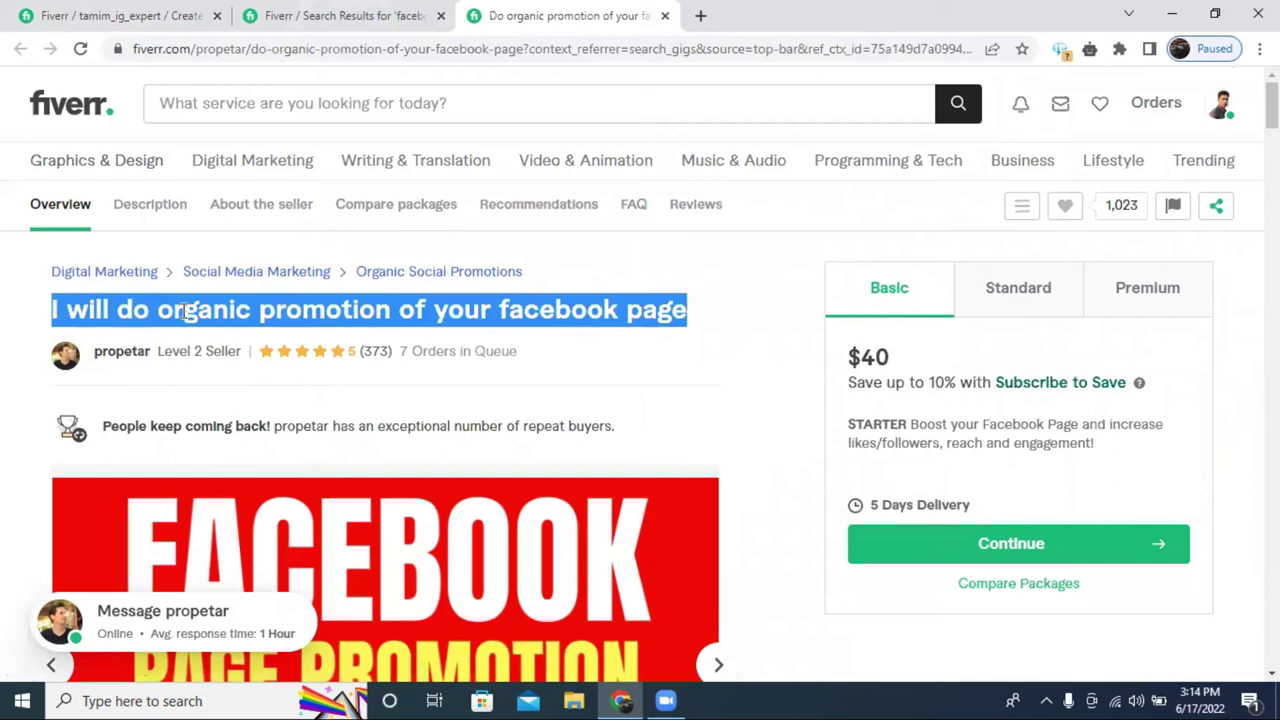
left_click(389, 311)
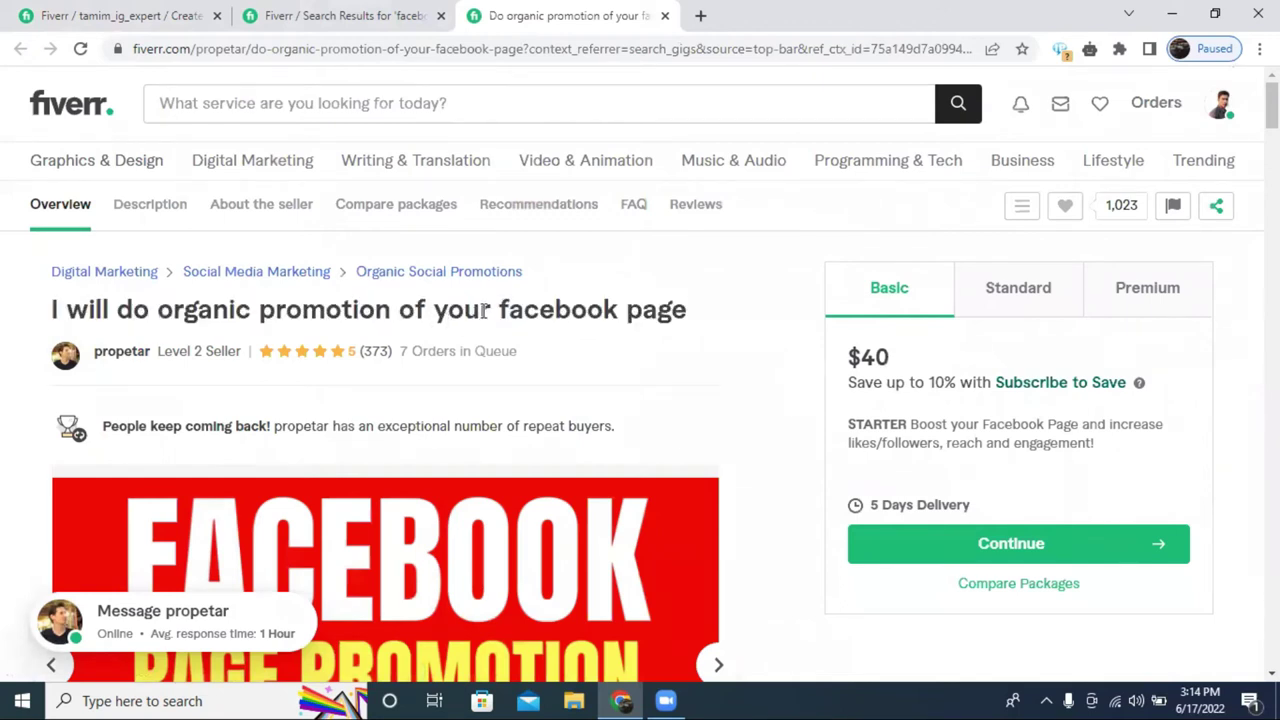
left_click_drag(694, 317, 440, 314)
triple_click(337, 309)
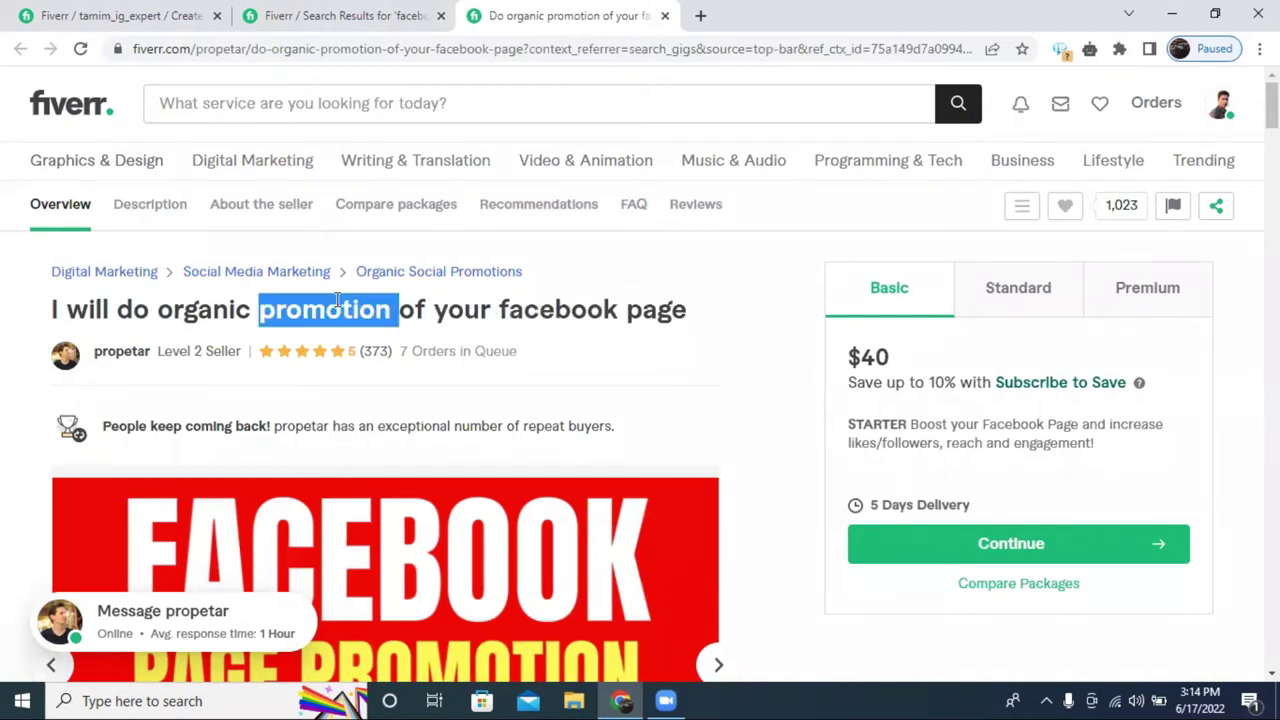
Place the cursor in the new Gig's title field and compare the empty form with the search results and reference Gig.
left_click(155, 14)
scroll(366, 323, "up", 3)
left_click(429, 346)
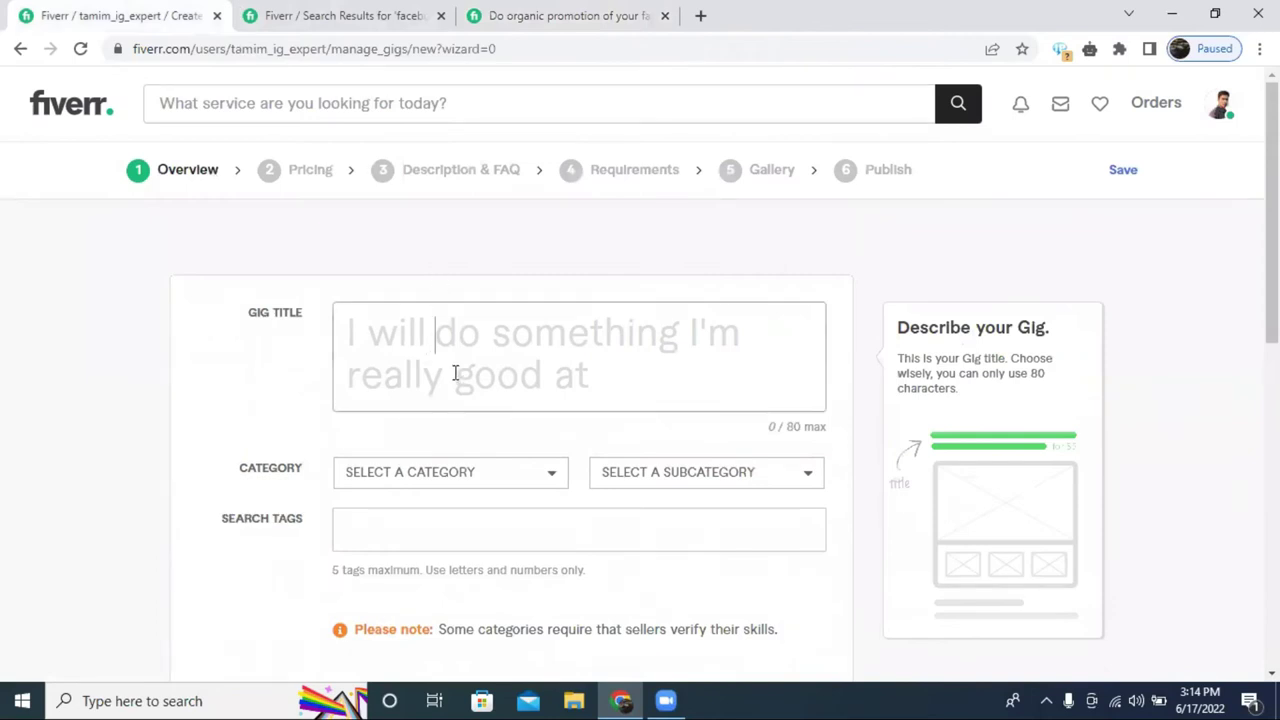
left_click(566, 15)
left_click(343, 12)
left_click(120, 15)
left_click(357, 14)
key("ctrl+Tab")
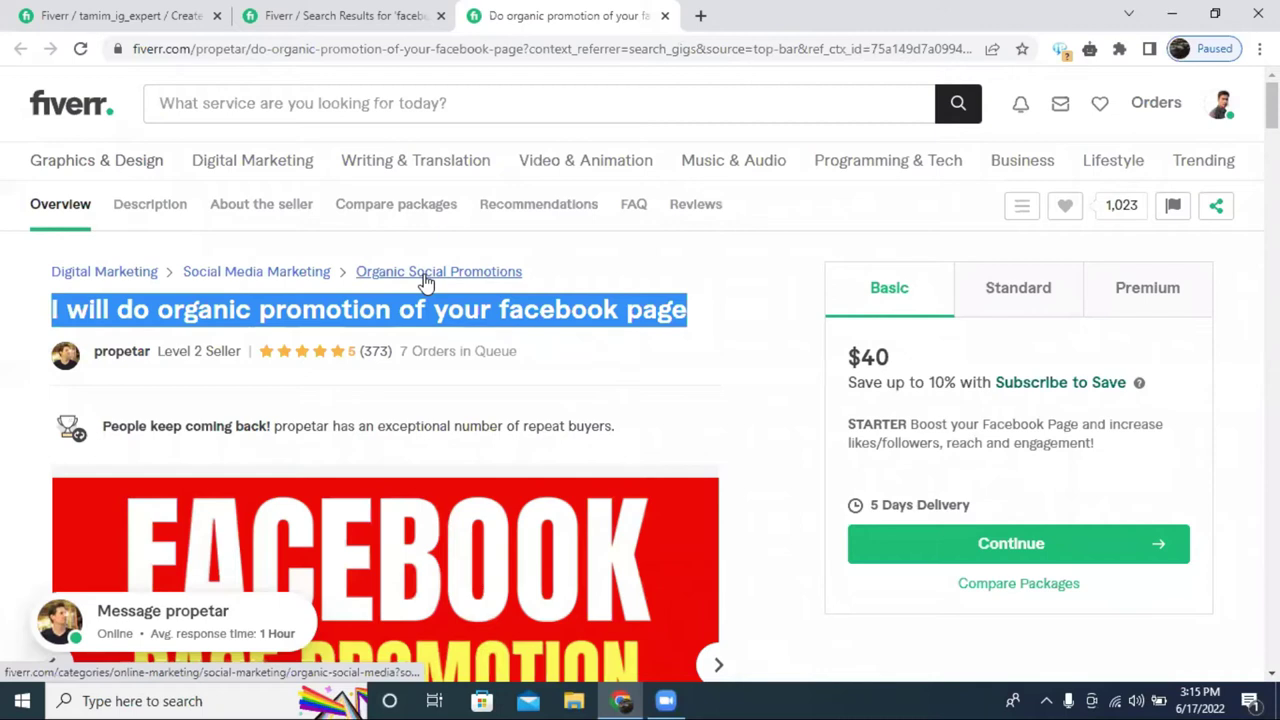
Review the Gig title, category and search tag fields on the new Gig form.
left_click(310, 14)
left_click(134, 14)
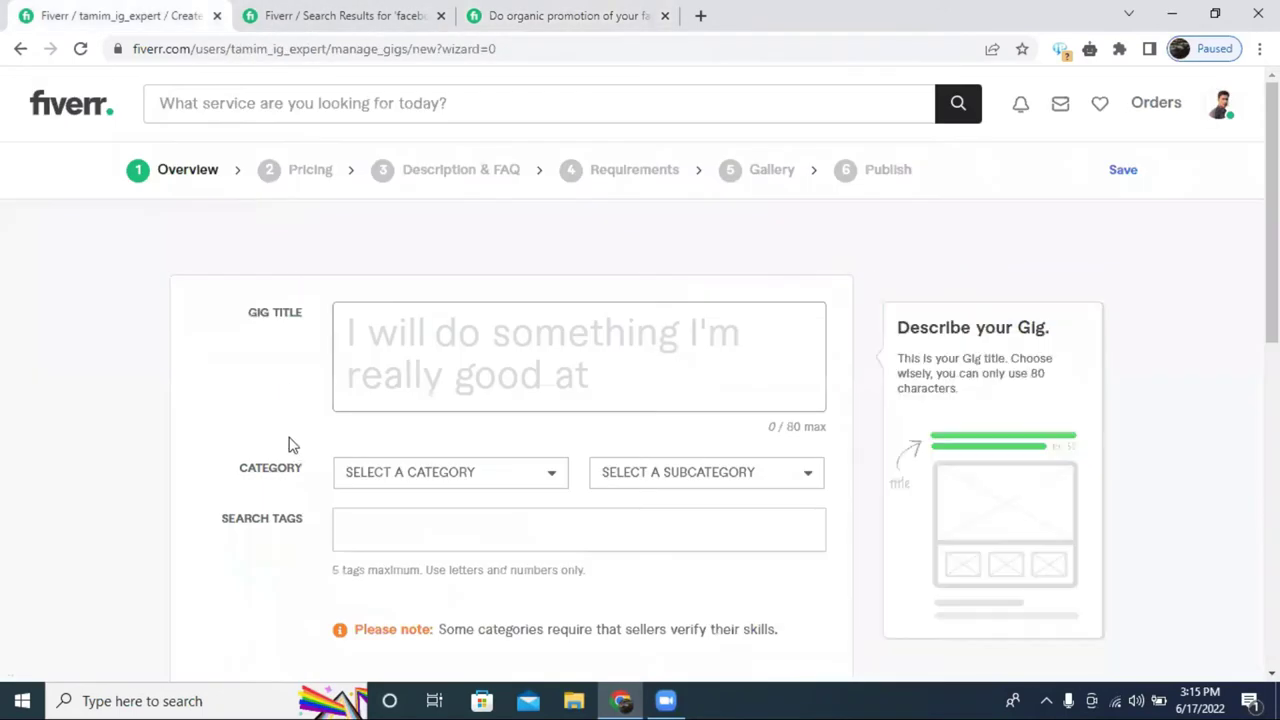
scroll(288, 445, "down", 1)
mouse_move(266, 371)
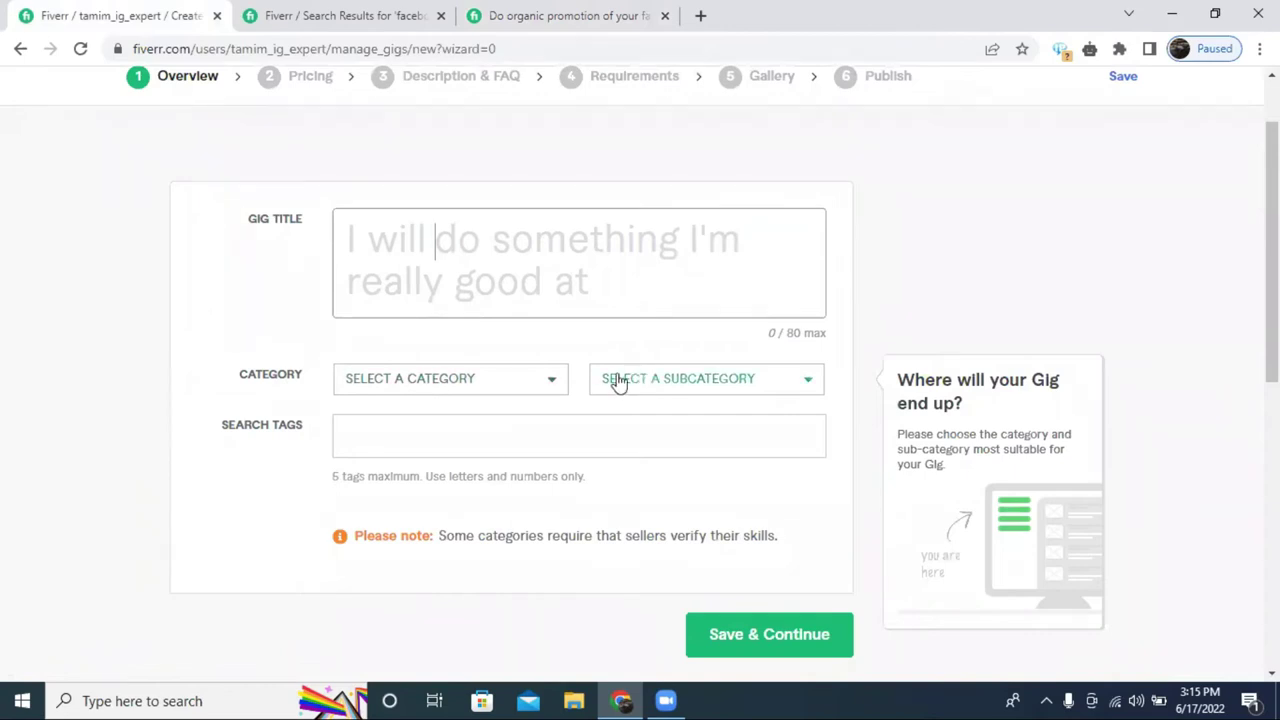
mouse_move(491, 277)
scroll(491, 277, "up", 1)
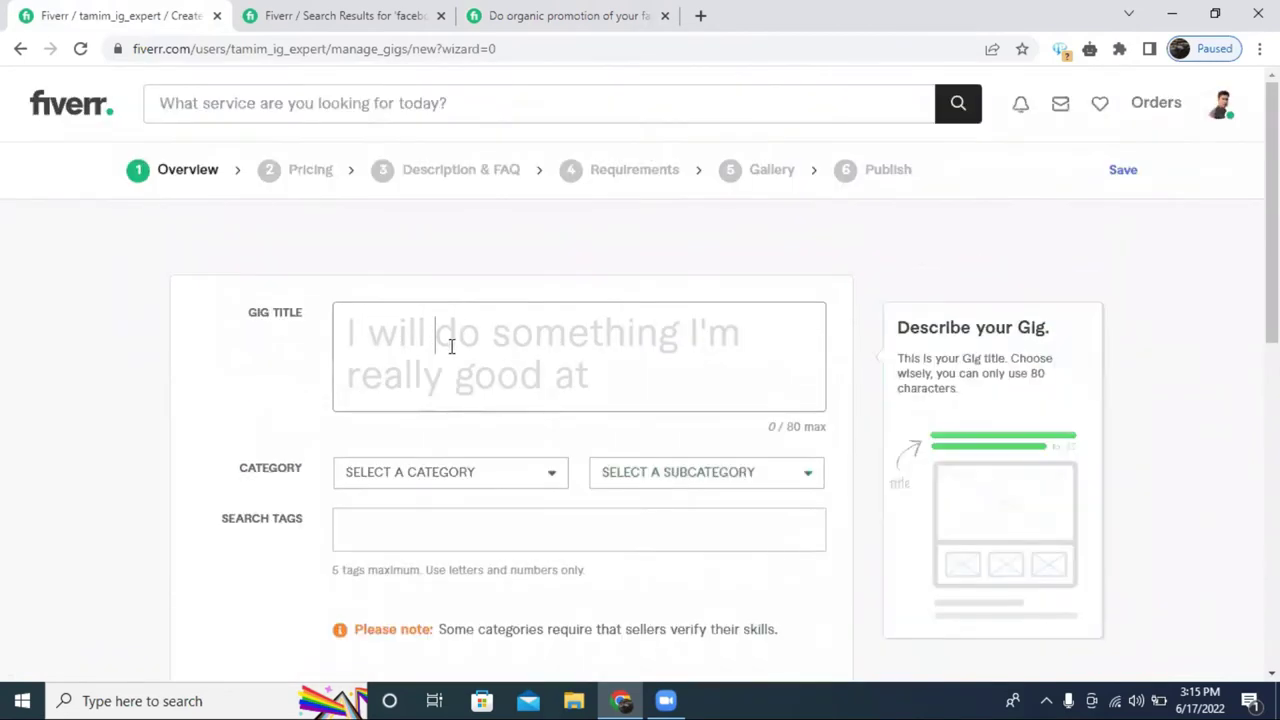
Search for Google Translate in a new browser tab and open its English to Bengali translation page.
left_click(701, 15)
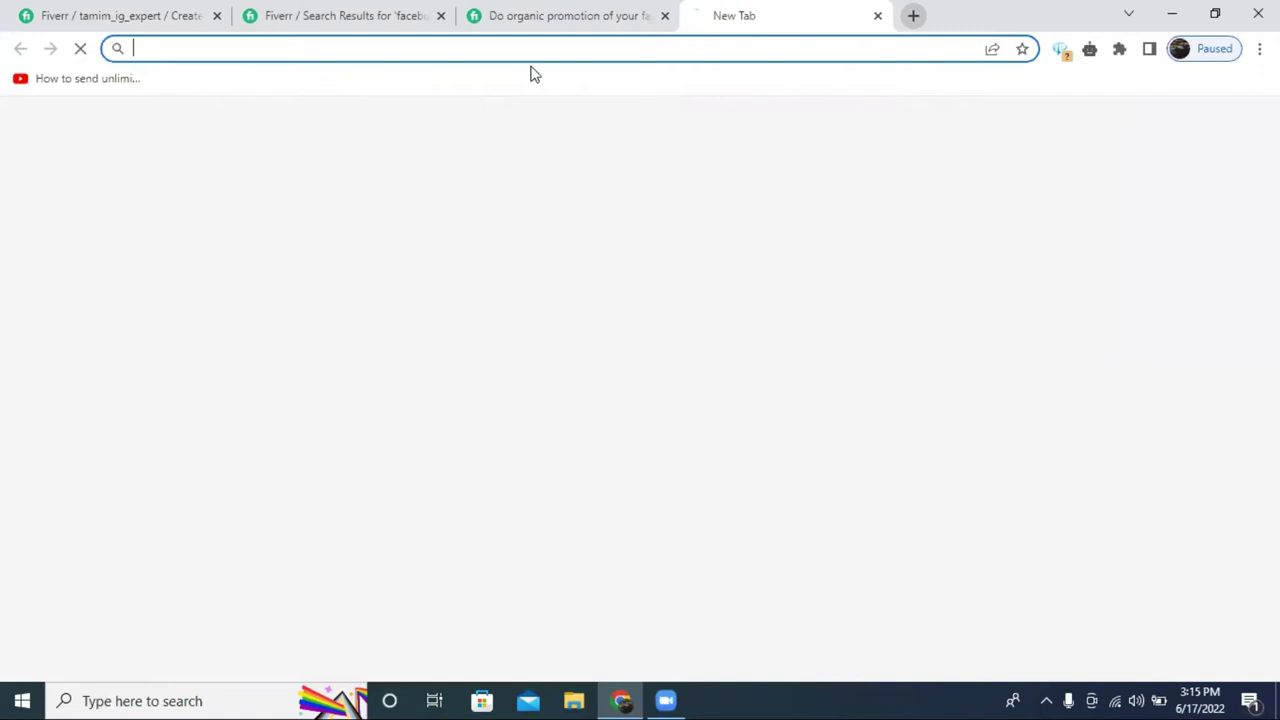
type("goo")
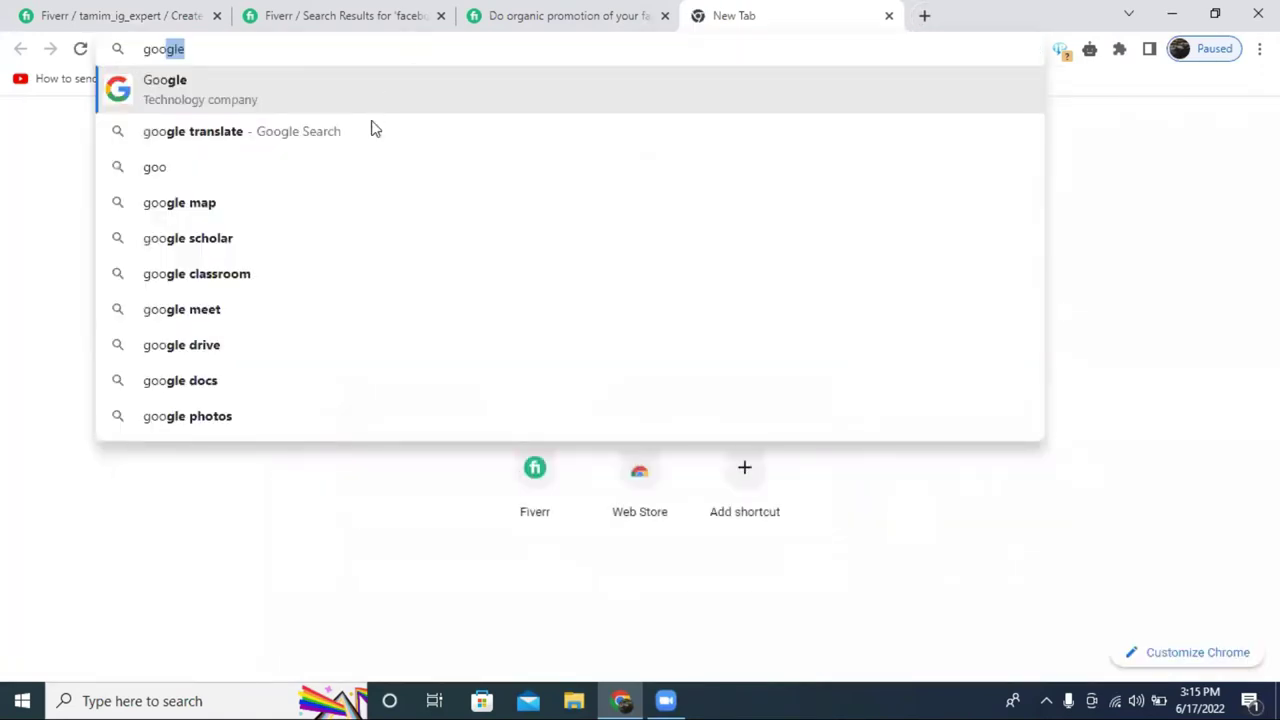
left_click(371, 130)
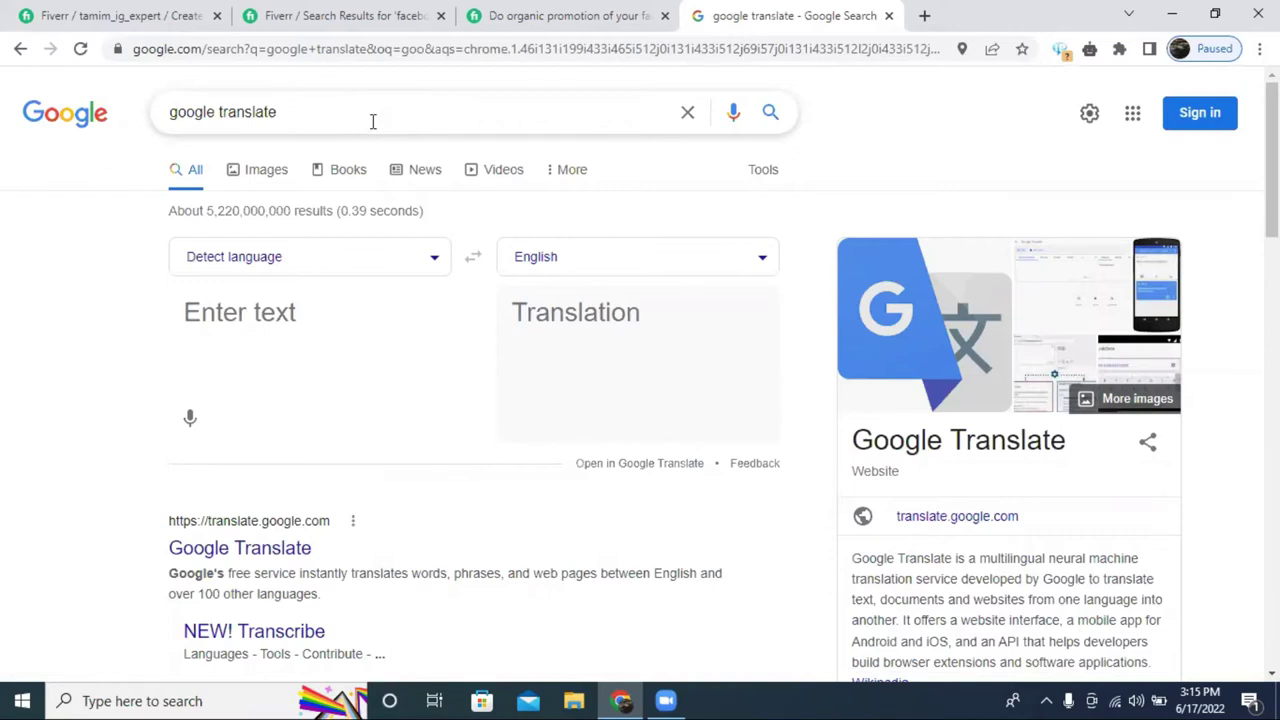
left_click(268, 552)
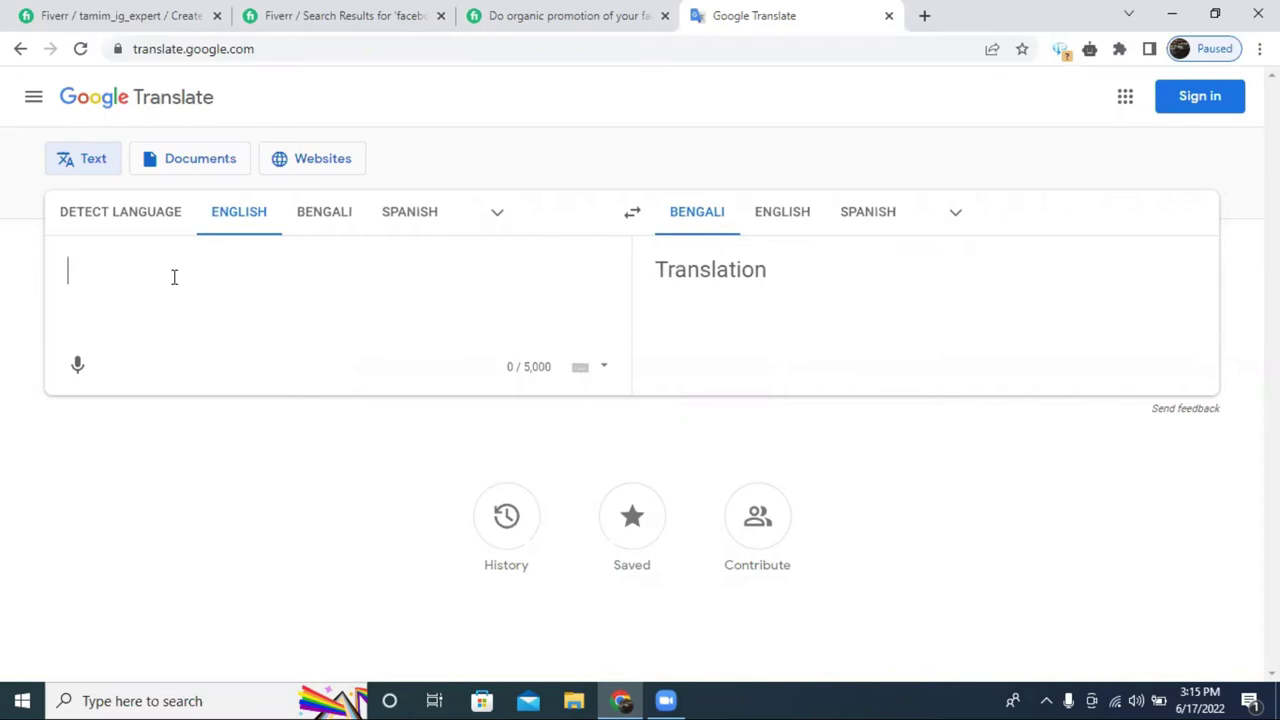
Dismiss the business services pop-up on the search results and open the $10 organic Facebook page promotion Gig in a new tab.
left_click(509, 14)
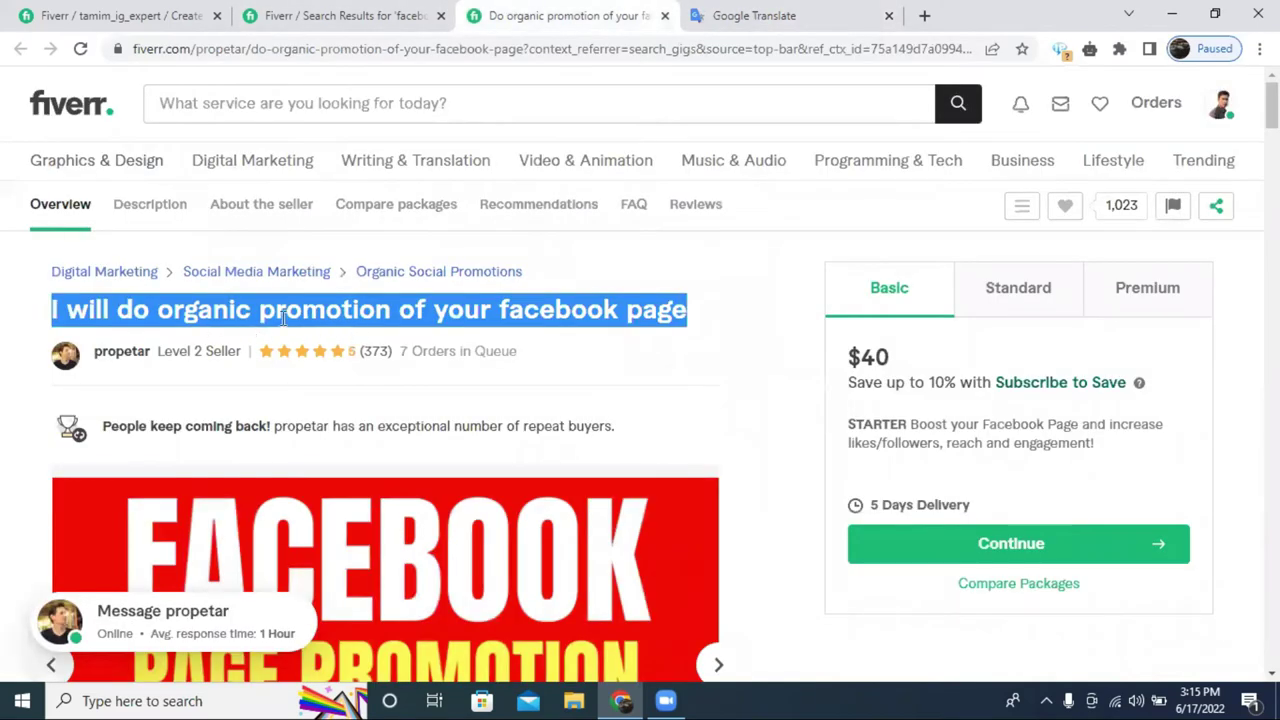
left_click(316, 12)
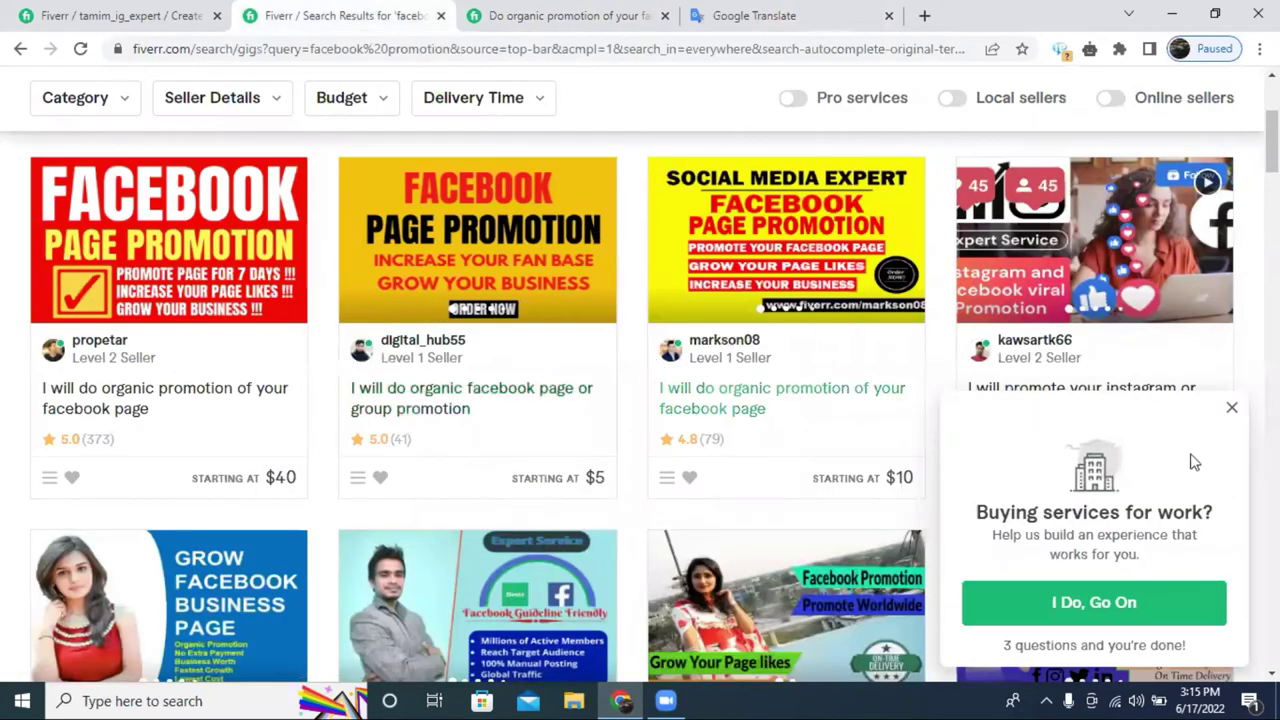
left_click(1230, 410)
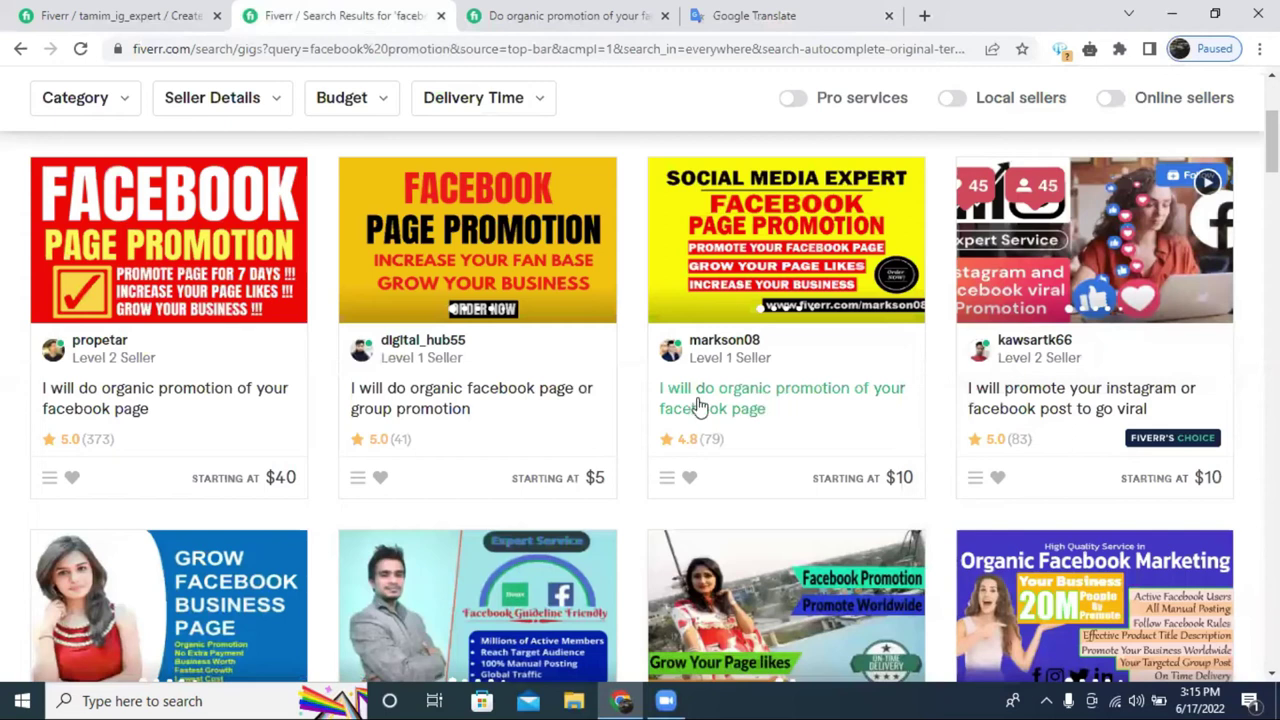
right_click(733, 408)
left_click(787, 414)
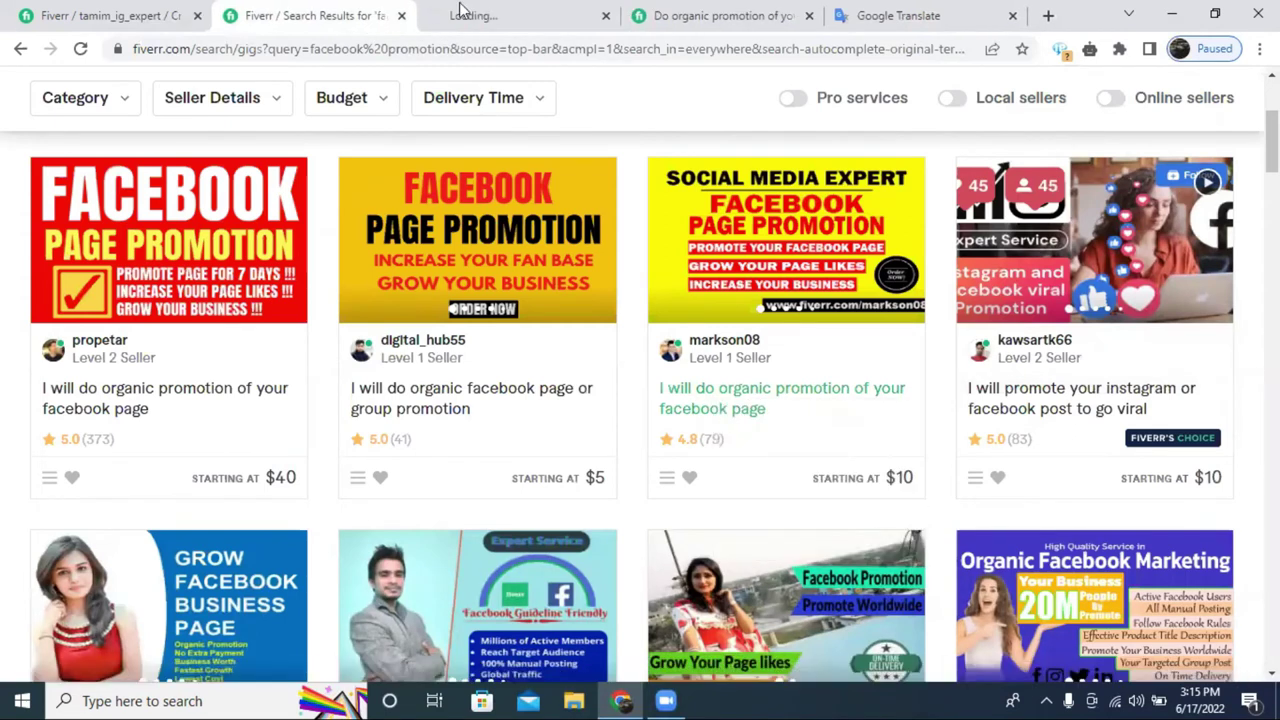
left_click(500, 15)
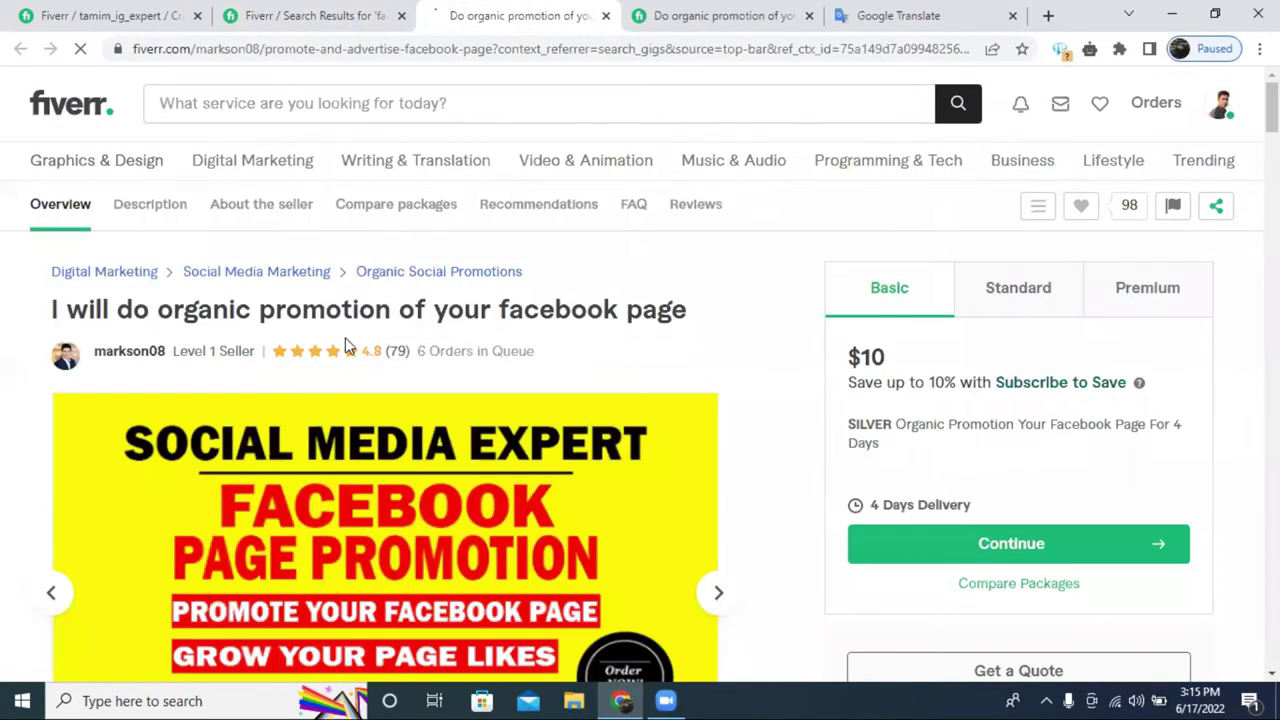
Copy the title "I will do organic promotion of your facebook page" and paste it into Google Translate.
triple_click(333, 310)
right_click(391, 322)
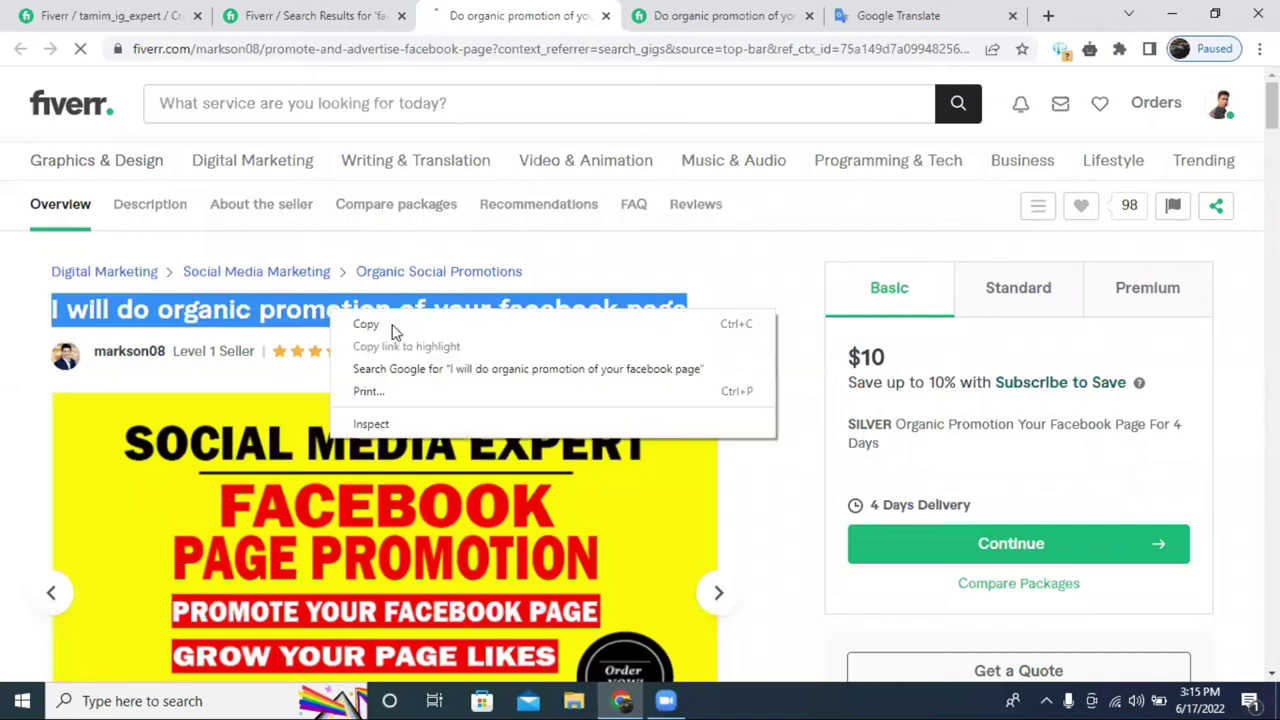
left_click(862, 8)
right_click(277, 292)
left_click(343, 442)
left_click(312, 12)
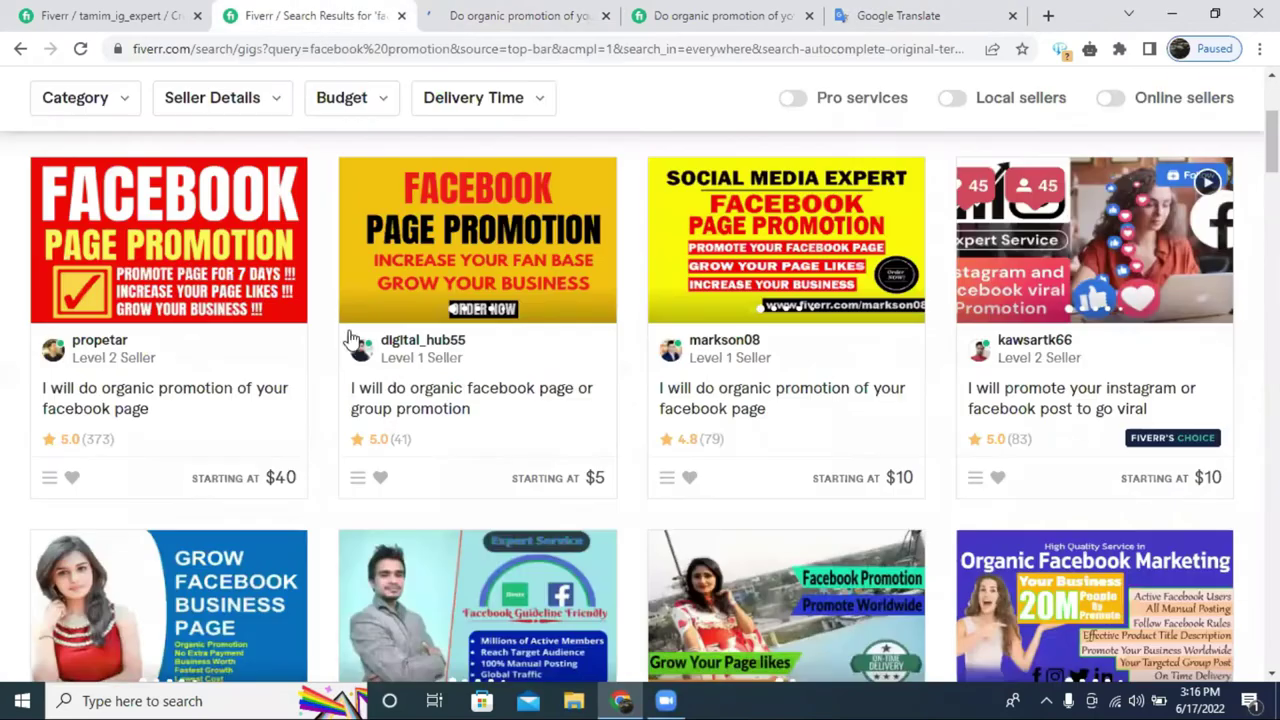
right_click(409, 407)
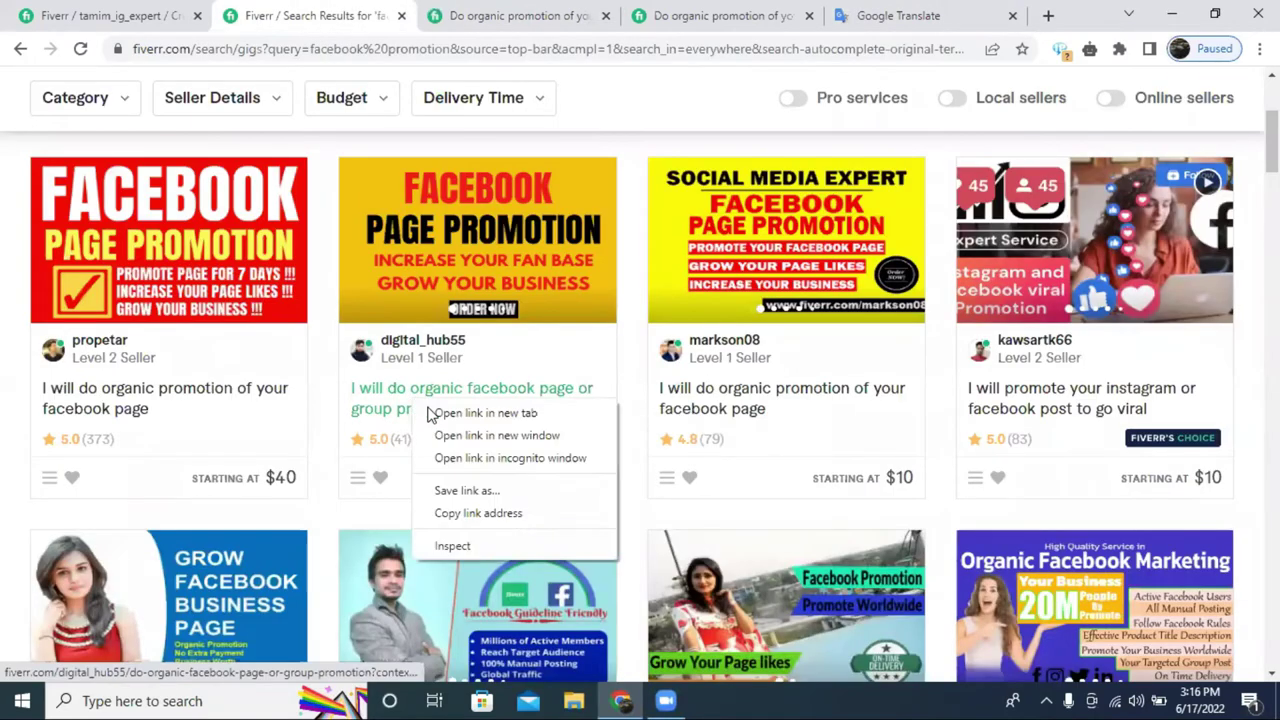
key("Escape")
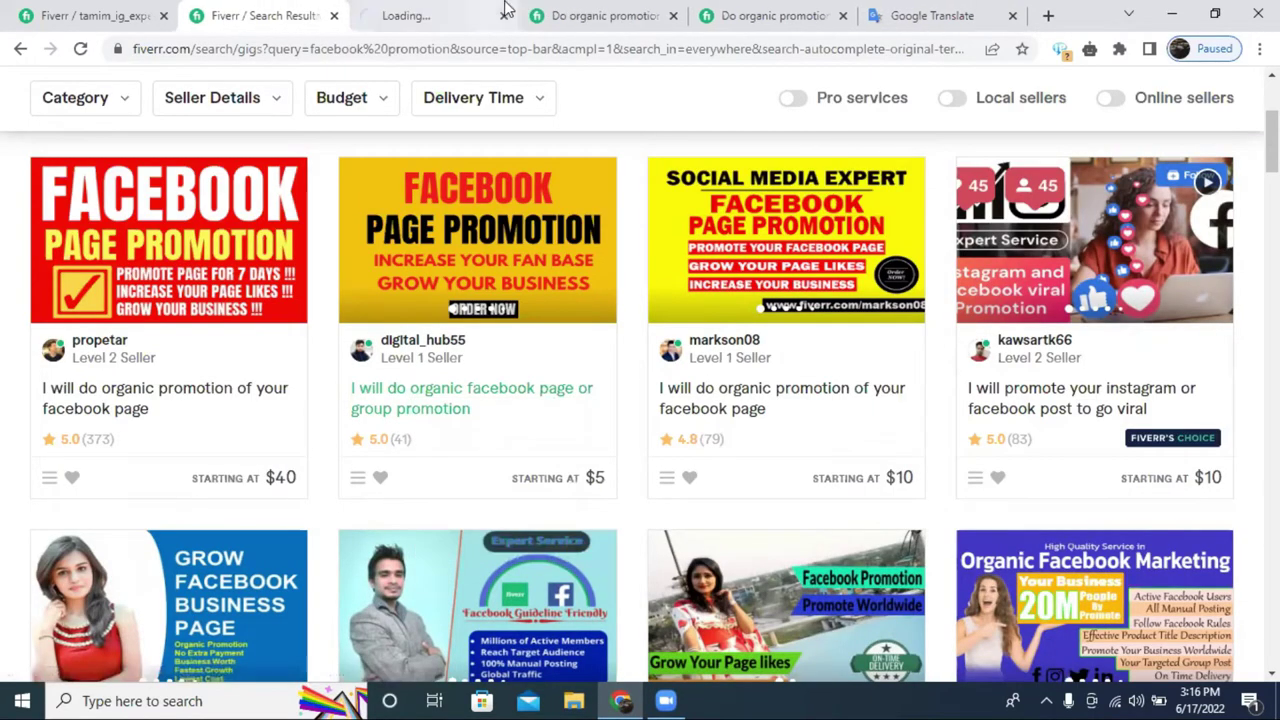
left_click(497, 18)
left_click(503, 16)
left_click(503, 16)
left_click(520, 12)
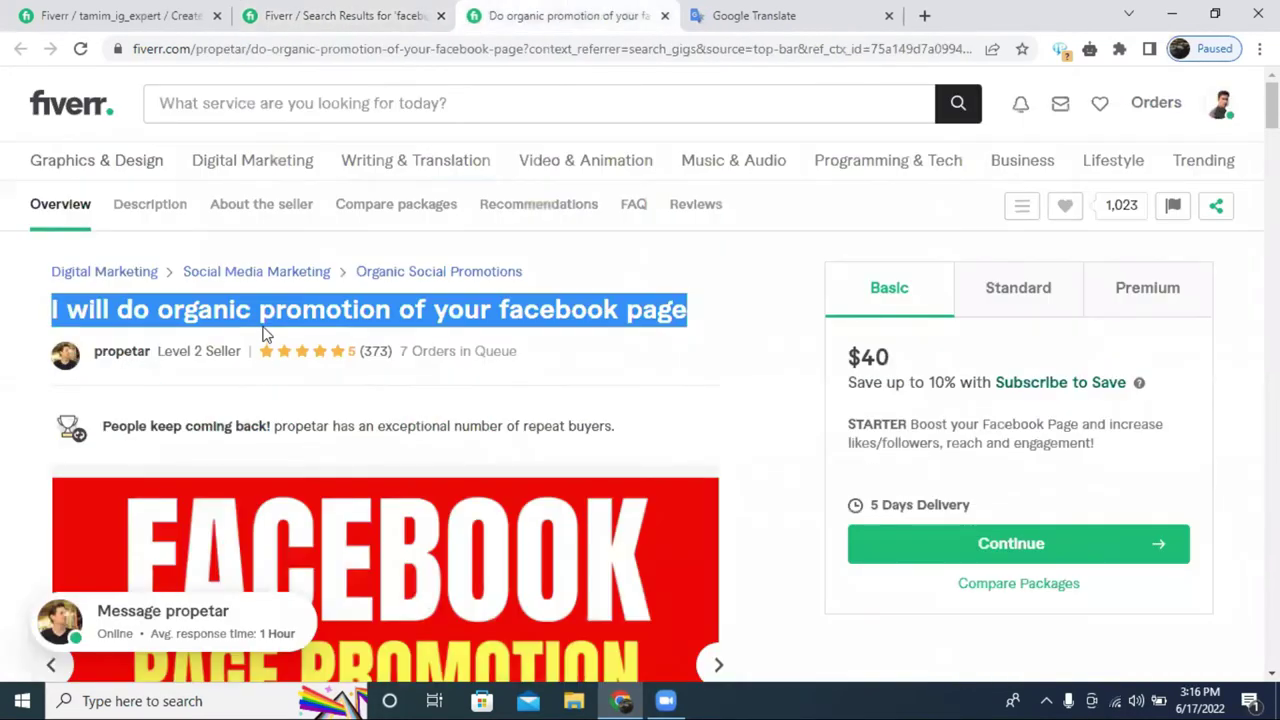
Reopen the $10 organic Facebook page promotion Gig from the search results in a new tab and switch to it.
left_click(340, 15)
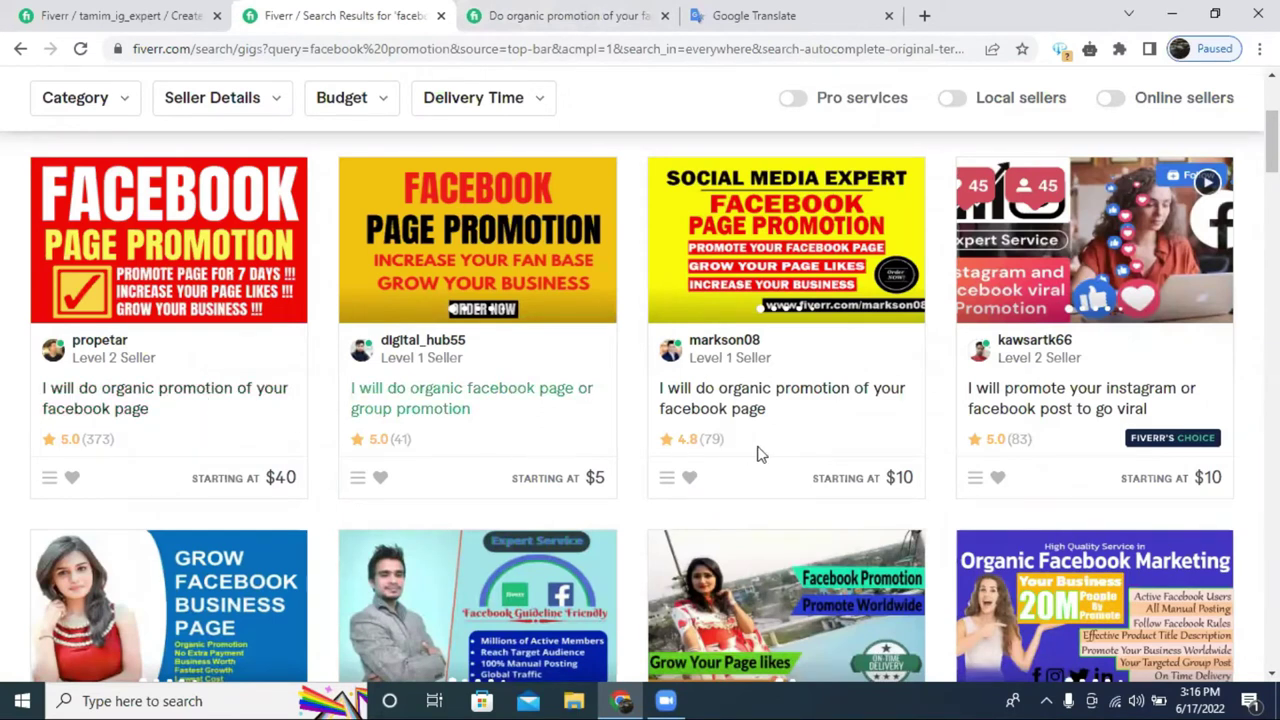
right_click(740, 405)
left_click(790, 414)
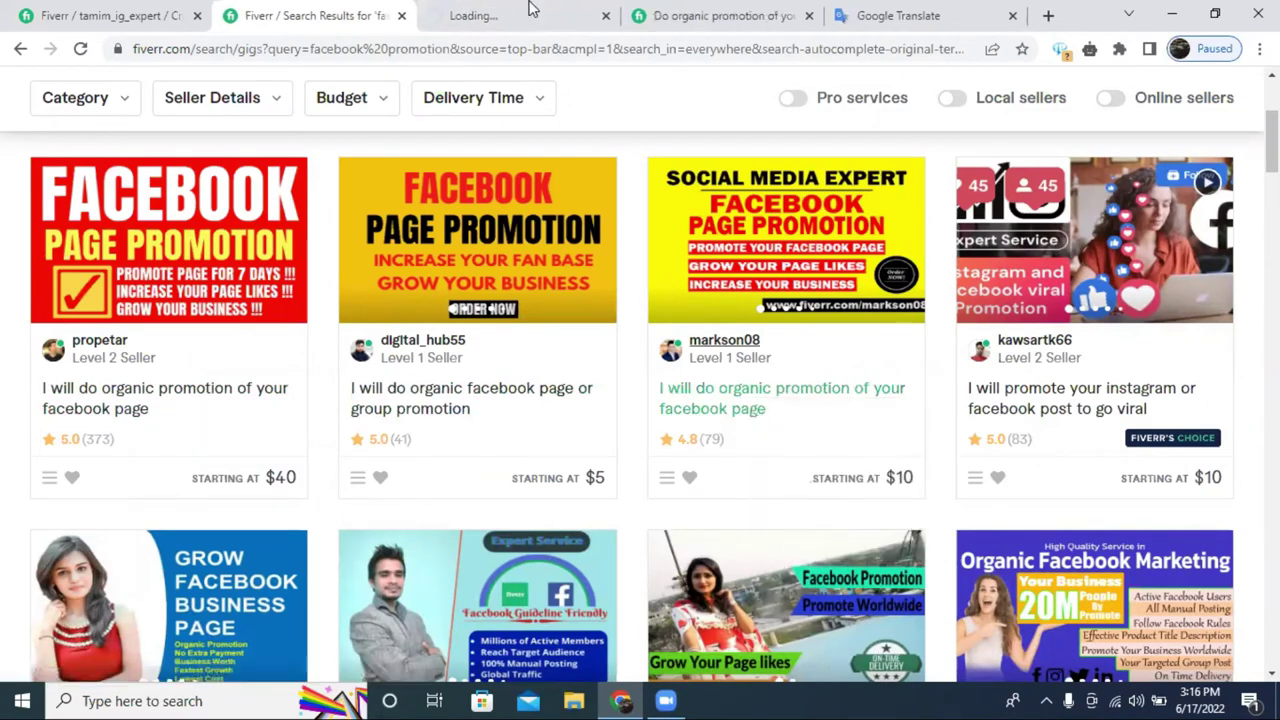
left_click(540, 15)
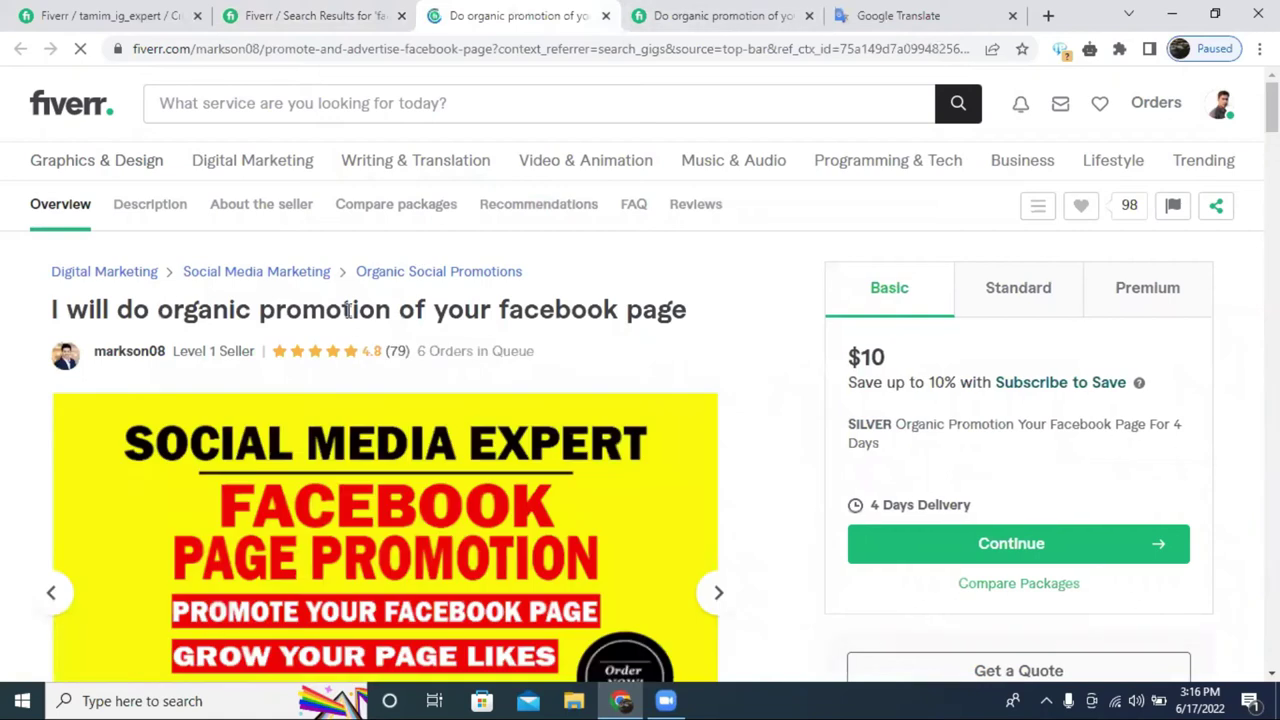
Copy the title "I will do organic promotion of your facebook page" from the reopened Gig and paste it as a second line in Google Translate.
triple_click(347, 311)
right_click(348, 313)
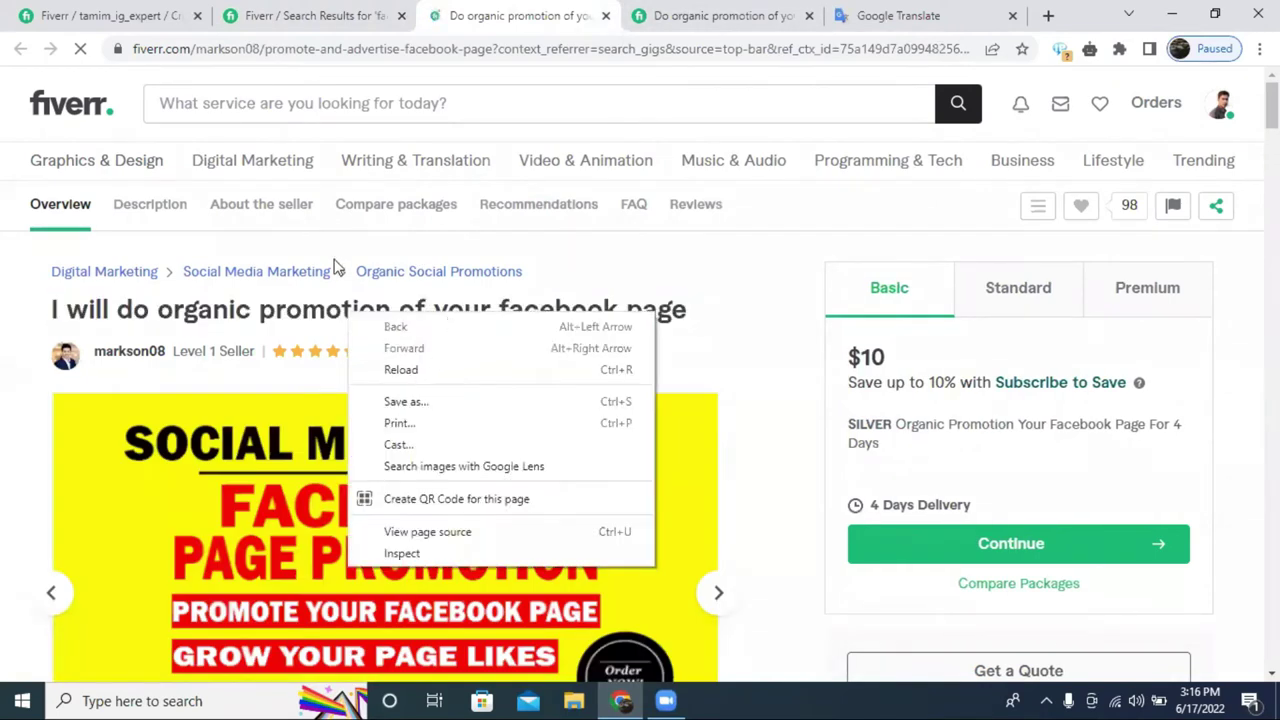
left_click(299, 318)
triple_click(299, 318)
right_click(299, 318)
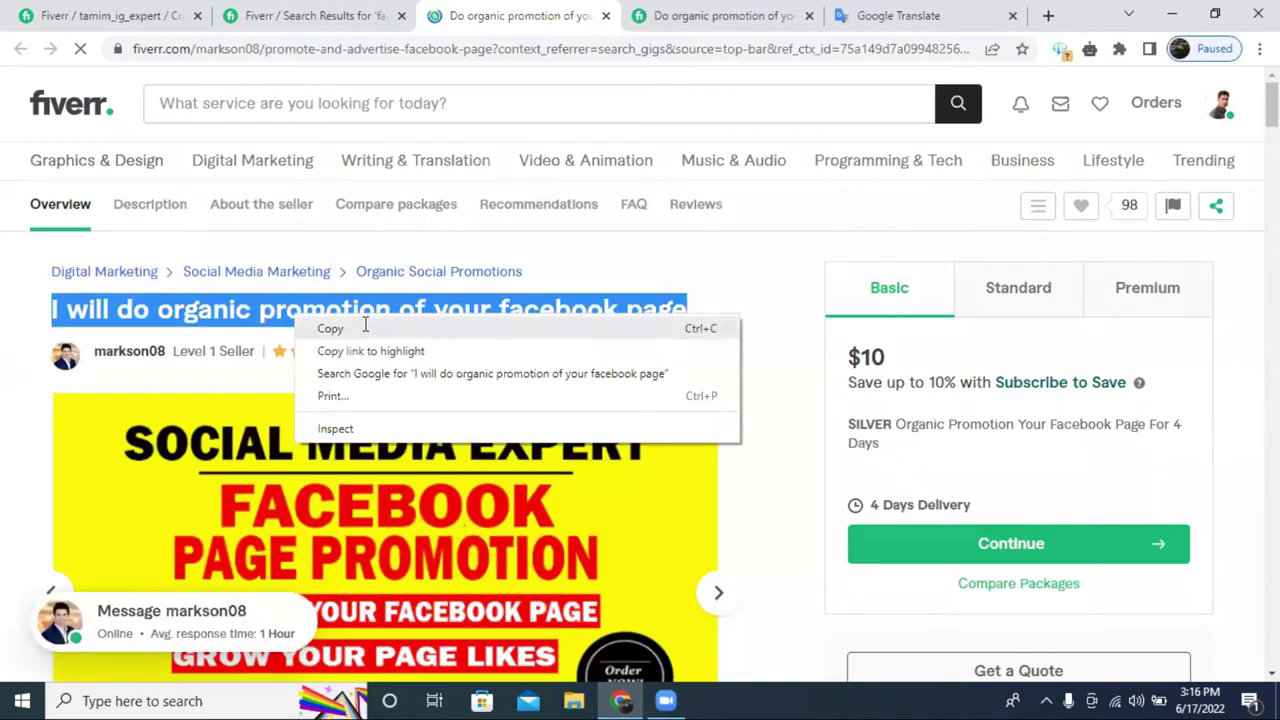
left_click(365, 327)
left_click(912, 16)
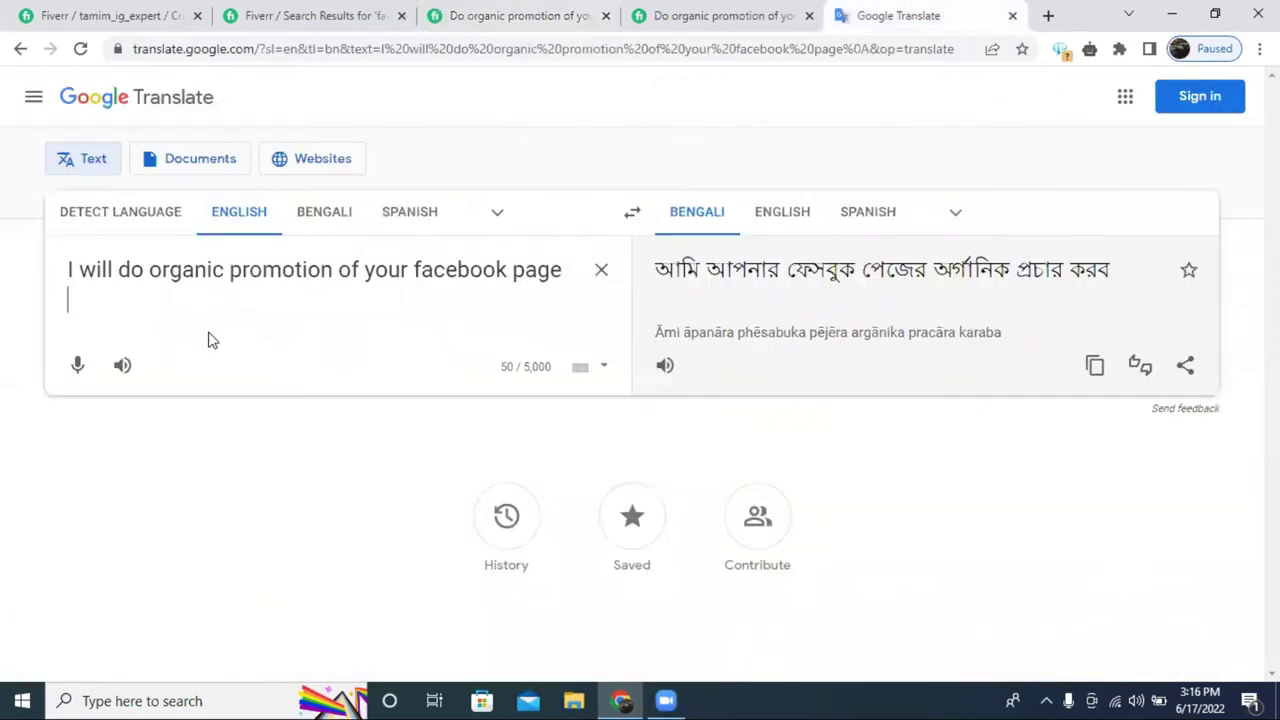
key("ctrl+v")
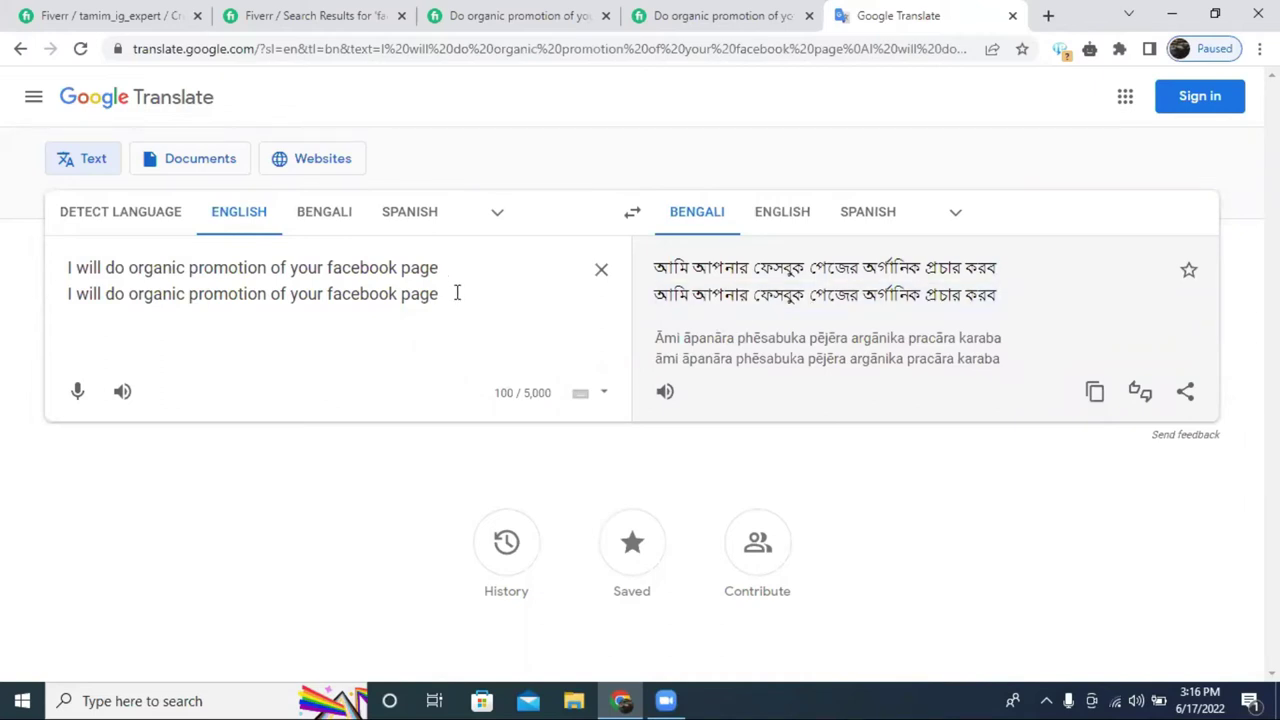
Open the report form of the $10 Gig for Copyright Violations, review its required fields and close it without submitting.
key("ctrl+2")
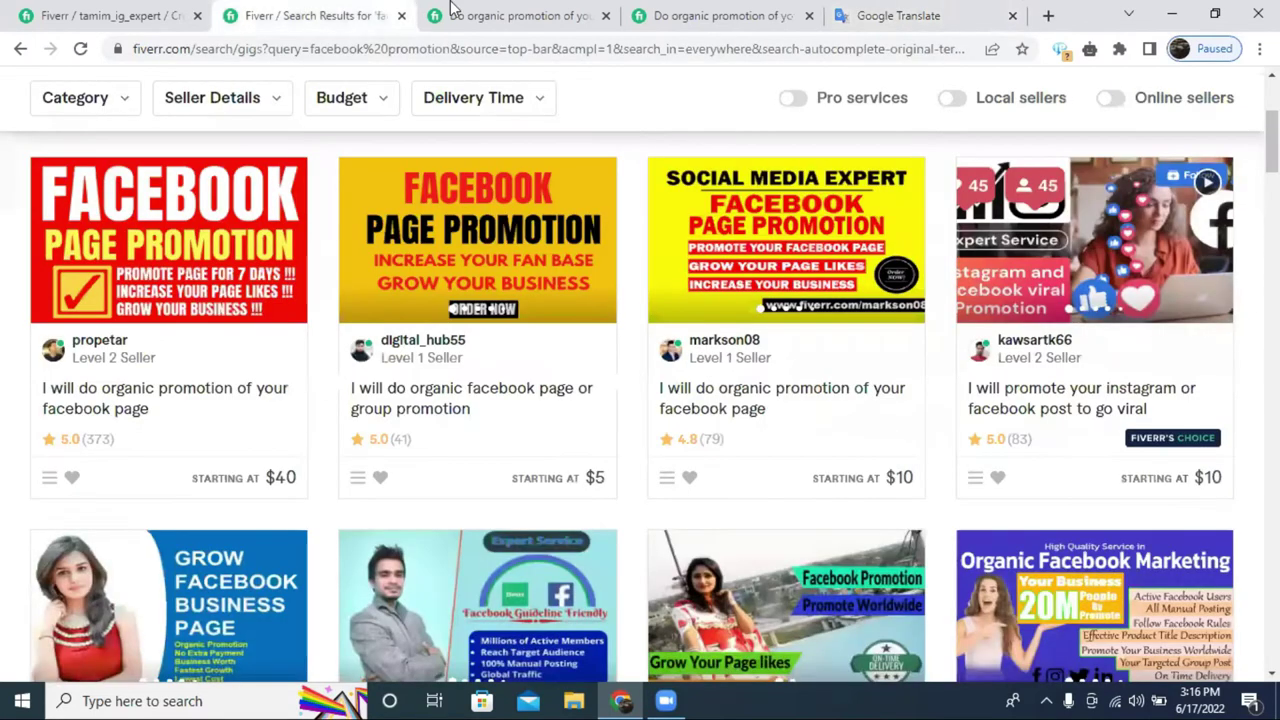
key("ctrl+Tab")
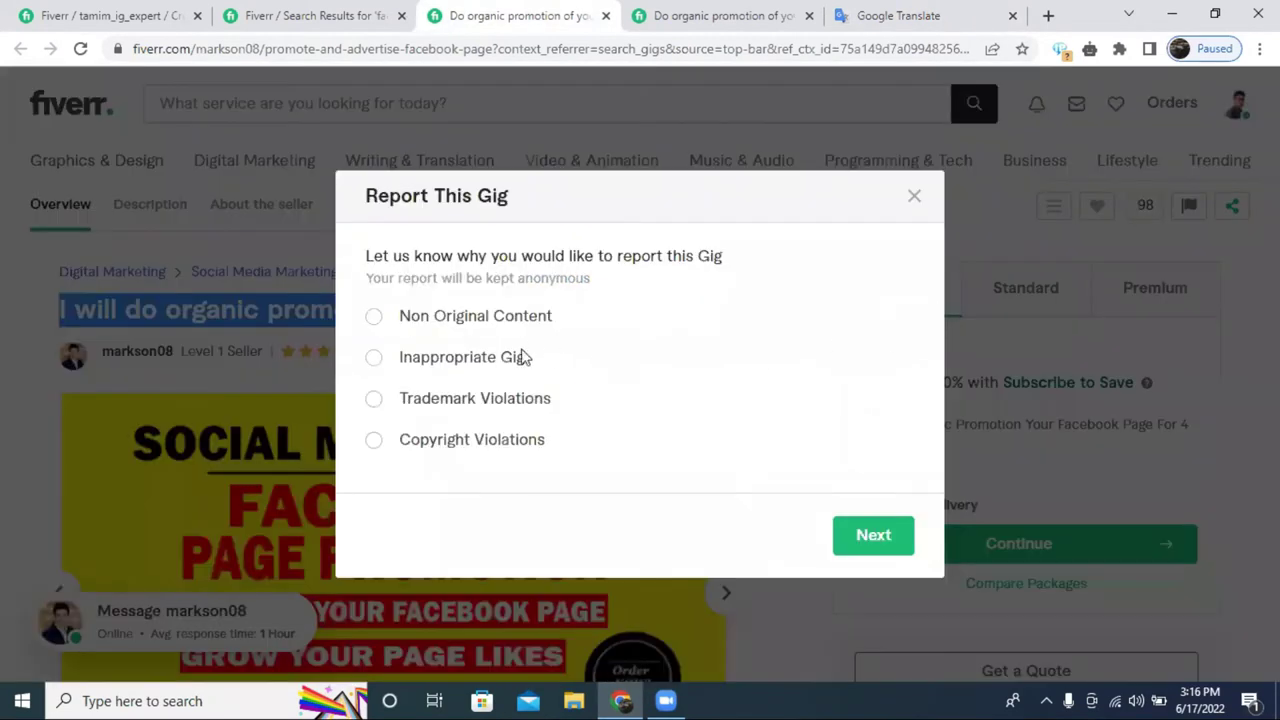
left_click(374, 441)
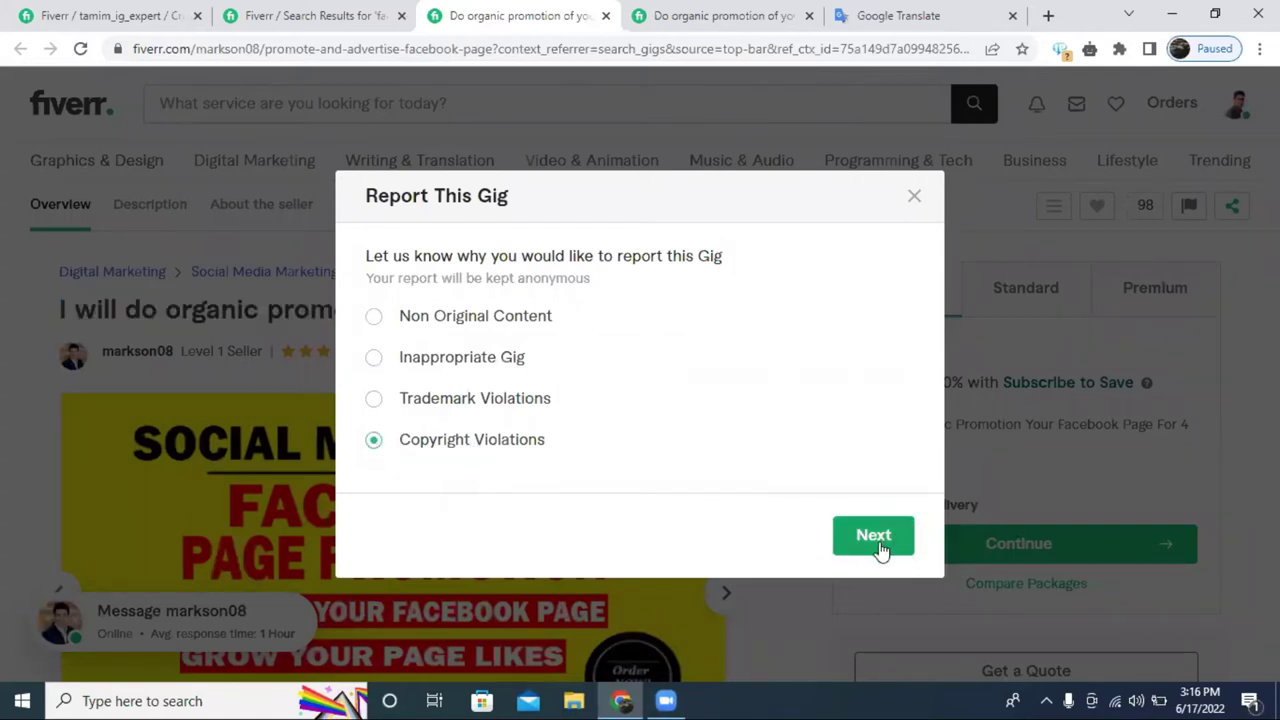
left_click(878, 546)
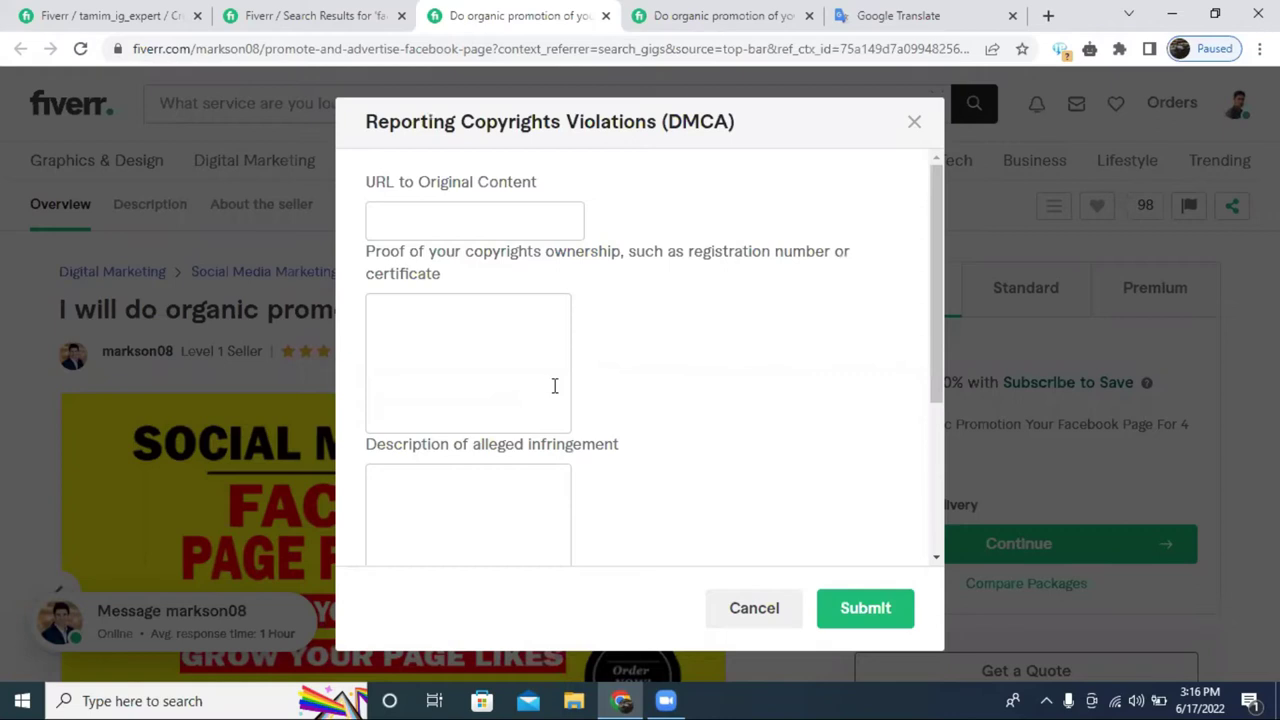
scroll(461, 353, "down", 1)
left_click(425, 404)
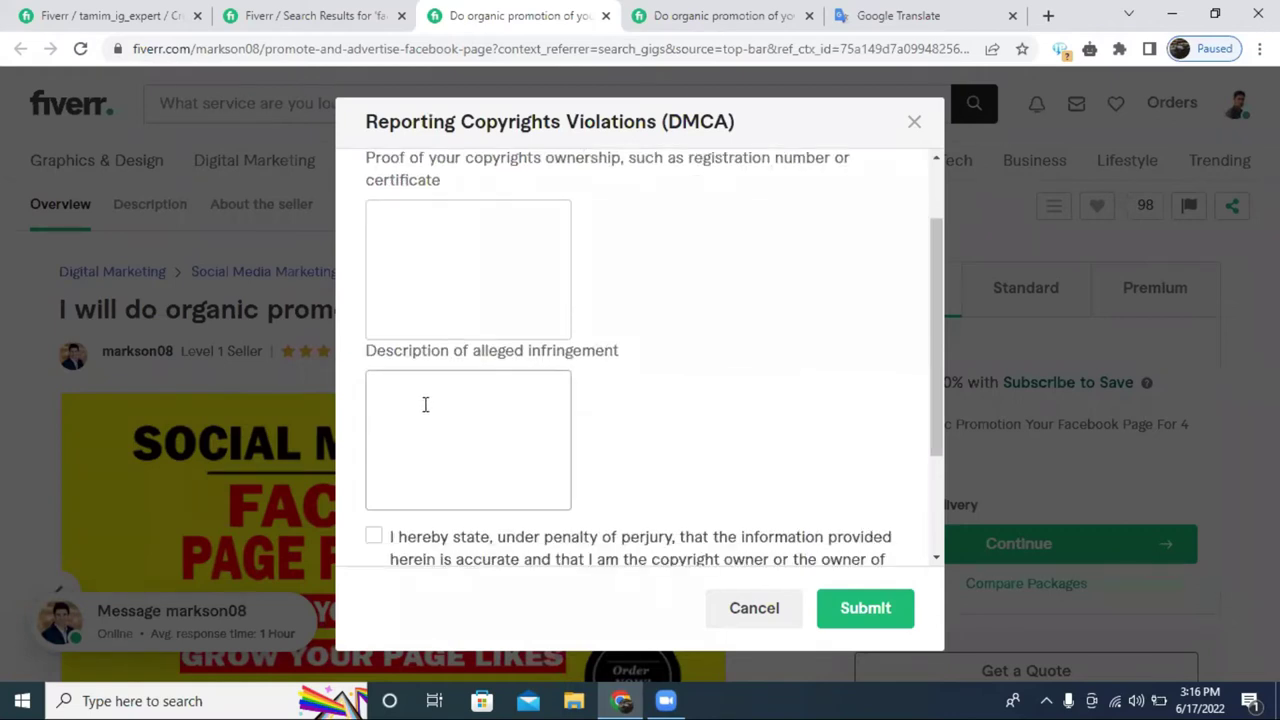
scroll(425, 404, "up", 1)
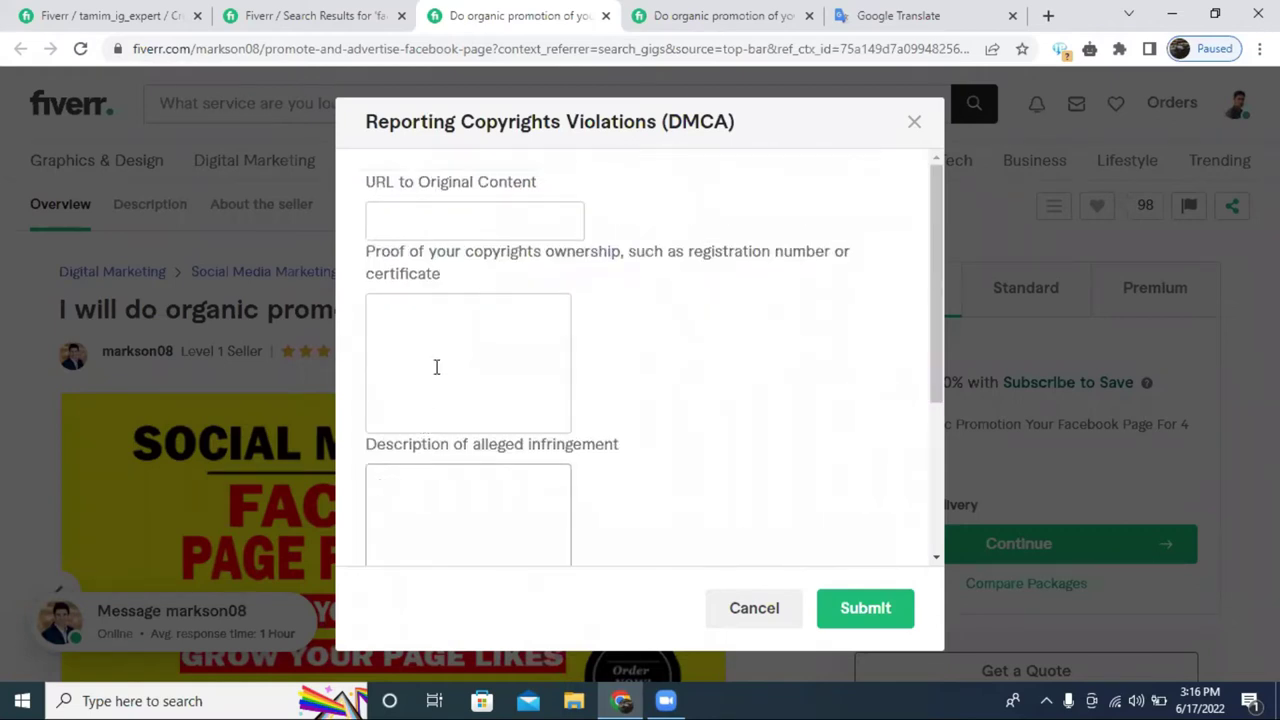
scroll(482, 287, "down", 3)
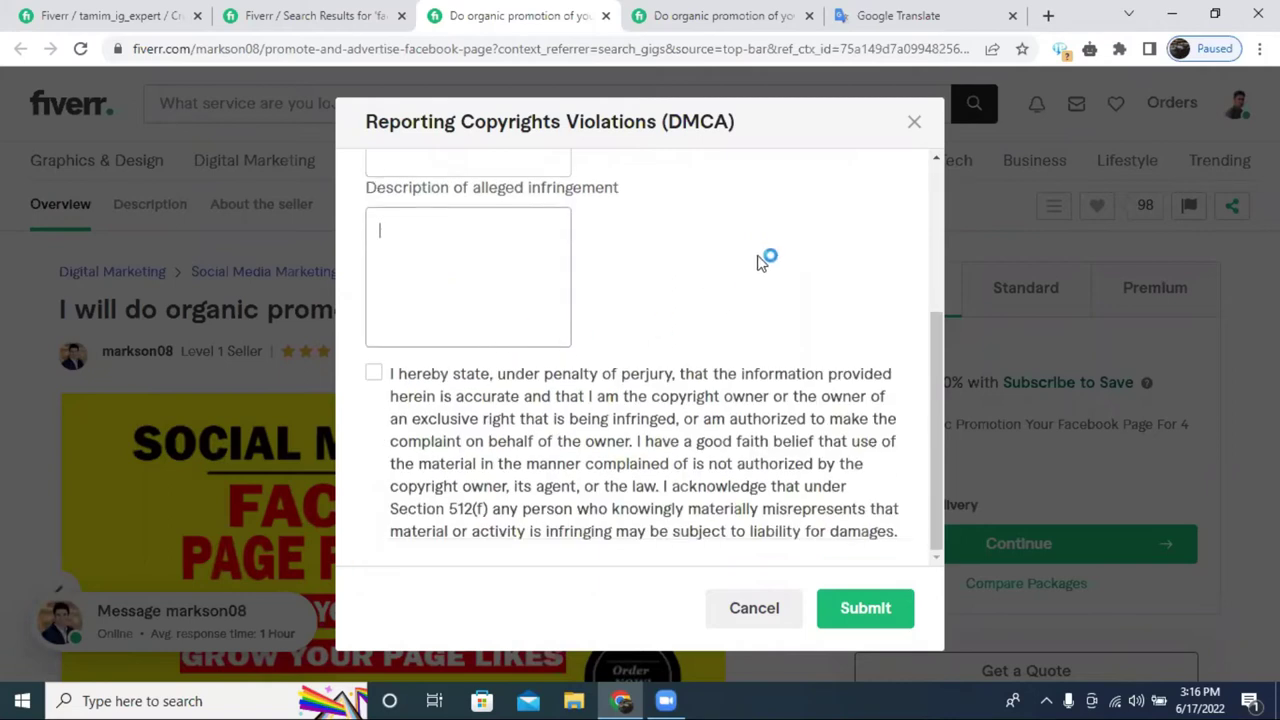
left_click(914, 120)
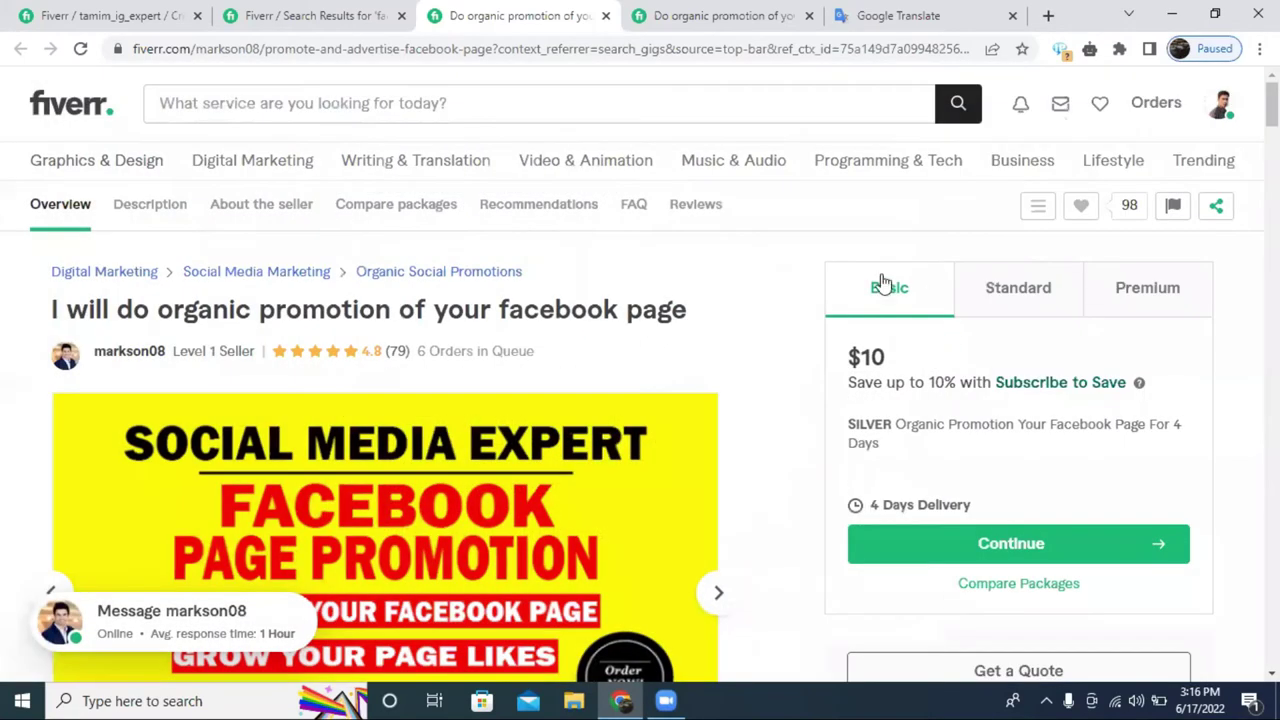
Open the same Gig's report form for Non Original Content, review the content options and reference URL field, and close it without submitting.
left_click(1186, 207)
left_click(494, 318)
left_click(873, 535)
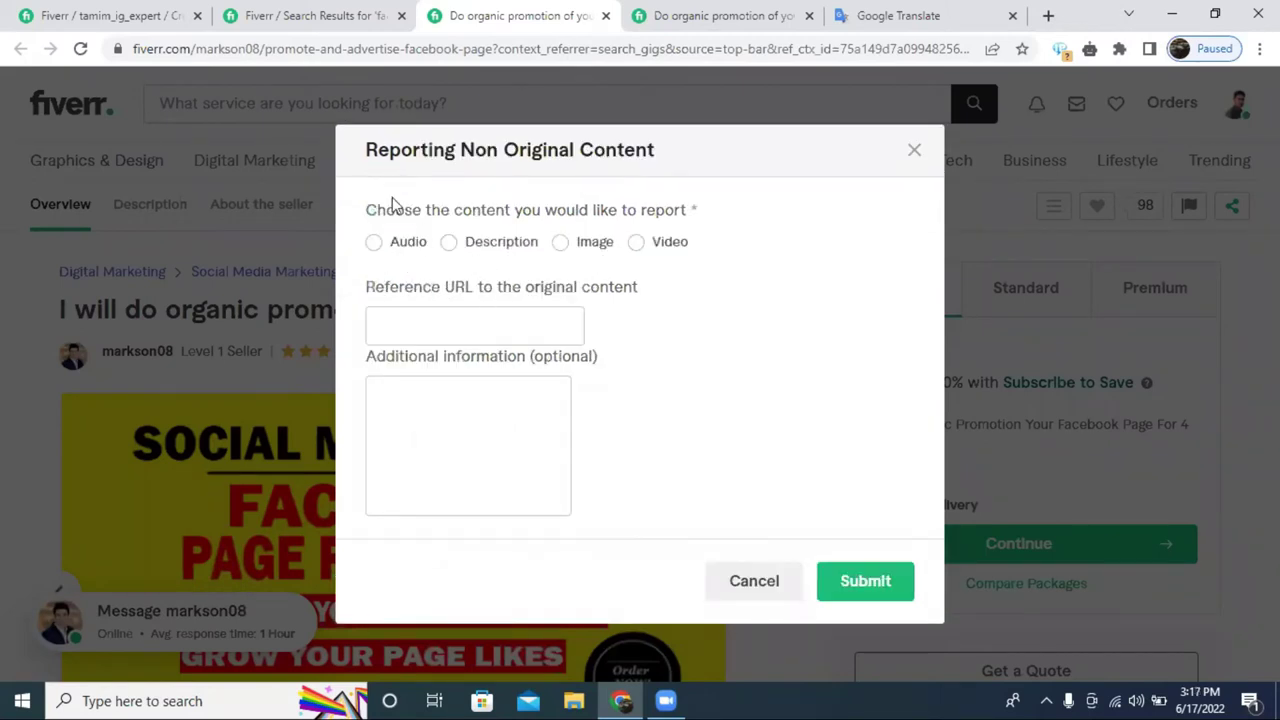
left_click_drag(367, 208, 693, 209)
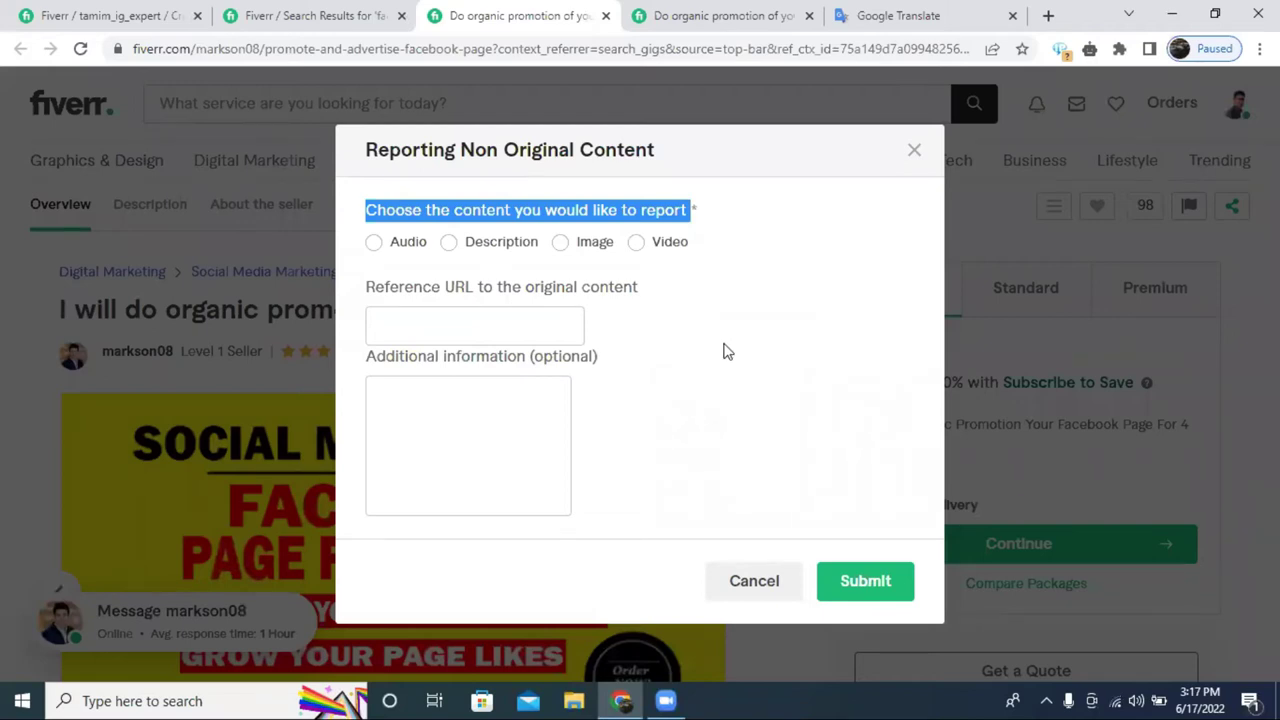
left_click(755, 277)
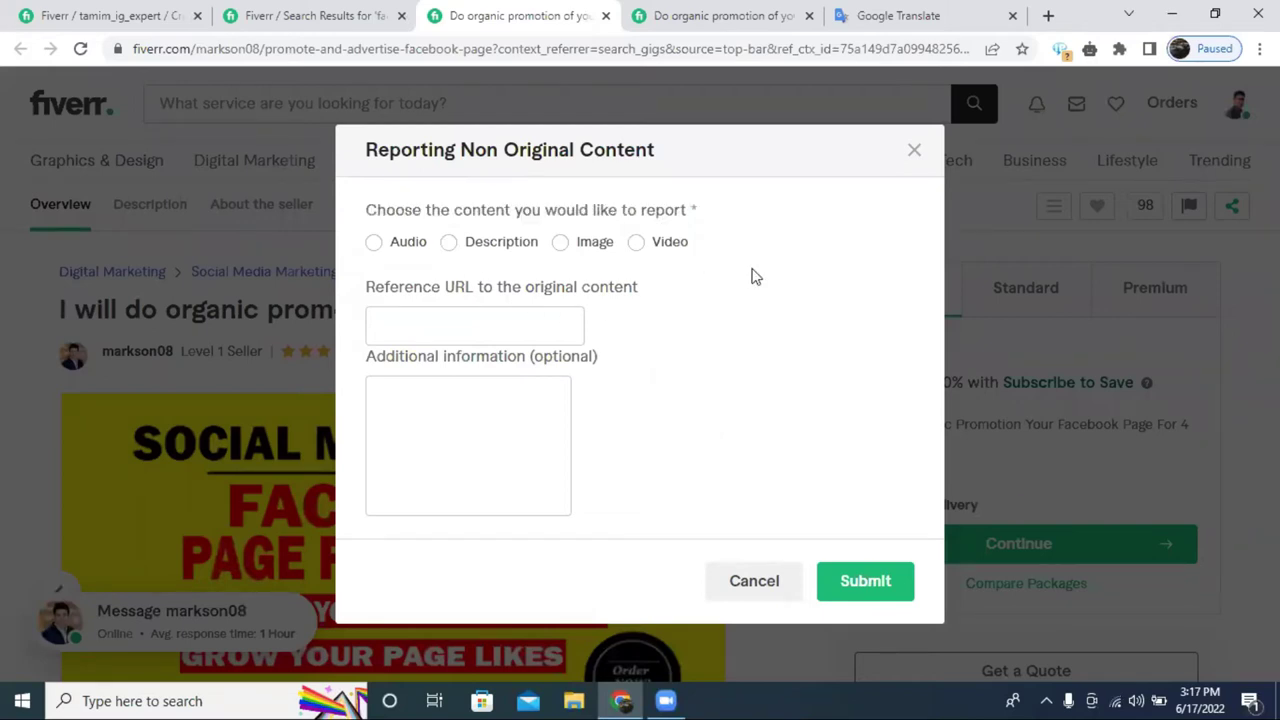
left_click(489, 329)
left_click(914, 150)
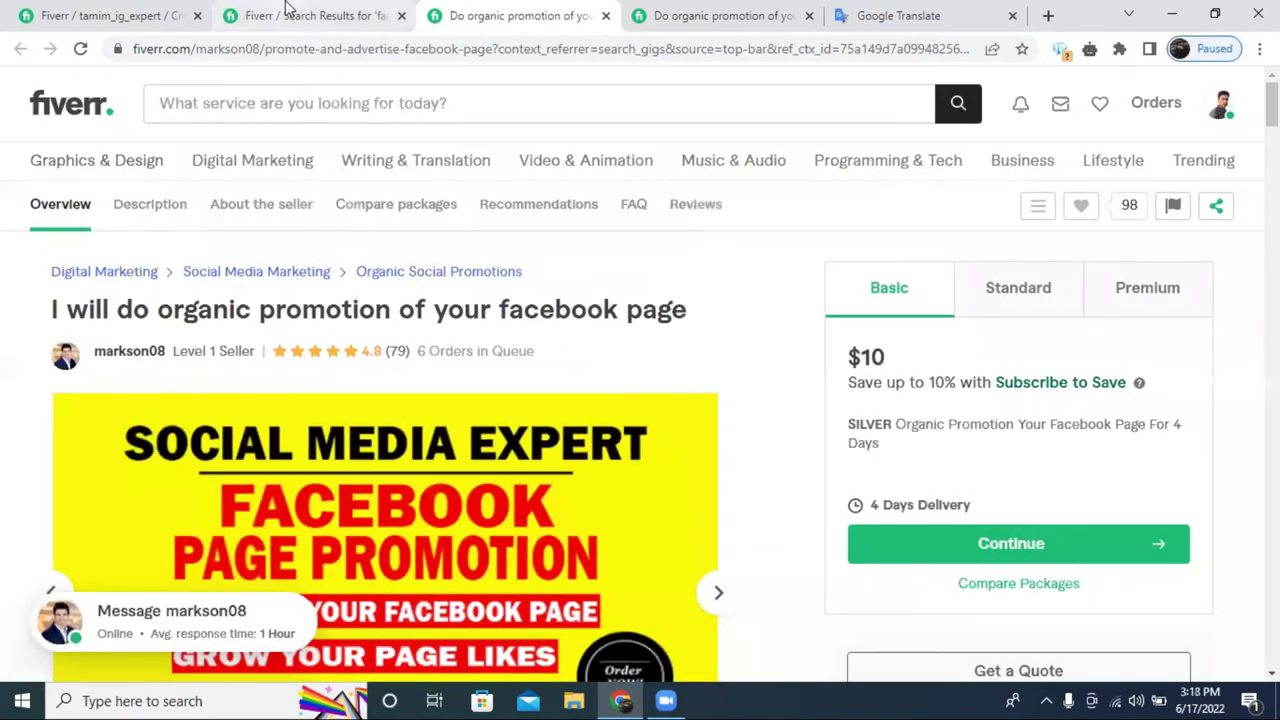
Return to Google Translate and begin a third line of source text with "I will do organic".
left_click(285, 15)
left_click(114, 15)
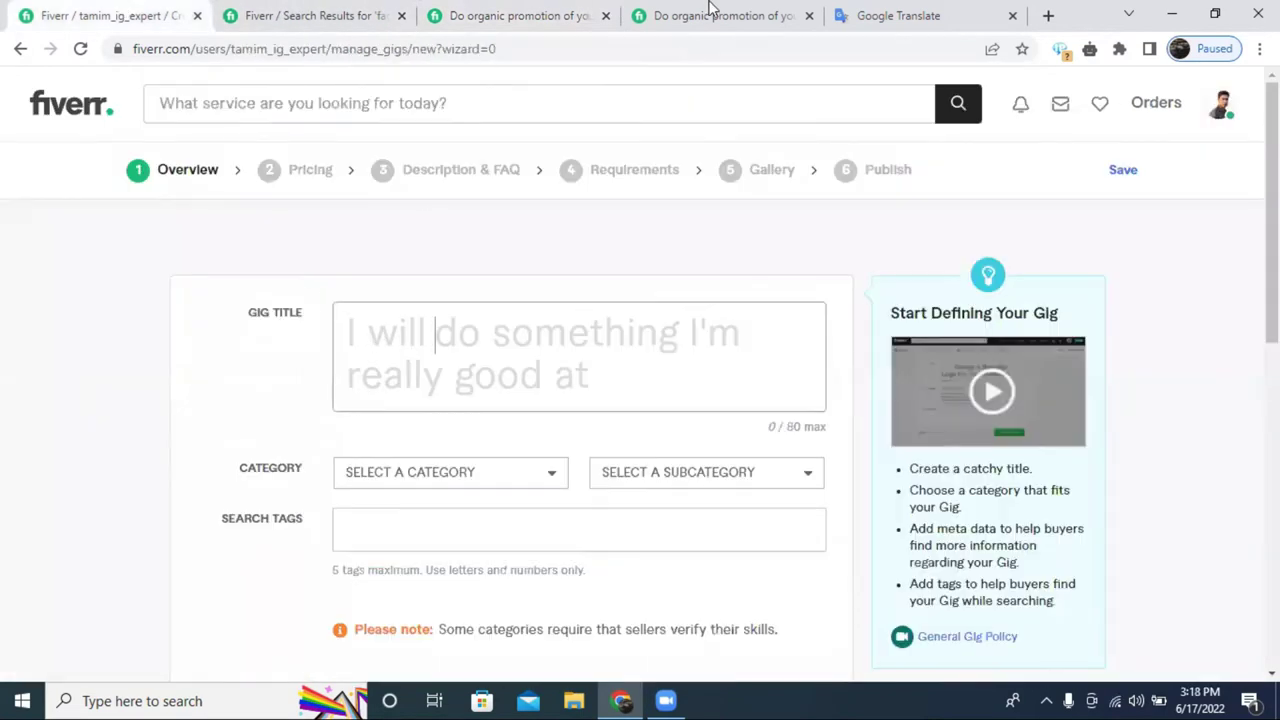
left_click(875, 15)
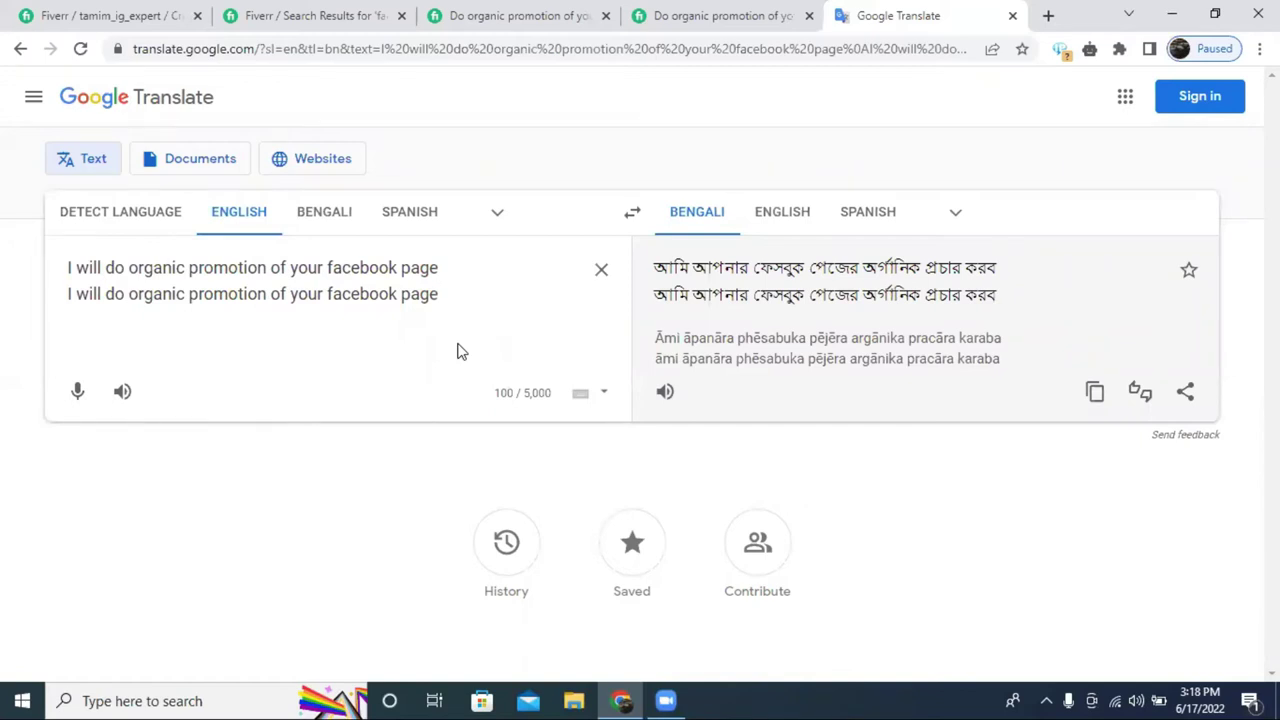
key("Return")
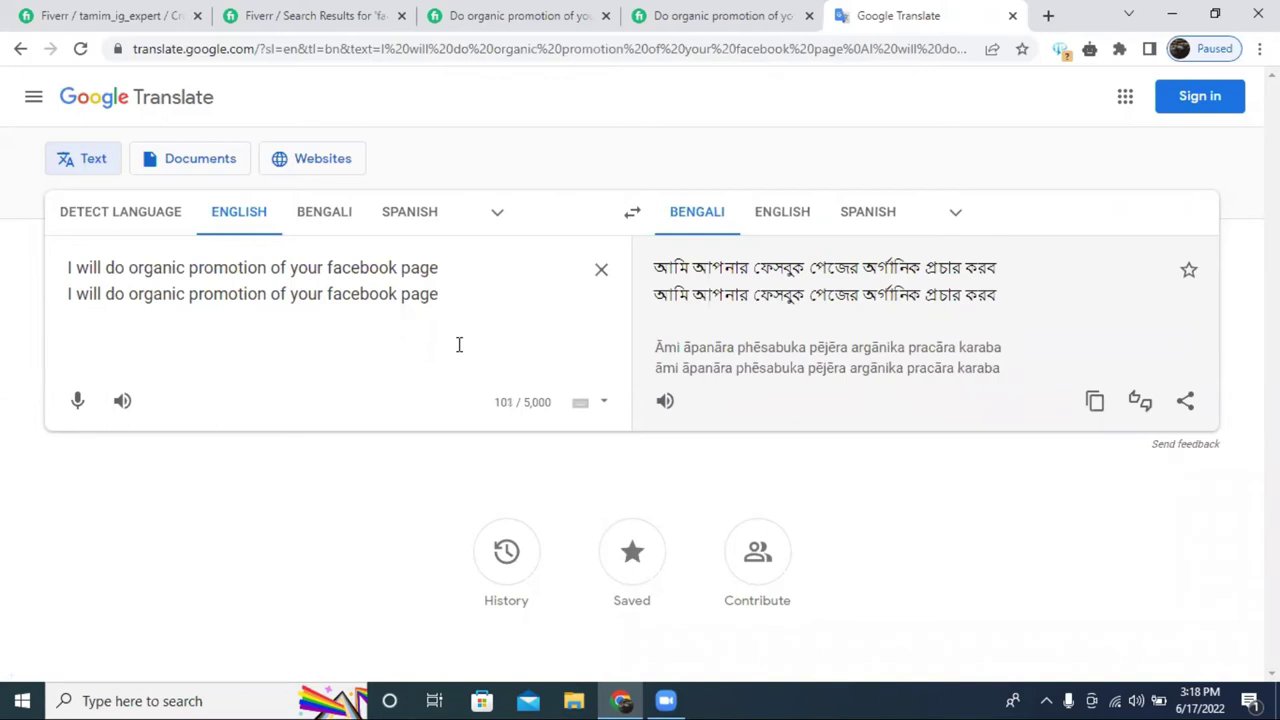
type("I wu")
key("BackSpace")
type("ill do ")
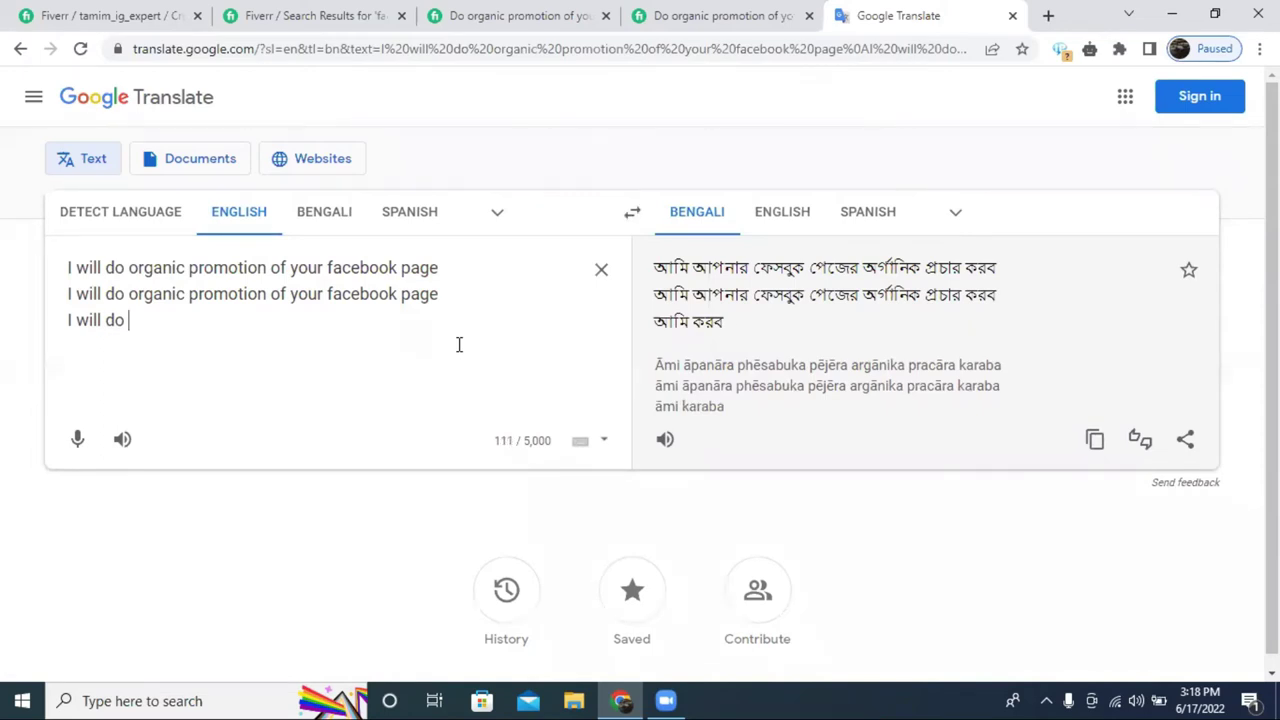
type("Or")
key("BackSpace")
key("BackSpace")
type("or")
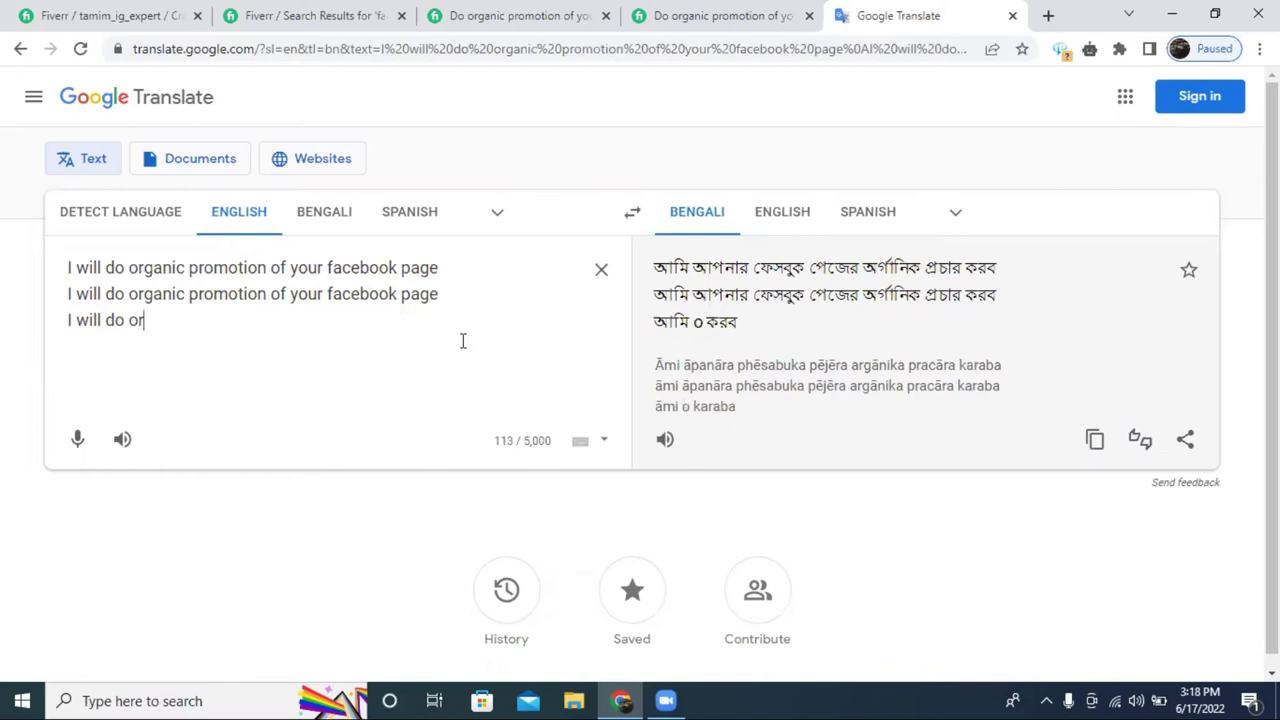
type("ga")
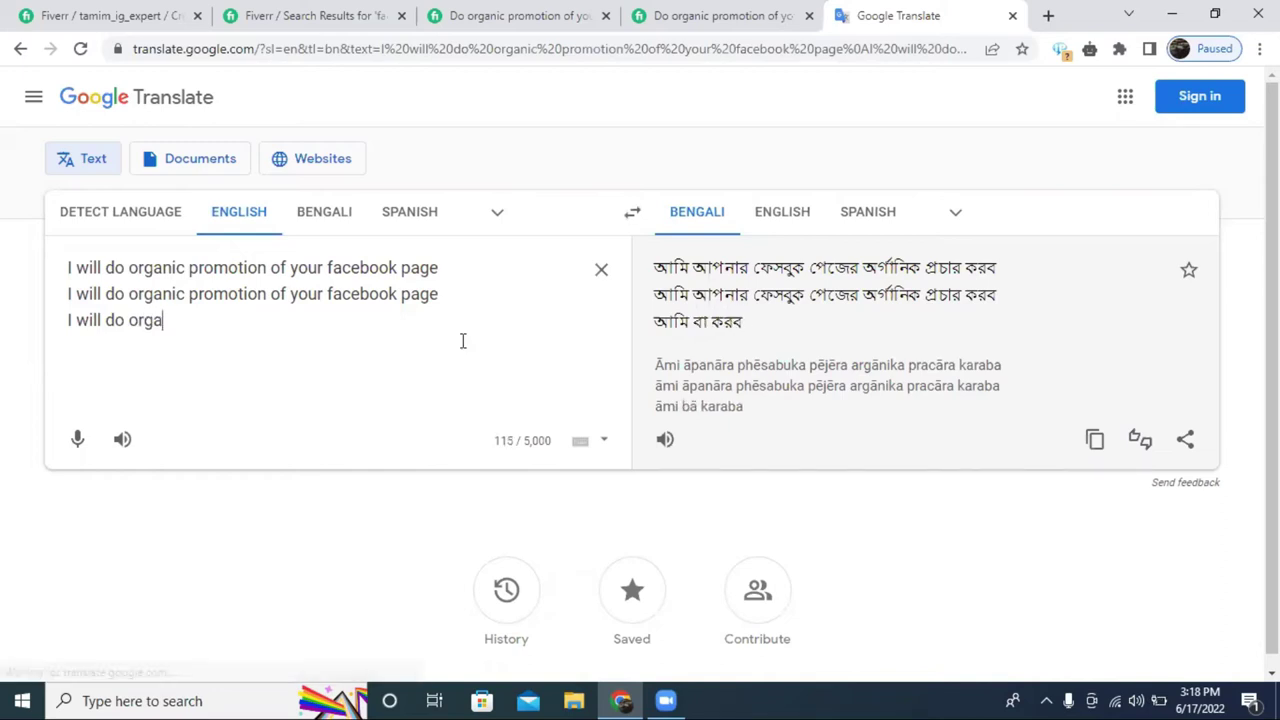
type("nick")
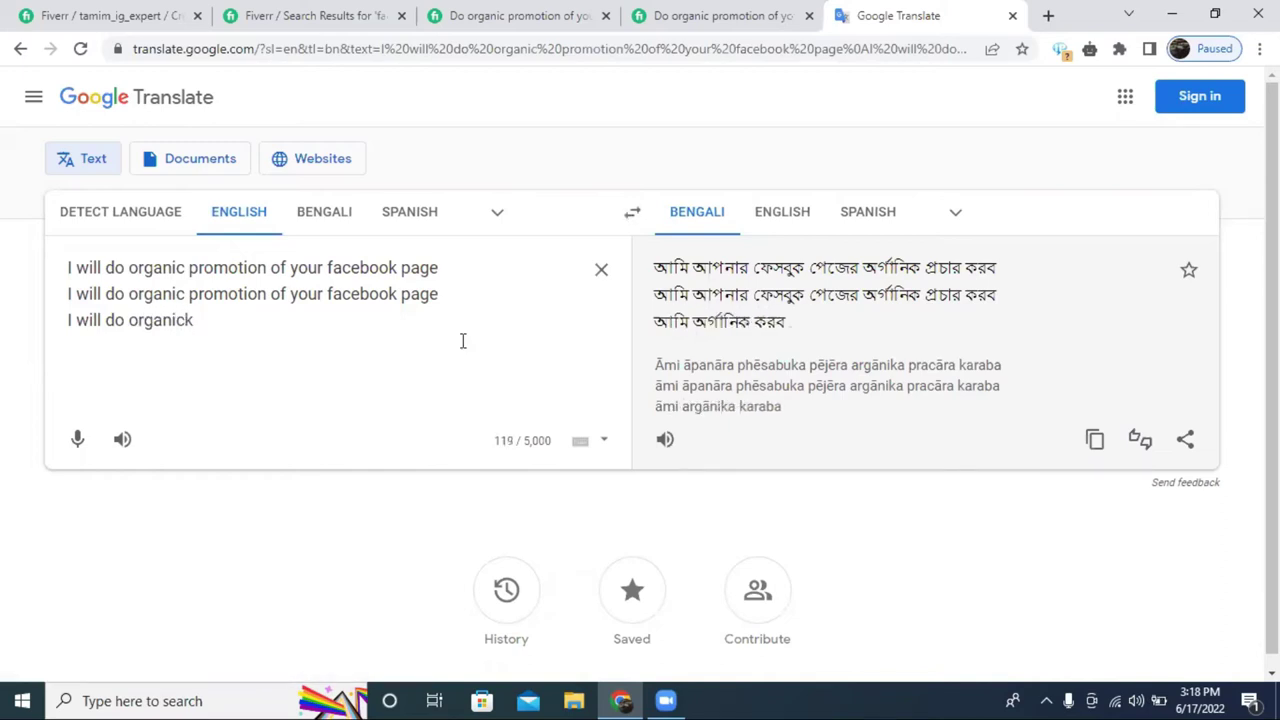
key("BackSpace")
type("c")
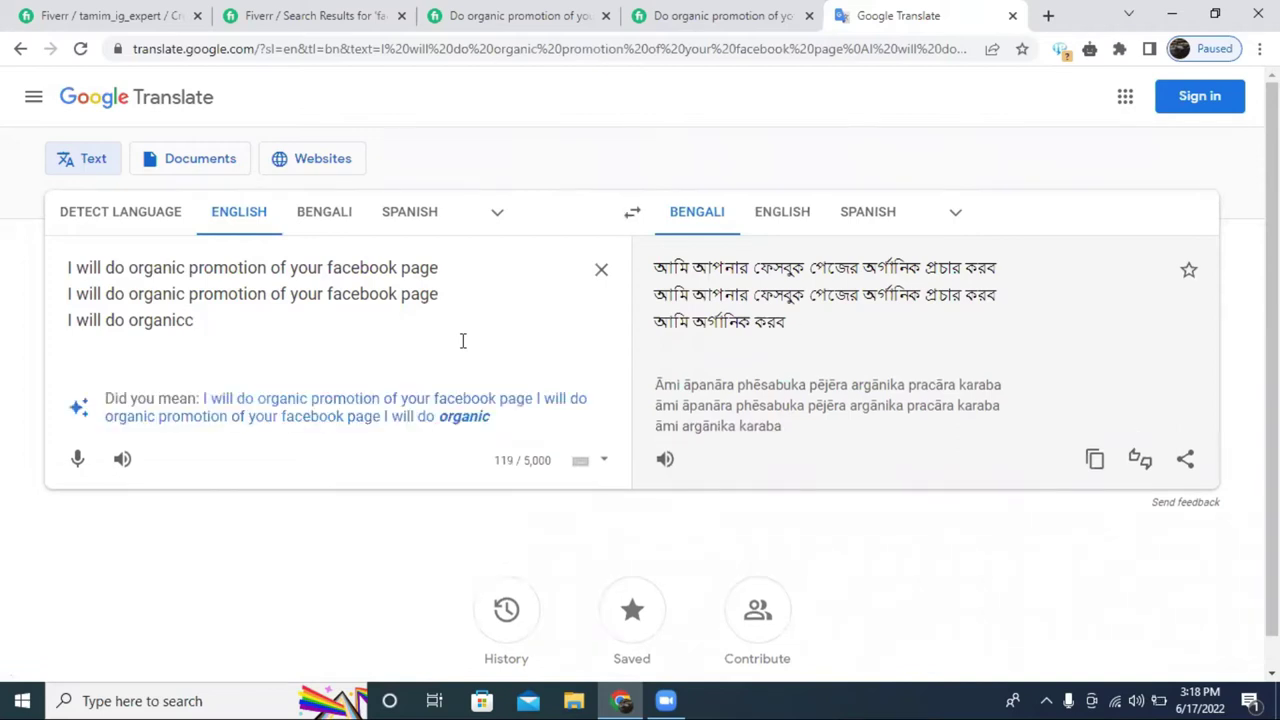
key("BackSpace")
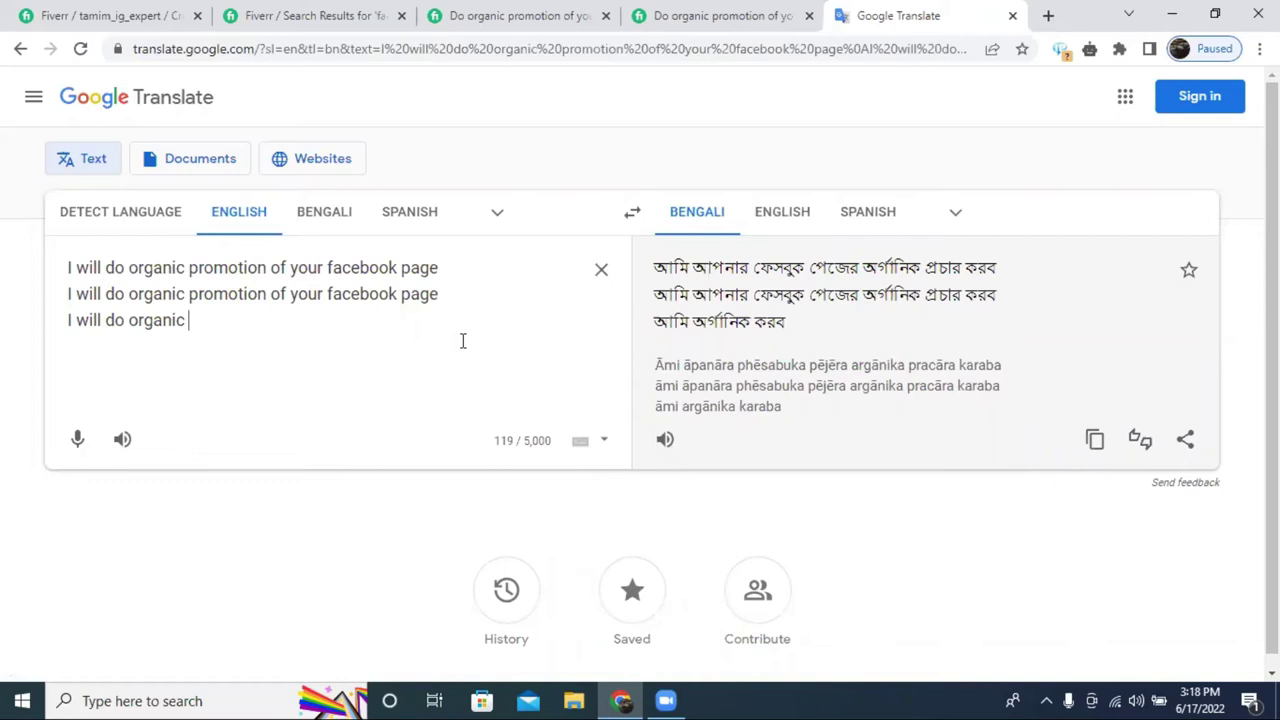
Complete the third line with "promotion and marketing of your facebook page" and look up the word "marketing" in it.
type("promot")
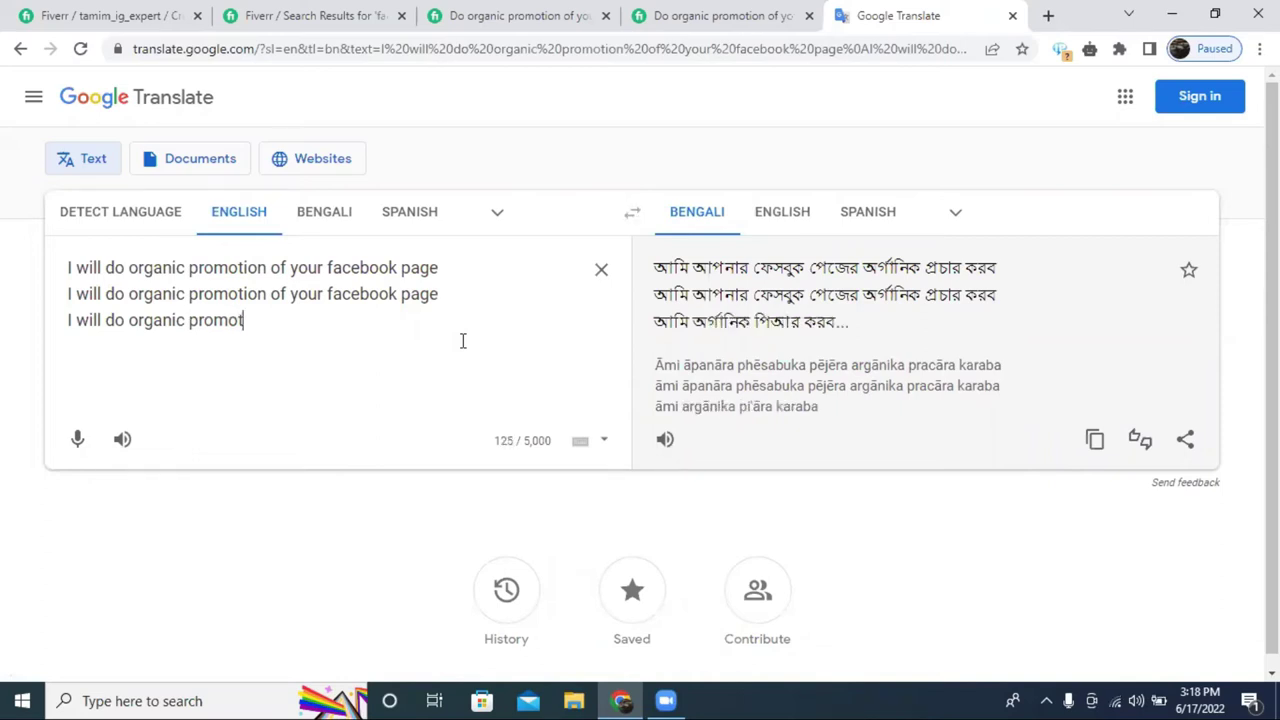
type("ion and mar")
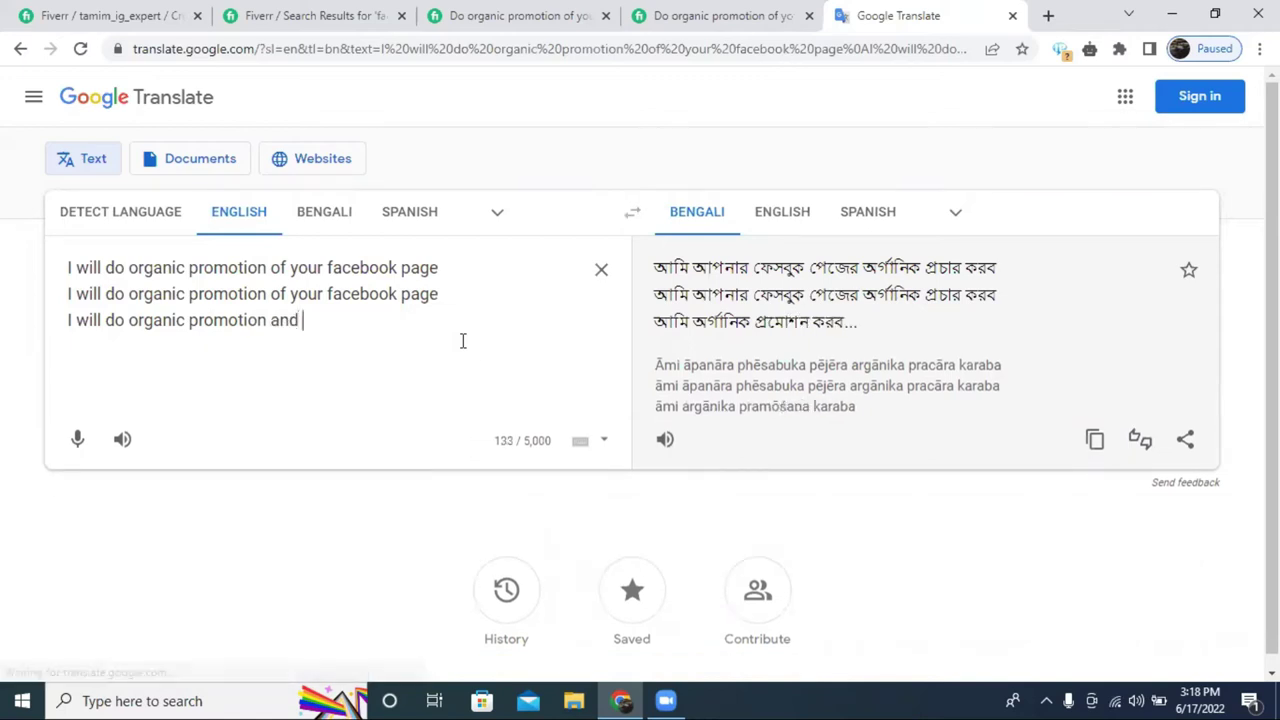
type("l")
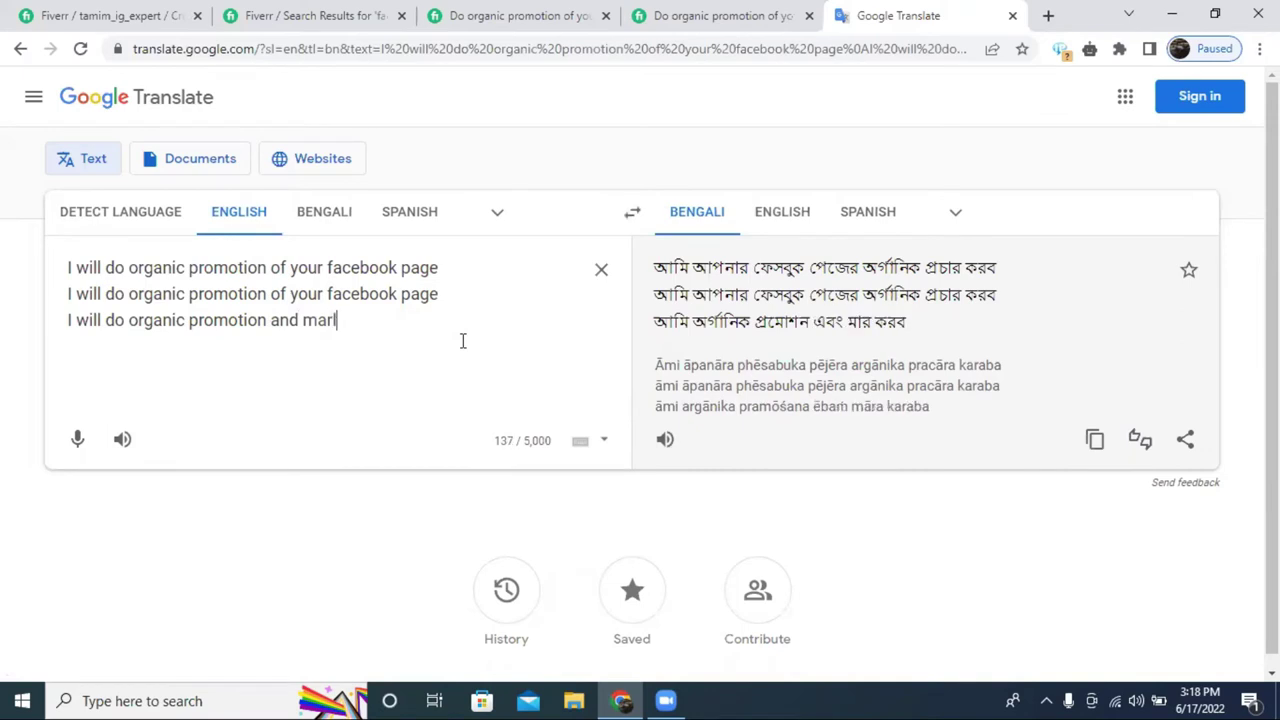
key("BackSpace")
type("keting of ")
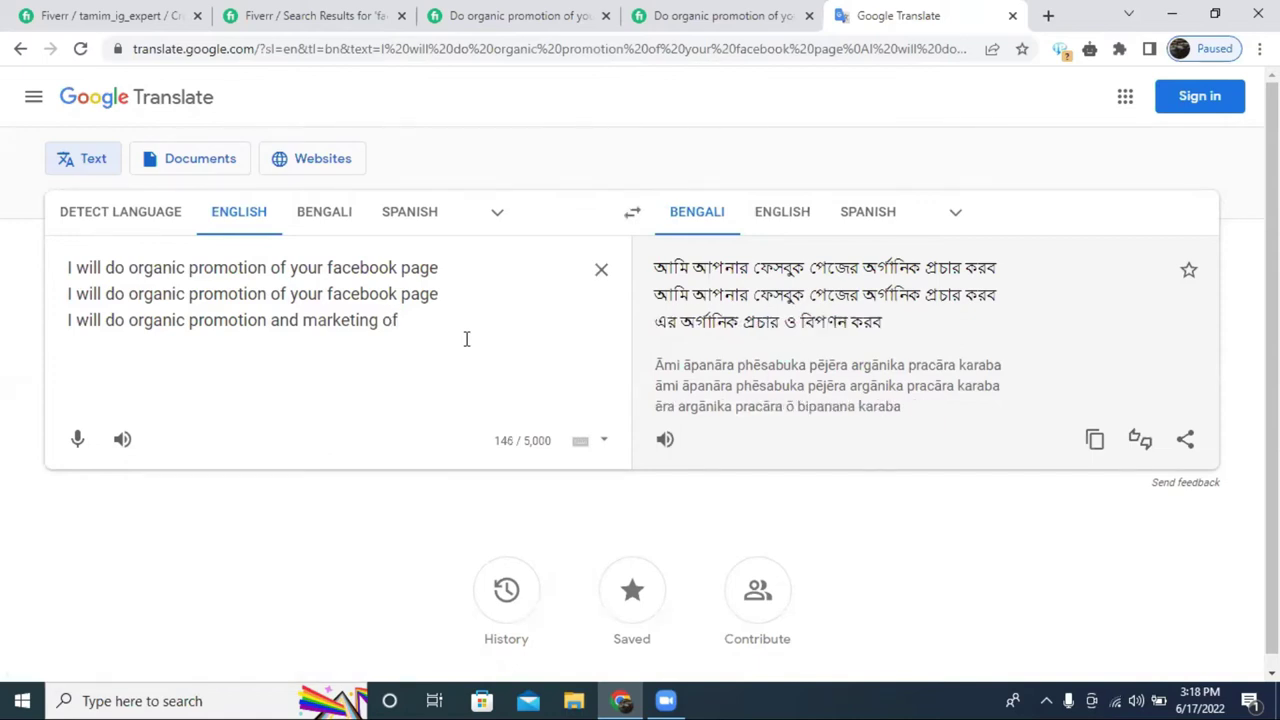
type("your")
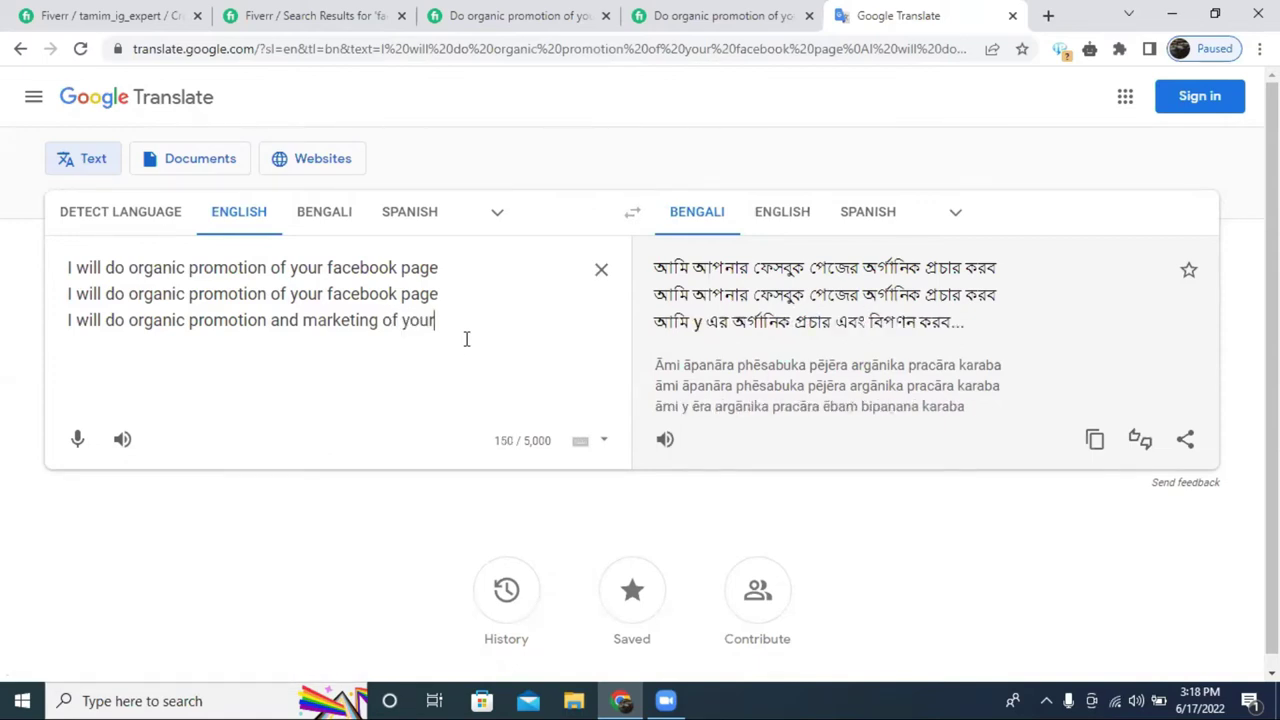
type(" fa")
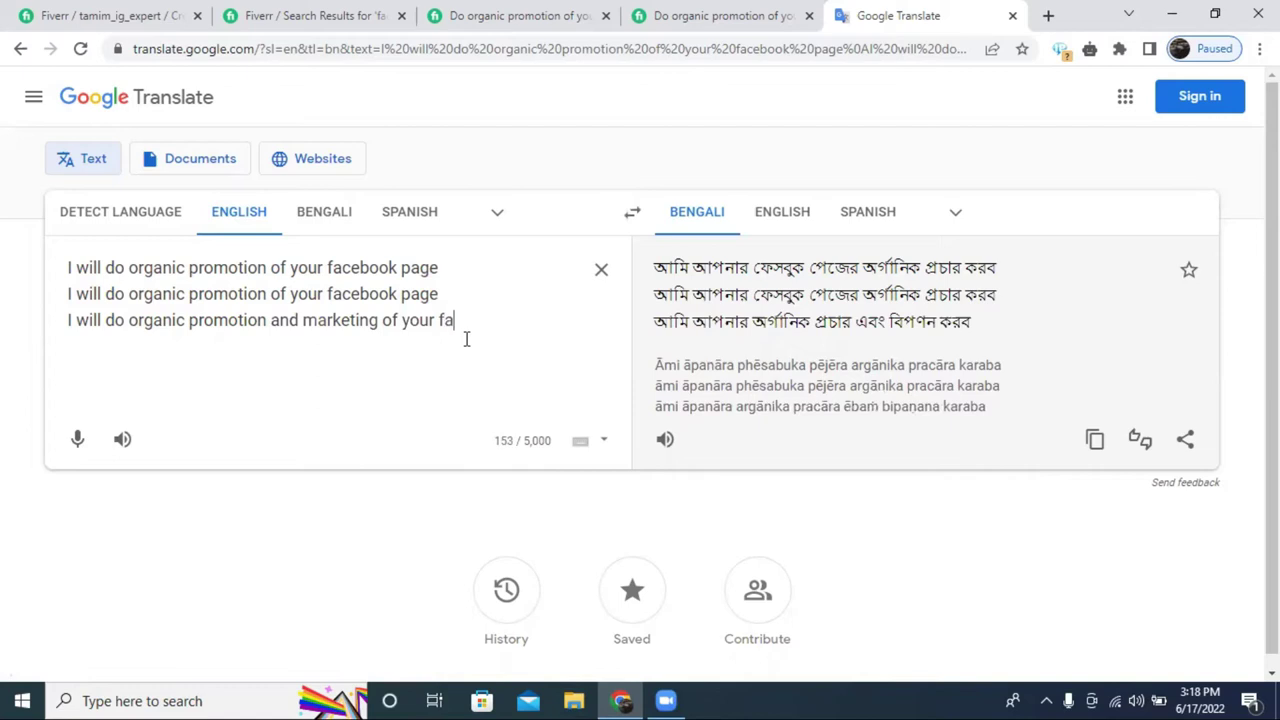
type("cebo")
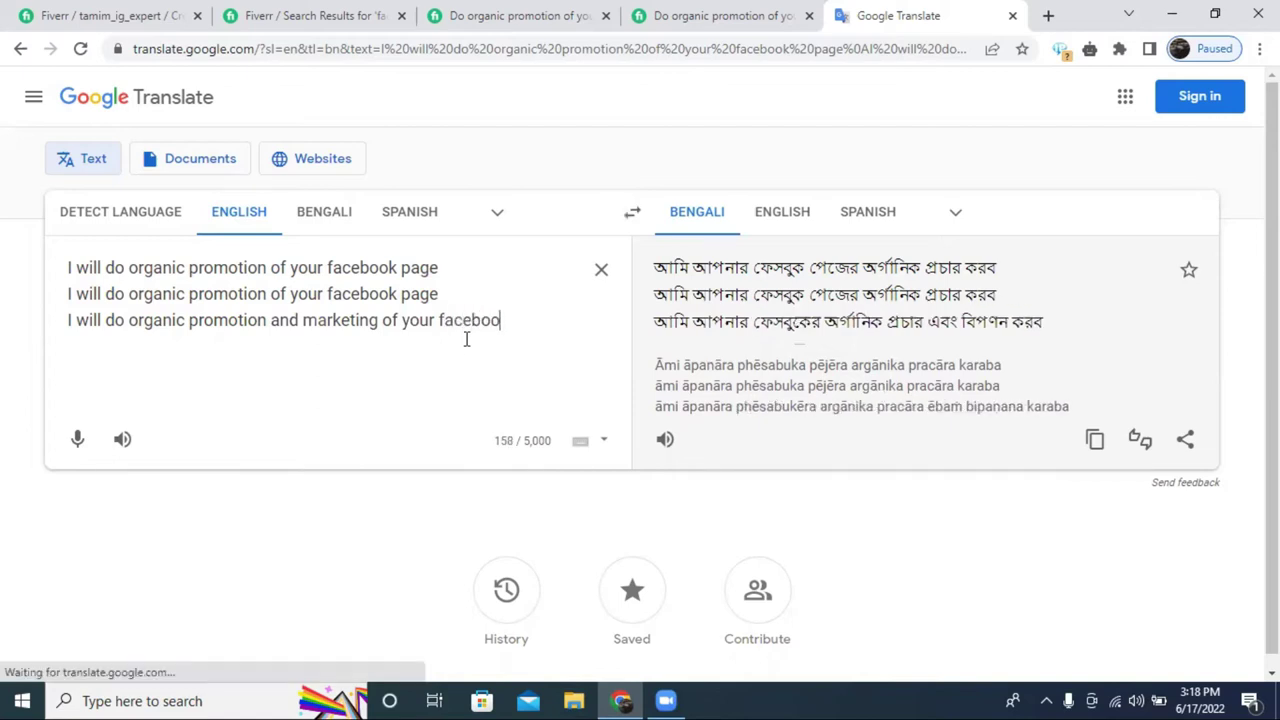
type("ok page")
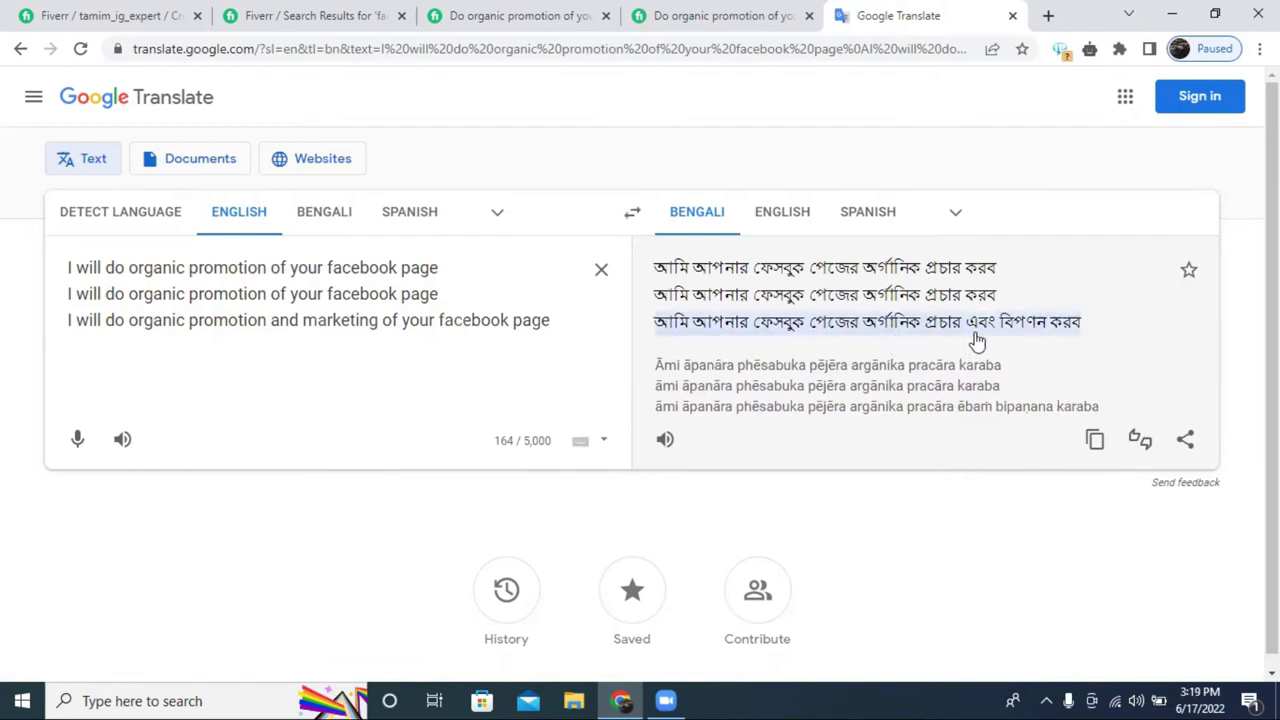
triple_click(335, 321)
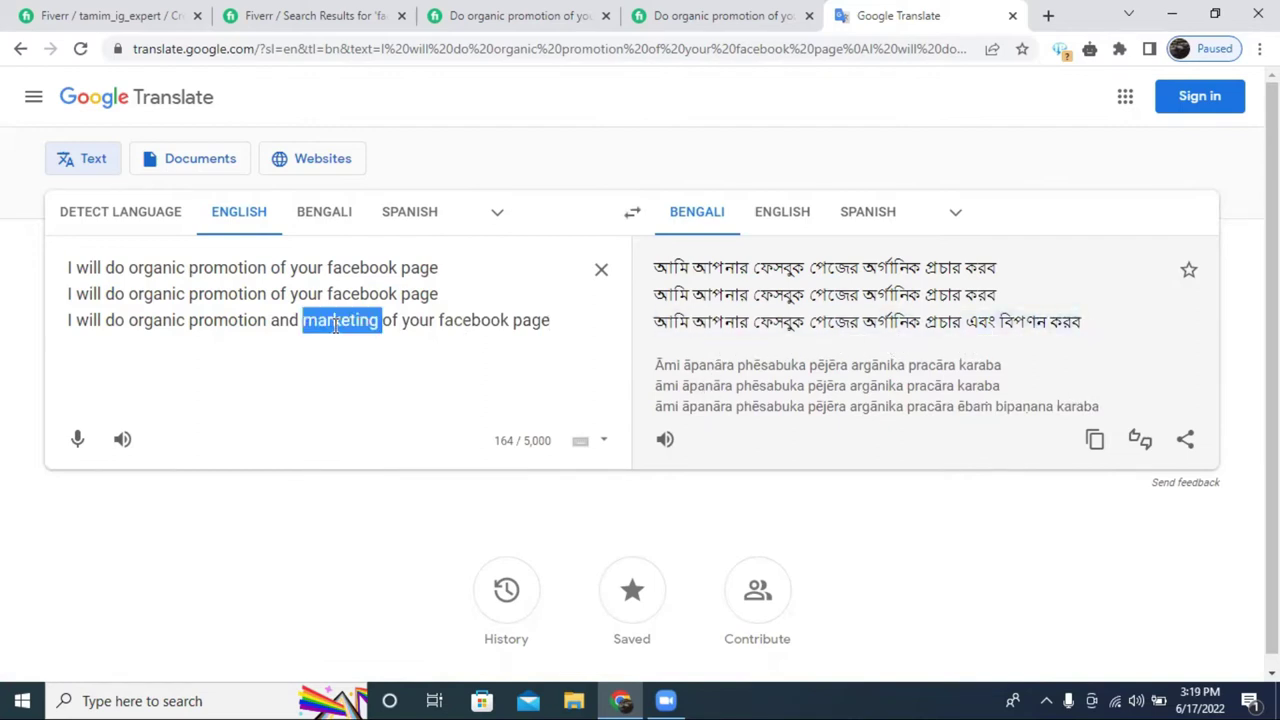
left_click(335, 321)
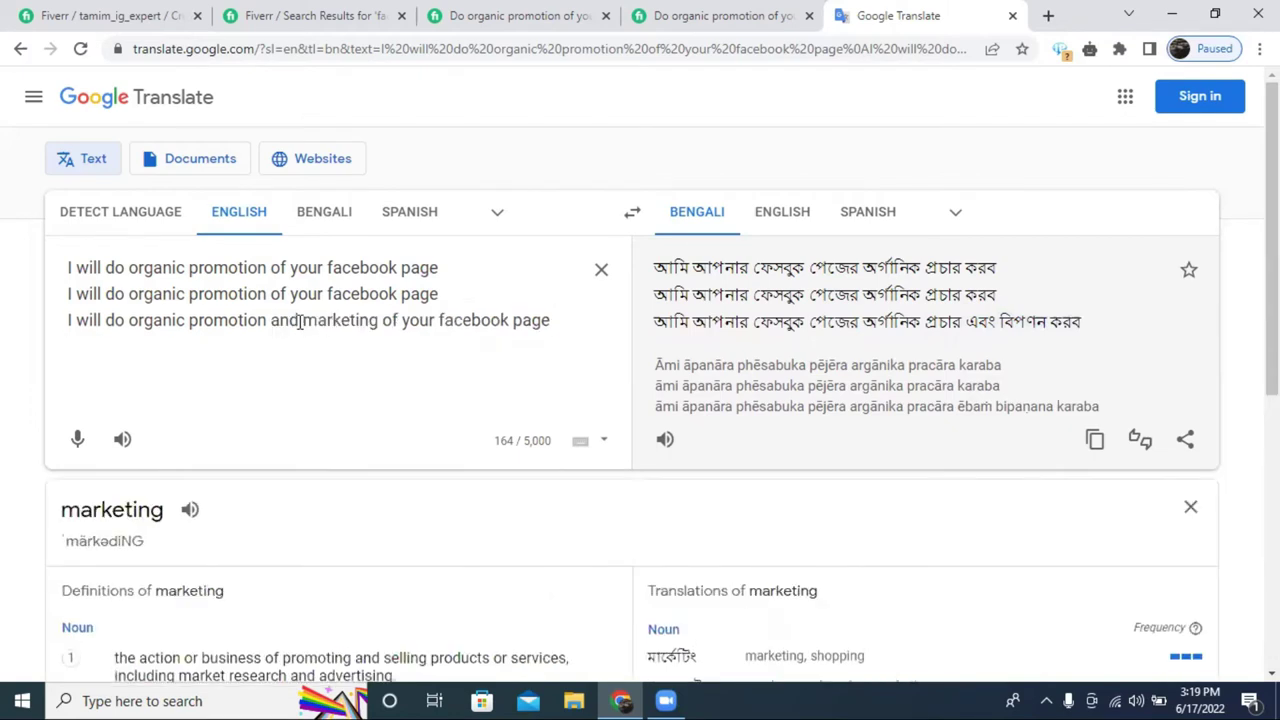
Copy "I will do organic promotion and marketing" from the third line of source text and paste it as a fourth line.
mouse_move(440, 294)
left_mouse_down()
mouse_move(308, 295)
mouse_move(446, 298)
left_mouse_up()
left_click(559, 320)
key("Return")
key("Return")
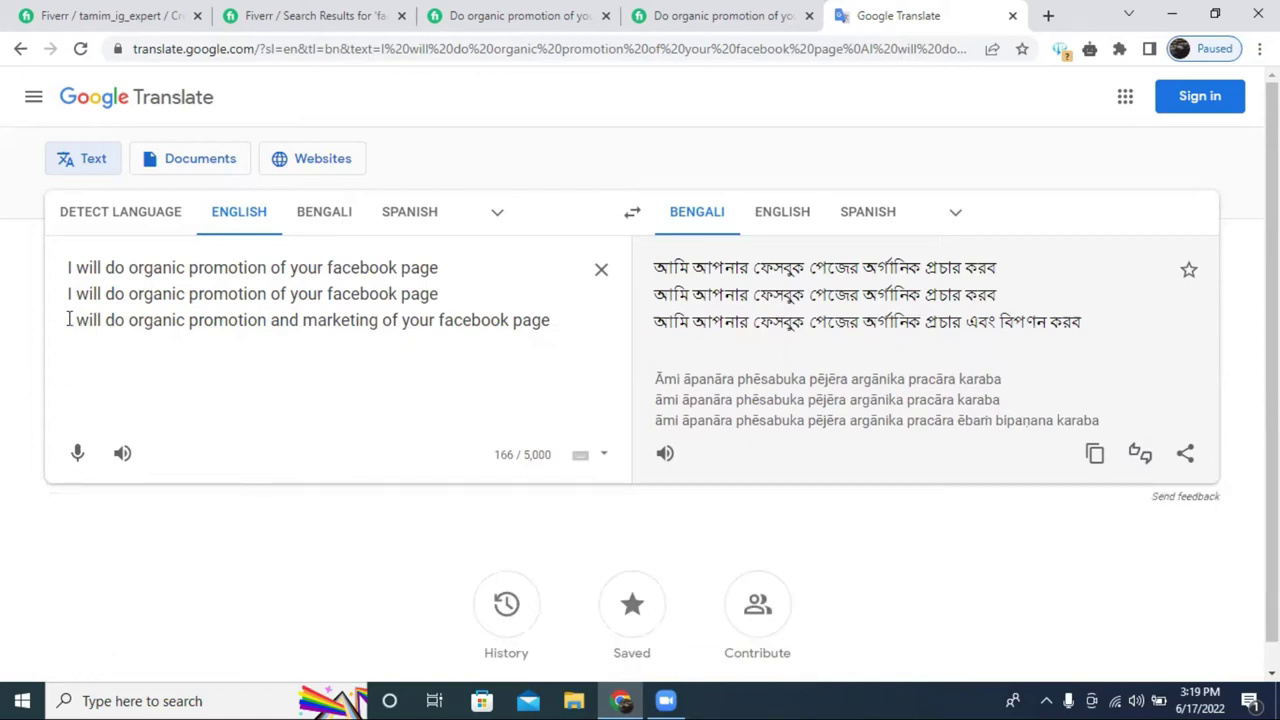
left_click_drag(68, 320, 382, 320)
key("ctrl+c")
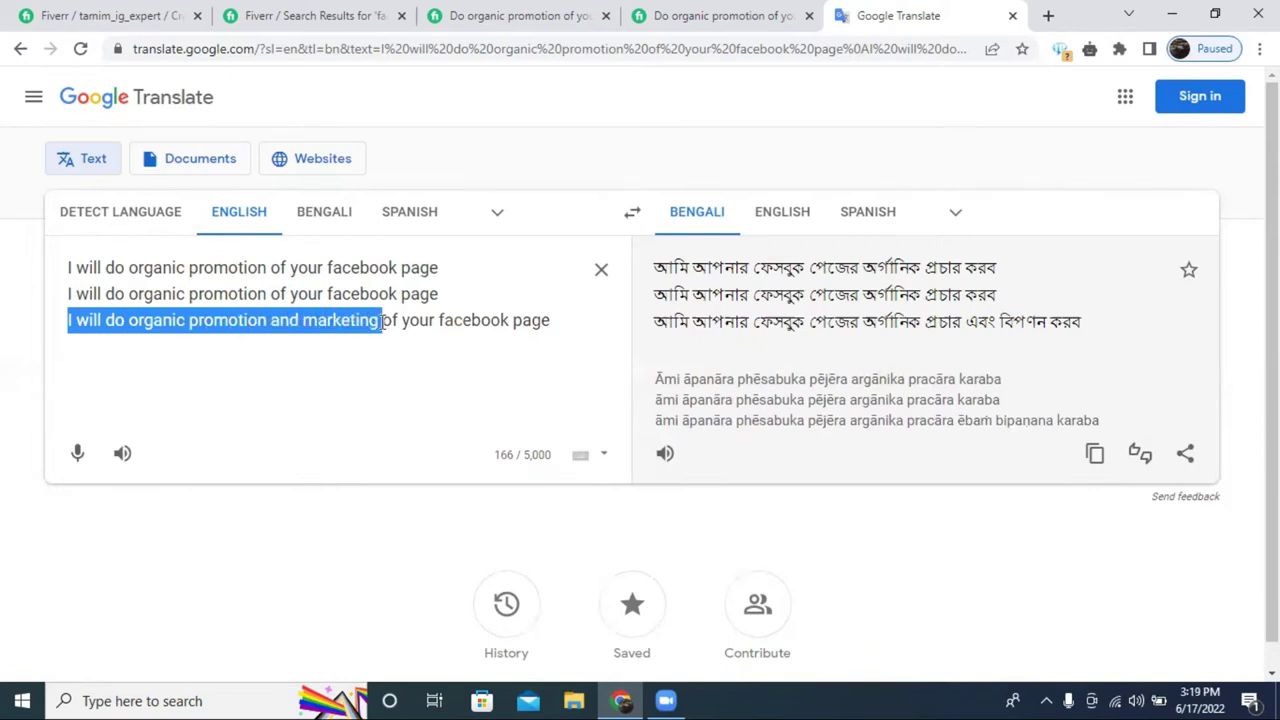
left_click(307, 352)
key("ctrl+v")
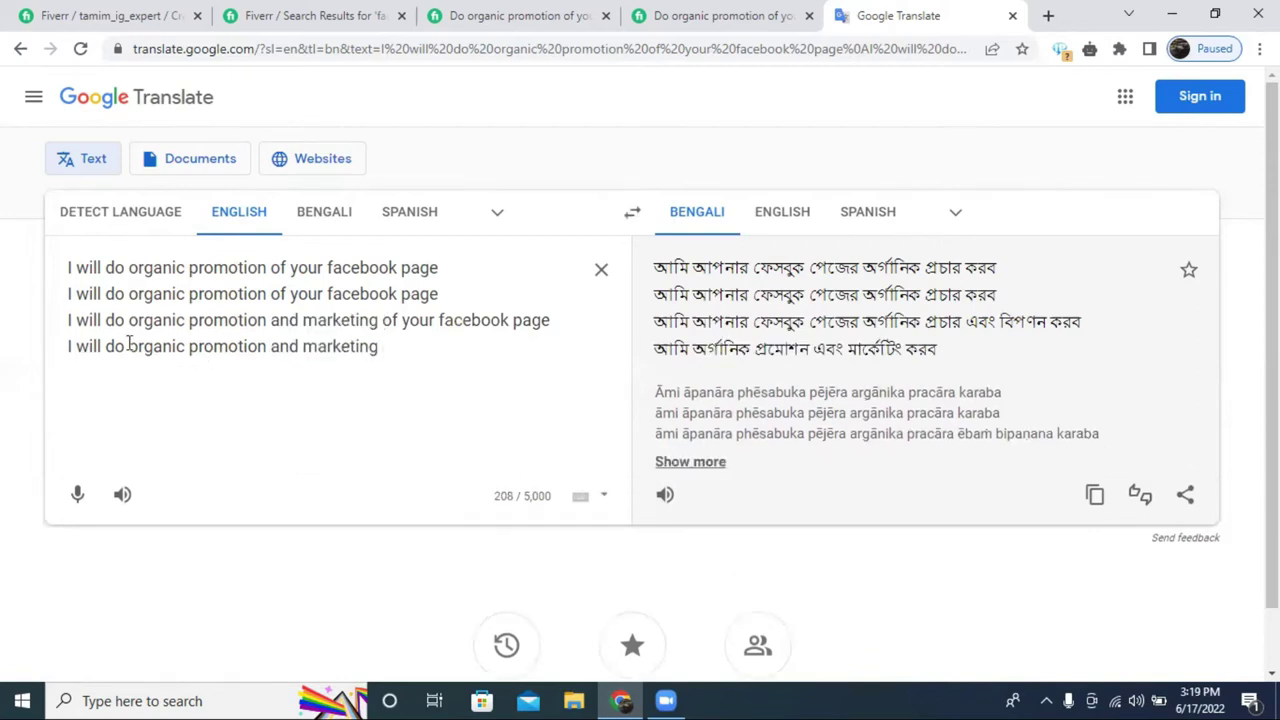
Insert "facebook" before "promotion" in the fourth line and end the line with "your business".
left_click(187, 345)
type("faceb")
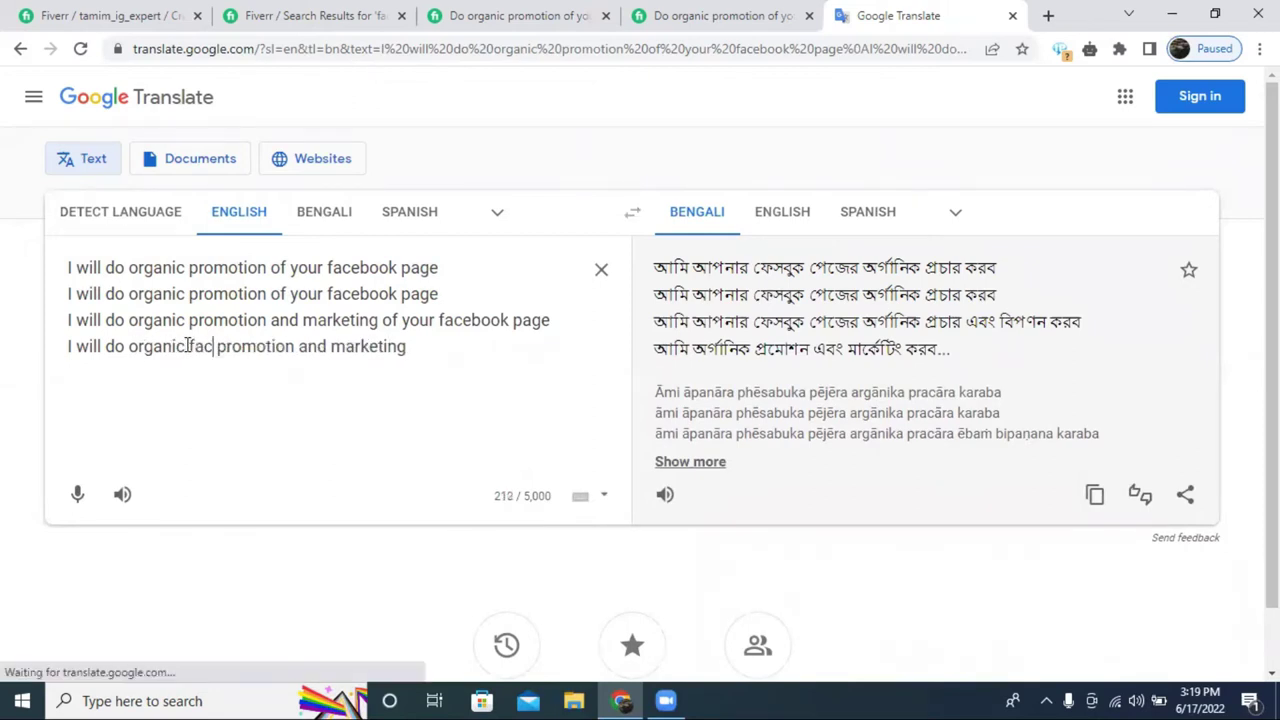
type("ook")
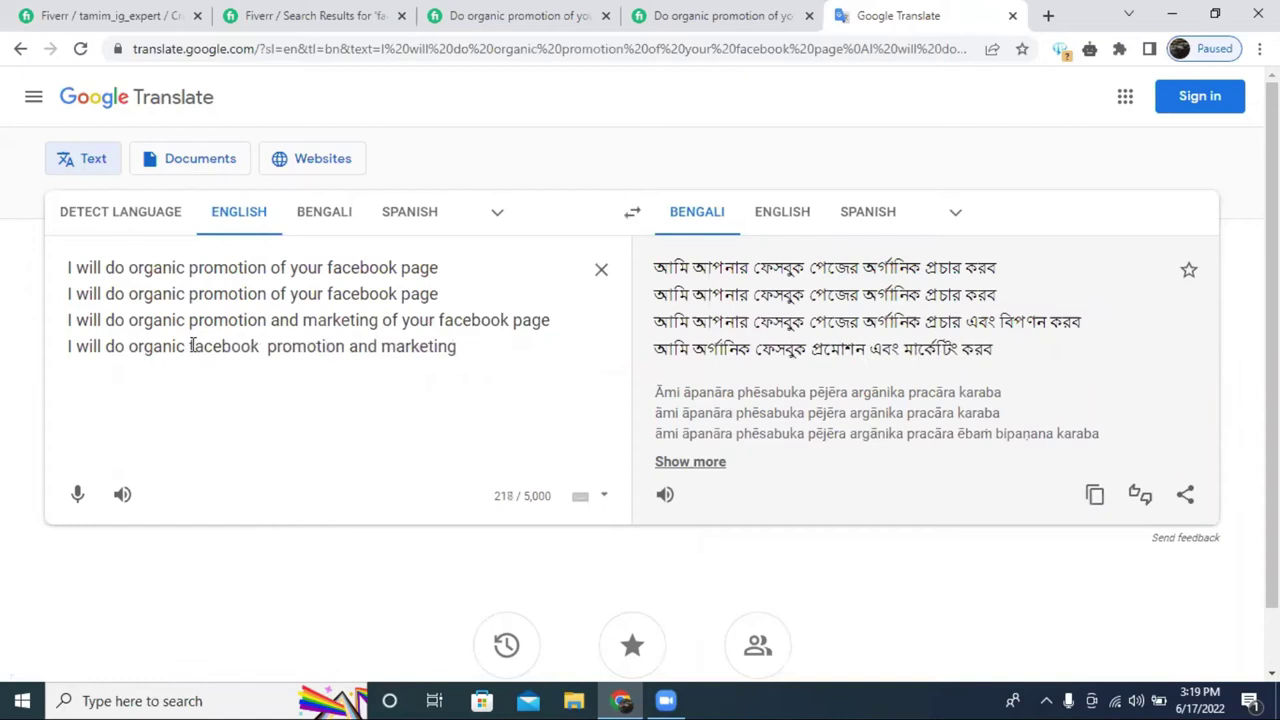
left_click(467, 347)
type("in")
key("BackSpace")
type("your")
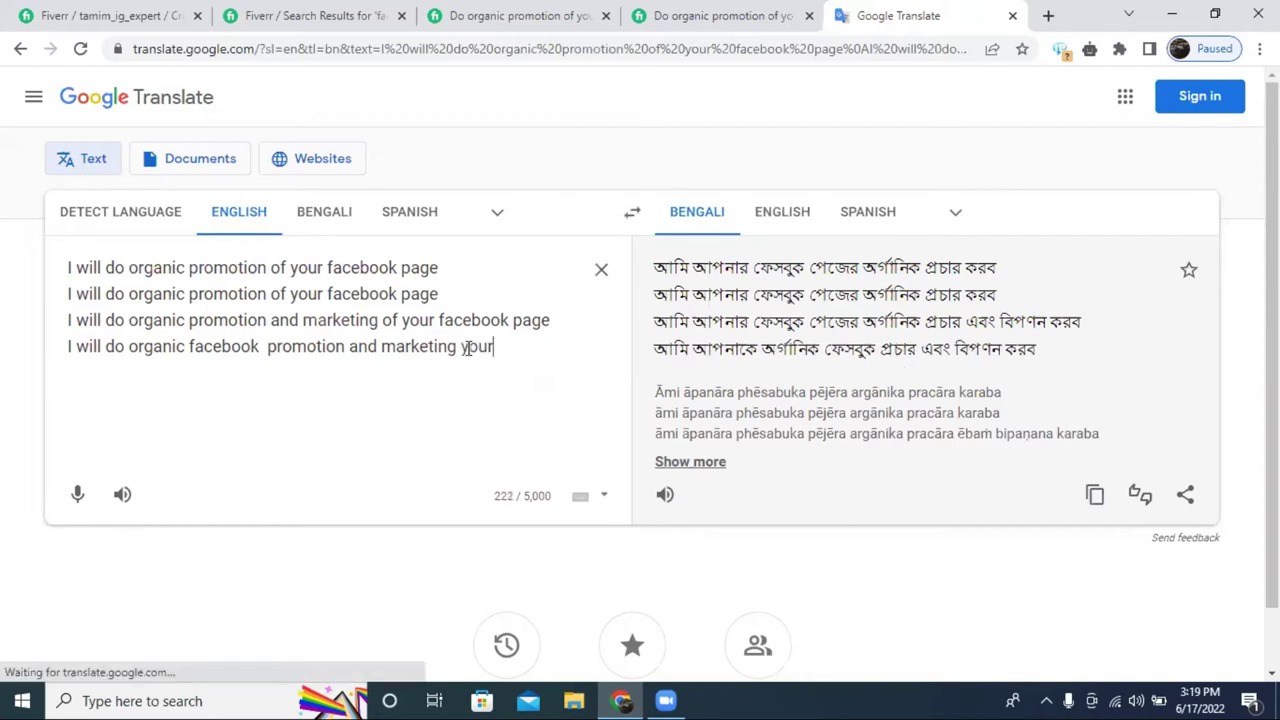
type(" bu")
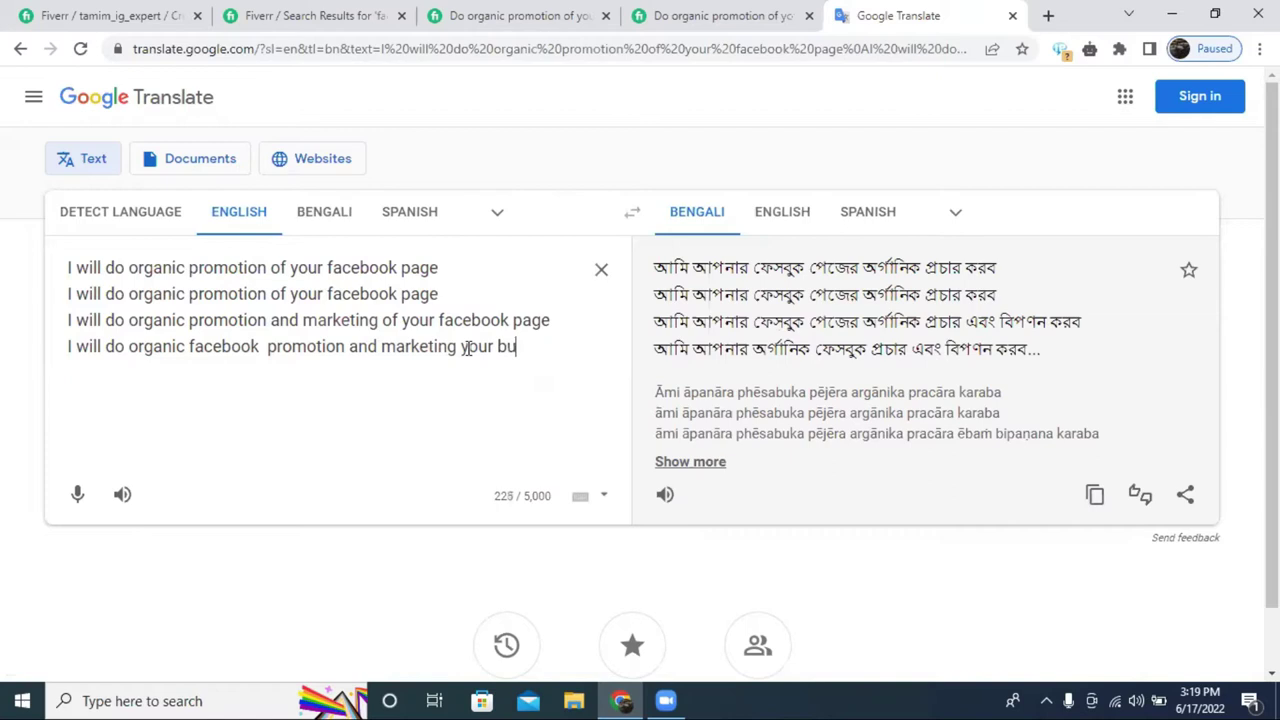
type("siness")
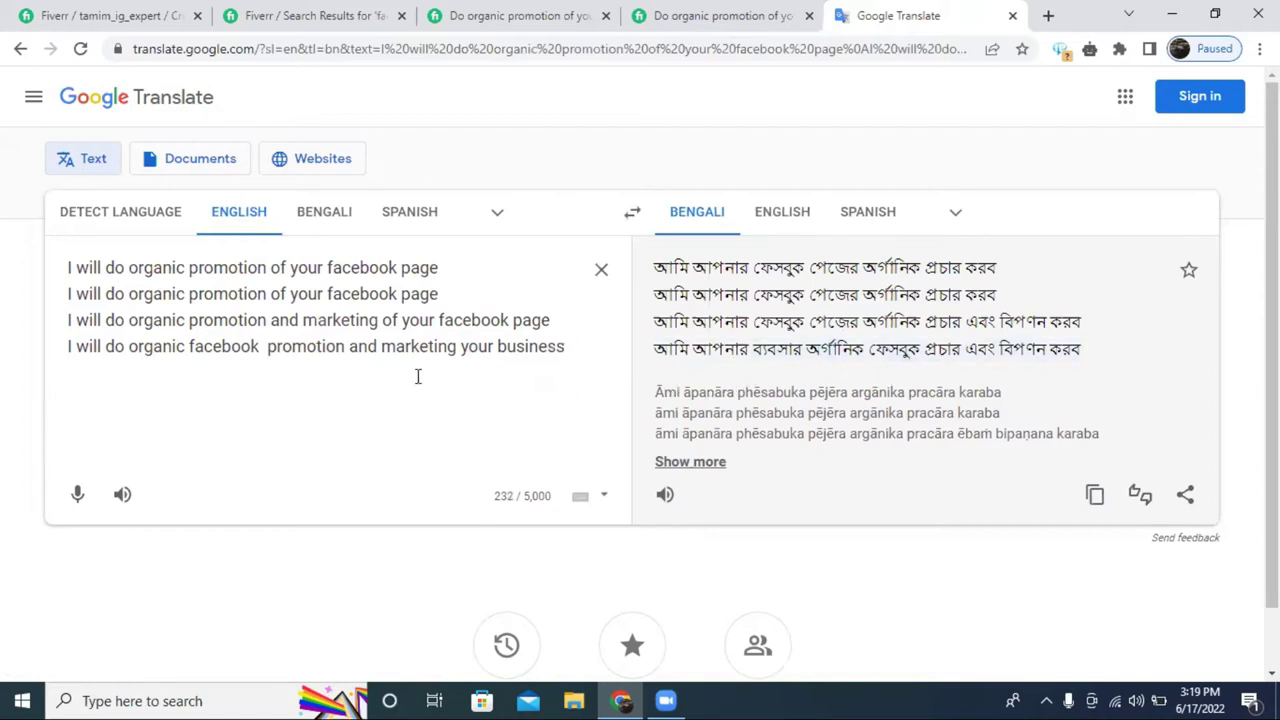
Replace "business" with "page" at the end of the fourth line.
double_click(546, 346)
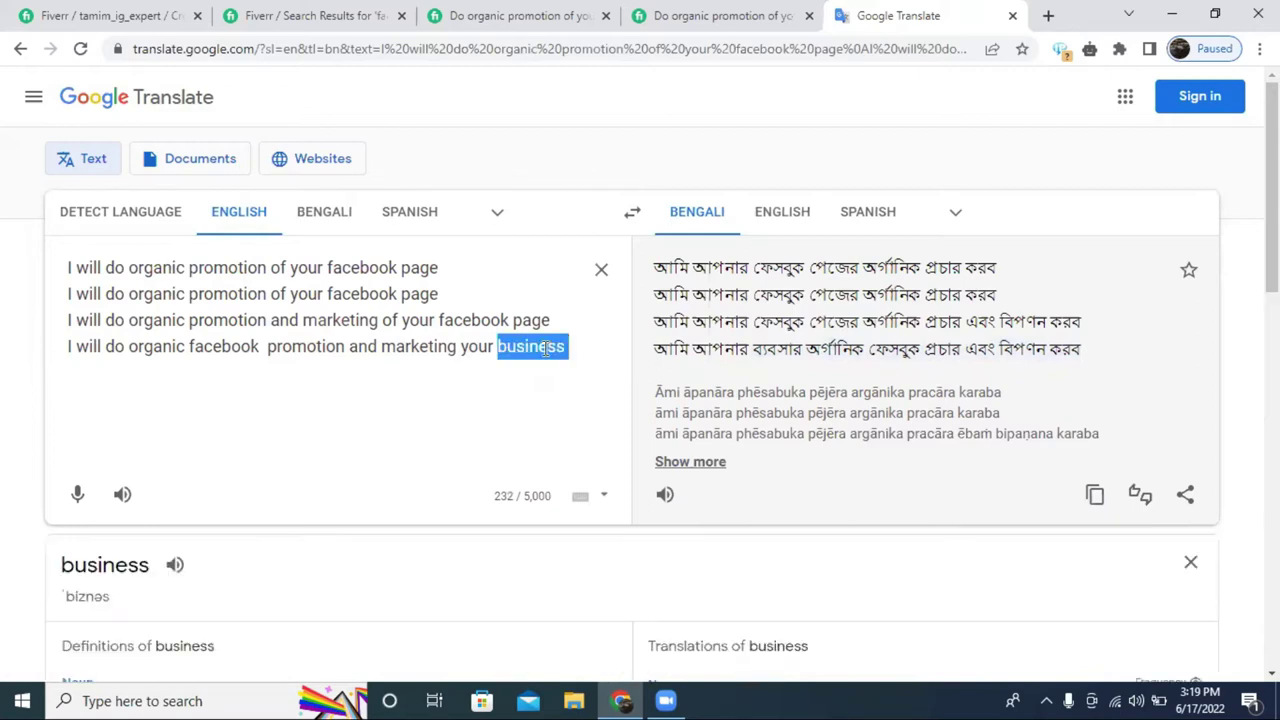
type("page")
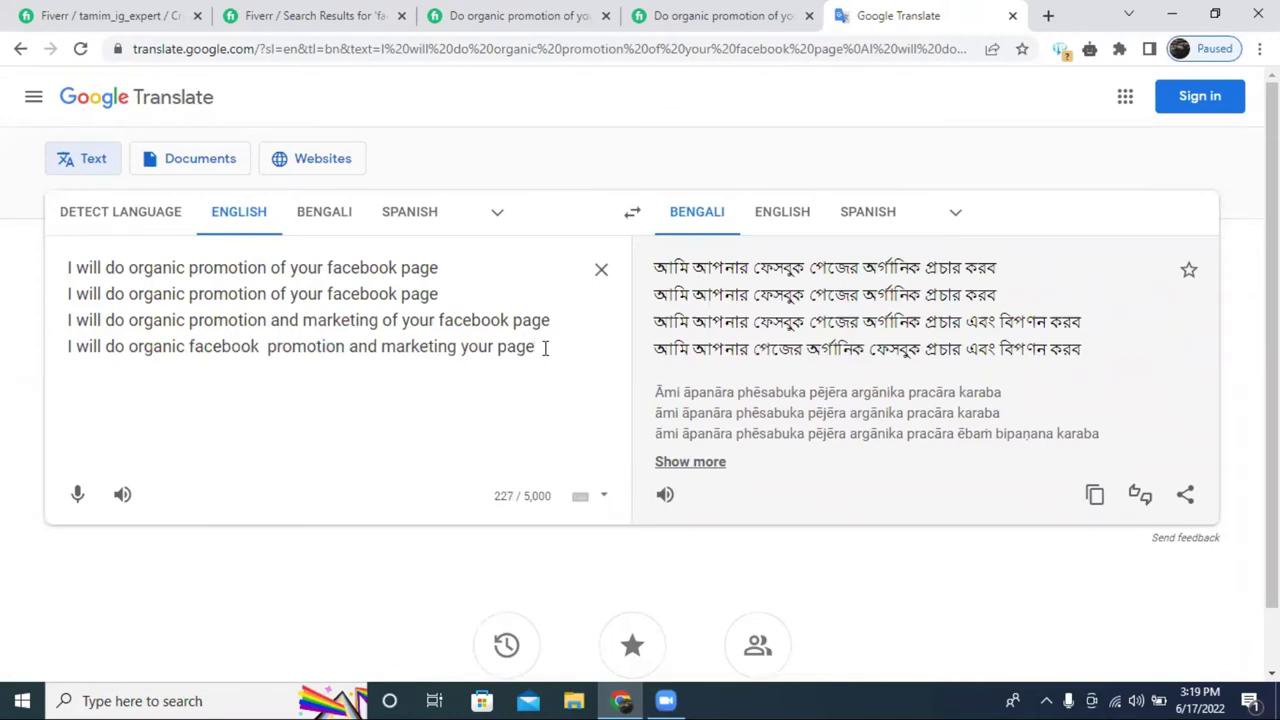
triple_click(308, 348)
left_click(539, 357)
Copy "I will do organic facebook promotion and marketing" below the fourth line and end the copy with "in usa".
left_click_drag(457, 346, 68, 350)
key("ctrl+c")
left_click(133, 388)
key("ctrl+v")
type("in usa")
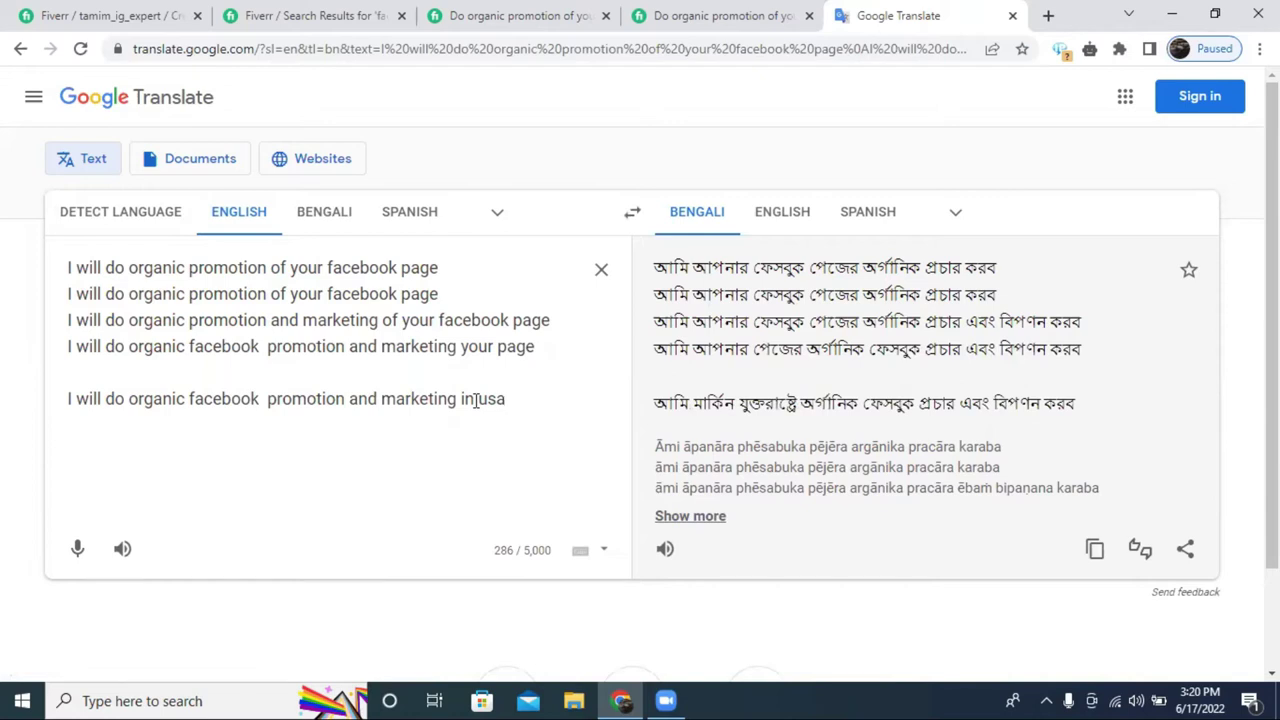
Duplicate the "in usa" line beneath itself and change the copy's ending to "in Usa, CA".
triple_click(475, 399)
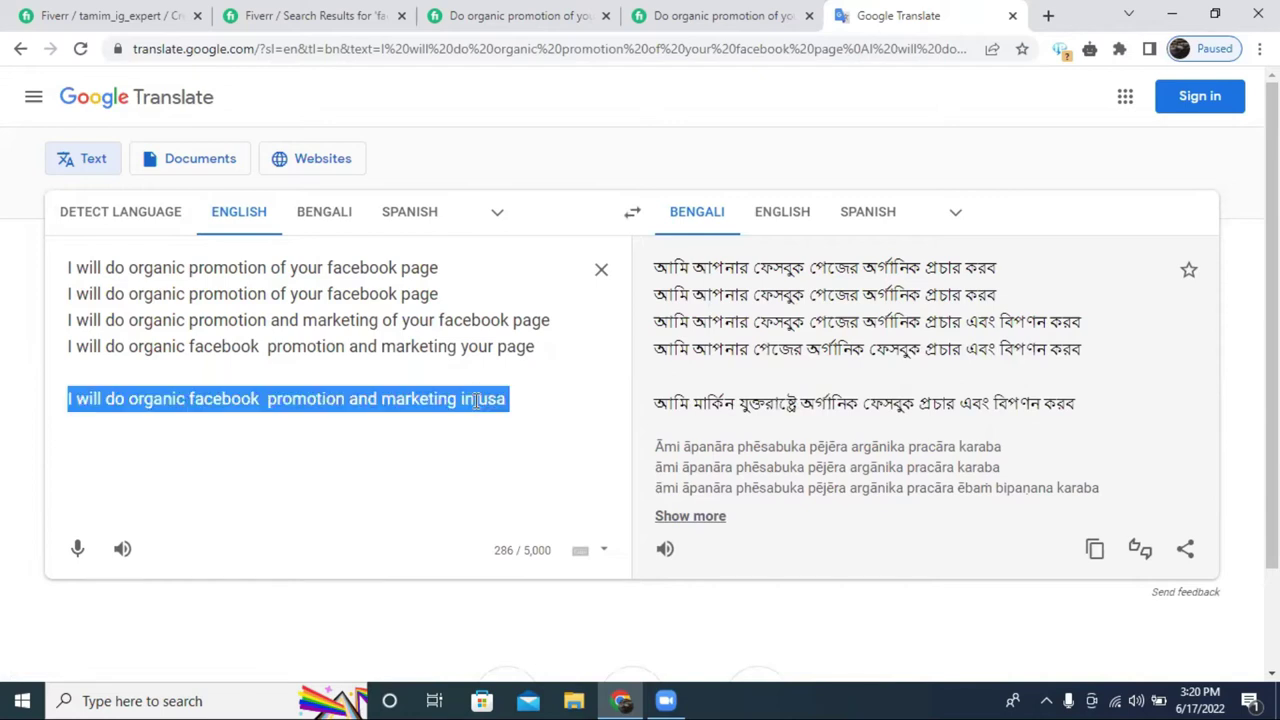
key("ctrl+c")
left_click(435, 444)
key("Return")
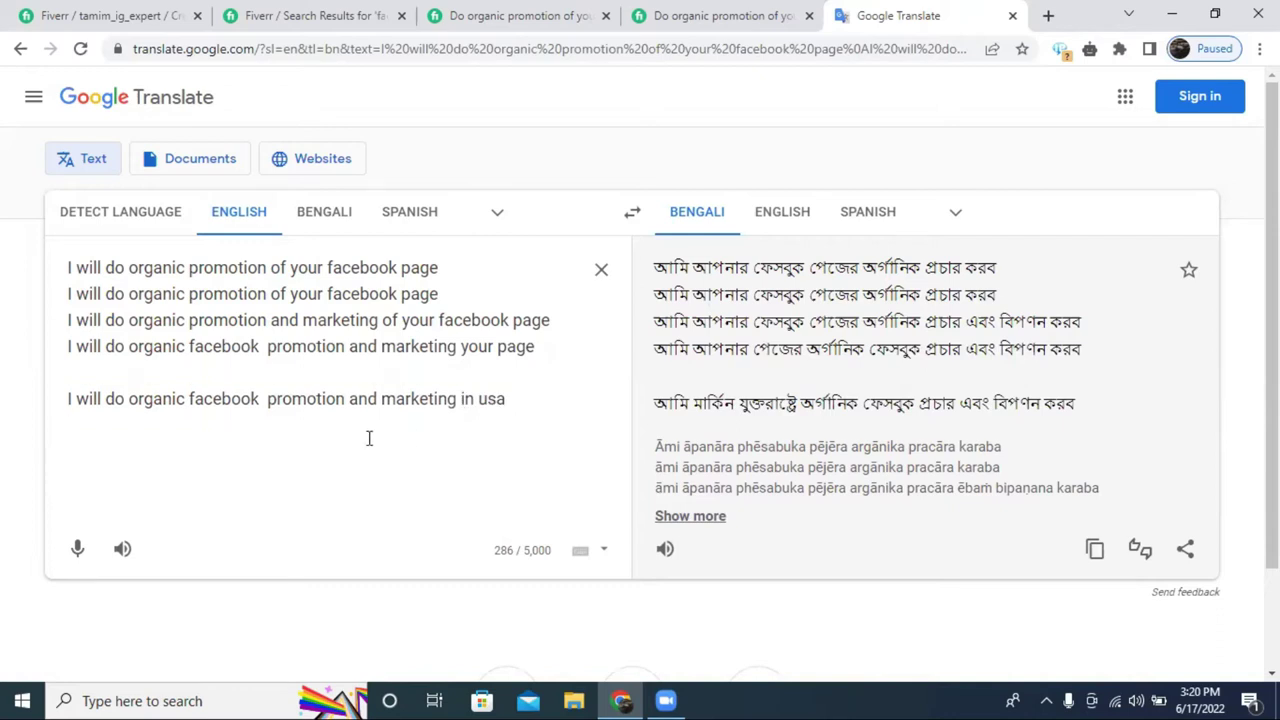
key("ctrl+v")
key("Return")
key("BackSpace")
type(", ")
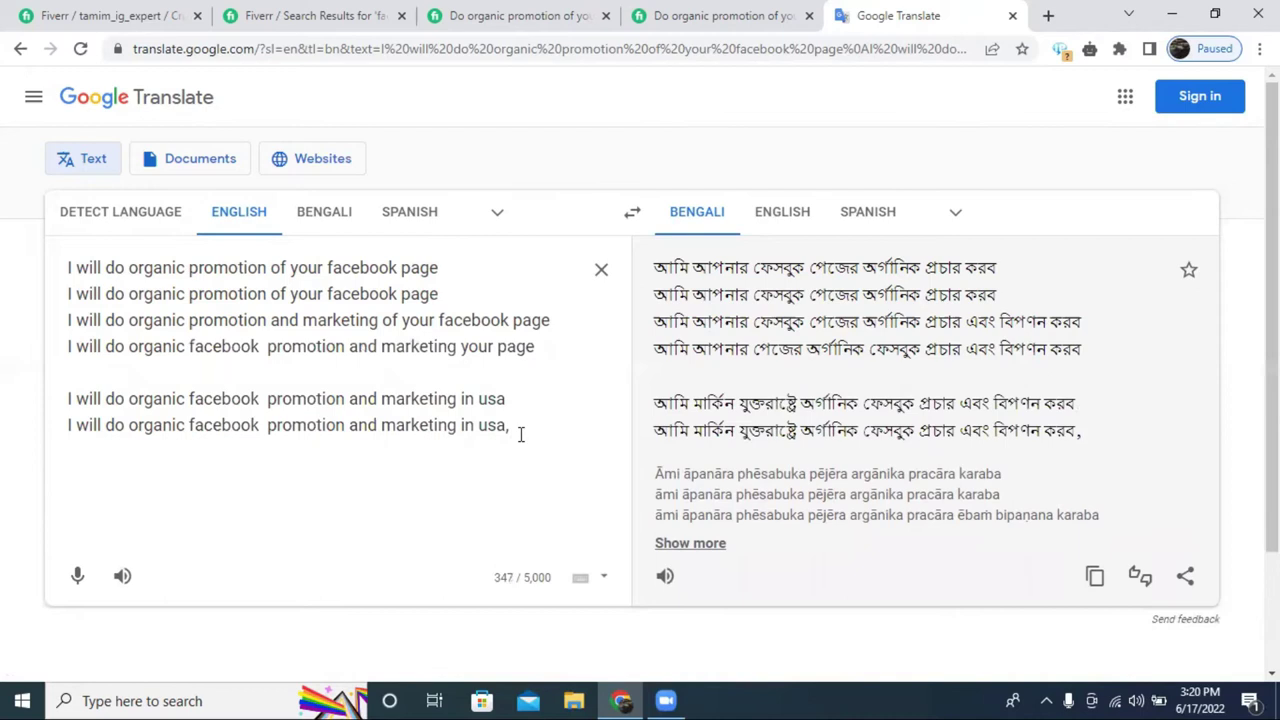
type("CA")
left_click_drag(474, 426, 482, 426)
type("U")
left_click(564, 426)
key("Return")
Add another copy of the "Usa, CA" line below and replace its location with "woldwide".
double_click(392, 426)
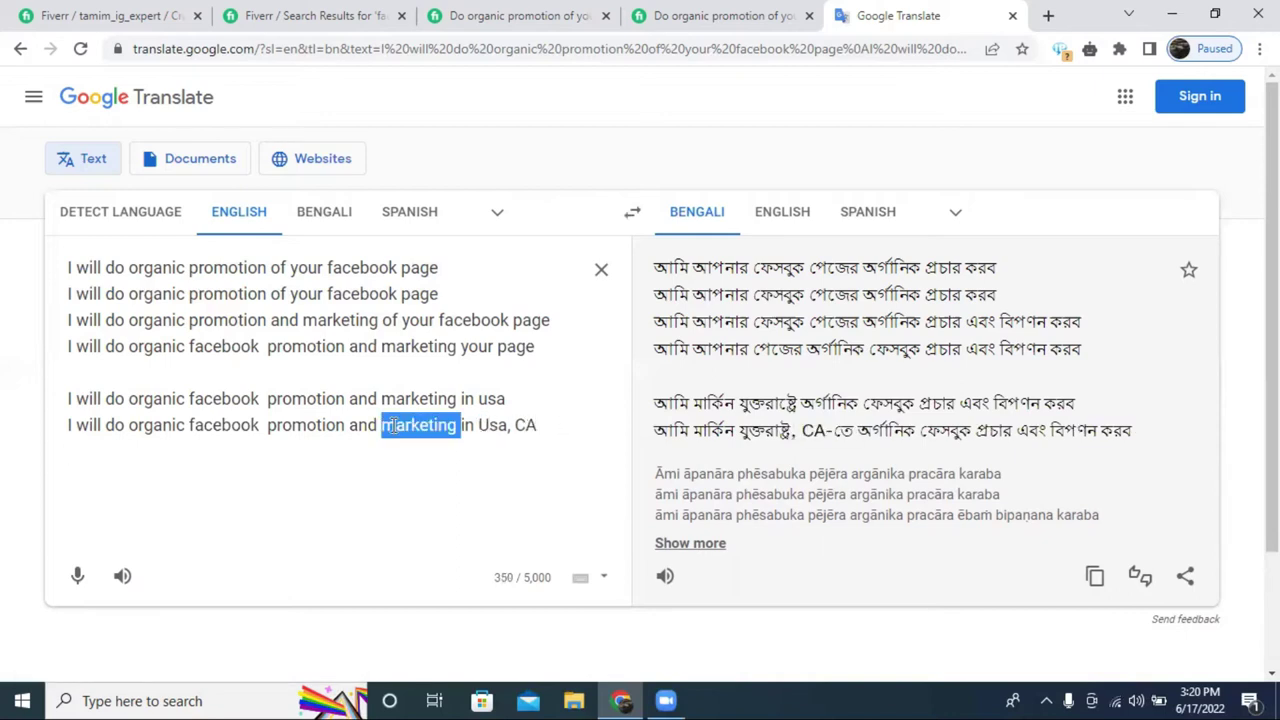
triple_click(392, 426)
left_click(370, 466)
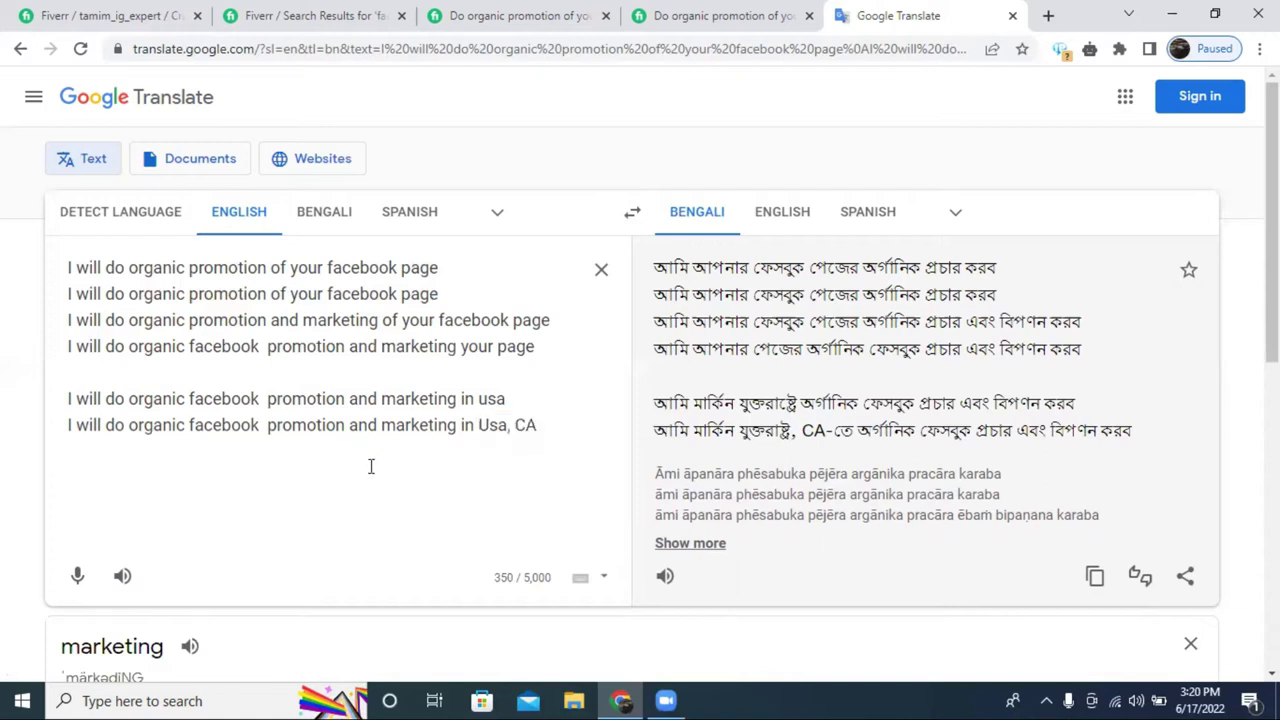
key("ctrl+v")
left_click_drag(540, 477, 481, 477)
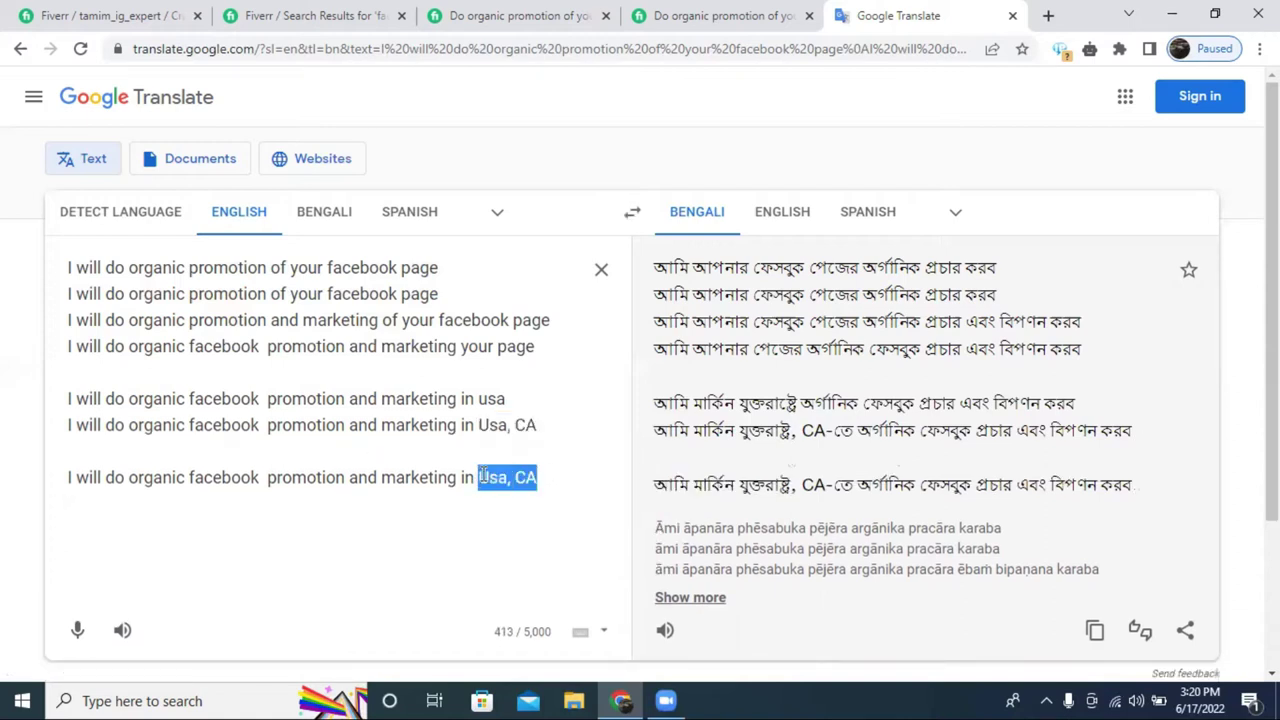
type("wol")
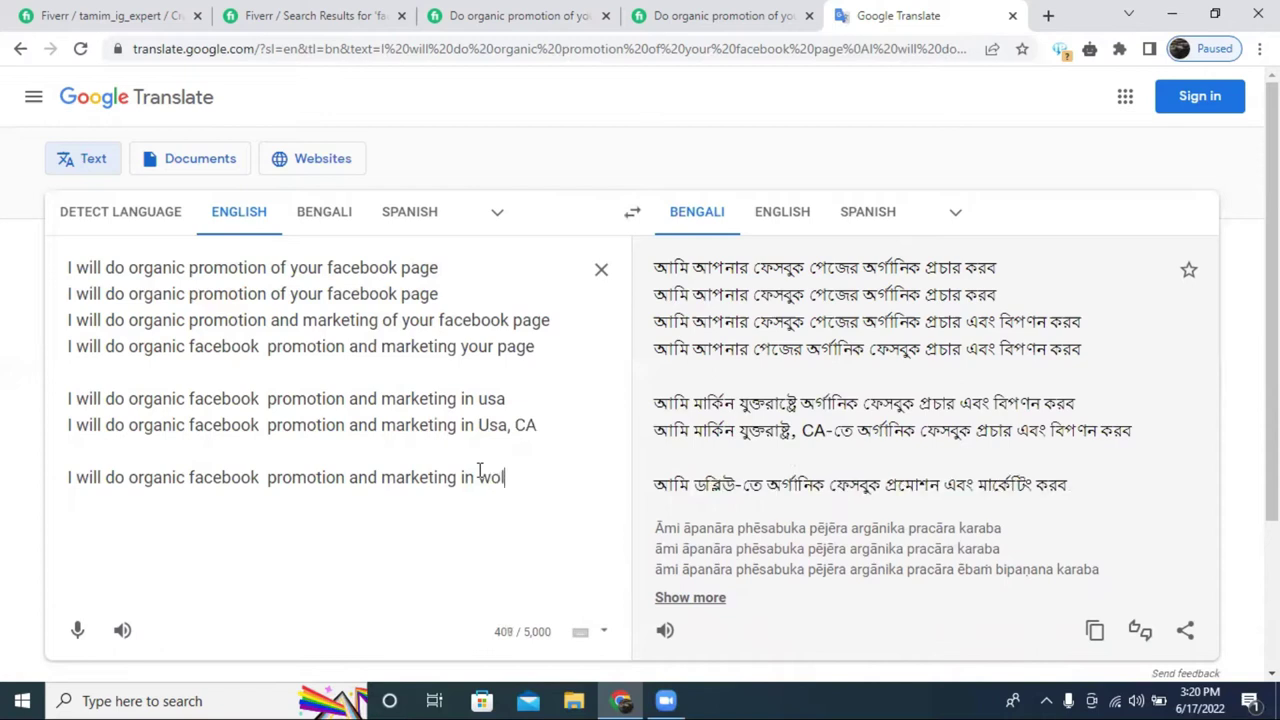
type("dwide")
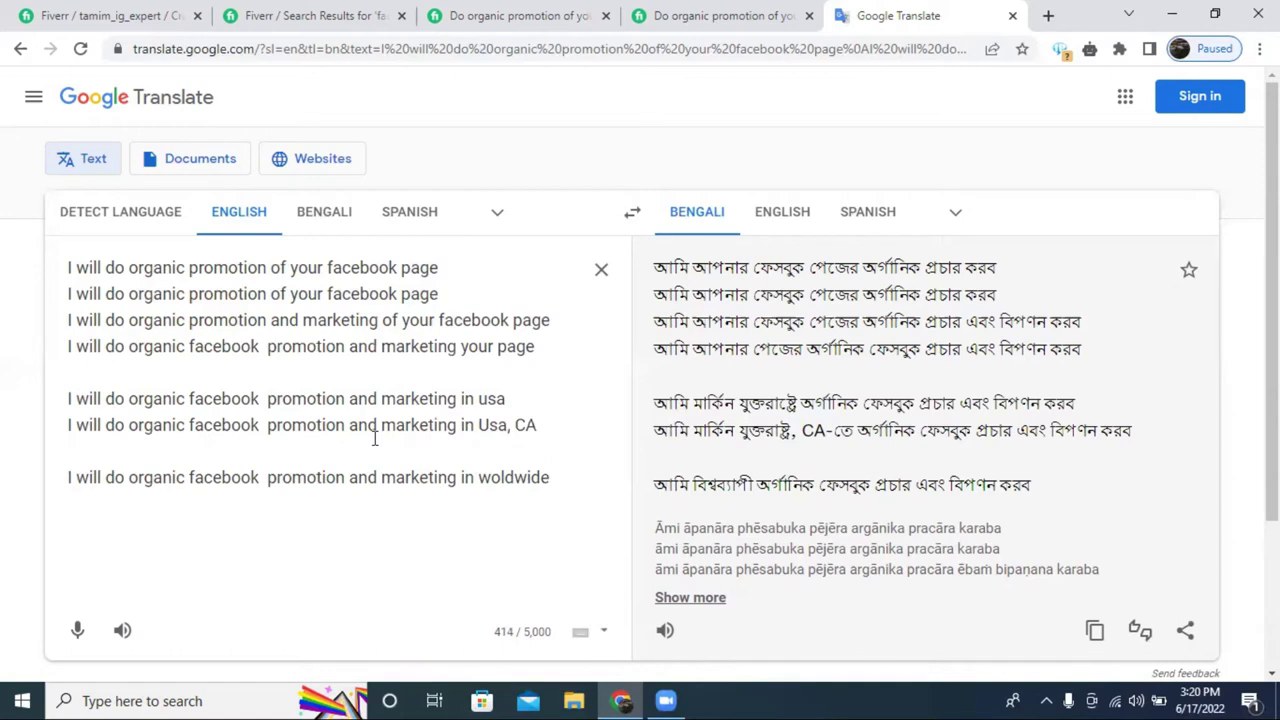
Insert "buiness" before "page" in the fourth line of the source text.
left_click_drag(440, 293, 68, 267)
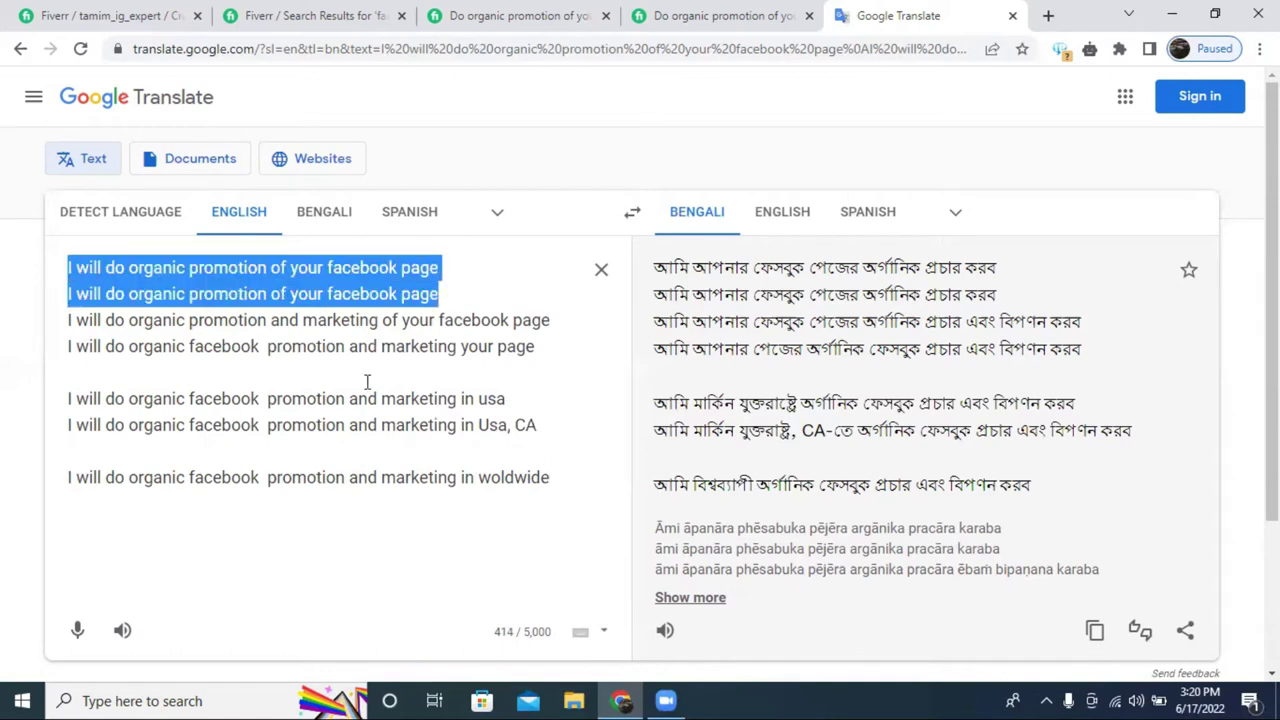
left_click(354, 381)
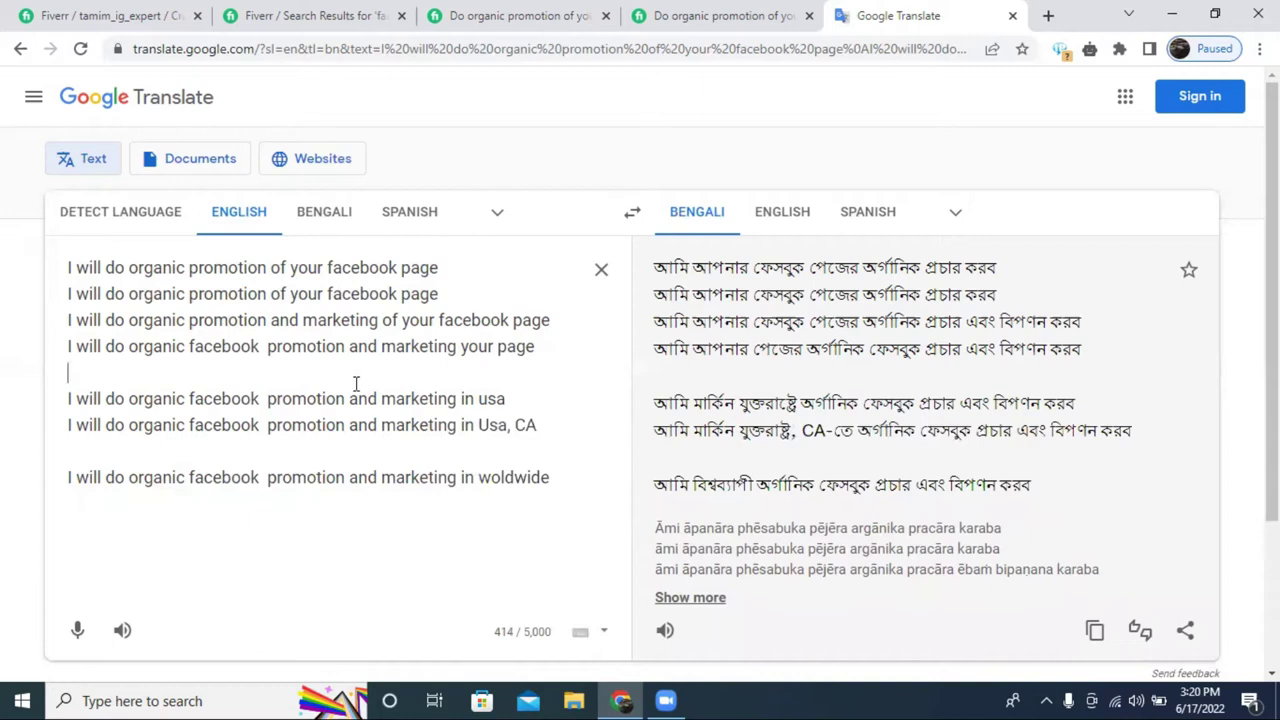
triple_click(230, 346)
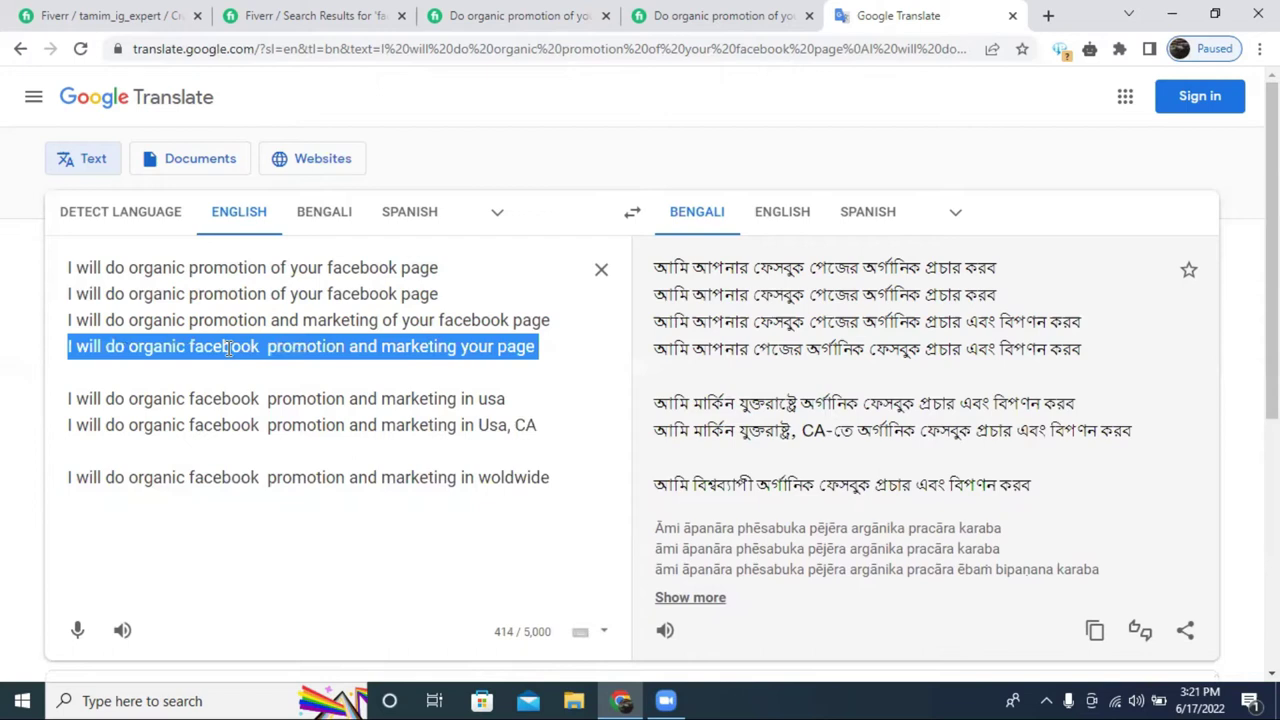
left_click(507, 346)
left_click(498, 350)
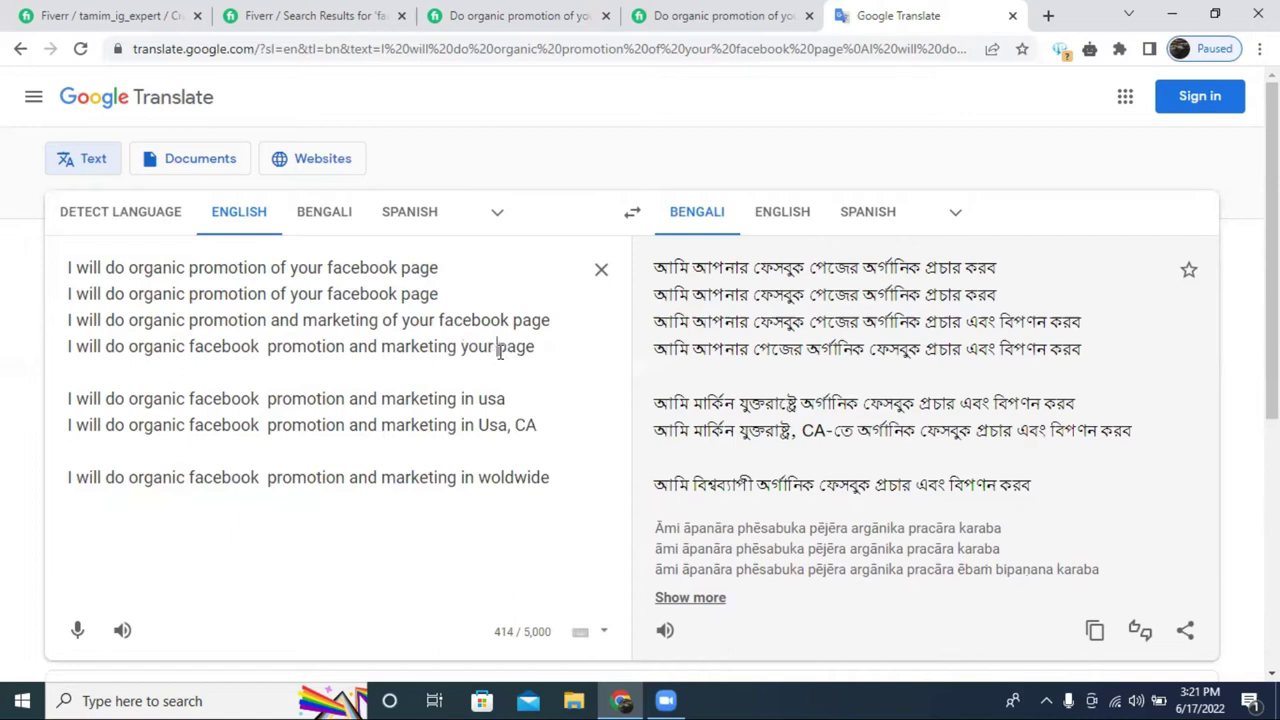
type("buiness")
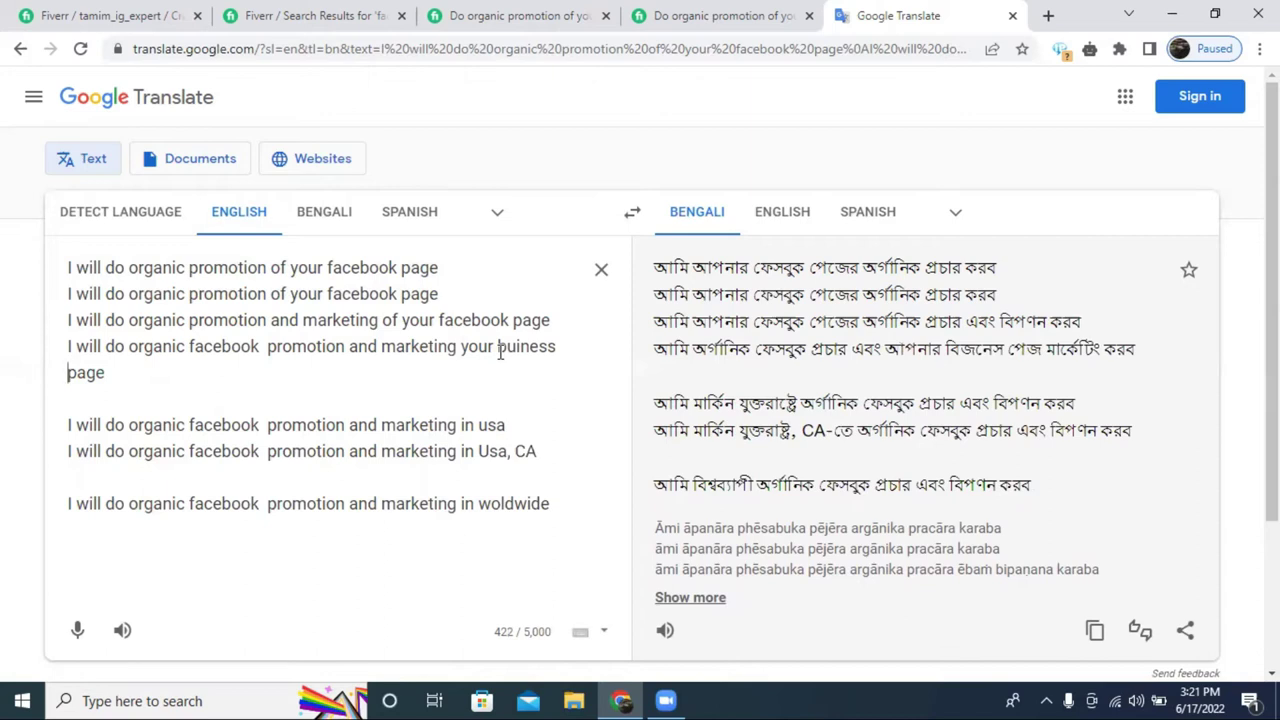
triple_click(438, 345)
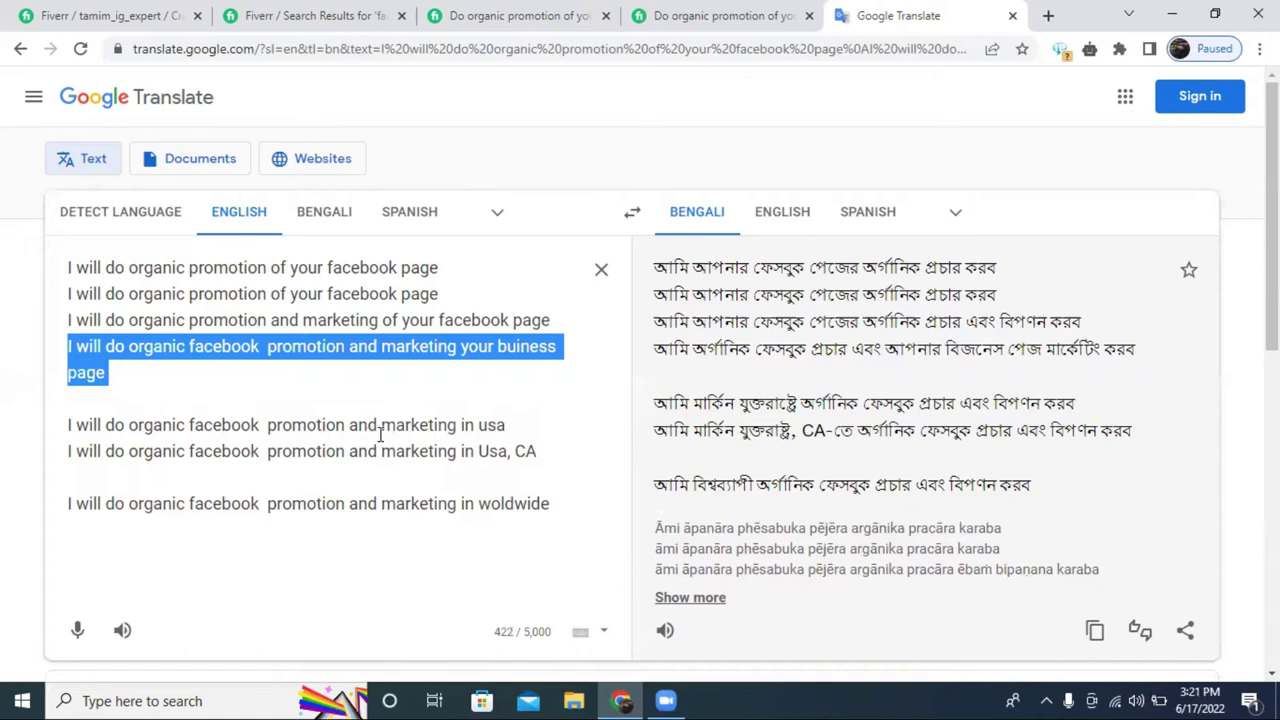
left_click(510, 429)
type(",")
key("BackSpace")
key("BackSpace")
key("BackSpace")
key("BackSpace")
key("BackSpace")
key("BackSpace")
key("BackSpace")
key("BackSpace")
key("BackSpace")
key("BackSpace")
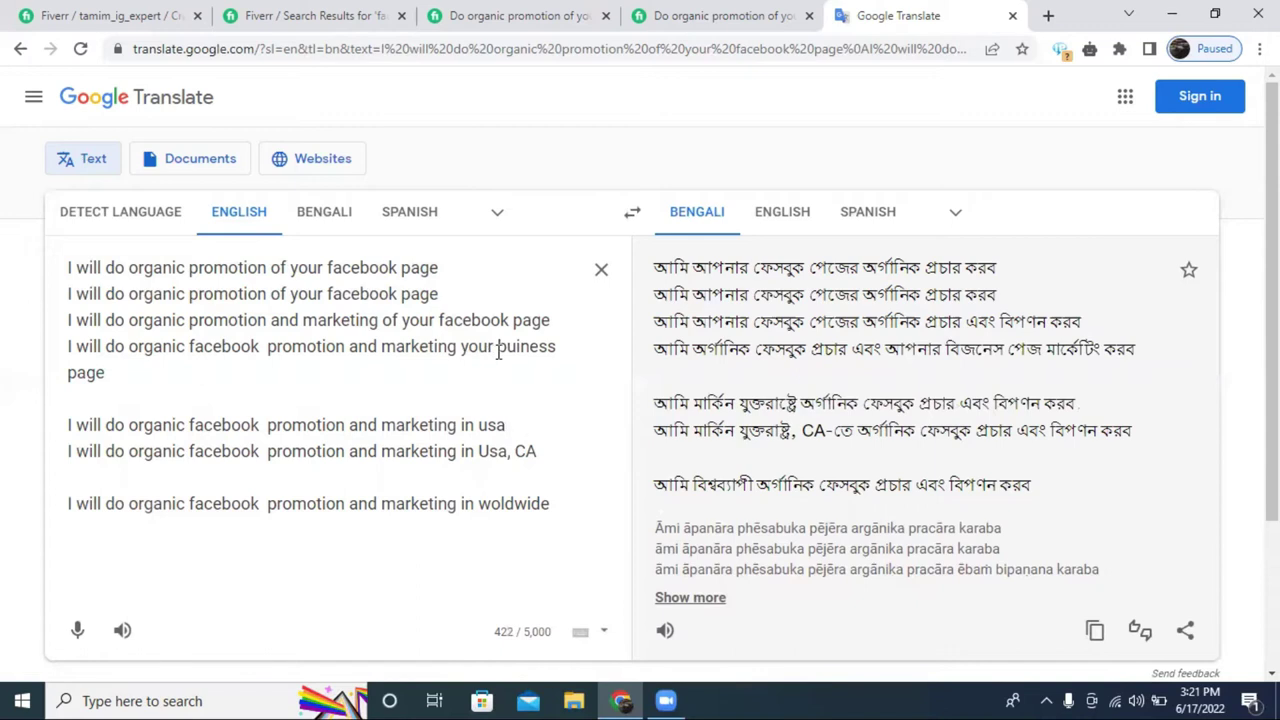
Copy "do organic facebook promotion and marketing your buiness page" from the fourth line, leaving out "I will".
double_click(243, 347)
left_click(156, 347)
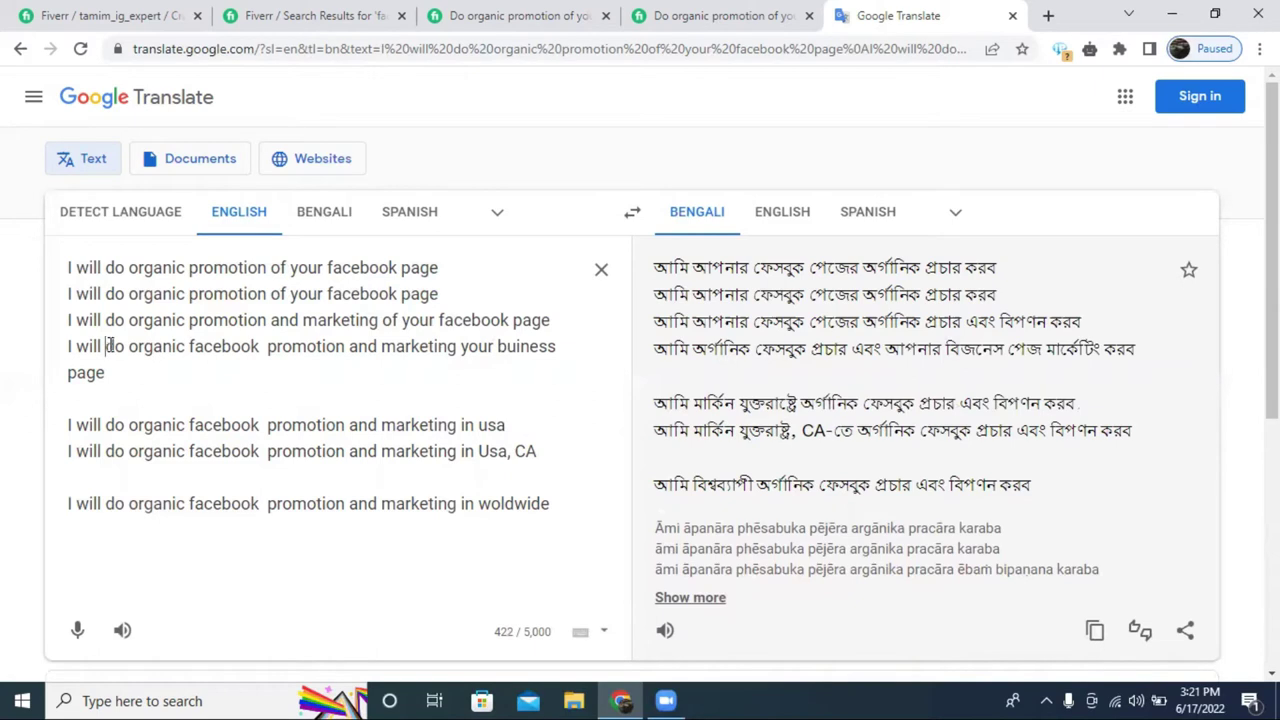
left_click_drag(110, 350, 116, 366)
right_click(134, 362)
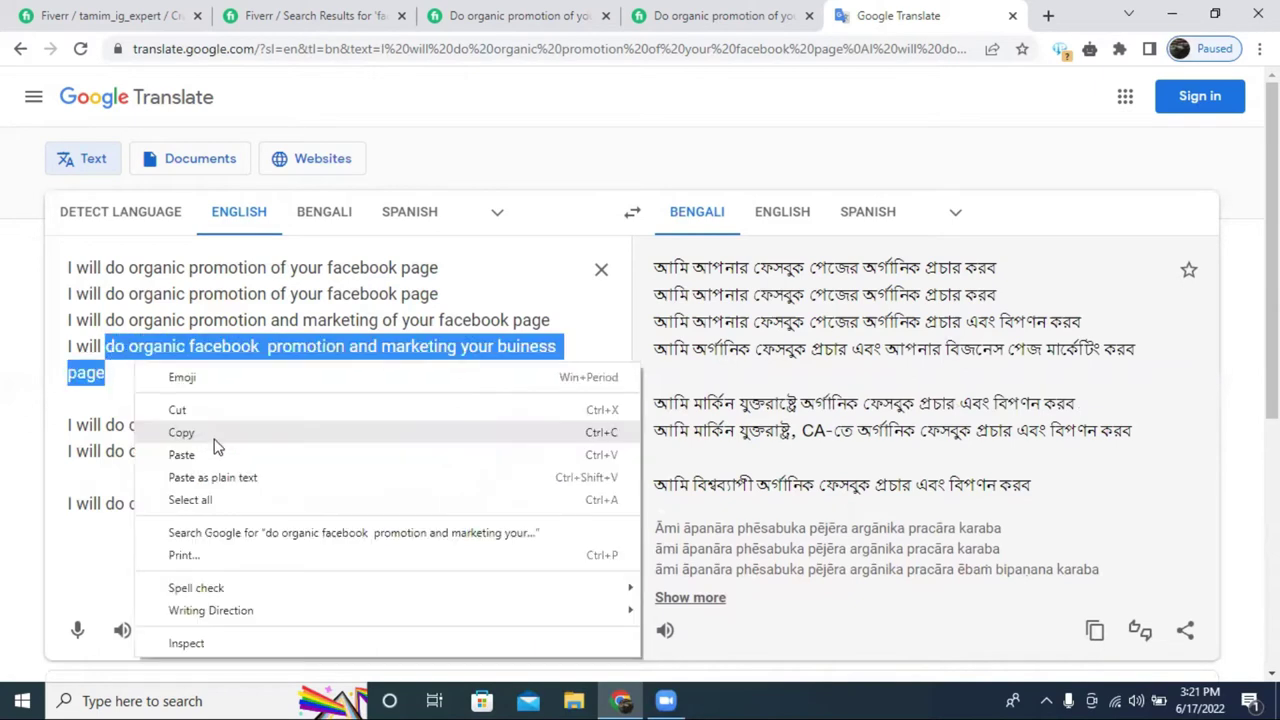
left_click(214, 432)
Switch to the new Fiverr Gig form, paste the copied text as the Gig title and check how it reads.
left_click(280, 48)
left_click(295, 12)
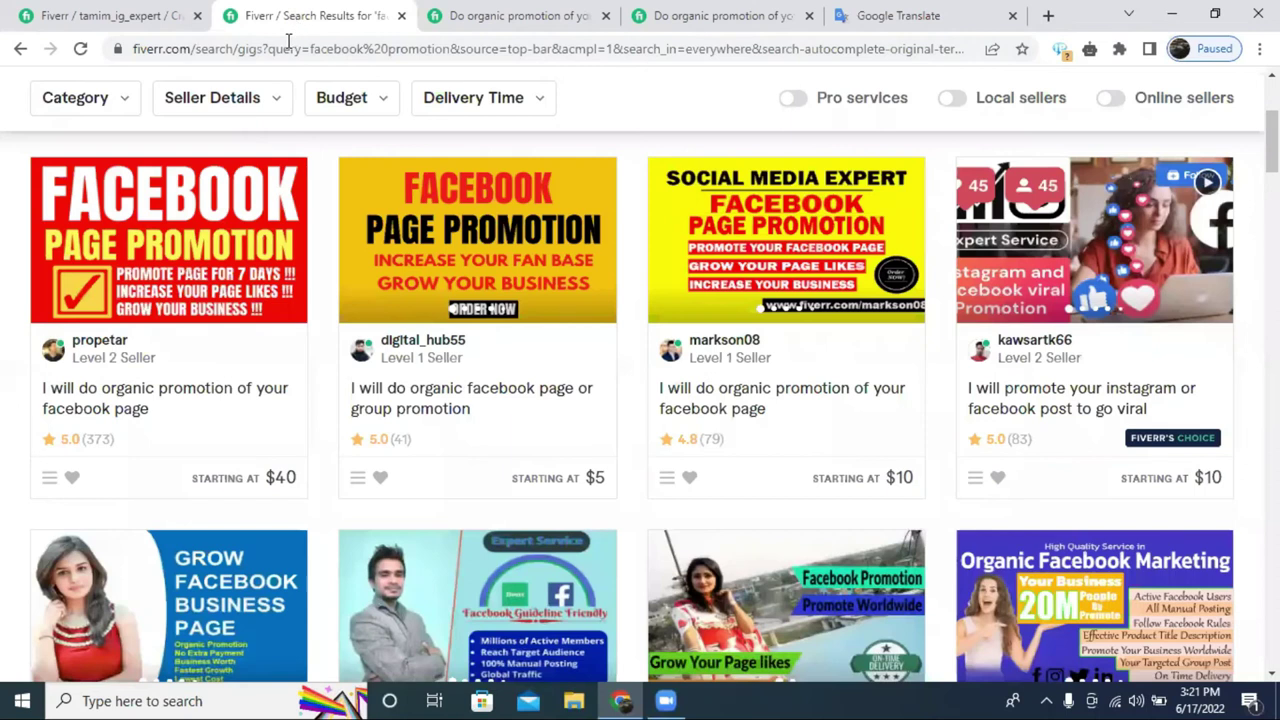
left_click(137, 14)
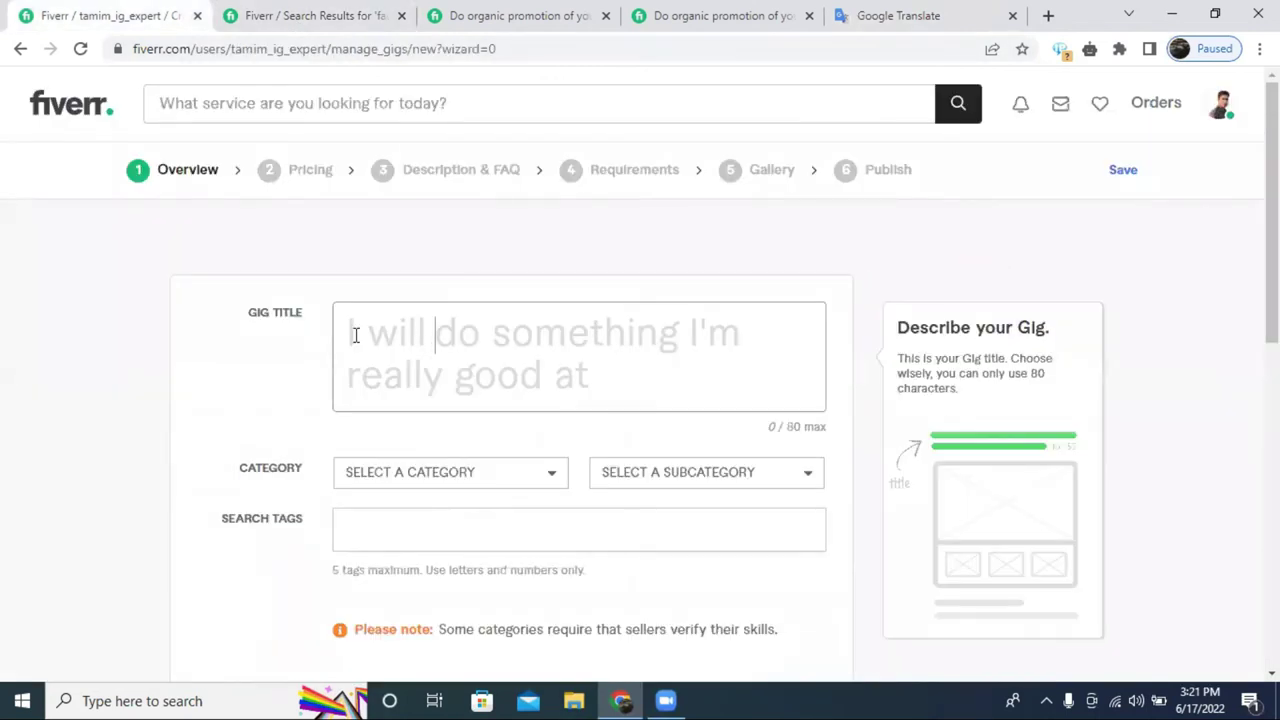
left_click(459, 333)
right_click(443, 334)
left_click(506, 482)
key("ctrl+v")
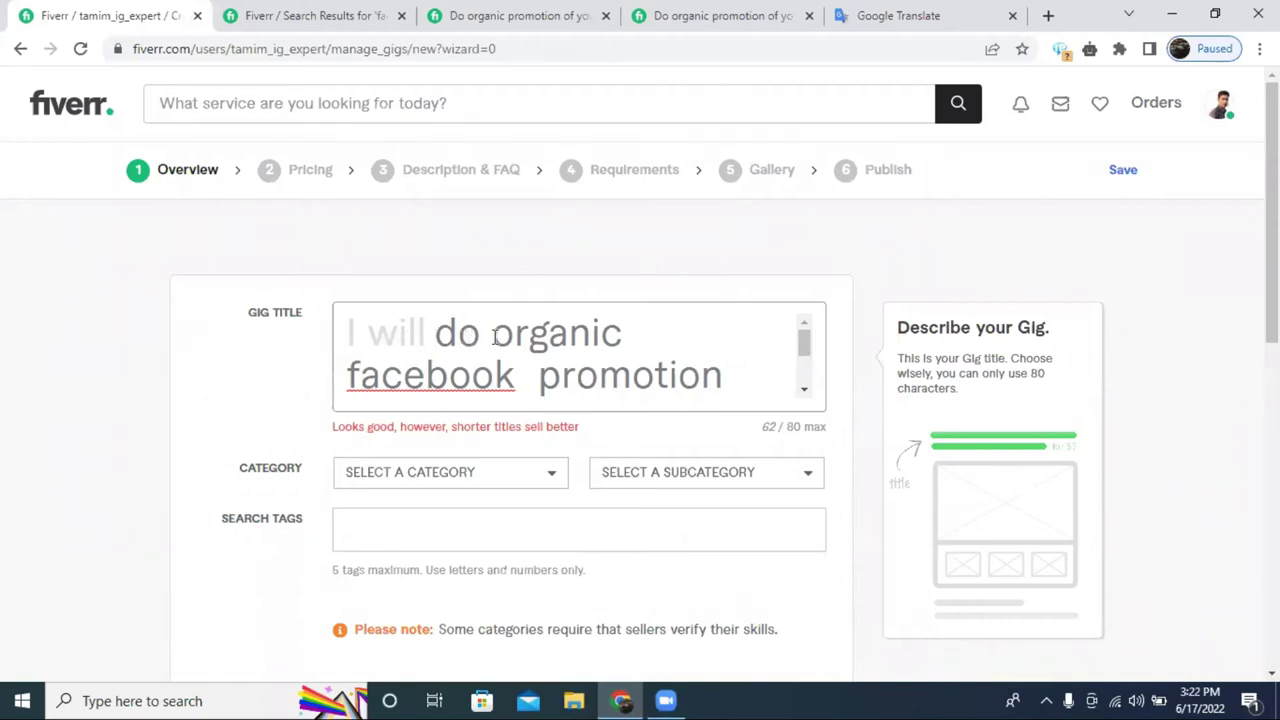
scroll(476, 362, "down", 1)
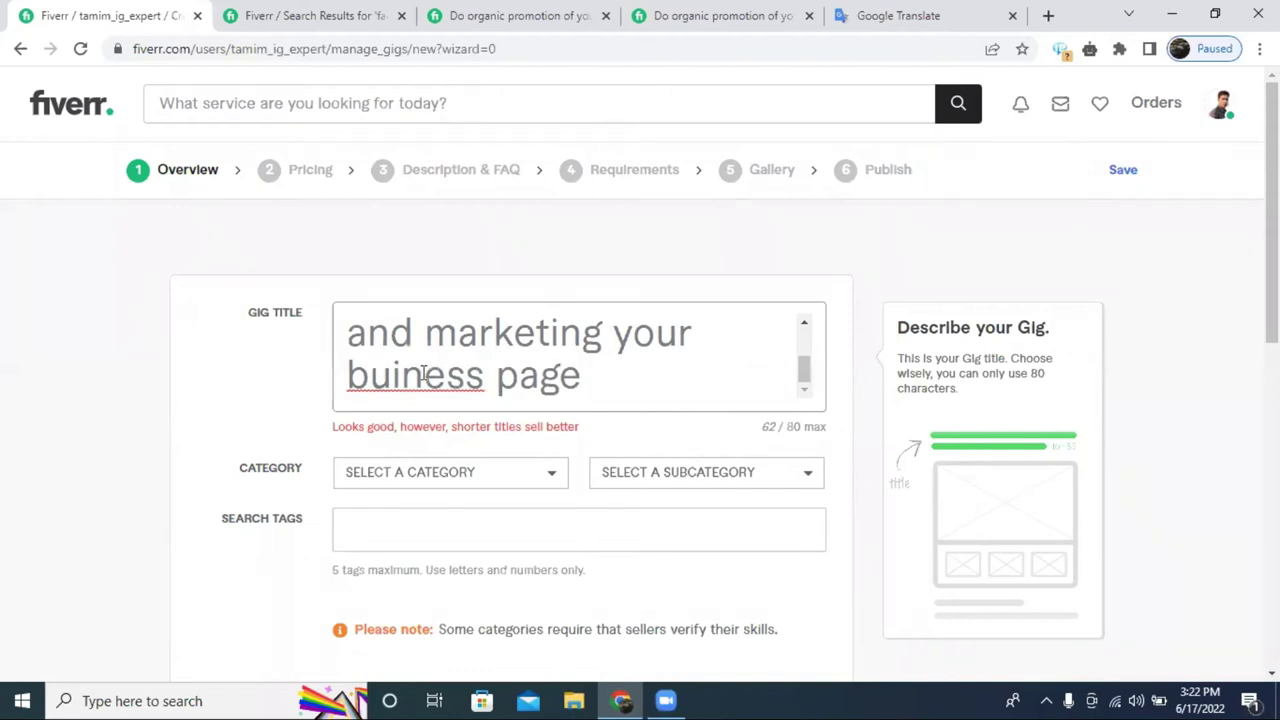
Return to Google Translate and insert "for" before "your buiness page" in the fourth line.
left_click(898, 15)
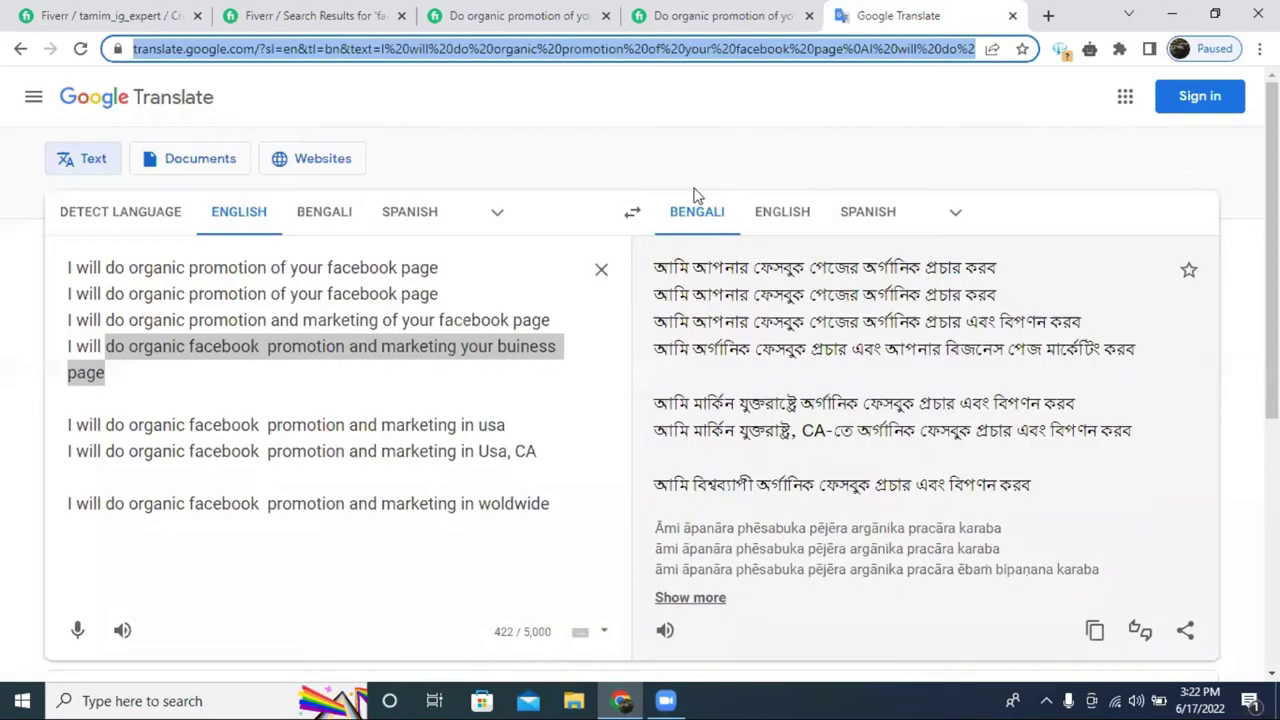
left_click(434, 371)
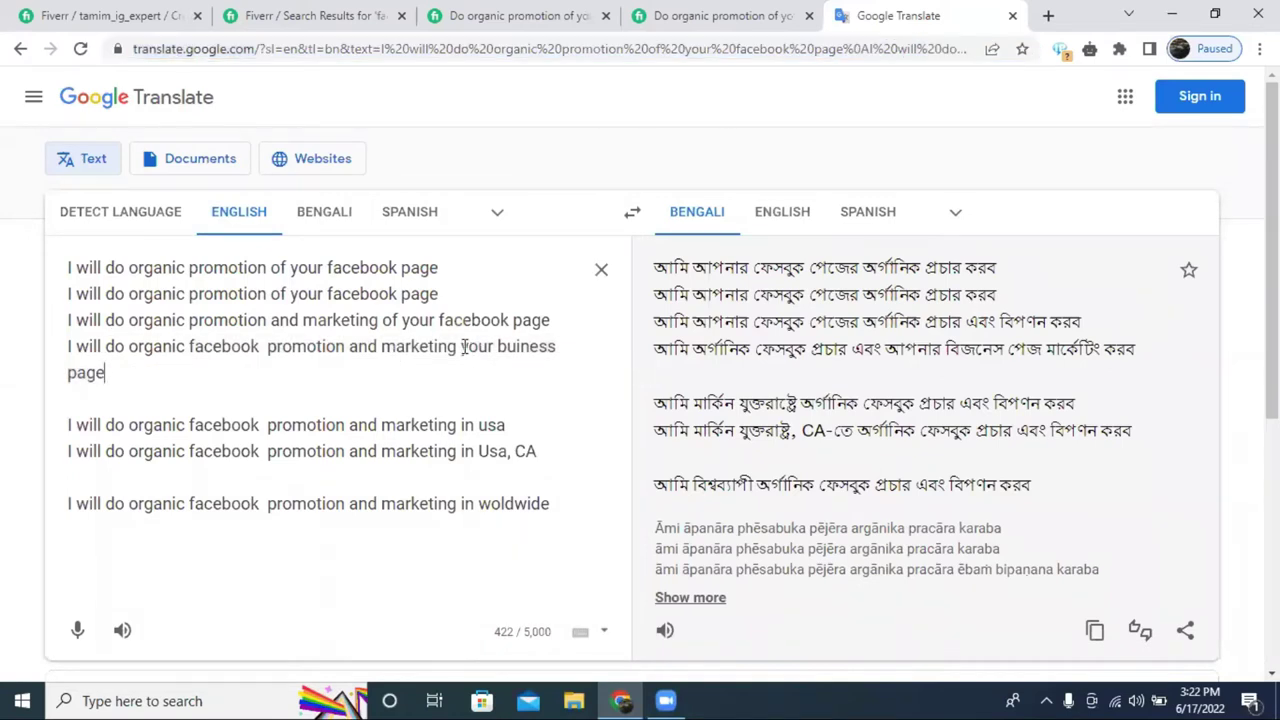
left_click(463, 347)
type("for")
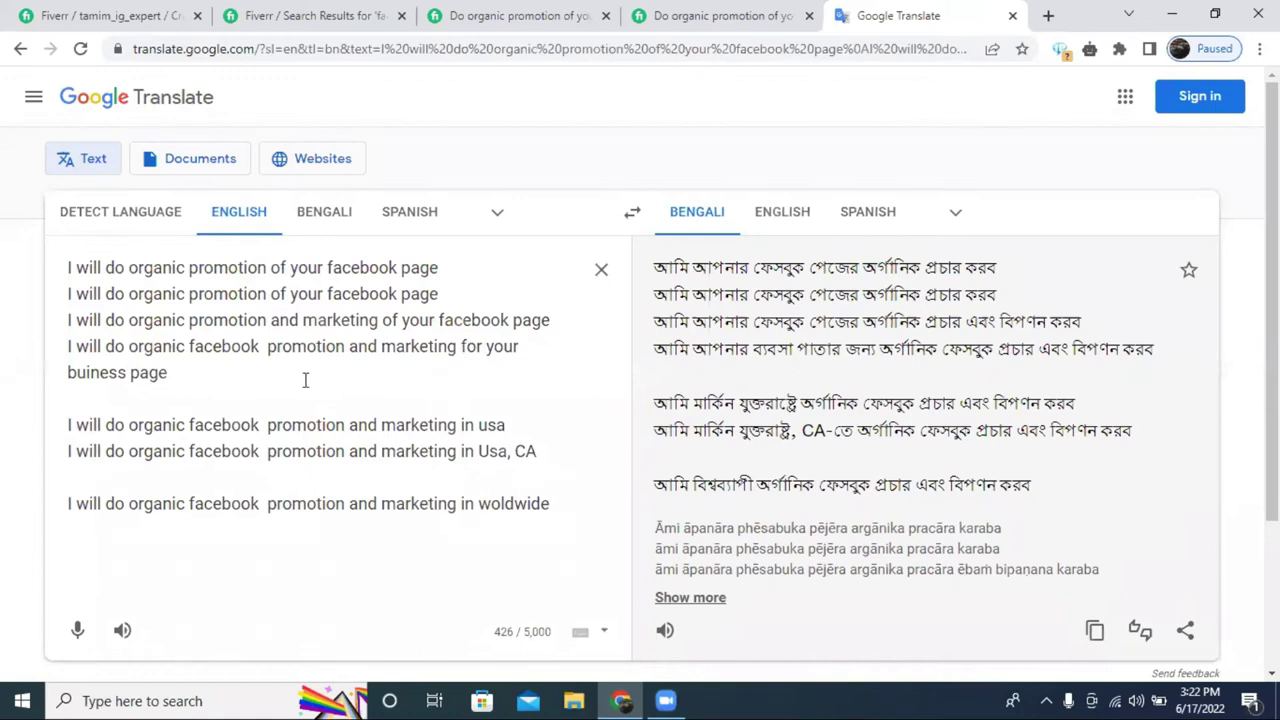
Remove "buiness" from the fourth source line and copy "do organic facebook promotion and marketing for your page", leaving out "I will".
double_click(97, 372)
key("BackSpace")
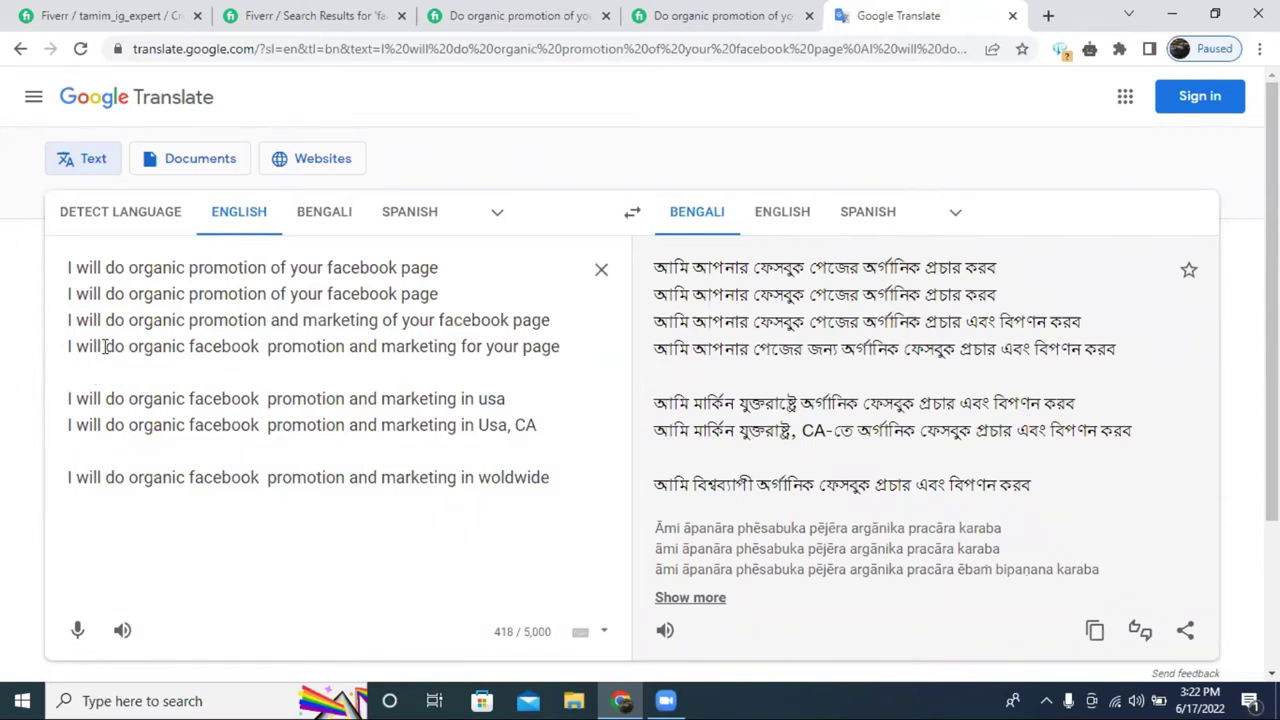
left_click_drag(104, 346, 573, 348)
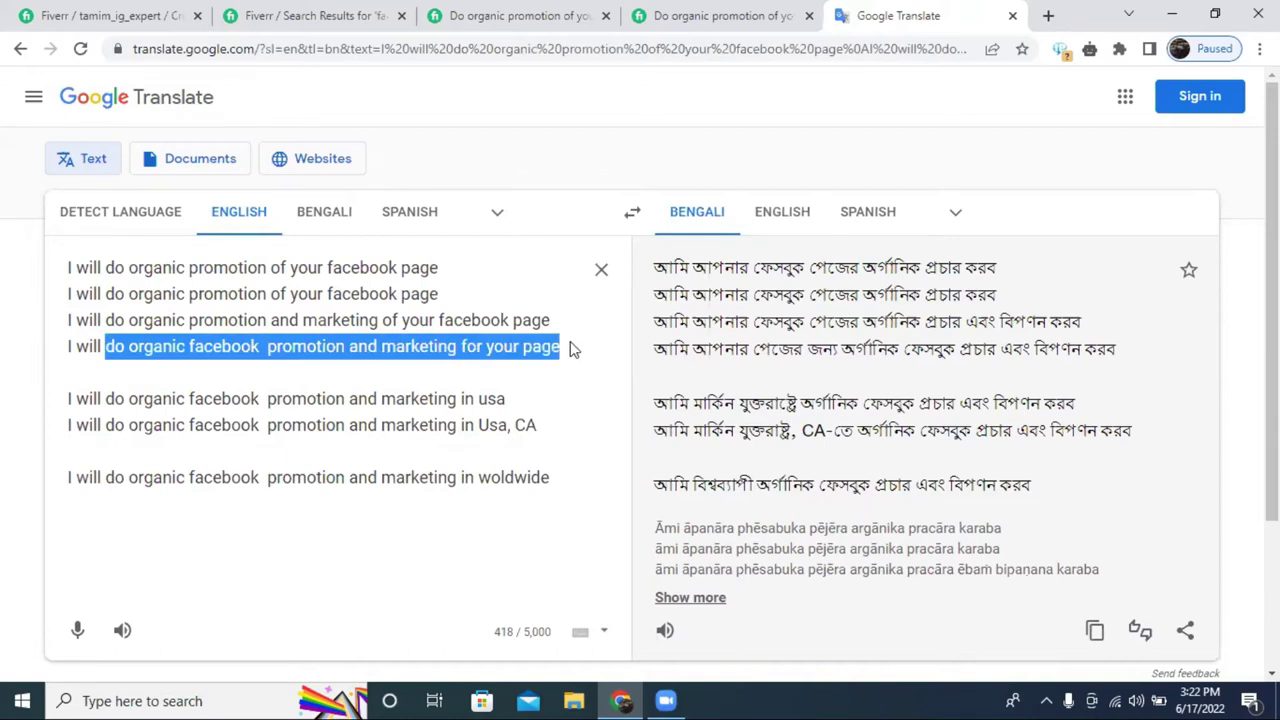
right_click(488, 351)
left_click(618, 426)
Switch to the new Gig form, replace the Gig title with the copied text and check how the whole title reads.
left_click(305, 15)
left_click(150, 15)
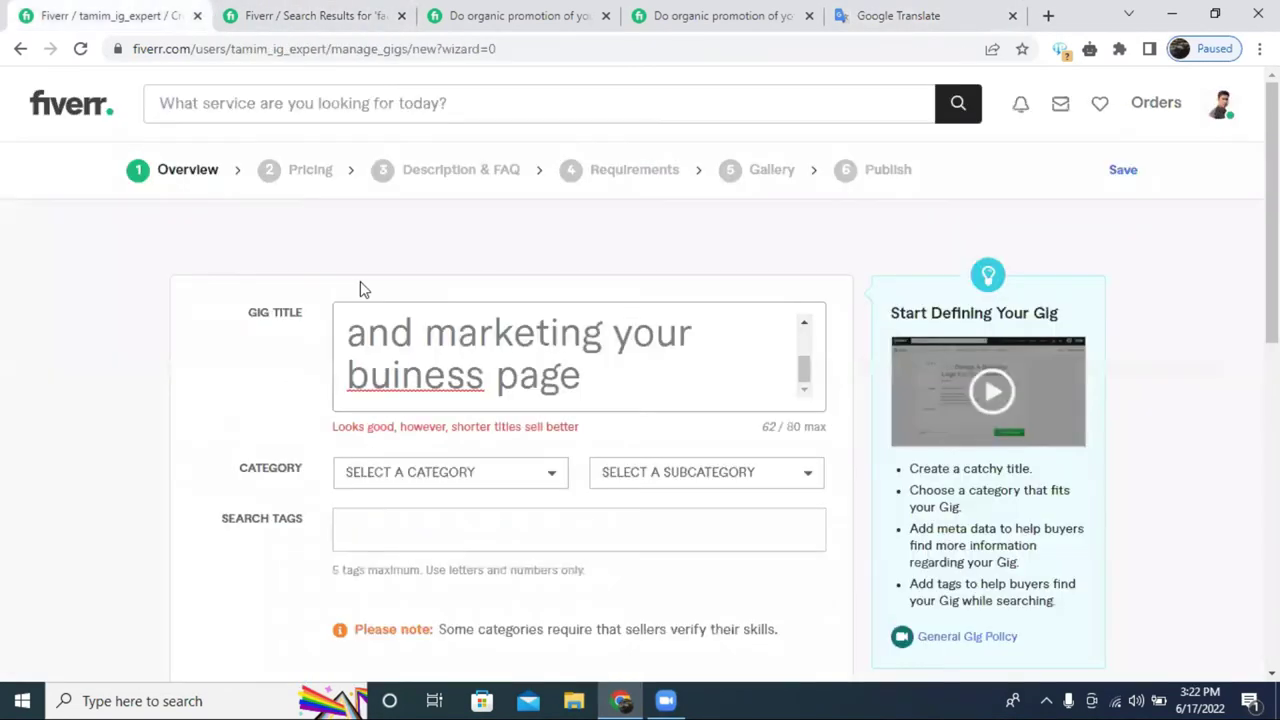
triple_click(421, 375)
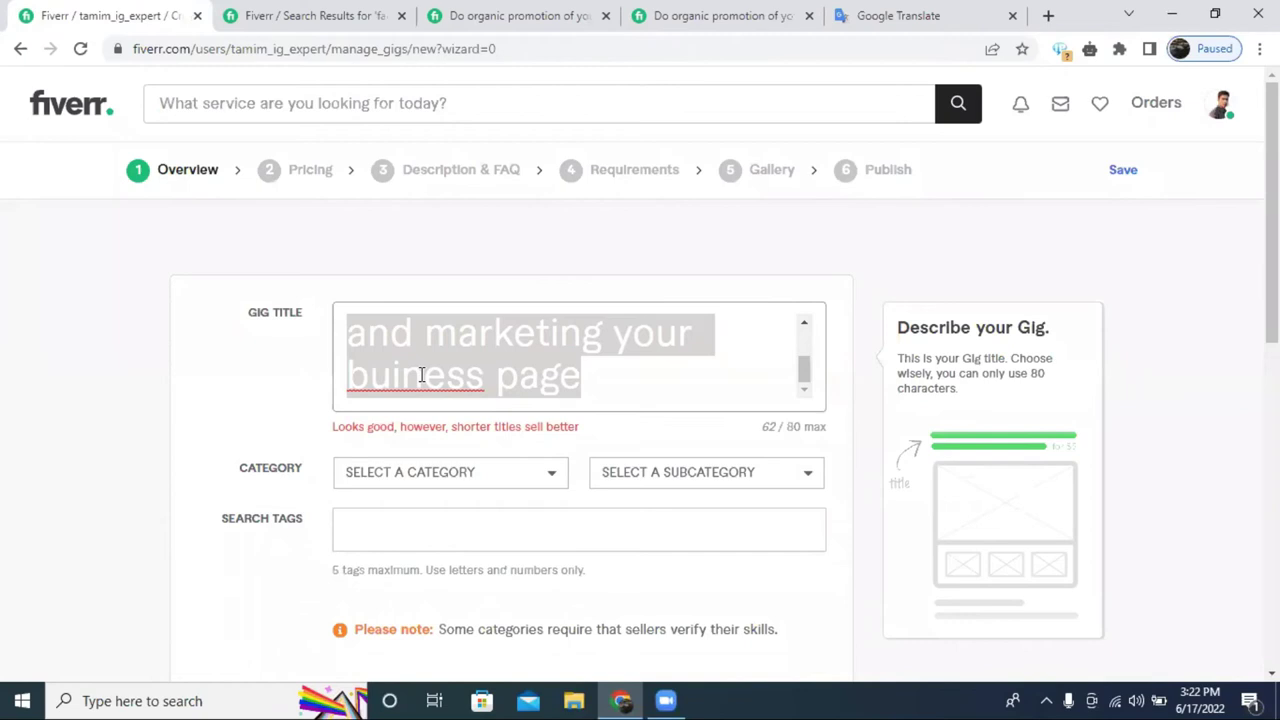
key("BackSpace")
key("ctrl+v")
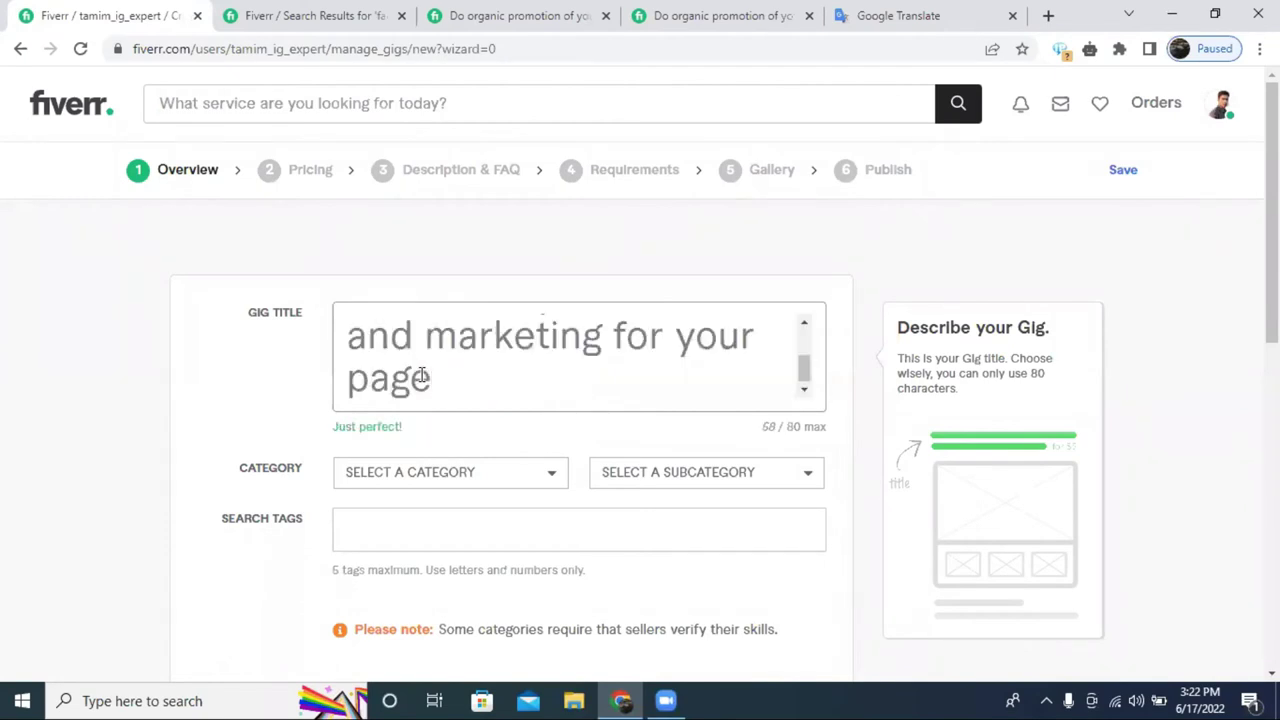
scroll(421, 375, "up", 2)
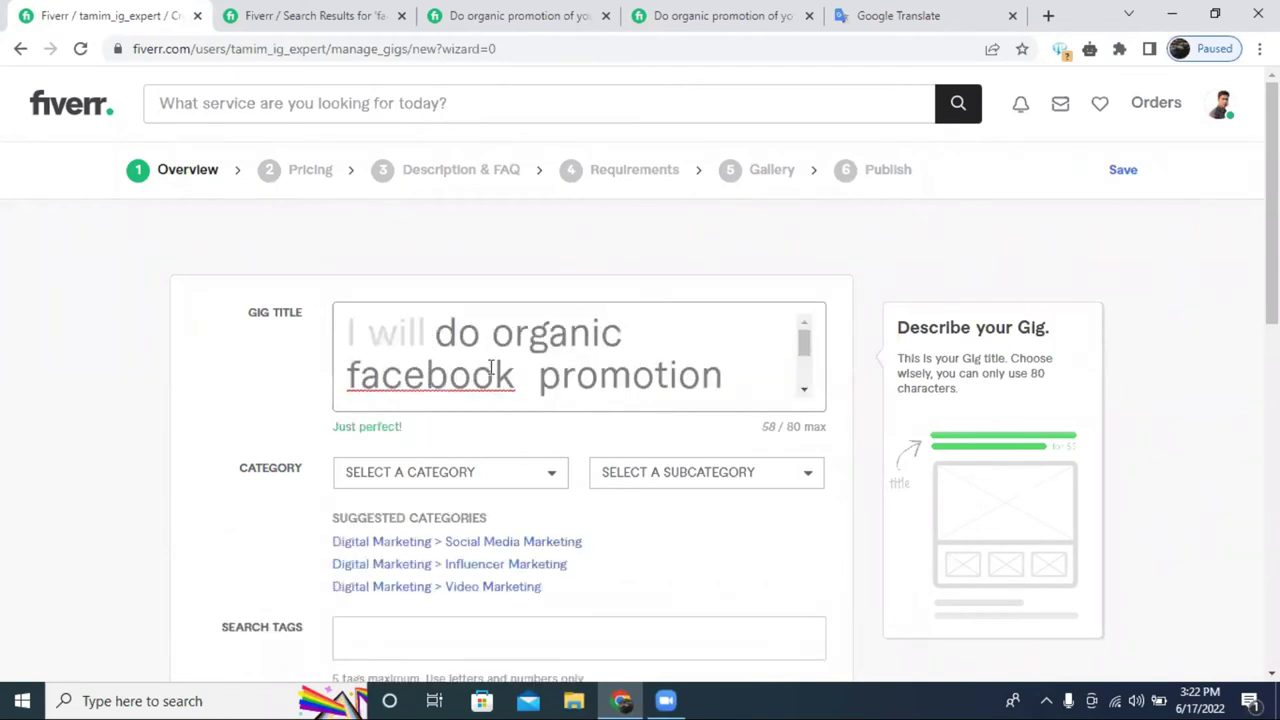
scroll(495, 362, "down", 3)
scroll(470, 330, "up", 1)
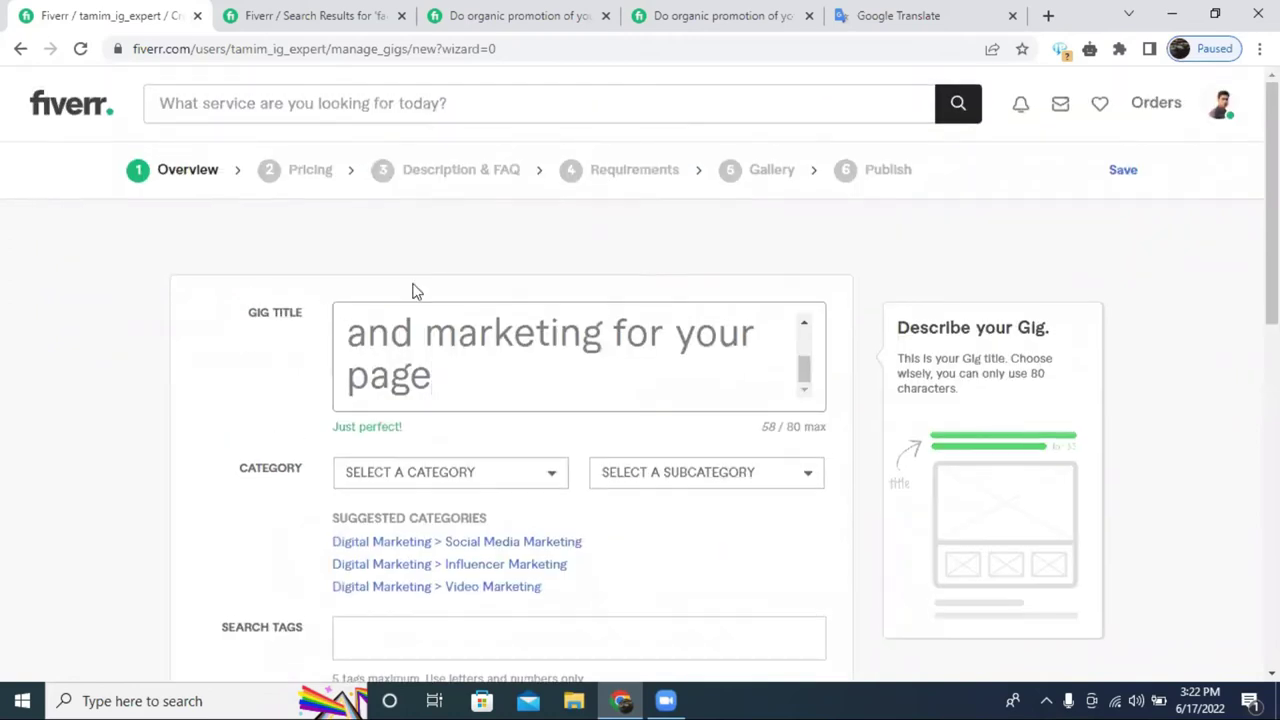
left_click(530, 698)
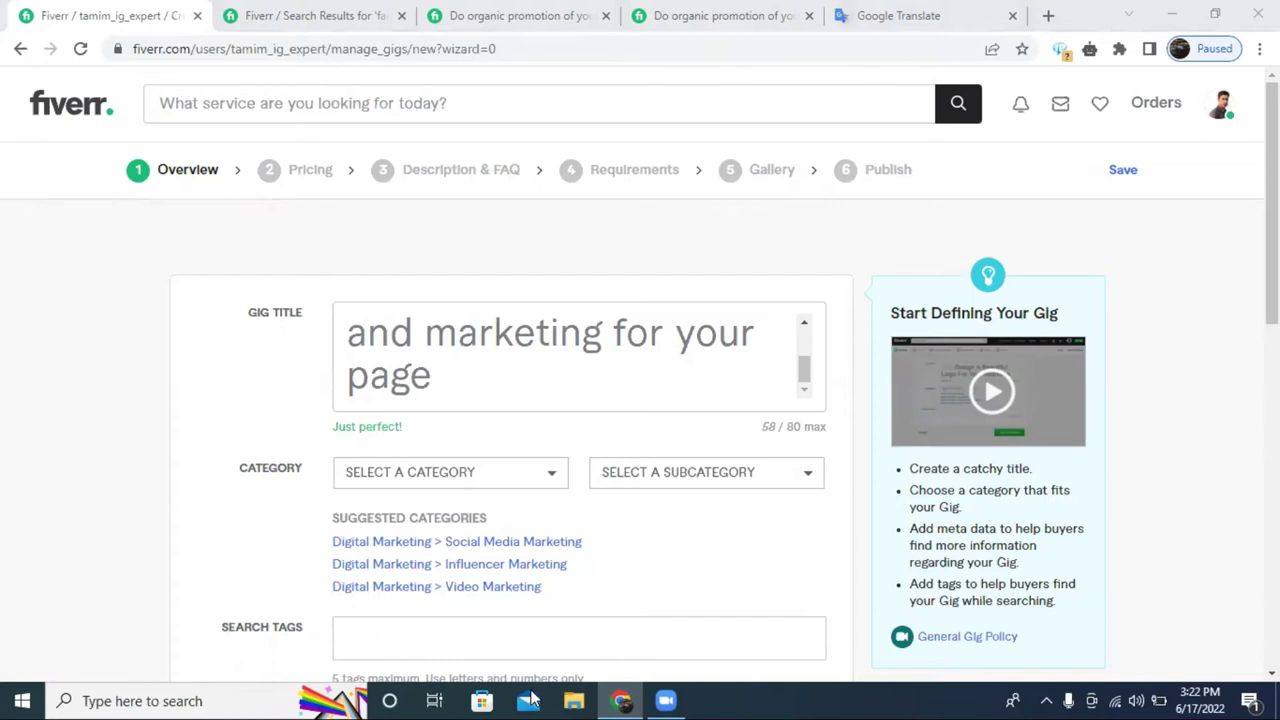
left_click(549, 638)
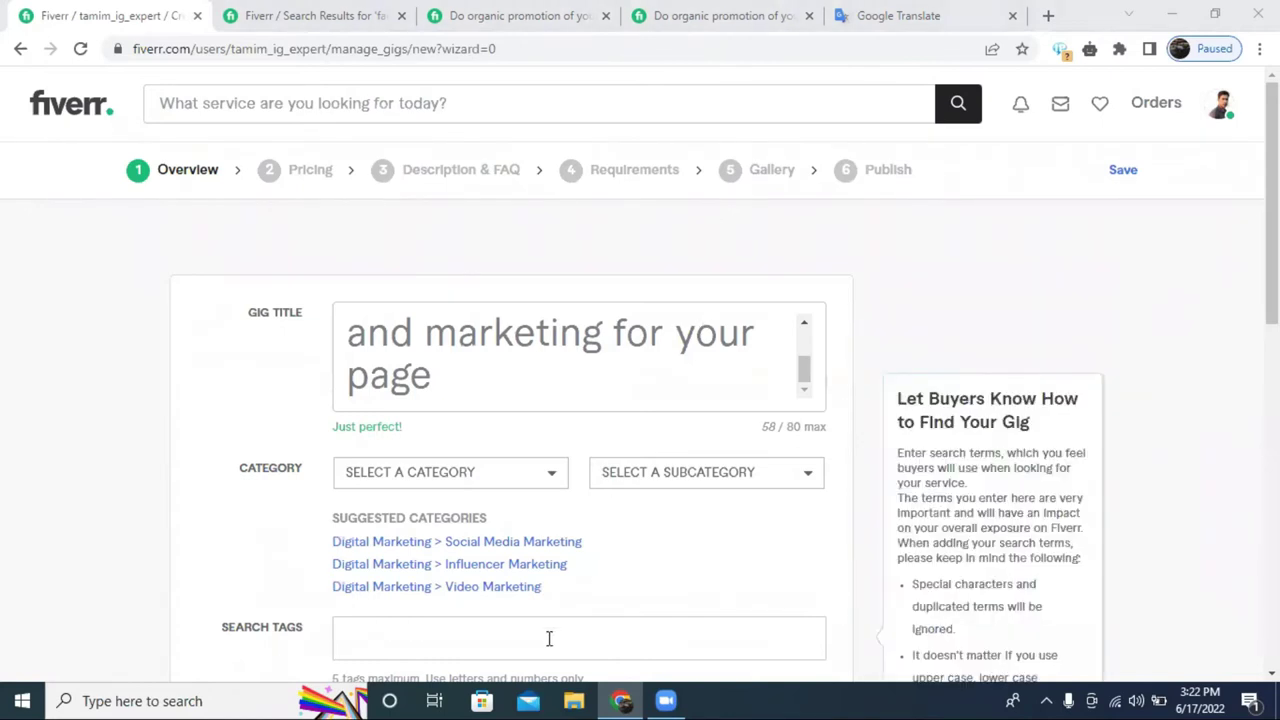
left_click(725, 282)
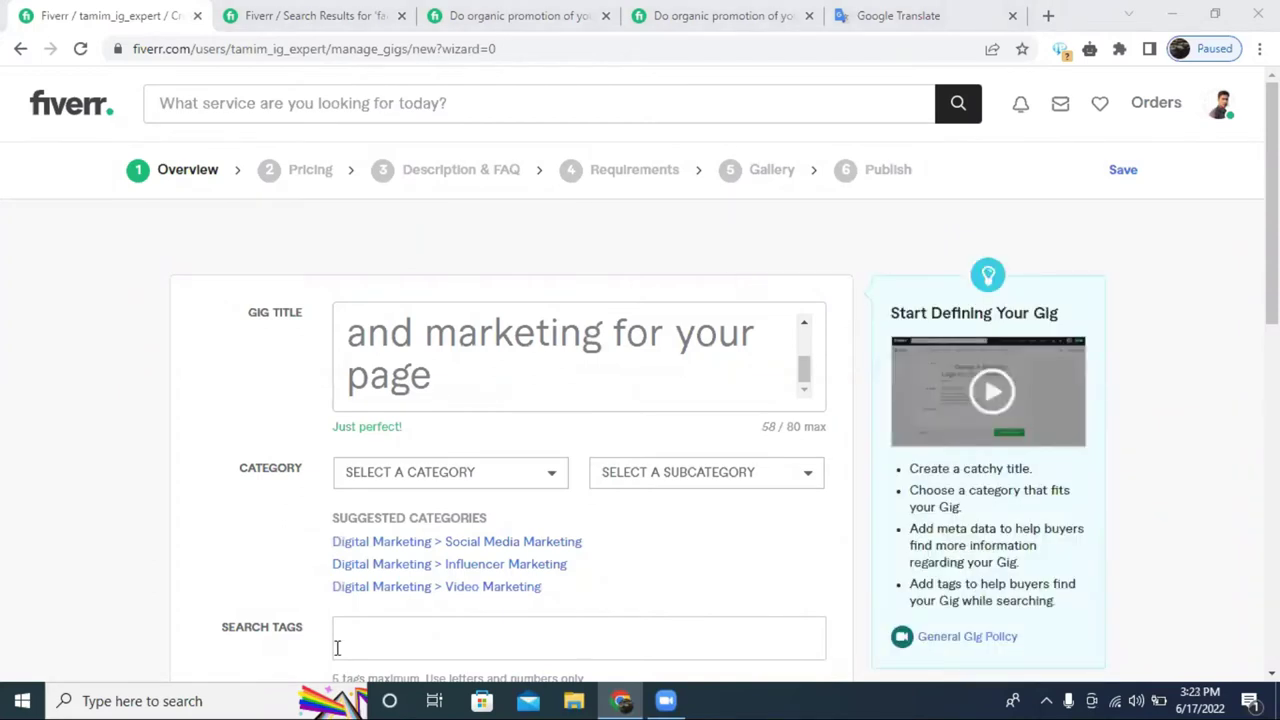
Switch to the "facebook promotion" search results and open the account's own profile in a new tab.
key("ctrl+Tab")
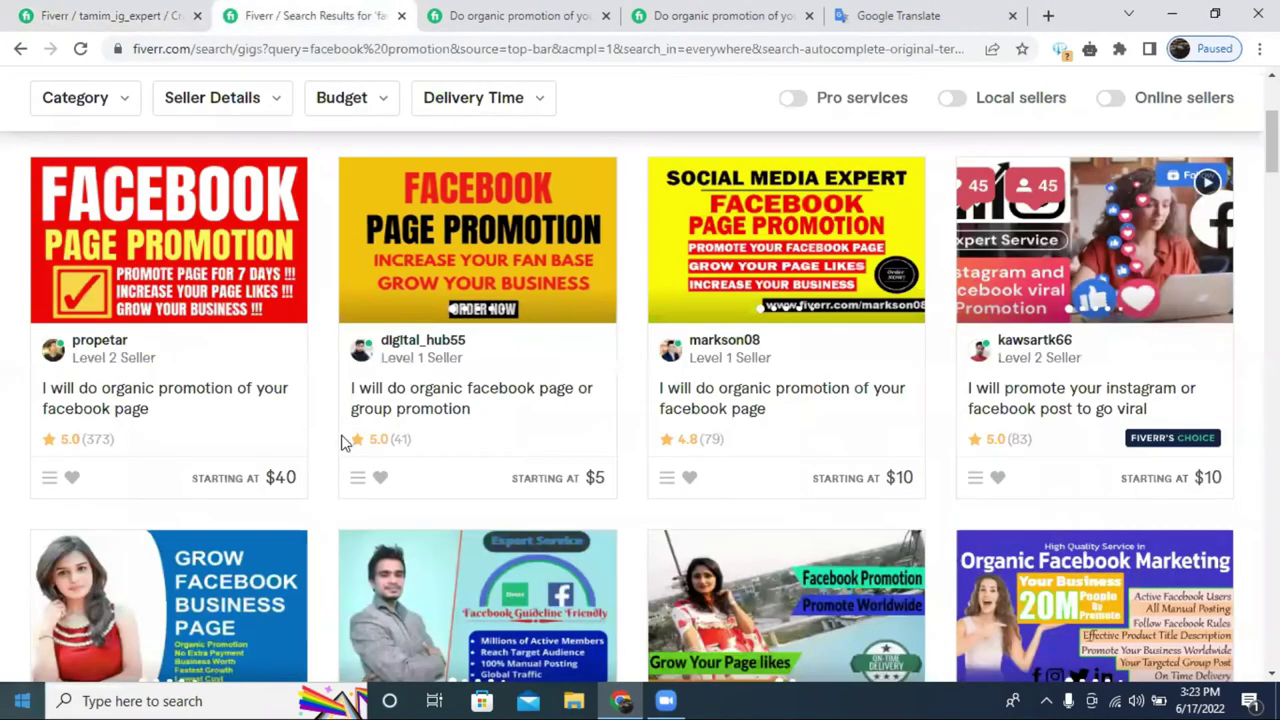
scroll(565, 400, "up", 2)
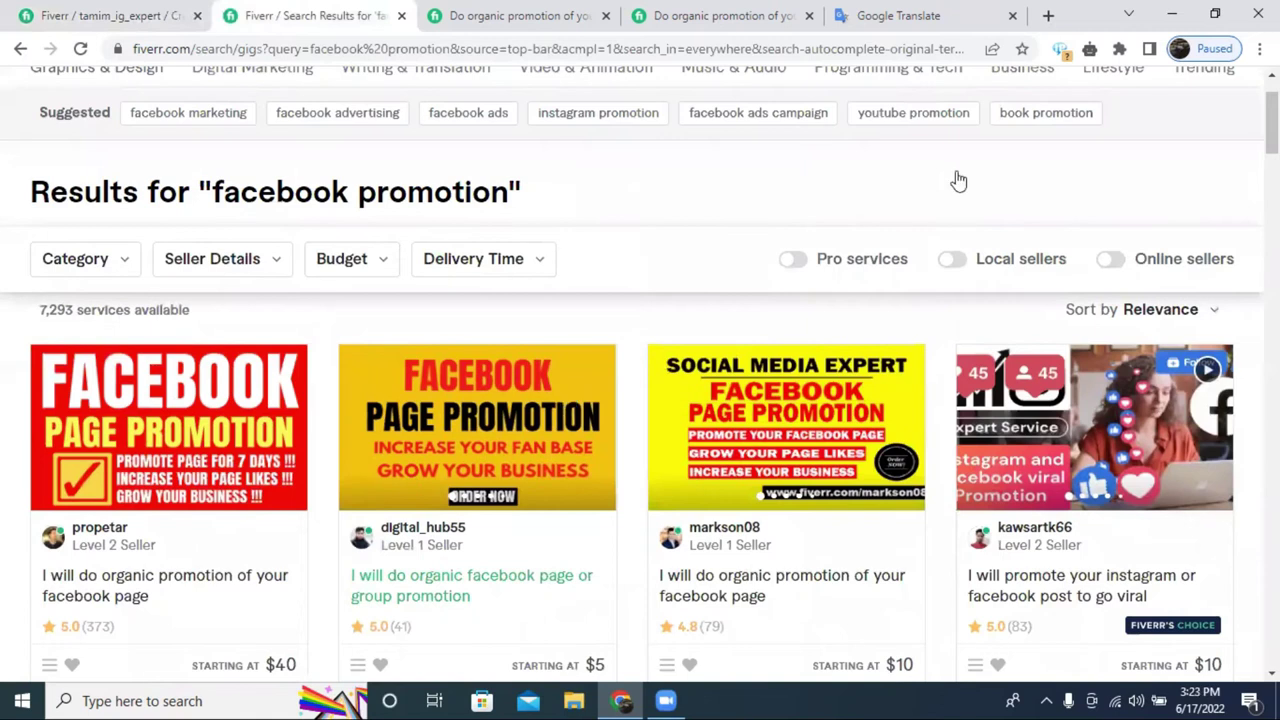
scroll(958, 180, "up", 1)
left_click(1218, 106)
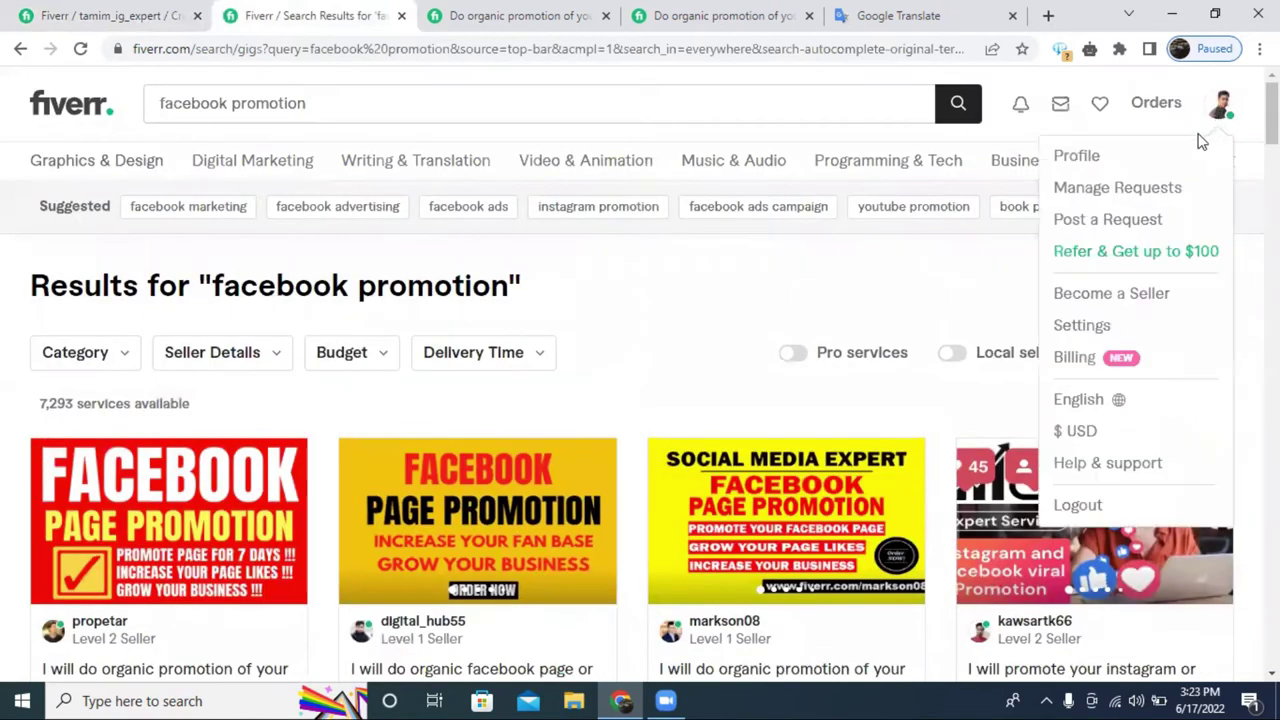
middle_click(1080, 168)
Look at the category path and title on the two open Facebook promotion Gig pages.
left_click(410, 15)
left_click(597, 12)
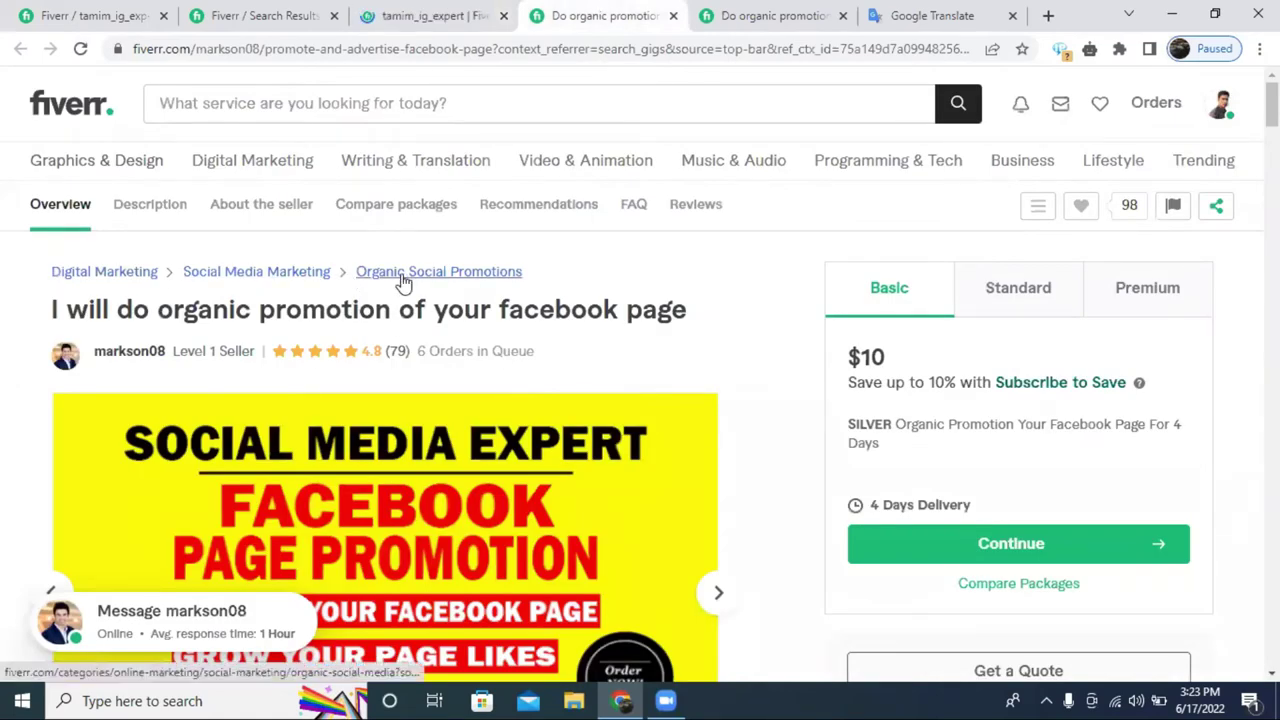
left_click(777, 12)
triple_click(455, 295)
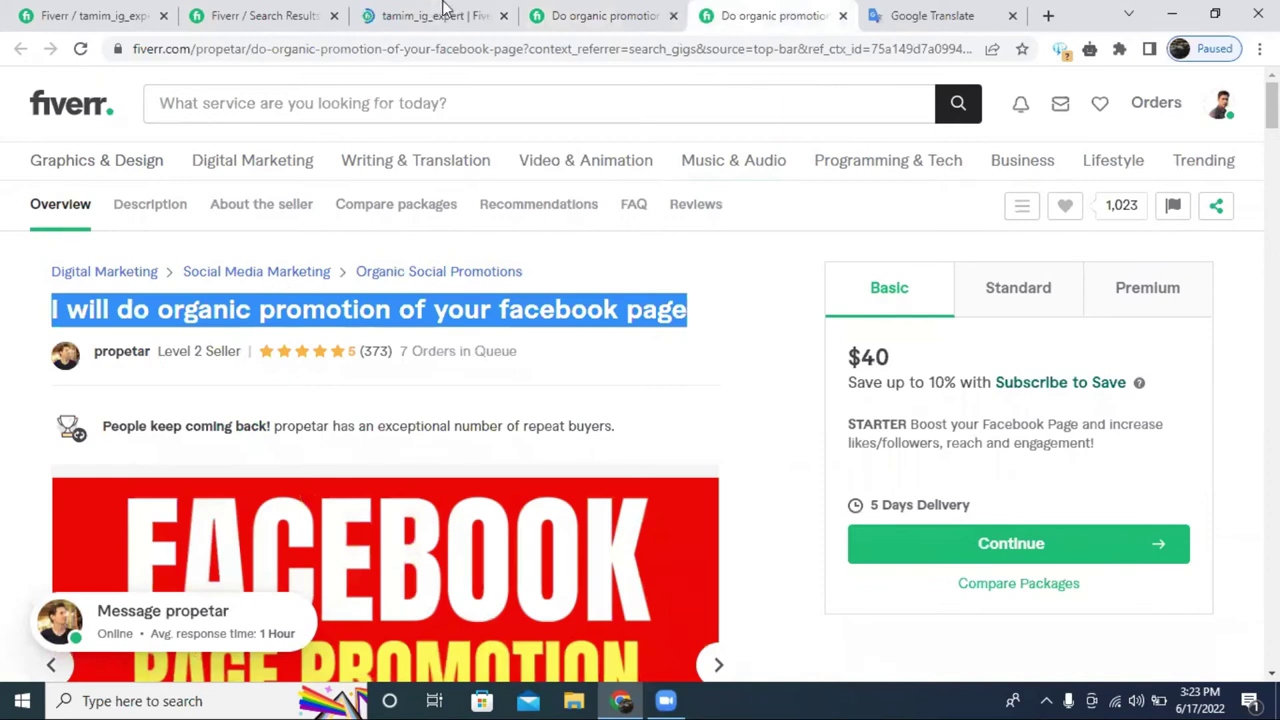
Go from the profile page to the Fiverr home page and open the form for posting a buyer request.
left_click(443, 12)
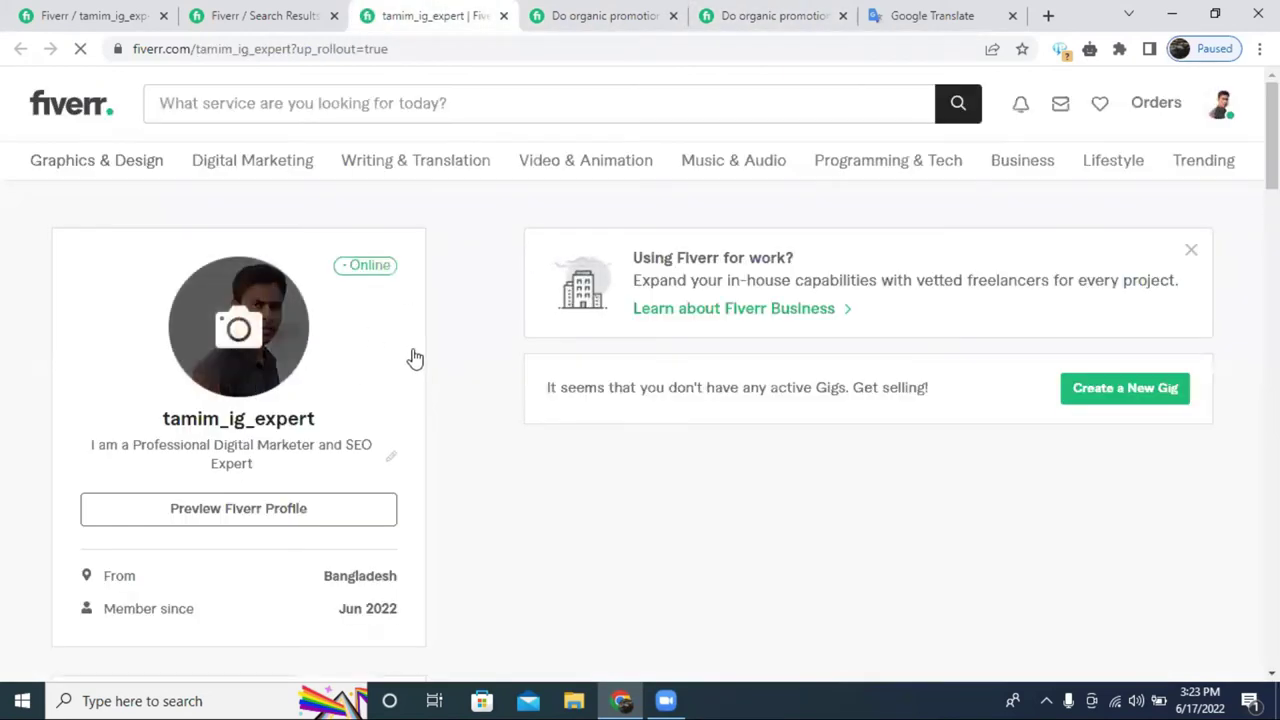
left_click(68, 118)
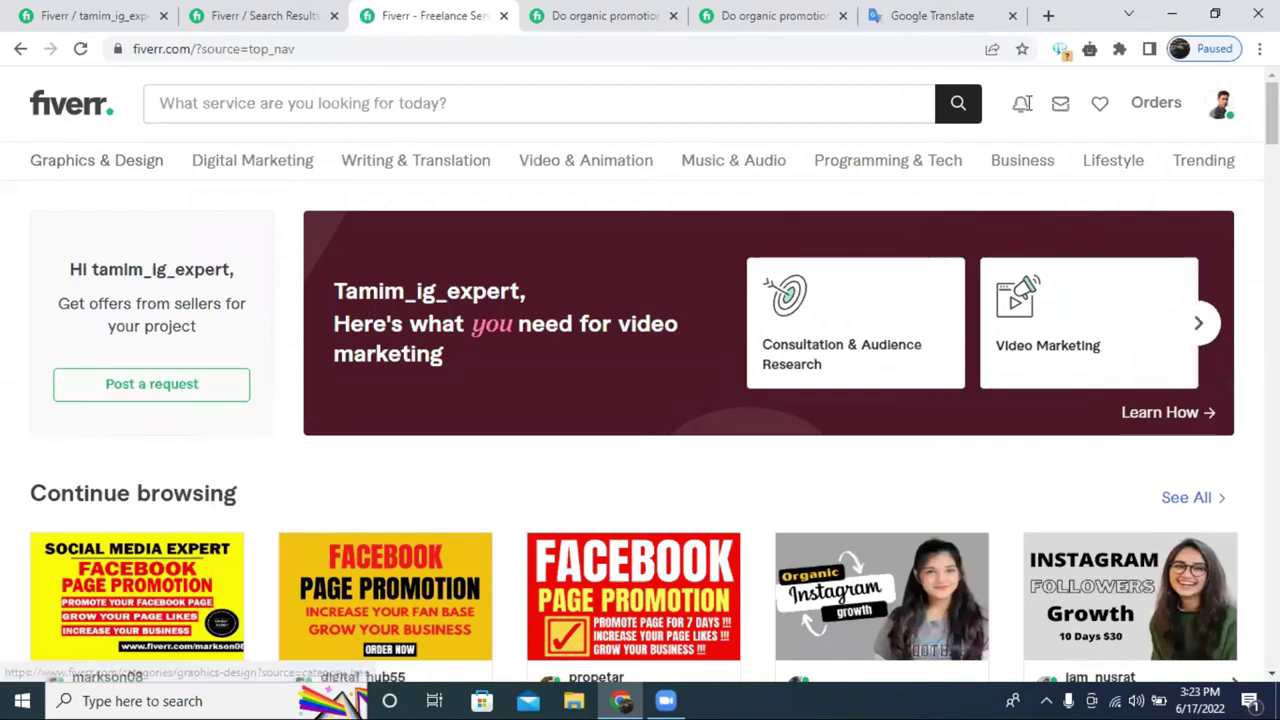
left_click(122, 389)
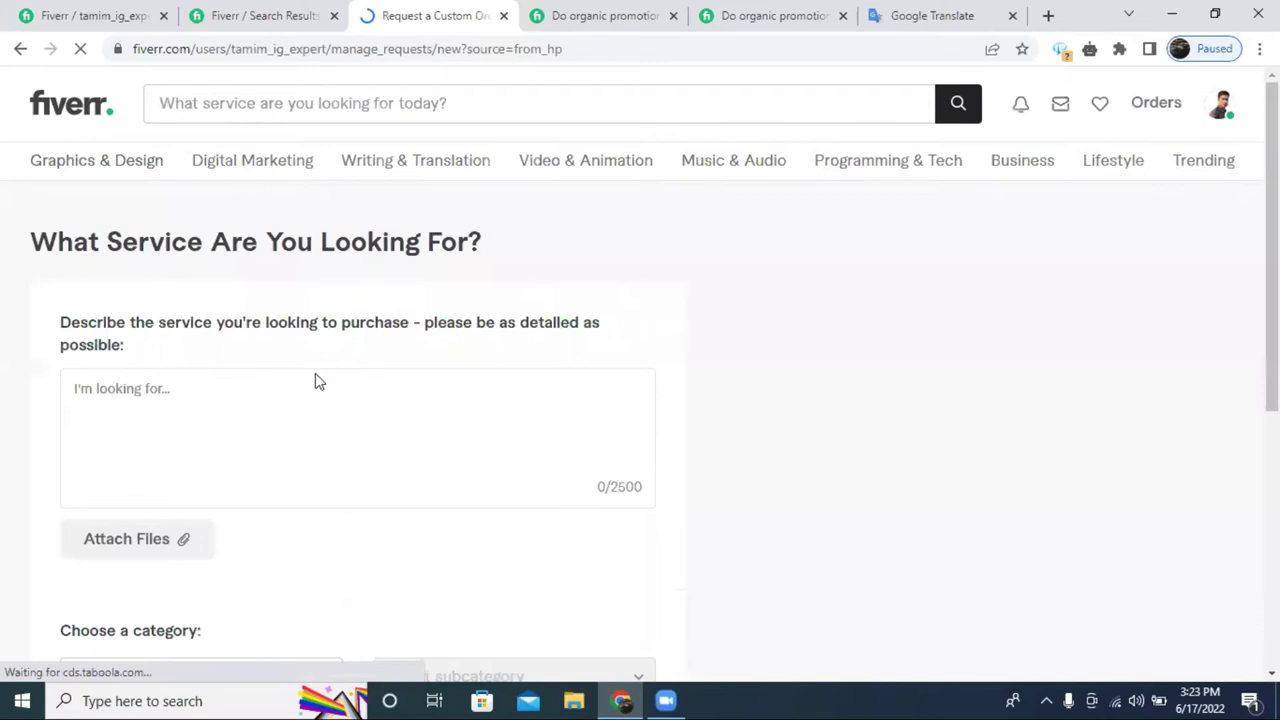
Set the buyer request's category to Digital Marketing and its subcategory to Social Media Marketing.
scroll(160, 416, "down", 3)
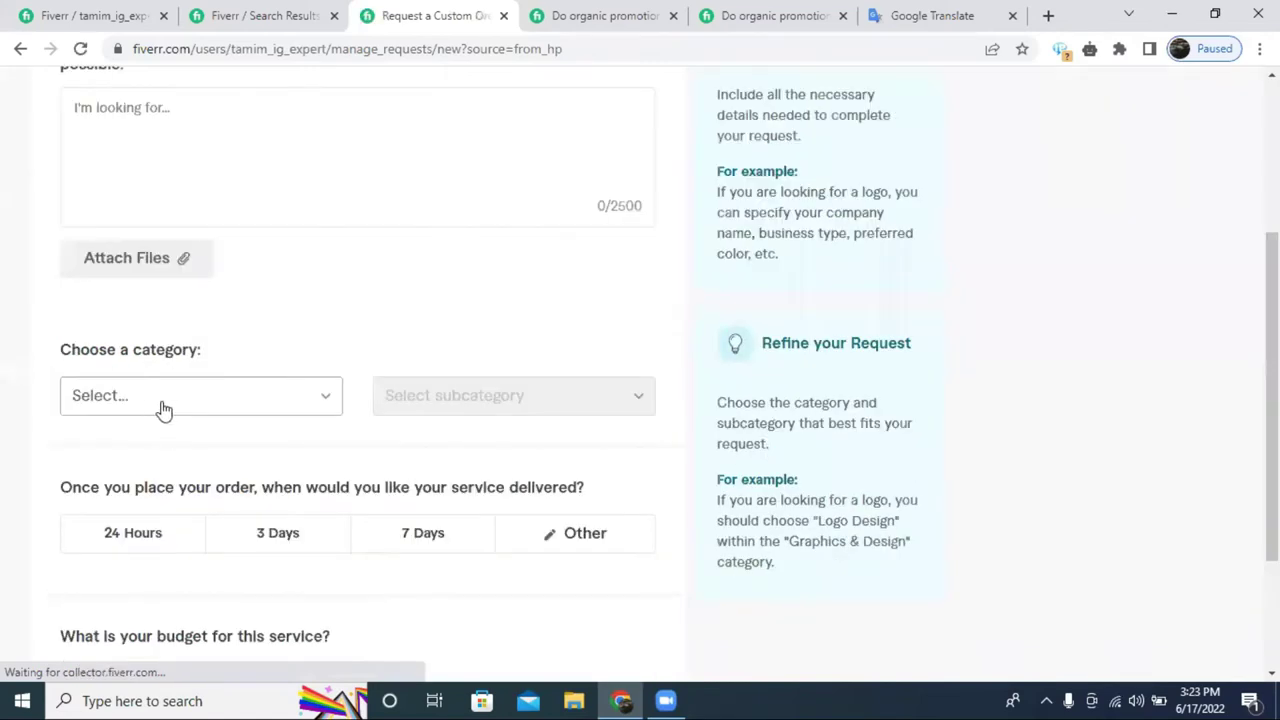
left_click(172, 402)
scroll(190, 384, "down", 2)
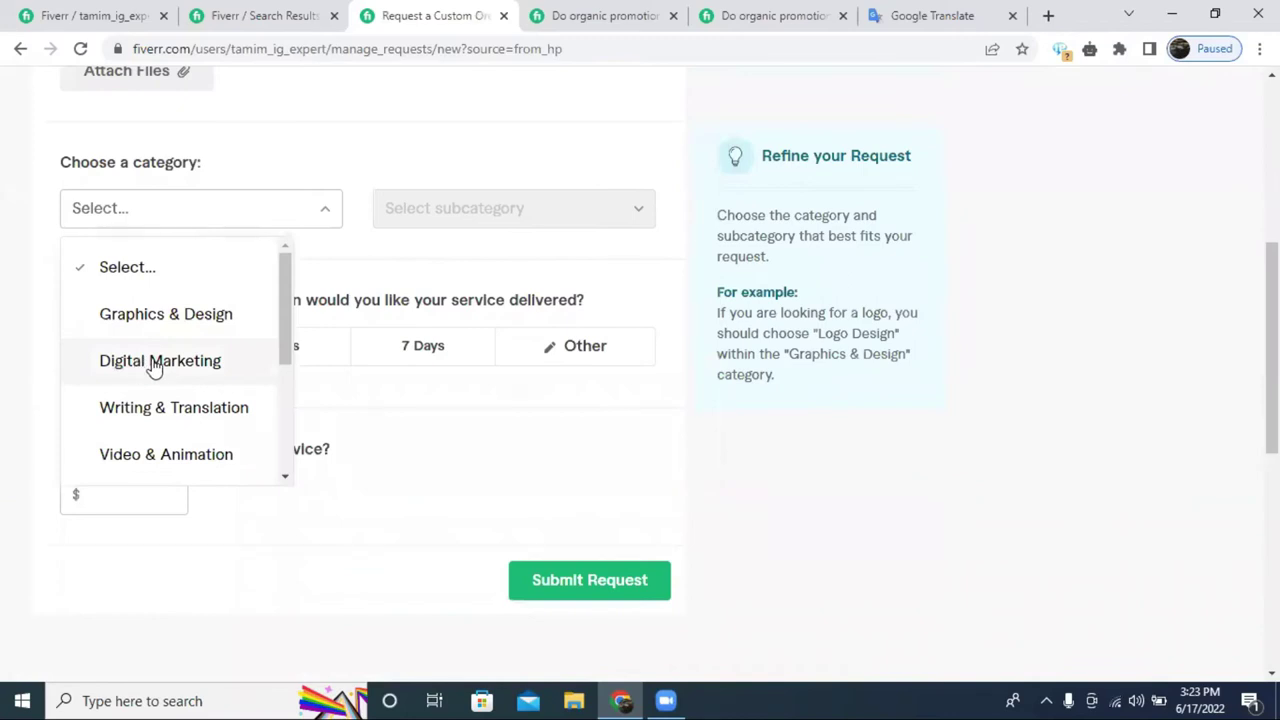
left_click(155, 364)
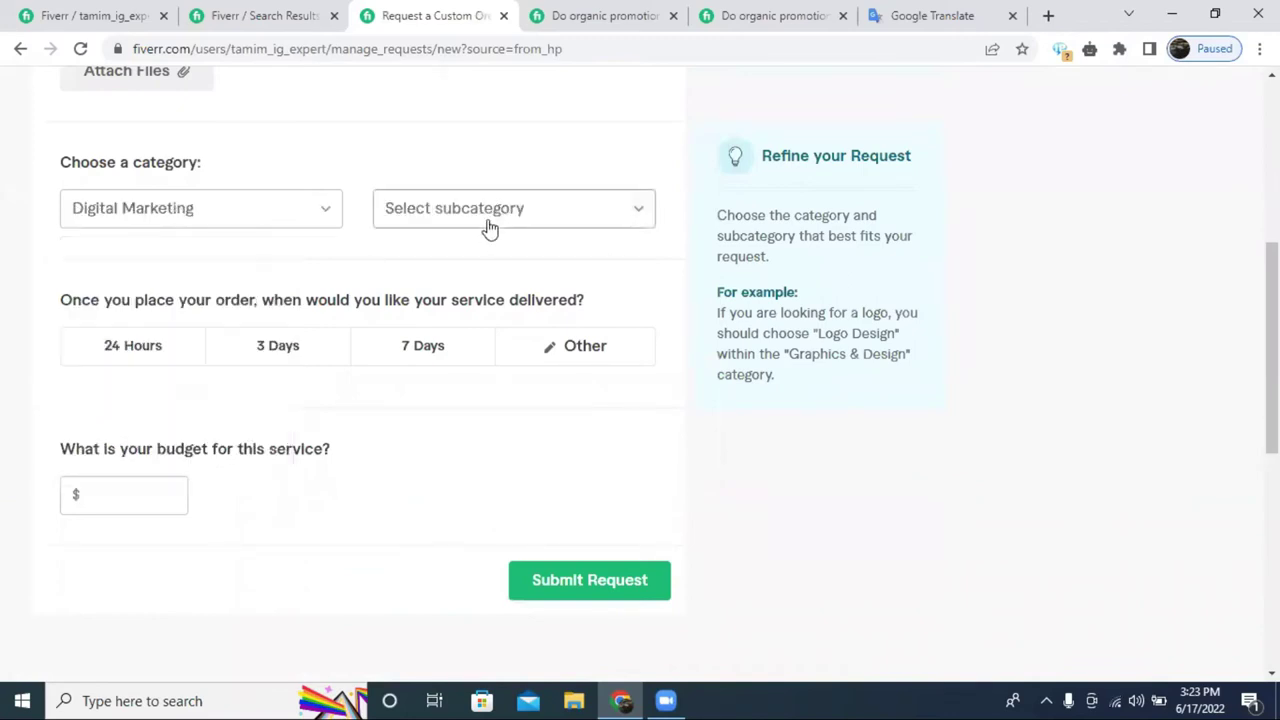
left_click(489, 228)
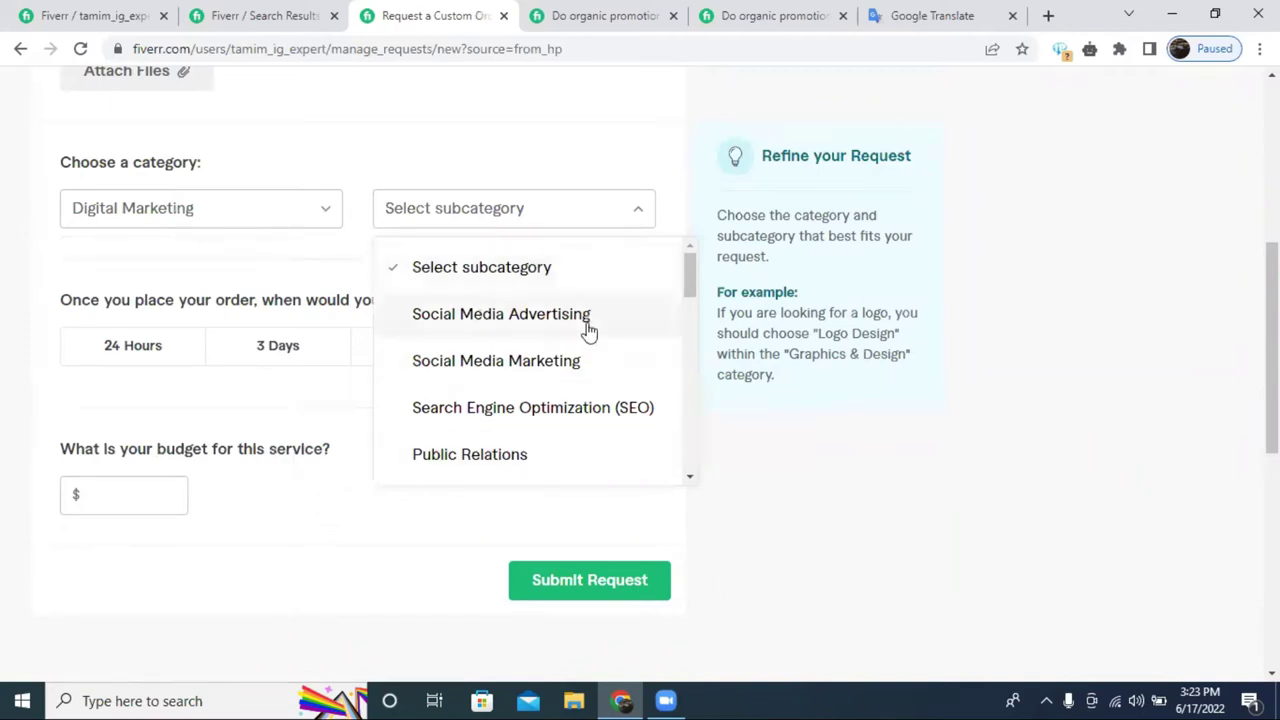
left_click(497, 362)
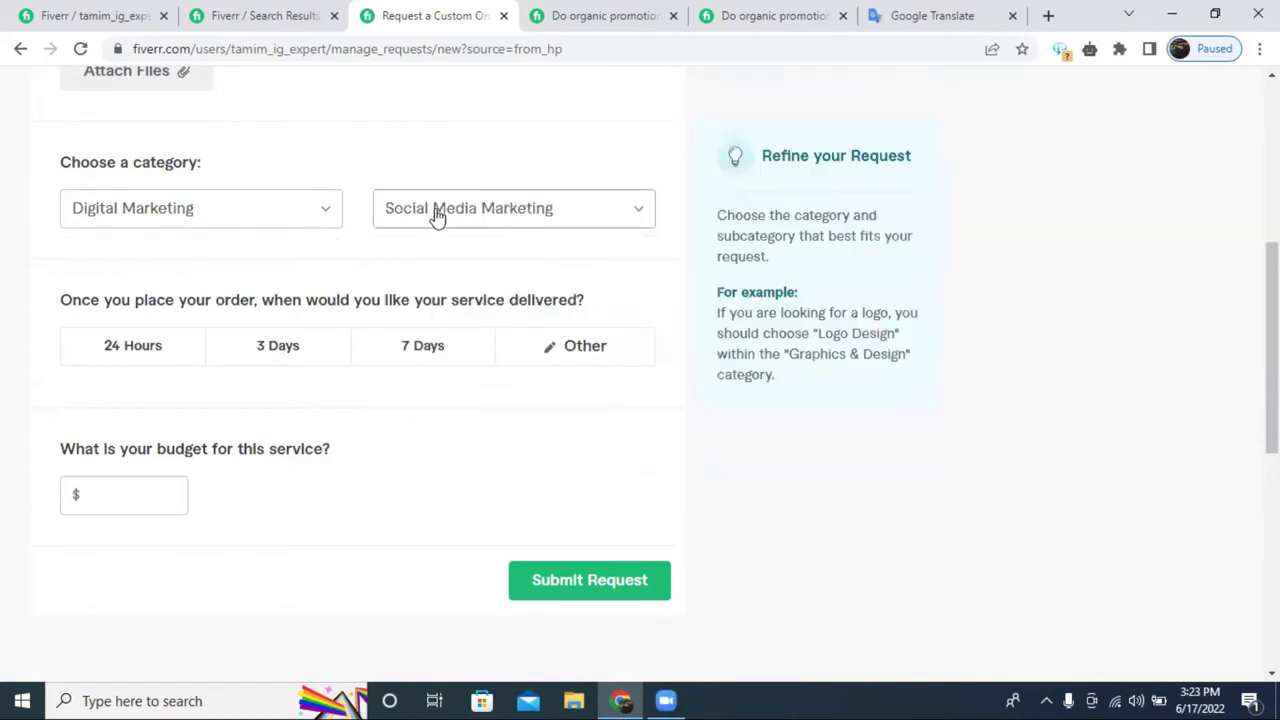
Compare the category path on the existing Facebook promotion Gig page with the categories chosen in the buyer request form.
left_click(618, 14)
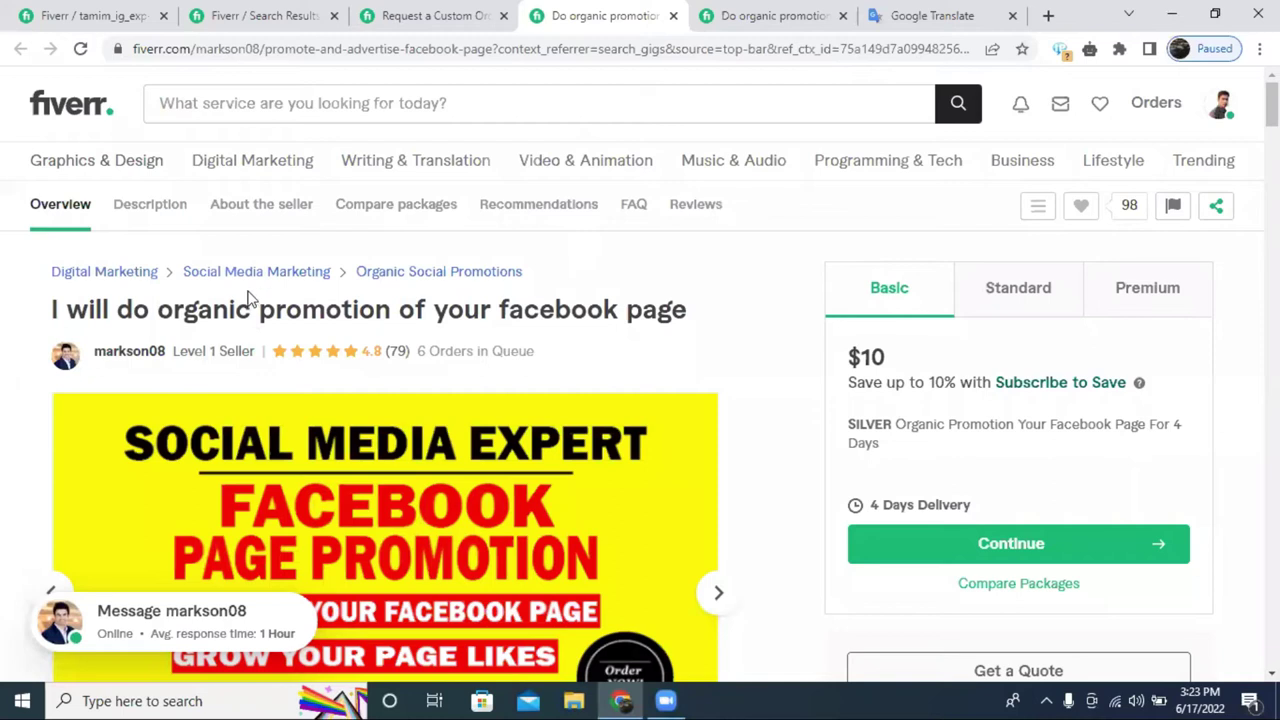
left_click(433, 14)
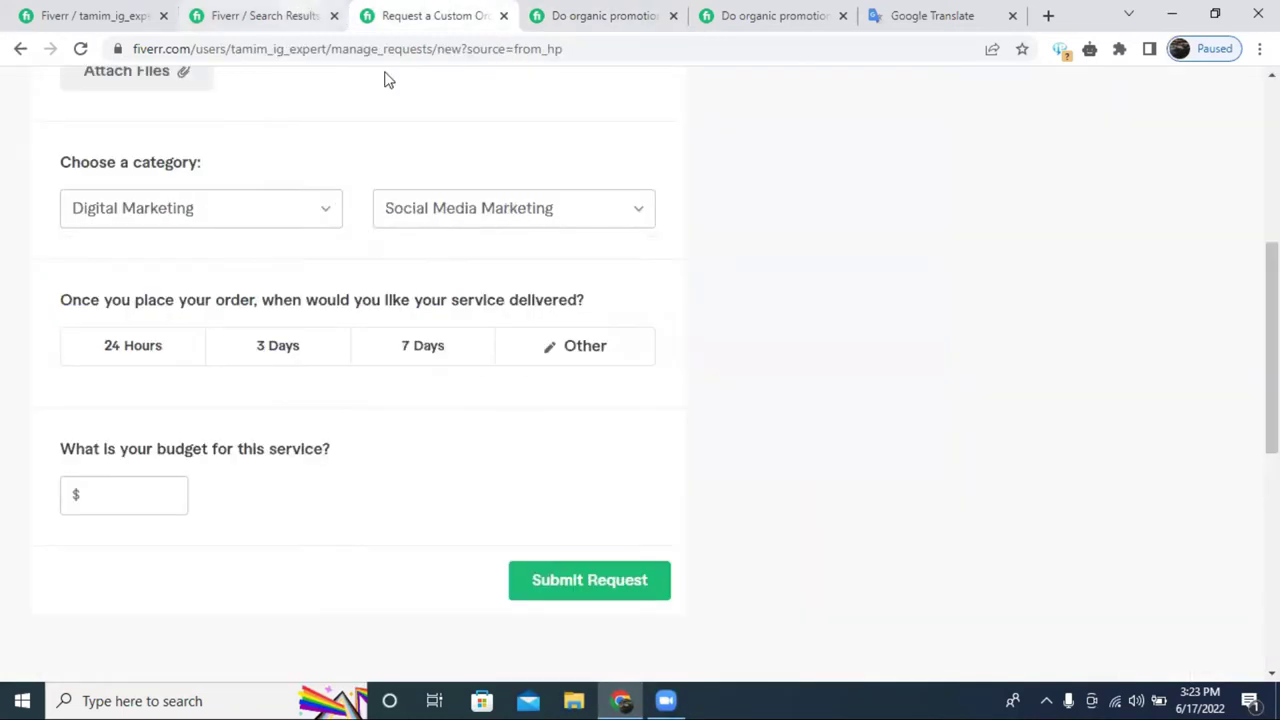
left_click(300, 15)
left_click(598, 15)
left_click(470, 12)
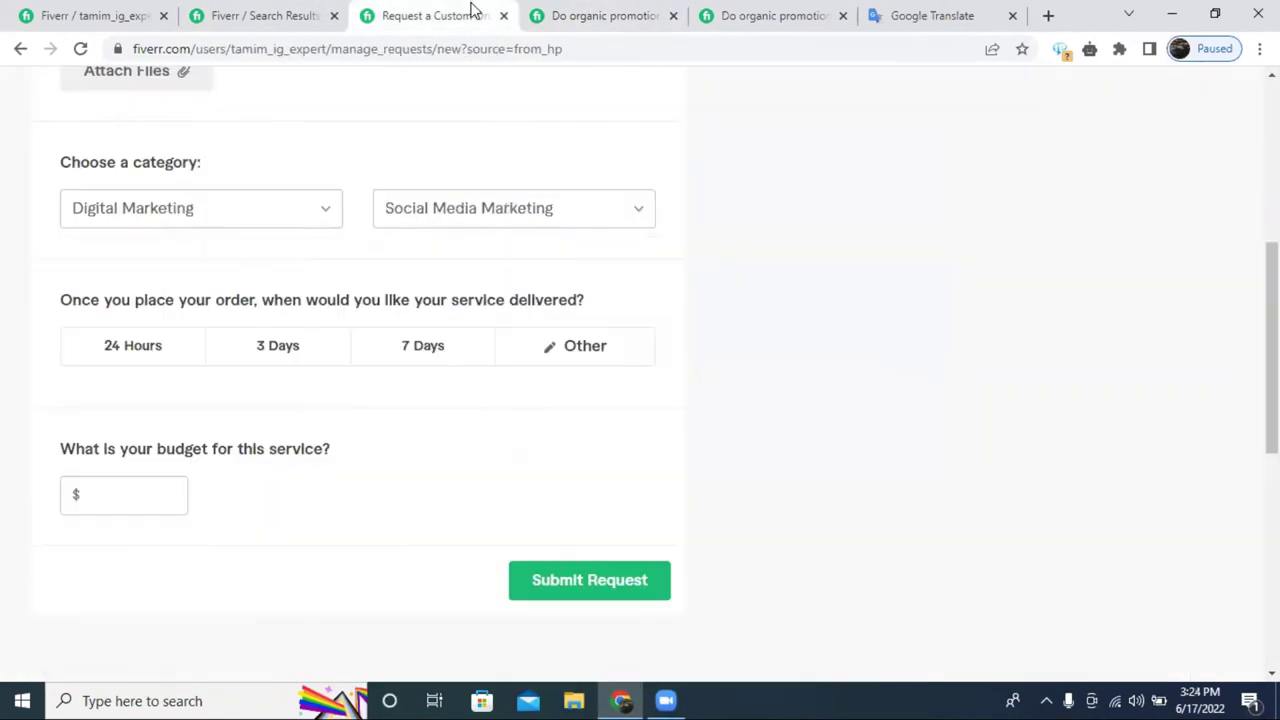
mouse_move(471, 354)
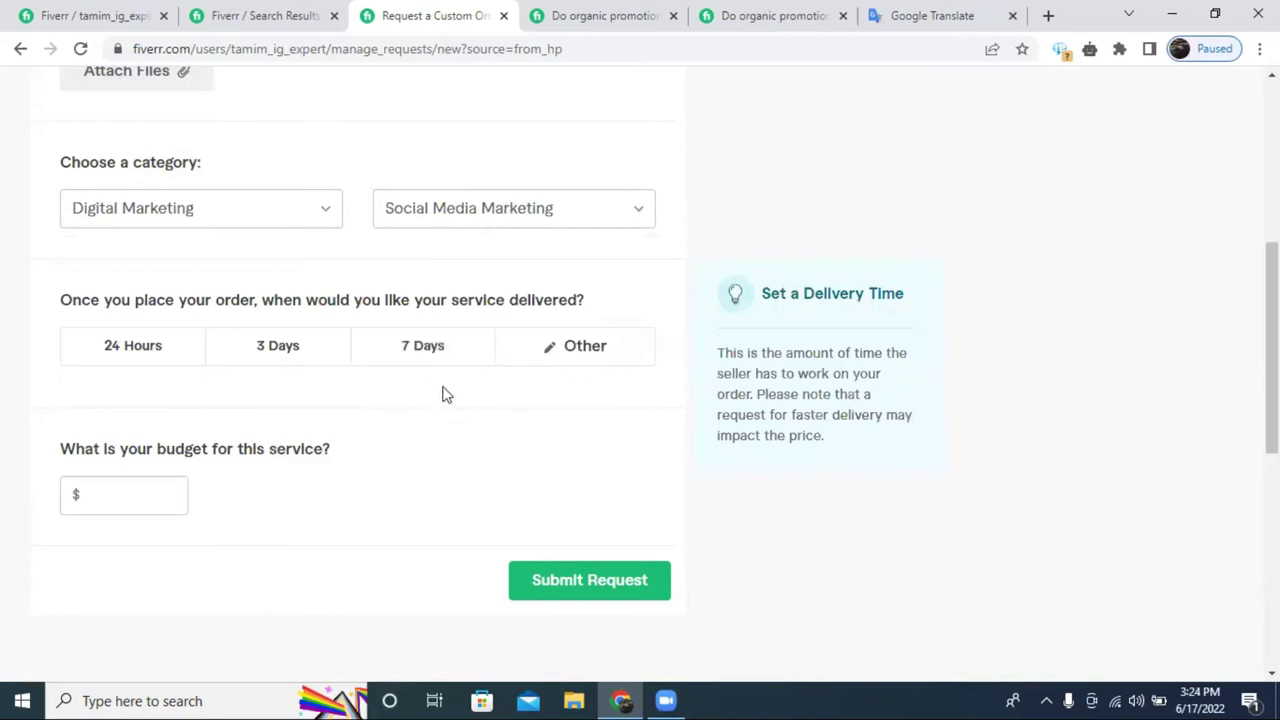
Close the buyer request page without submitting the request.
left_click(259, 8)
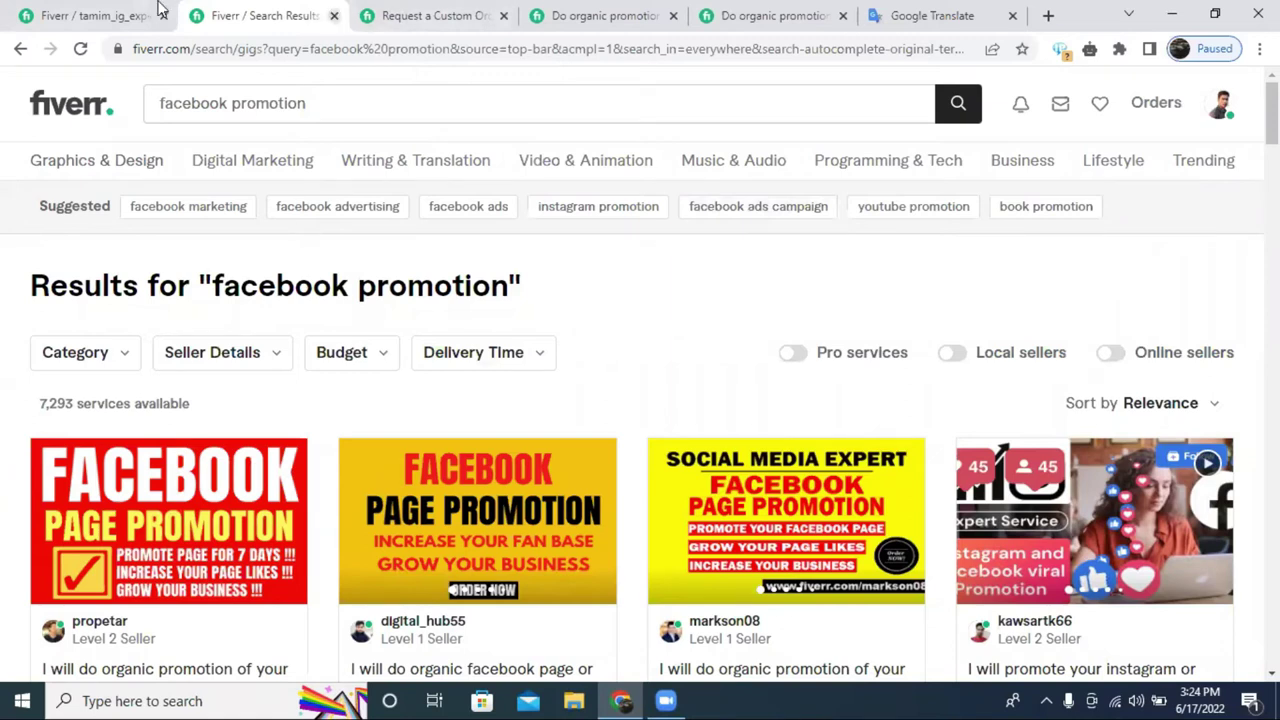
left_click(422, 15)
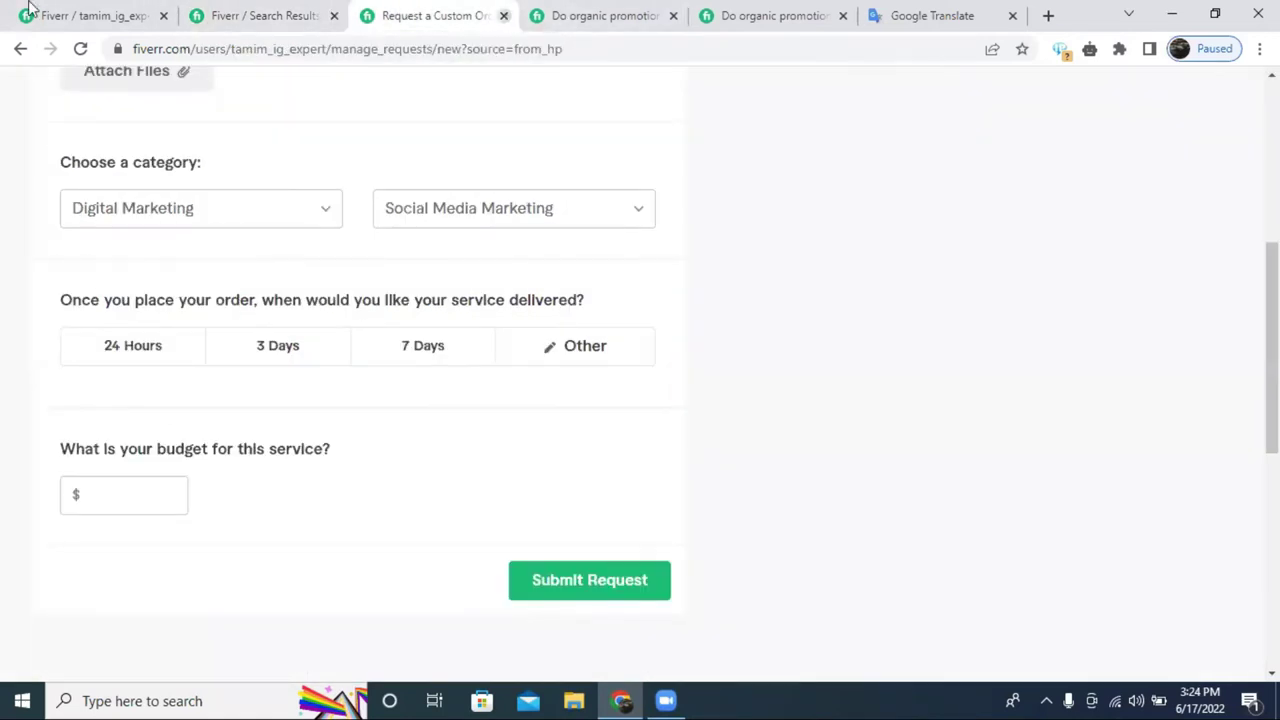
left_click(505, 16)
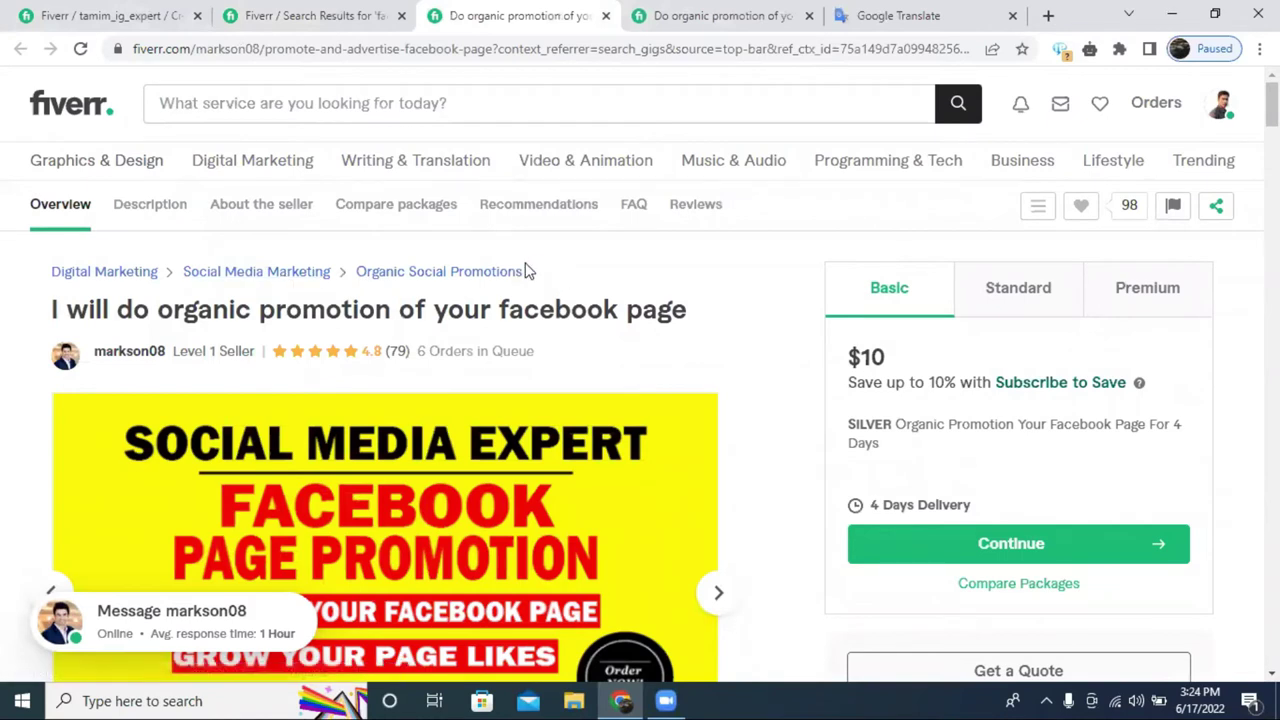
Return to the new Gig form and apply the suggested category Digital Marketing > Social Media Marketing.
left_click(100, 12)
scroll(477, 330, "down", 1)
scroll(477, 330, "down", 1)
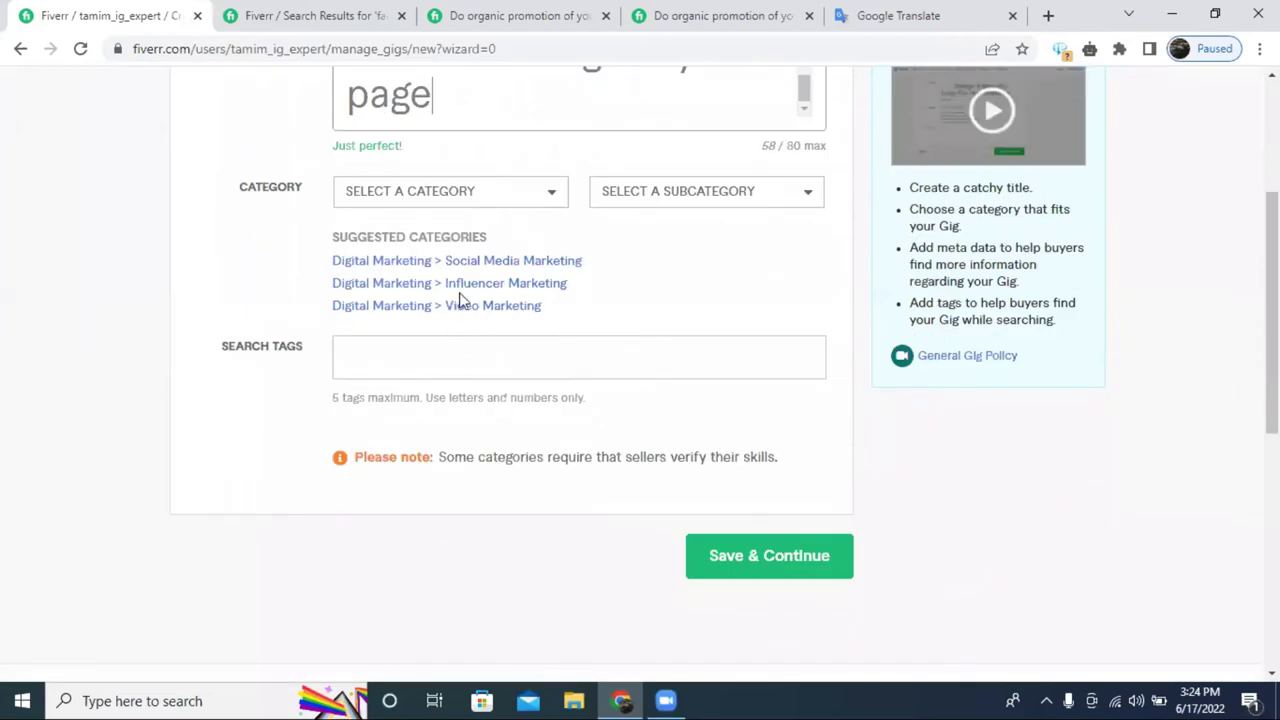
left_click(466, 261)
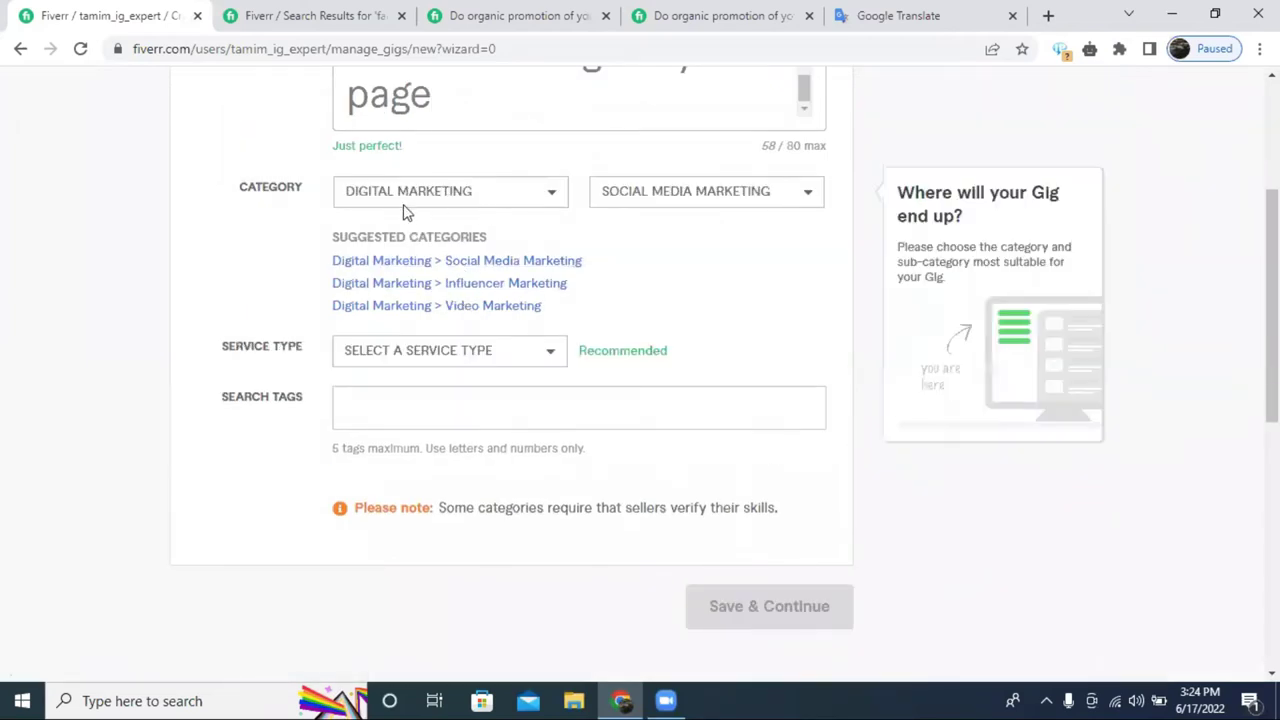
Set the Gig's service type to Organic Social Promotions.
left_click(426, 351)
scroll(574, 297, "down", 2)
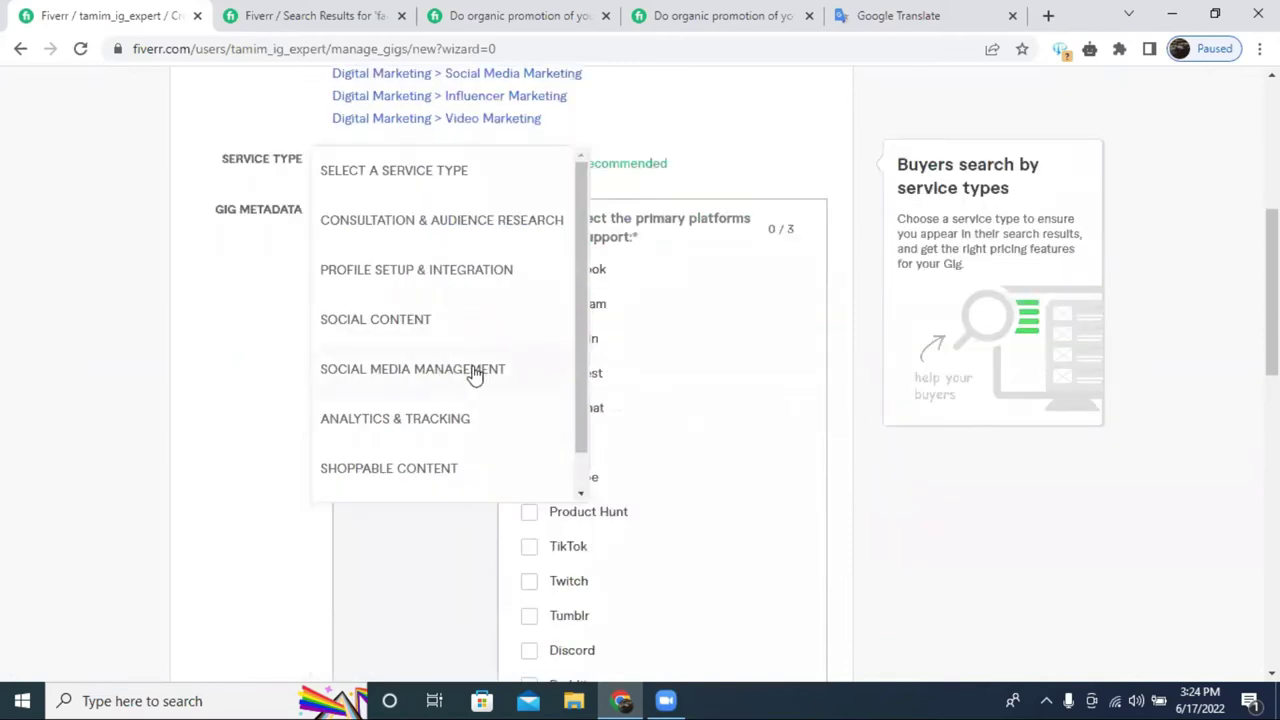
scroll(465, 380, "down", 1)
scroll(434, 449, "down", 1)
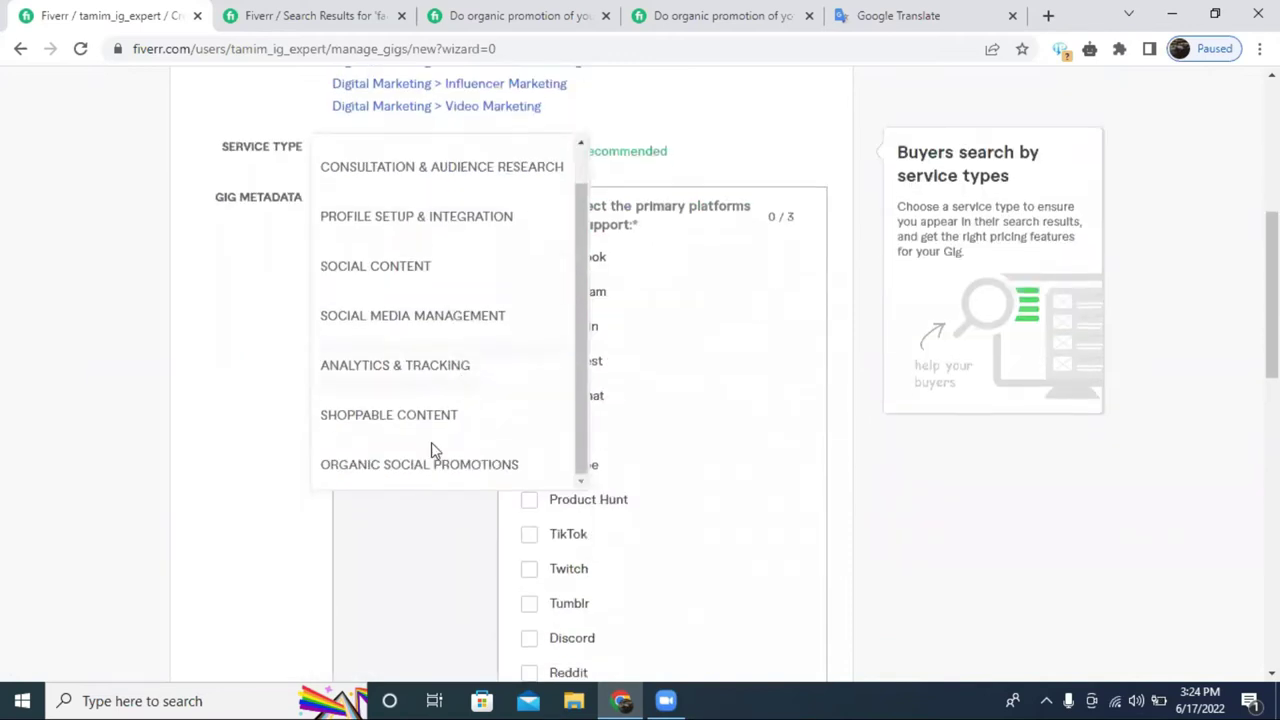
left_click(415, 390)
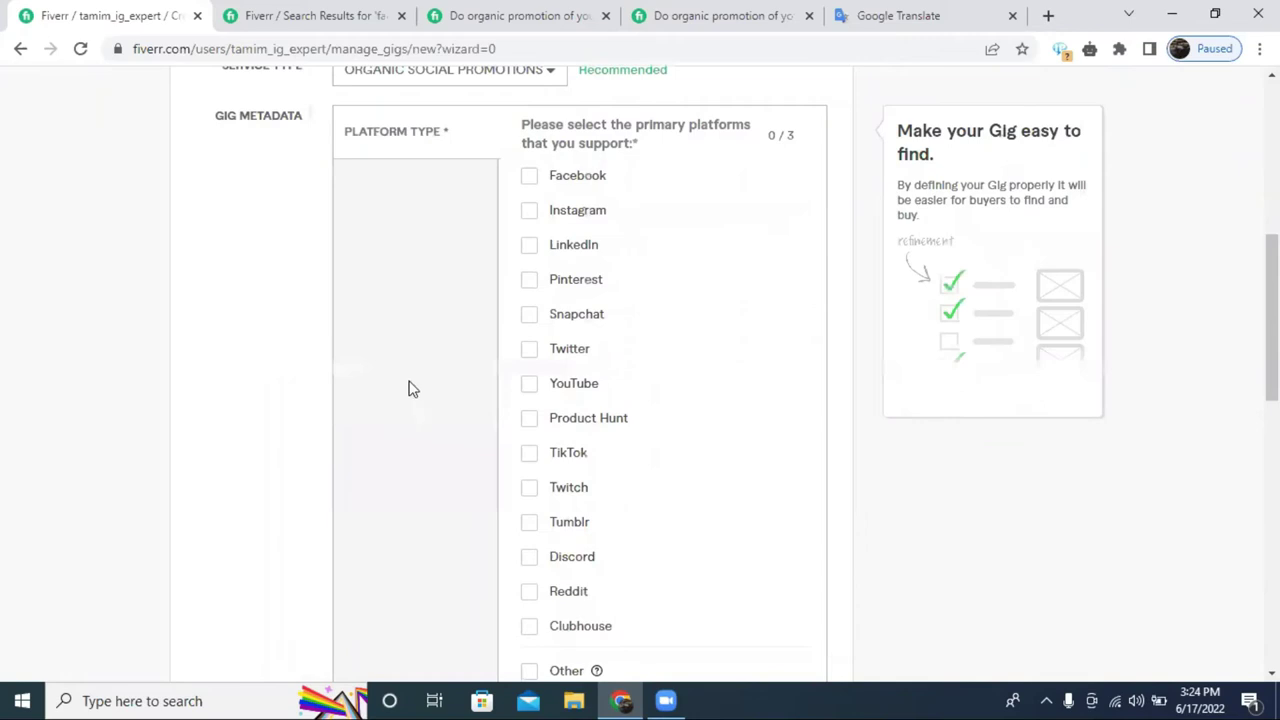
Select Facebook as the primary supported platform in the Gig metadata.
scroll(260, 348, "up", 3)
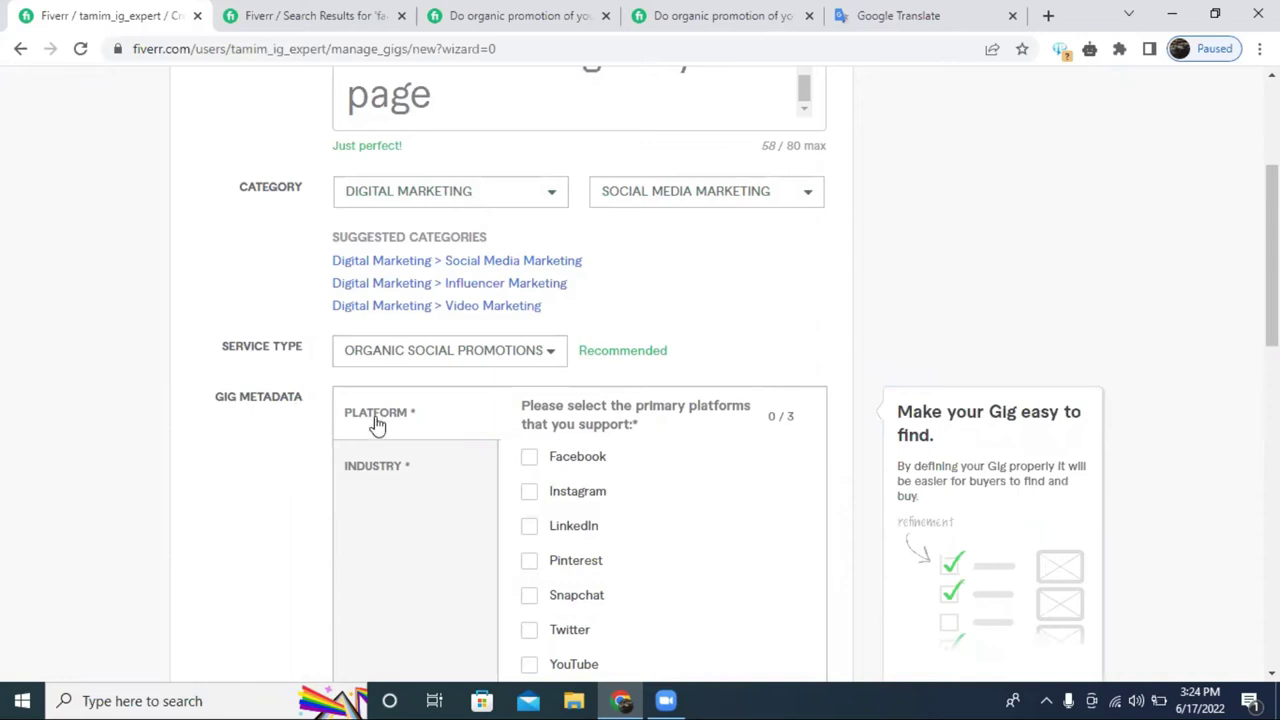
scroll(661, 402, "down", 1)
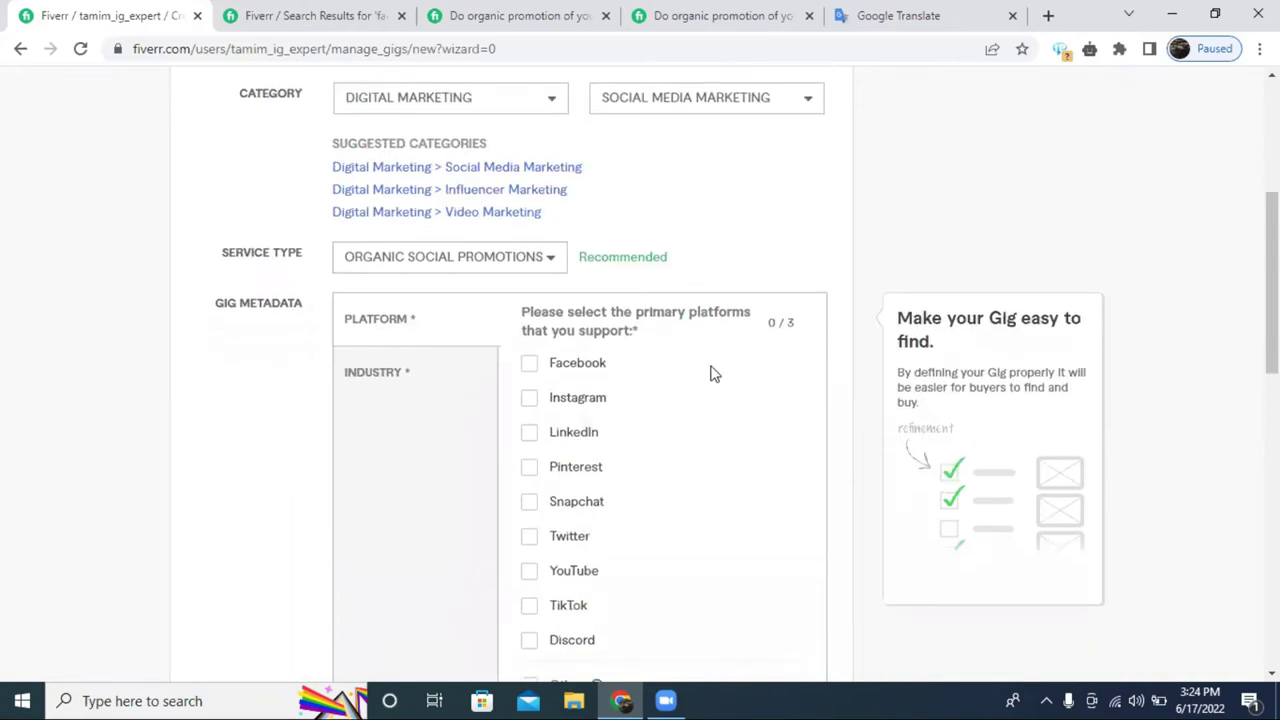
triple_click(587, 328)
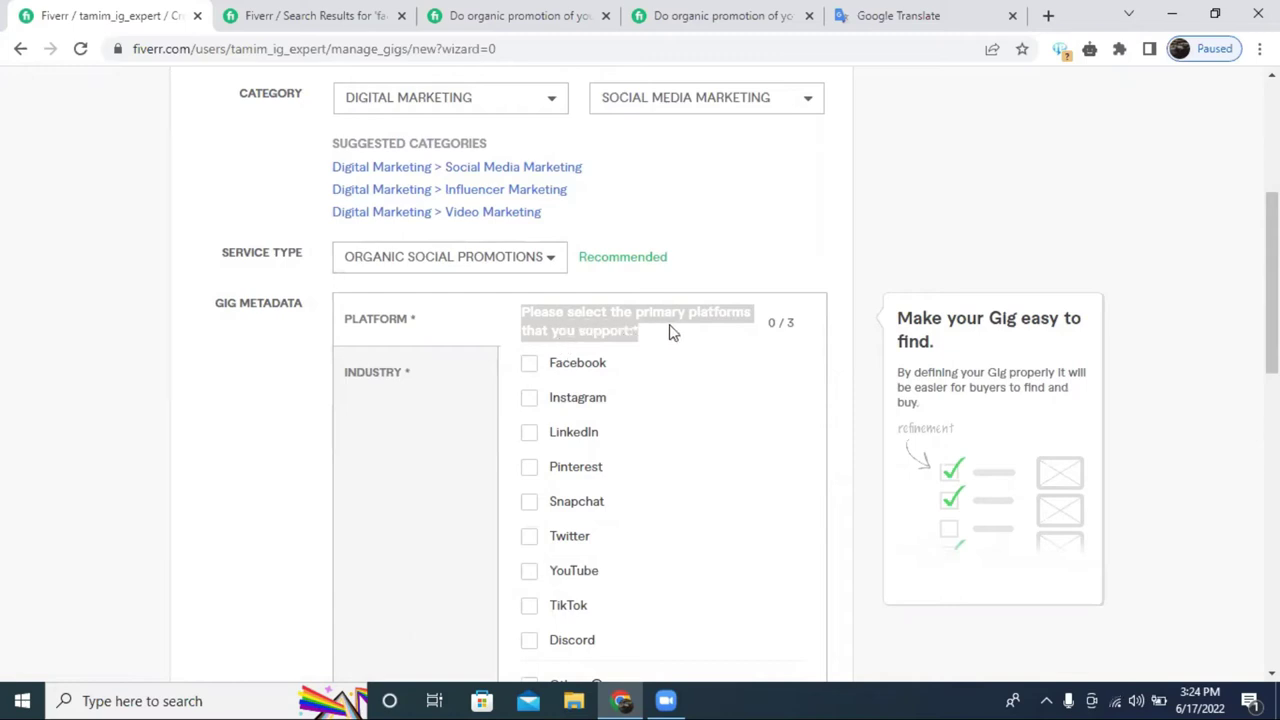
left_click(699, 351)
left_click(533, 366)
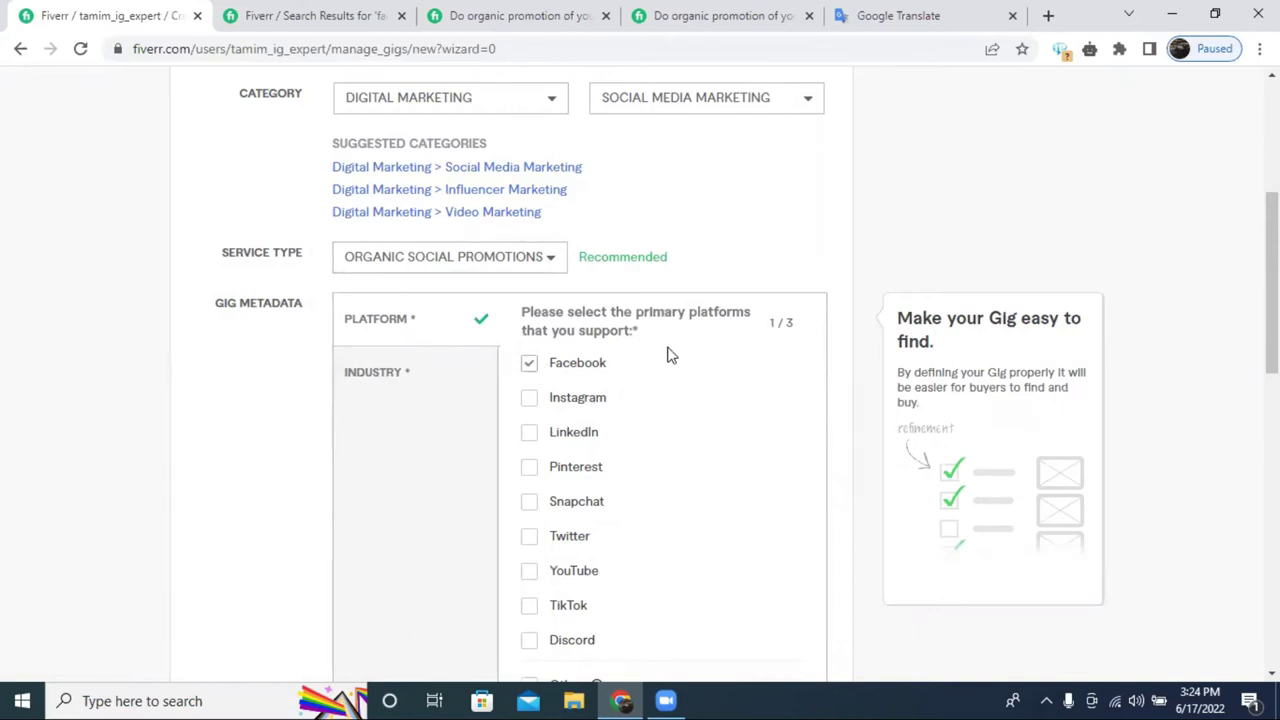
Check the platform listed in the existing Facebook page promotion Gig's description, then return to the new Gig form.
left_click(551, 15)
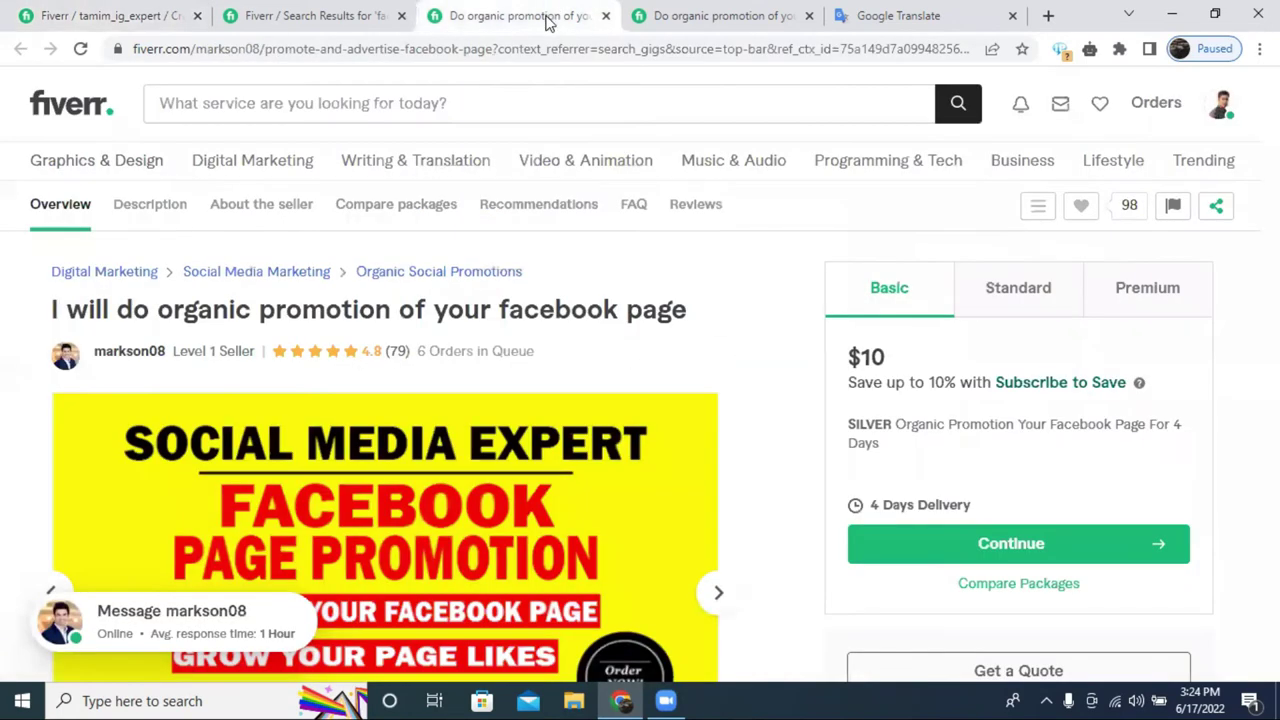
scroll(549, 262, "down", 5)
scroll(549, 262, "down", 10)
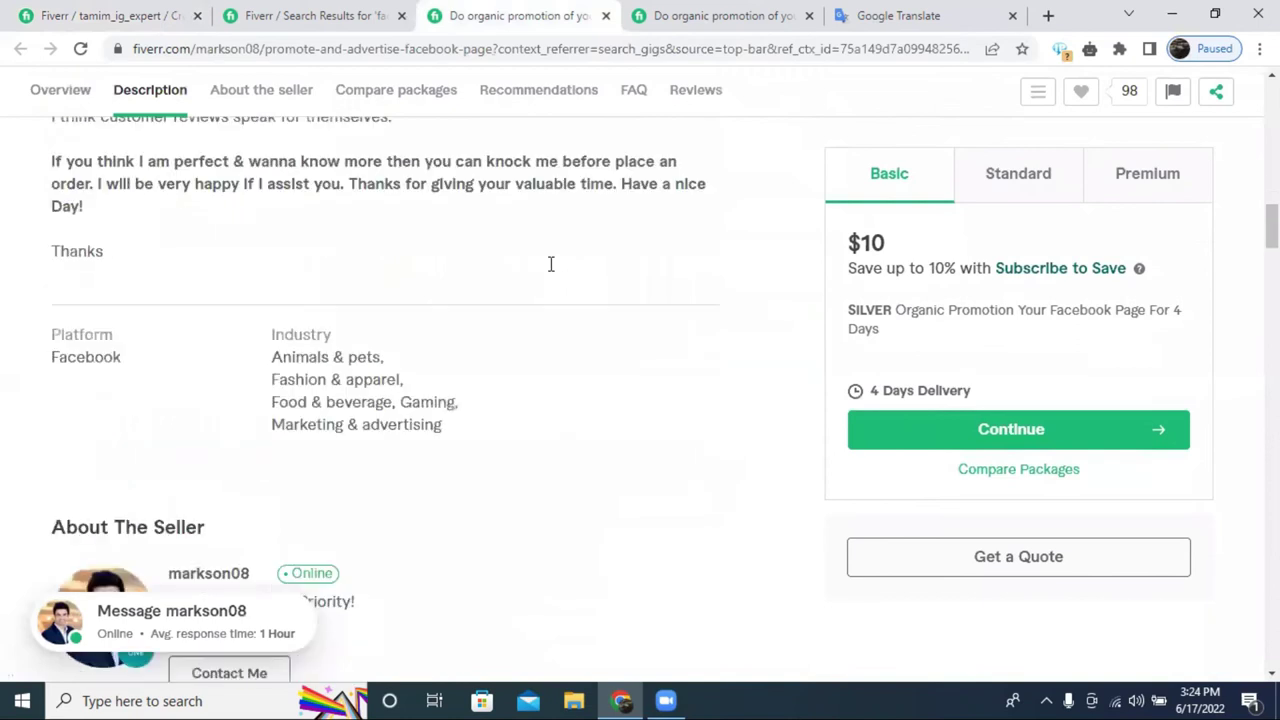
double_click(64, 335)
double_click(88, 357)
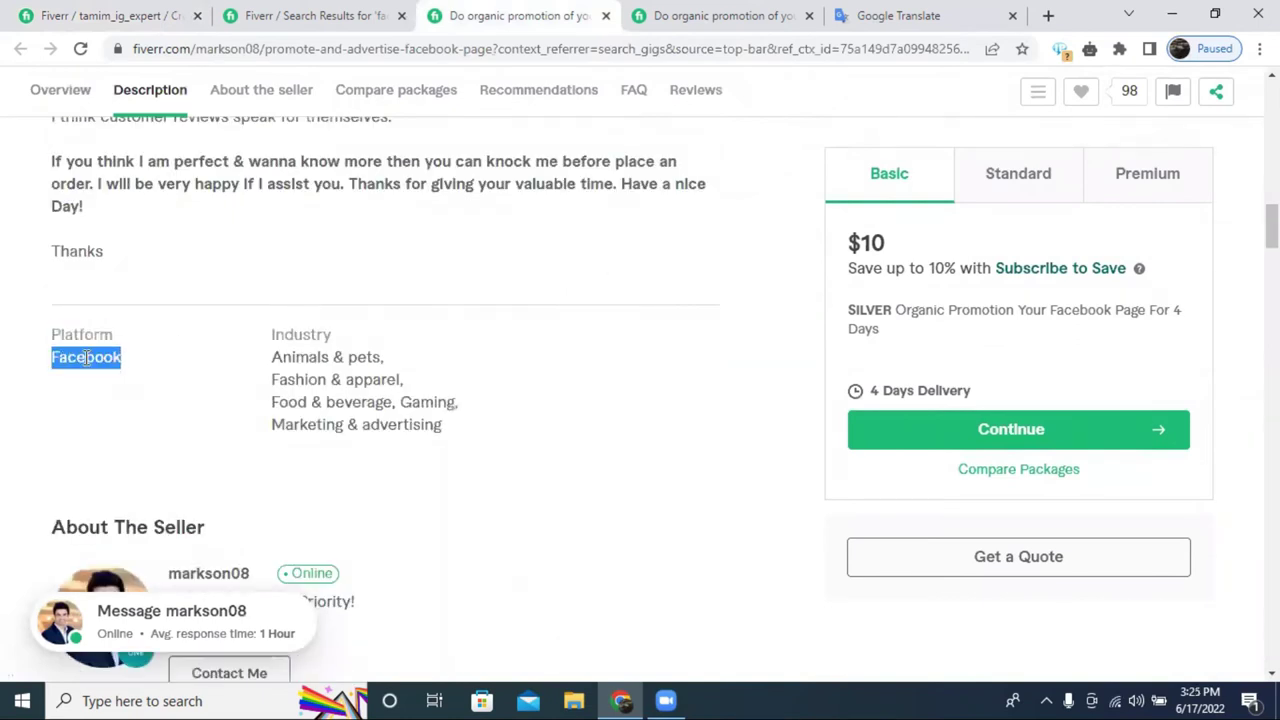
left_click(310, 15)
left_click(110, 15)
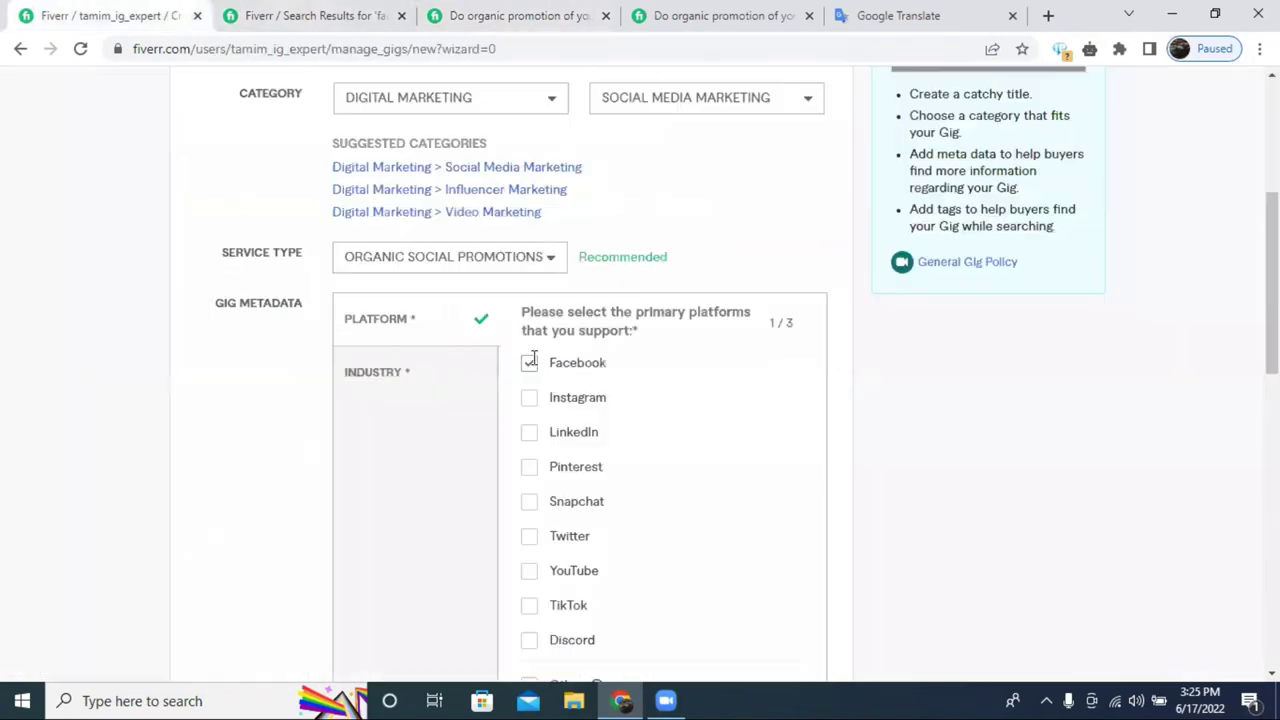
Open the Industry metadata and compare its options with the industries listed on the existing promotion Gig.
left_click(372, 388)
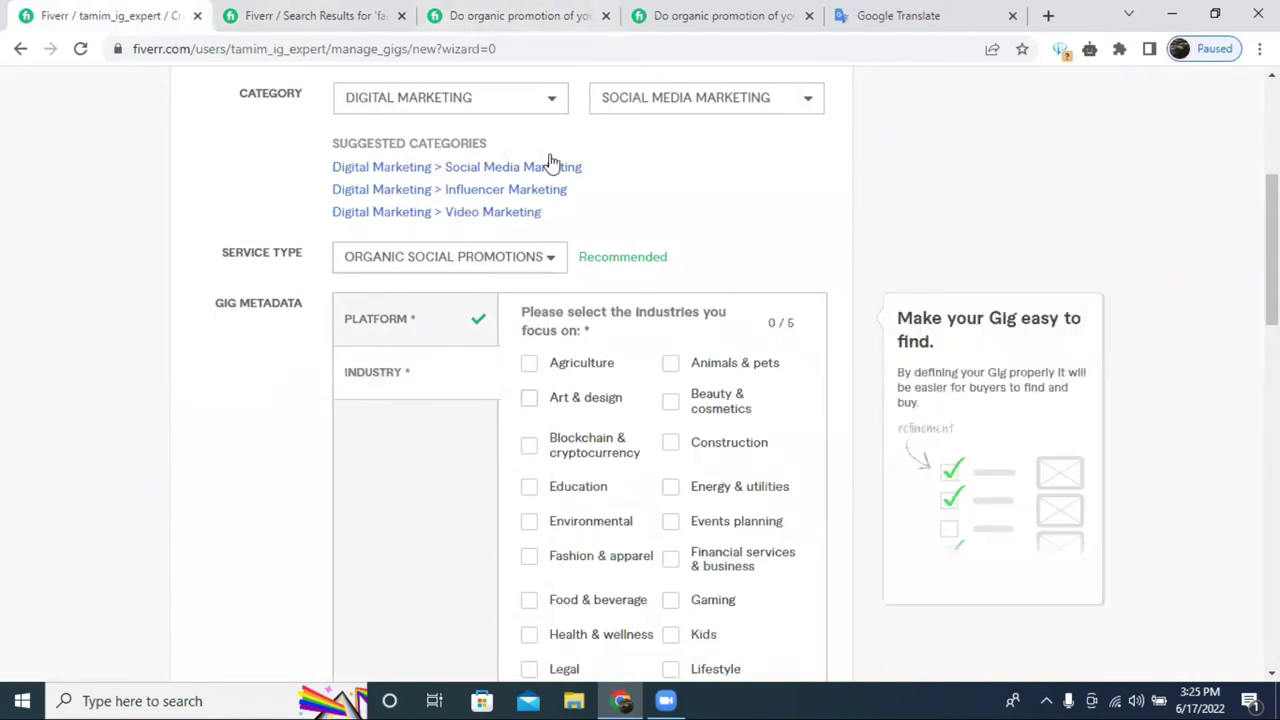
left_click(528, 8)
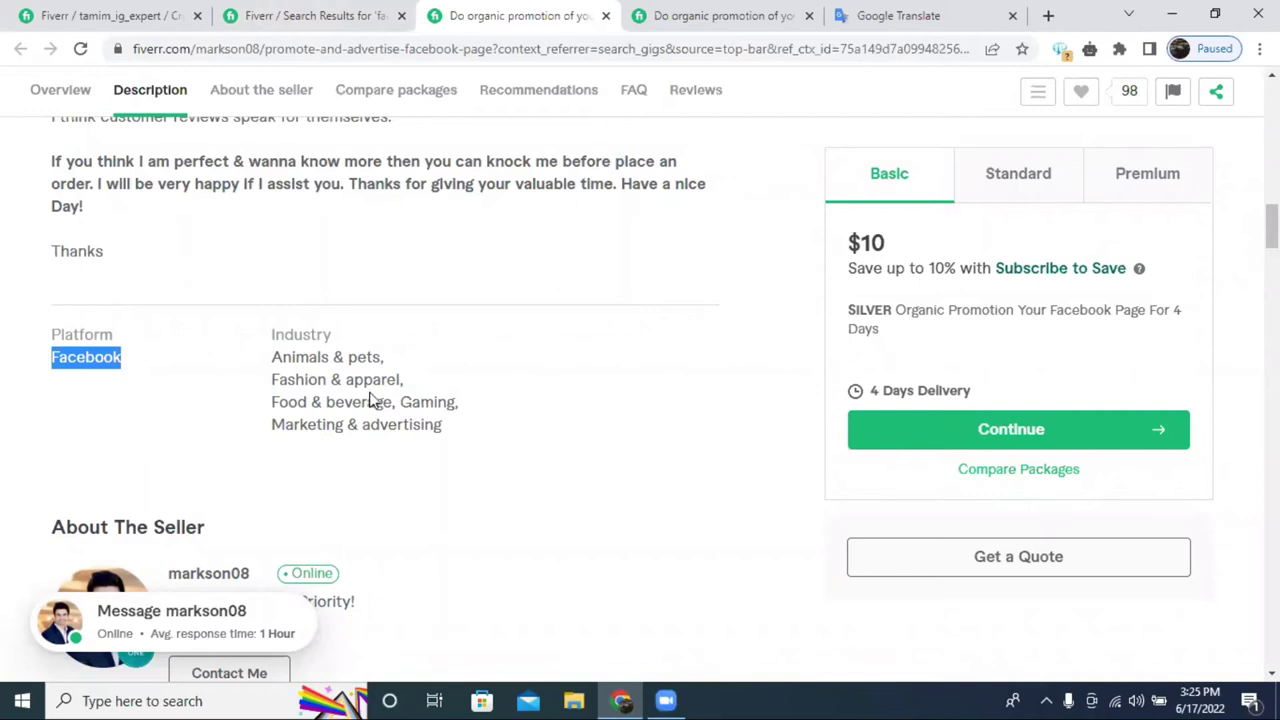
left_click(275, 13)
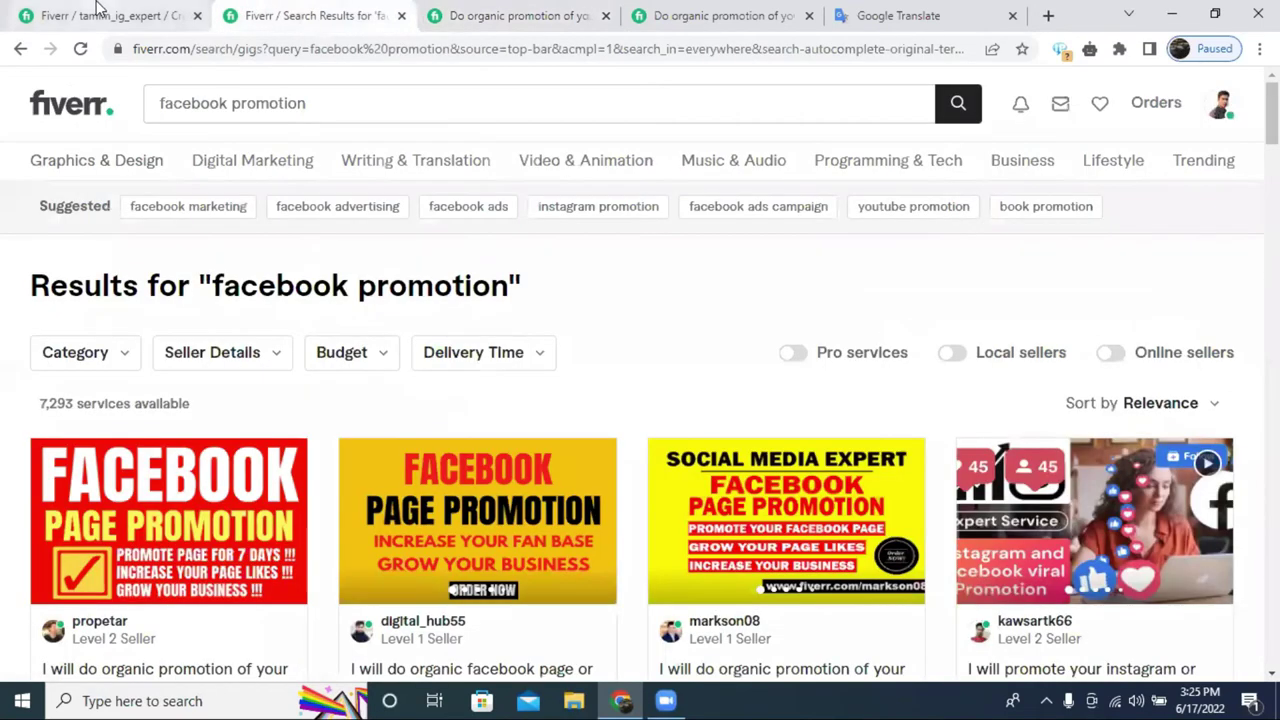
left_click(100, 14)
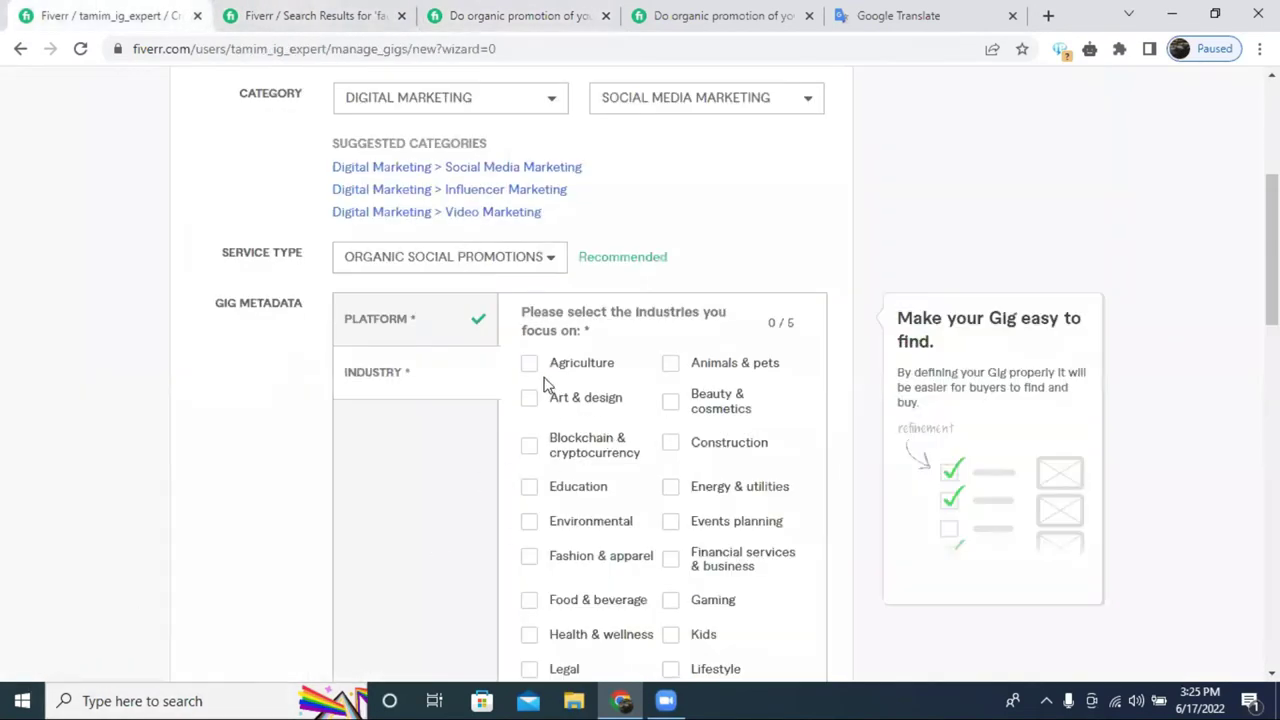
Select Fashion & apparel and Real estate as industries the Gig focuses on.
scroll(652, 424, "down", 1)
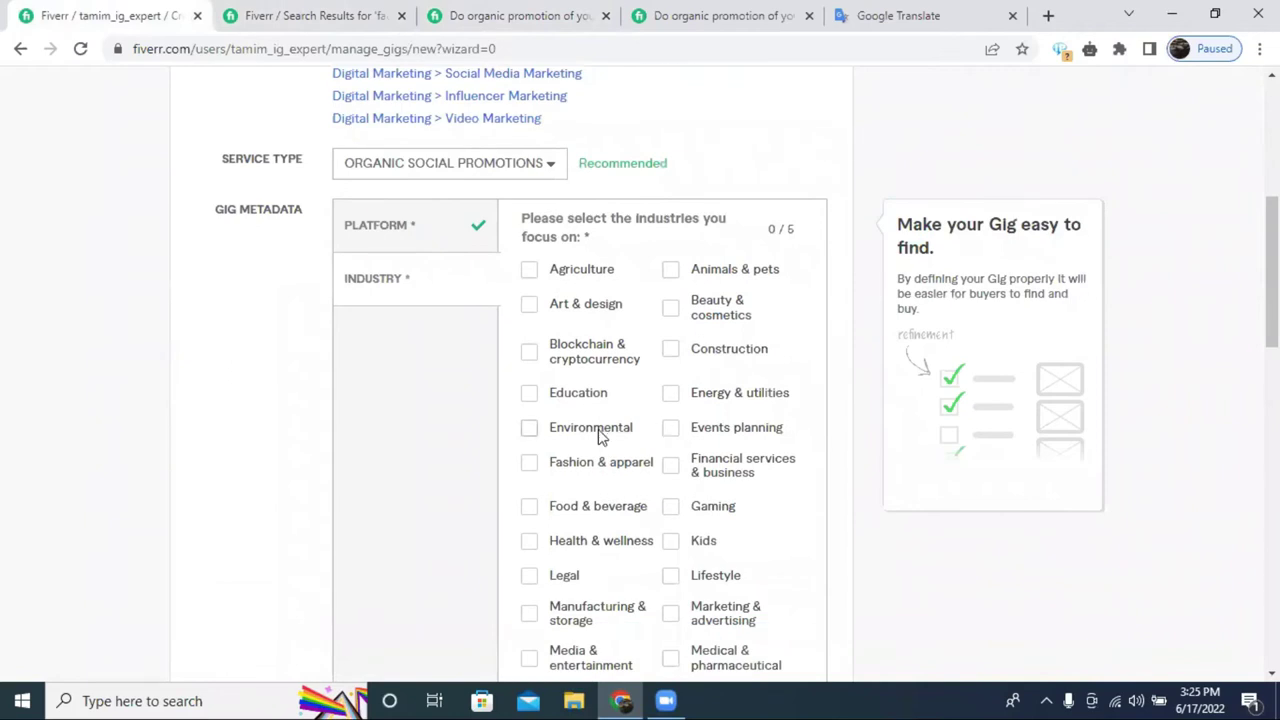
scroll(598, 431, "down", 1)
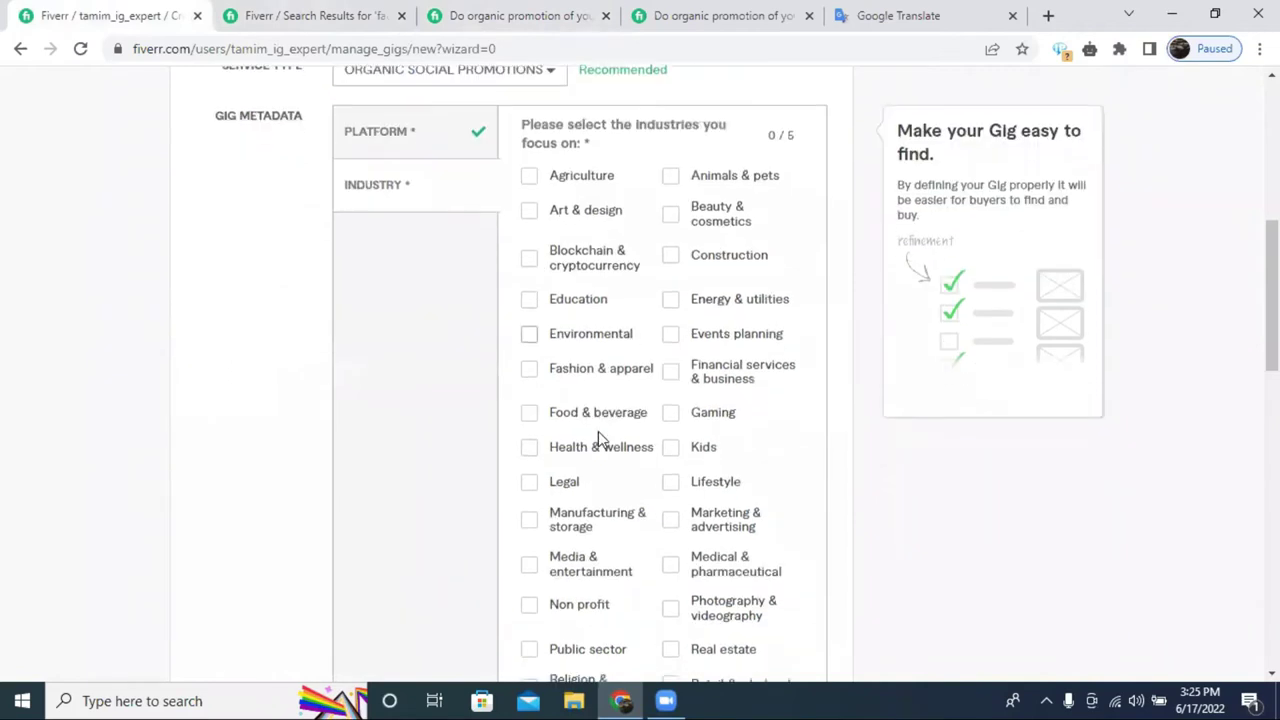
left_click(530, 370)
scroll(735, 467, "down", 1)
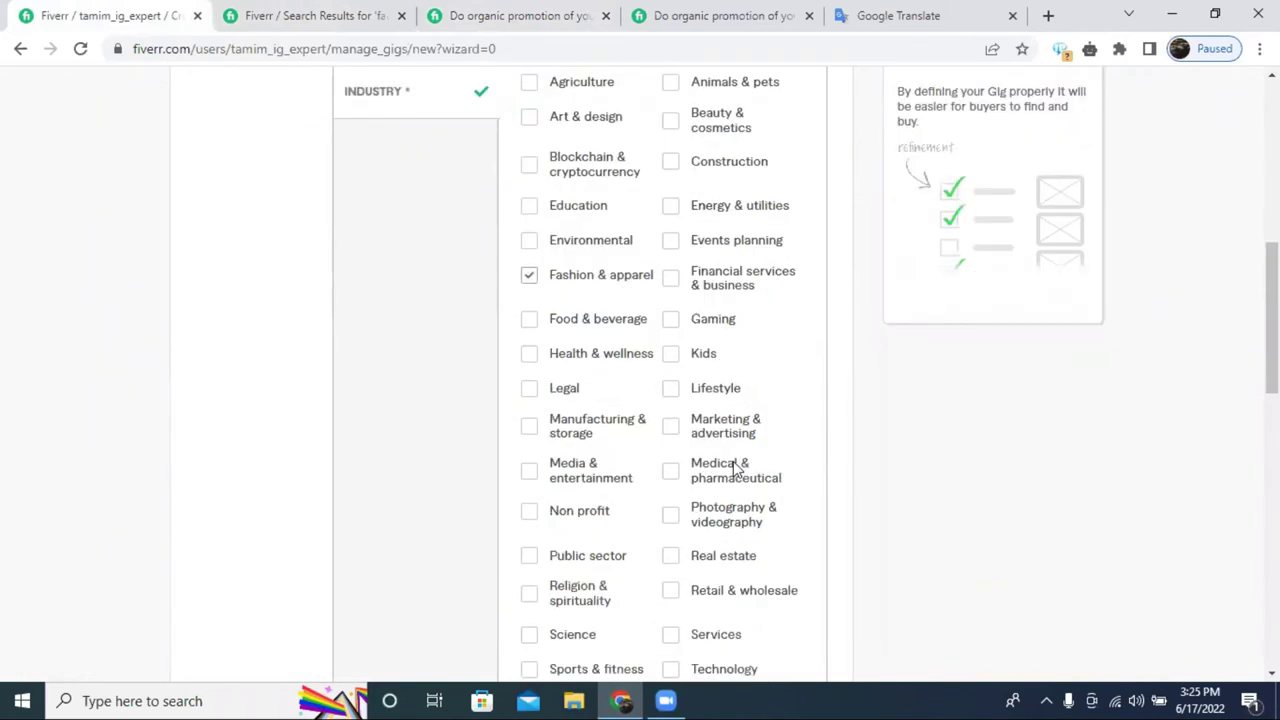
left_click(670, 557)
scroll(680, 491, "down", 1)
scroll(683, 488, "down", 1)
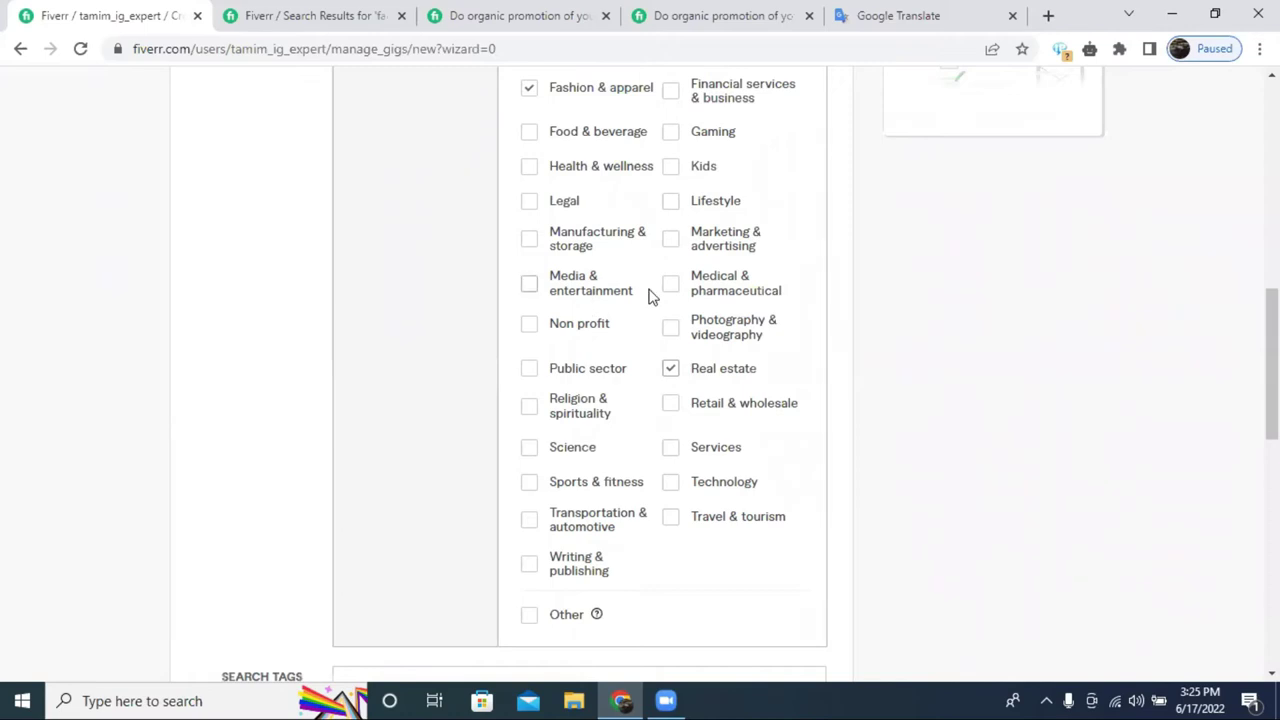
Add Beauty & cosmetics, Animals & pets and Media & entertainment to the Gig's industries.
scroll(648, 295, "up", 2)
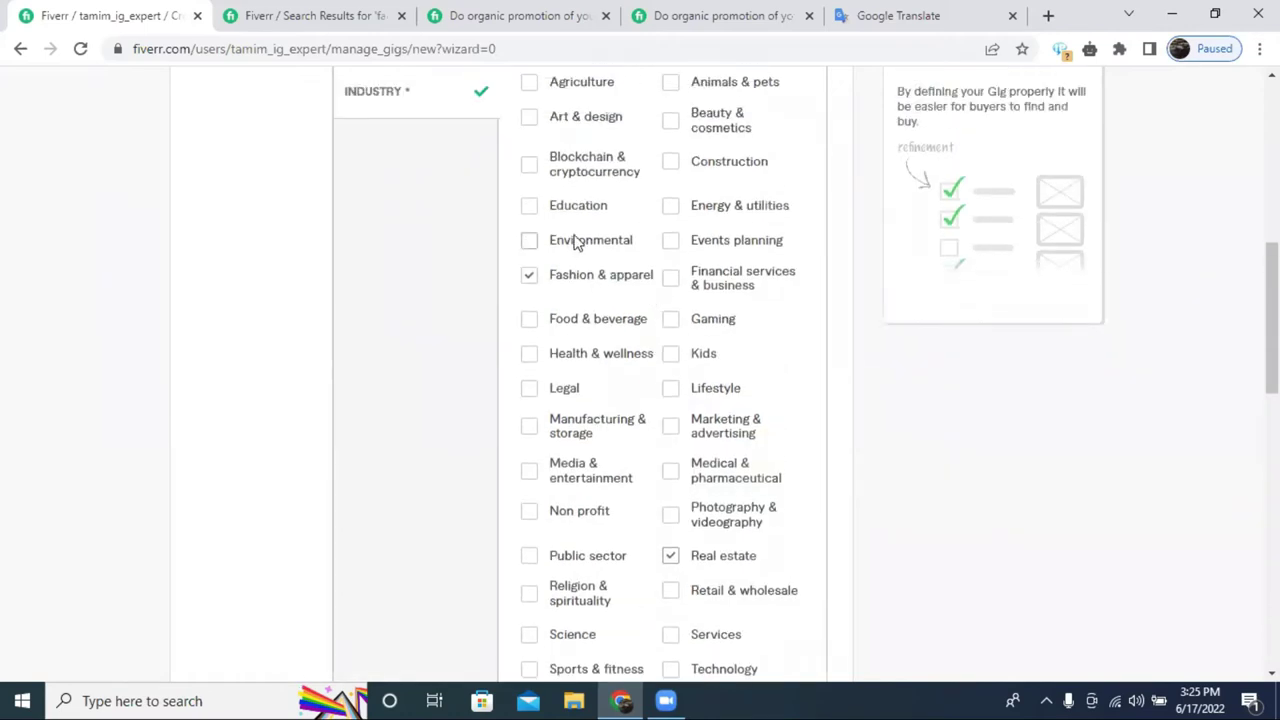
scroll(705, 220, "up", 1)
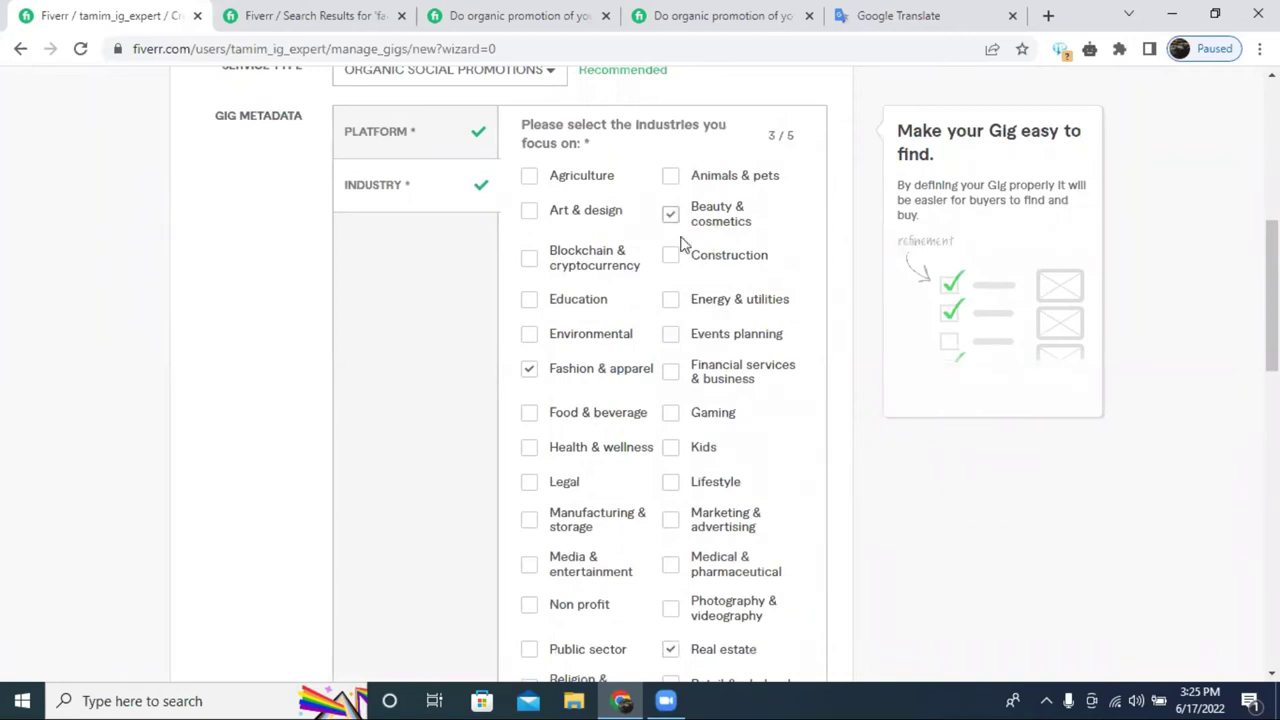
left_click(668, 176)
scroll(723, 443, "down", 1)
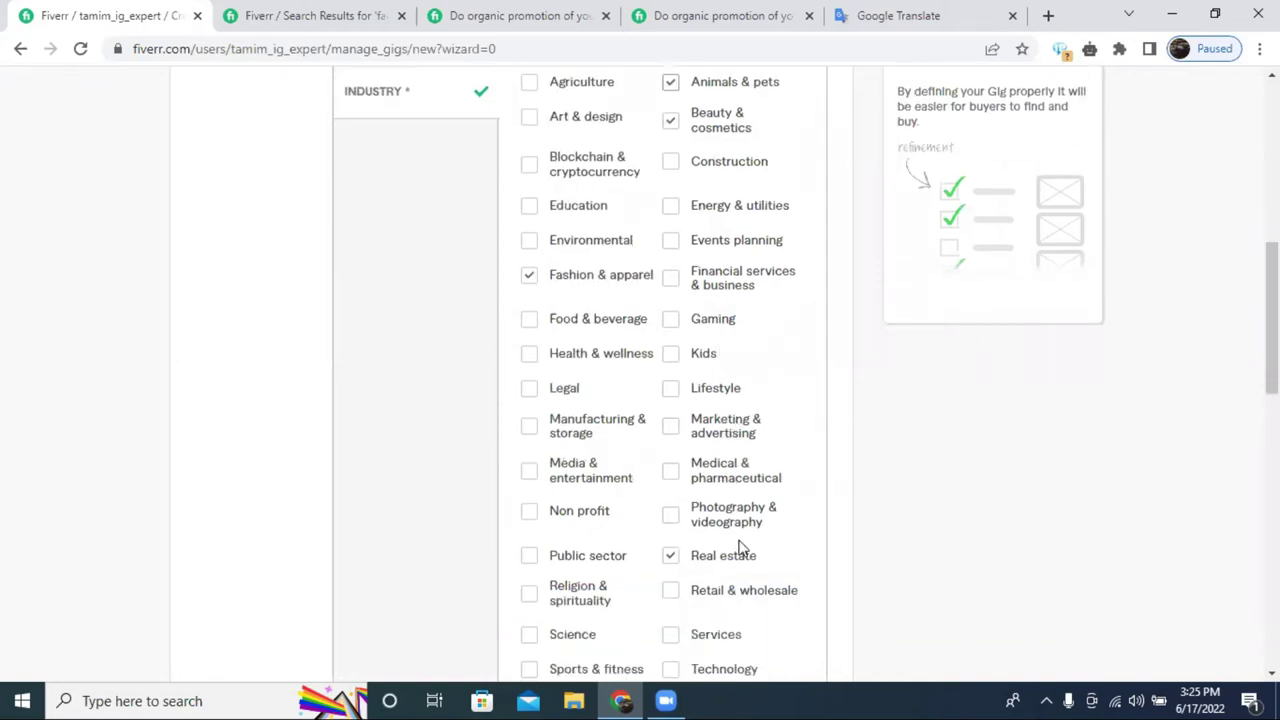
scroll(740, 543, "down", 2)
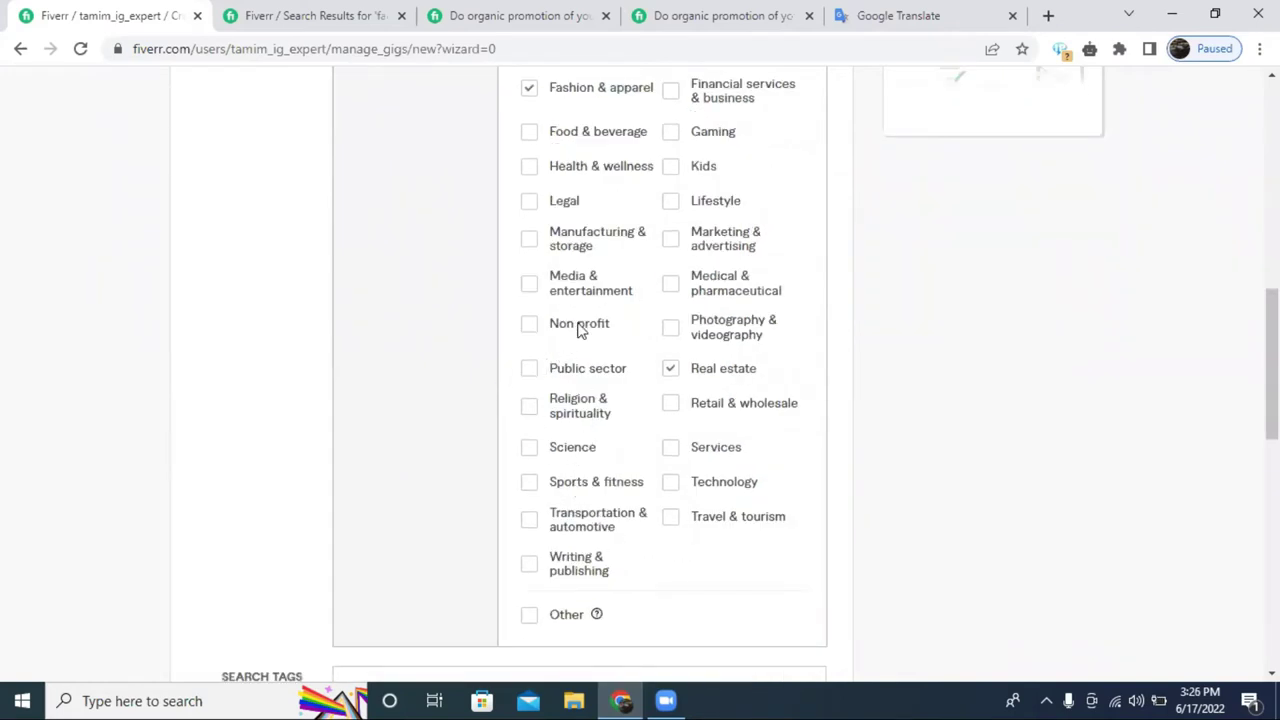
left_click(530, 286)
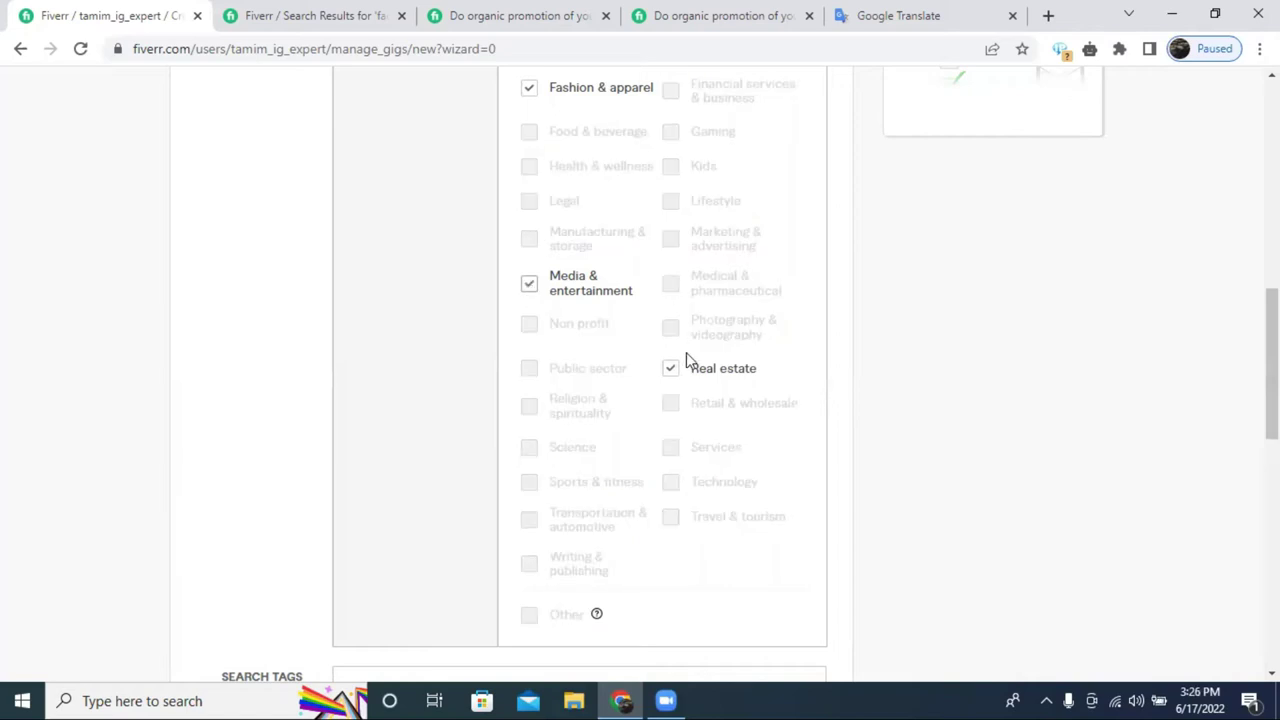
Review the suggested terms for the "facebook promotion" search as ideas for the Gig's search tags.
scroll(686, 360, "down", 3)
left_click(440, 408)
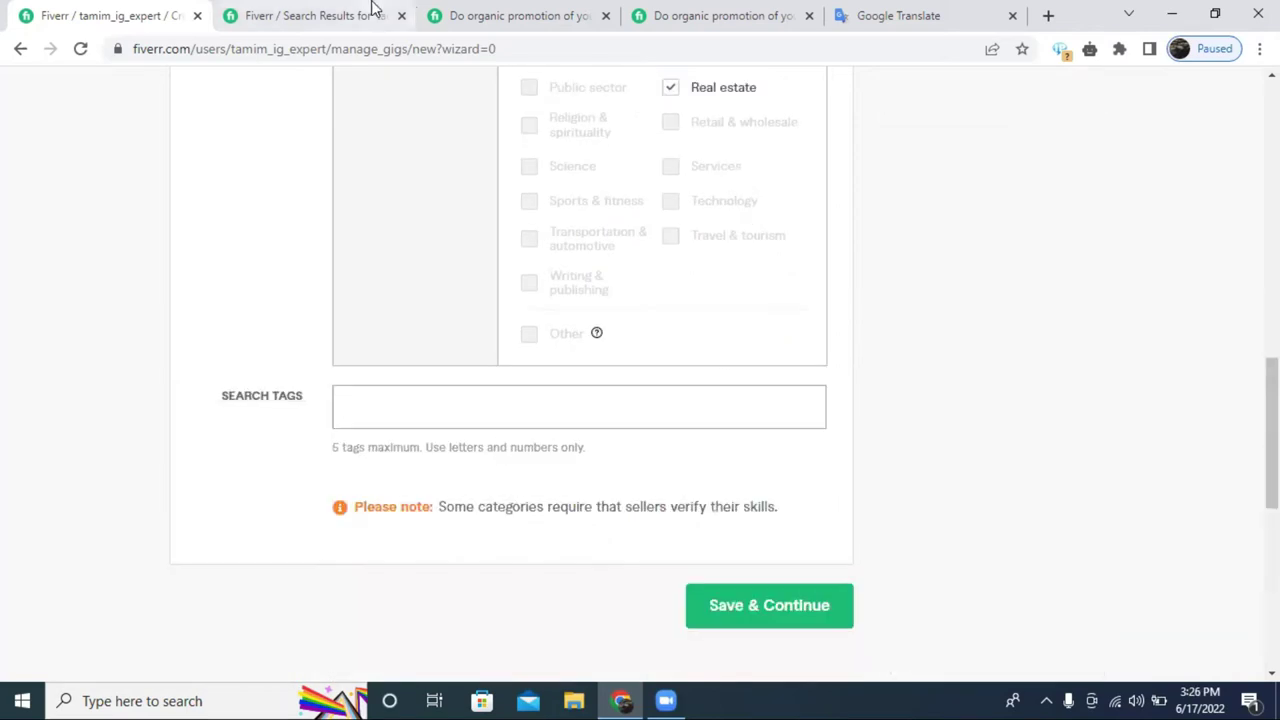
left_click(372, 12)
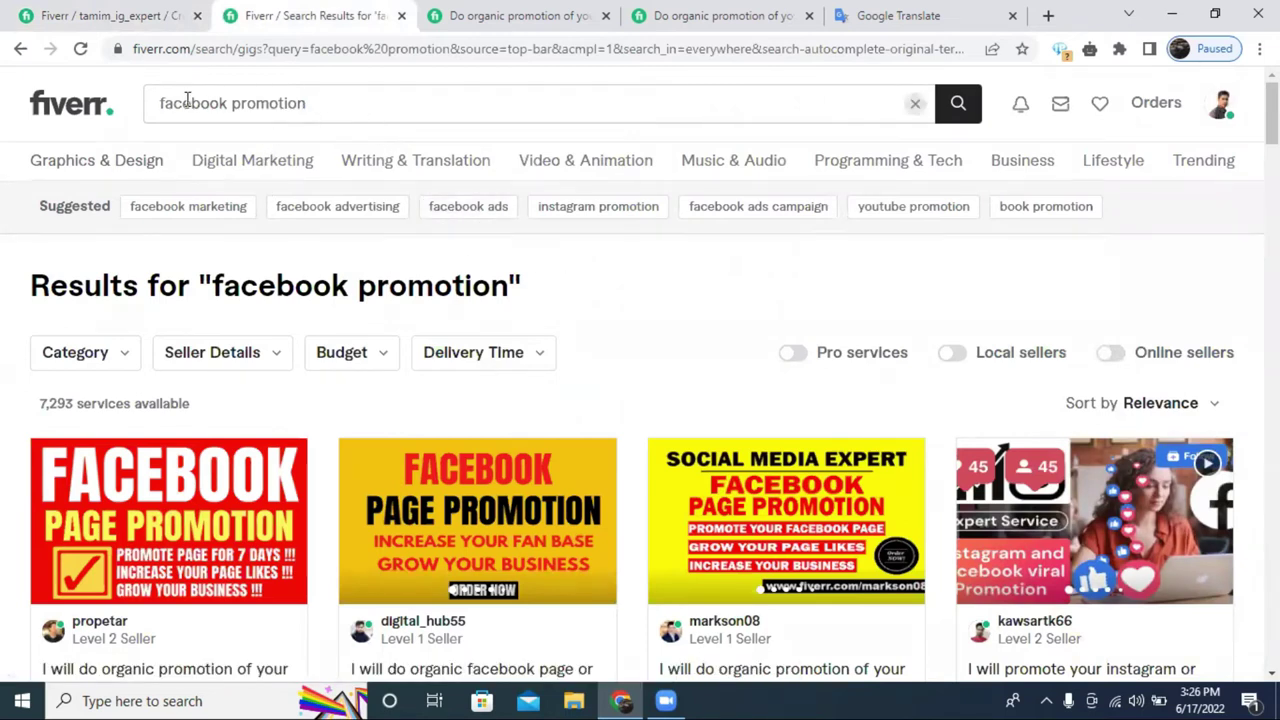
left_click(273, 110)
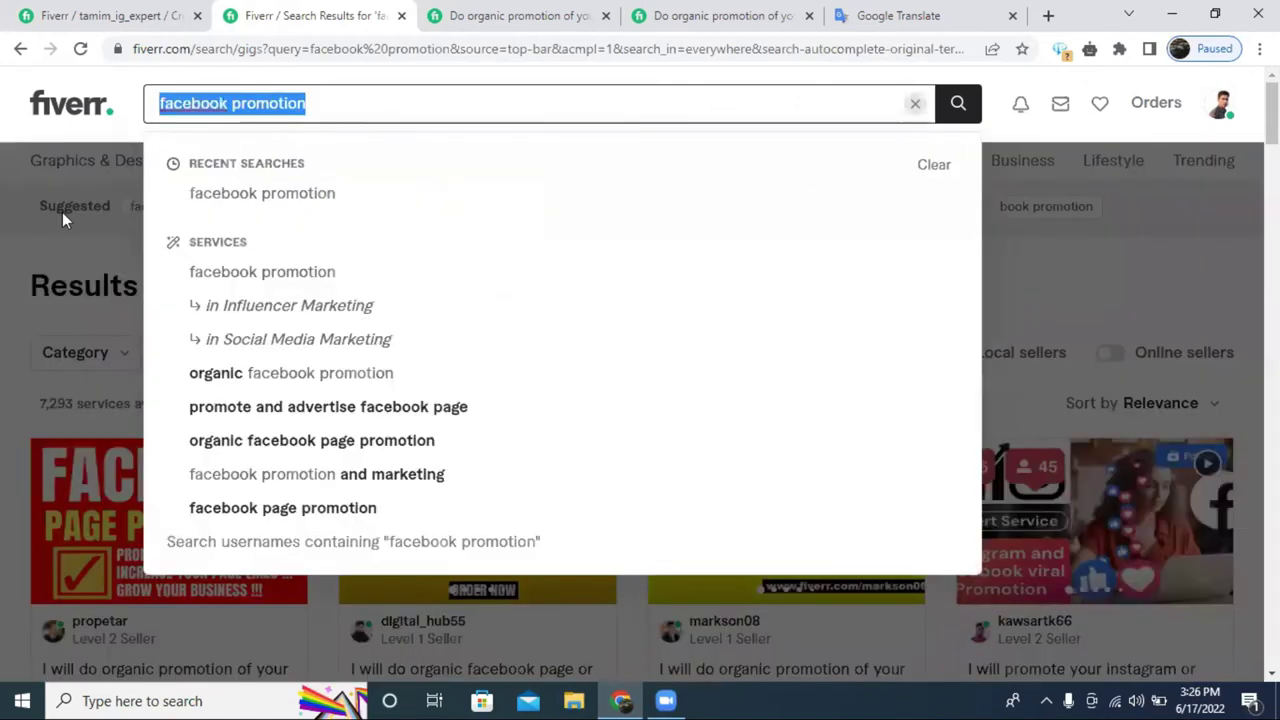
left_click(17, 234)
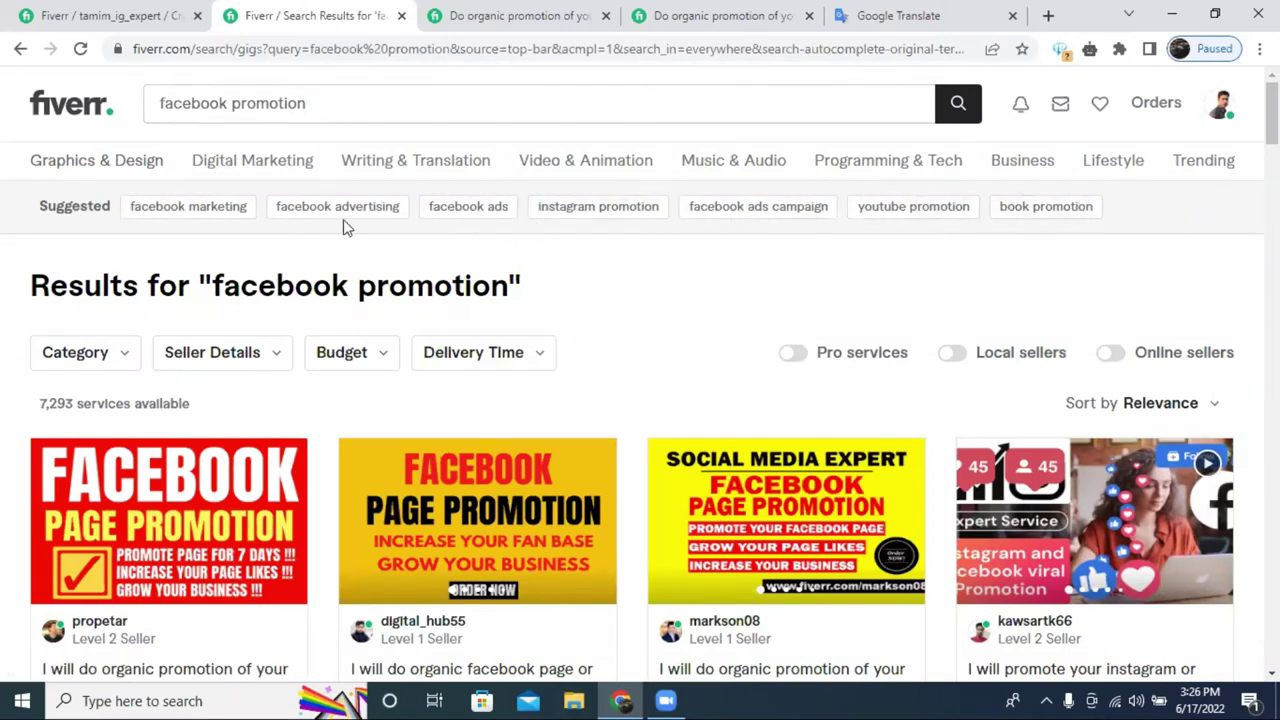
left_click(90, 15)
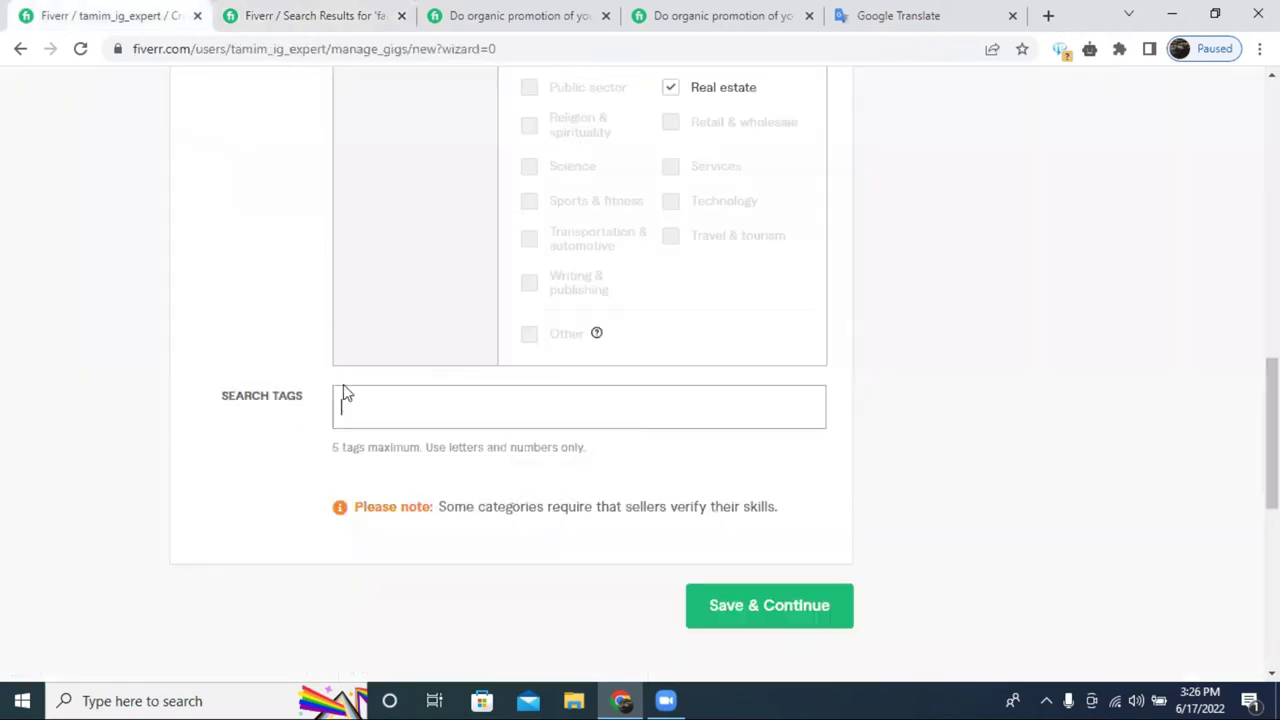
Examine the related tags on both existing Facebook promotion Gigs and close the second Gig's page.
left_click(300, 15)
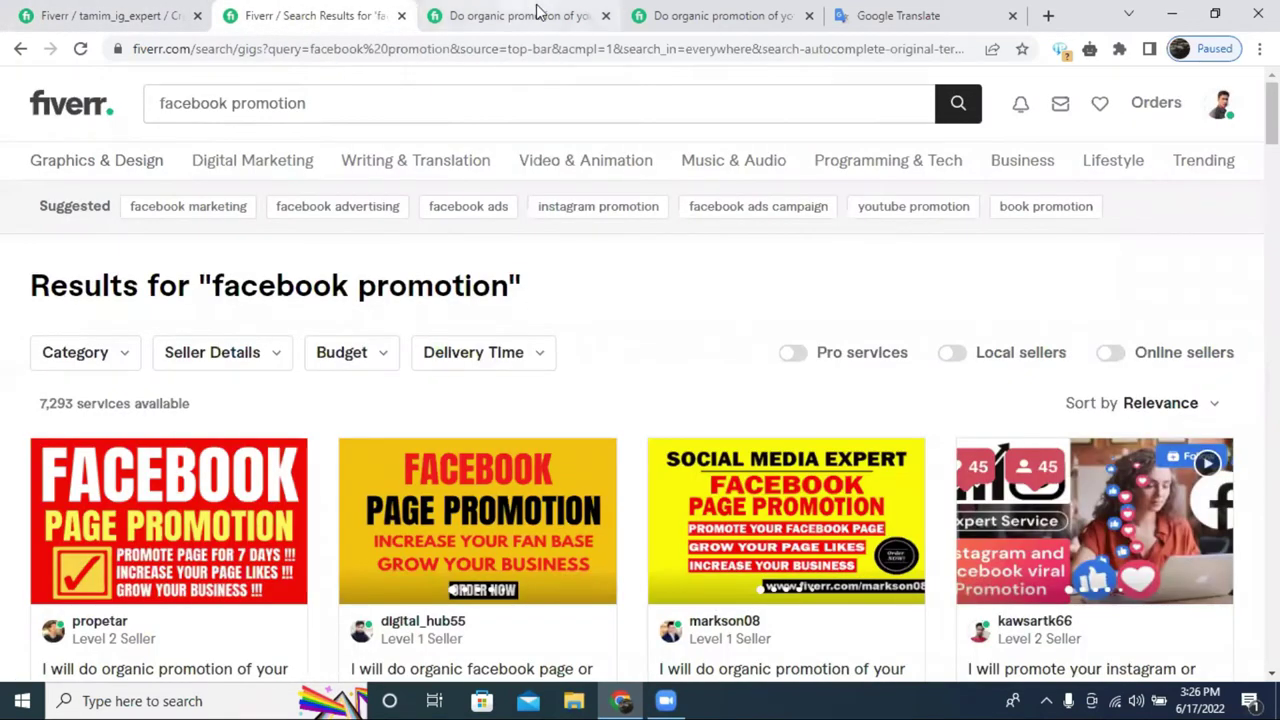
left_click(520, 15)
scroll(533, 385, "down", 10)
scroll(533, 388, "down", 20)
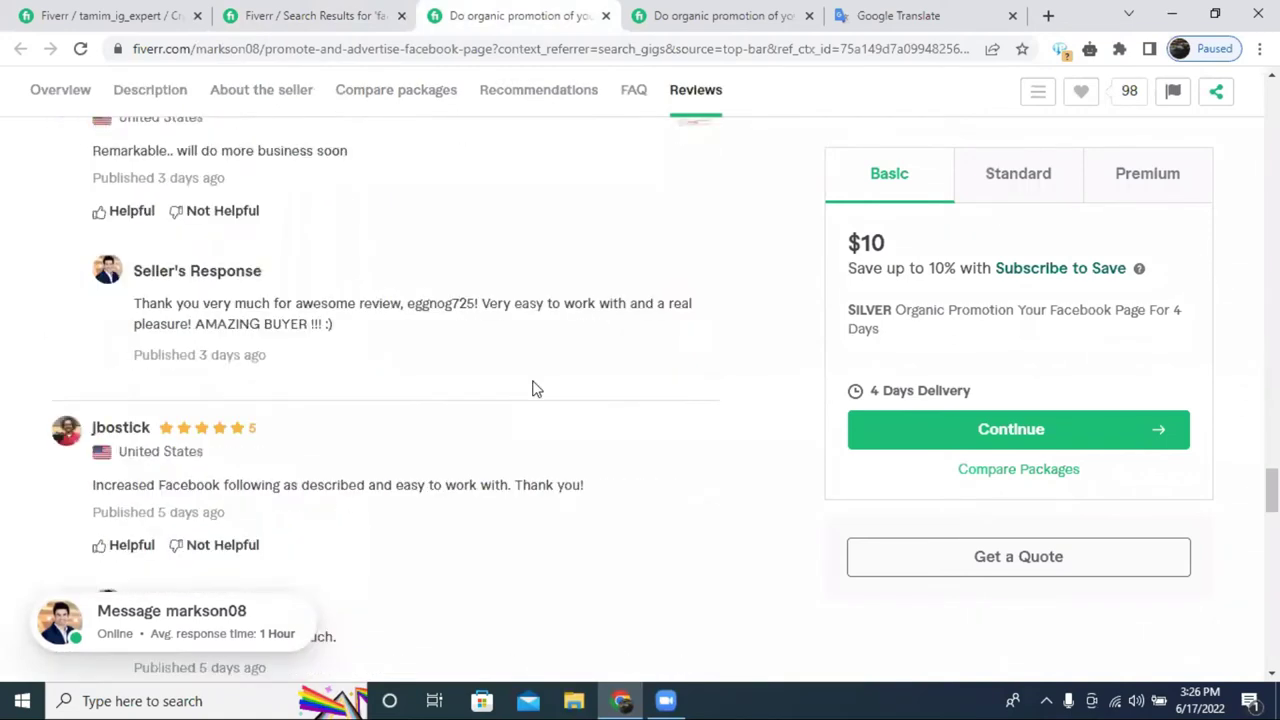
scroll(533, 388, "down", 8)
scroll(429, 386, "up", 3)
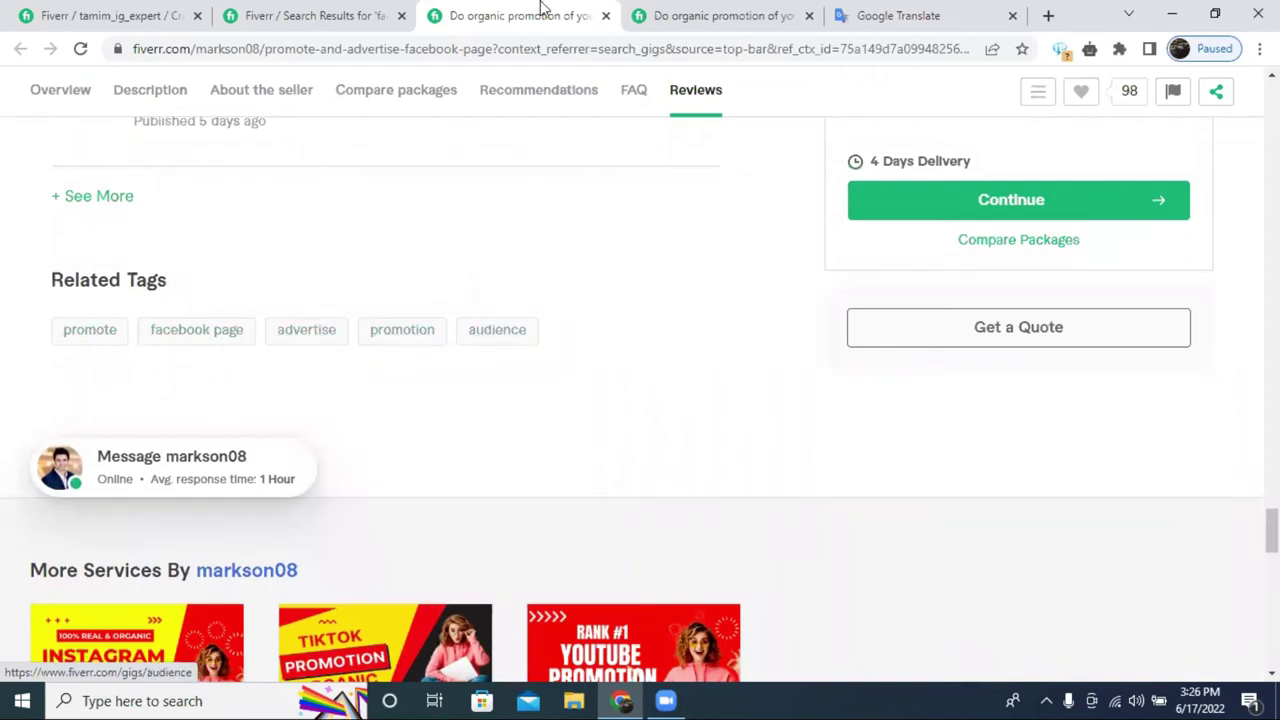
left_click(694, 12)
scroll(600, 342, "down", 10)
scroll(610, 344, "down", 15)
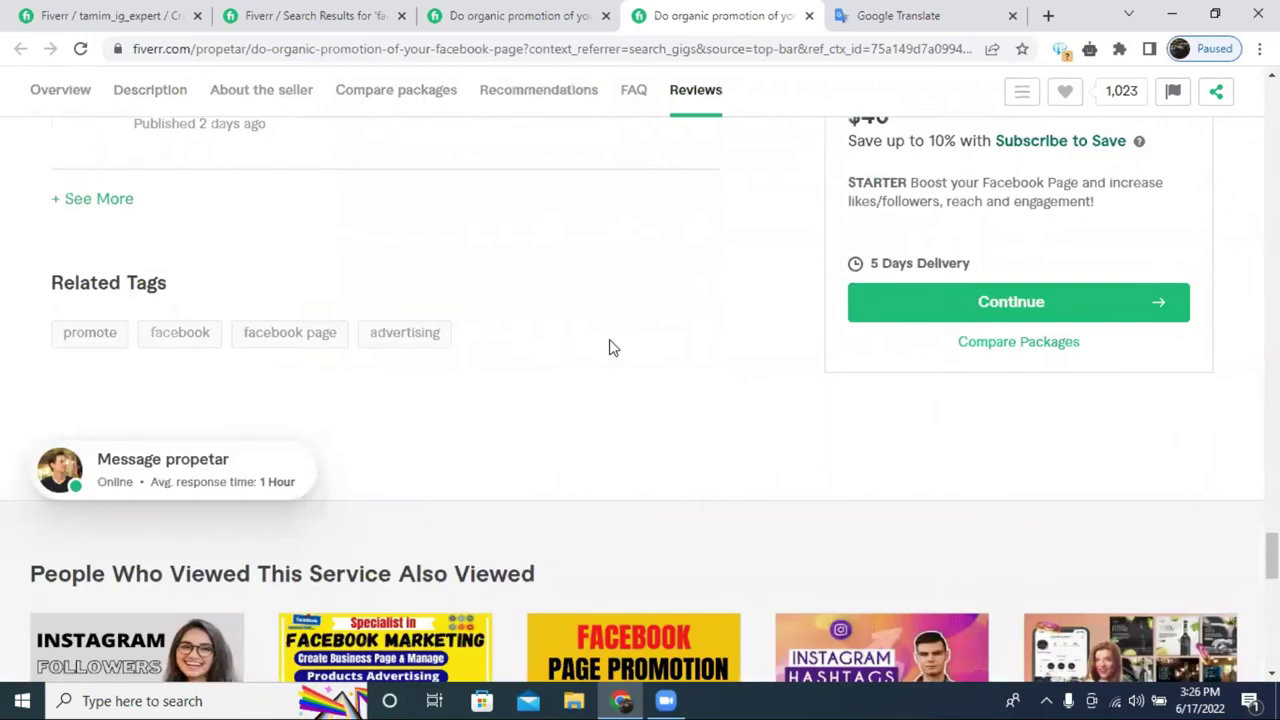
scroll(610, 345, "up", 1)
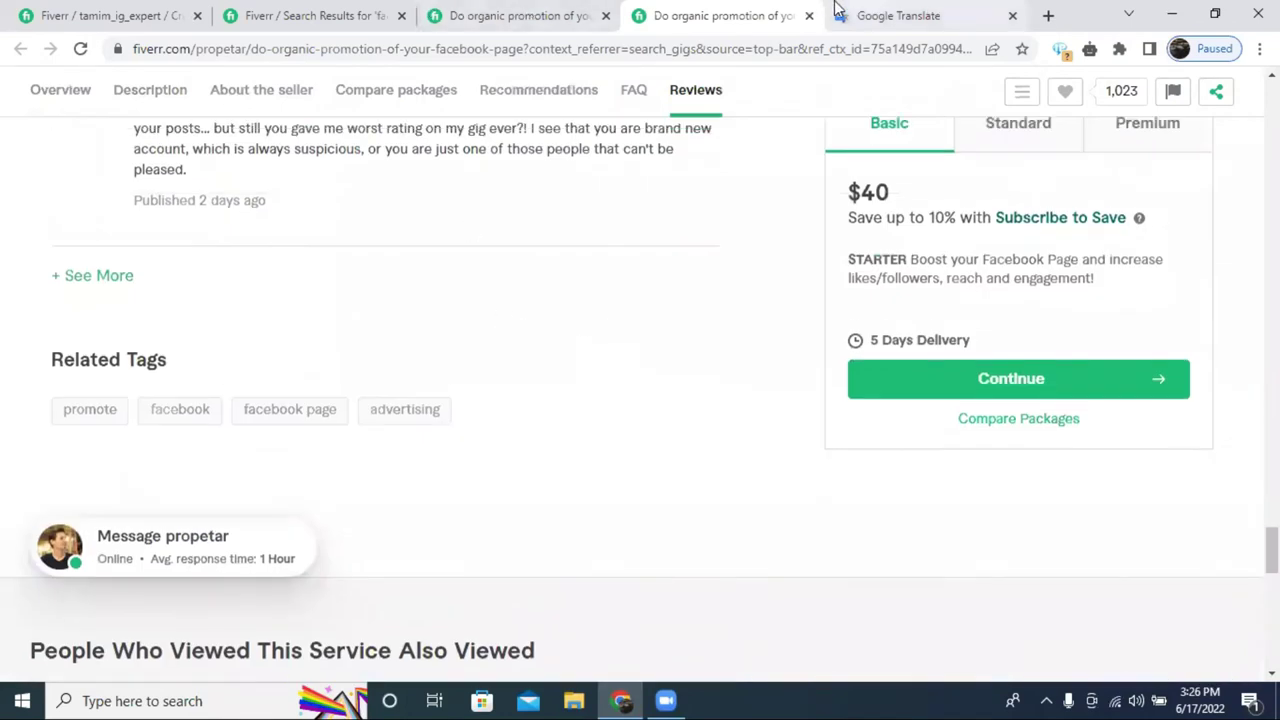
key("ctrl+w")
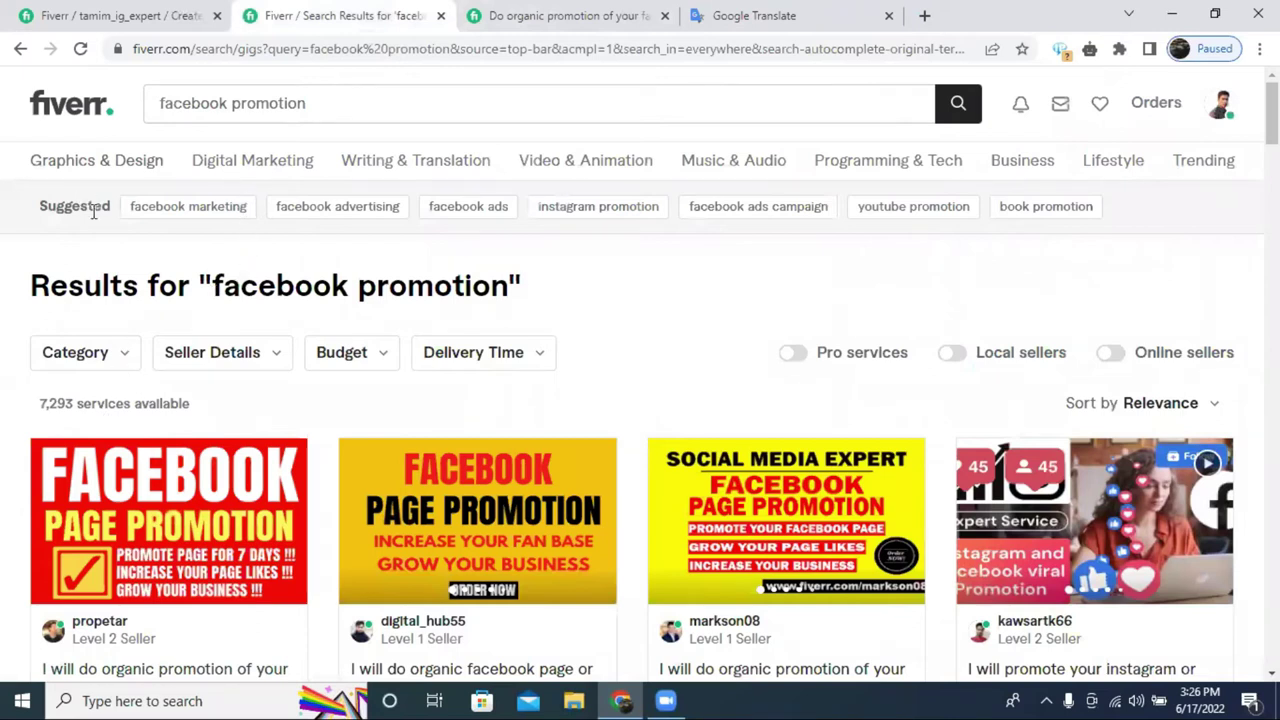
Copy the suggested term "facebook marketing" from the search results and add it as a search tag in the new Gig.
left_click_drag(249, 209, 129, 207)
key("ctrl+c")
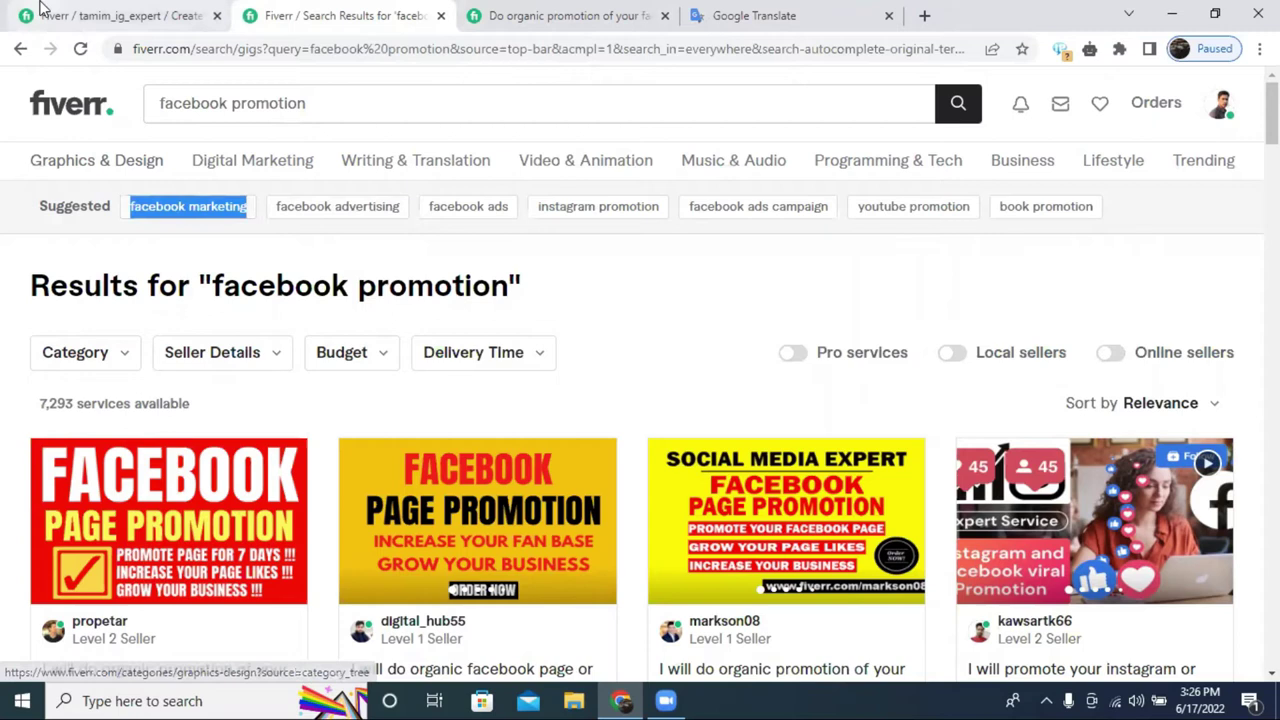
left_click(40, 15)
left_click(383, 424)
key("ctrl+v")
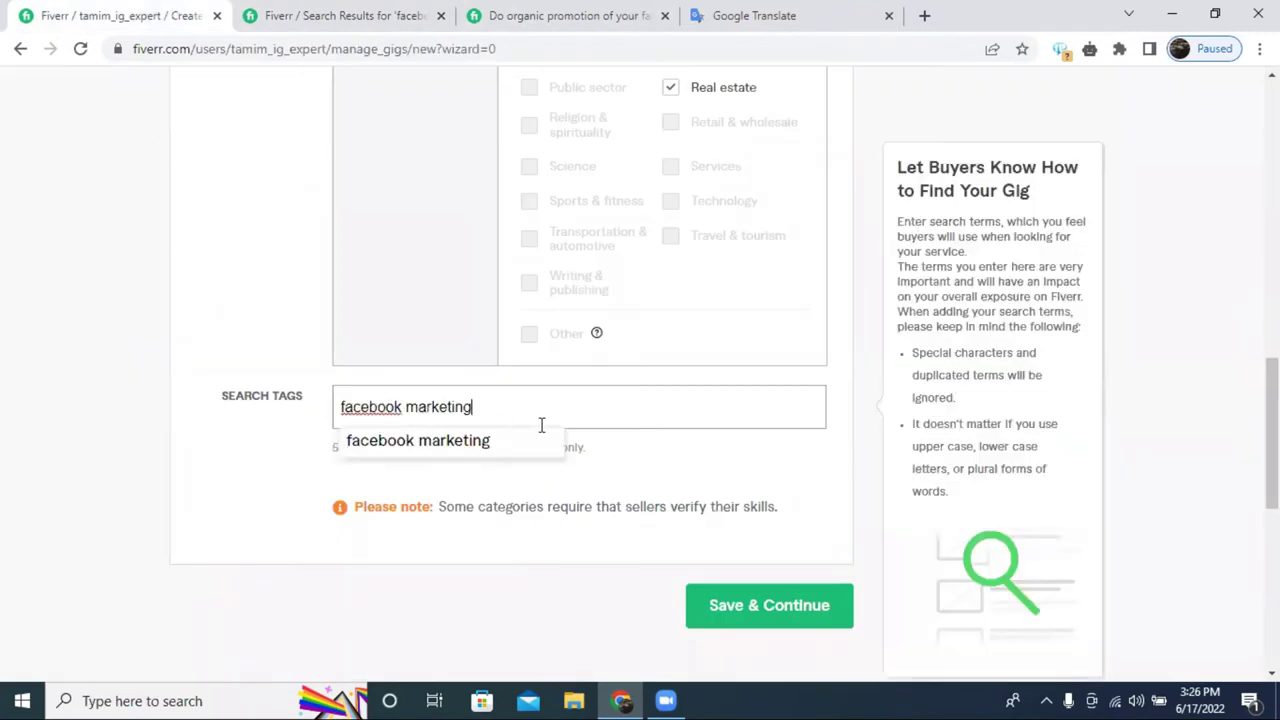
left_click(450, 442)
Copy the suggested term "facebook advertising" from the search results and add it as a search tag in the new Gig.
left_click(360, 15)
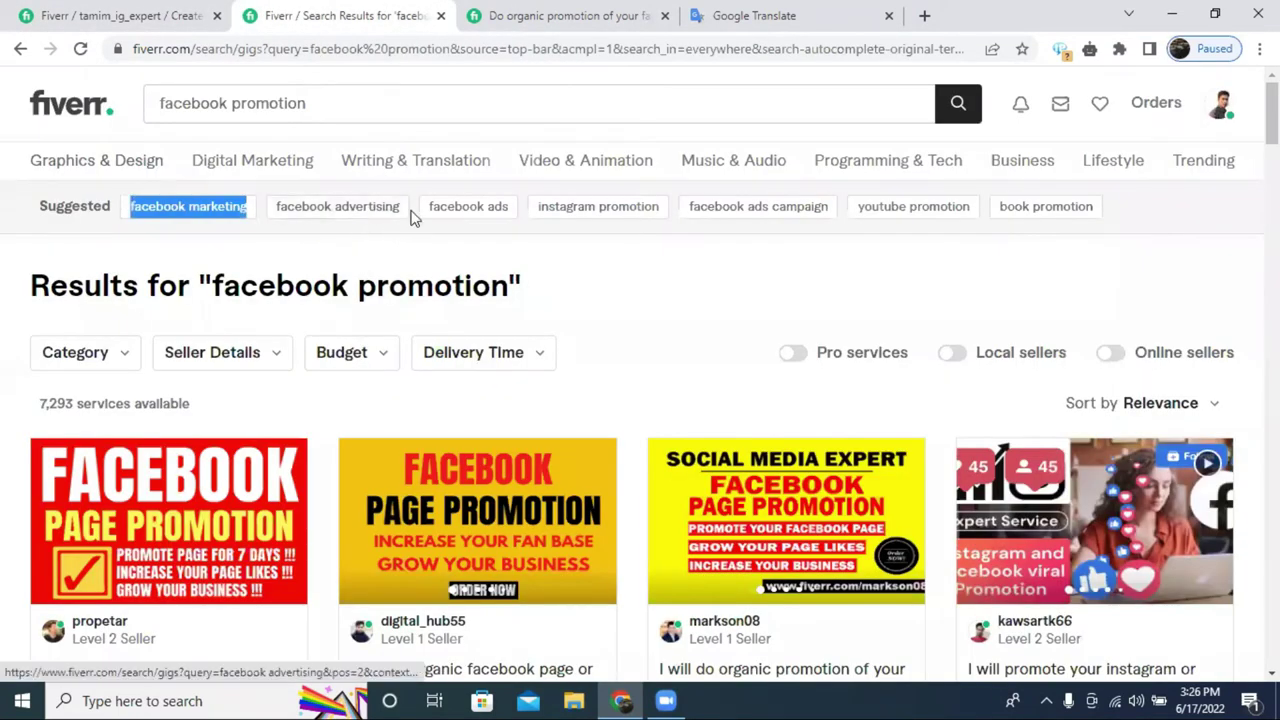
left_click_drag(404, 207, 273, 208)
key("ctrl+c")
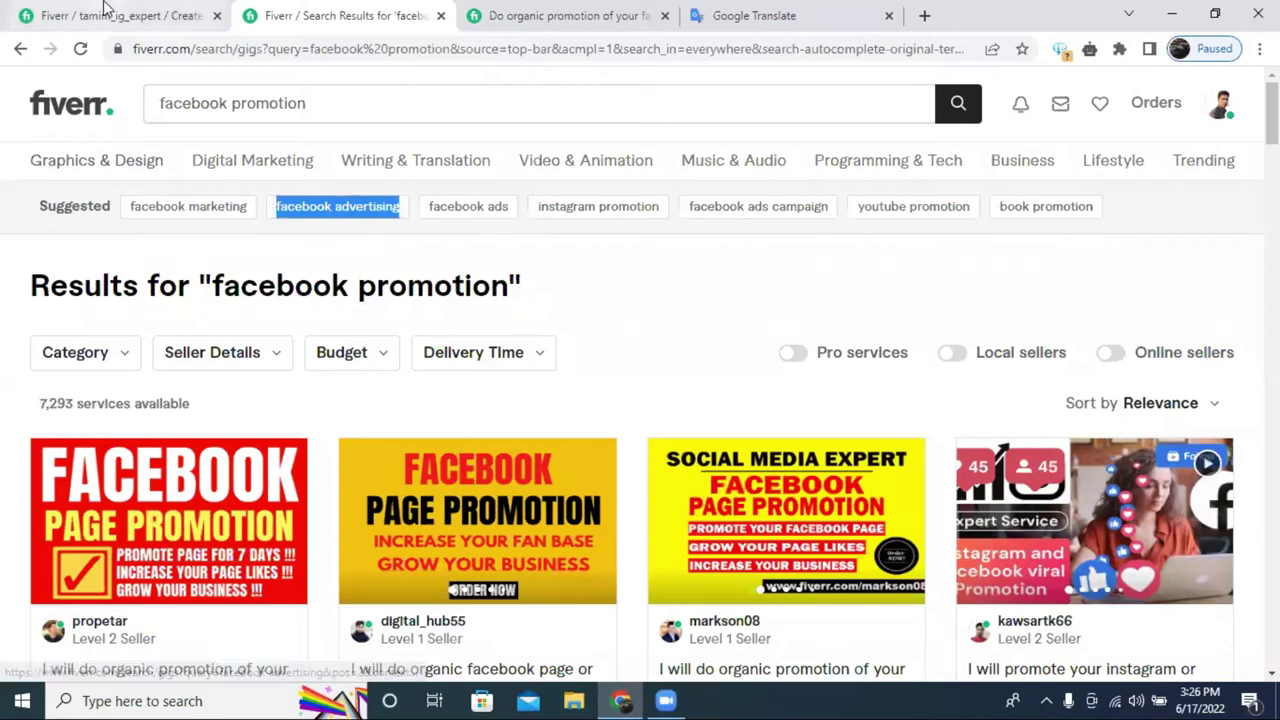
left_click(105, 12)
key("ctrl+v")
left_click(614, 440)
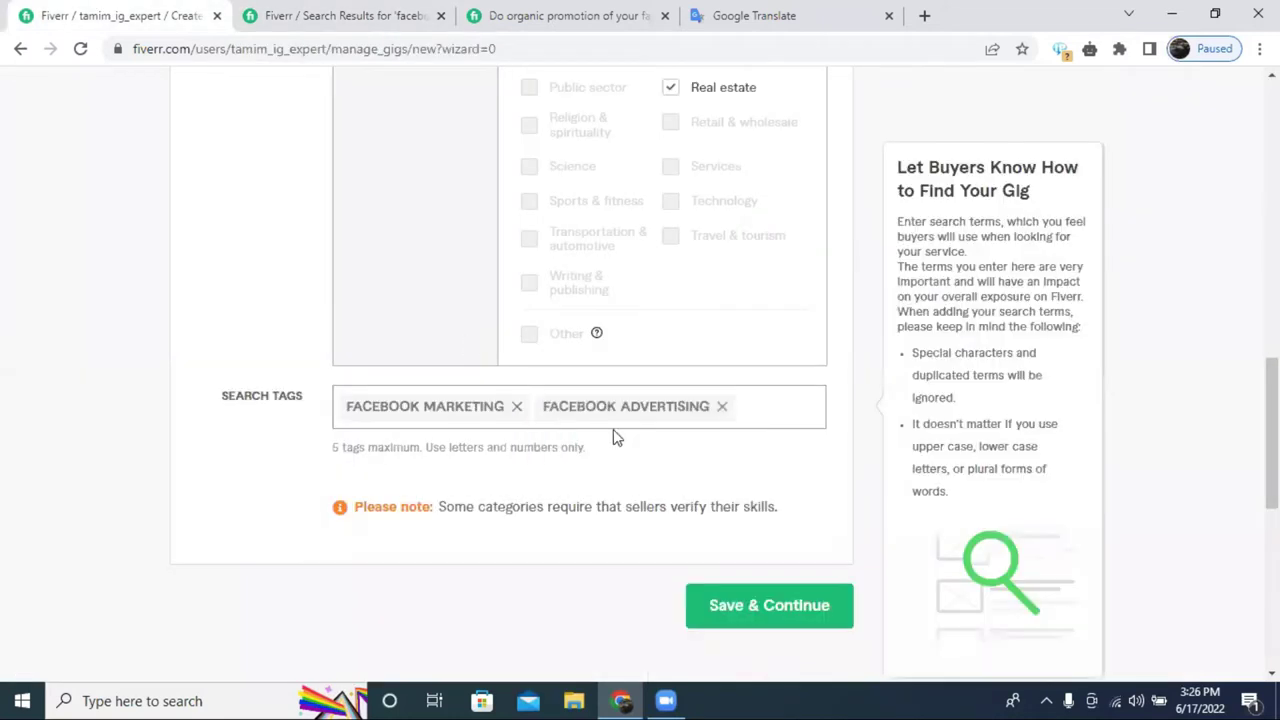
Open the "organic facebook page or group promotion" Gig from the search results and examine its related tags.
left_click(288, 12)
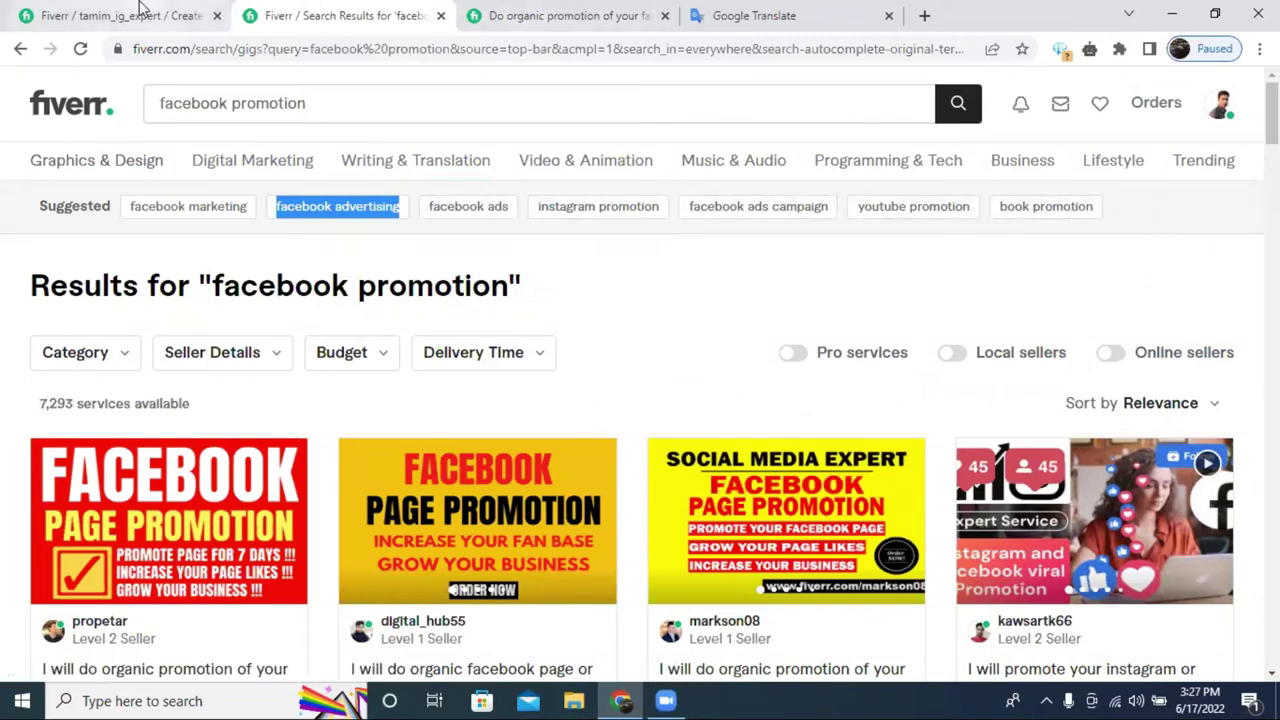
scroll(600, 420, "down", 4)
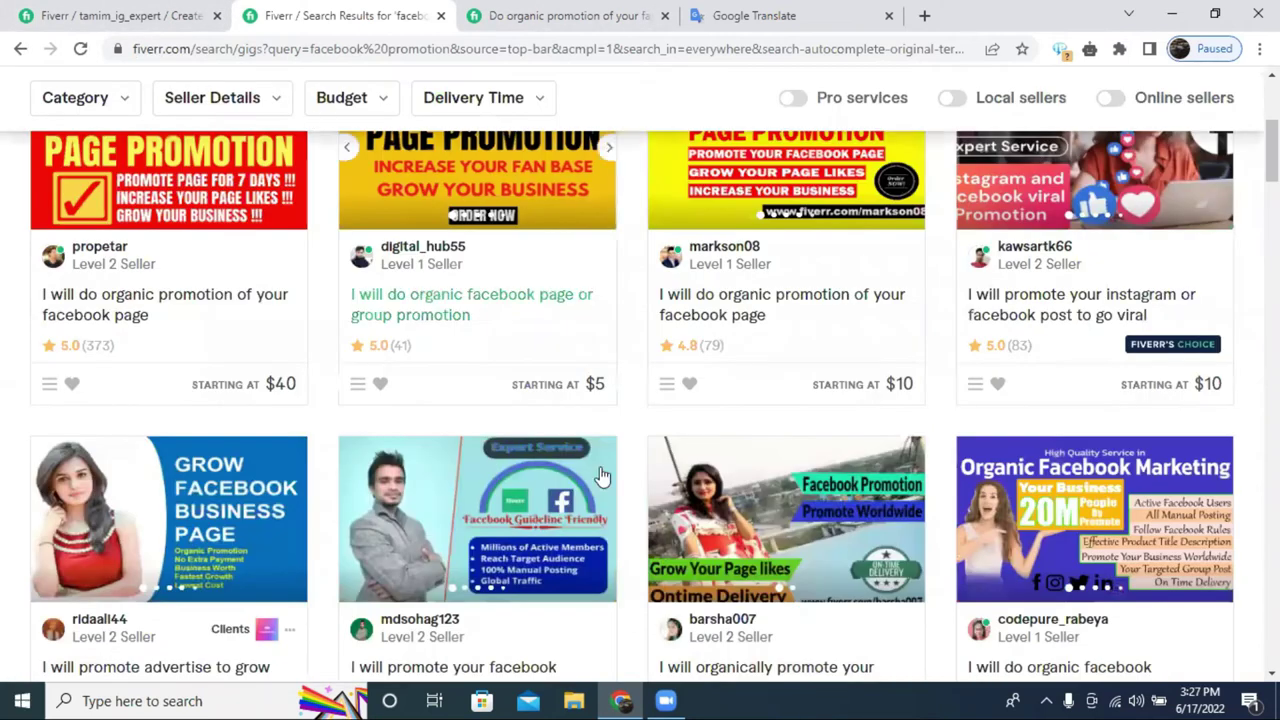
left_click(426, 324)
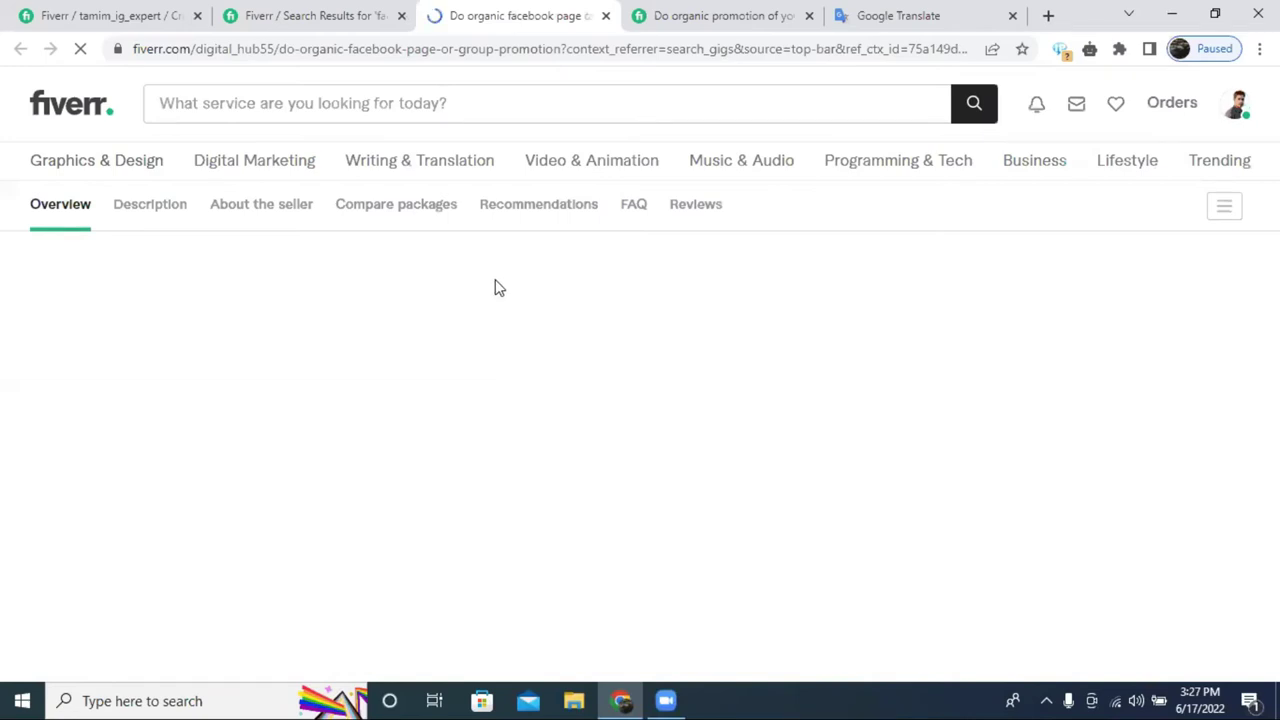
scroll(500, 295, "down", 15)
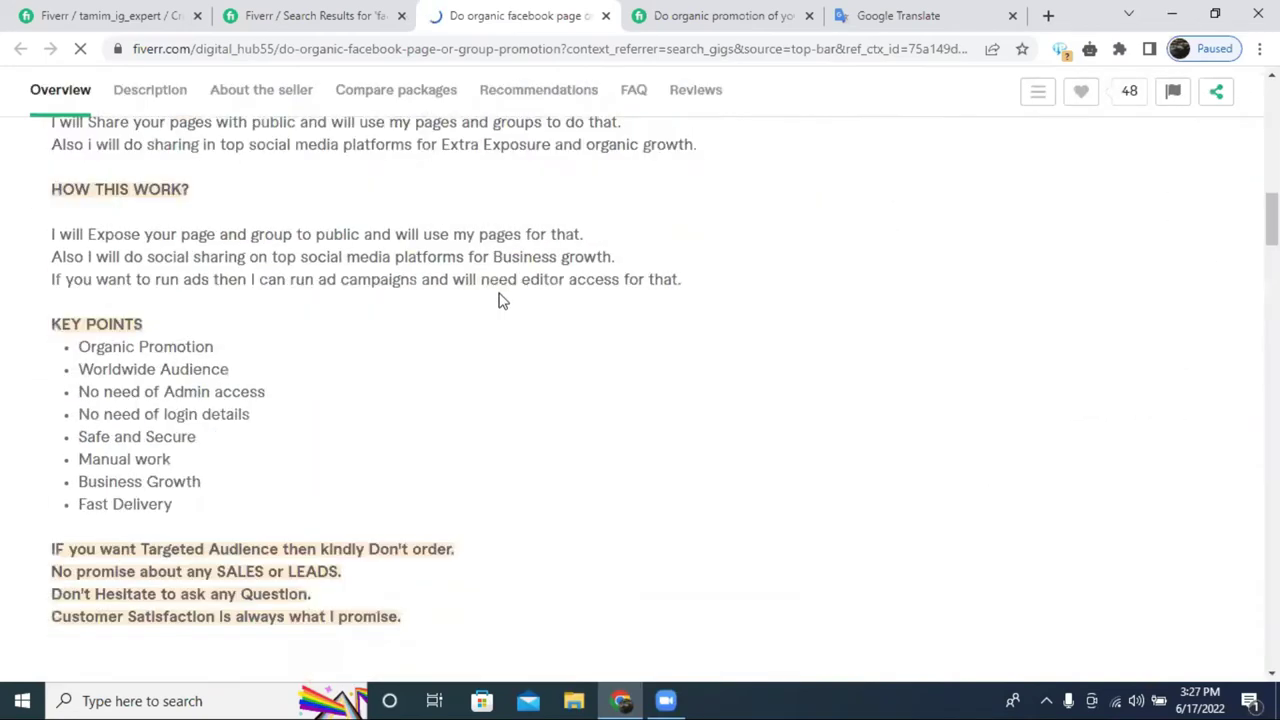
scroll(504, 302, "down", 20)
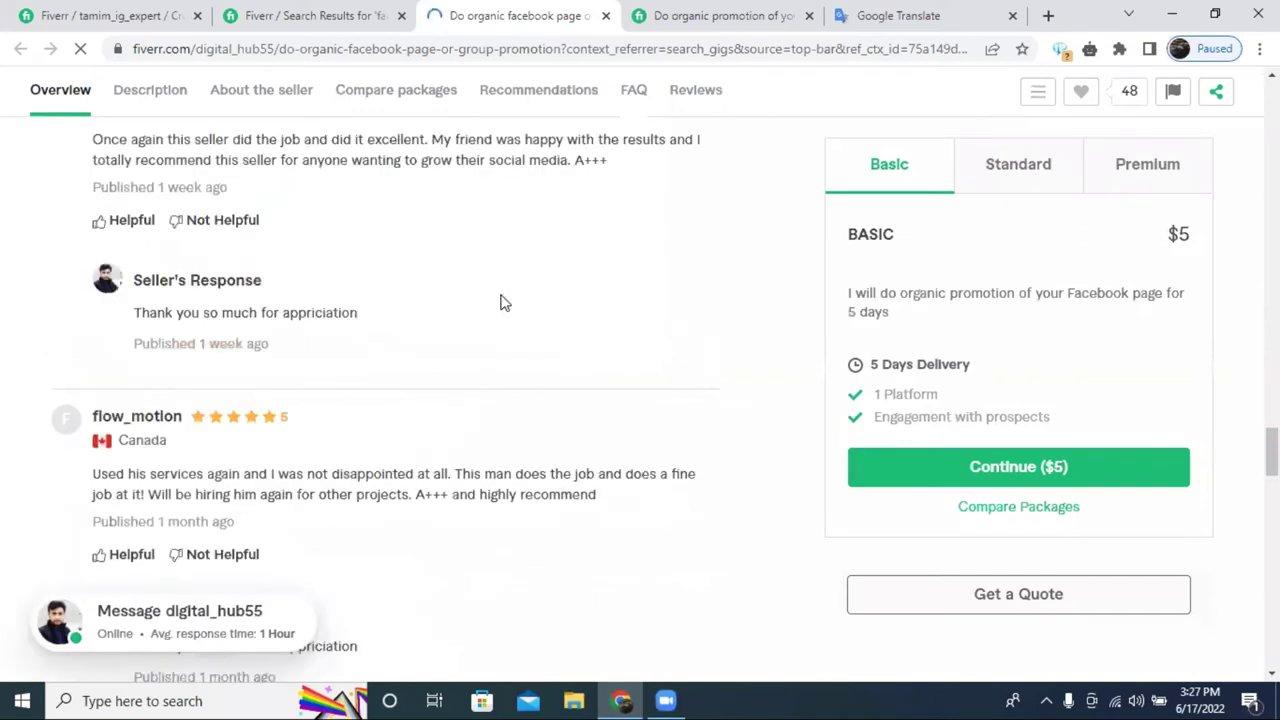
scroll(504, 300, "down", 5)
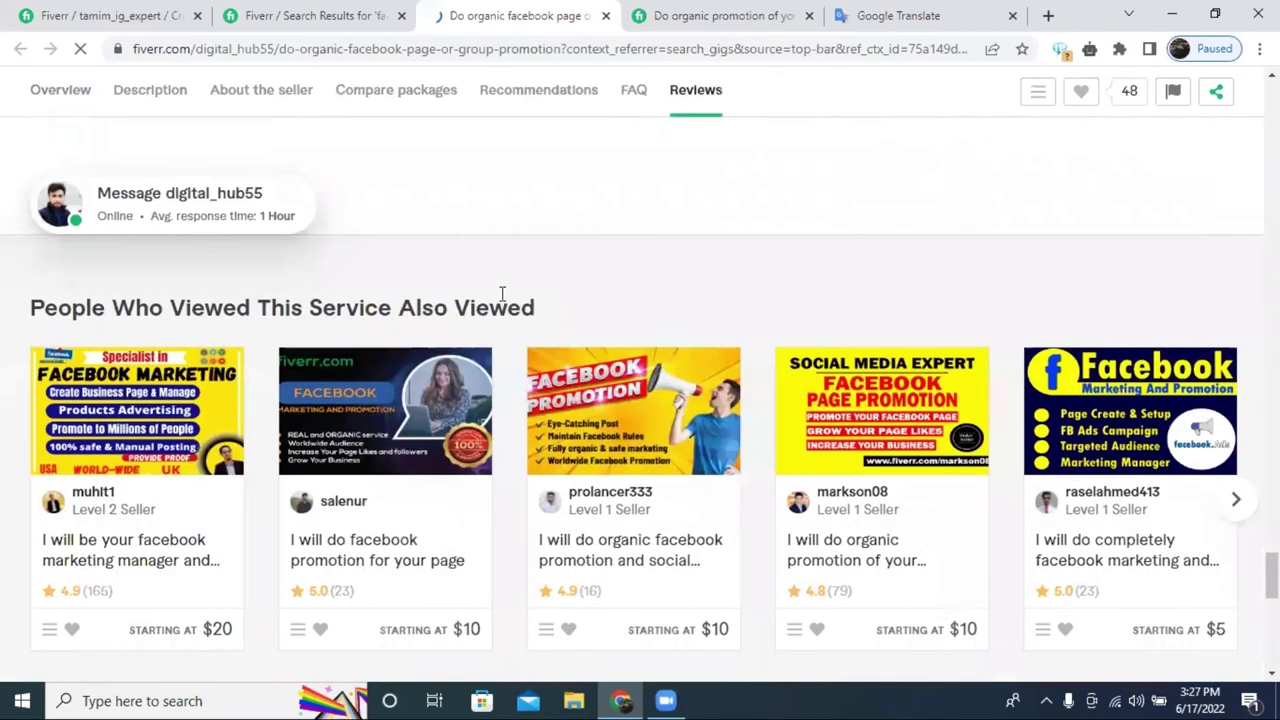
scroll(117, 469, "up", 4)
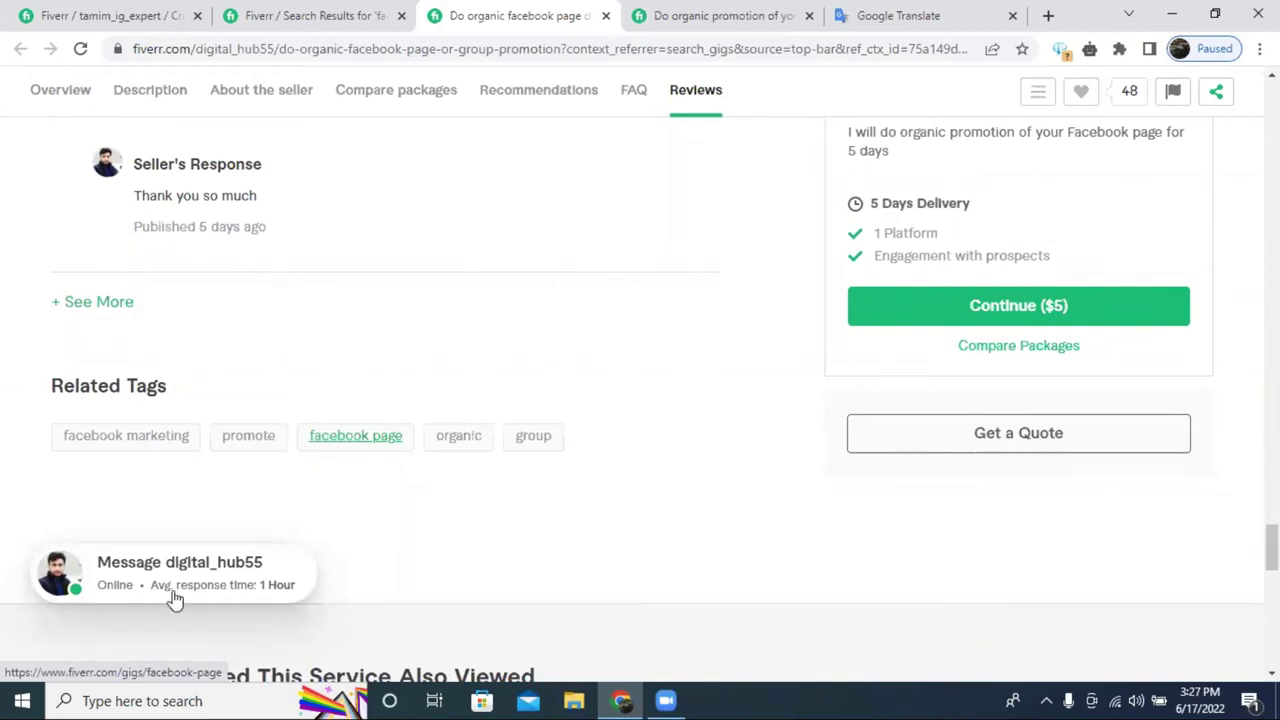
Copy the related tag "facebook page" from the opened Gig and add it to the new Gig's search tags.
left_click_drag(310, 434, 401, 432)
key("ctrl+c")
left_click(112, 12)
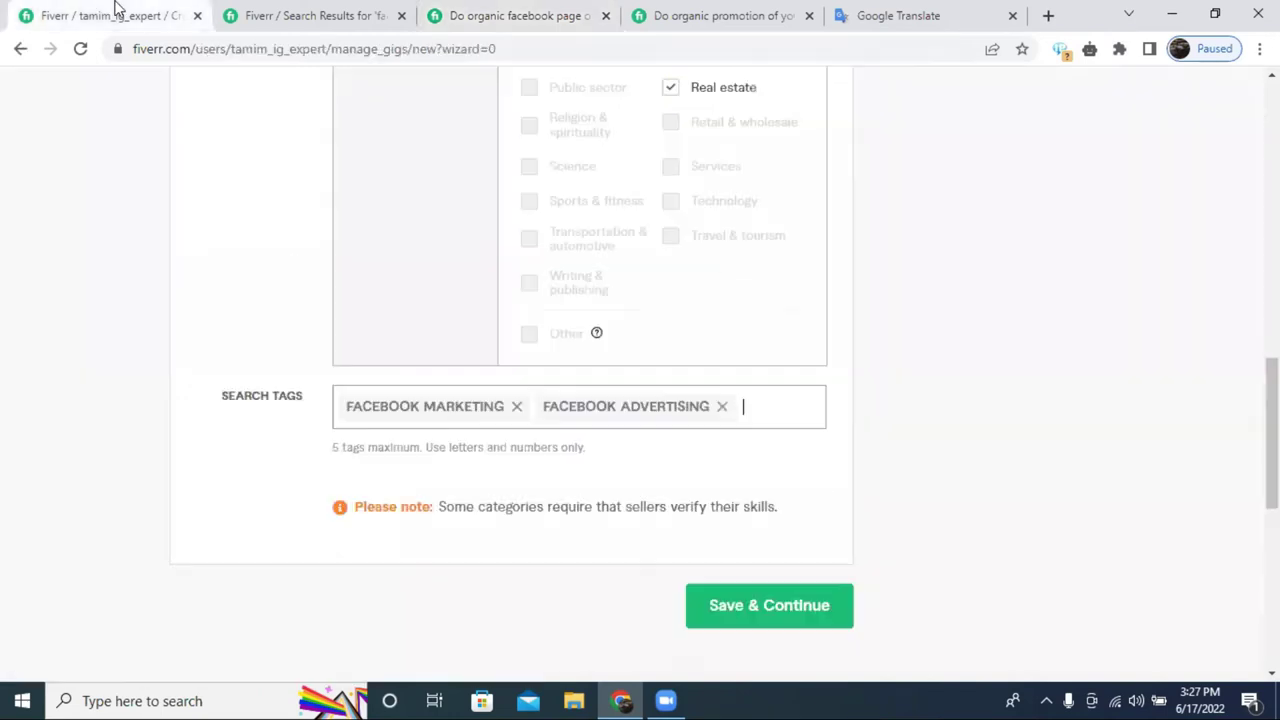
key("ctrl+v")
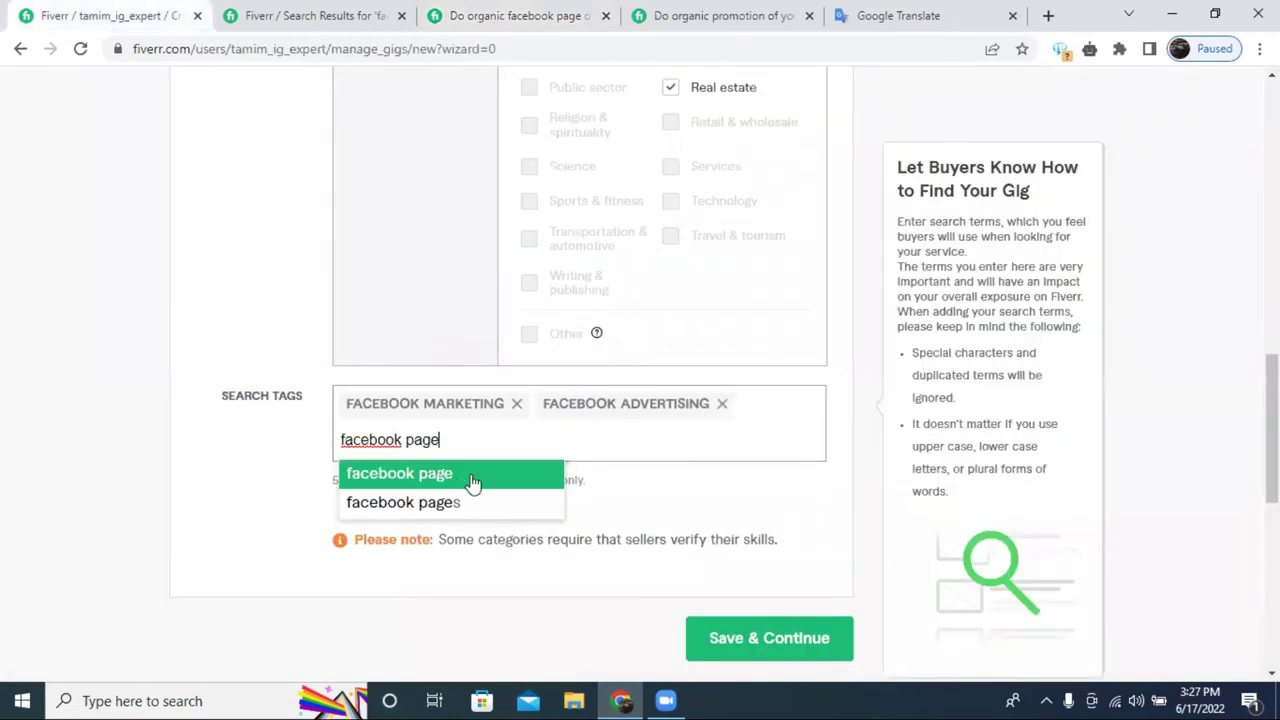
left_click(471, 480)
Check the related tags on the other open Facebook promotion Gig and add "facebook promote" as a search tag in the new Gig.
left_click(688, 14)
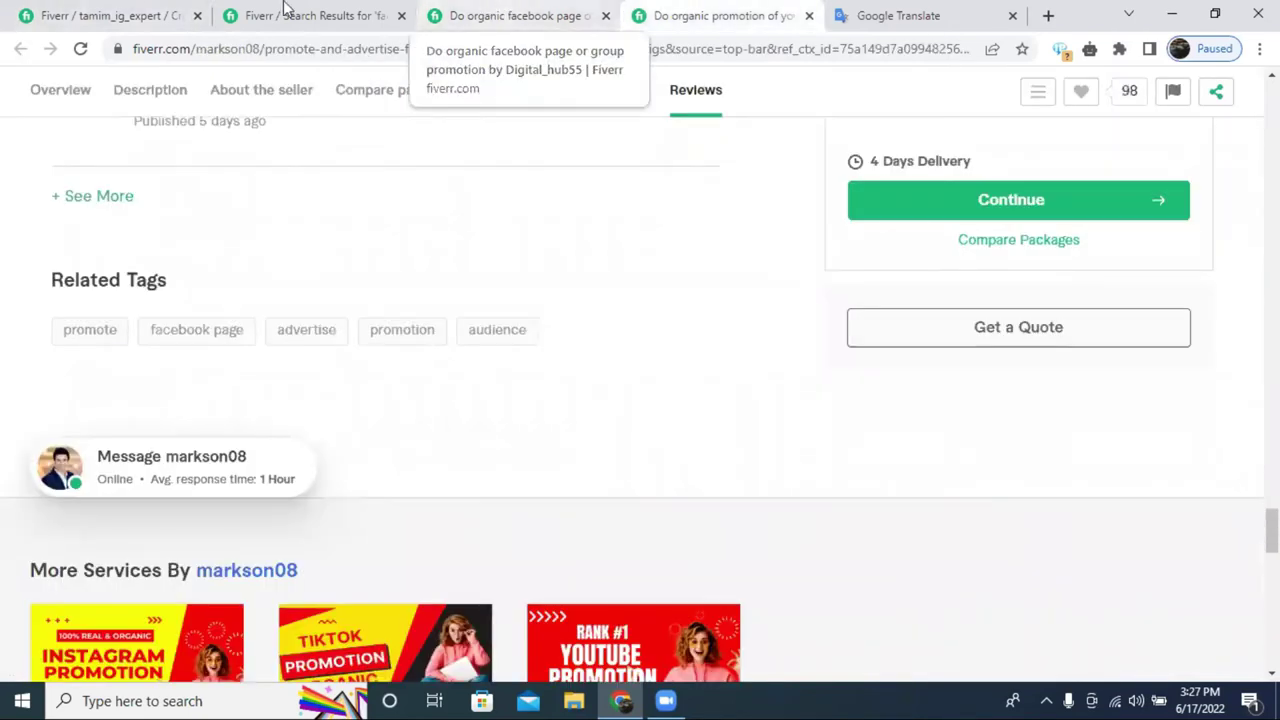
left_click(128, 12)
left_click(553, 437)
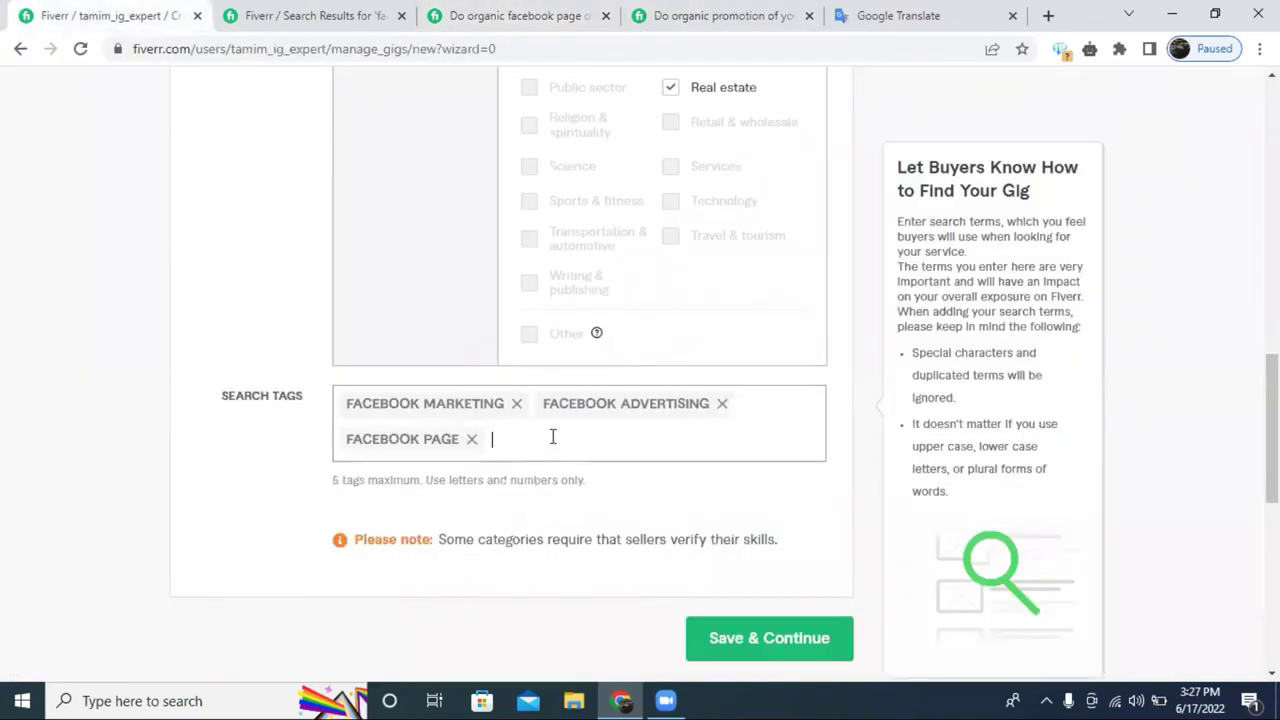
type("fac")
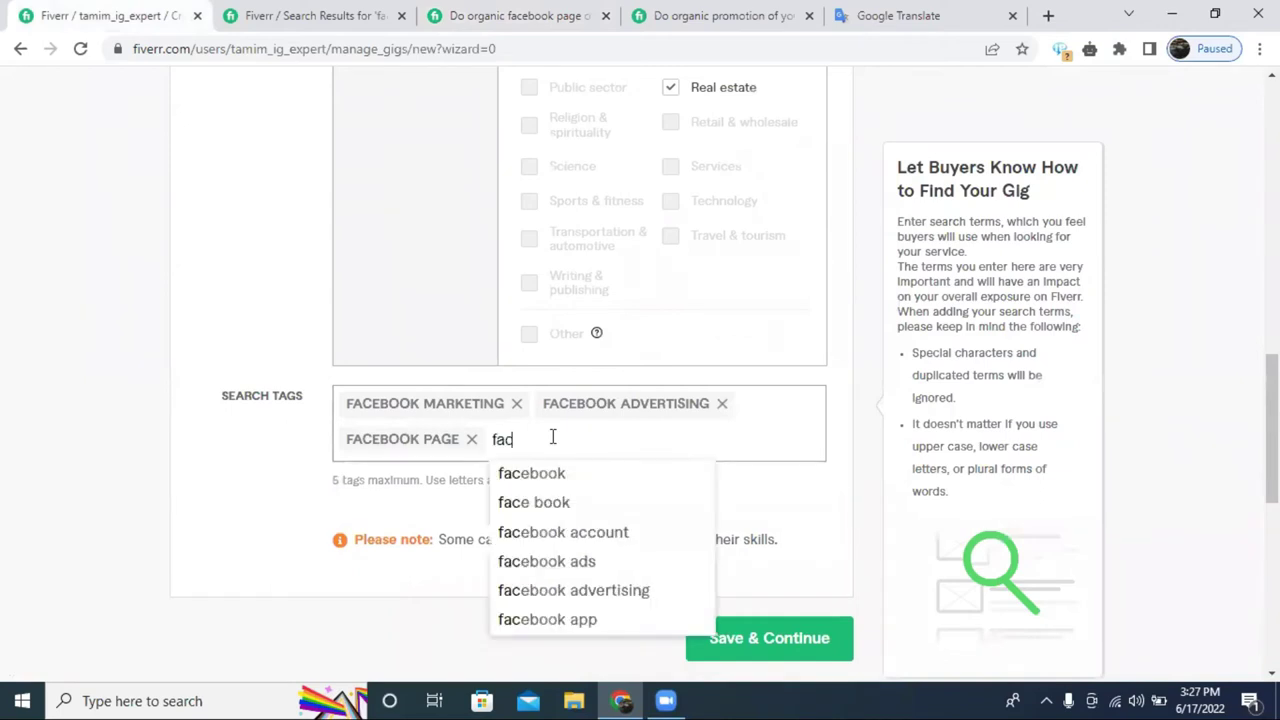
type("ebook")
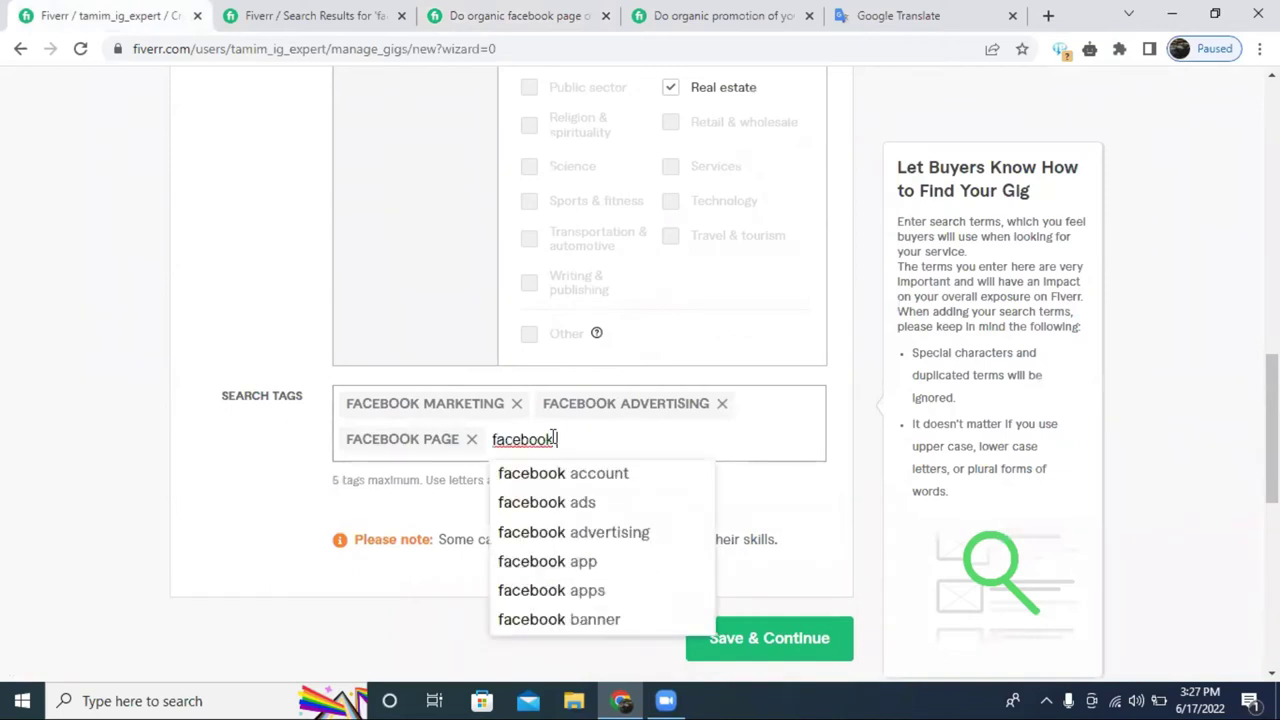
type(" pr")
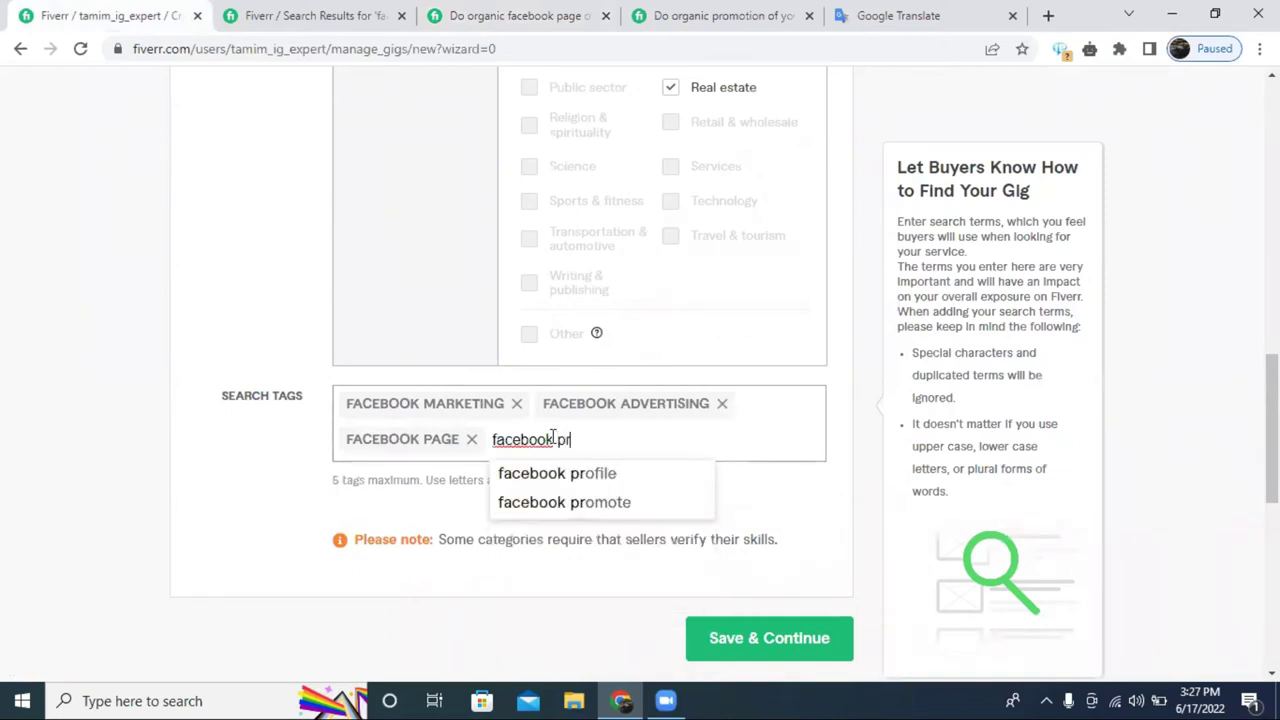
left_click(662, 502)
left_click(700, 442)
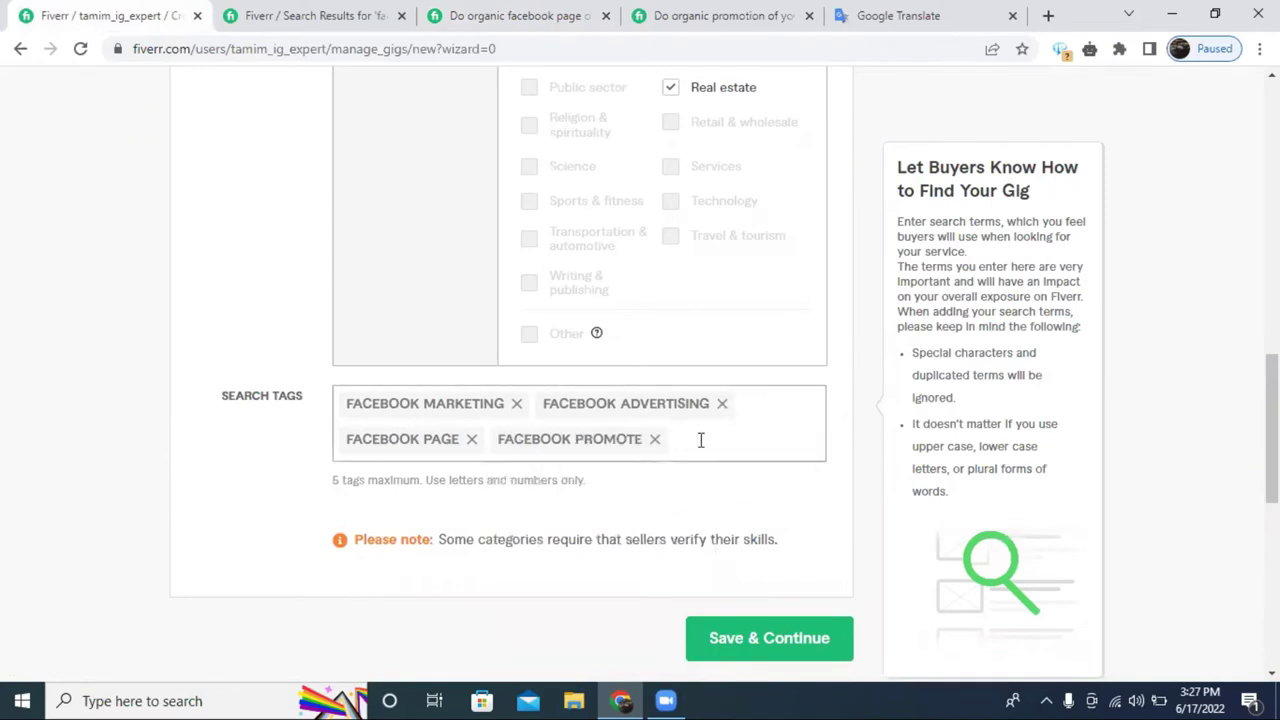
type("facebook")
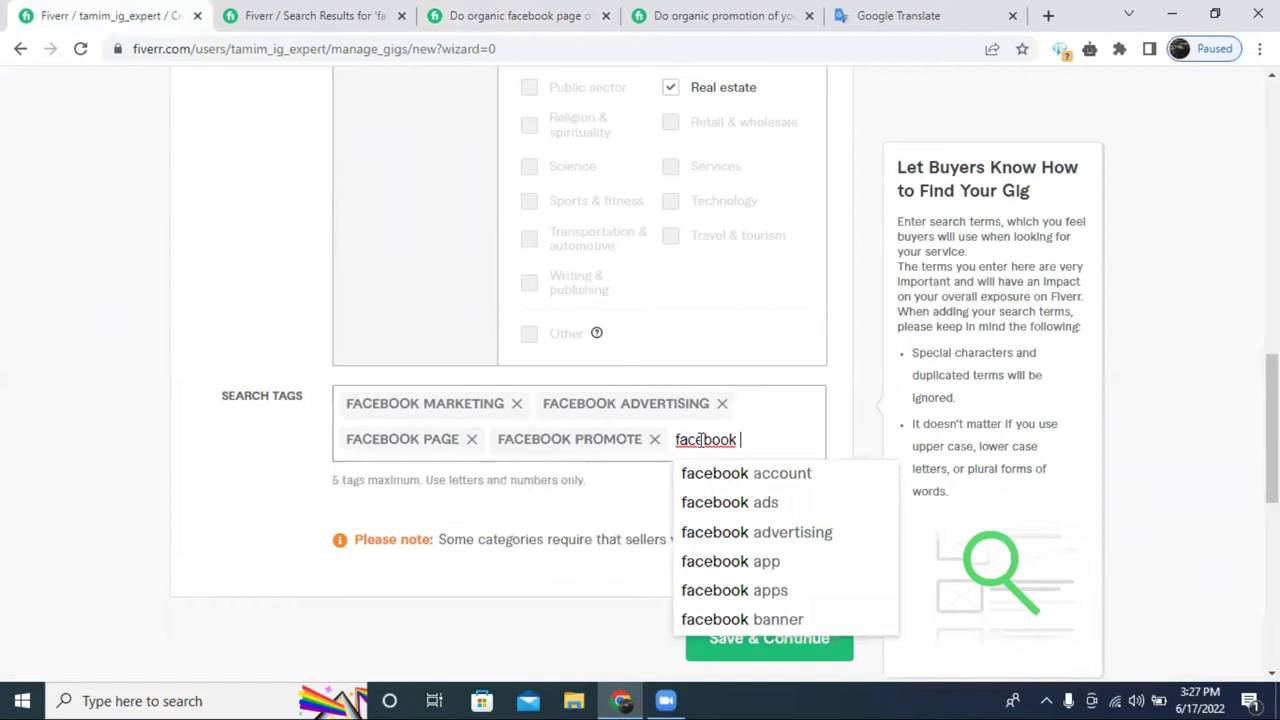
left_click(803, 530)
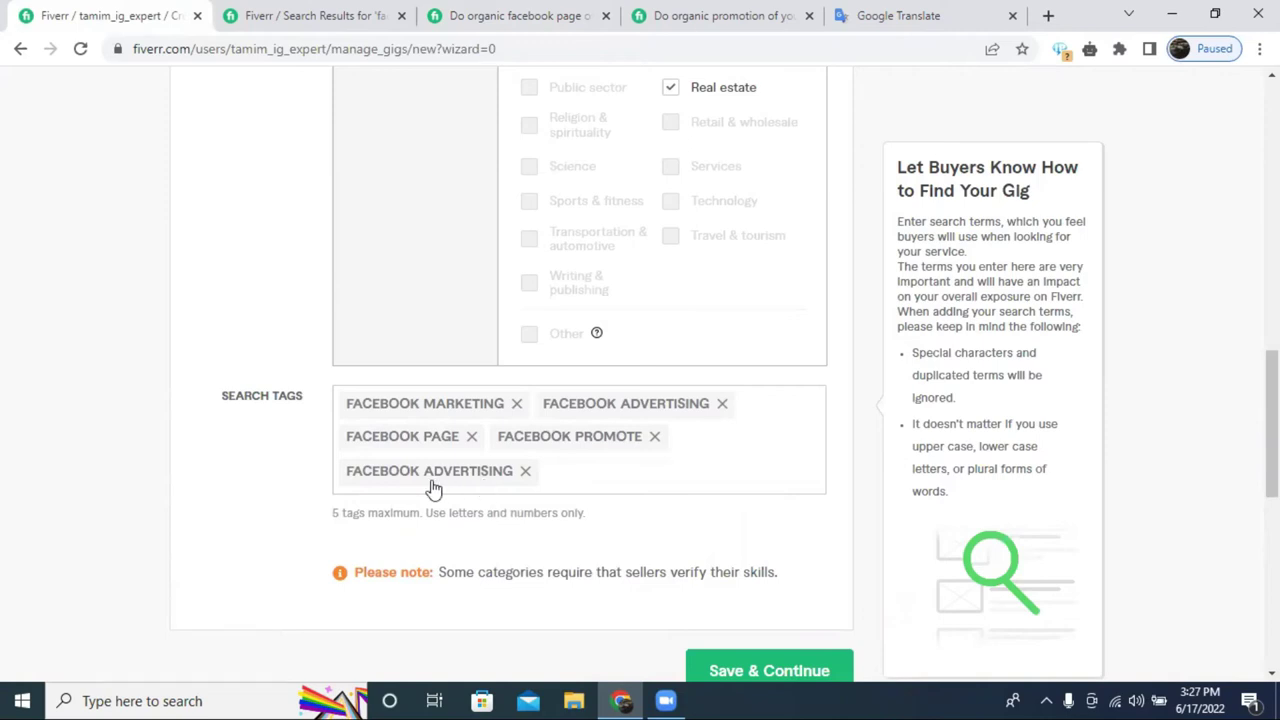
left_click(524, 471)
Add "facebook ads" as the fifth search tag and save the Gig overview to continue to the pricing stage.
left_click(721, 441)
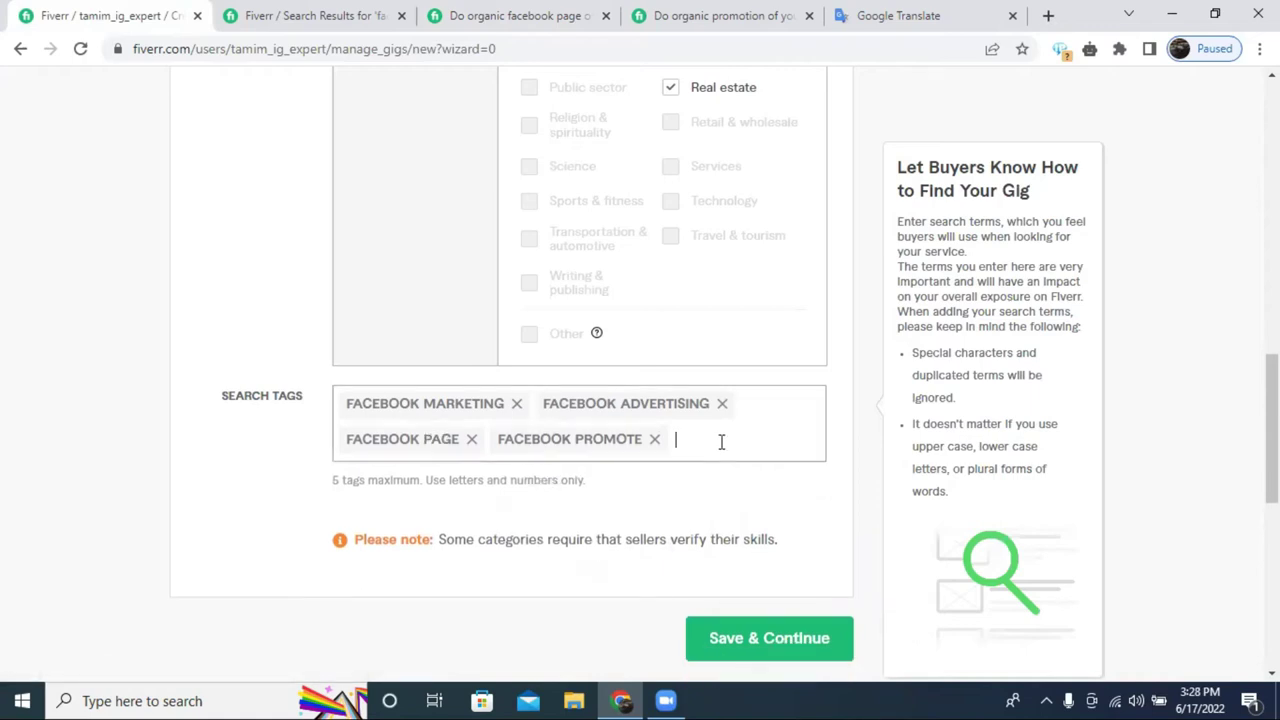
type("faceb")
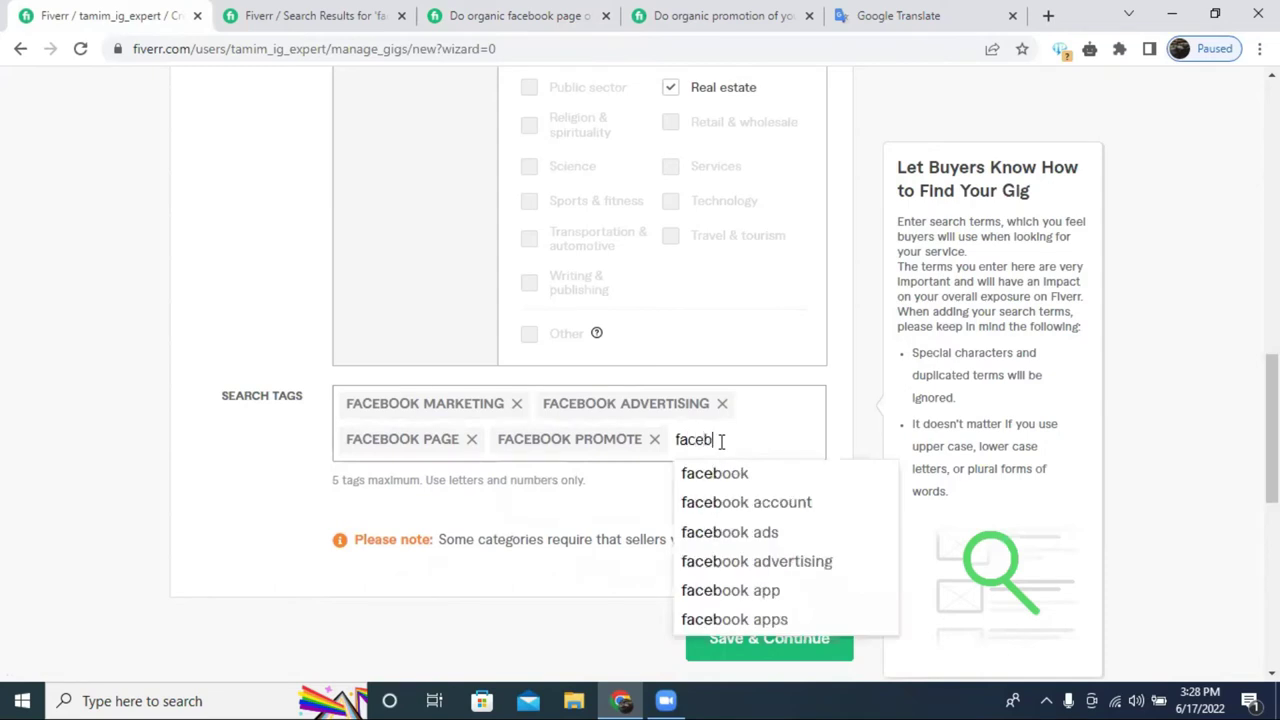
type("ook")
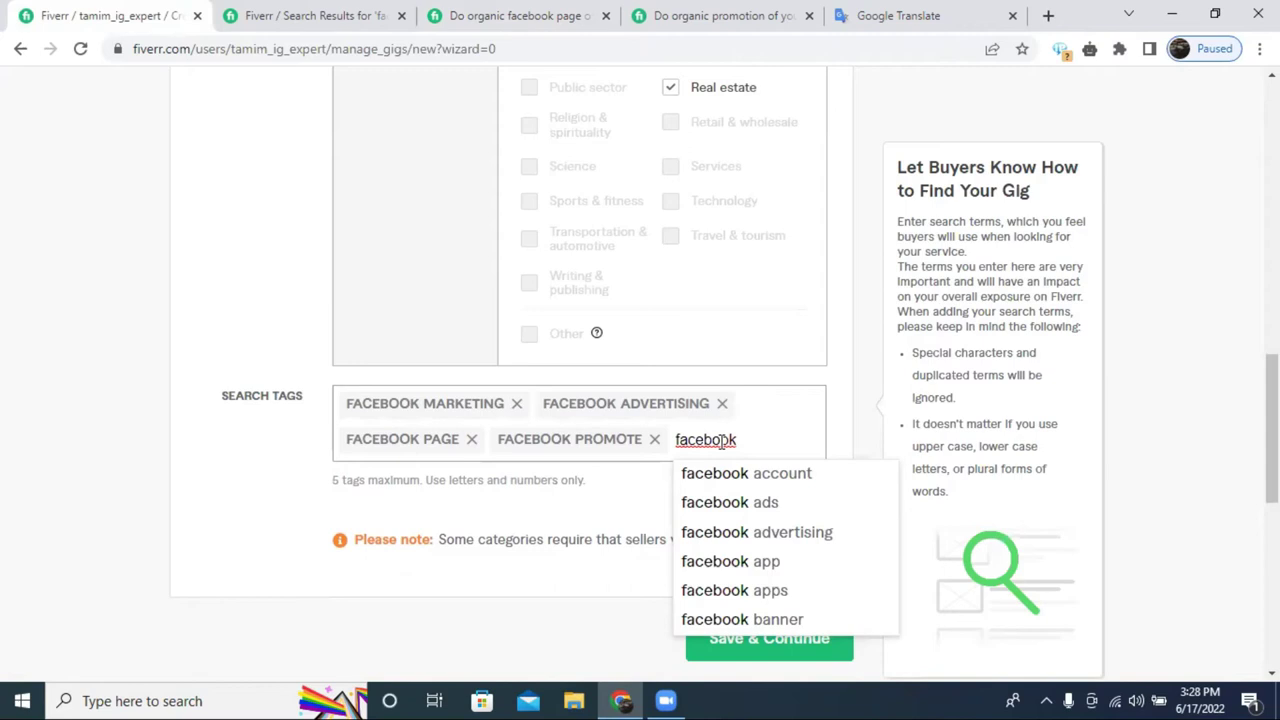
type(" ad")
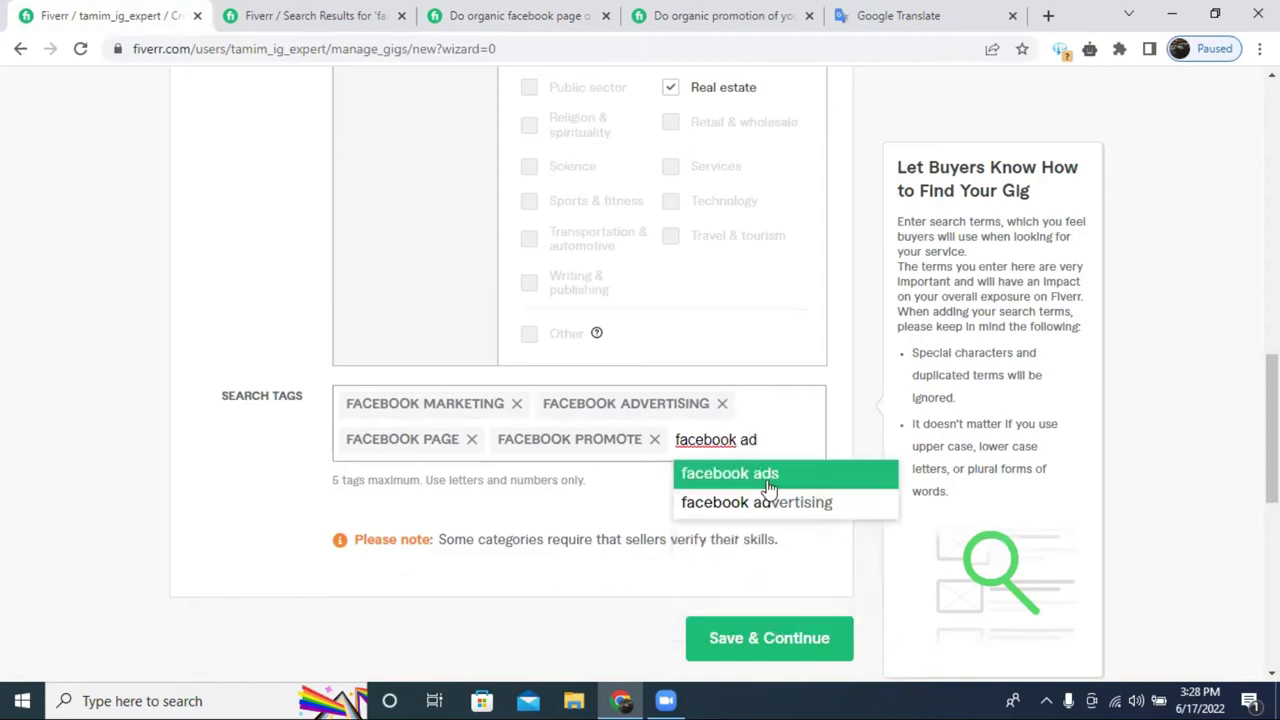
left_click(768, 482)
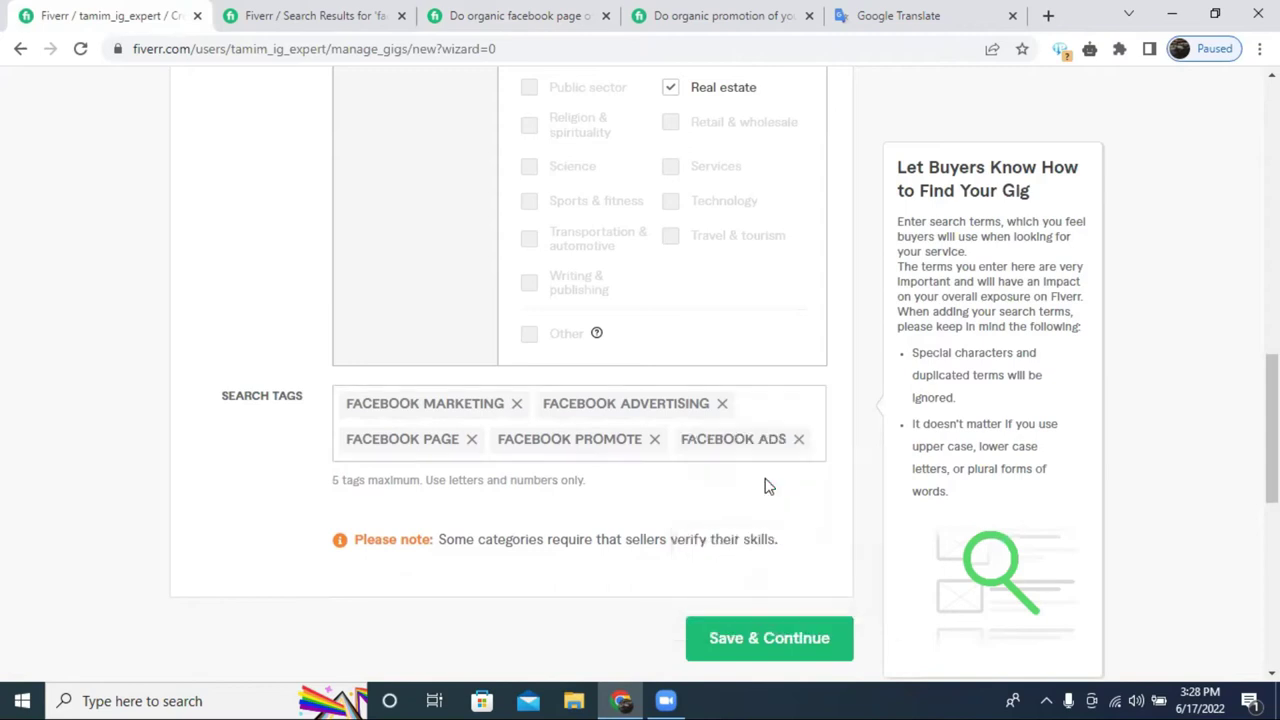
left_click(740, 646)
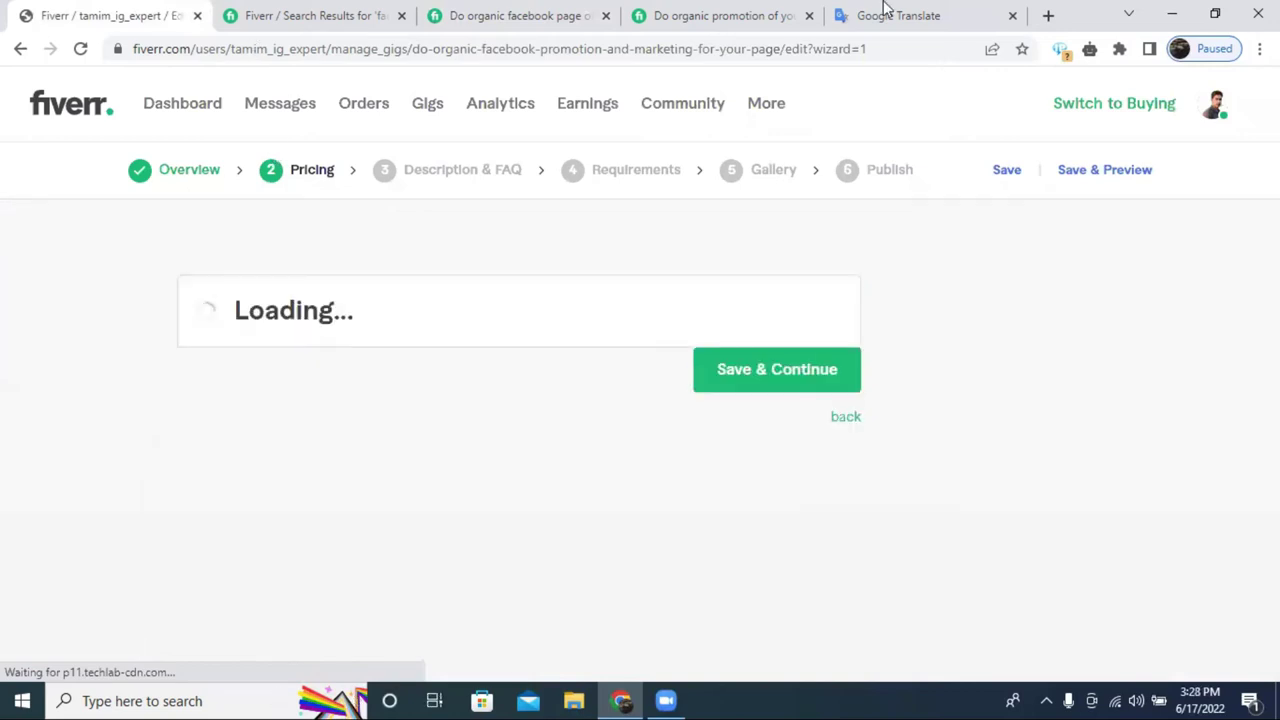
Switch to Google Translate and delete all title drafts except "I will do organic facebook promotion and marketing for your page".
left_click(948, 14)
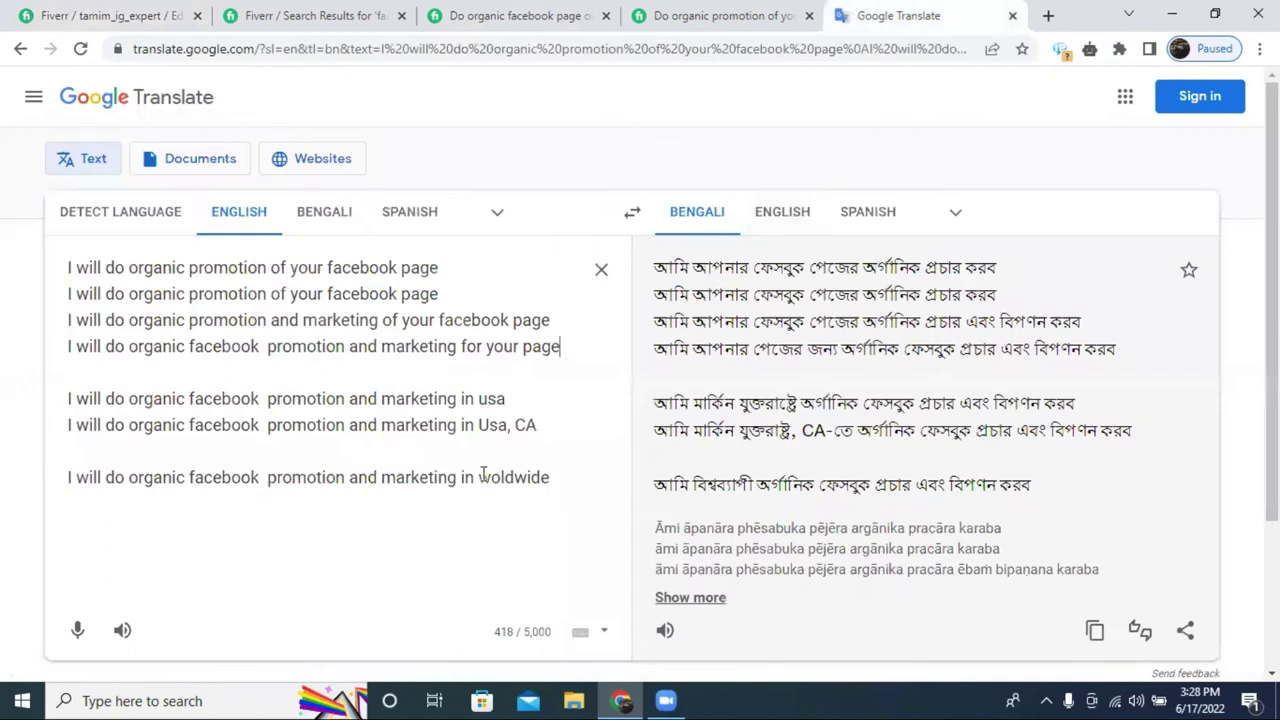
left_click_drag(551, 322, 63, 275)
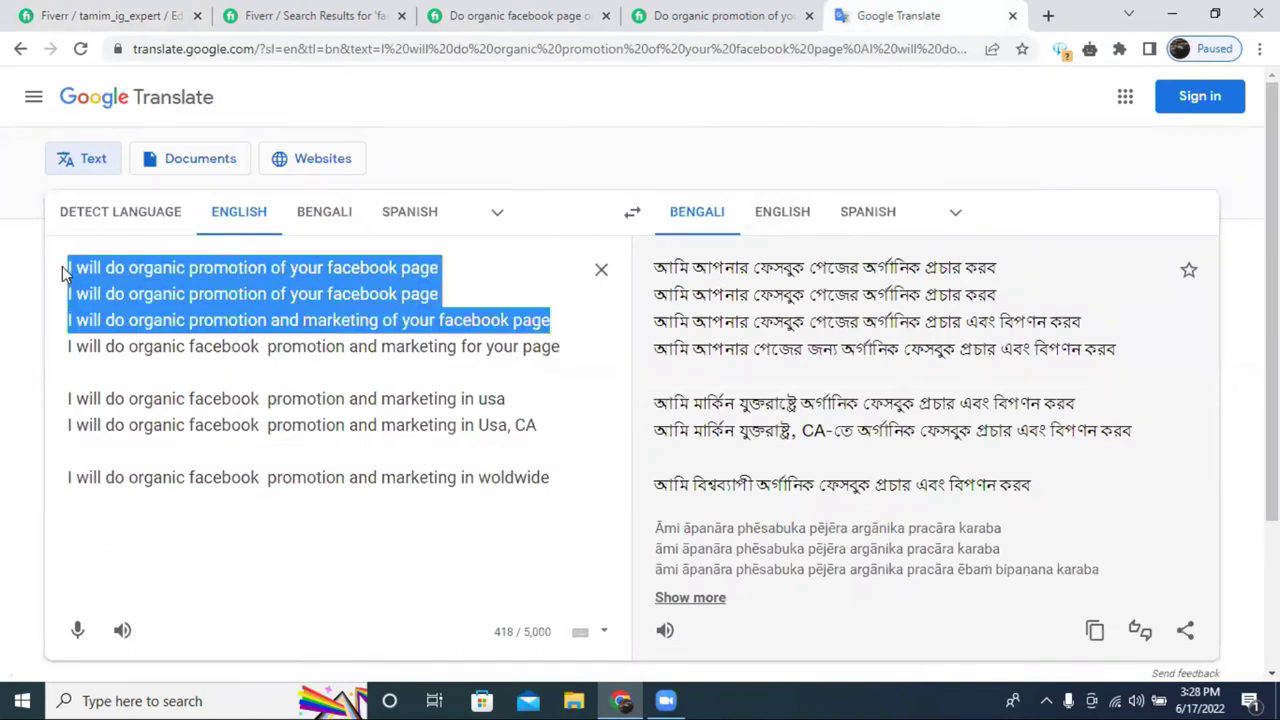
key("BackSpace")
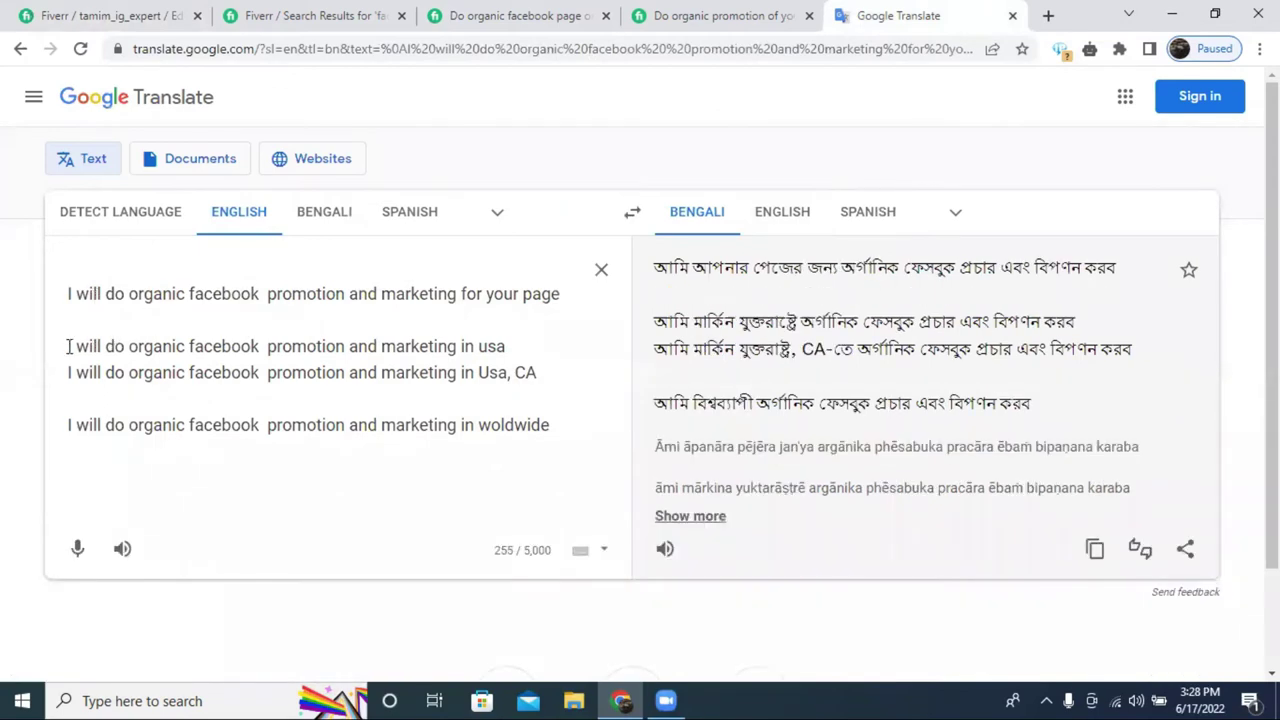
left_click_drag(67, 346, 555, 425)
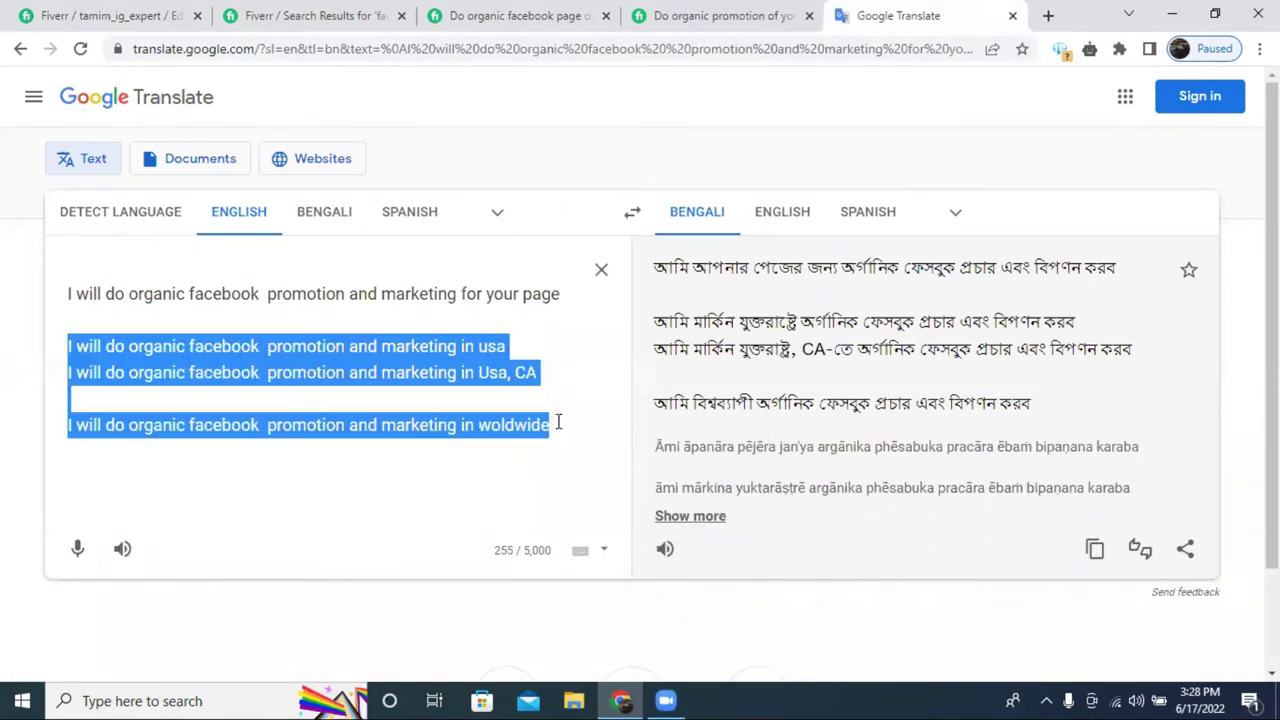
key("BackSpace")
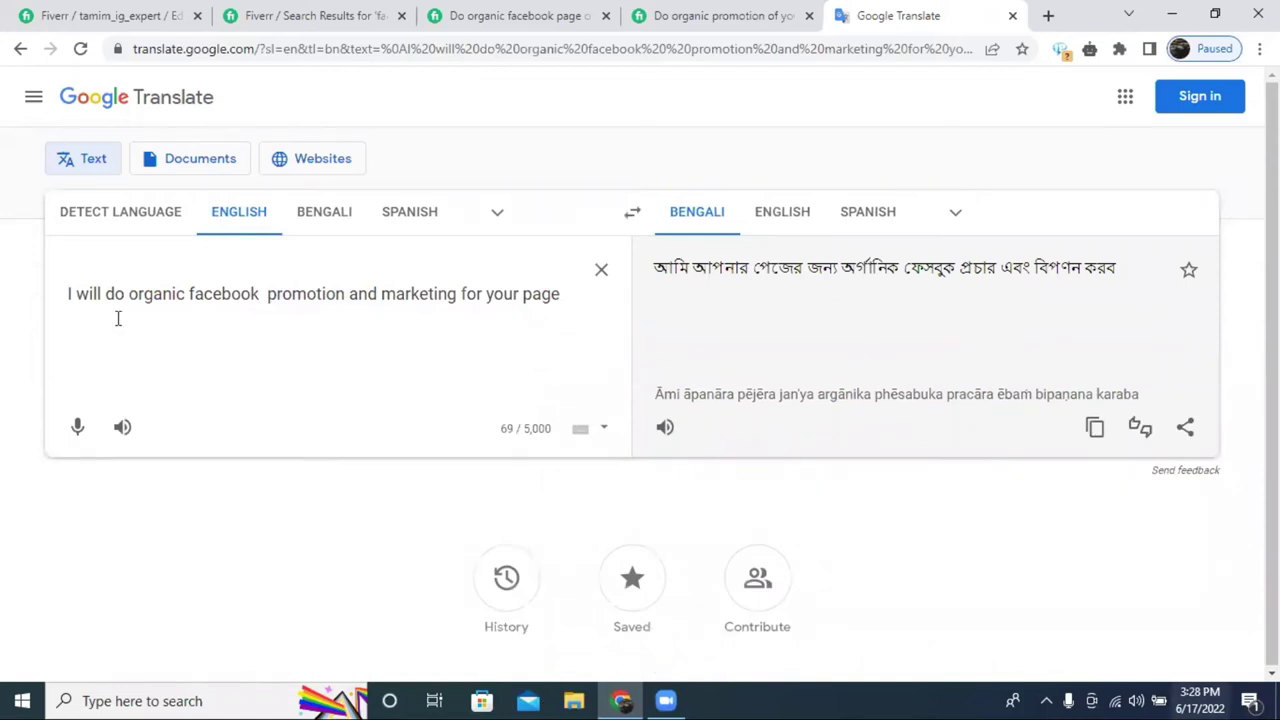
Examine the keyword phrases around "organic", "facebook promotion" and "marketing" in the remaining title draft.
left_click_drag(128, 294, 345, 293)
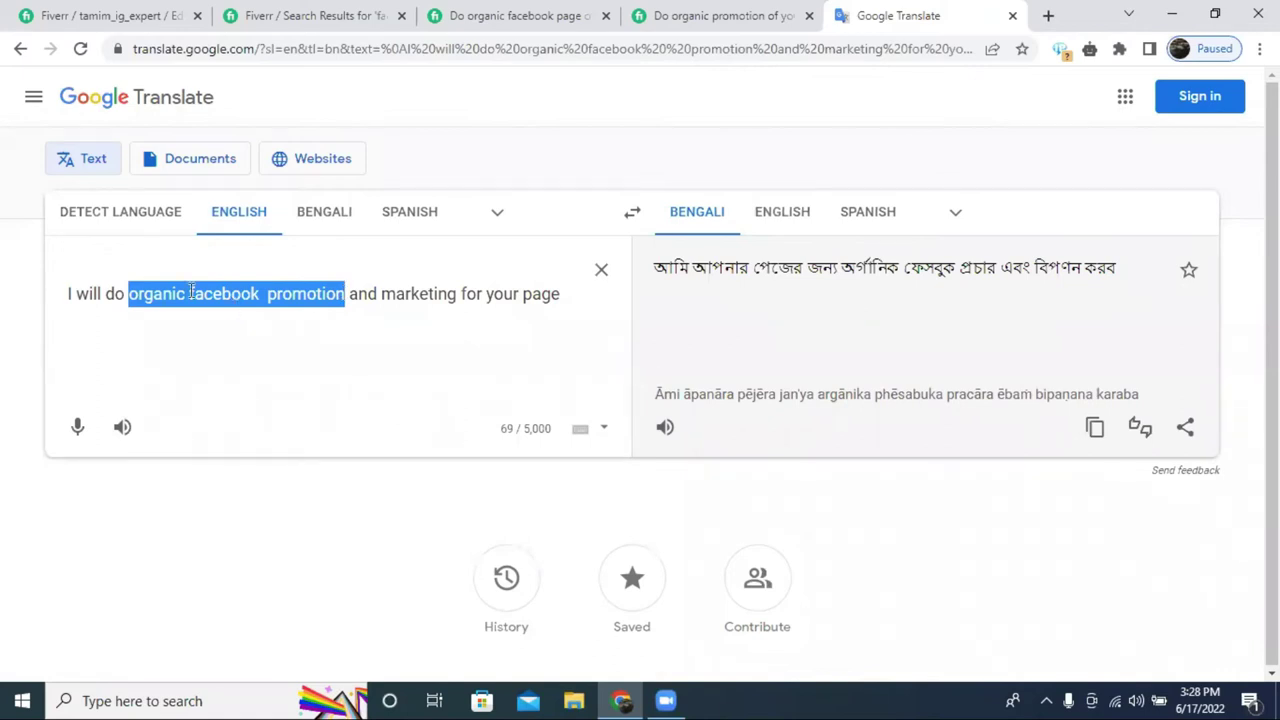
left_click_drag(190, 293, 345, 293)
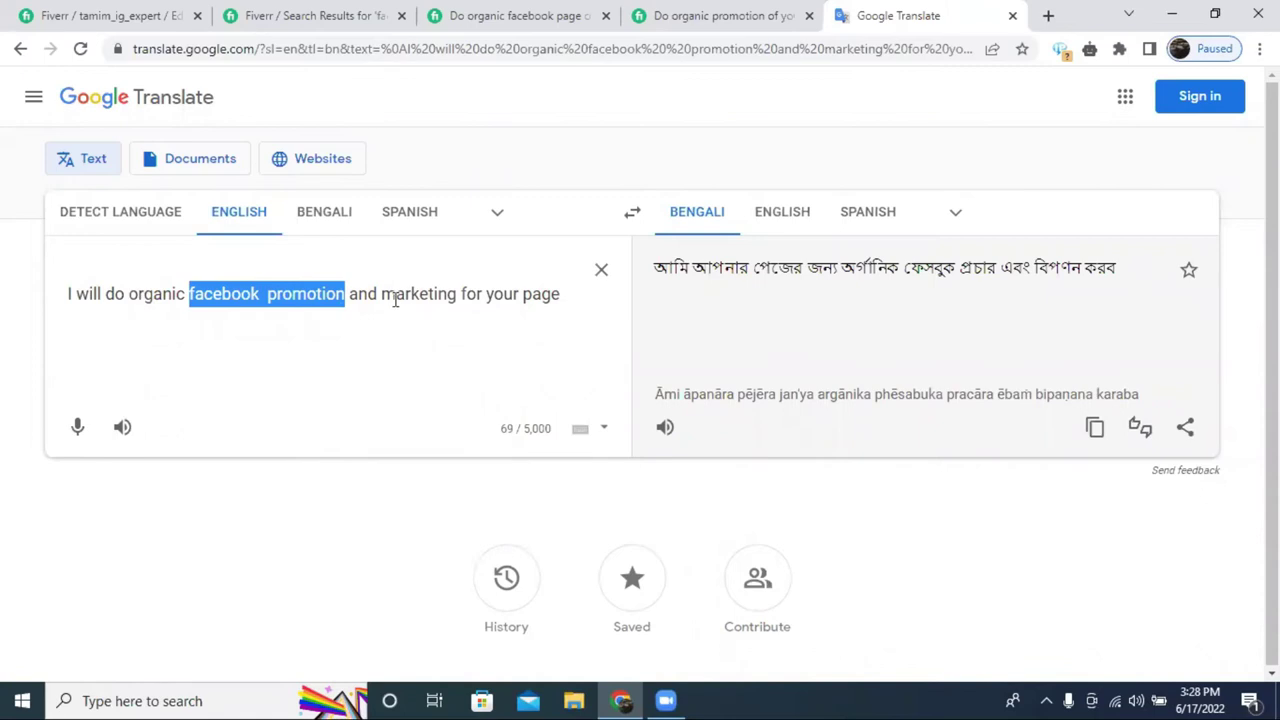
left_click(395, 294)
left_click_drag(457, 293, 446, 293)
left_click_drag(279, 294, 206, 293)
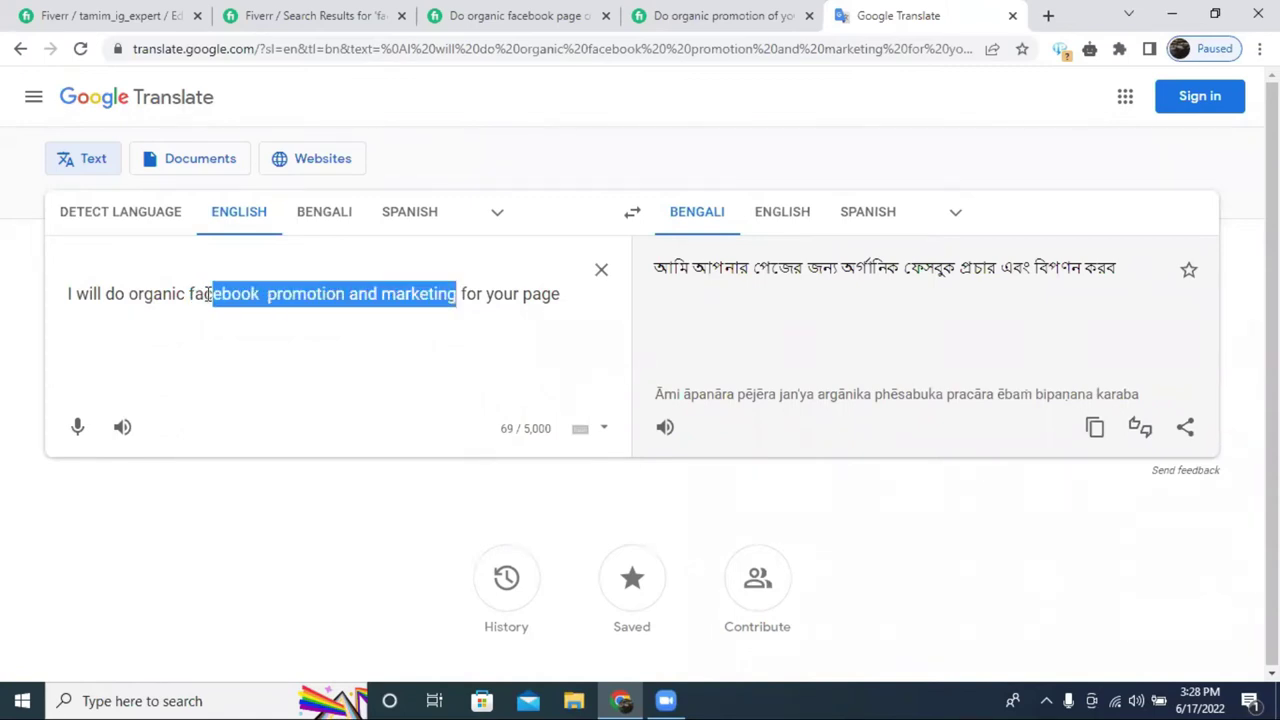
left_click(337, 306)
double_click(336, 294)
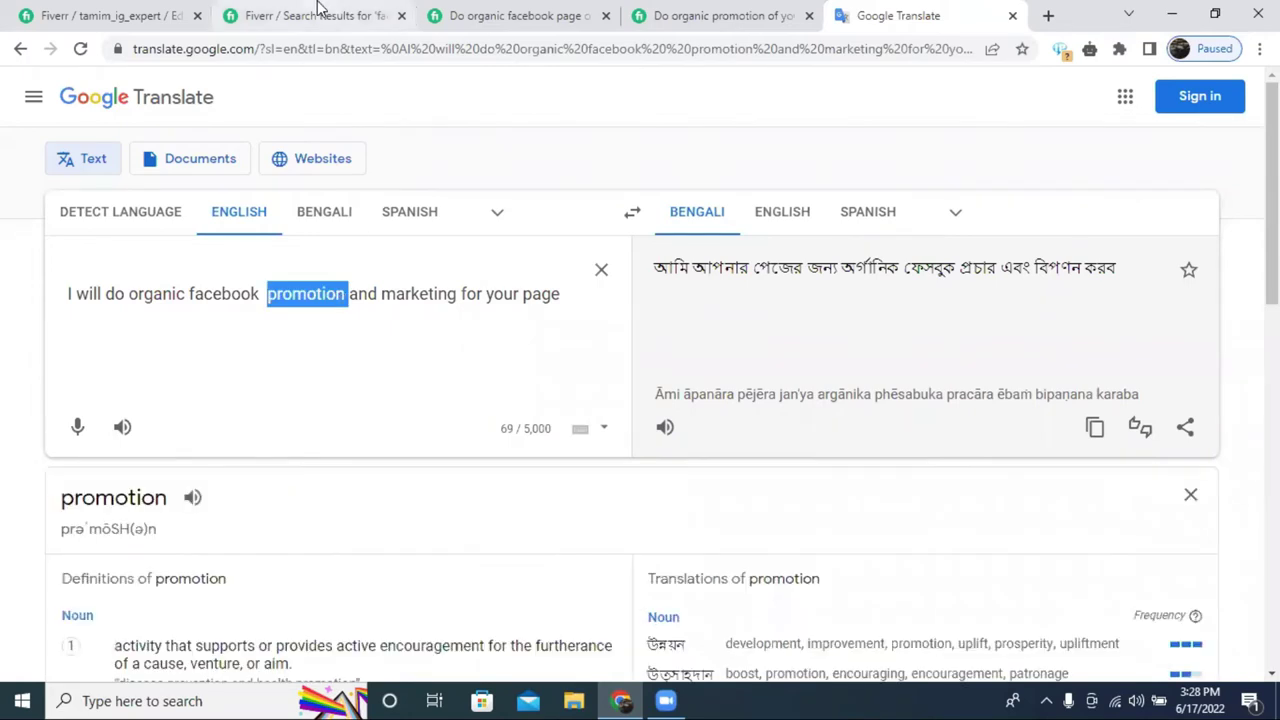
Return to the new Gig and review the title, category, service type and metadata in its overview.
left_click(318, 12)
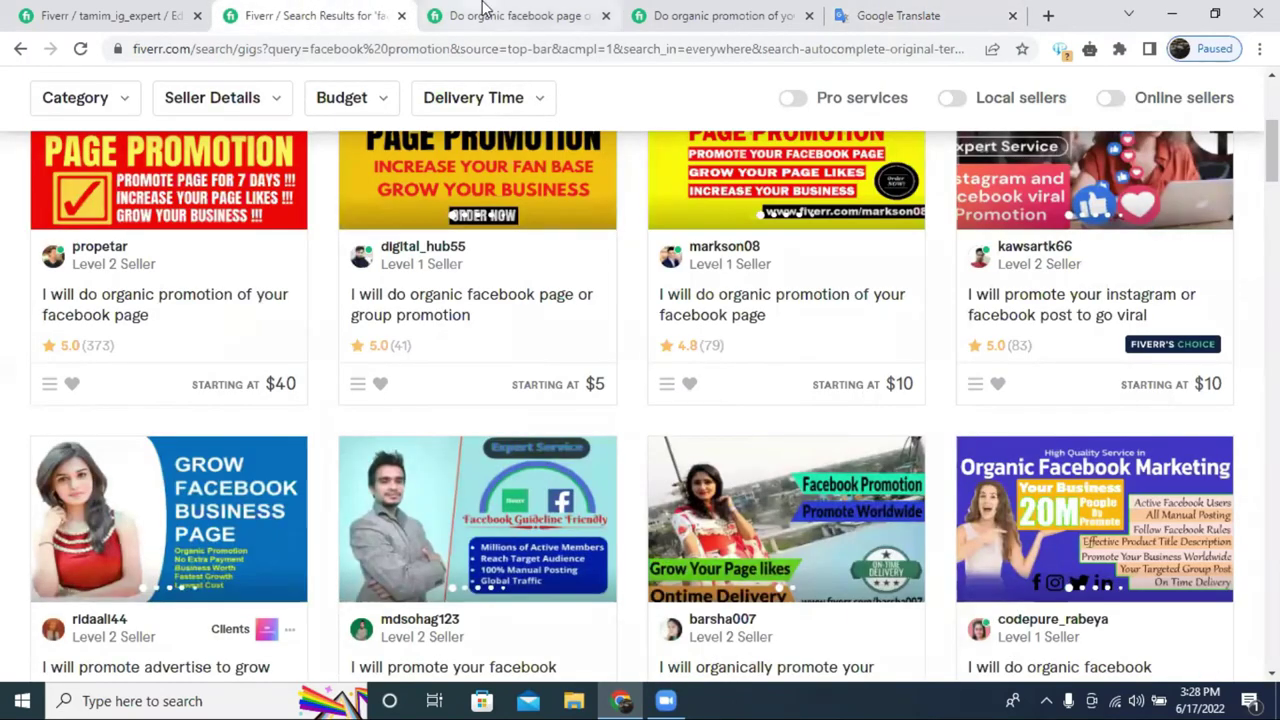
left_click(160, 12)
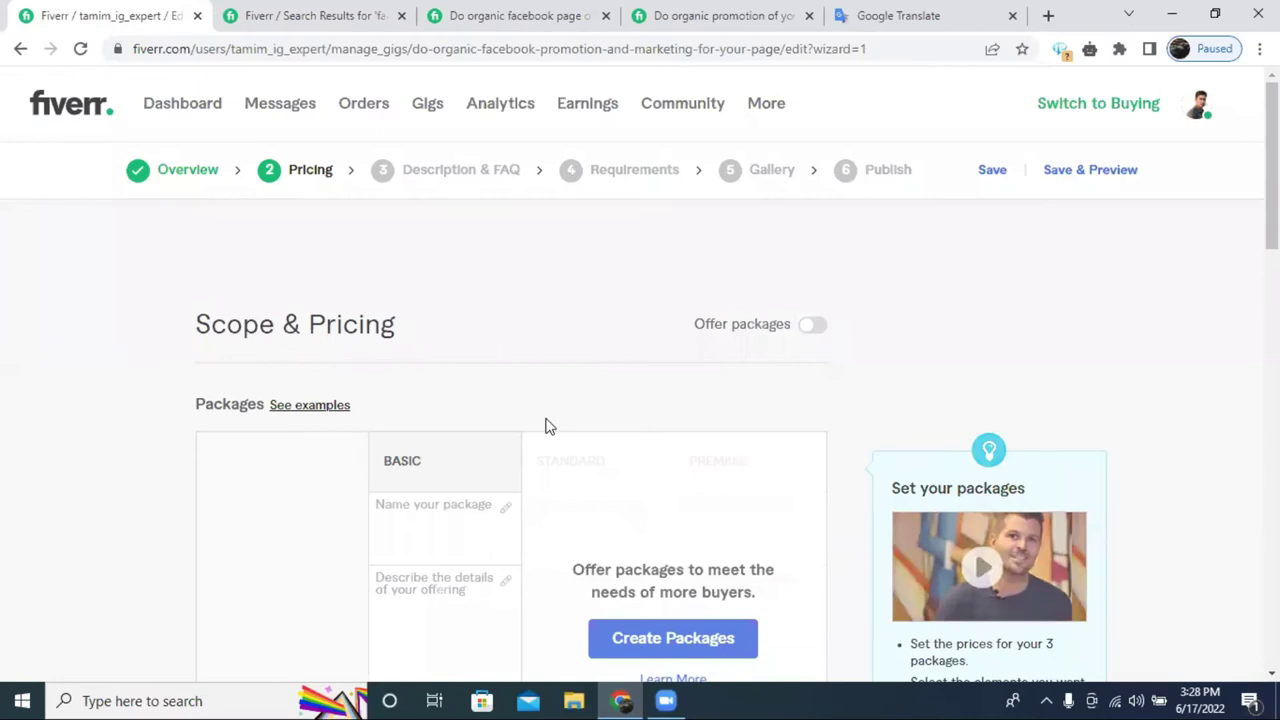
scroll(800, 277, "down", 2)
scroll(668, 273, "up", 2)
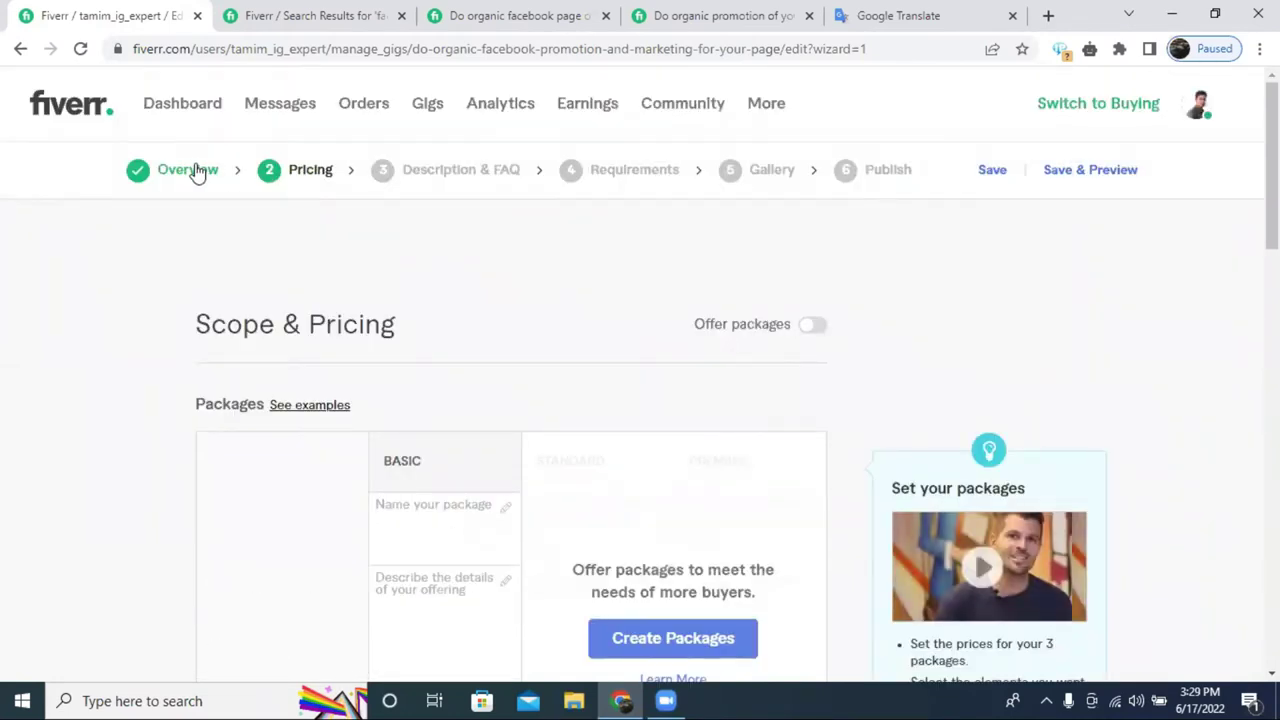
left_click(197, 172)
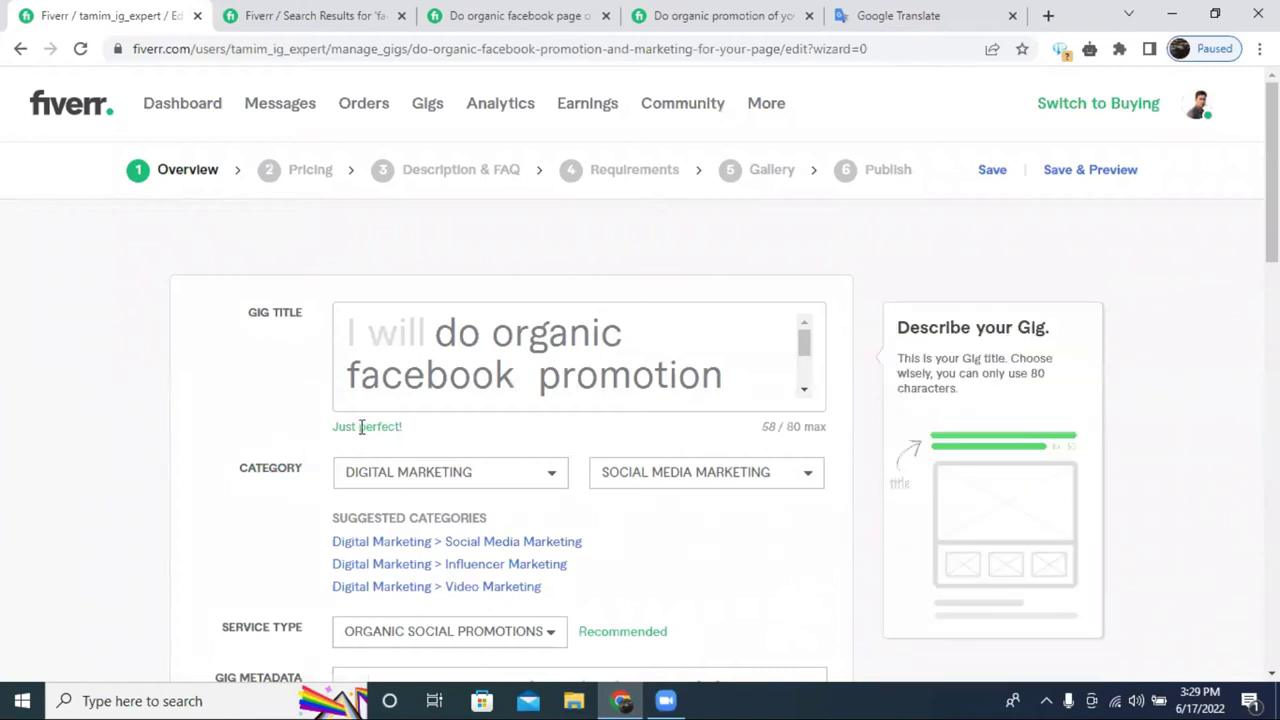
scroll(375, 440, "down", 2)
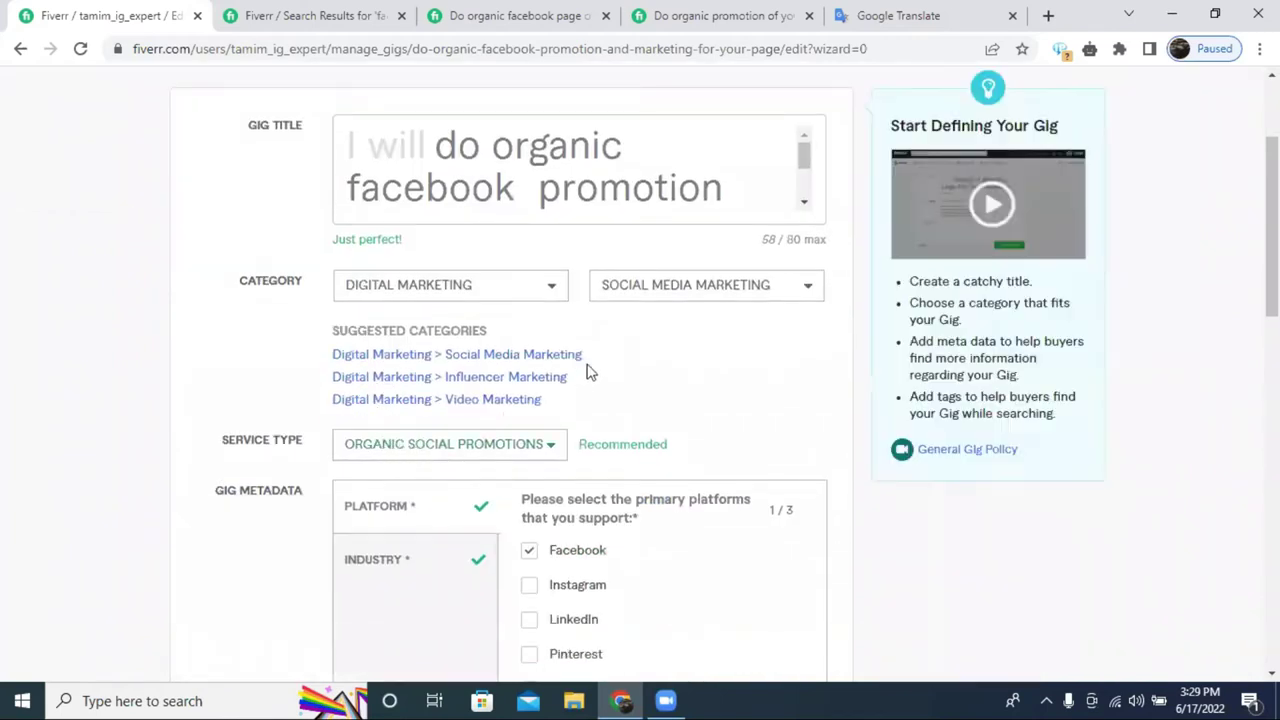
scroll(588, 372, "up", 1)
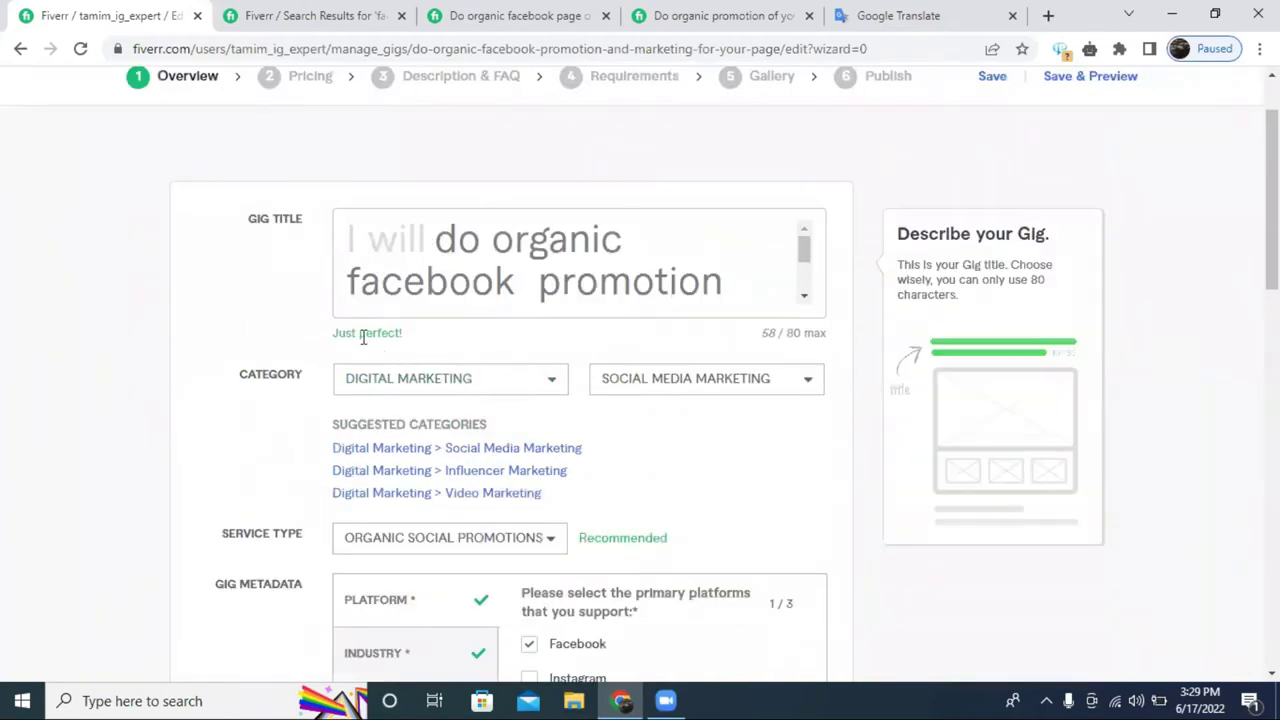
scroll(309, 214, "up", 1)
Go back to the Gig's pricing stage and turn on the offer of Basic, Standard and Premium packages.
left_click(316, 172)
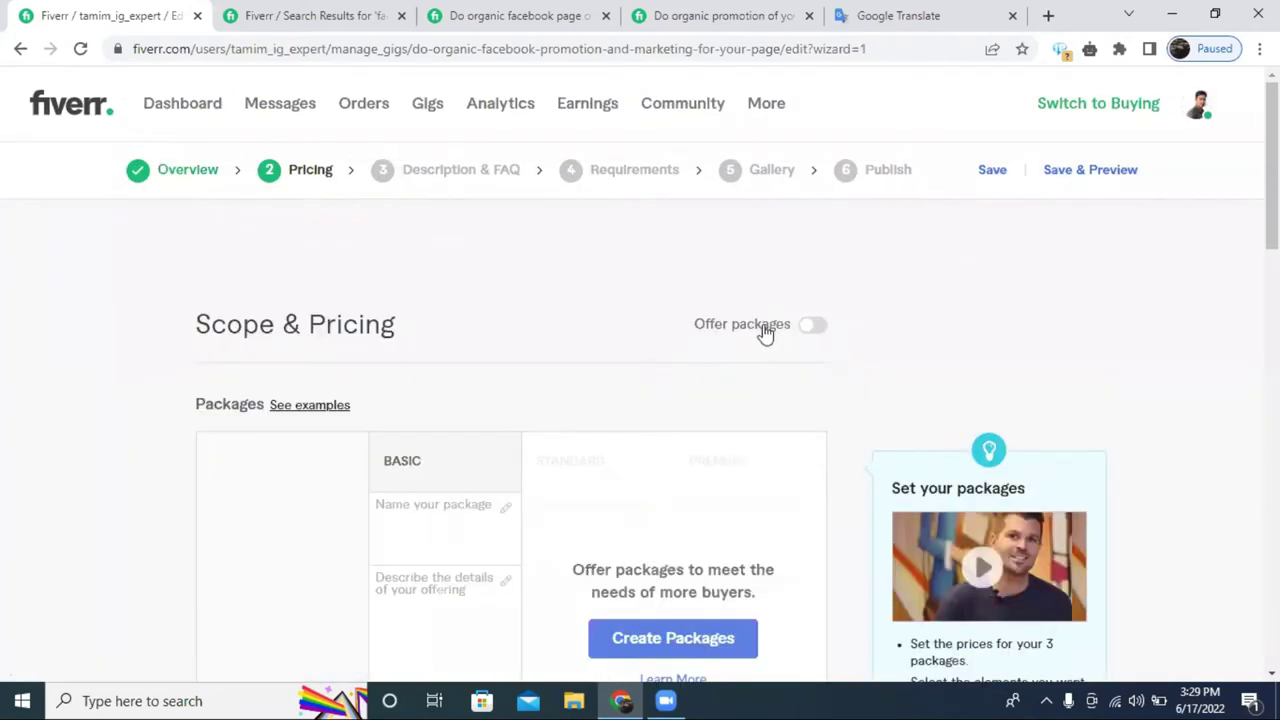
left_click(789, 326)
scroll(594, 337, "down", 3)
scroll(475, 375, "up", 2)
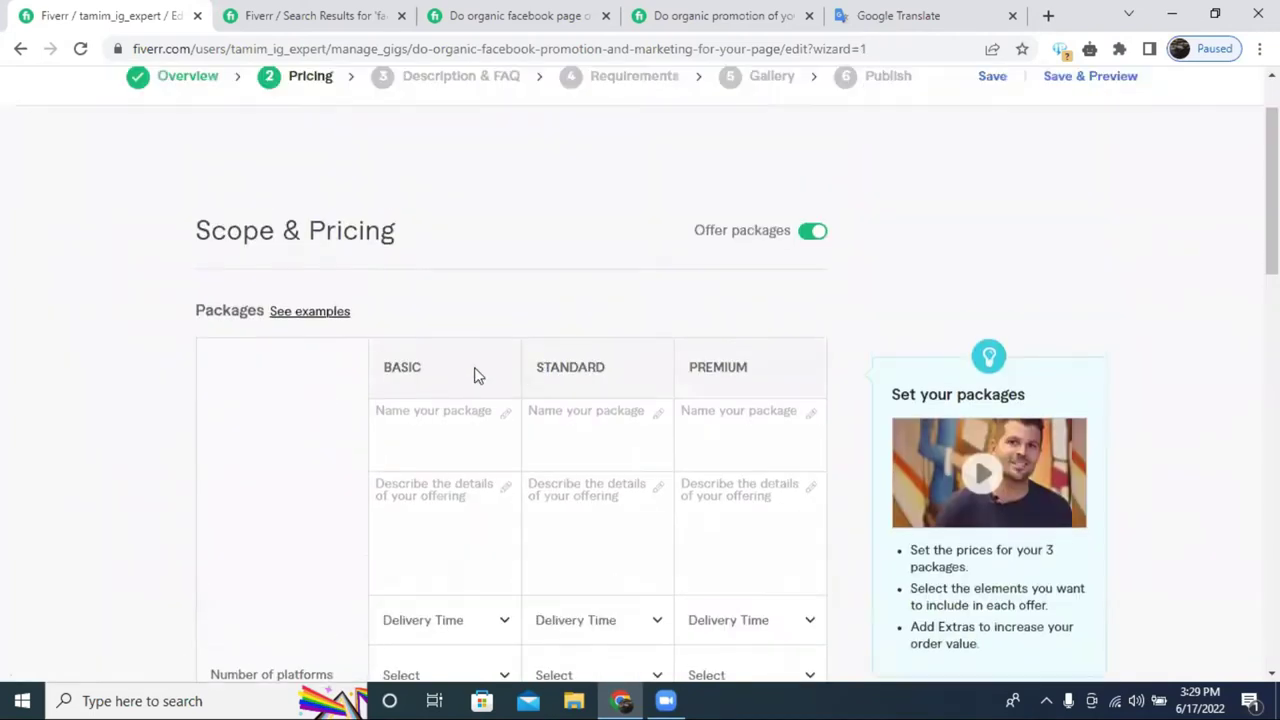
scroll(443, 434, "down", 1)
Examine the package name fields and the Basic and Standard columns in the pricing table.
left_click(392, 308)
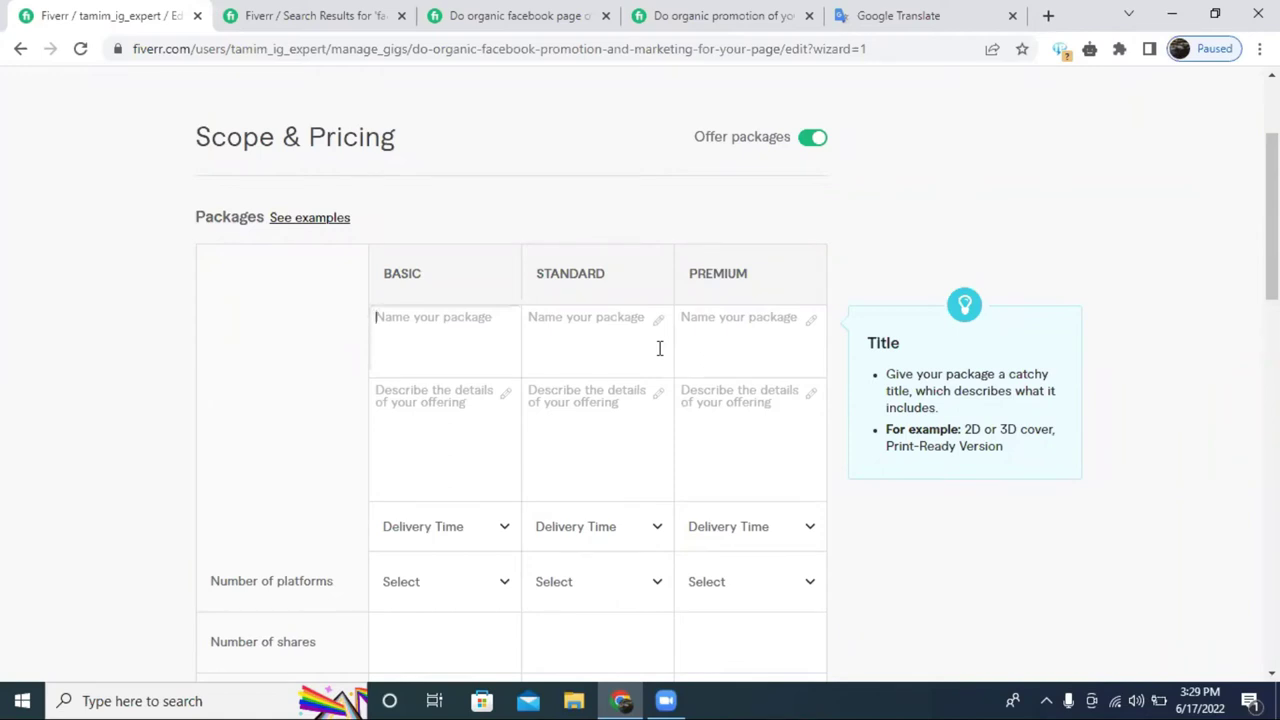
double_click(397, 272)
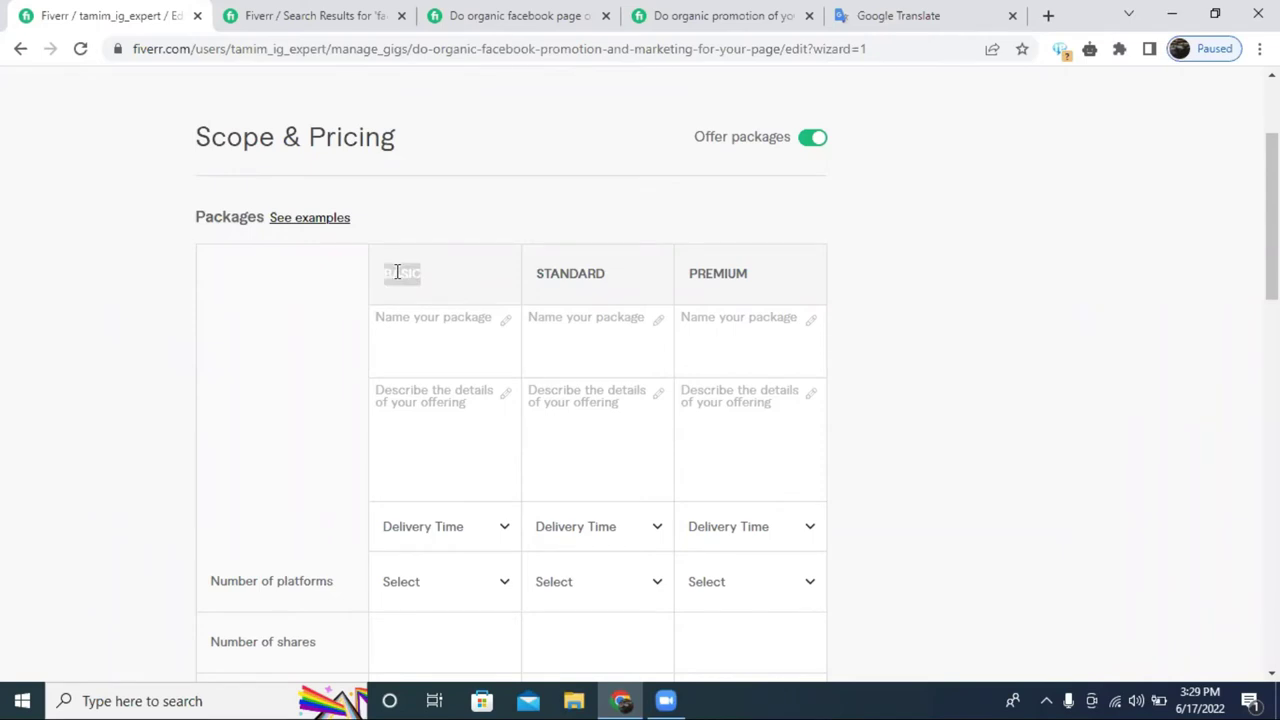
left_click(594, 274)
double_click(594, 274)
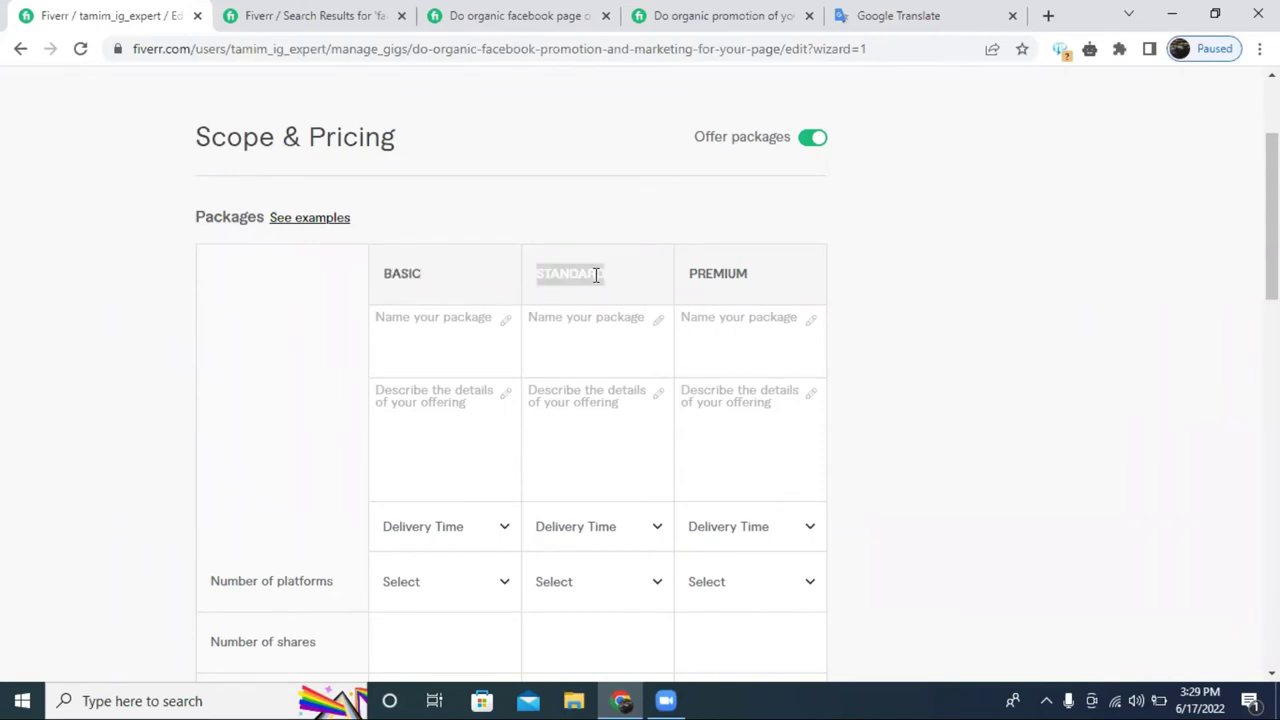
left_click(431, 319)
double_click(420, 274)
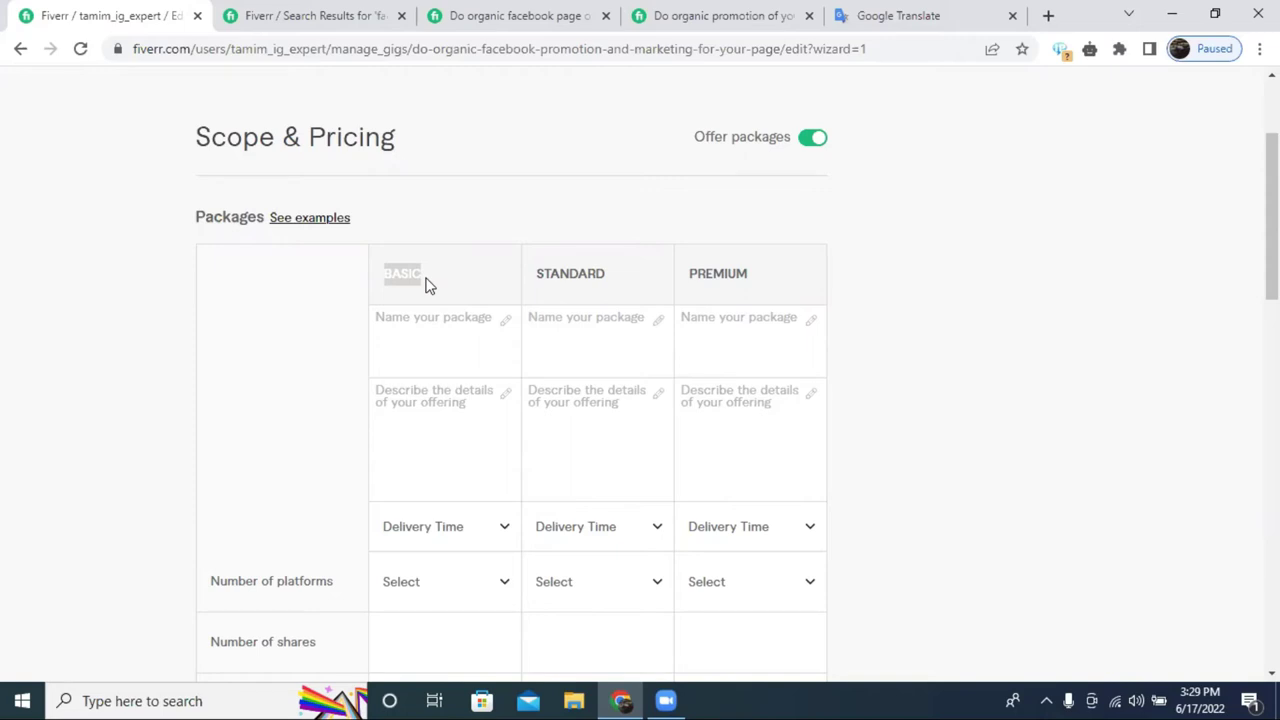
Check how the two open competitor Gigs name and describe their Basic packages.
left_click(595, 12)
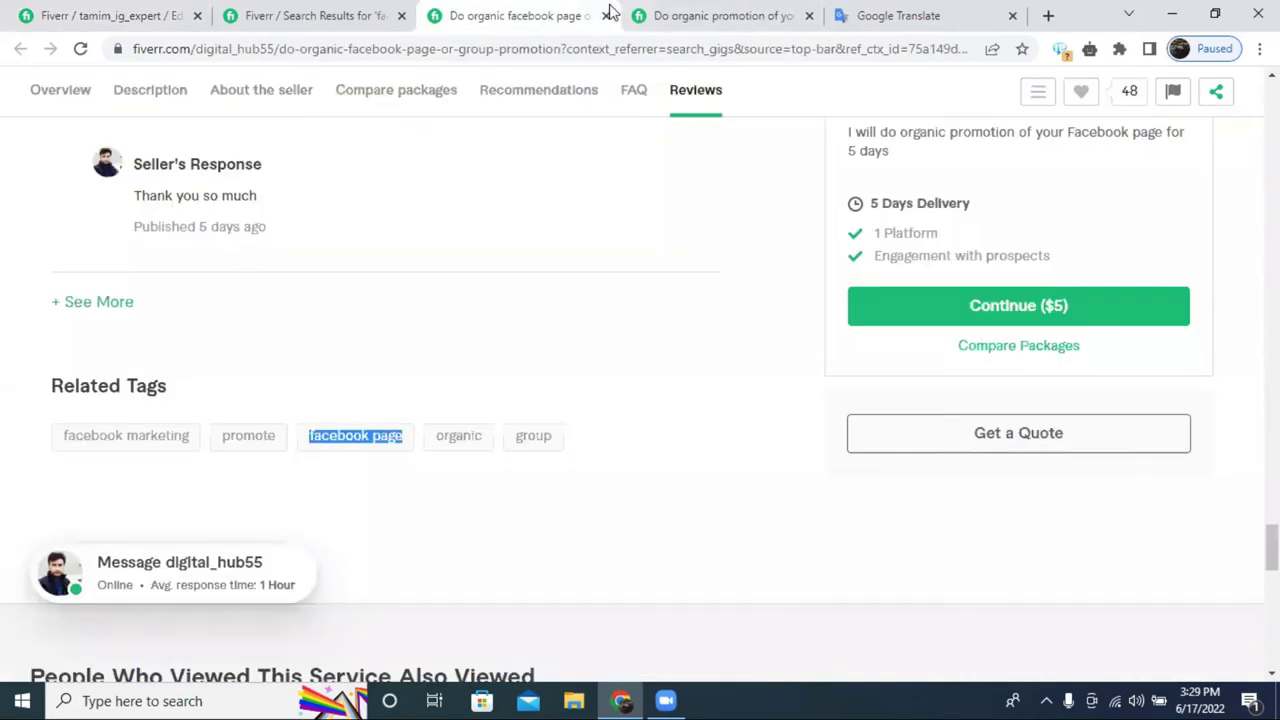
left_click(660, 12)
scroll(760, 255, "up", 5)
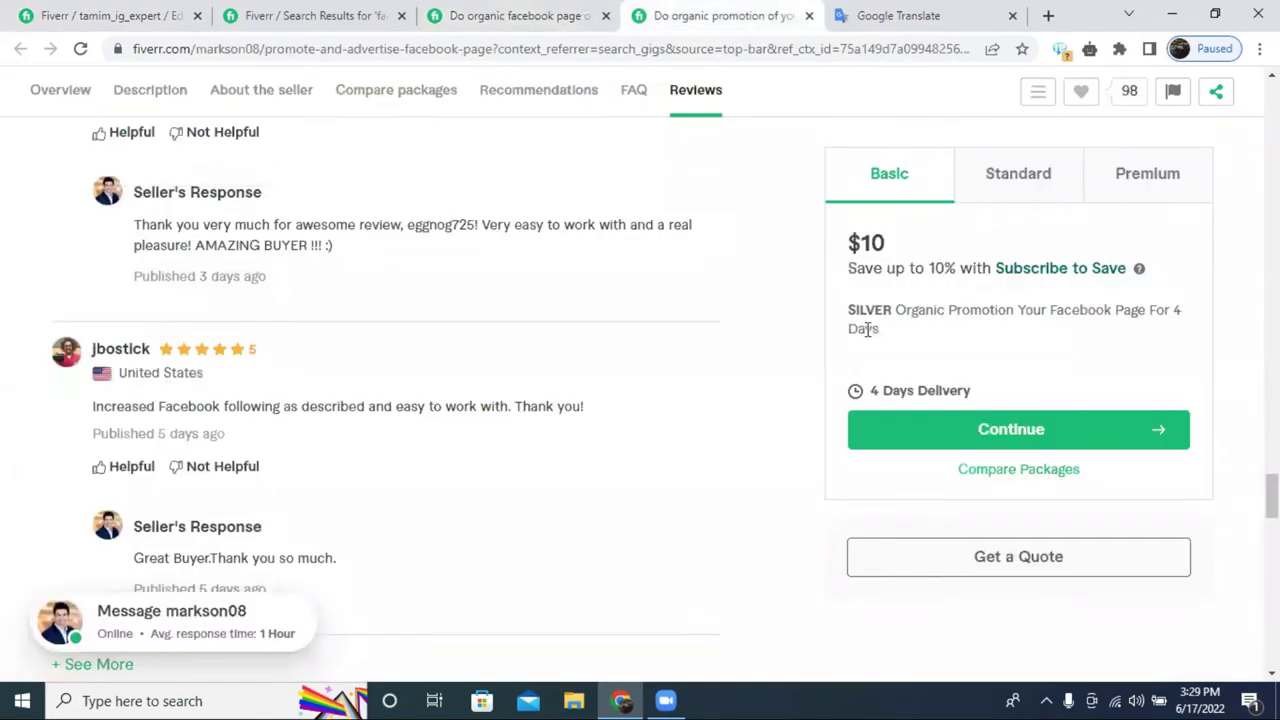
left_click(487, 12)
scroll(916, 374, "up", 4)
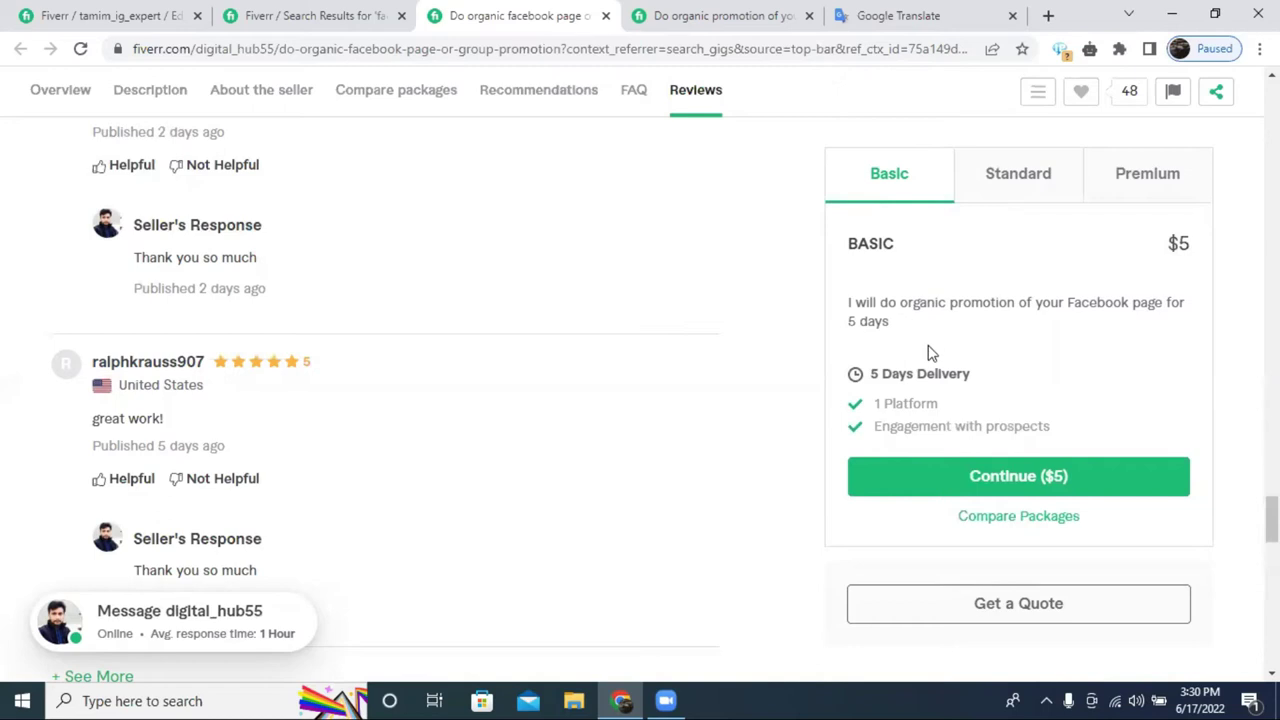
scroll(620, 457, "up", 8)
scroll(615, 462, "up", 15)
Browse the facebook promotion search results and open the Gig "manual facebook promotion to 10 million targeted audience" in a new tab.
left_click(378, 15)
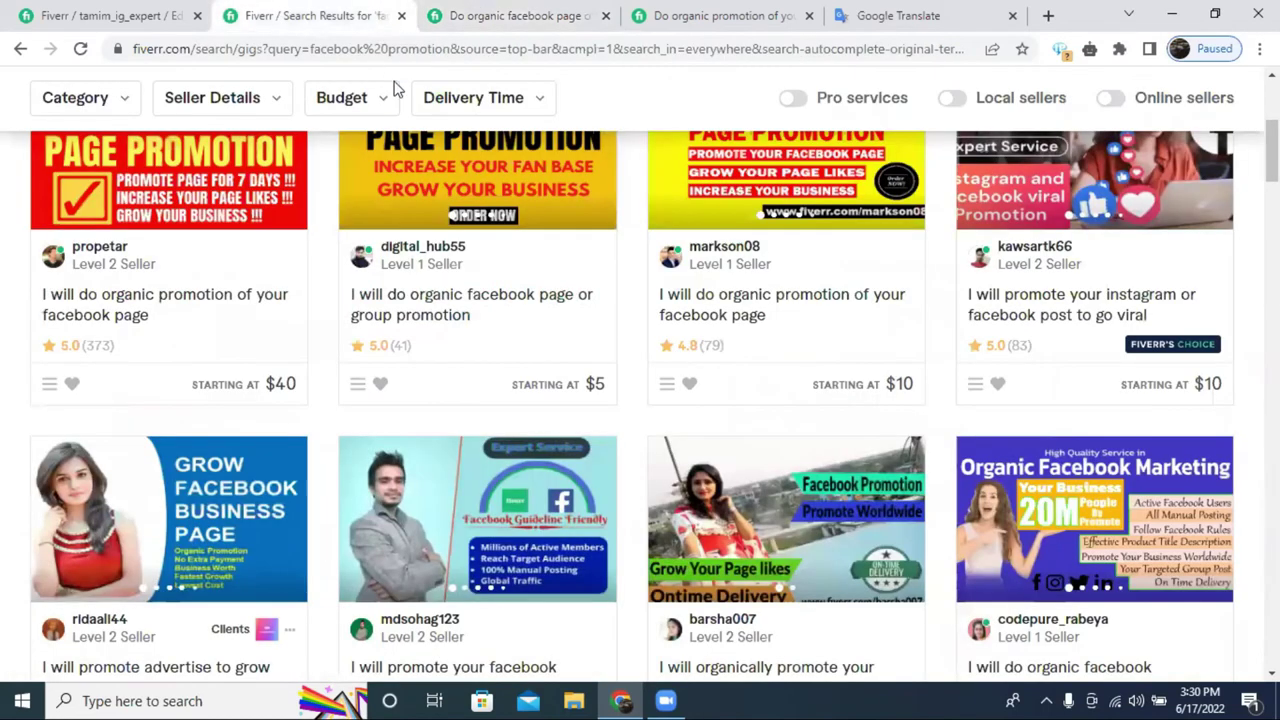
scroll(900, 440, "down", 3)
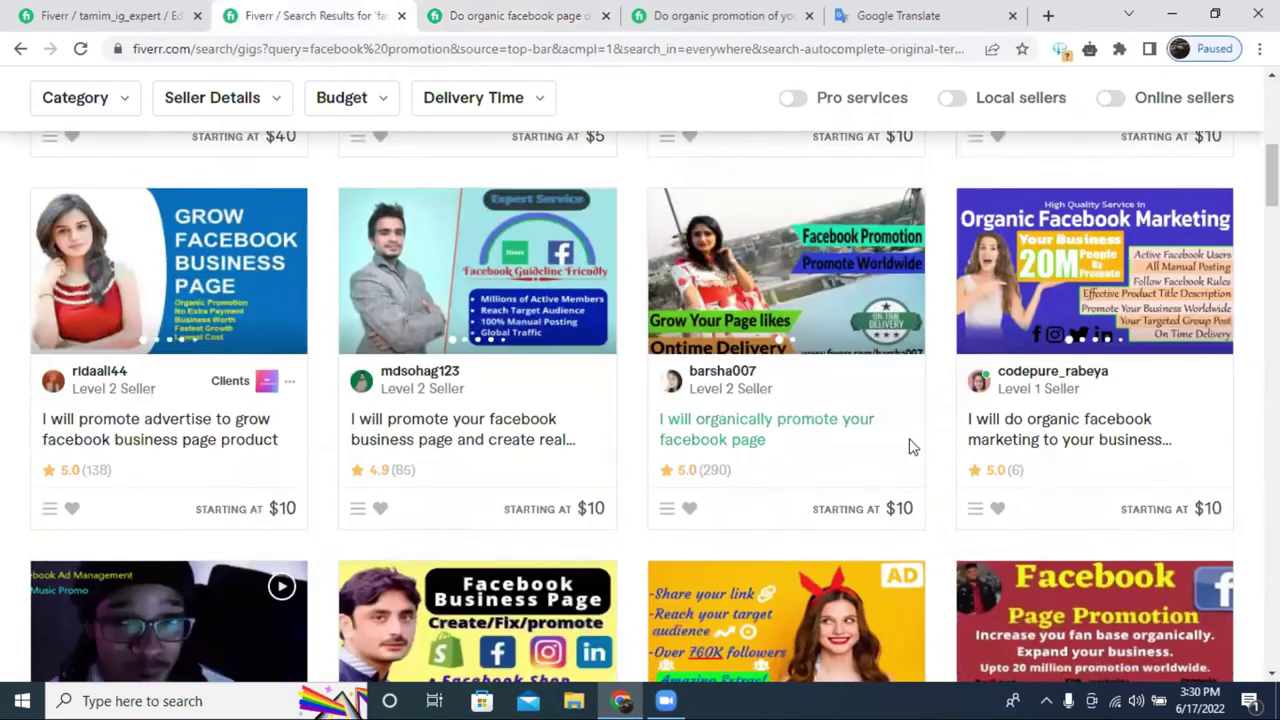
scroll(912, 446, "down", 2)
scroll(908, 454, "down", 1)
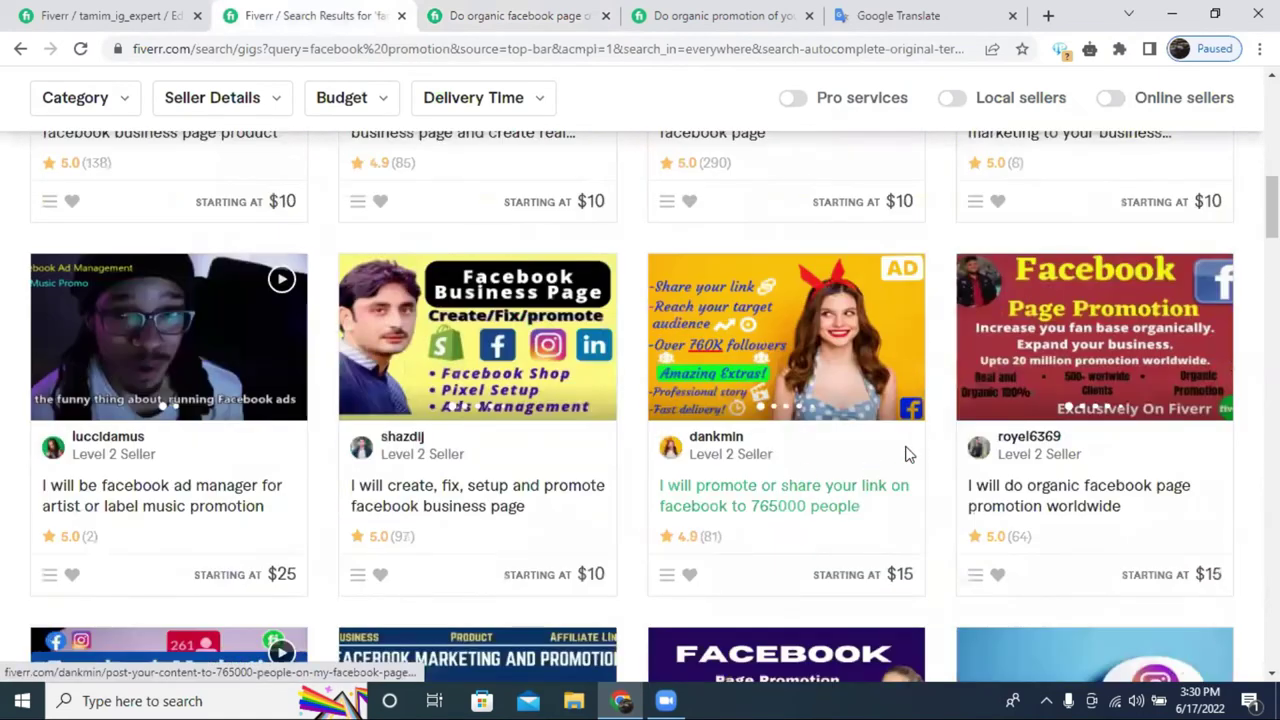
scroll(908, 454, "down", 10)
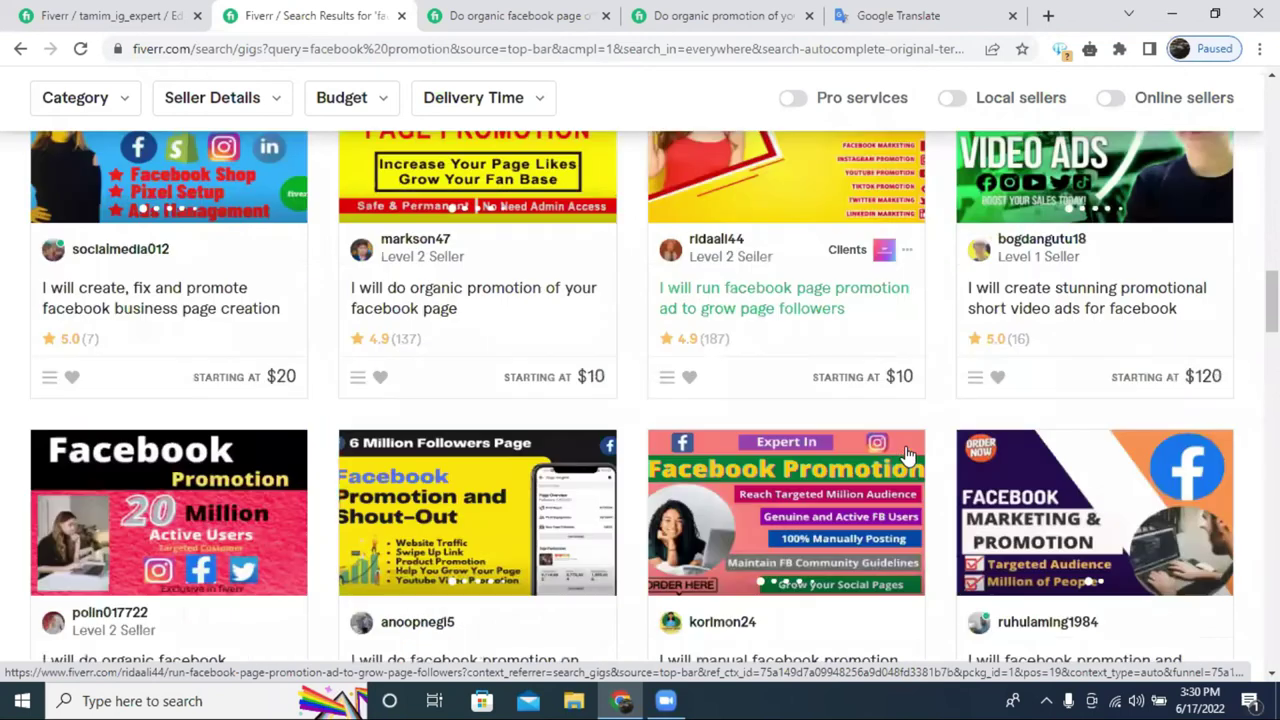
scroll(907, 455, "down", 2)
right_click(757, 488)
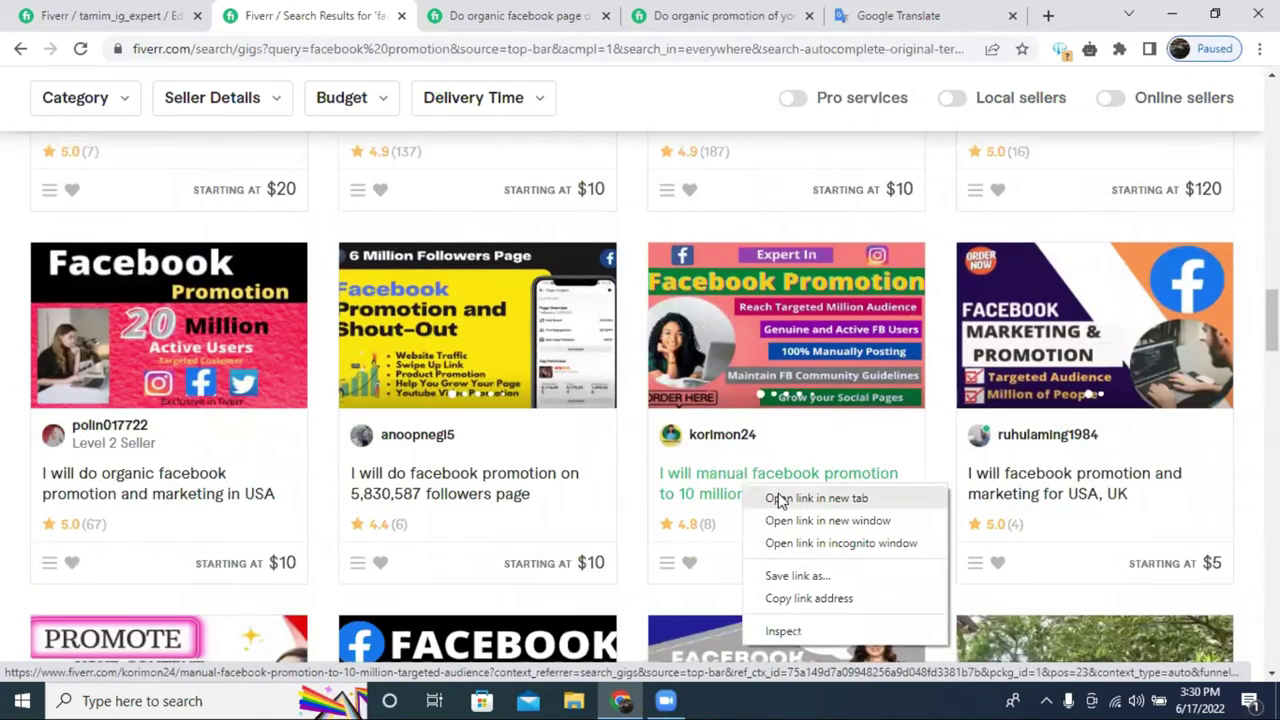
left_click(816, 498)
left_click(442, 14)
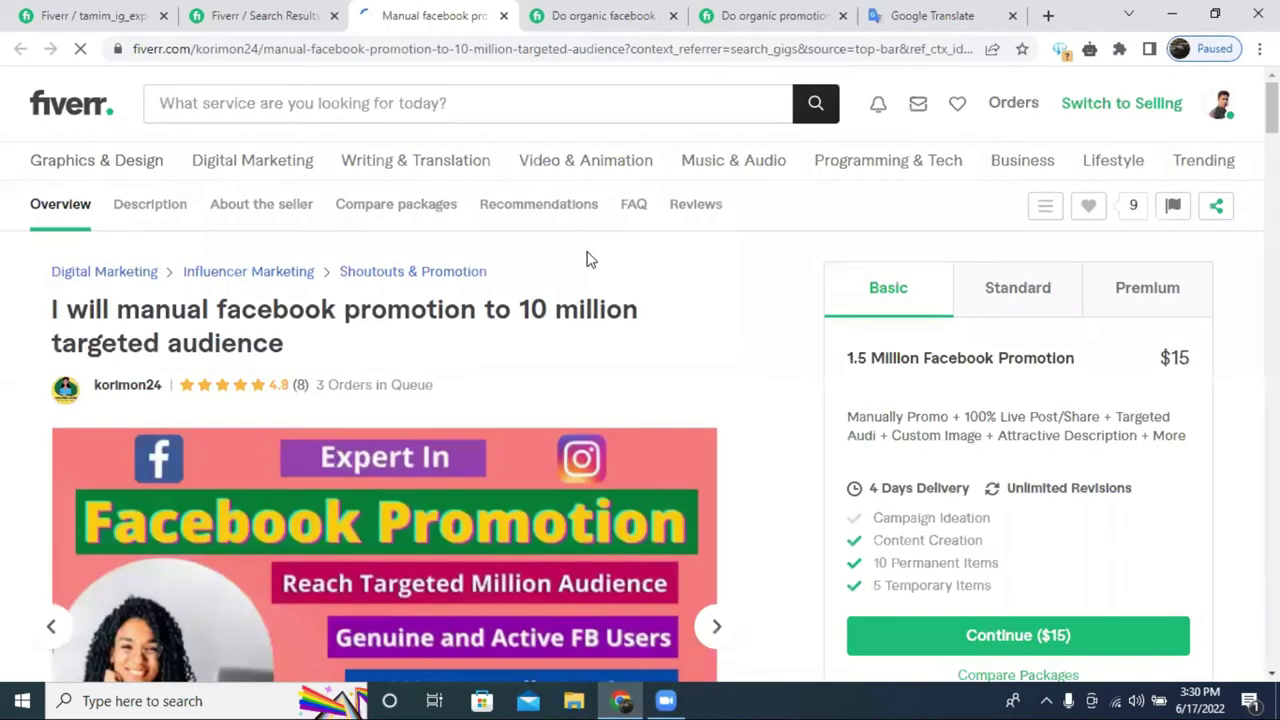
Copy the competitor's Basic package title into the new Gig's Basic package name and change it to "2.5 Million Facebook Promotion".
triple_click(945, 366)
key("ctrl+c")
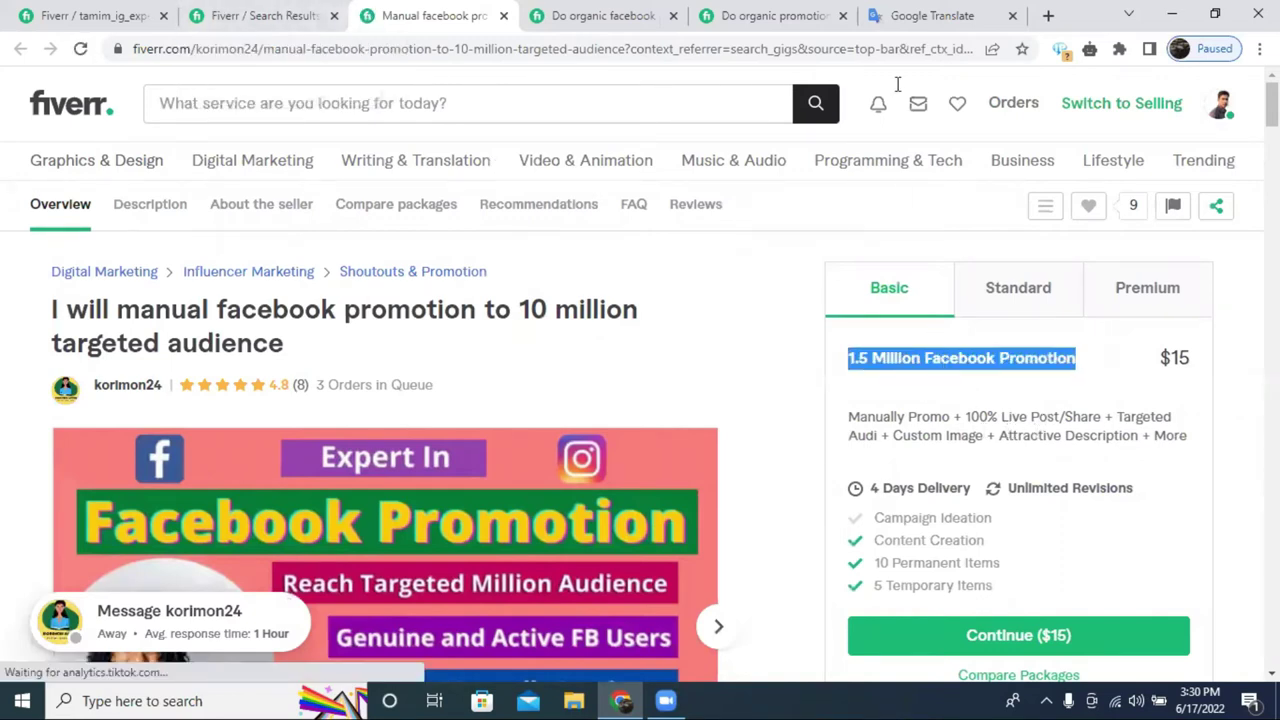
left_click(908, 12)
left_click(200, 12)
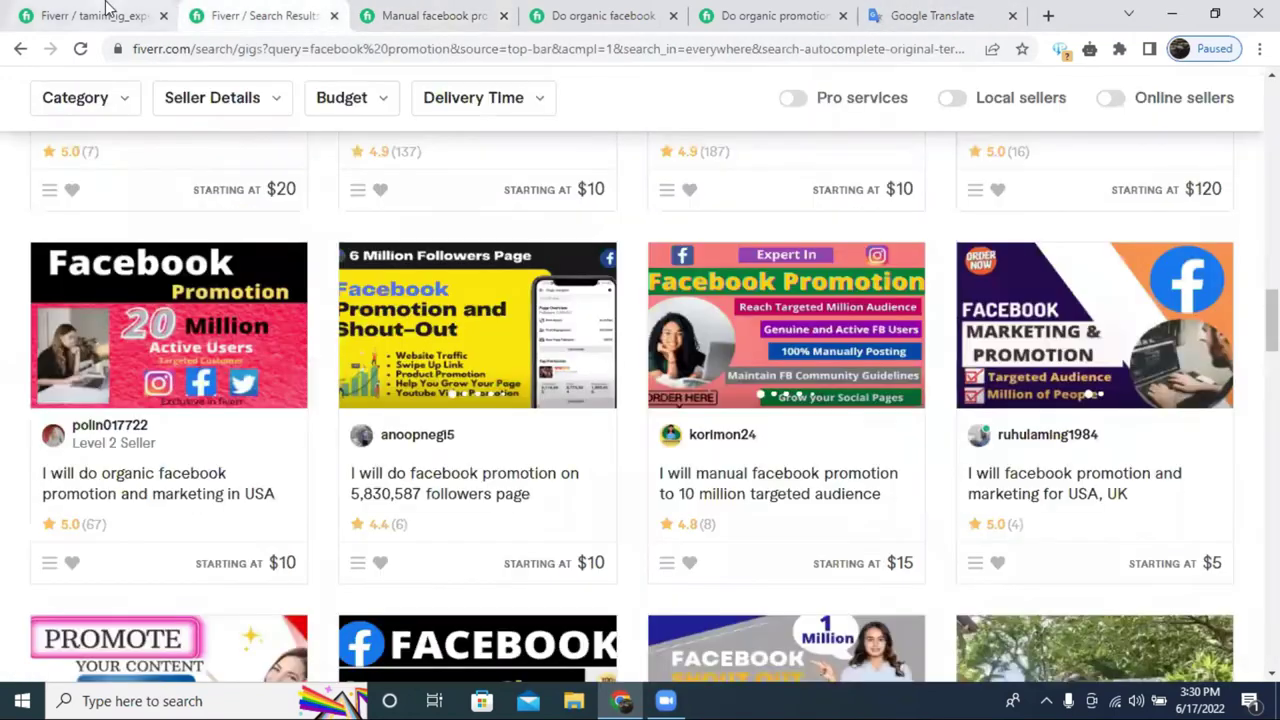
left_click(110, 10)
left_click(410, 325)
key("ctrl+v")
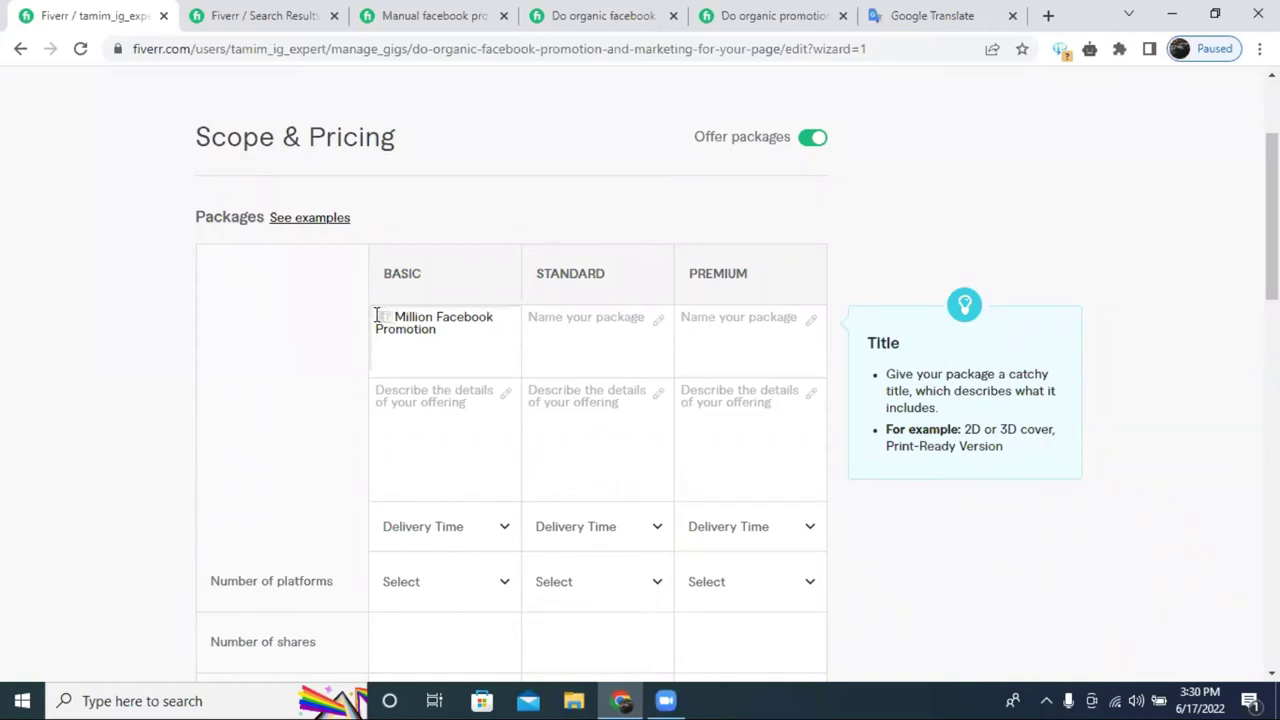
type("2.5")
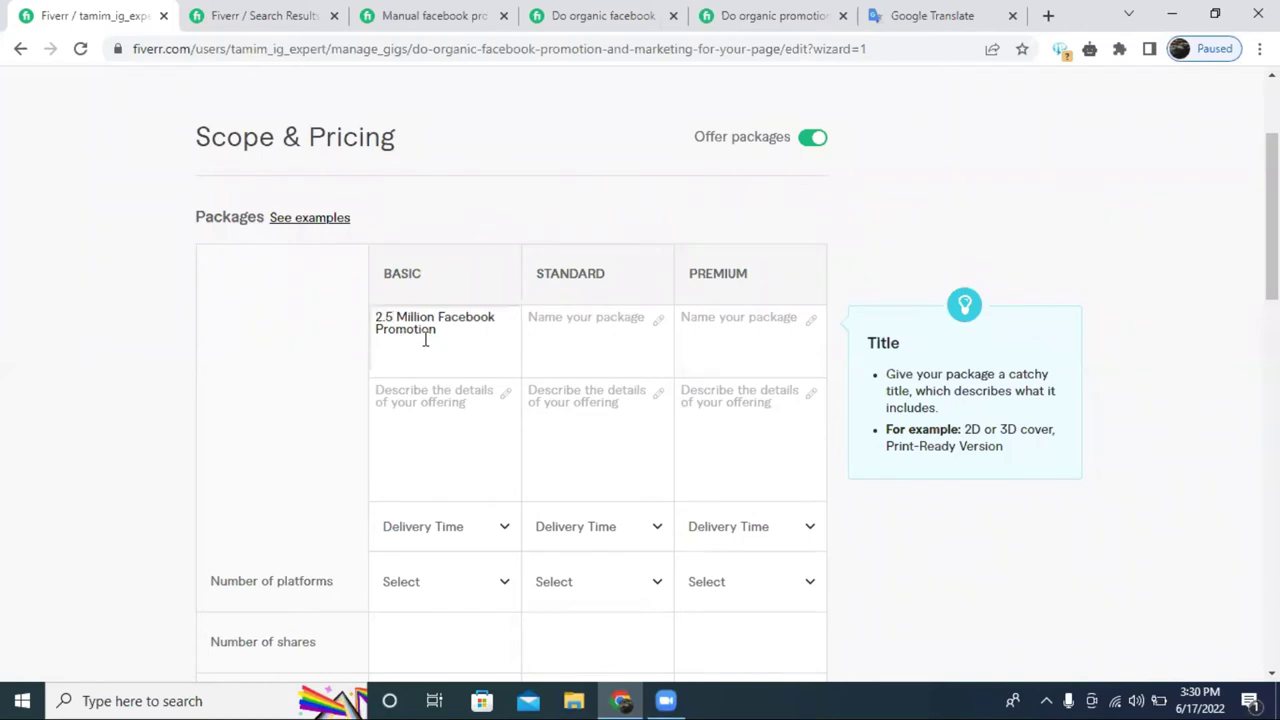
Reuse the copied title for the Standard package and change its name to "5.5 Million Facebook Promotion".
key("ctrl+a")
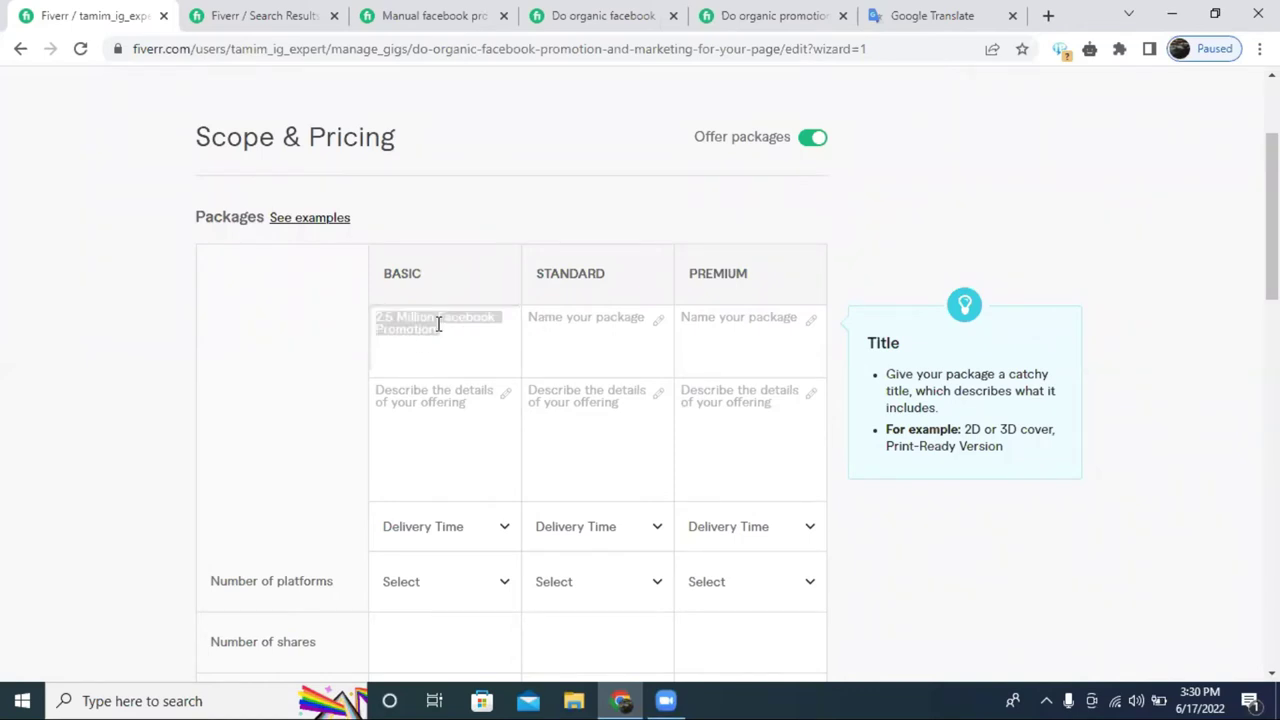
key("ctrl+c")
left_click(564, 320)
key("ctrl+v")
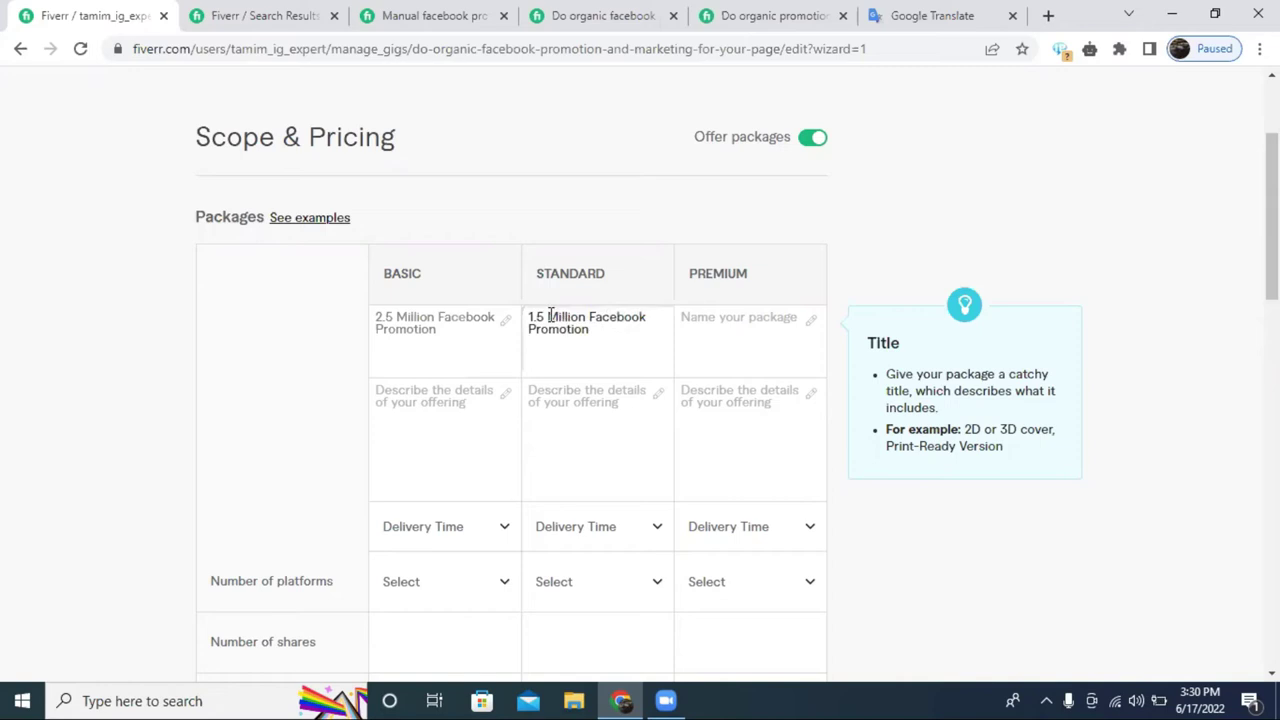
left_click_drag(547, 317, 531, 318)
type("3")
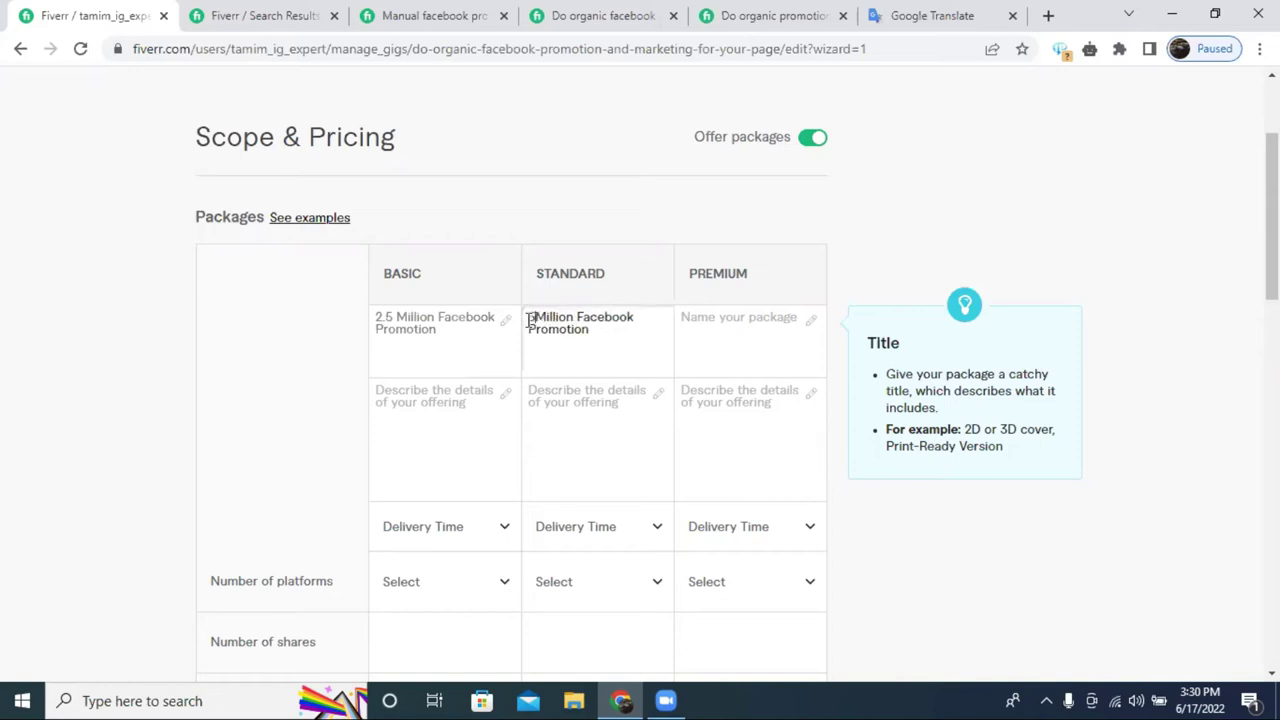
type(".5")
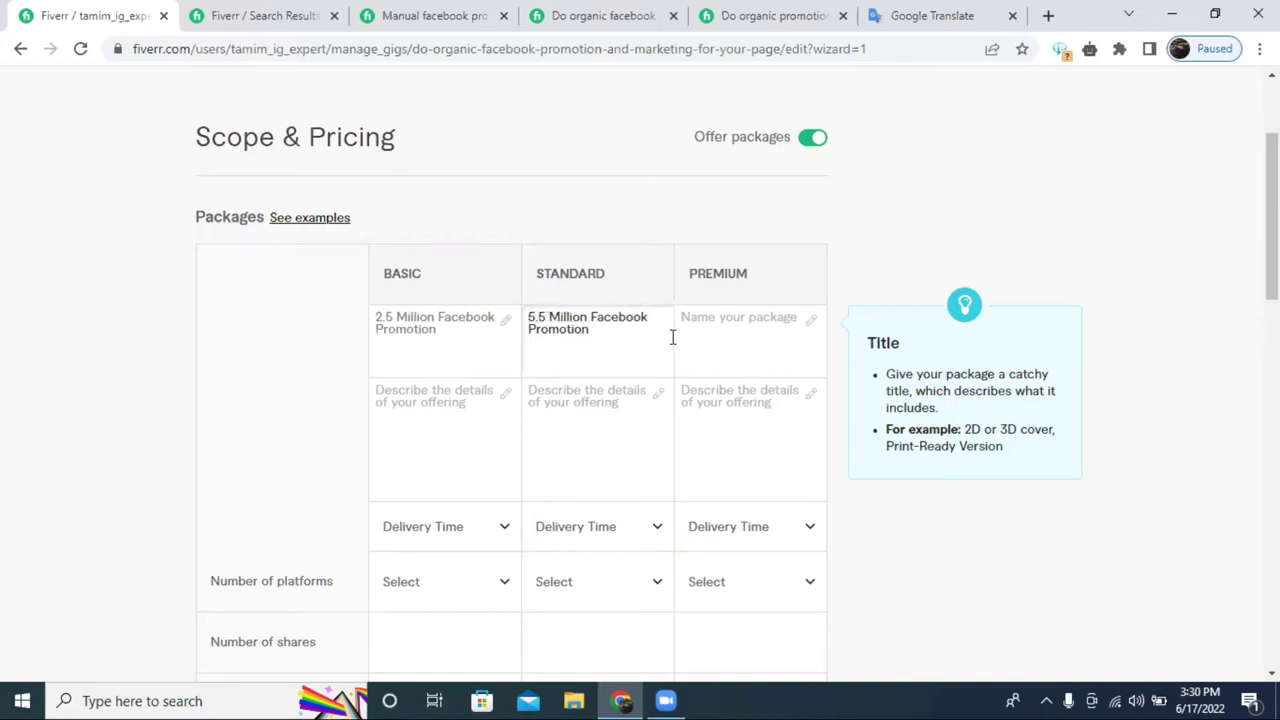
Name the Premium package "10+ Million Facebook Promotion" and change the Standard package name to "5.5+ Million Facebook Promotion".
left_click(757, 326)
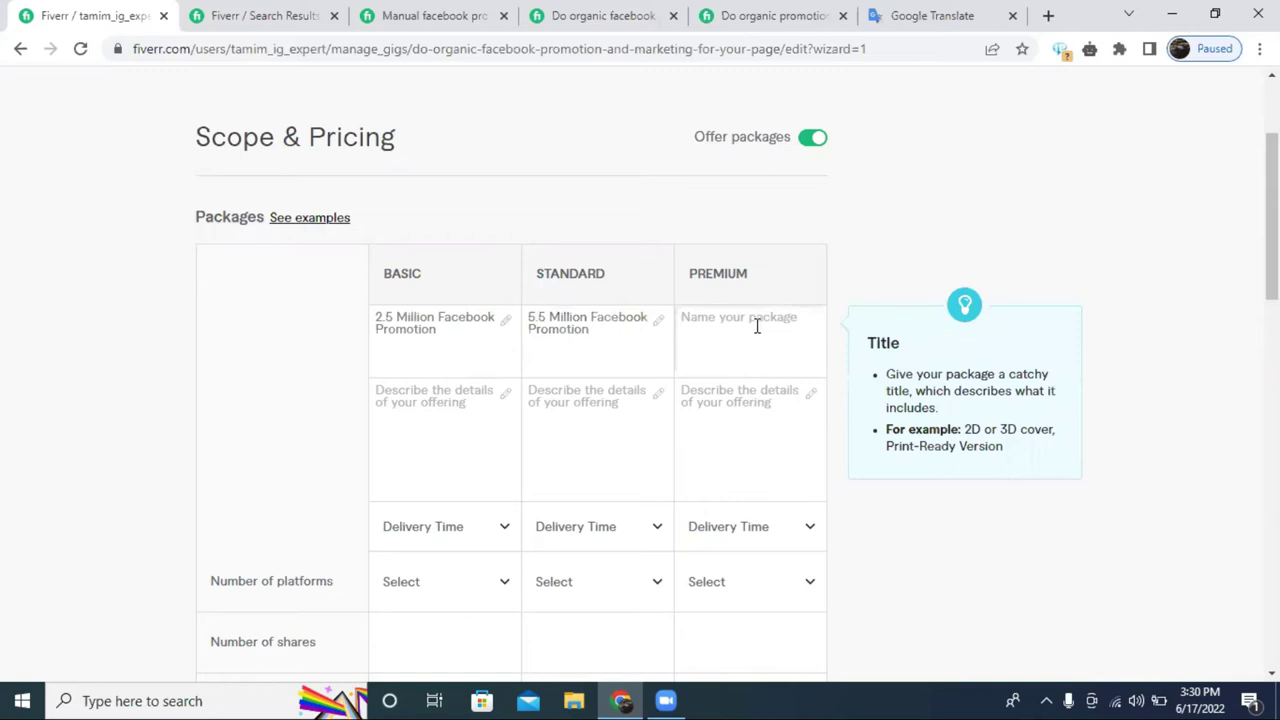
key("ctrl+v")
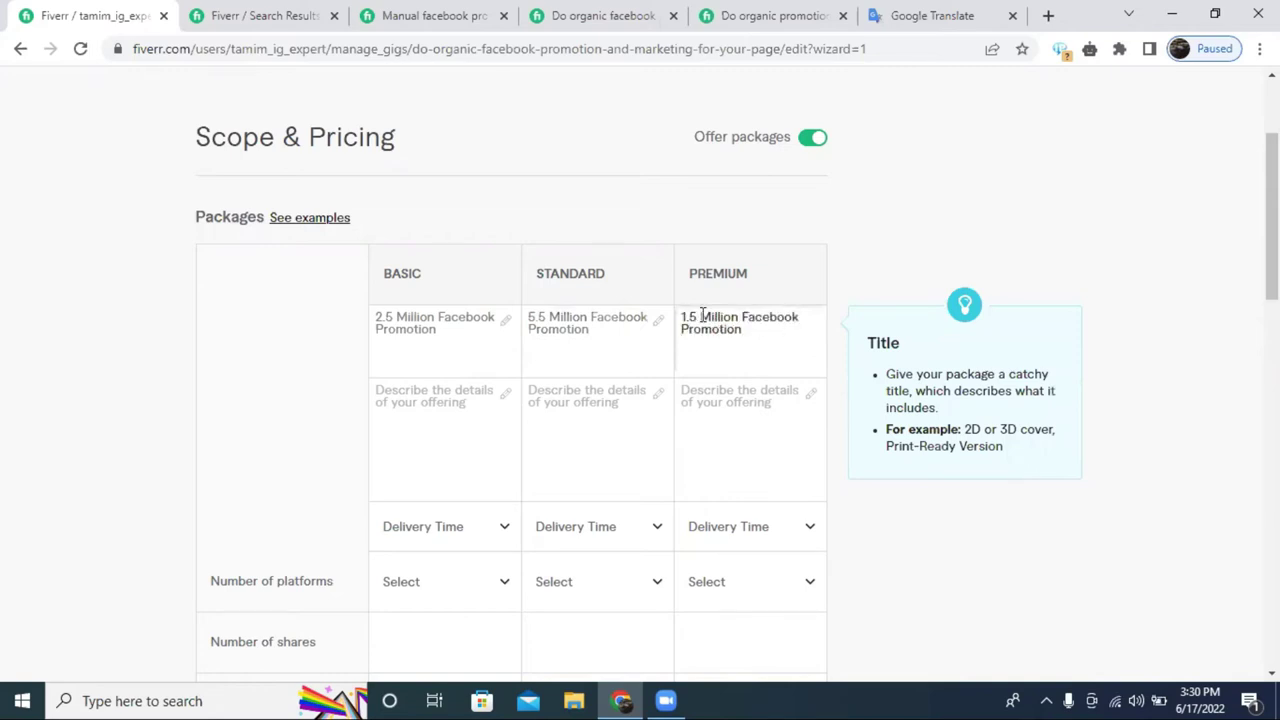
left_click_drag(697, 316, 671, 317)
type("10")
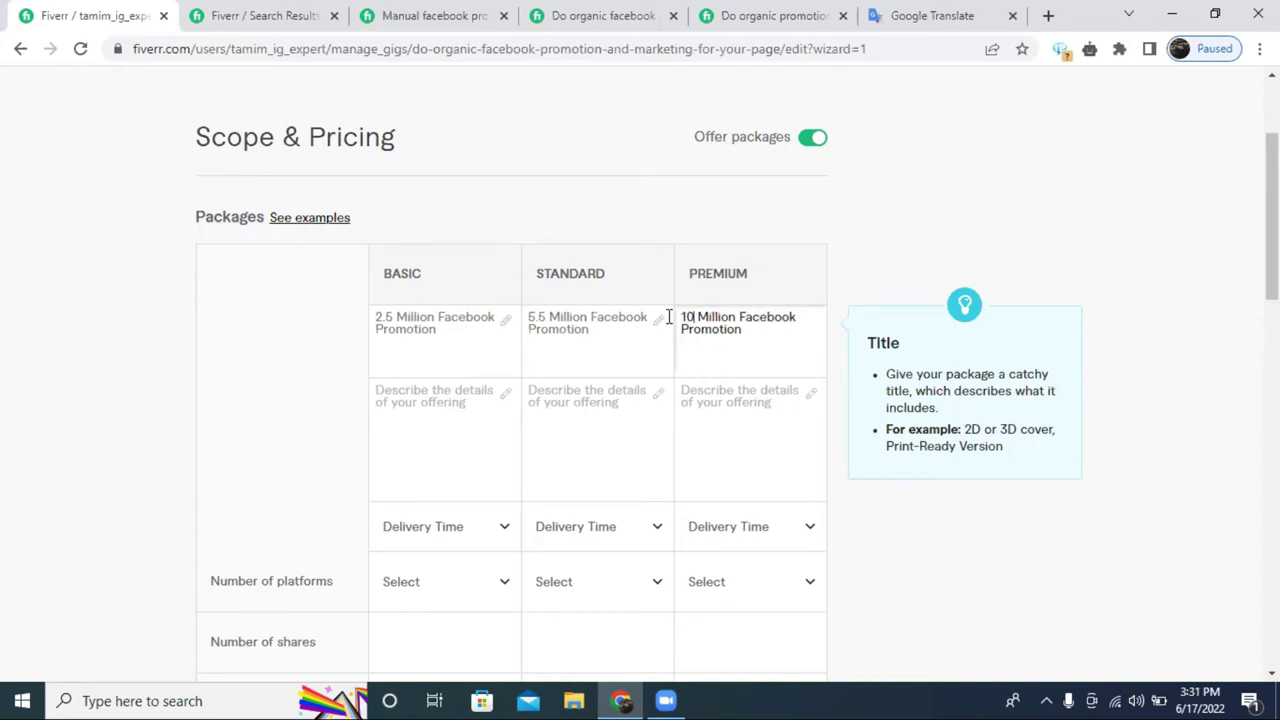
type("+")
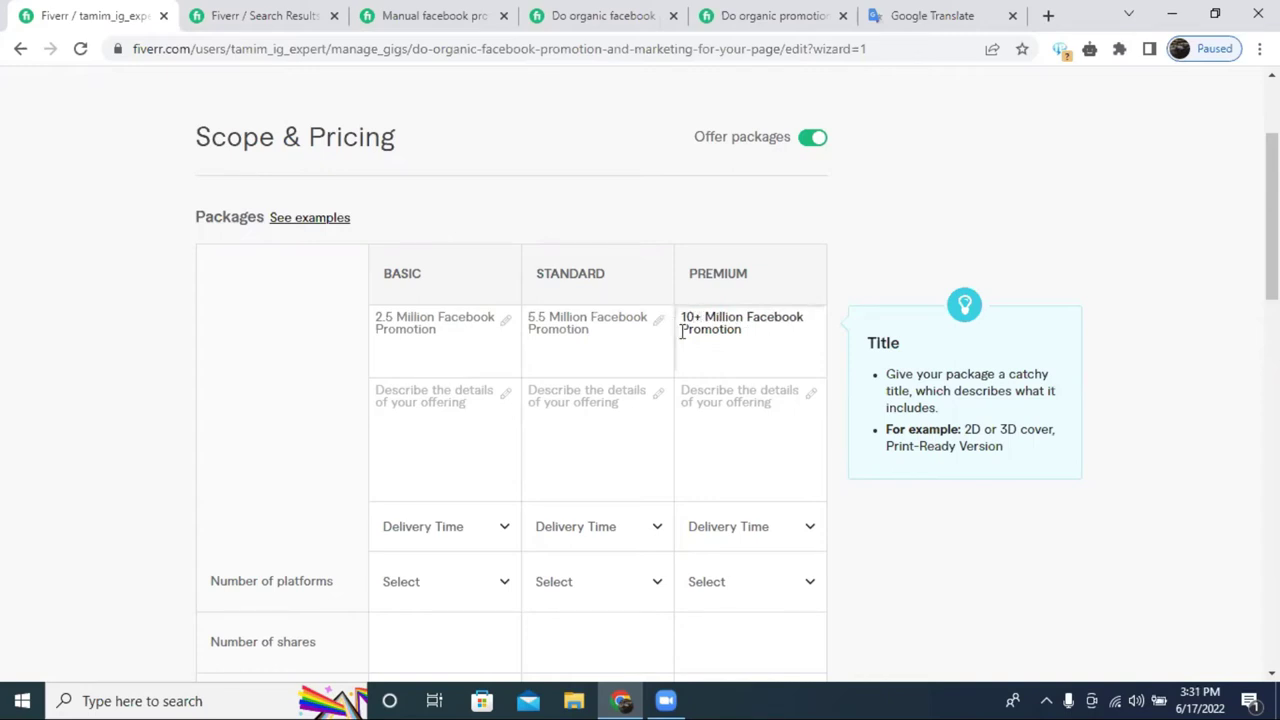
left_click(547, 317)
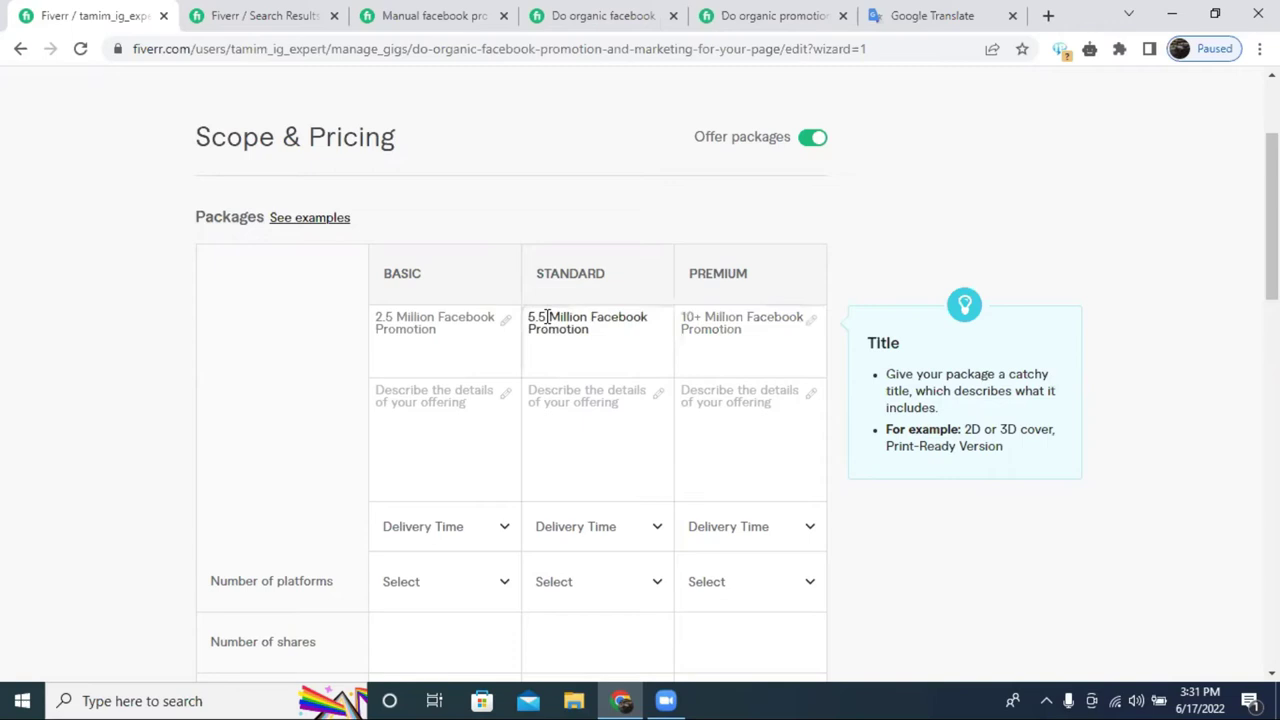
type("+")
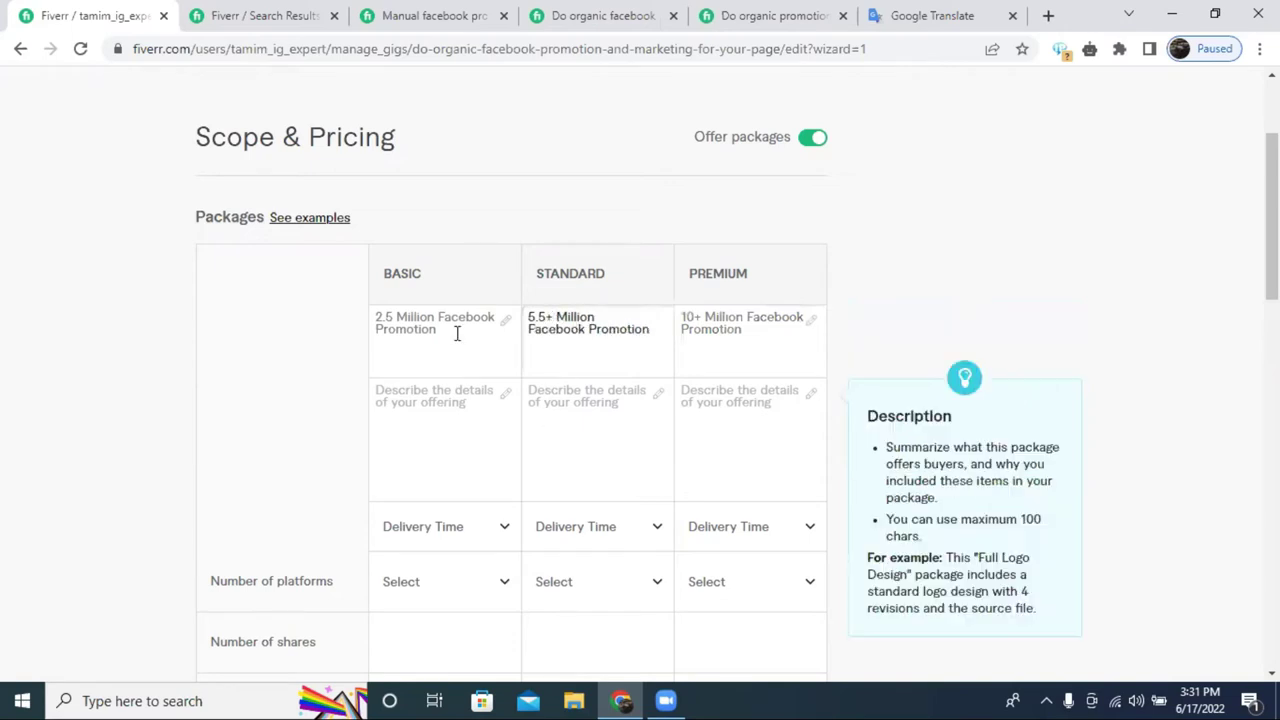
Change the Standard package name to "5.5 Million Facebook Promotion".
left_click(393, 313)
left_click(553, 316)
key("BackSpace")
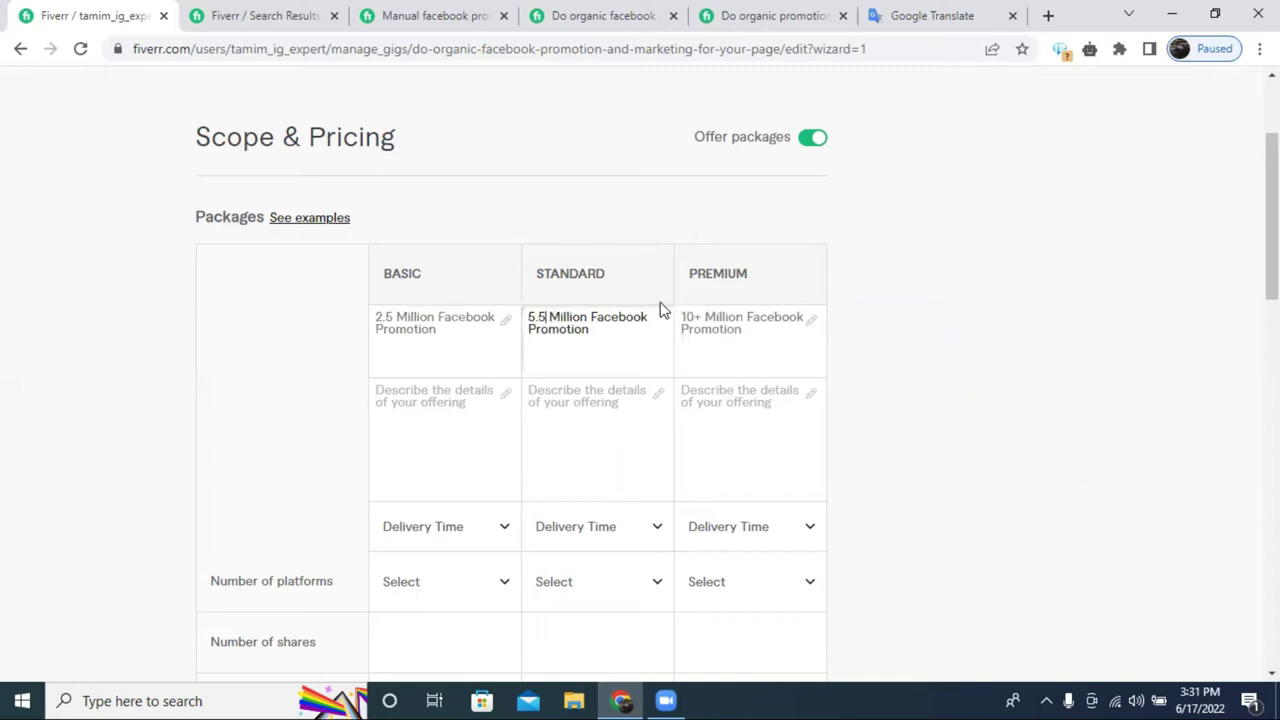
Review the names entered for the Basic, Standard and Premium packages.
left_click(399, 321)
key("ctrl+a")
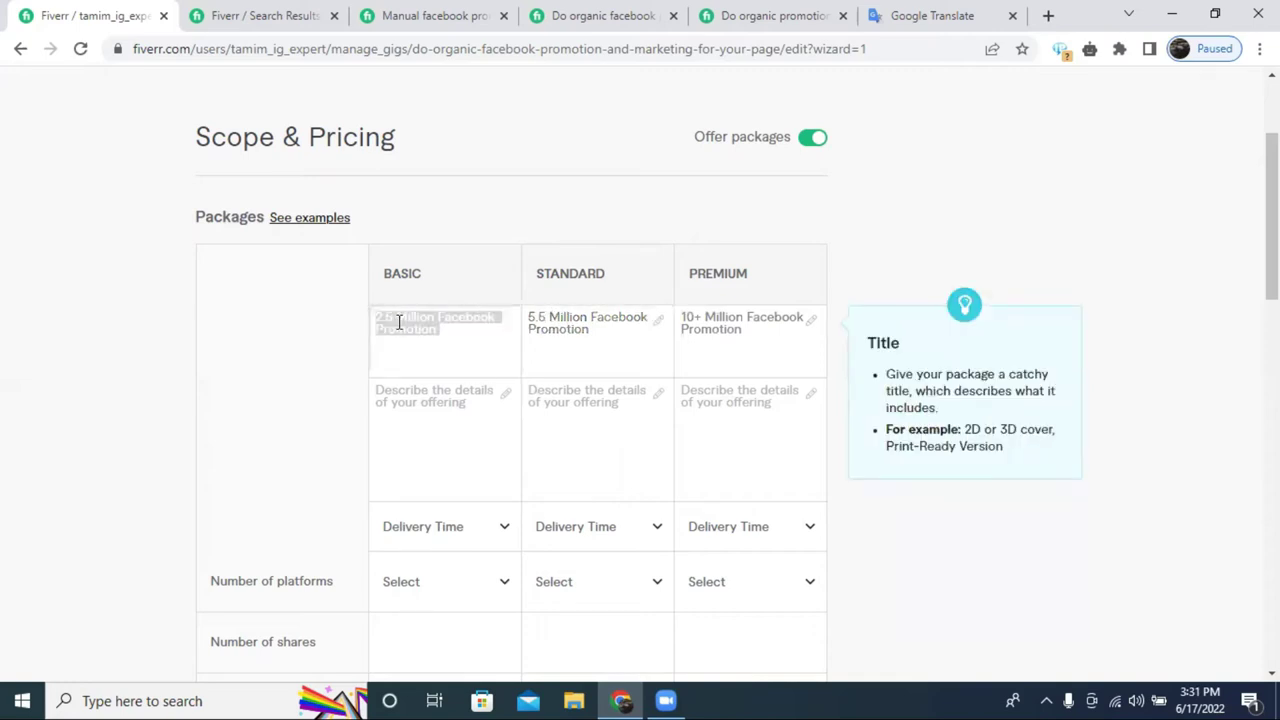
double_click(408, 323)
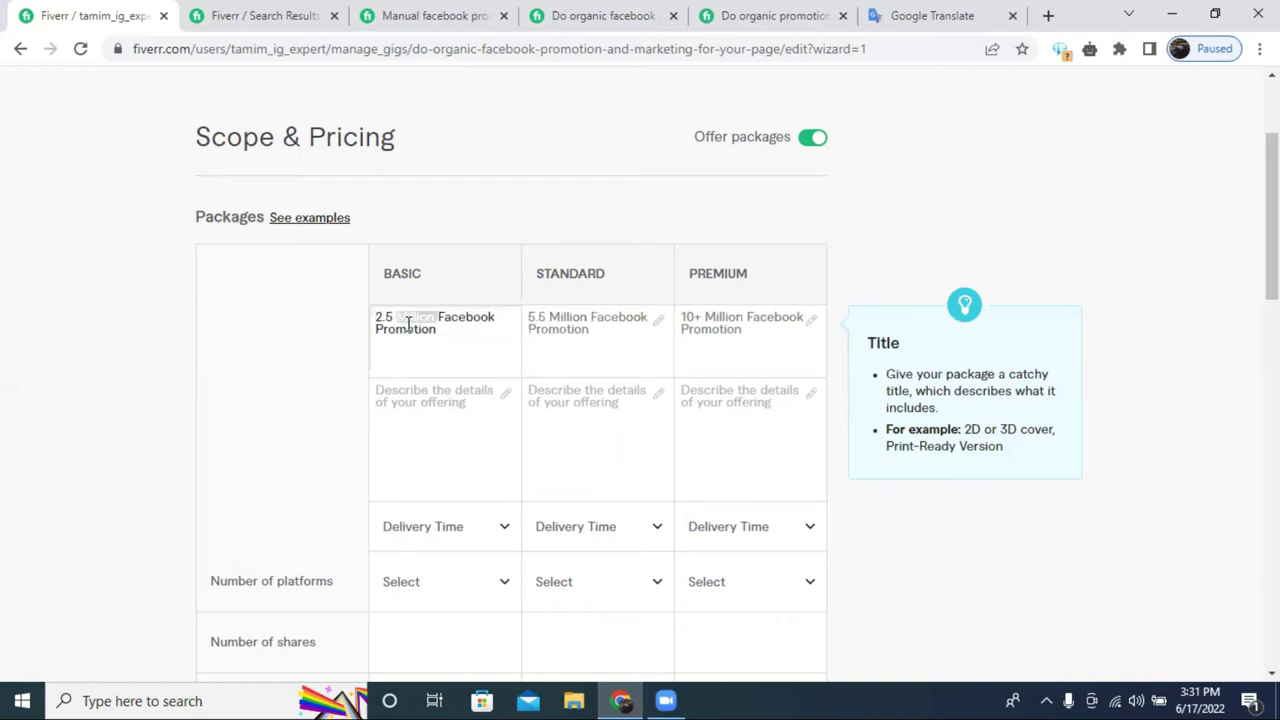
left_click(408, 323)
key("ctrl+a")
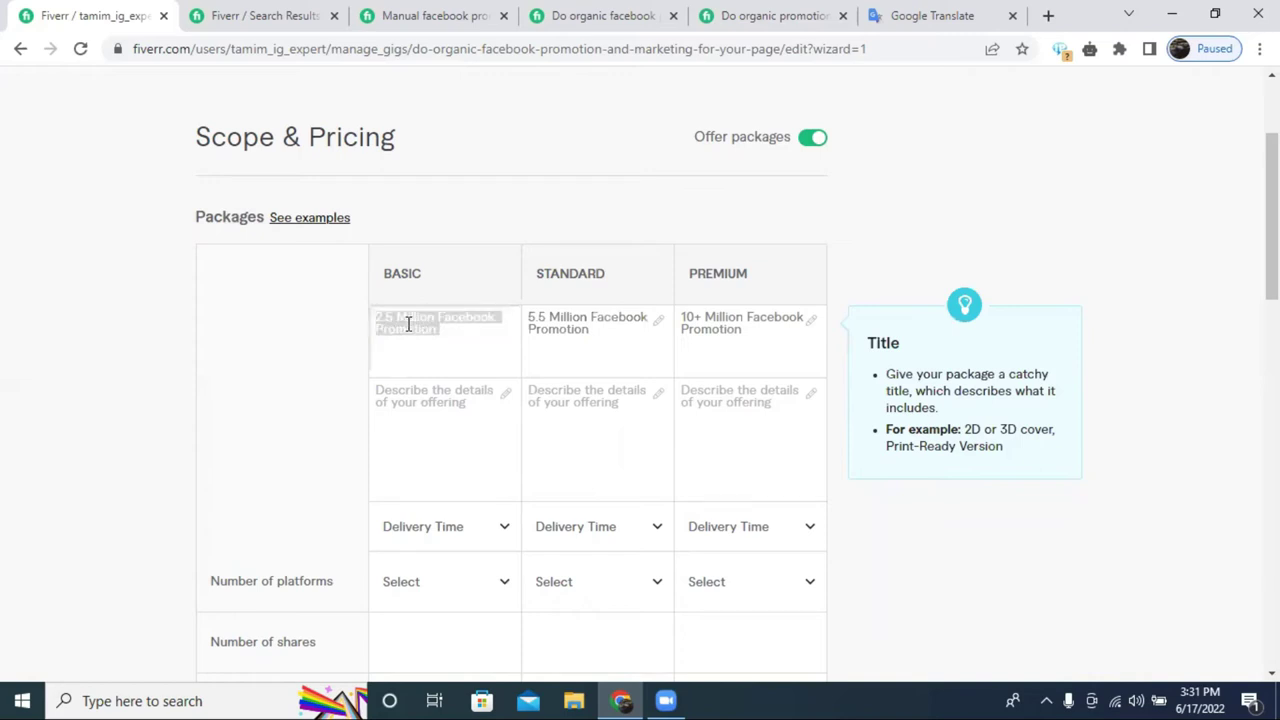
left_click(567, 330)
key("ctrl+a")
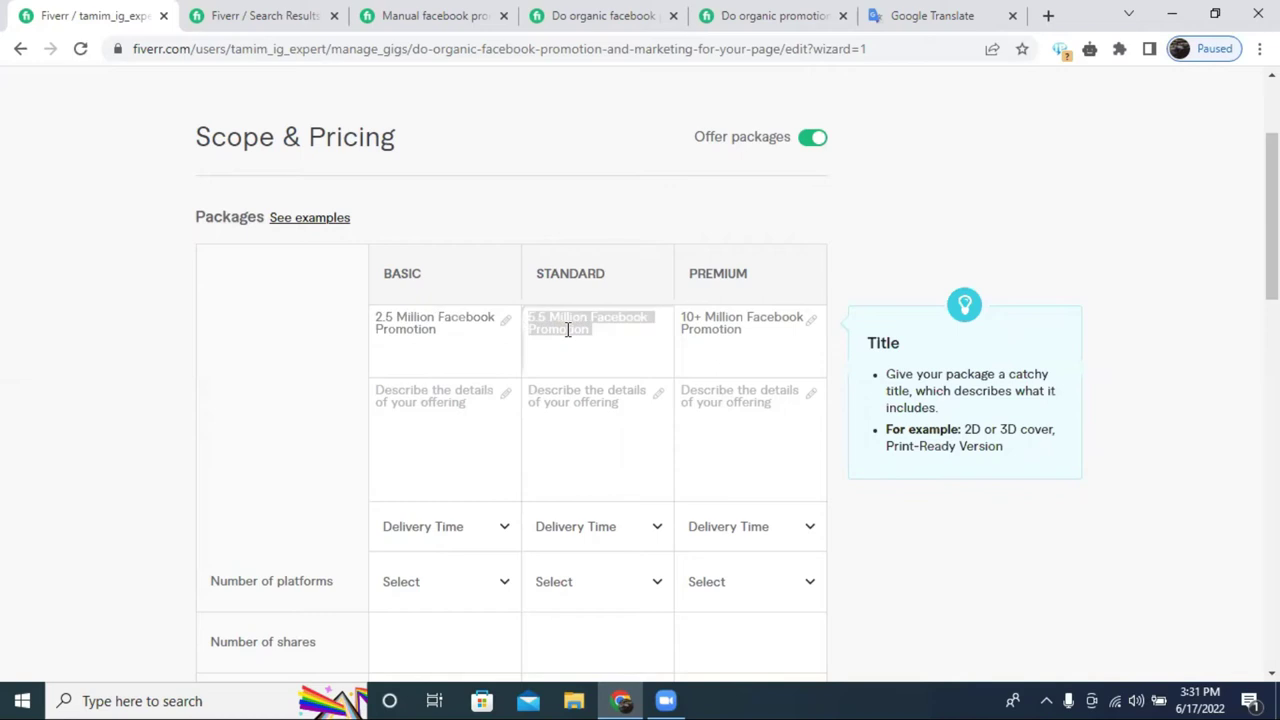
left_click(570, 330)
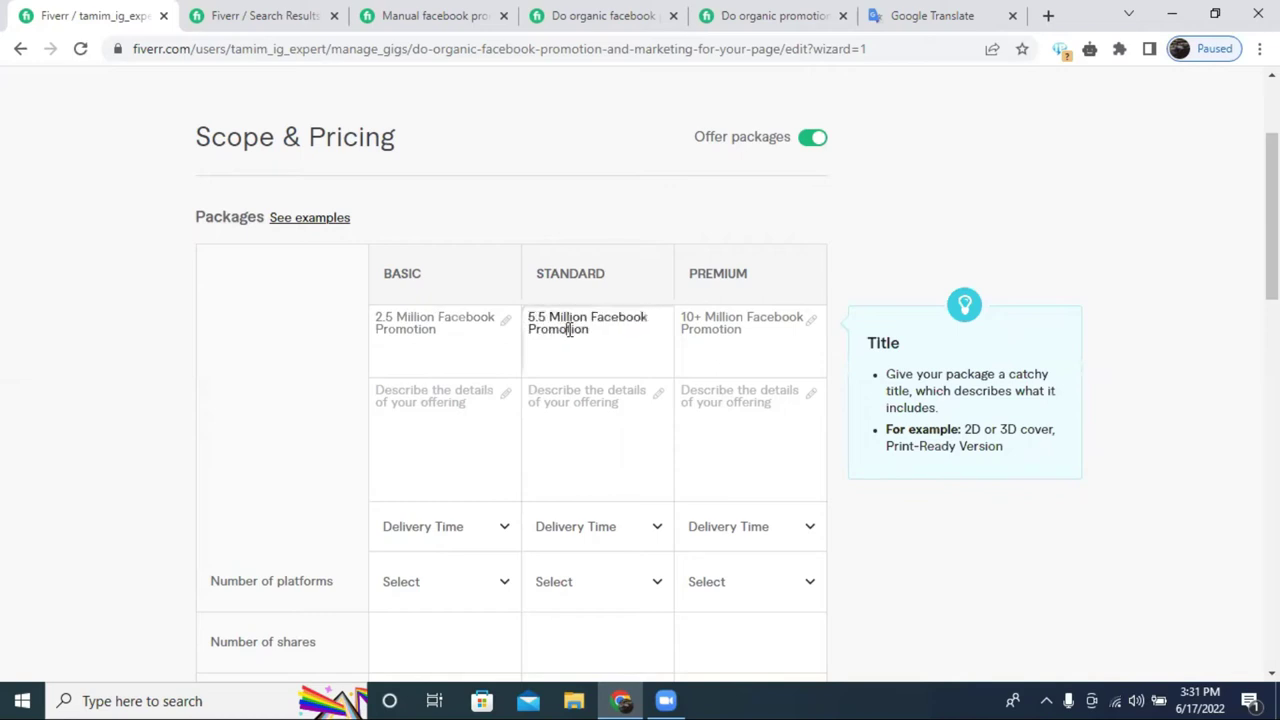
double_click(728, 320)
Set the Basic package price to $10.
scroll(554, 338, "down", 5)
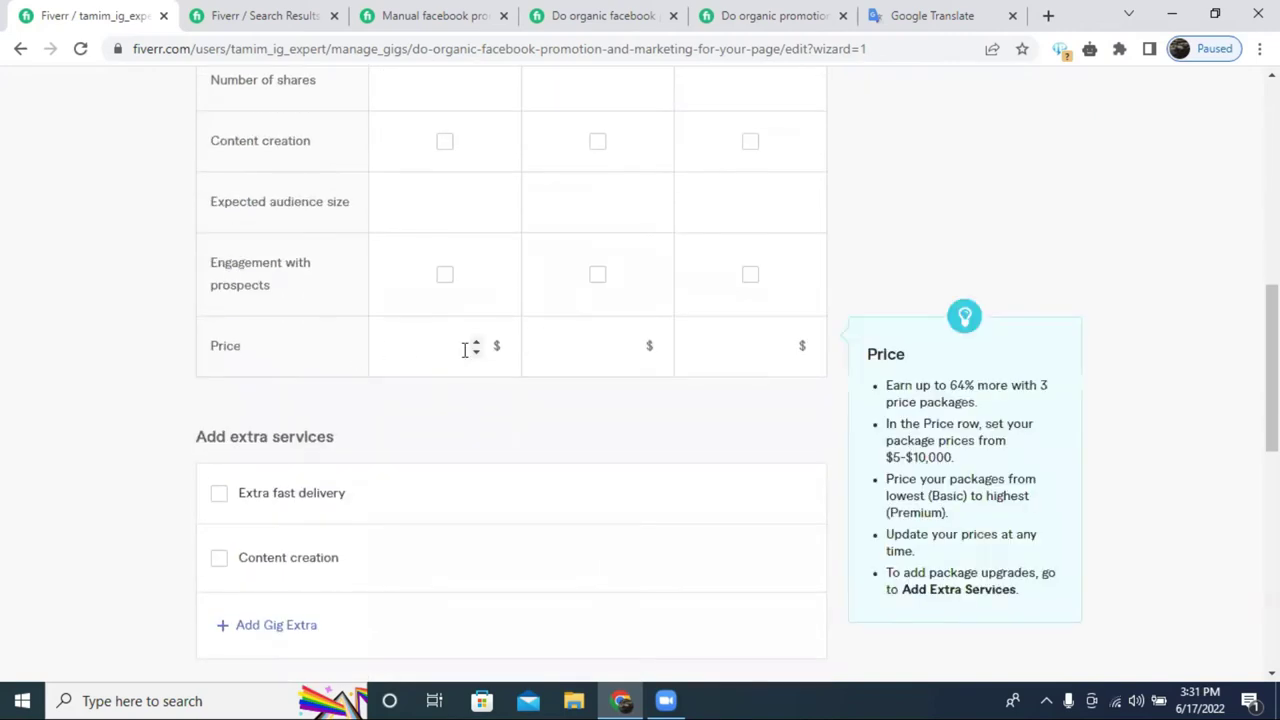
scroll(465, 355, "up", 4)
scroll(468, 365, "down", 2)
scroll(468, 369, "down", 1)
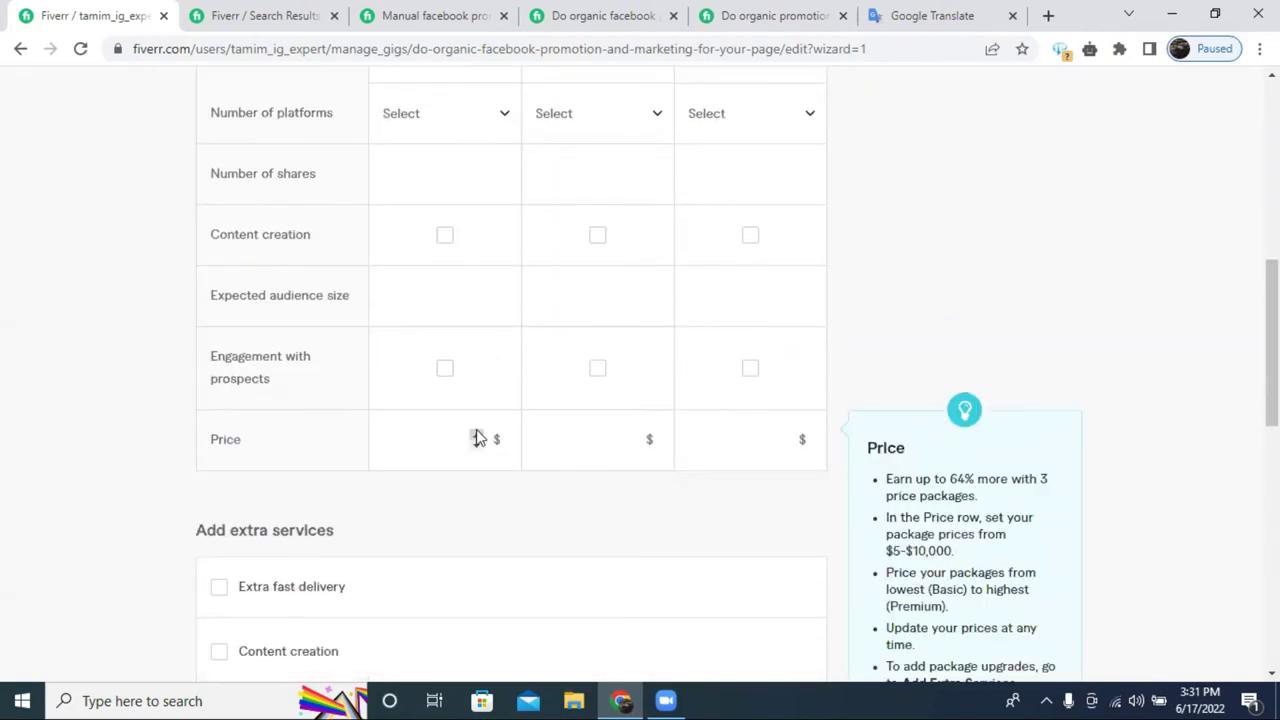
left_click(477, 434)
scroll(577, 446, "up", 4)
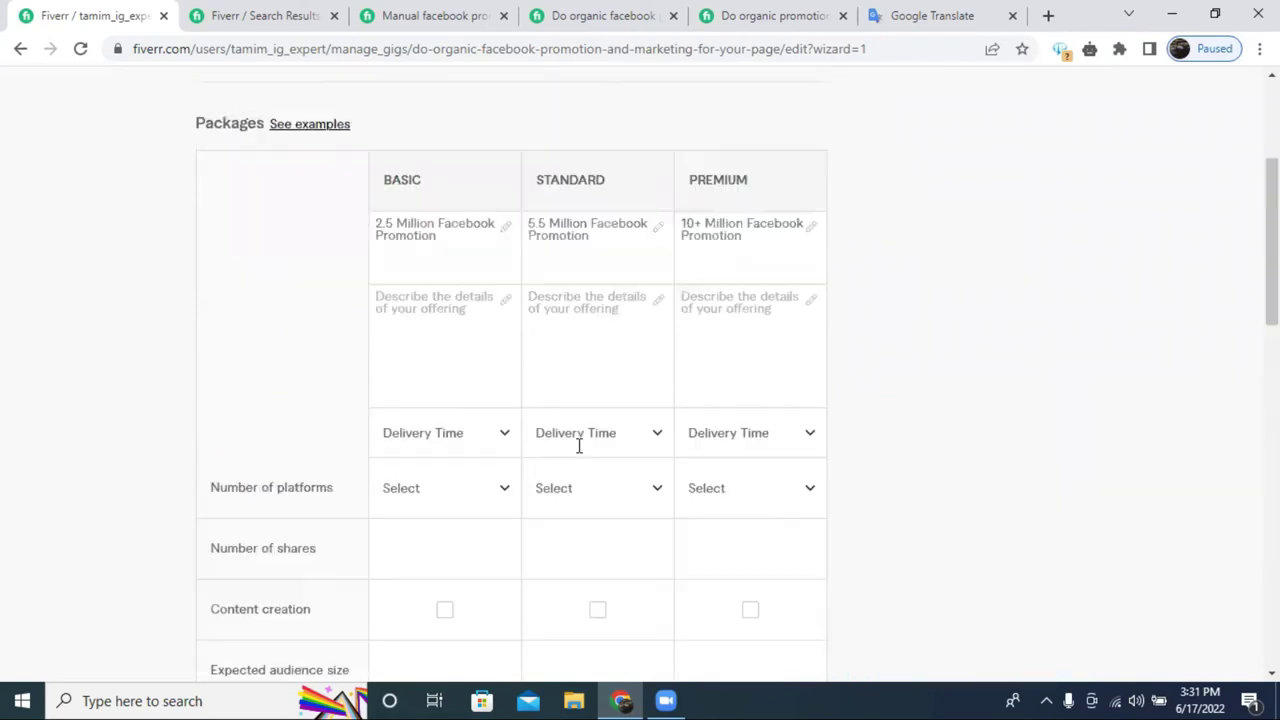
Set the Standard package price to $20.
scroll(577, 451, "down", 2)
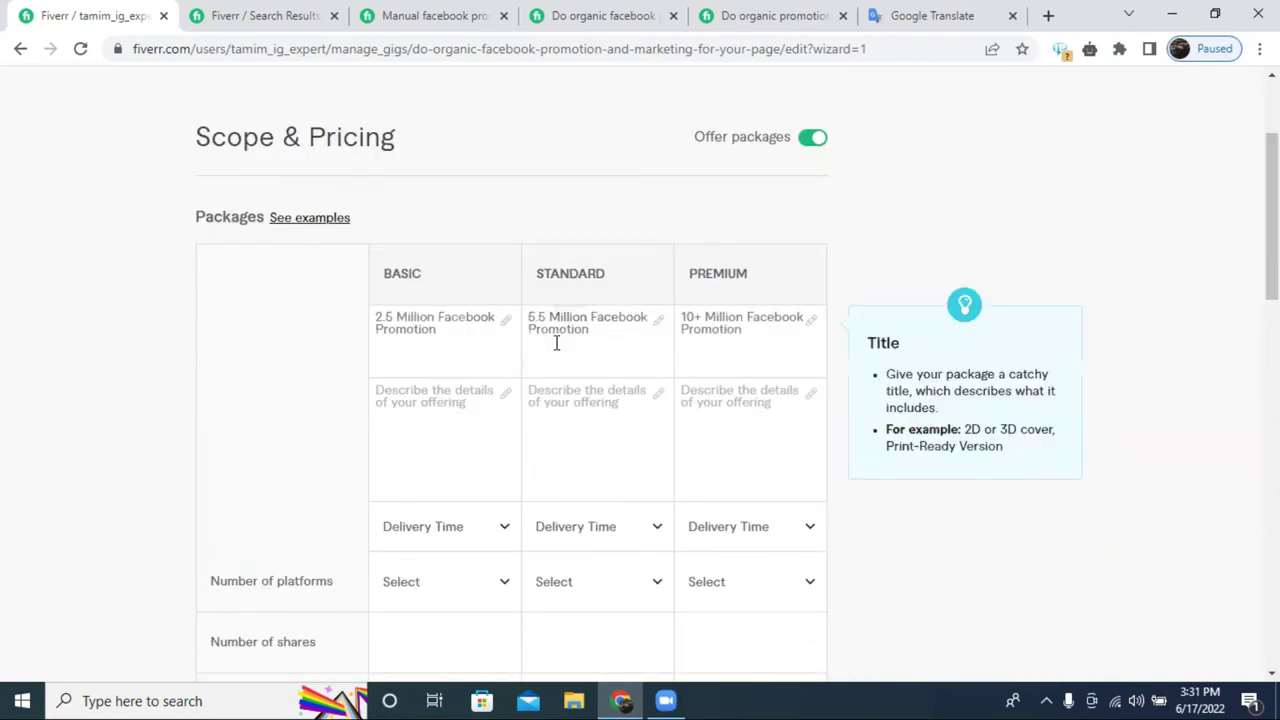
scroll(641, 348, "down", 4)
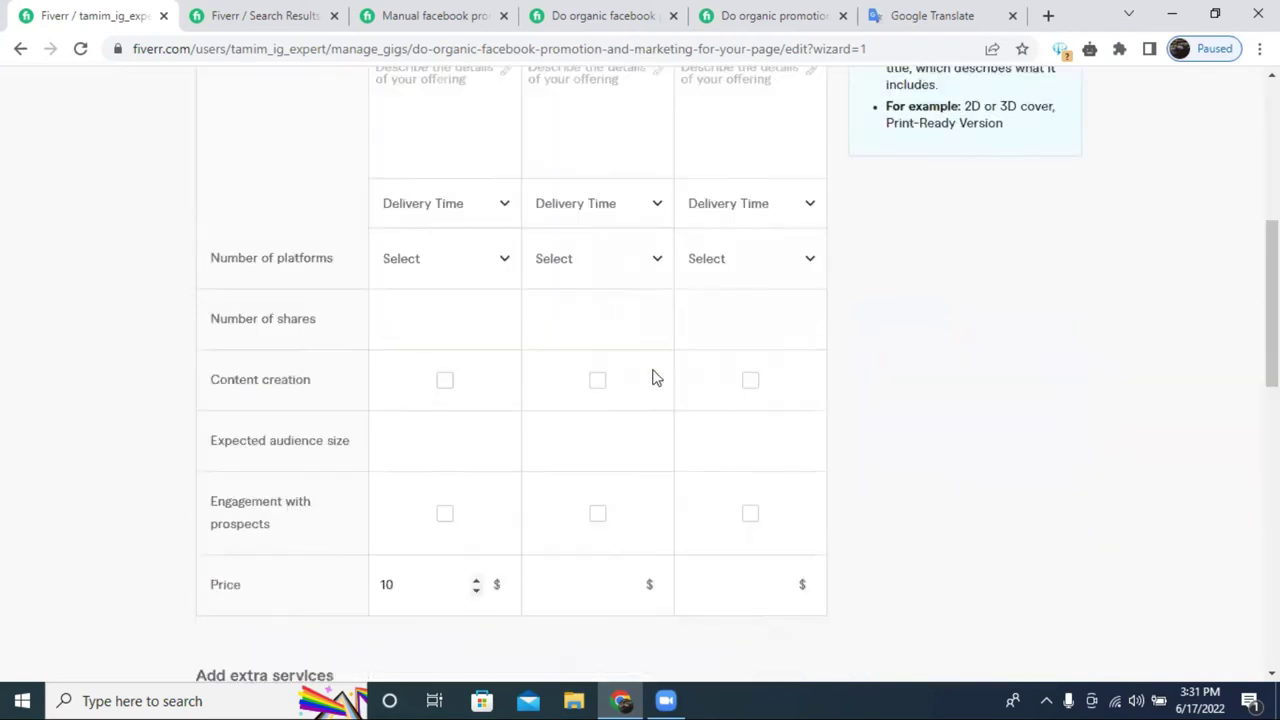
left_click(630, 533)
type("5")
left_click(630, 529)
left_click(630, 529)
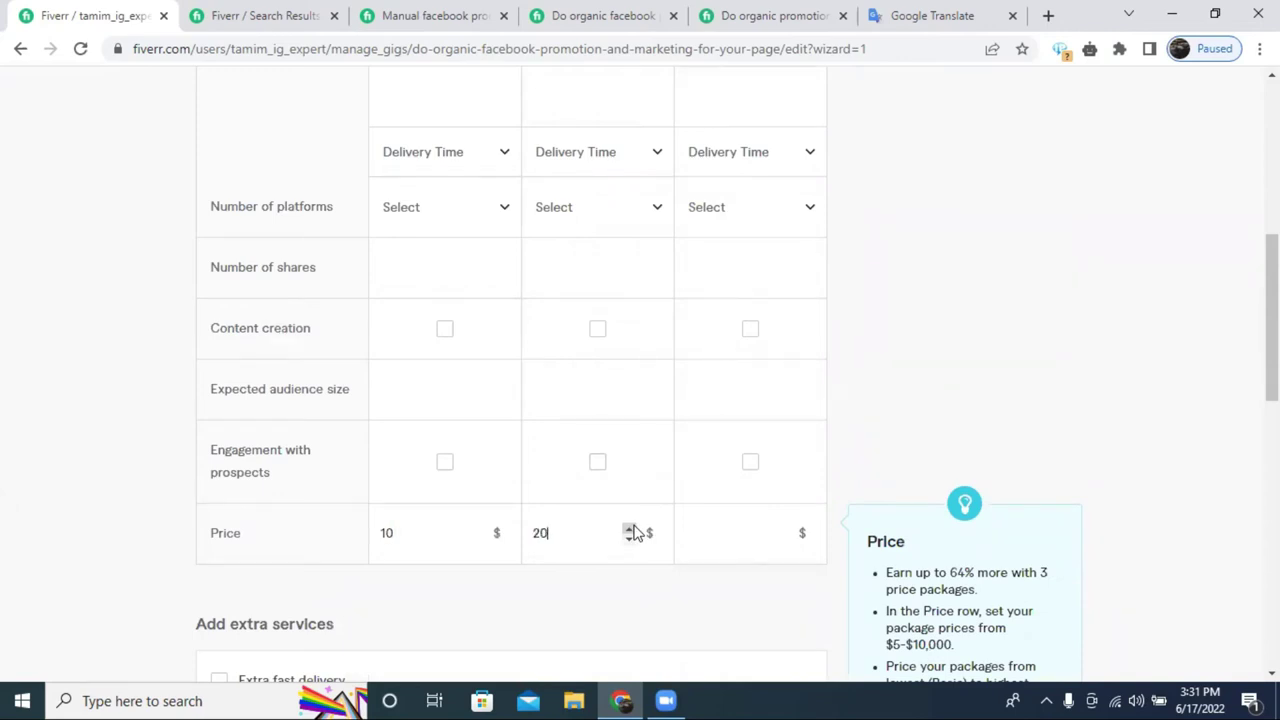
scroll(703, 526, "up", 3)
Set the Premium package price to $45.
mouse_move(703, 536)
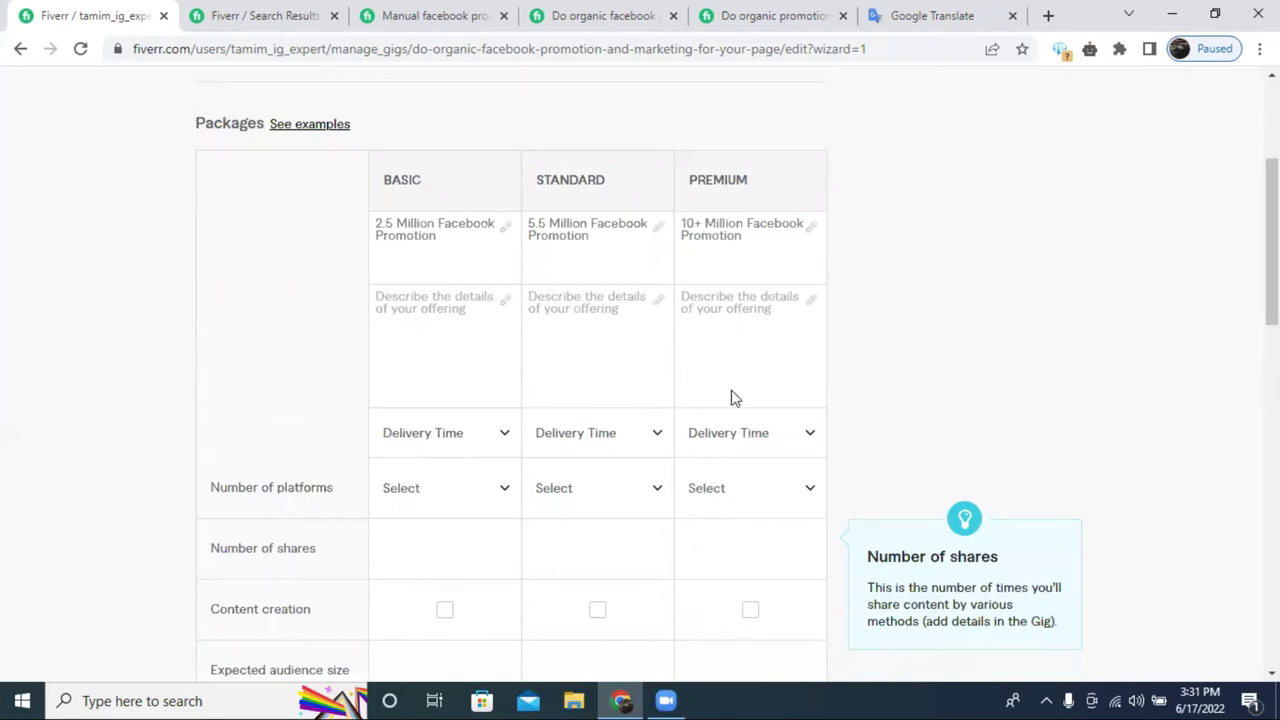
mouse_move(736, 273)
scroll(736, 273, "down", 2)
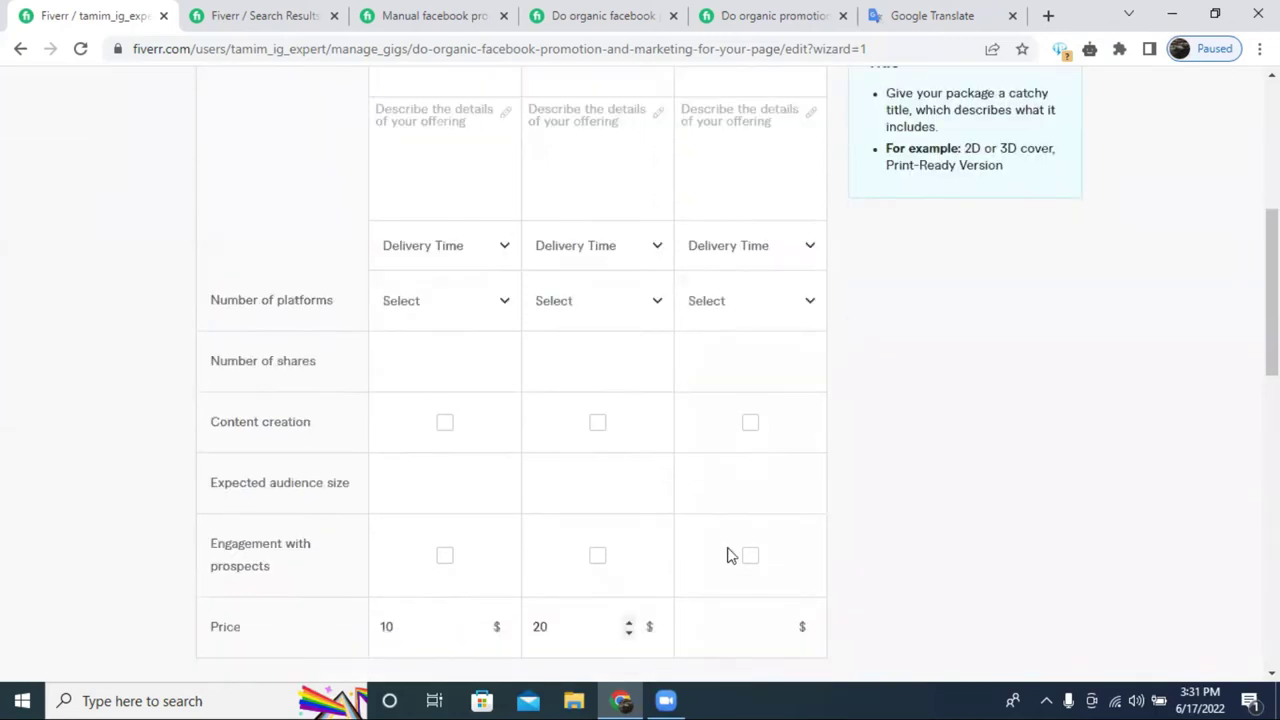
left_click(783, 622)
left_click(781, 621)
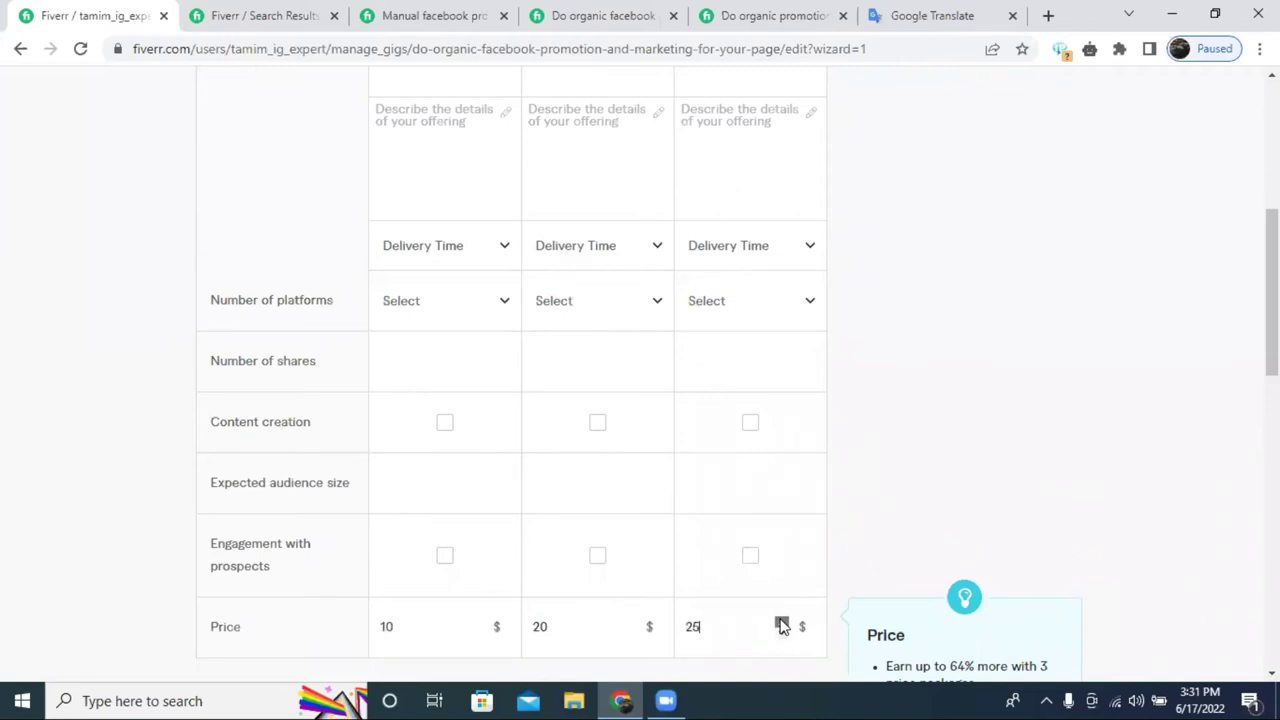
left_click(783, 622)
scroll(680, 580, "up", 3)
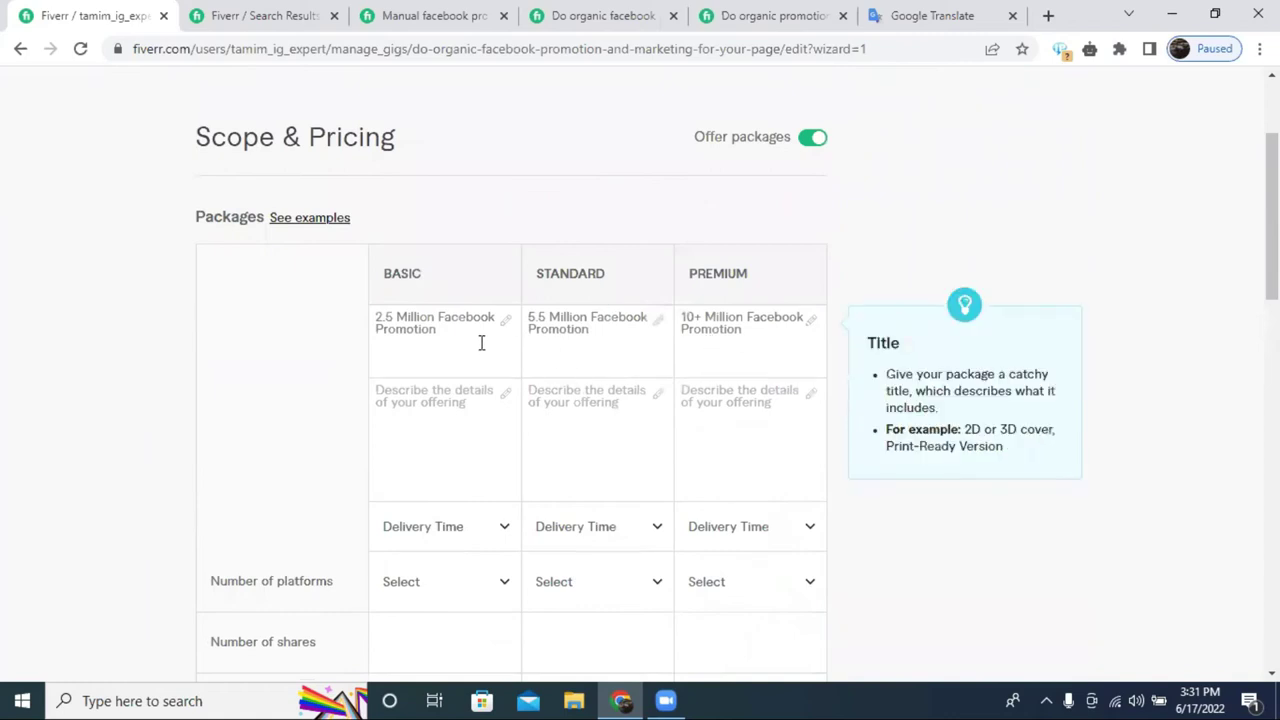
scroll(690, 415, "down", 5)
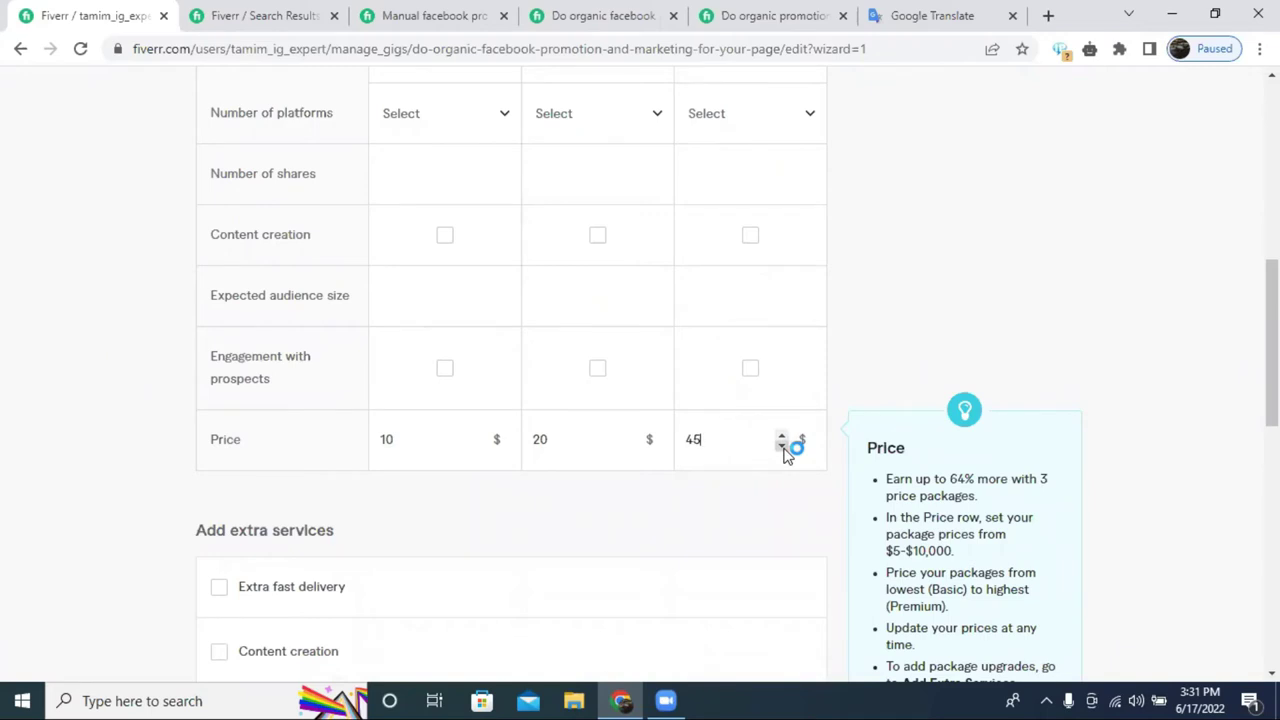
Browse the facebook promotion search results and open the Gig "promote your business by facebook marketing in usa" in a new tab.
scroll(771, 463, "up", 4)
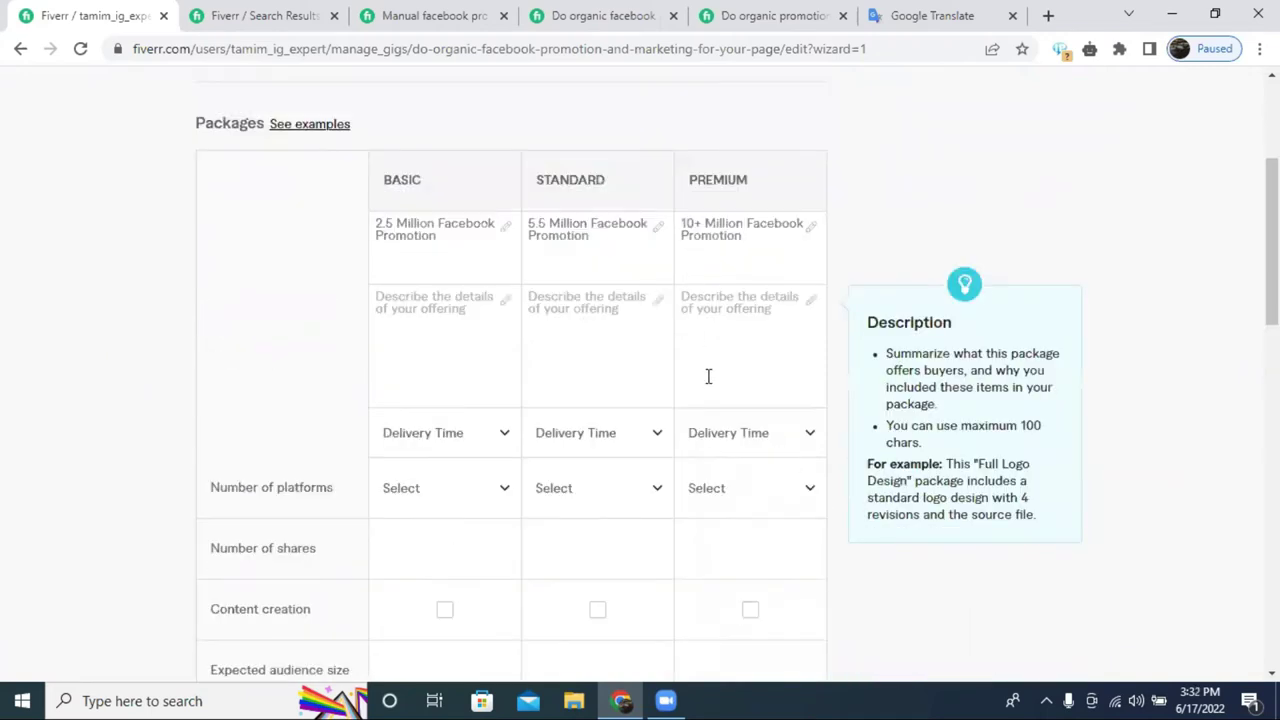
scroll(708, 376, "up", 3)
scroll(711, 391, "down", 2)
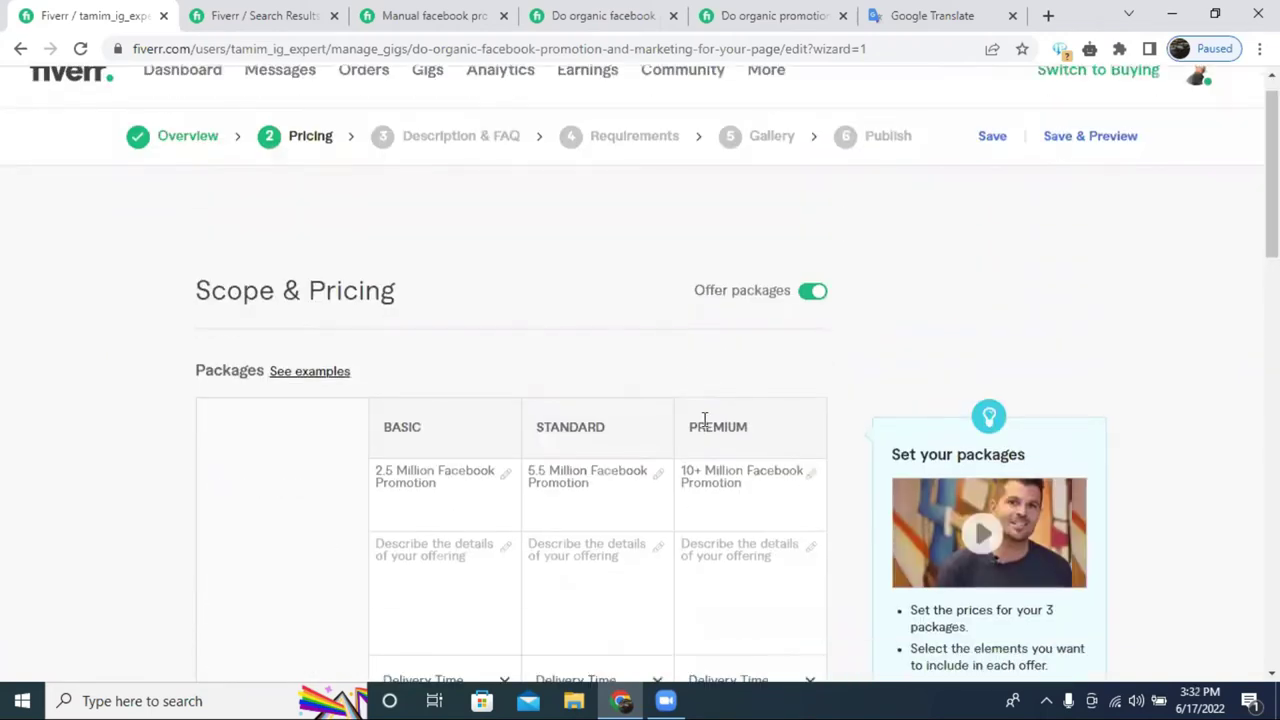
left_click(460, 12)
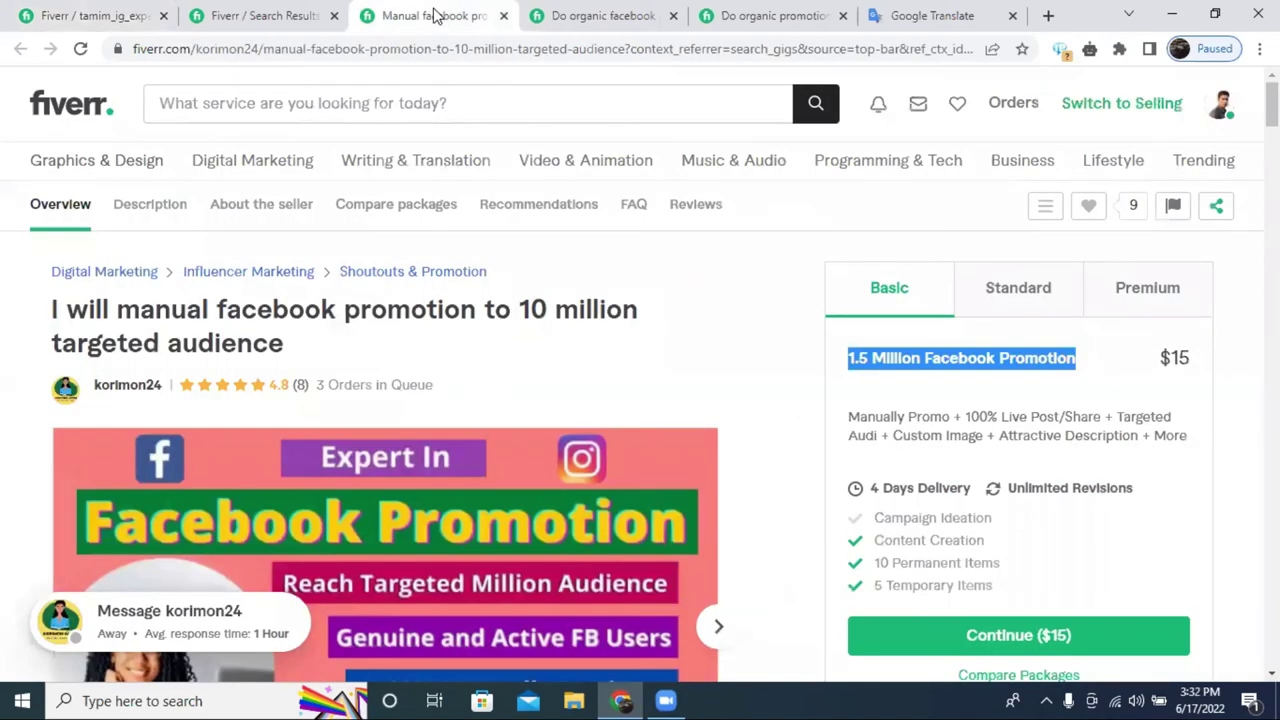
left_click(253, 15)
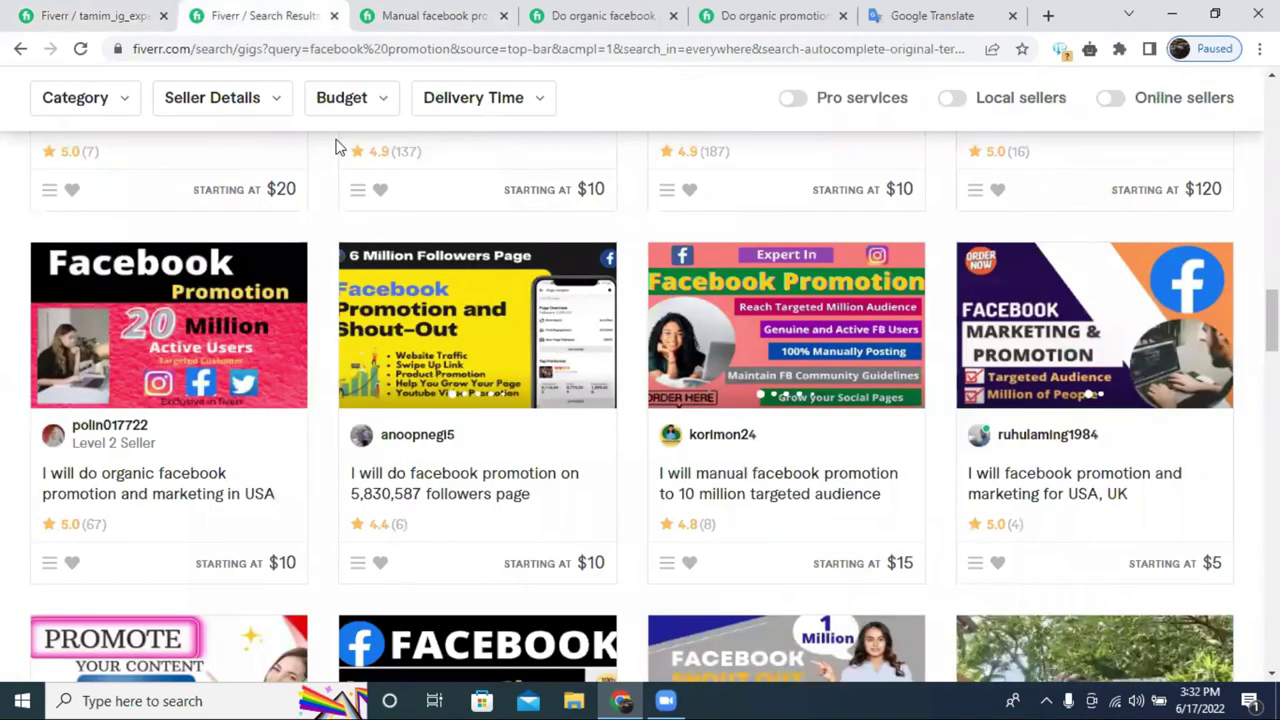
scroll(643, 258, "down", 3)
scroll(643, 258, "down", 5)
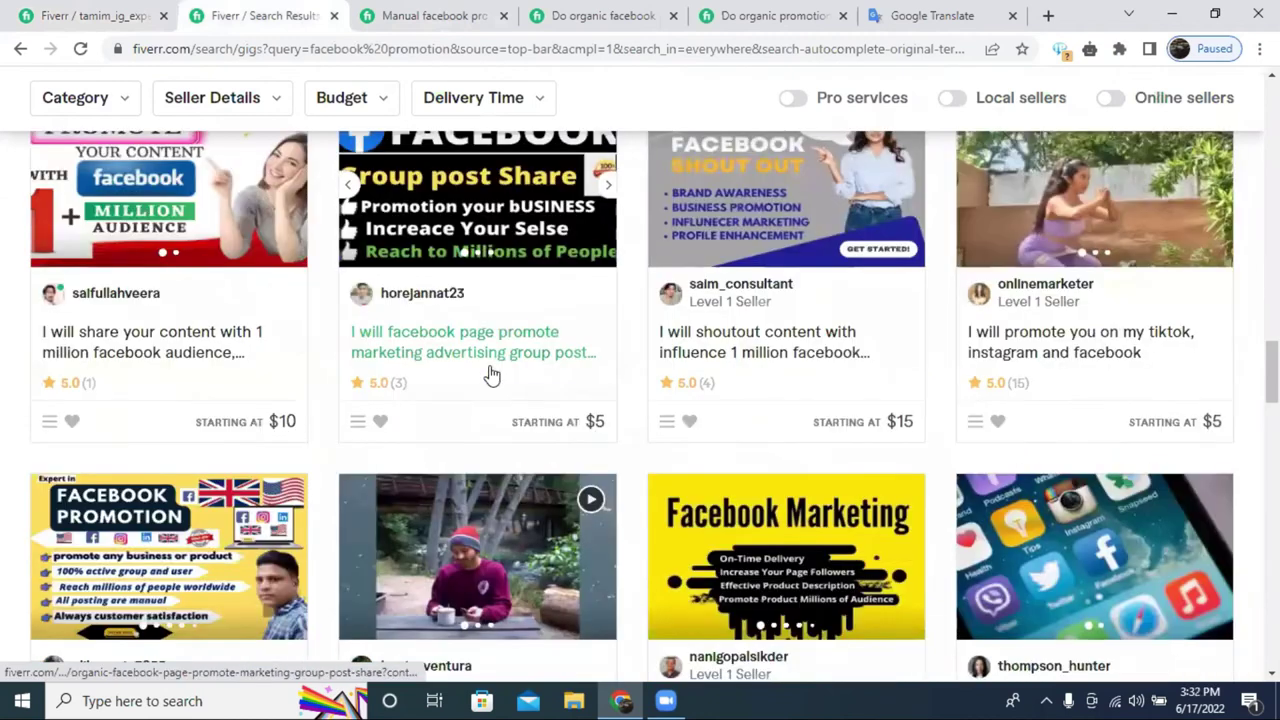
scroll(541, 365, "down", 5)
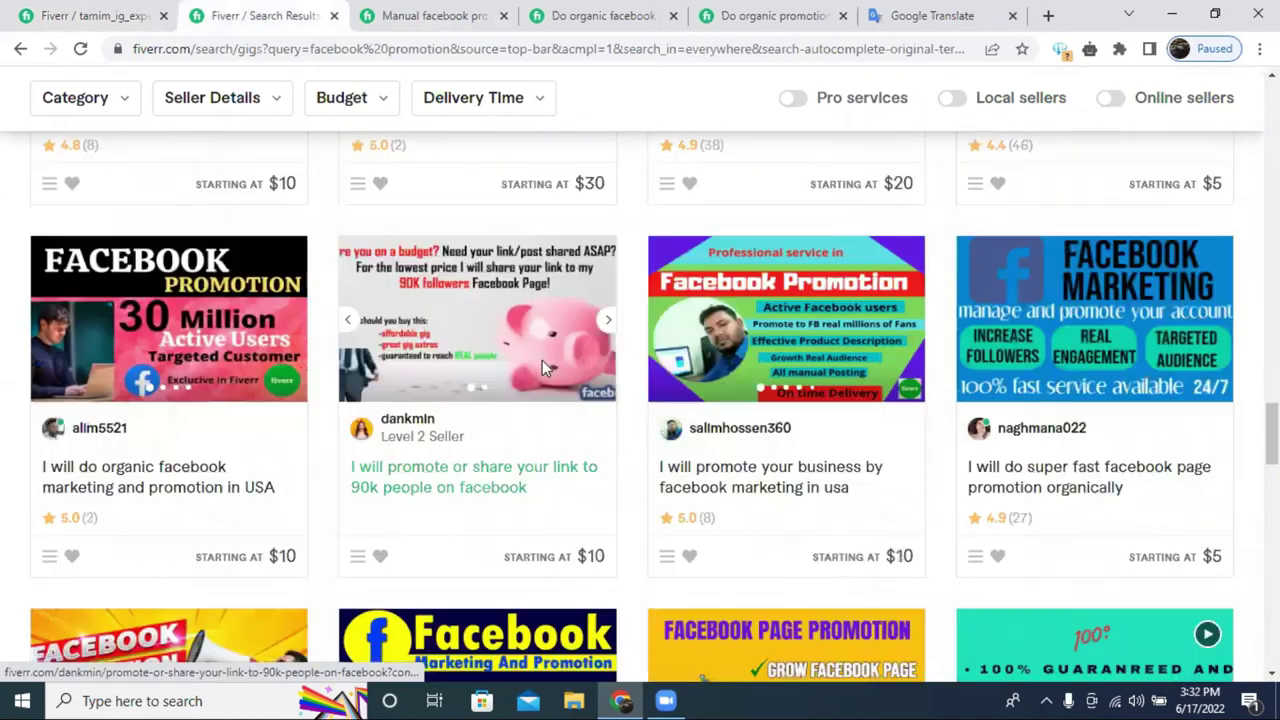
right_click(728, 402)
key("Escape")
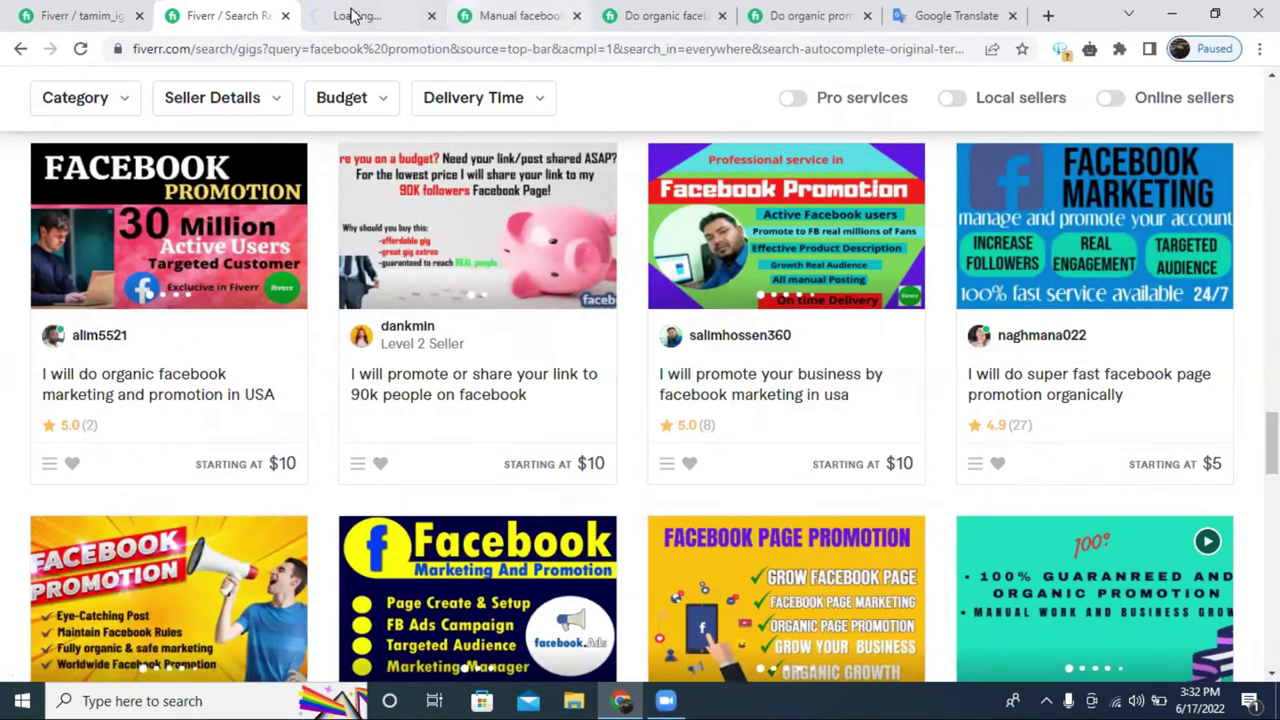
Copy that Gig's Basic package description and replace the source text in Google Translate with it.
left_click(352, 15)
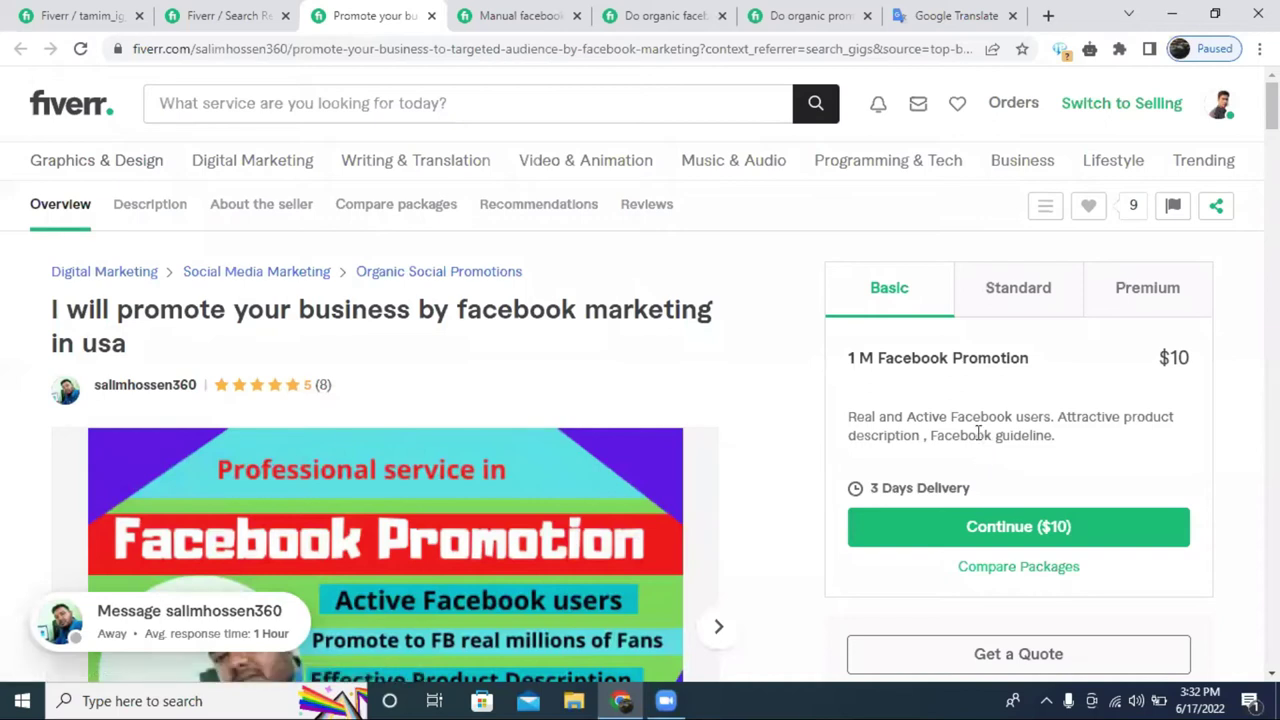
triple_click(972, 435)
right_click(870, 432)
left_click(900, 443)
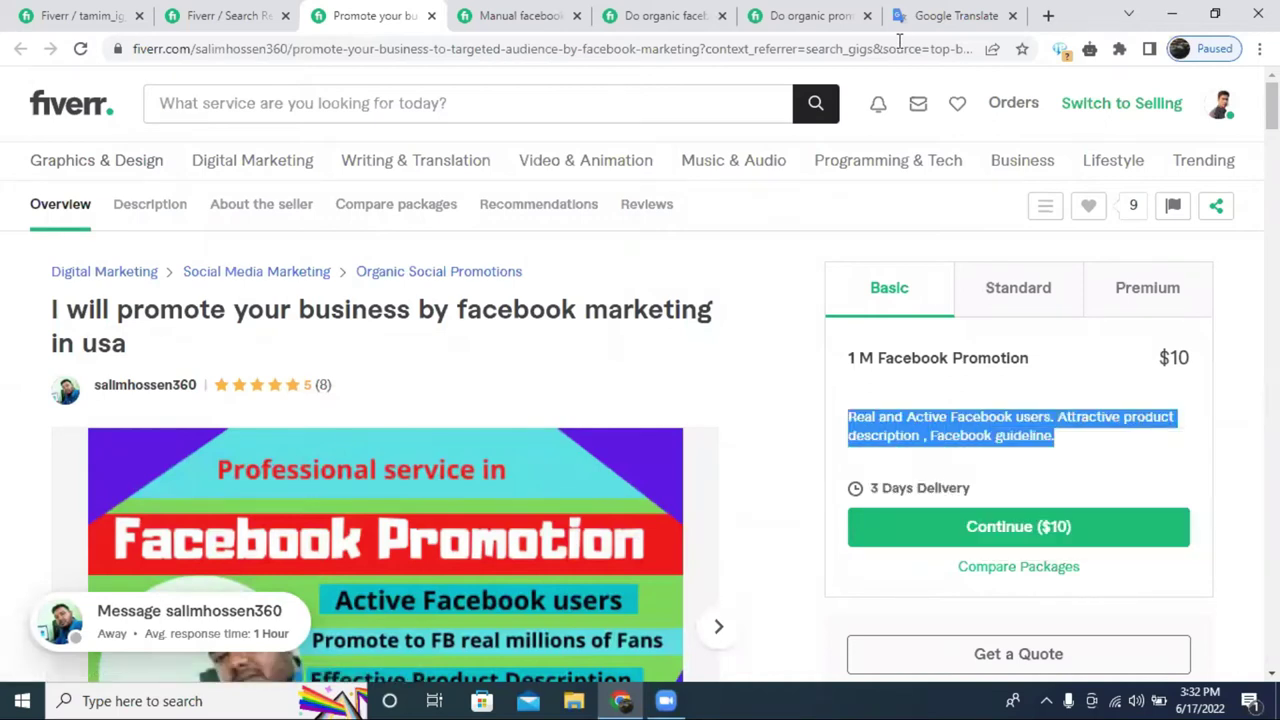
left_click(918, 18)
left_click(601, 269)
right_click(409, 270)
left_click(465, 418)
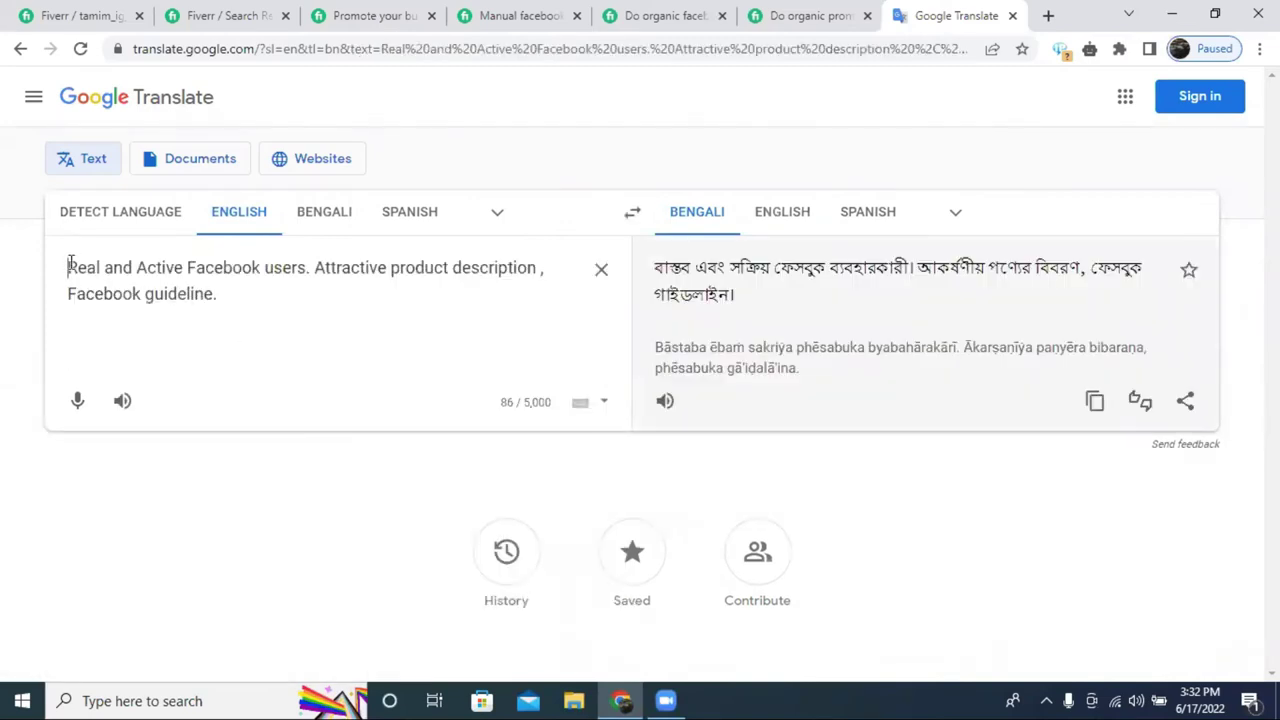
left_click(67, 267)
type("Pr")
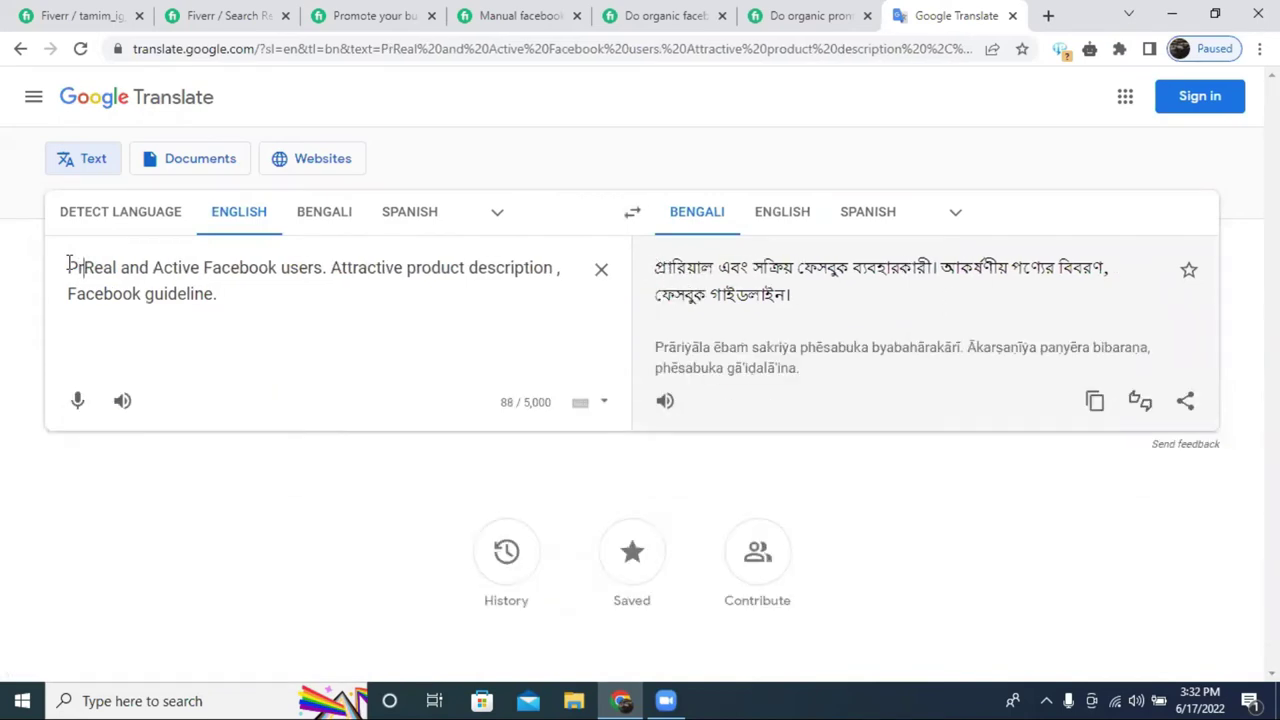
key("BackSpace")
key("BackSpace")
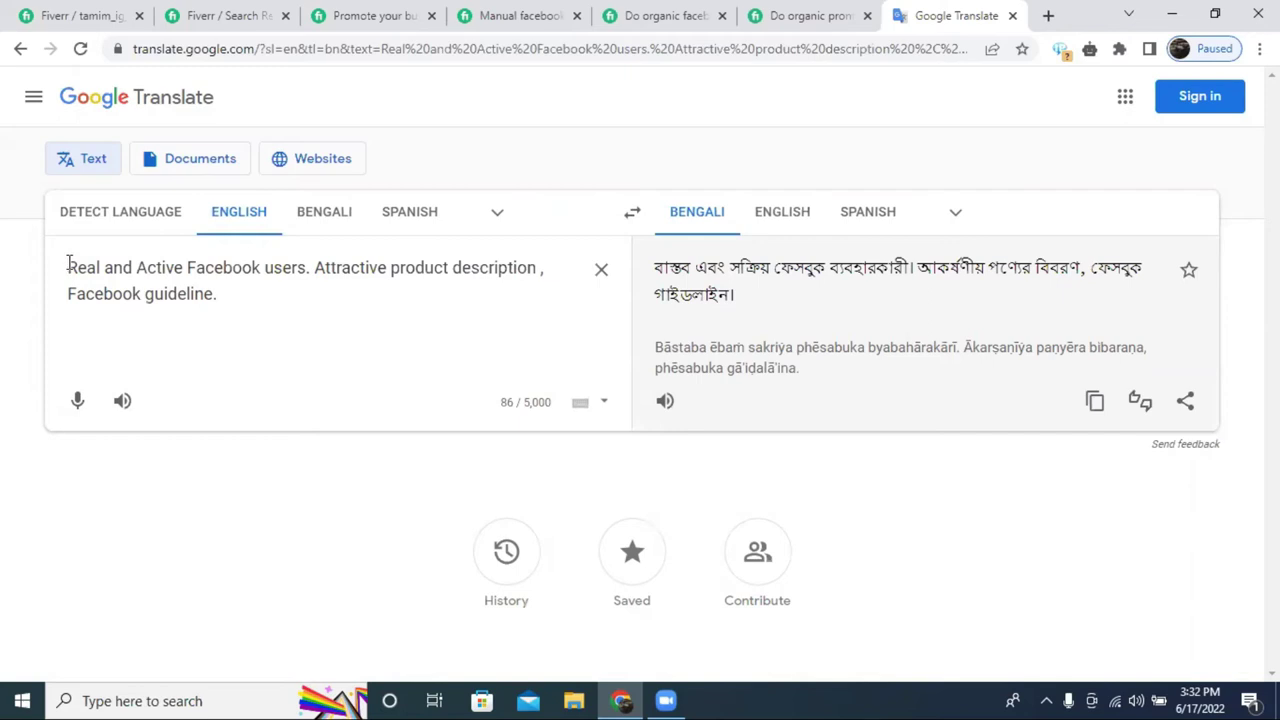
Add a new first line above the source text reading "I will promote your services".
key("Return")
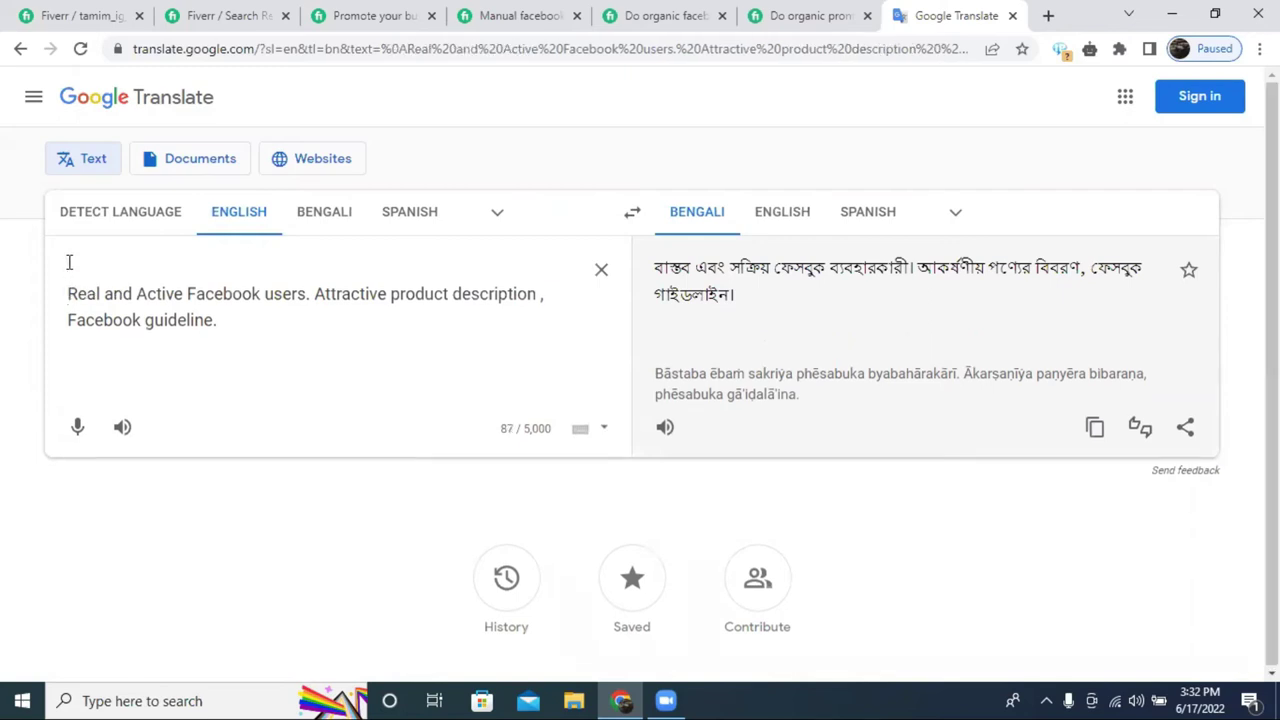
type("I w")
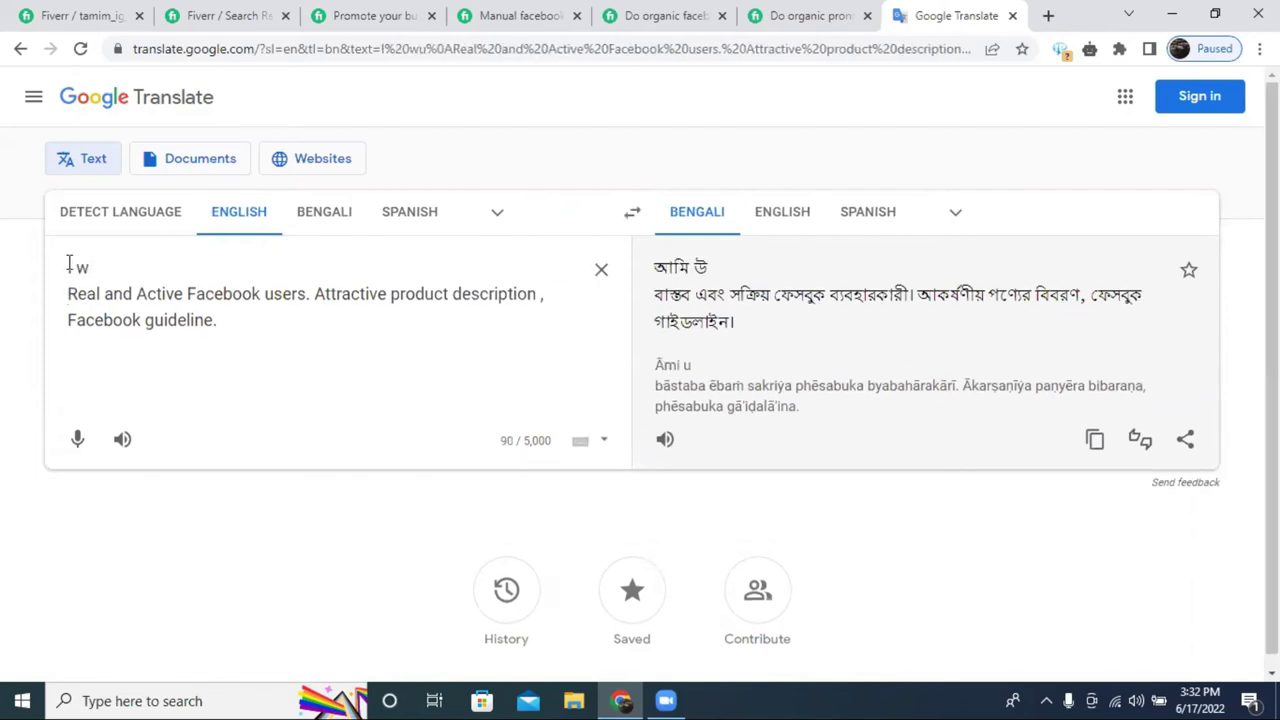
type("ill do")
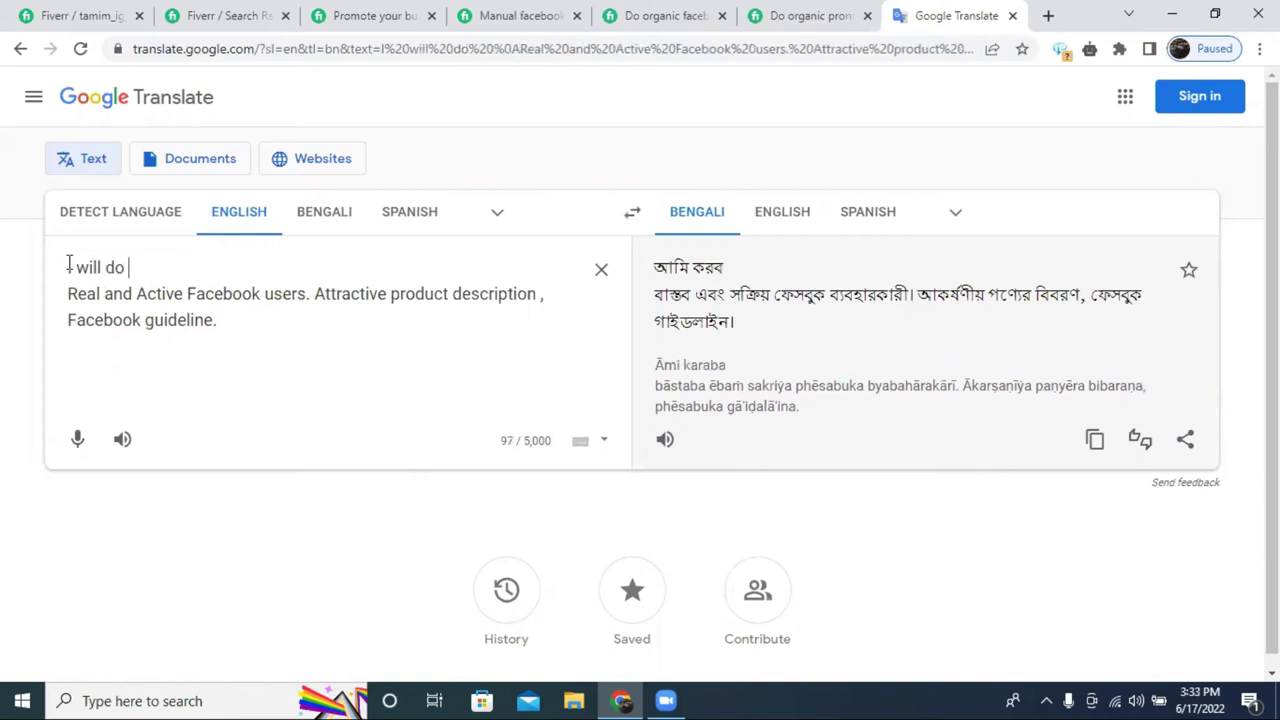
key("BackSpace")
key("BackSpace")
type("promote")
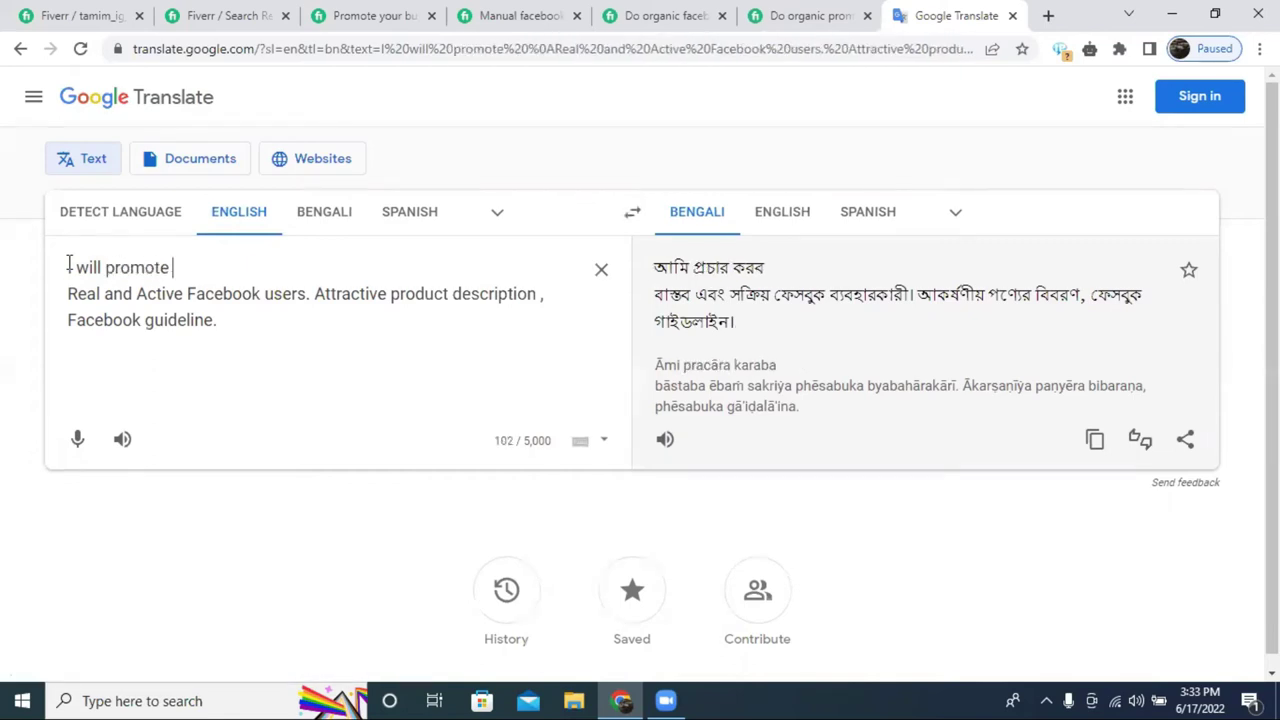
type(" your ")
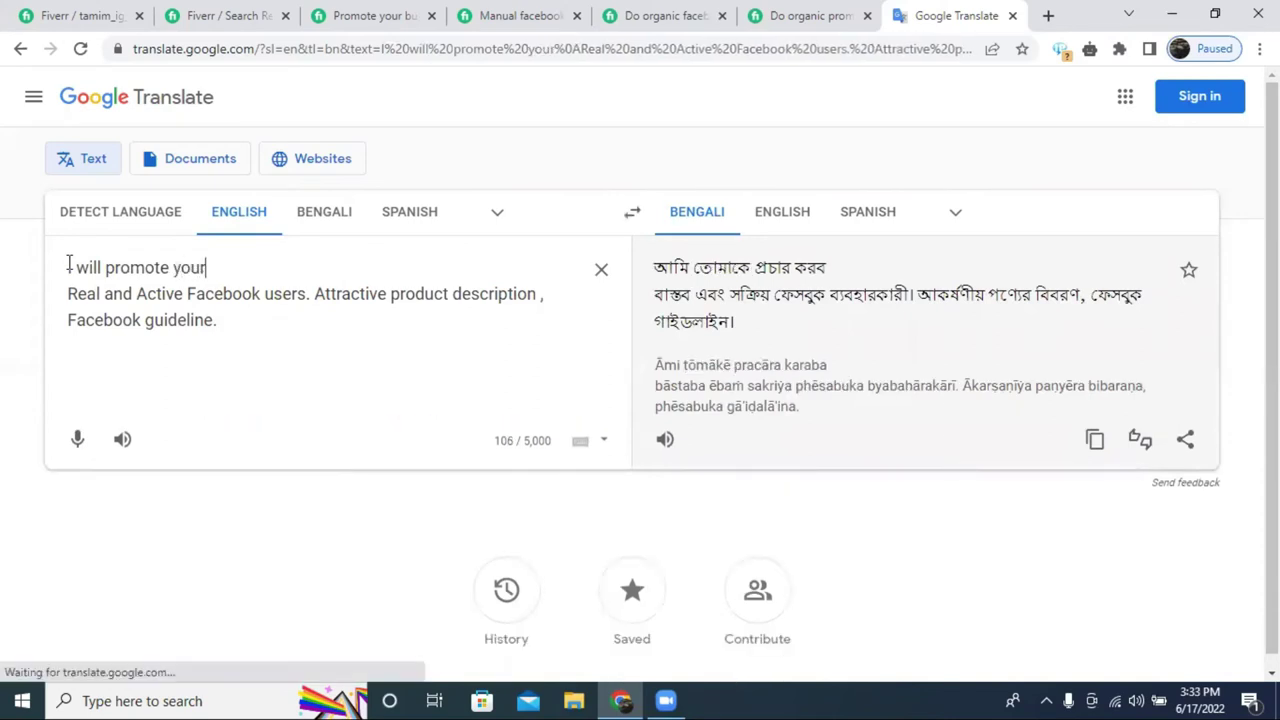
type("ser")
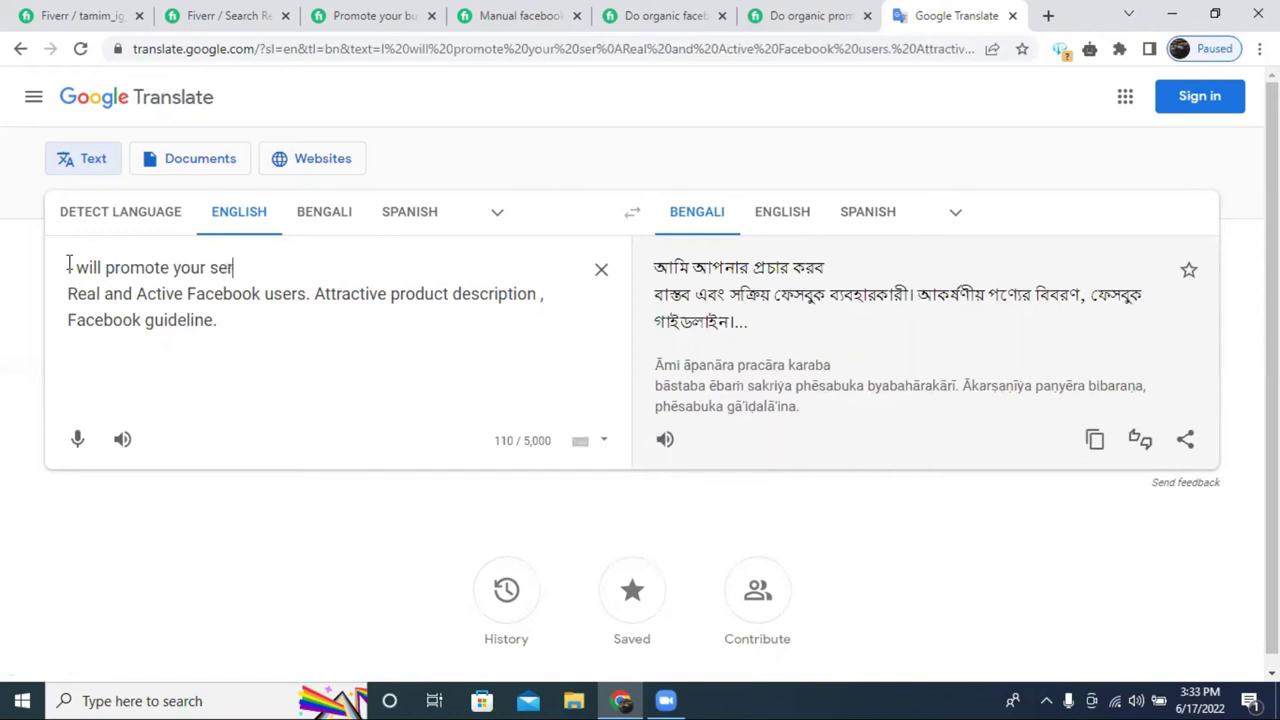
type("vices ")
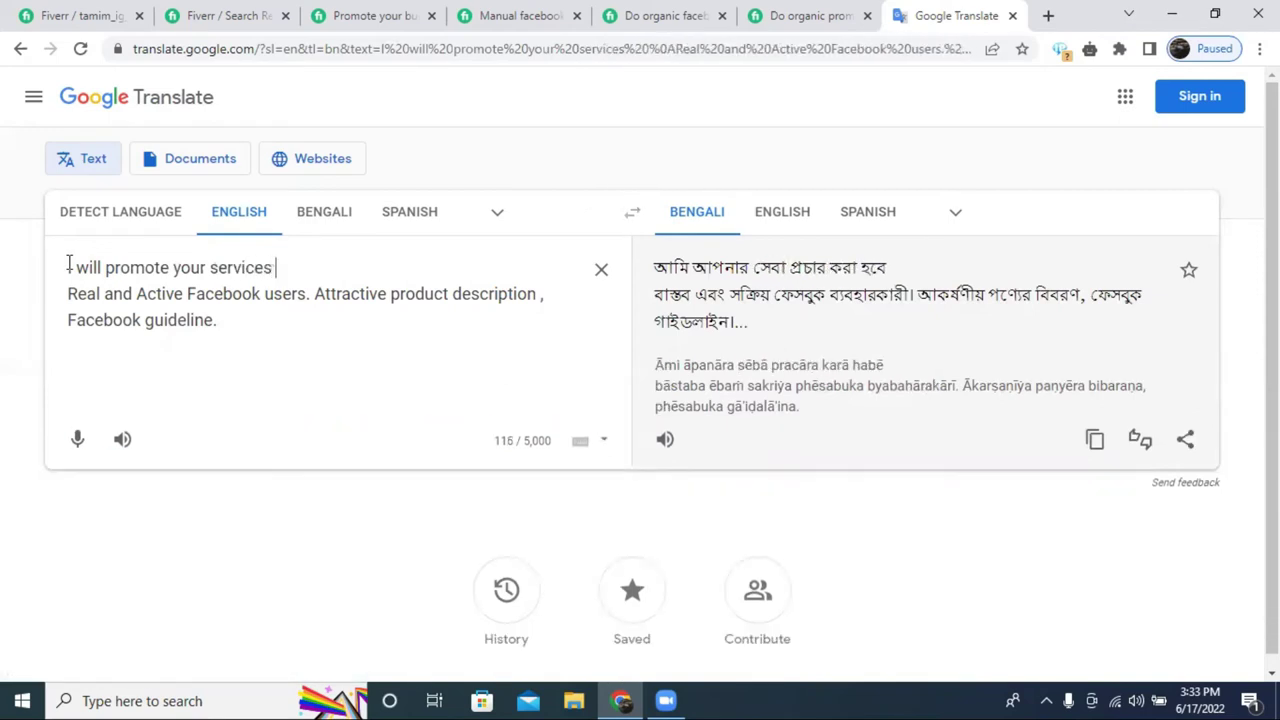
type("or p")
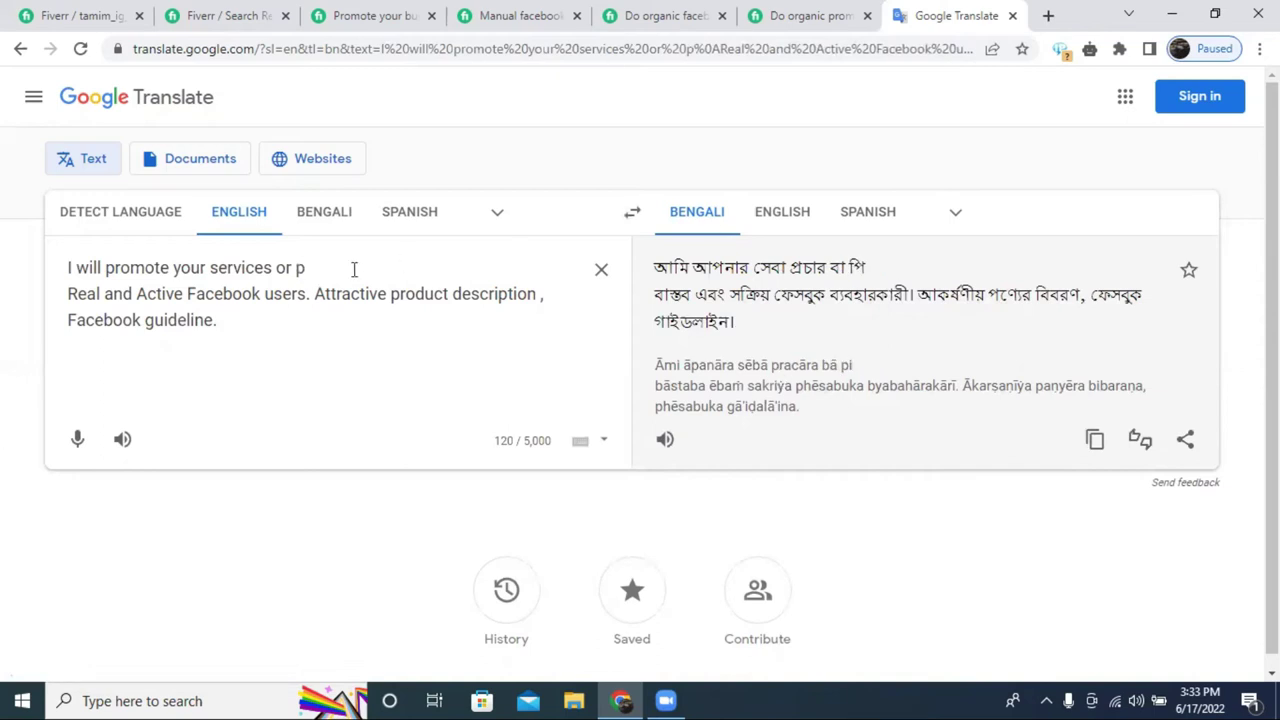
left_click_drag(317, 264, 278, 265)
key("BackSpace")
Insert "product or" before "services" in the first line of the source text.
left_click(213, 262)
type("s")
key("BackSpace")
type("product ior")
key("BackSpace")
key("BackSpace")
key("BackSpace")
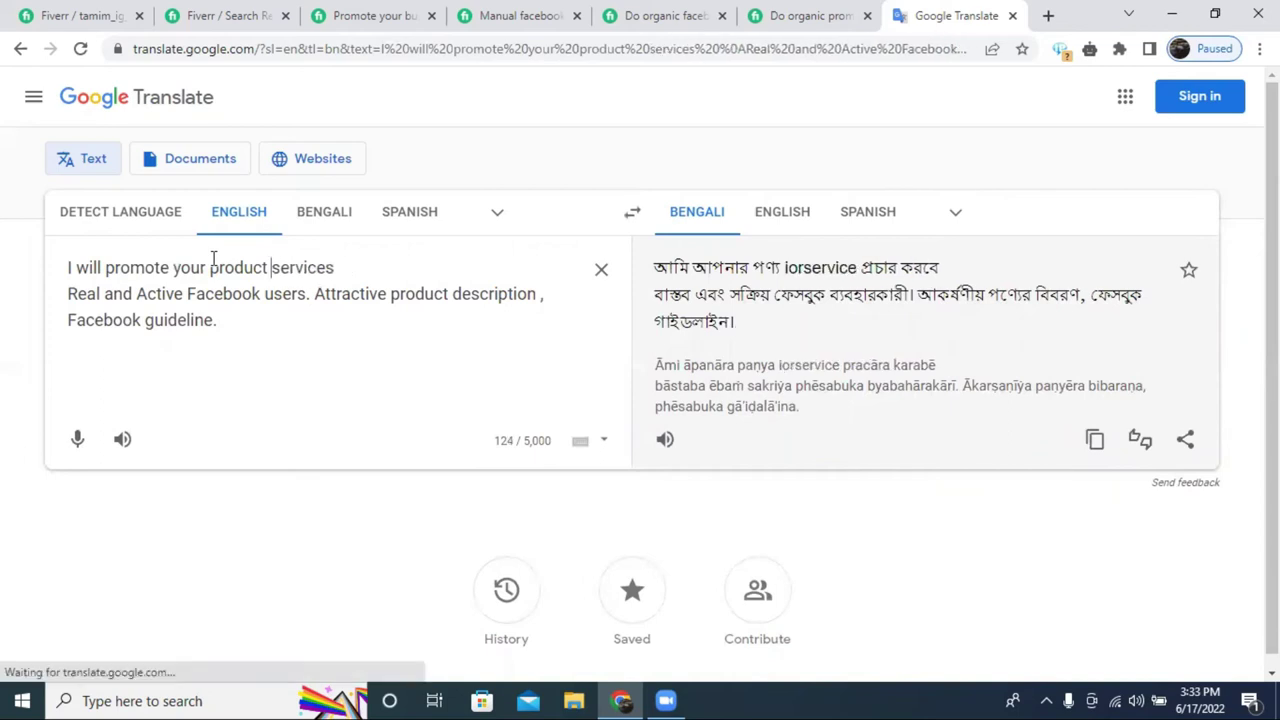
type("or")
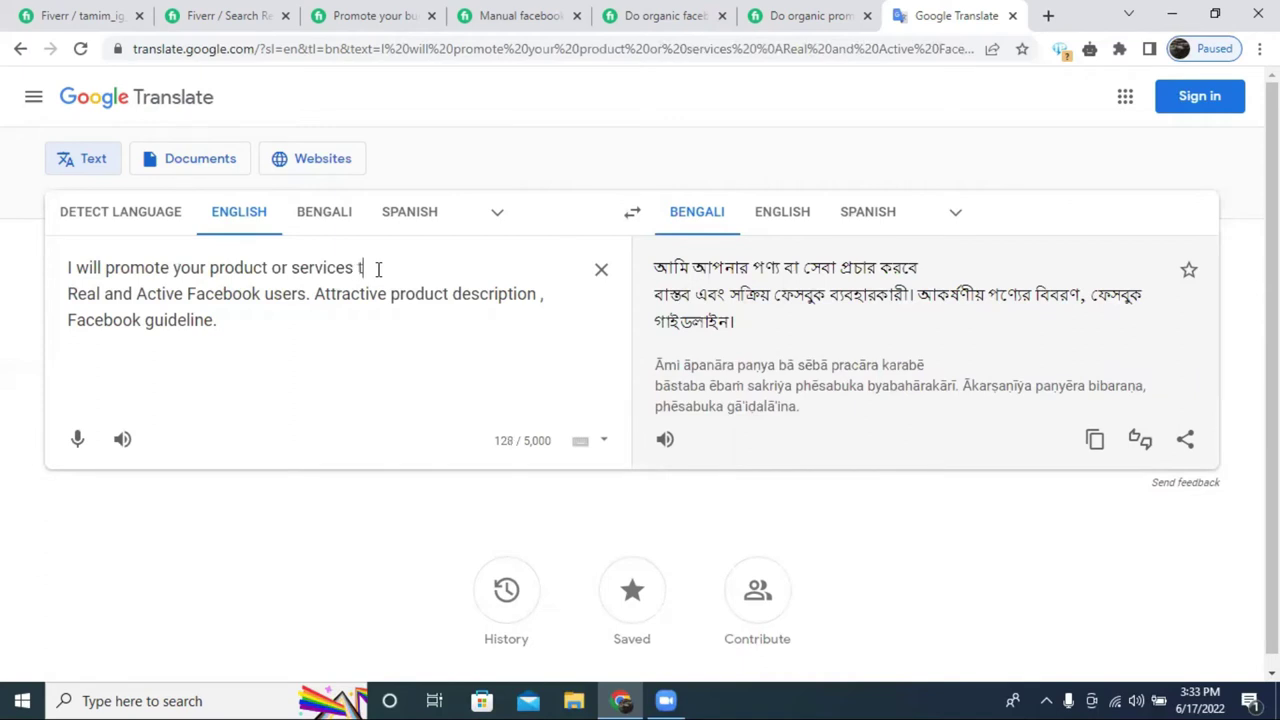
Extend the first line of the source text with "to 2.5 Milliones real".
type("o 2.5")
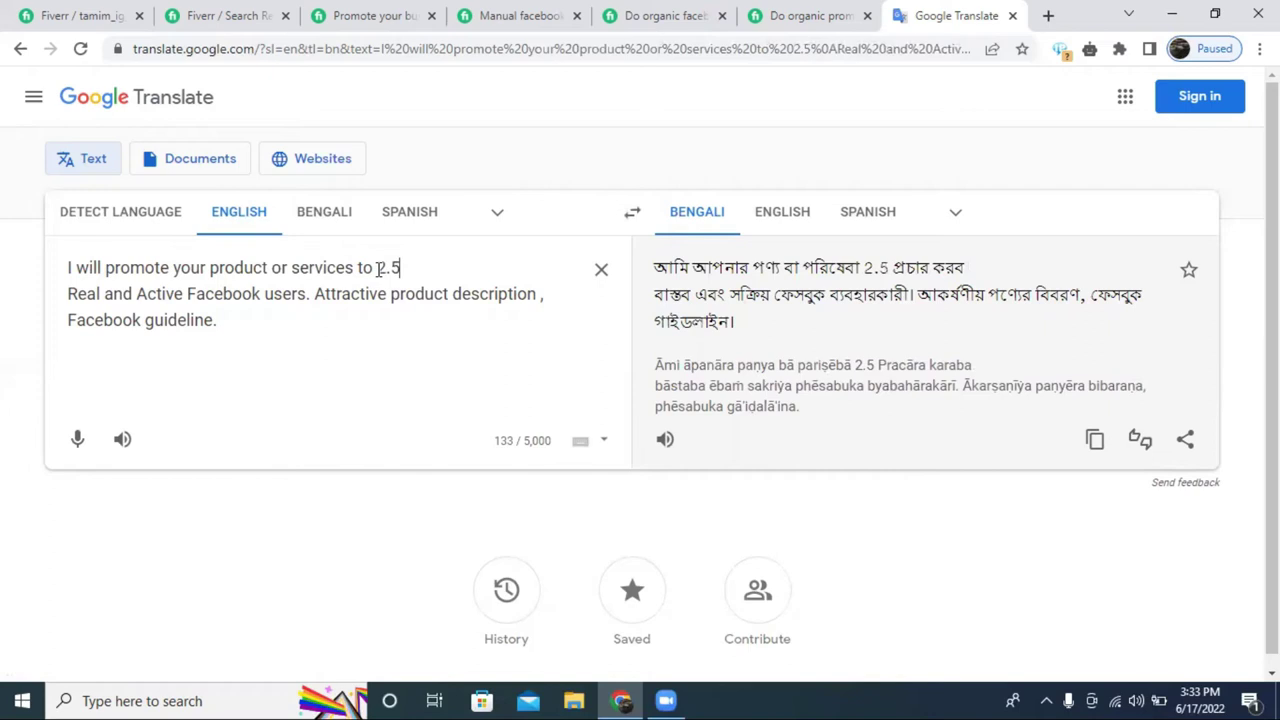
type(" Mi")
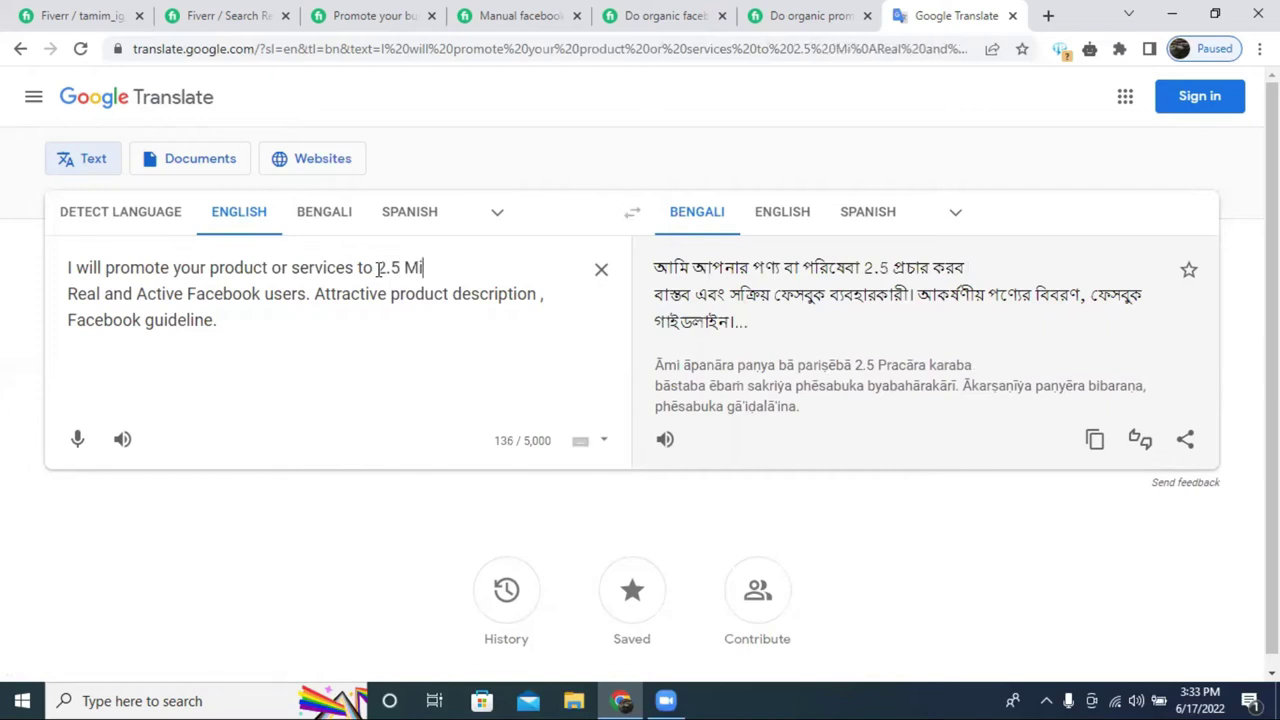
type("lliones ")
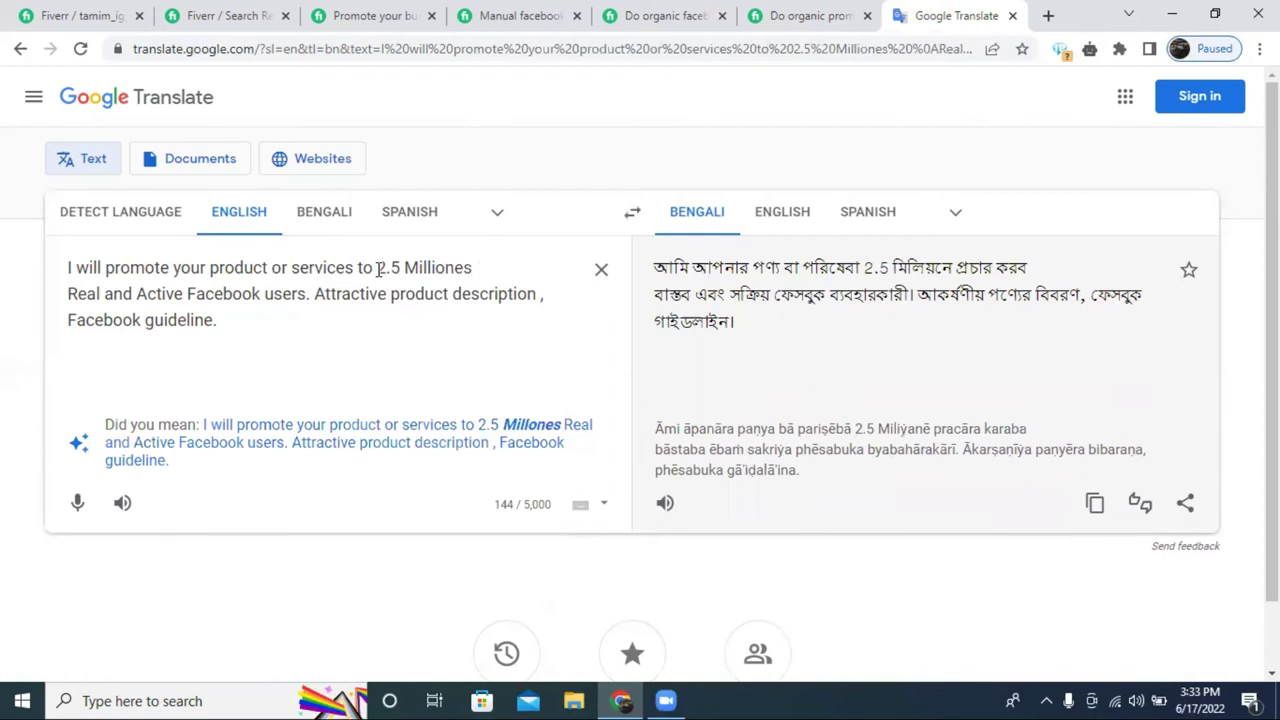
type("a")
key("BackSpace")
type("real")
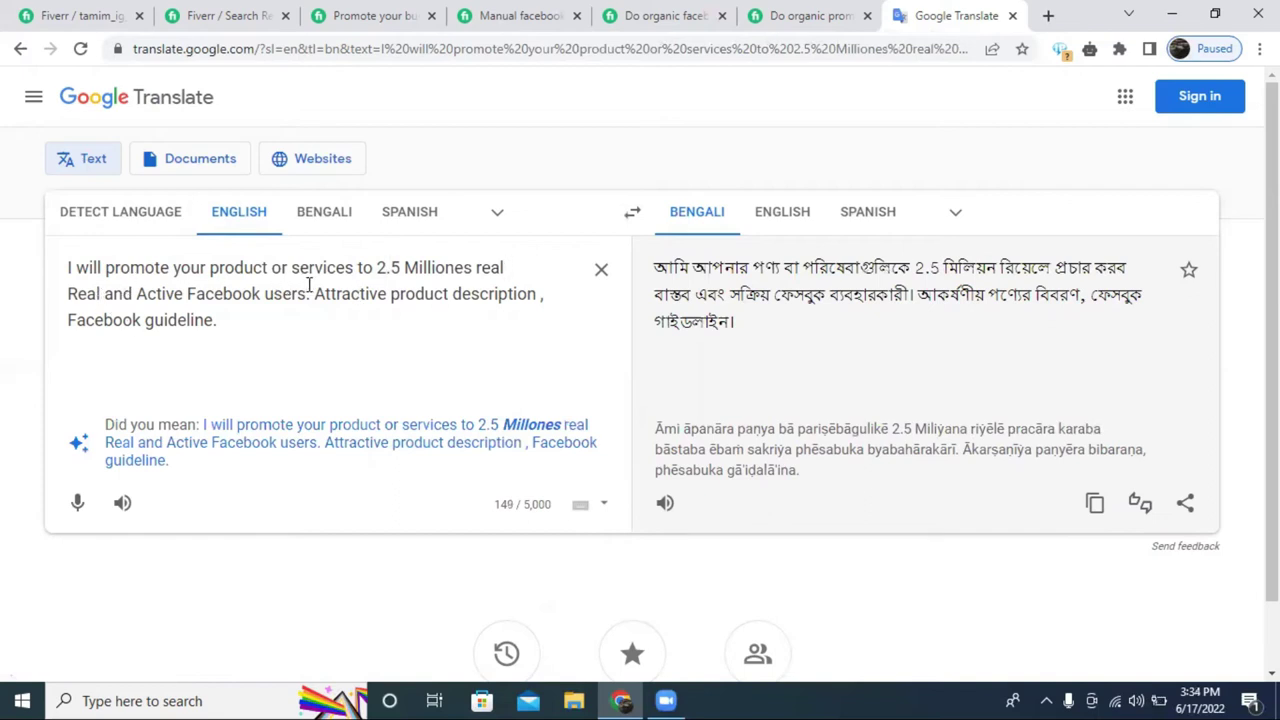
Remove the trailing lowercase "real" and join the first line with the text starting "Real and Active Facebook users".
left_click(505, 267)
double_click(492, 267)
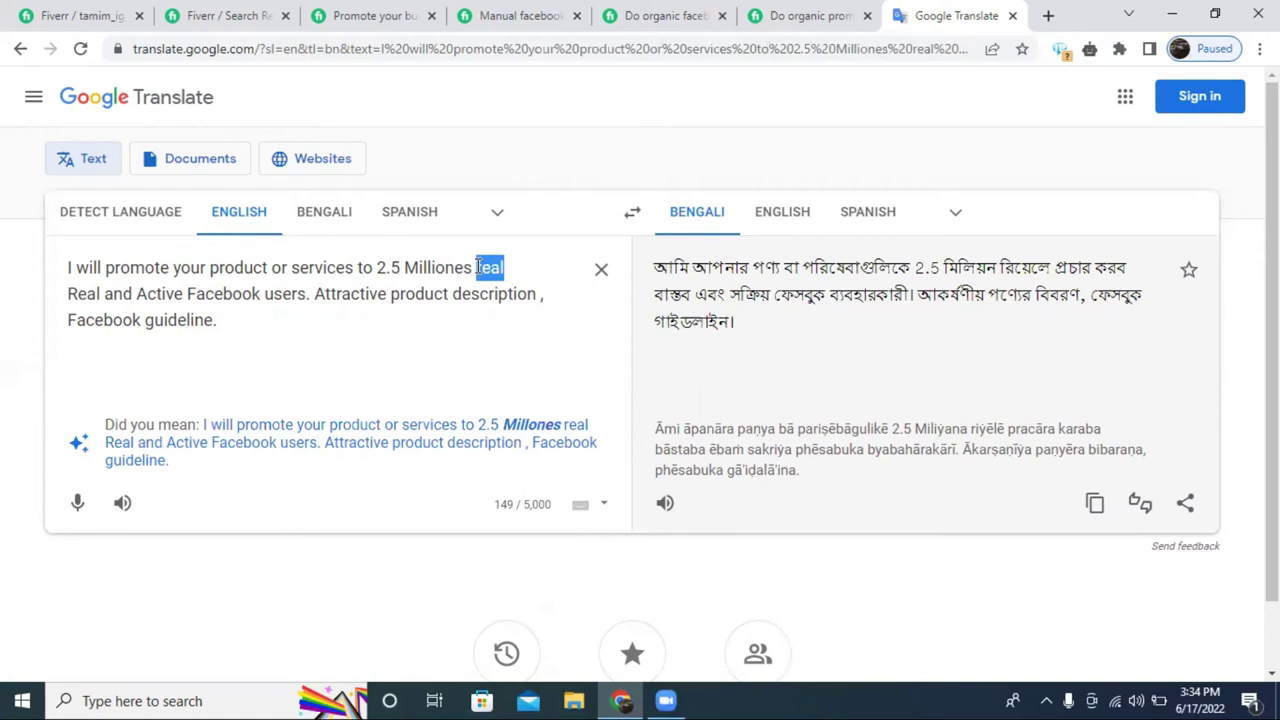
key("BackSpace")
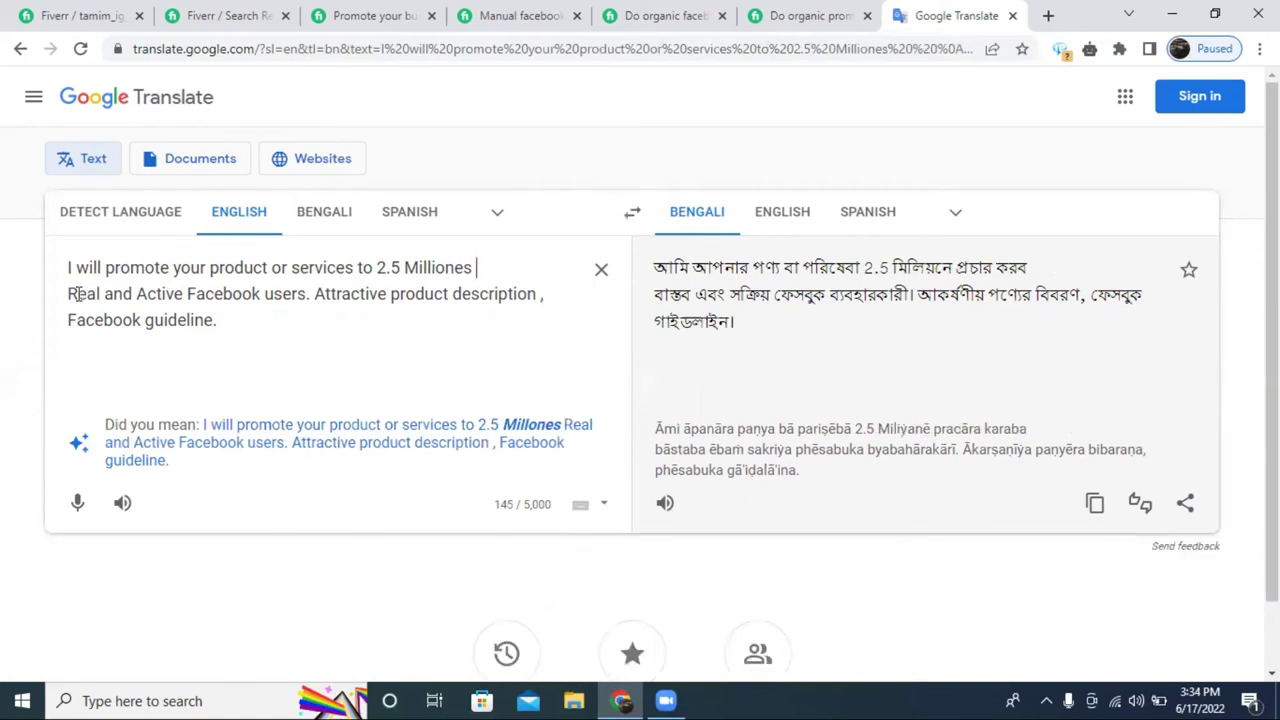
left_click(68, 293)
key("BackSpace")
key("BackSpace")
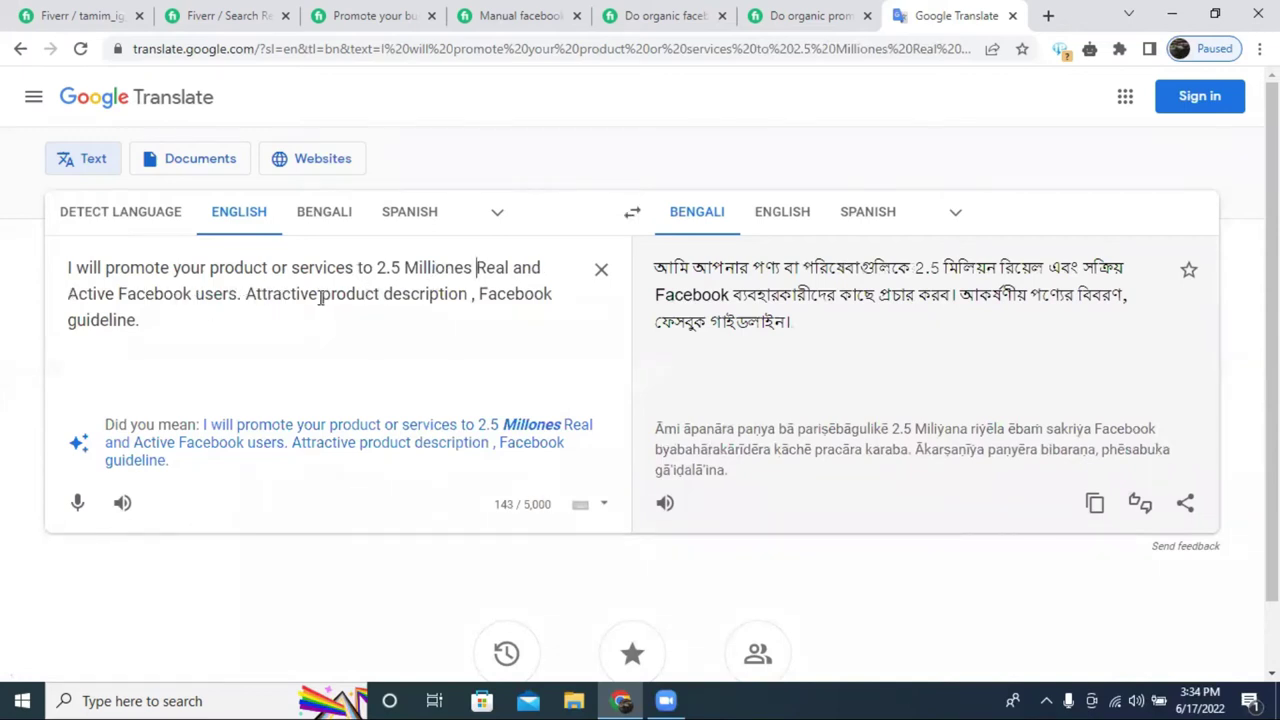
Copy the whole source text into the Basic package description on the Fiverr Gig page and delete the trailing word "Attractive".
triple_click(360, 276)
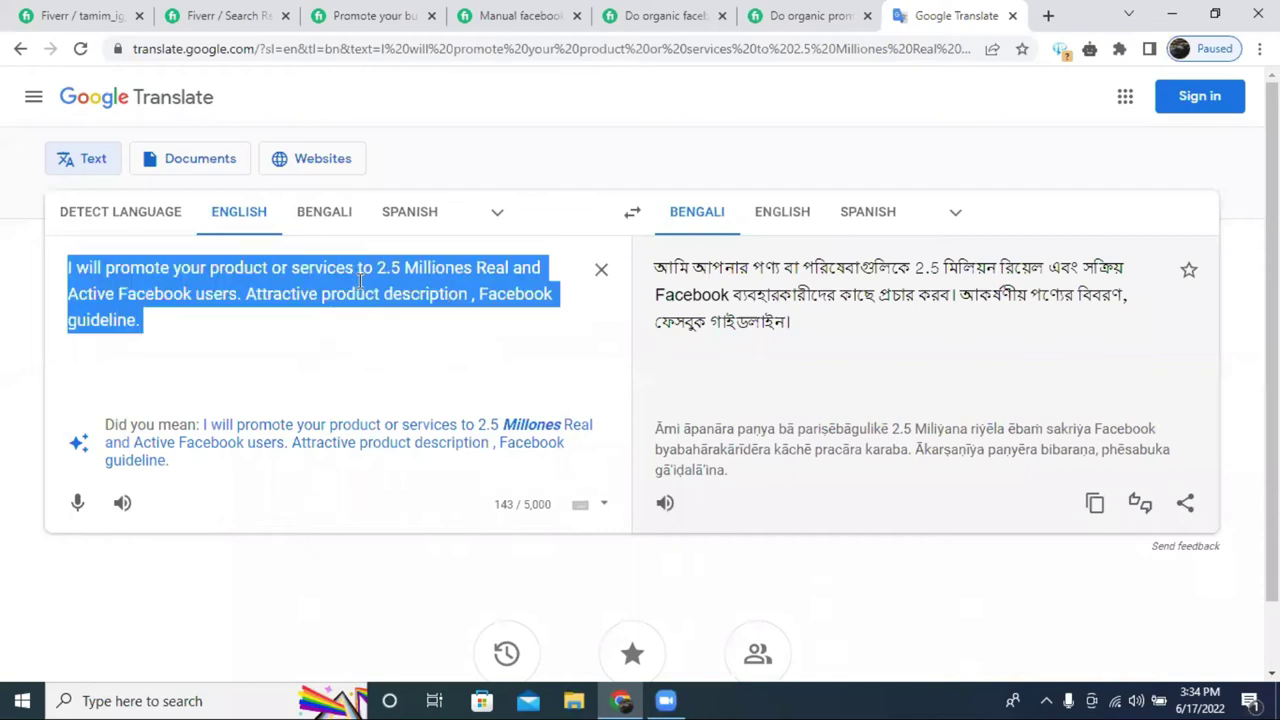
left_click(65, 15)
left_click(420, 396)
type("I will promote your product or services to 2.5 Milliones Real and Active Facebook users. Attractive")
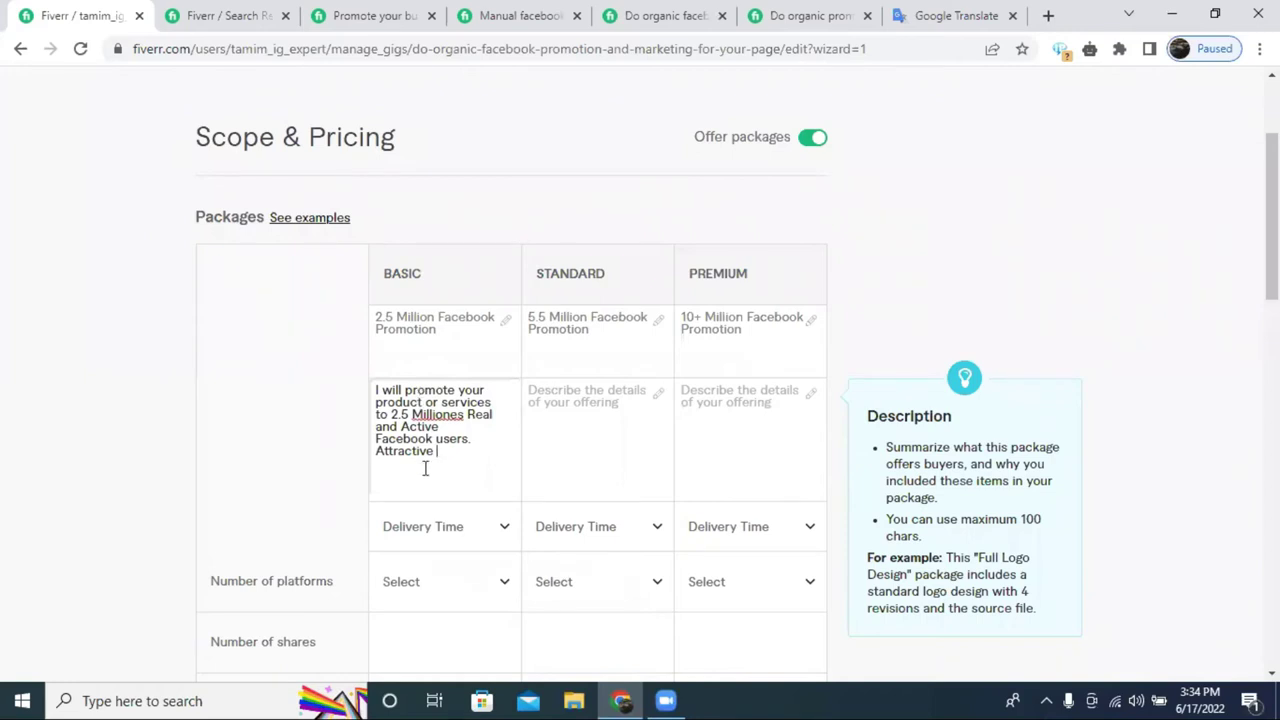
scroll(418, 460, "down", 1)
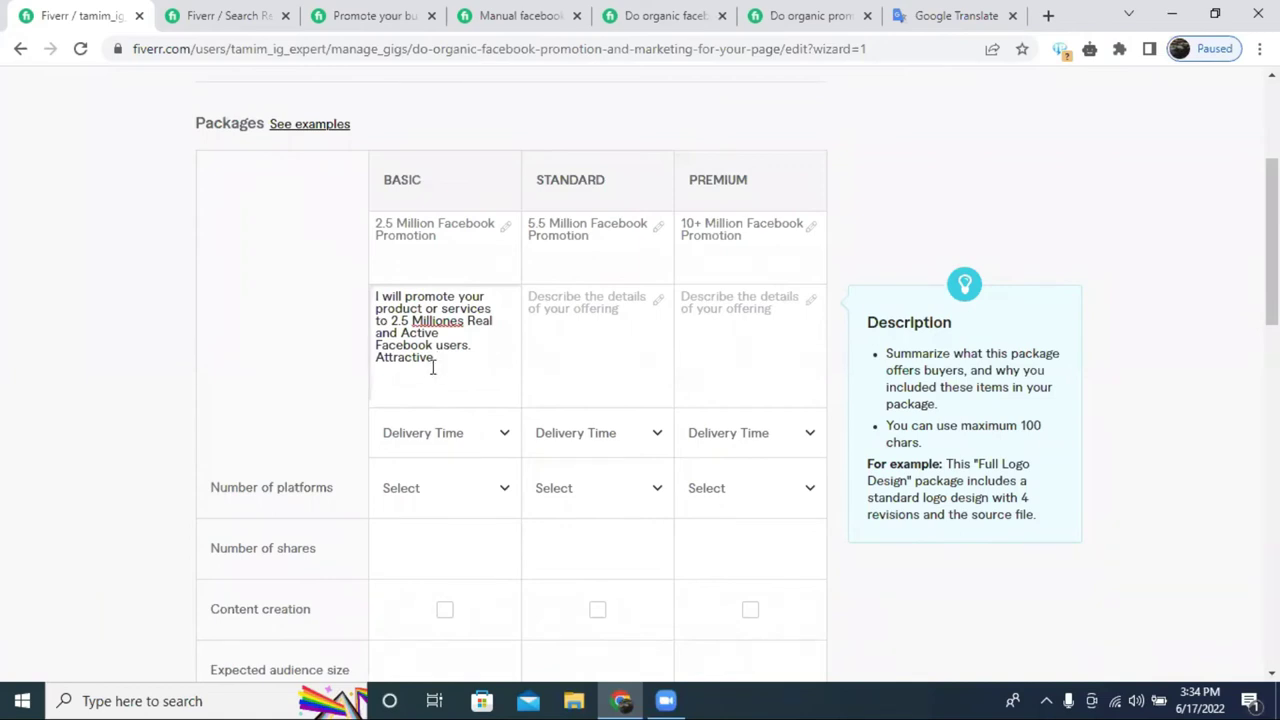
left_click_drag(440, 360, 362, 368)
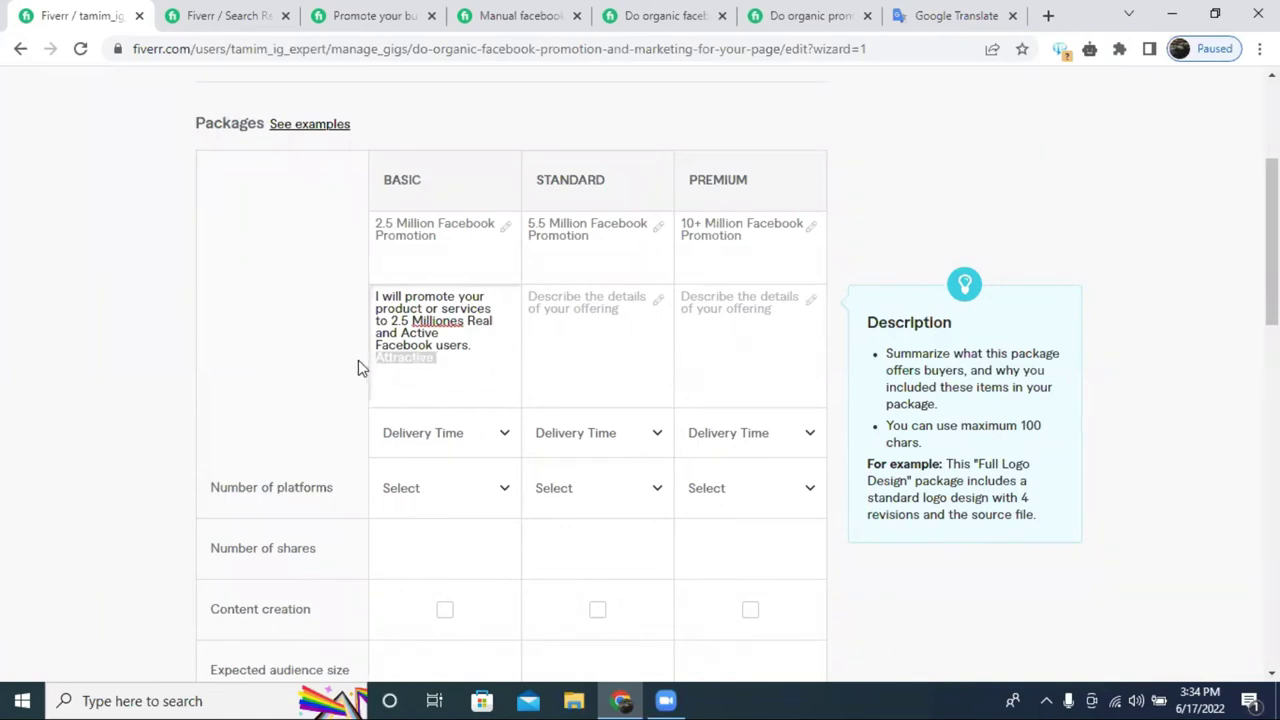
key("BackSpace")
Copy the Basic description into the Standard package description and change its figure to 5.5.
left_click(585, 356)
left_click(958, 15)
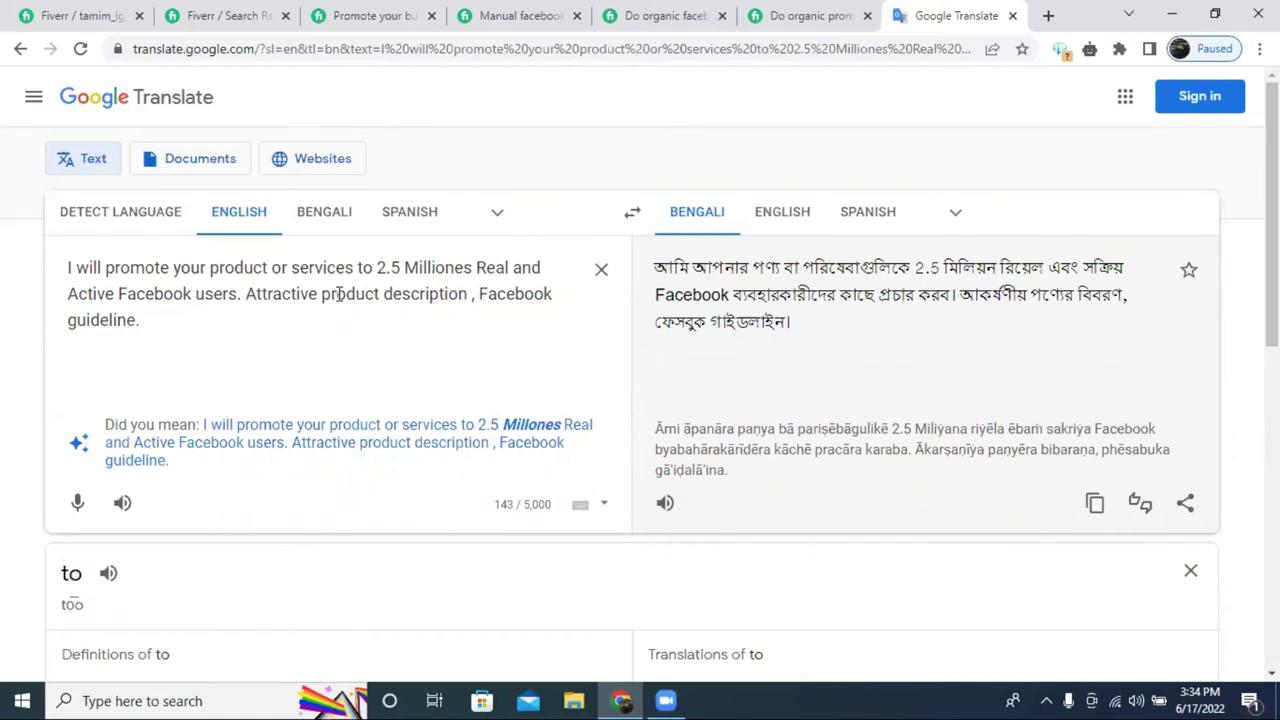
left_click(113, 10)
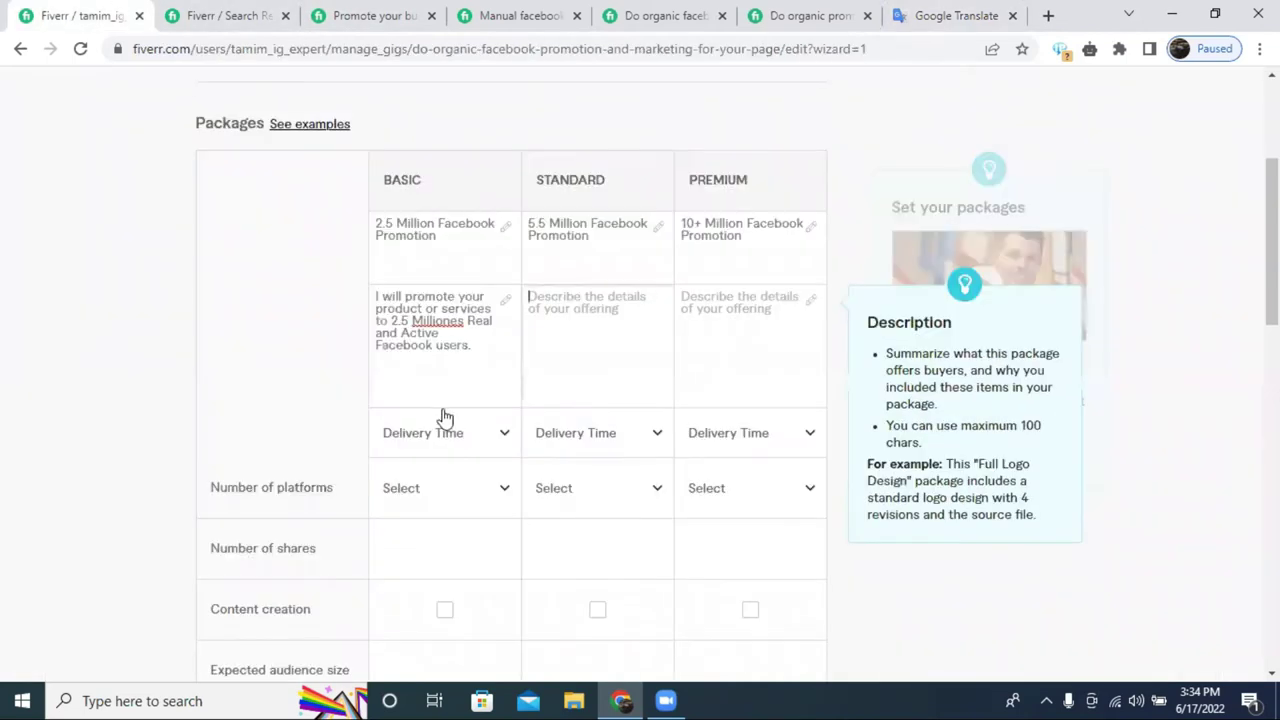
left_click(477, 347)
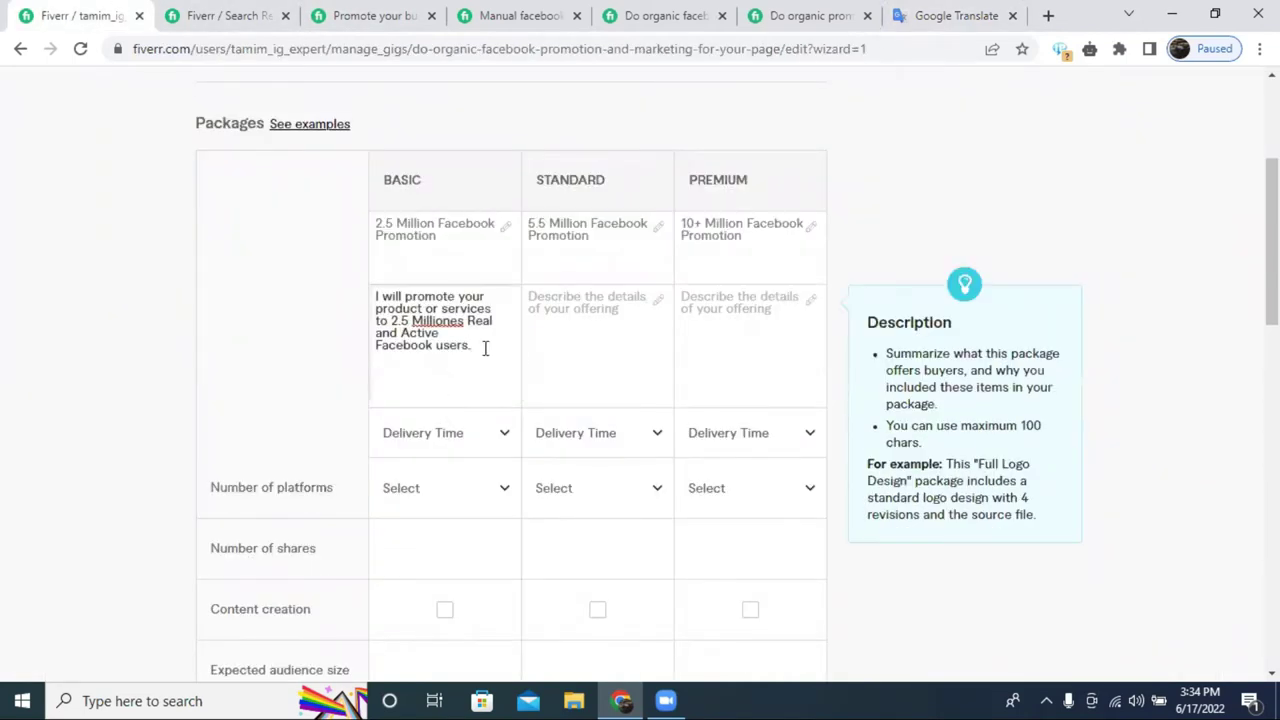
triple_click(432, 316)
key("ctrl+c")
left_click(578, 326)
key("ctrl+v")
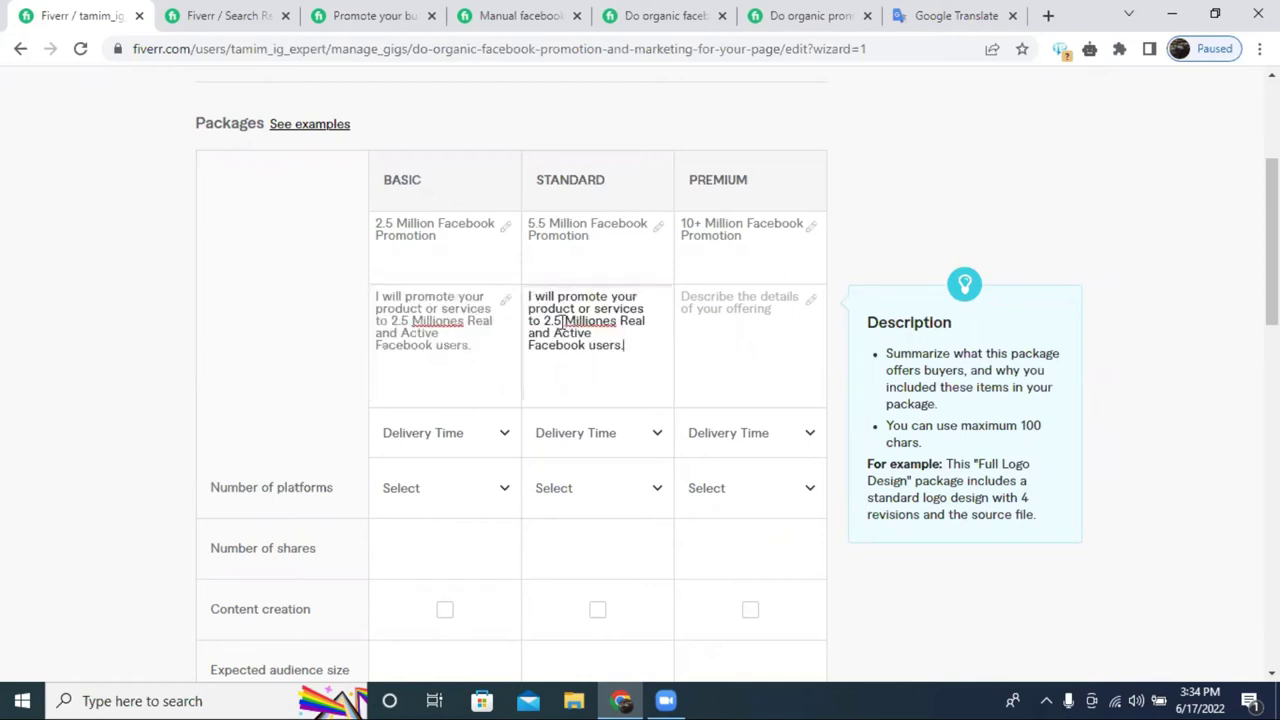
left_click(545, 320)
key("BackSpace")
type("5")
Paste the same description into the Premium package and change its figure to 10+.
left_click(704, 324)
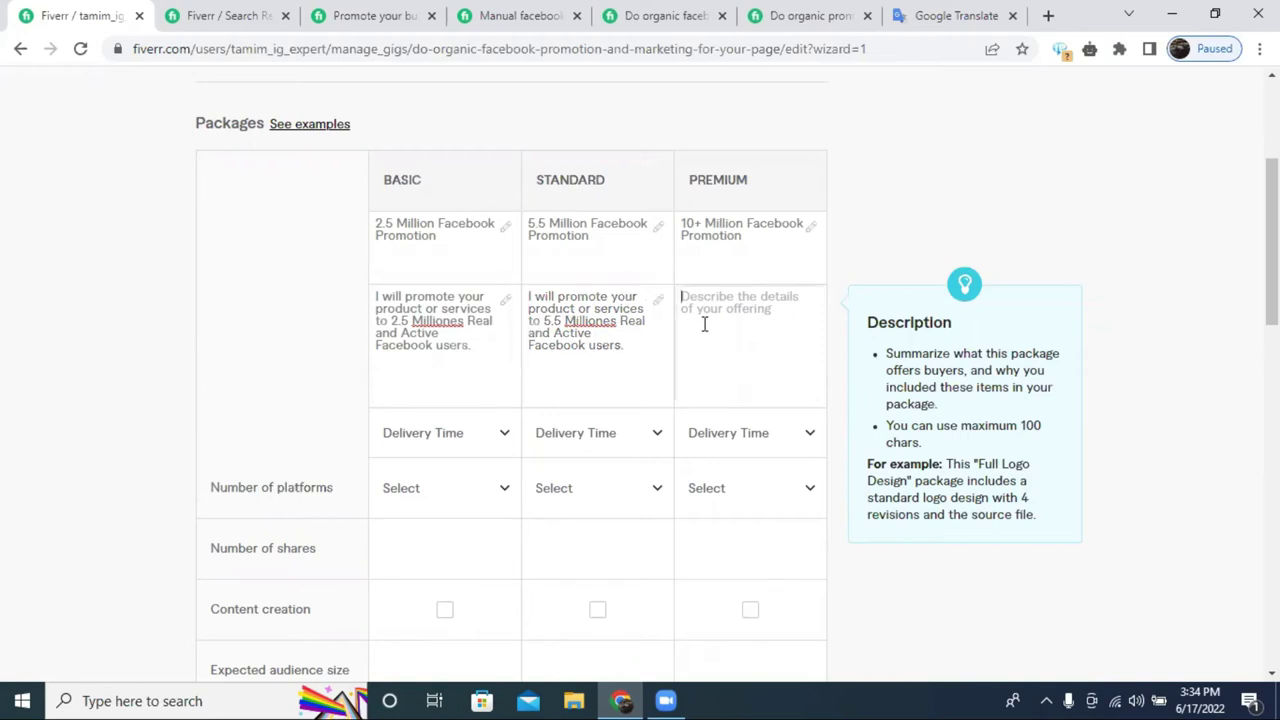
key("ctrl+v")
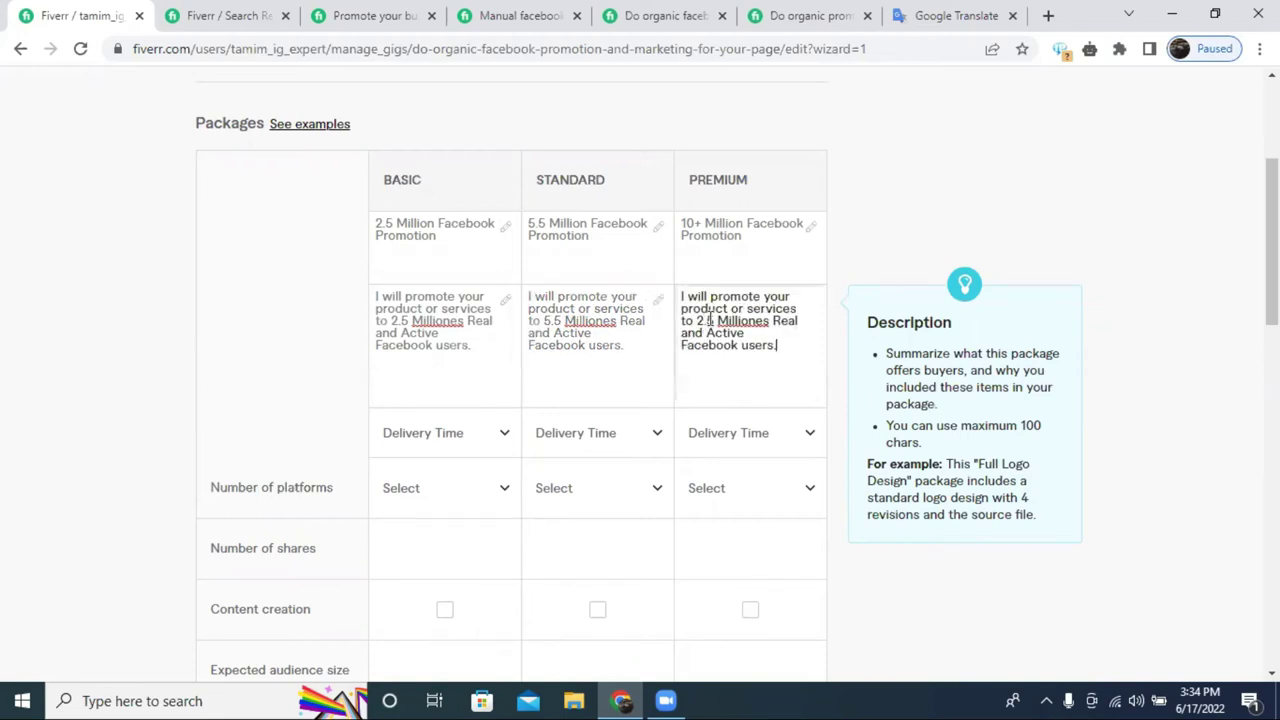
left_click_drag(716, 321, 699, 321)
type("10")
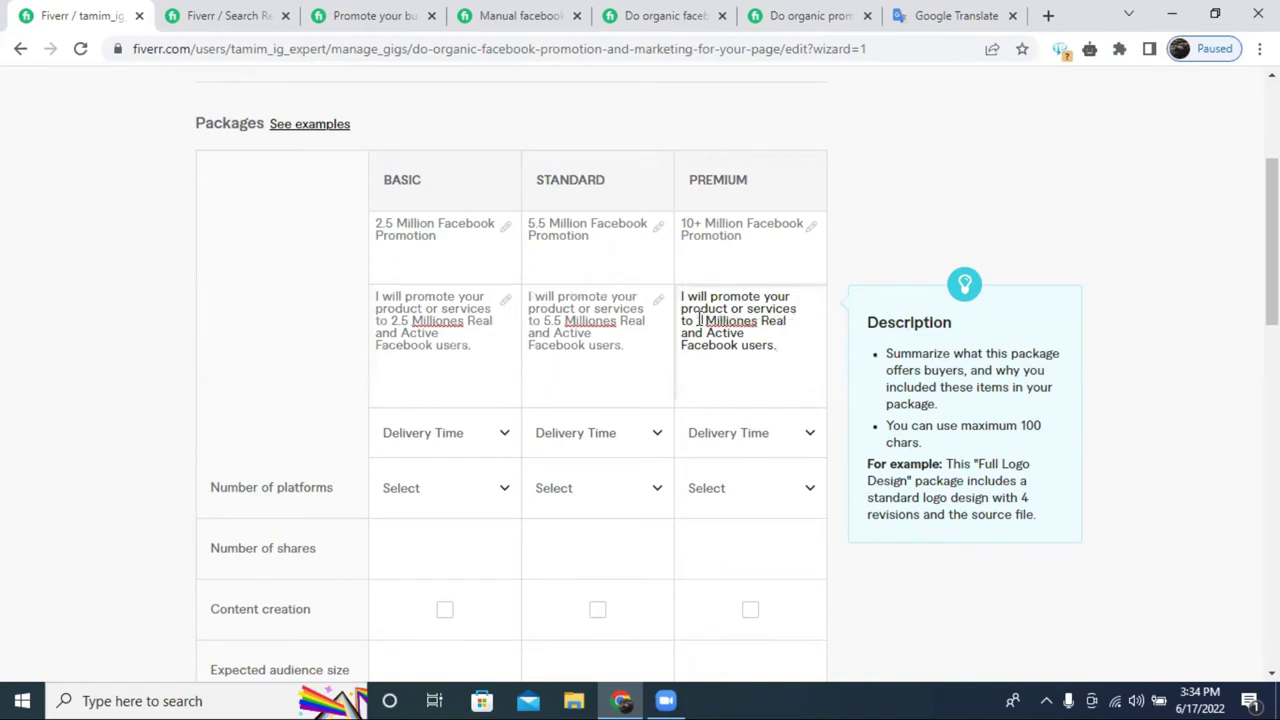
type("+")
Correct the misspelled "Milliones" to "Millions" in the Premium, Standard and Basic descriptions using the spelling suggestions.
right_click(743, 326)
left_click(780, 334)
right_click(593, 326)
left_click(618, 336)
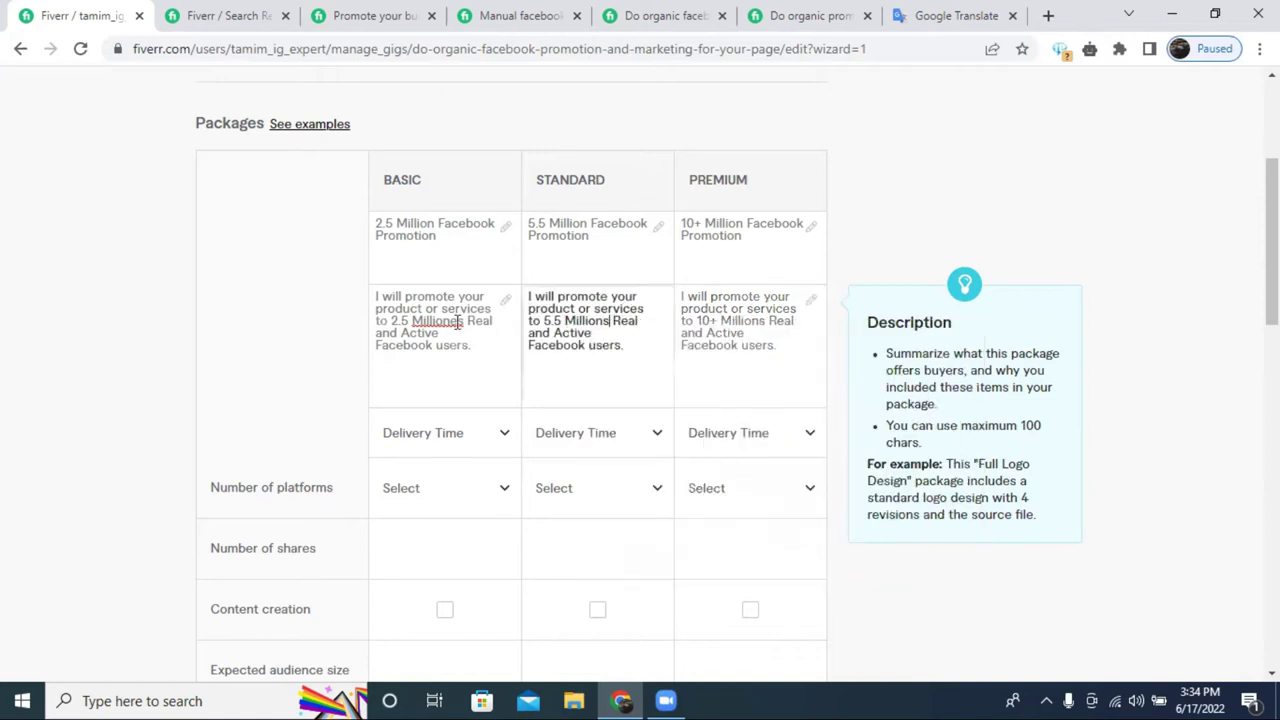
right_click(434, 324)
left_click(472, 337)
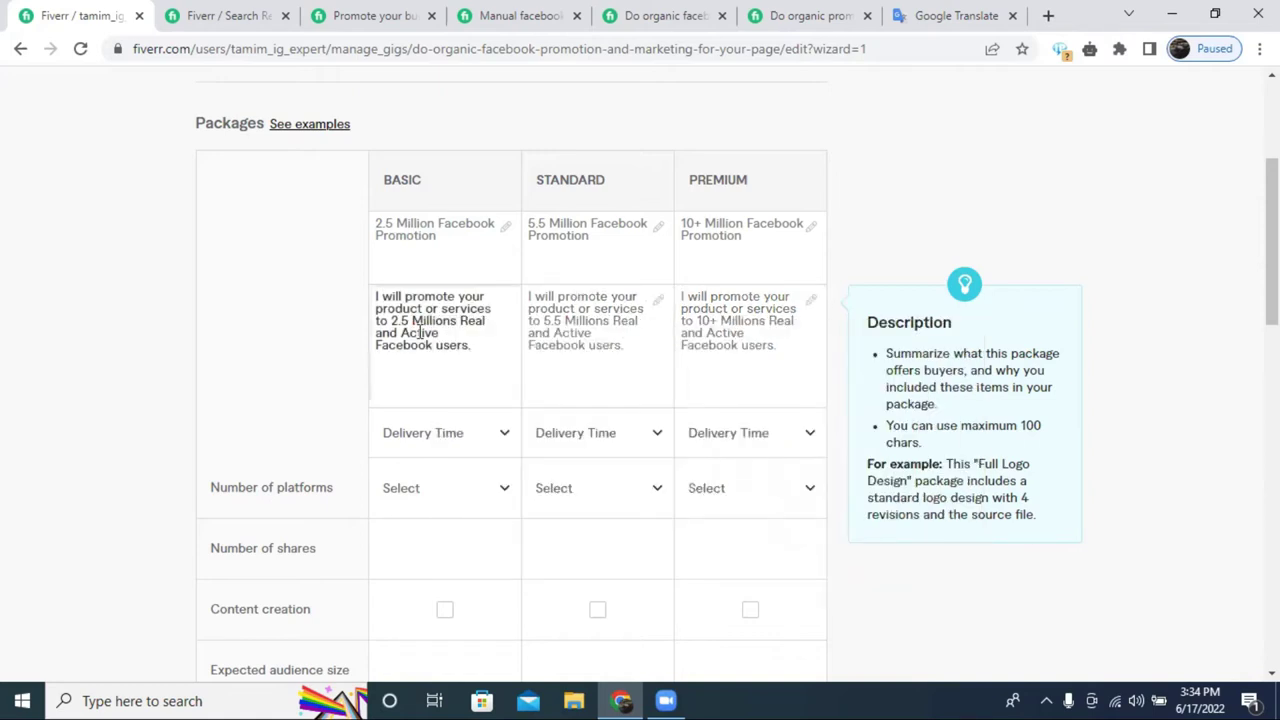
Copy the Basic package description and replace the Google Translate source text with it to check its Bengali translation.
left_click_drag(472, 345, 350, 298)
key("ctrl+c")
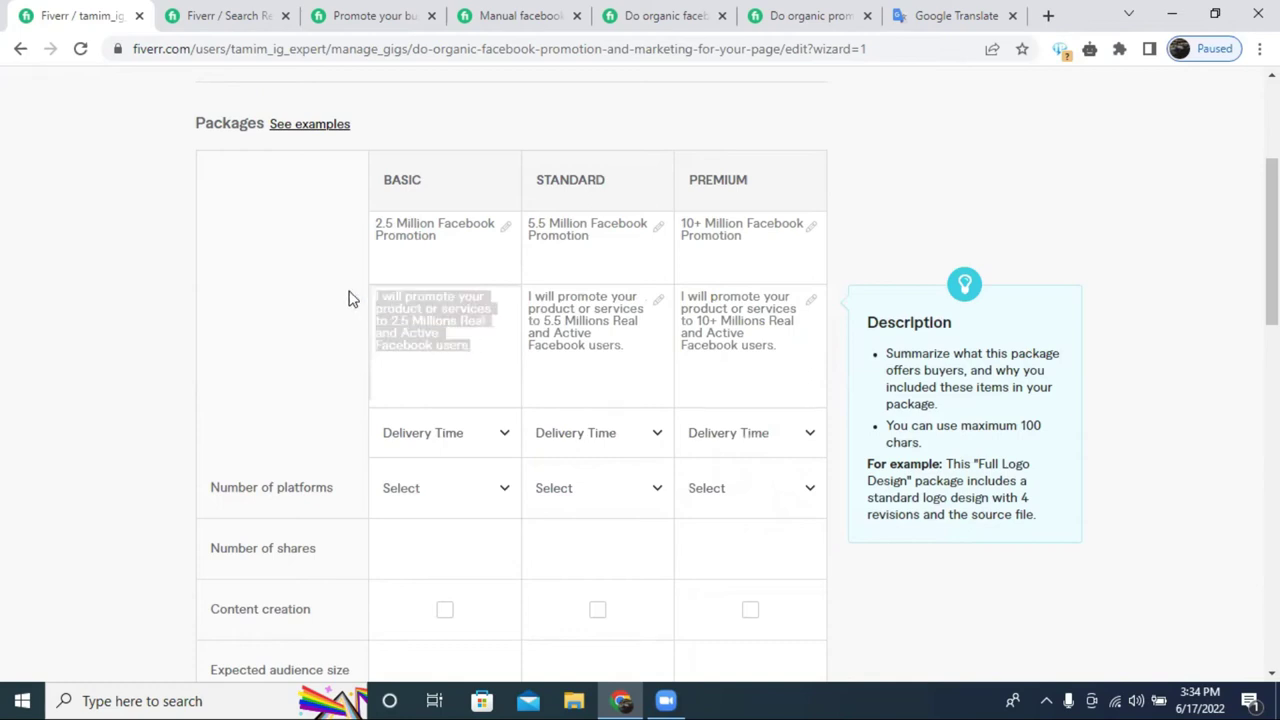
left_click(955, 15)
left_click(601, 268)
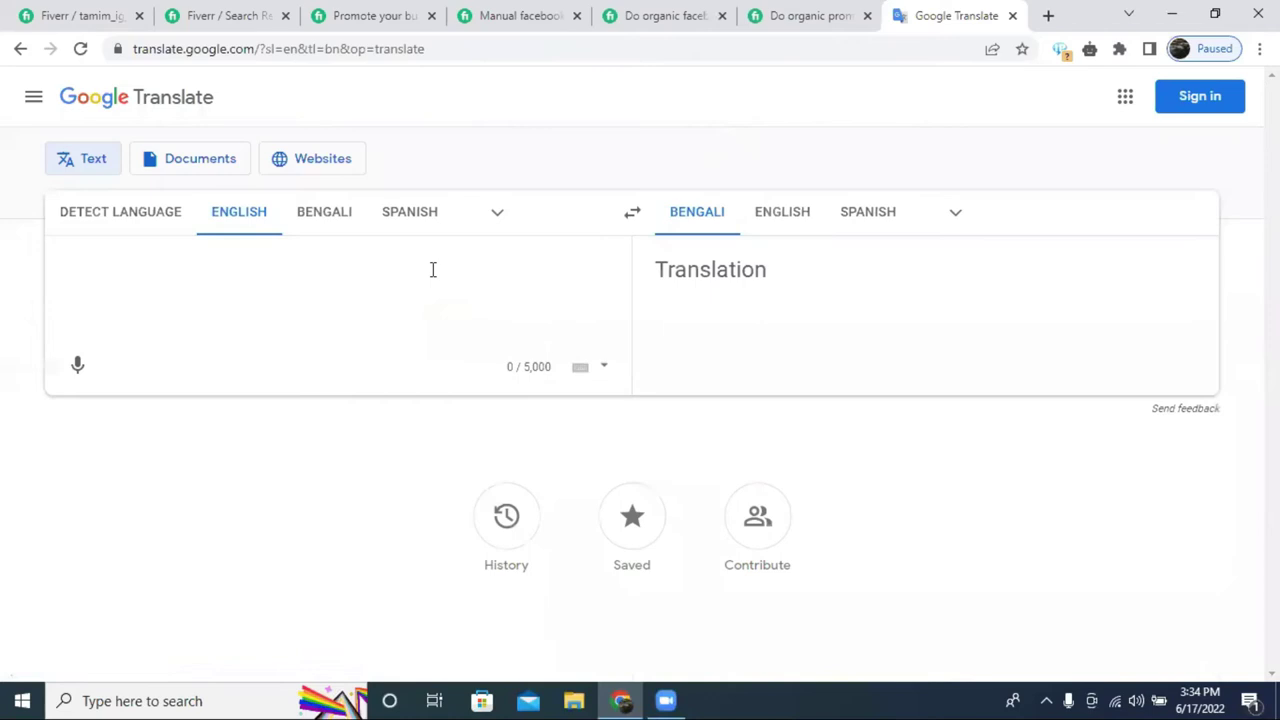
key("ctrl+v")
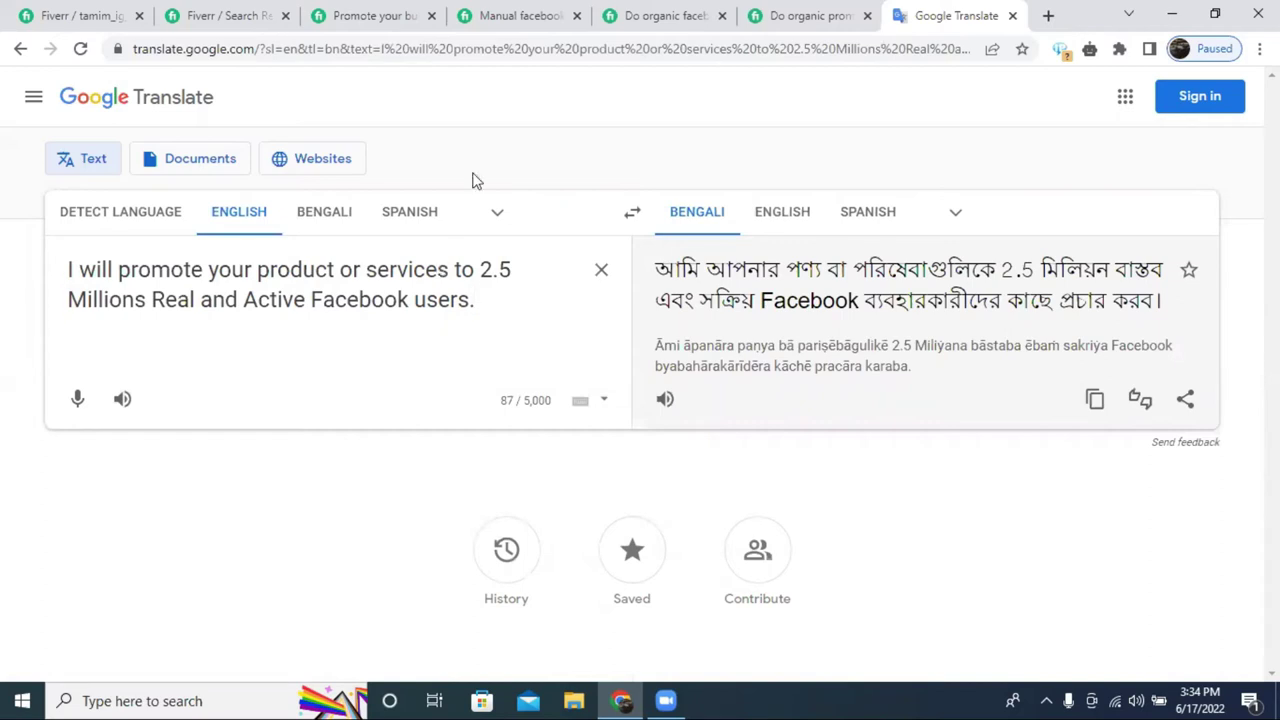
Return to the gig's package form and set the delivery time to 1 day for Basic, 3 days for Standard and 6 days for Premium.
left_click(108, 8)
left_click(106, 337)
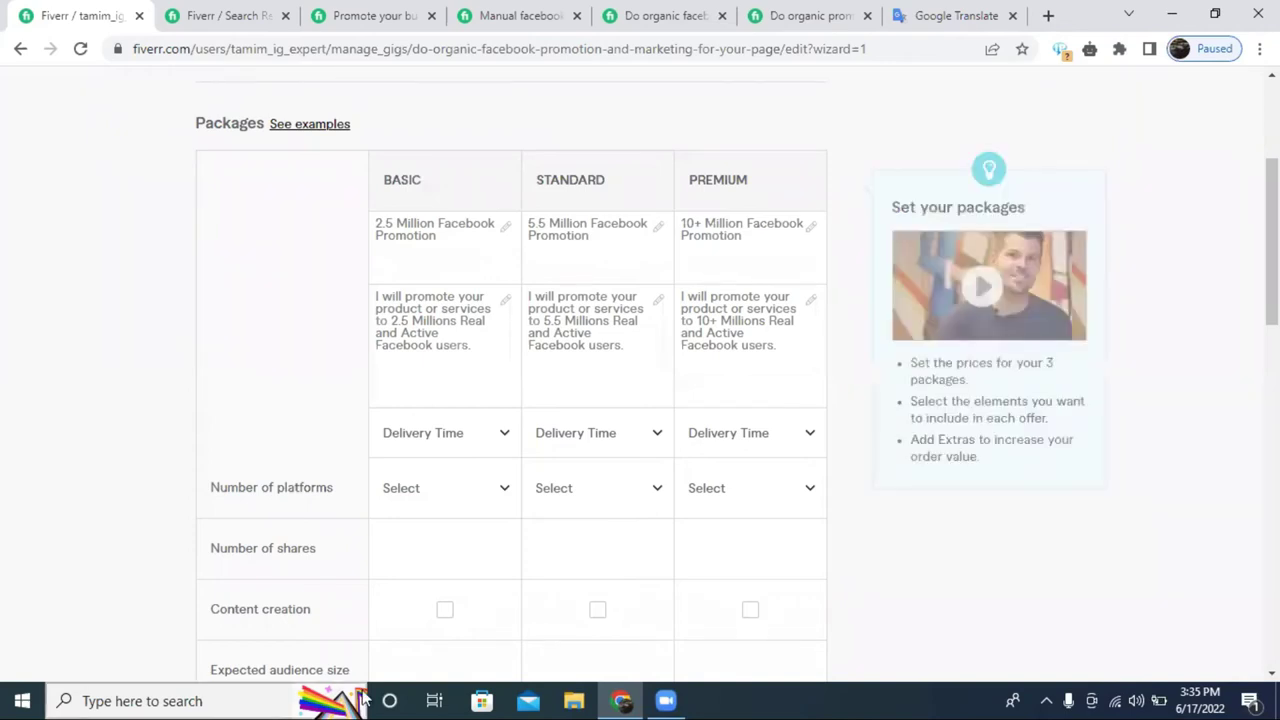
left_click(418, 436)
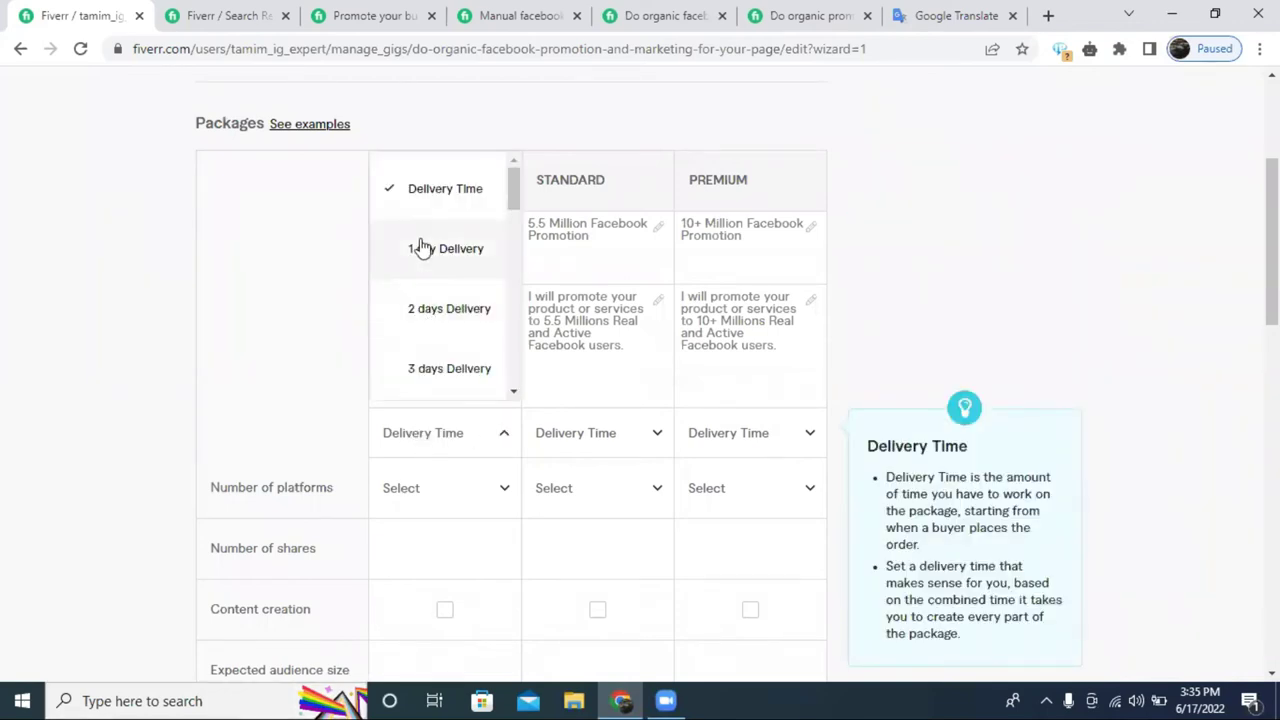
left_click(429, 366)
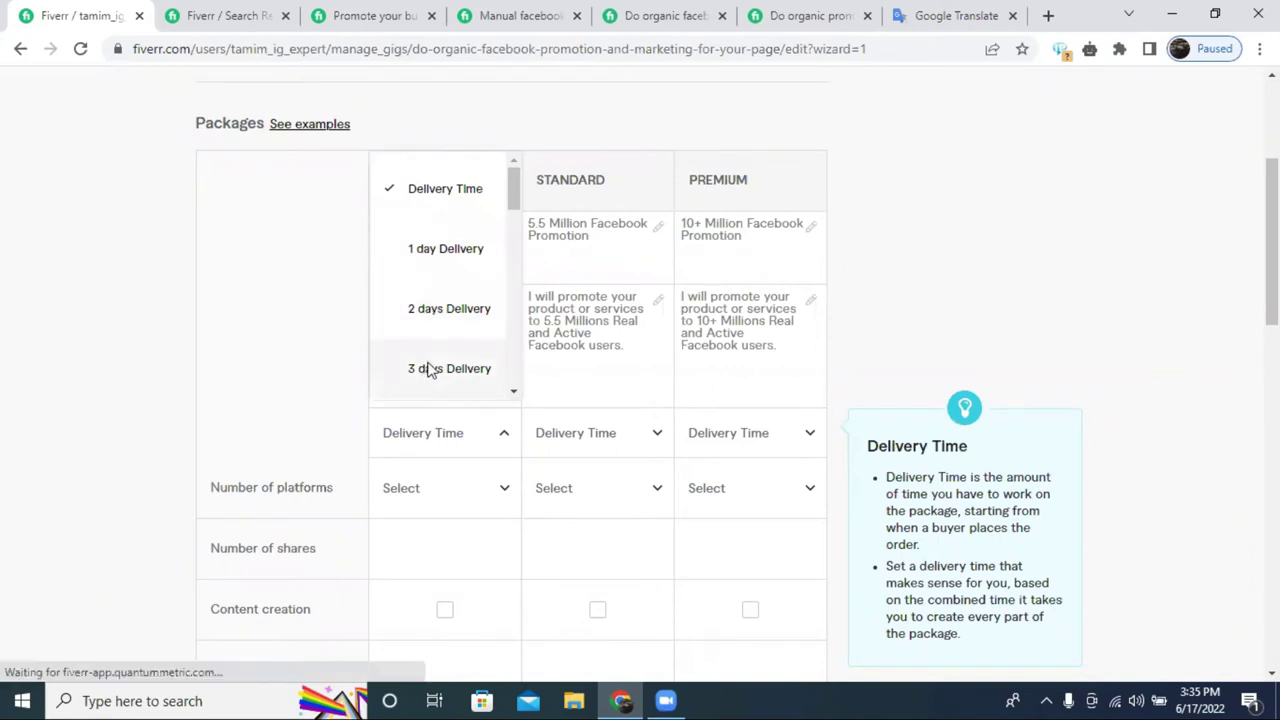
left_click(460, 445)
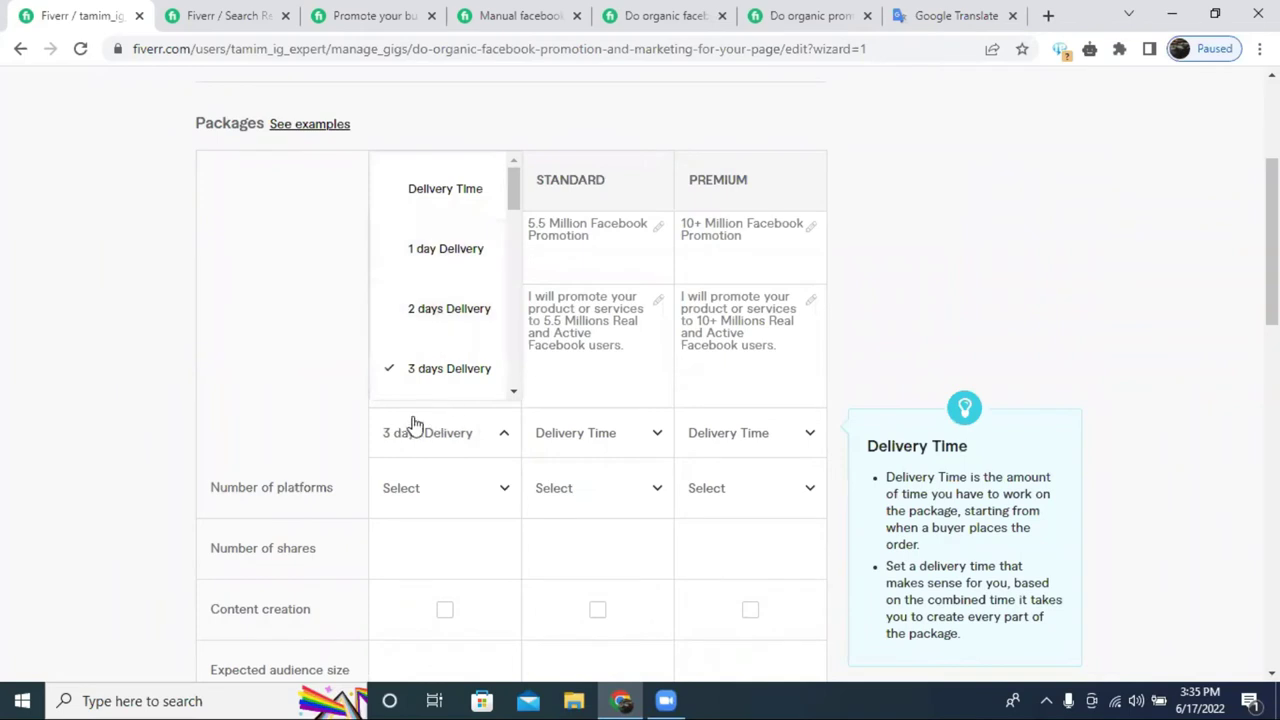
left_click(440, 250)
left_click(563, 432)
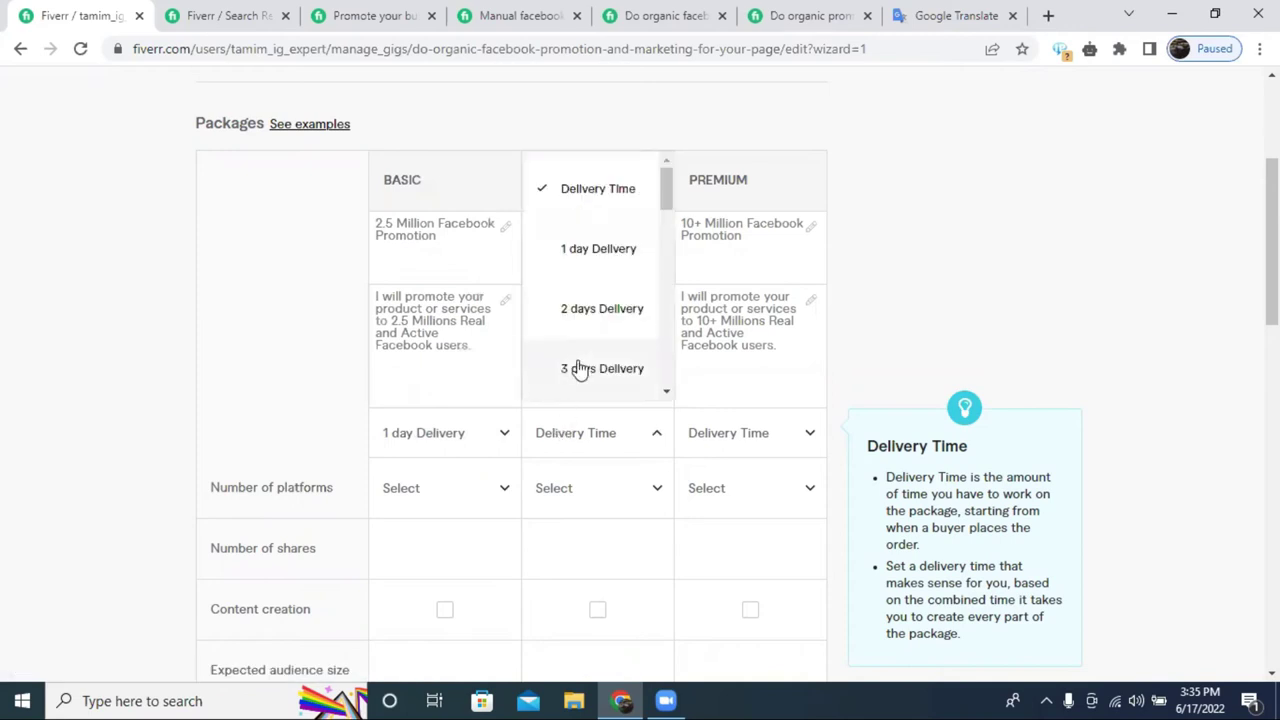
left_click(575, 368)
left_click(743, 440)
scroll(748, 345, "down", 2)
scroll(748, 345, "down", 1)
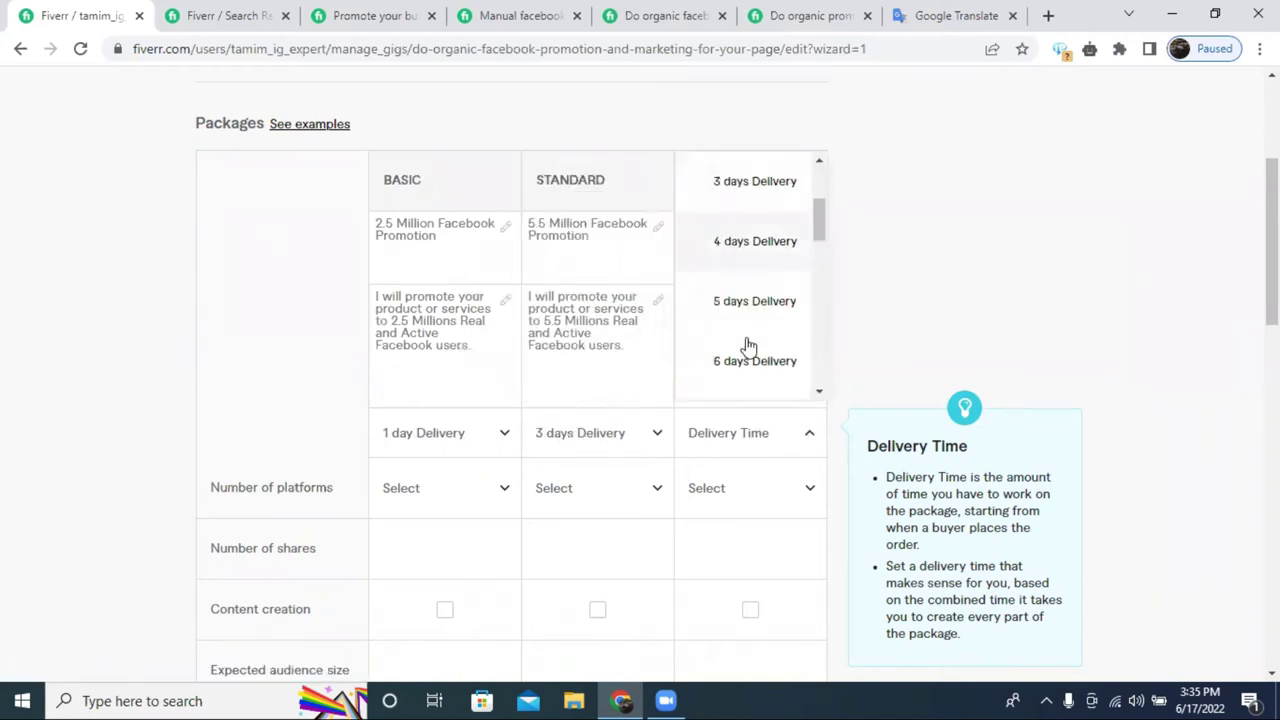
left_click(737, 367)
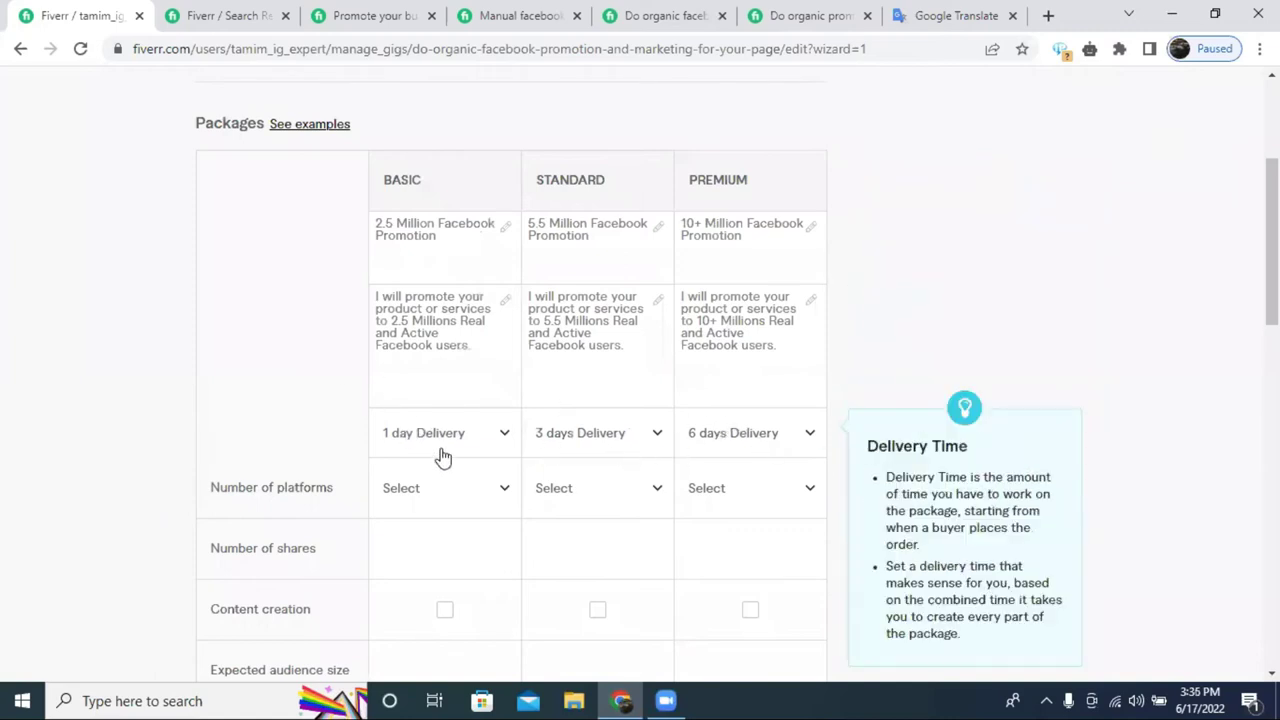
scroll(476, 391, "down", 1)
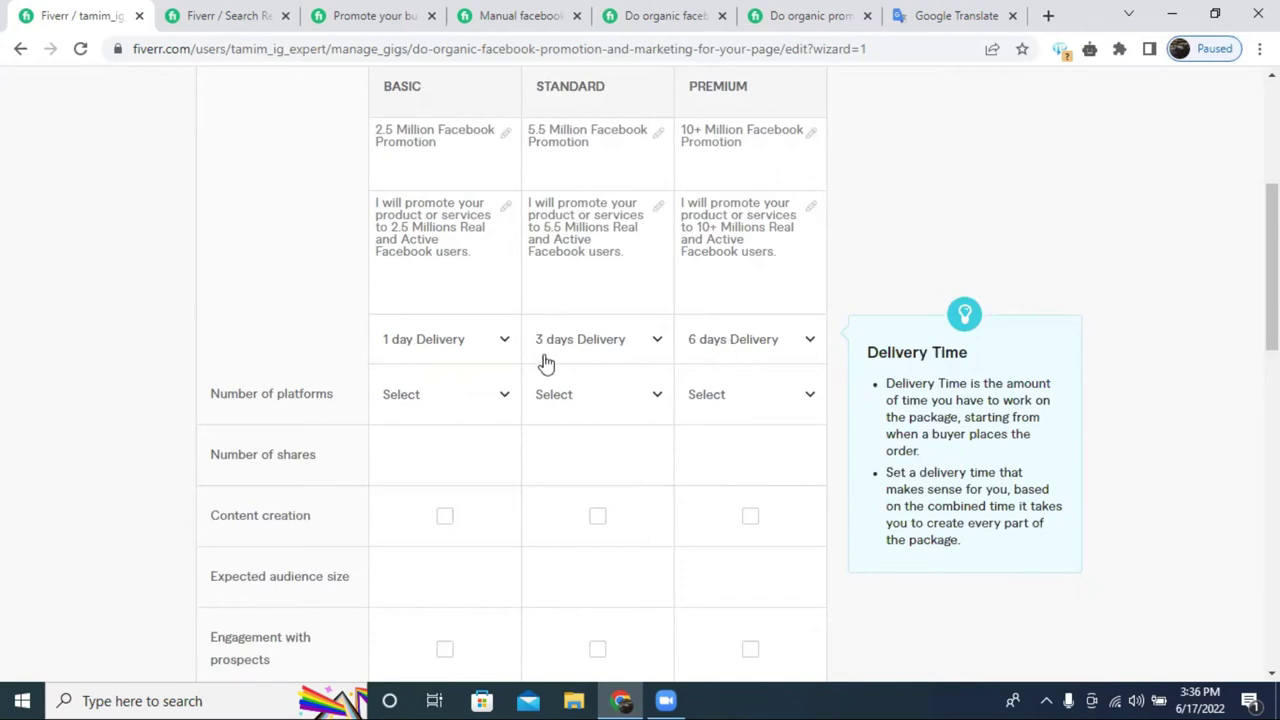
scroll(543, 371, "down", 1)
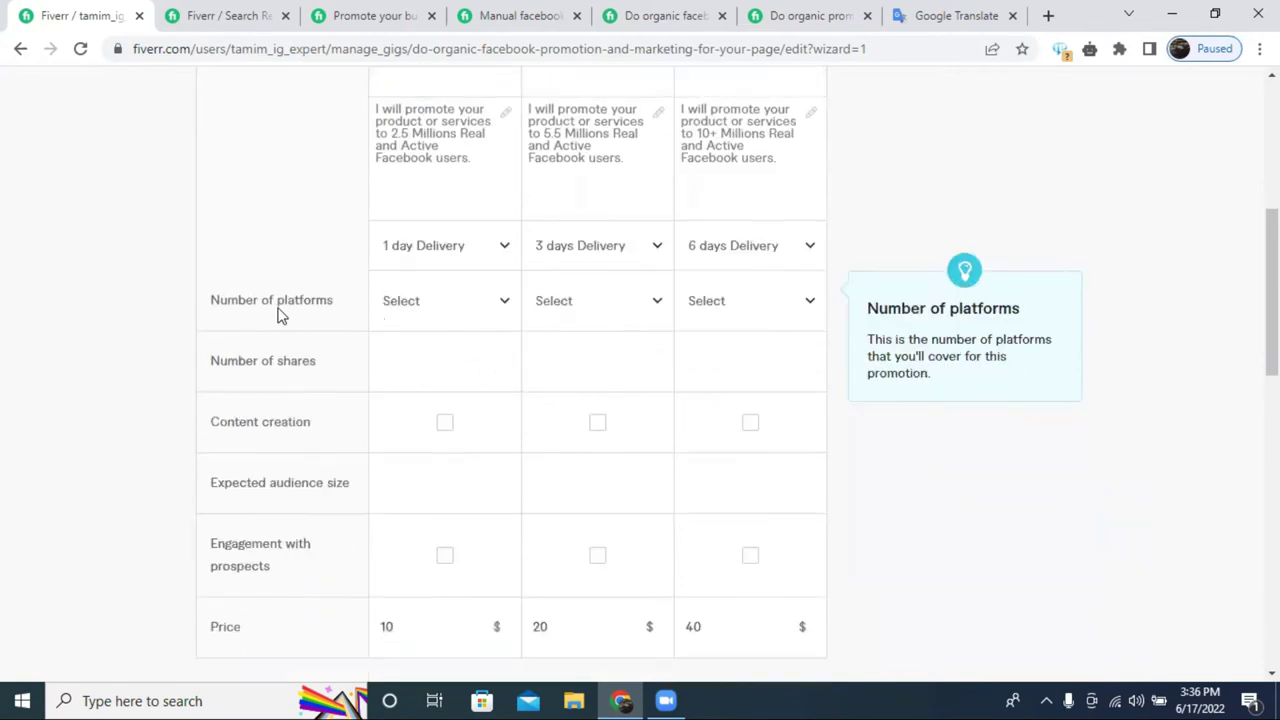
left_click(437, 313)
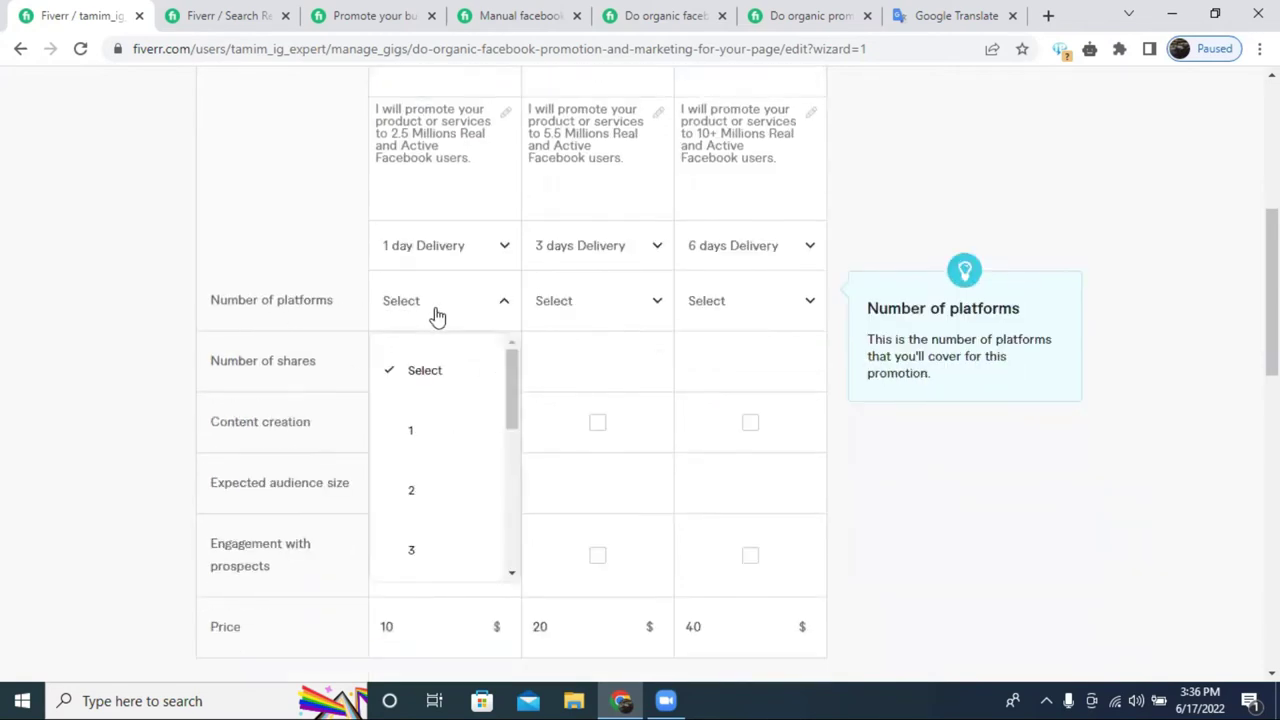
scroll(416, 471, "down", 4)
scroll(414, 460, "up", 4)
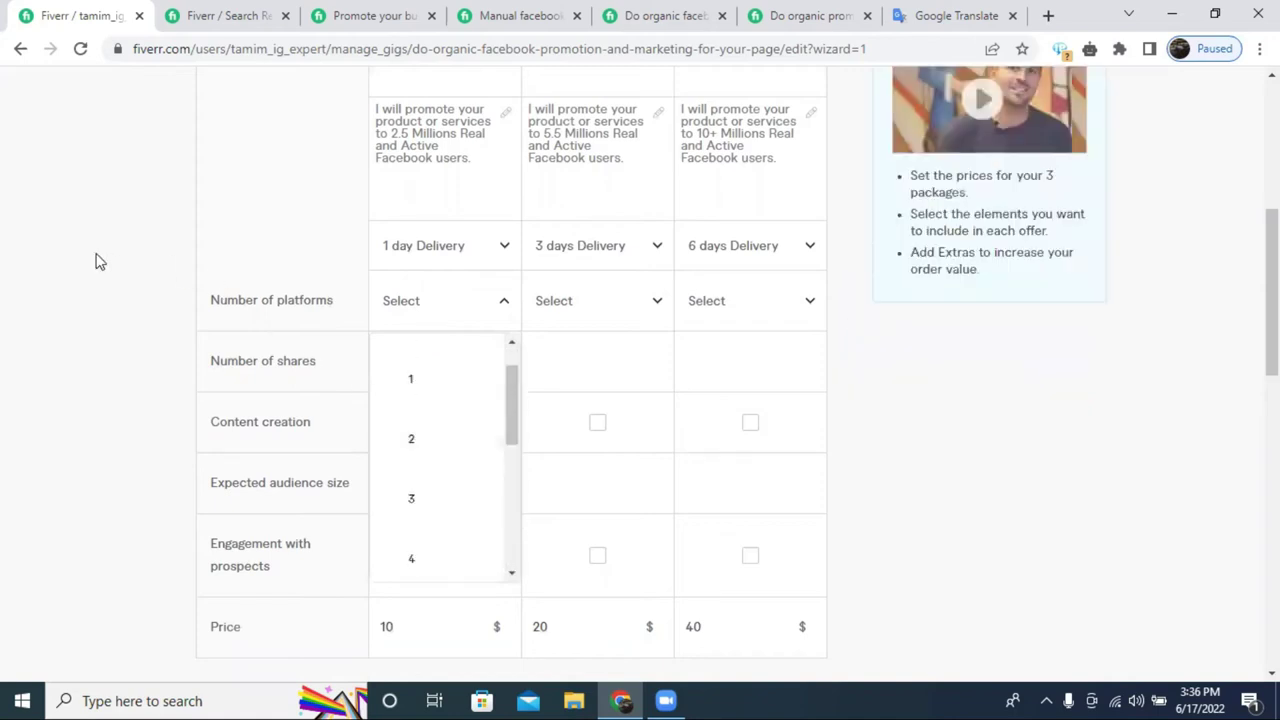
left_click(350, 428)
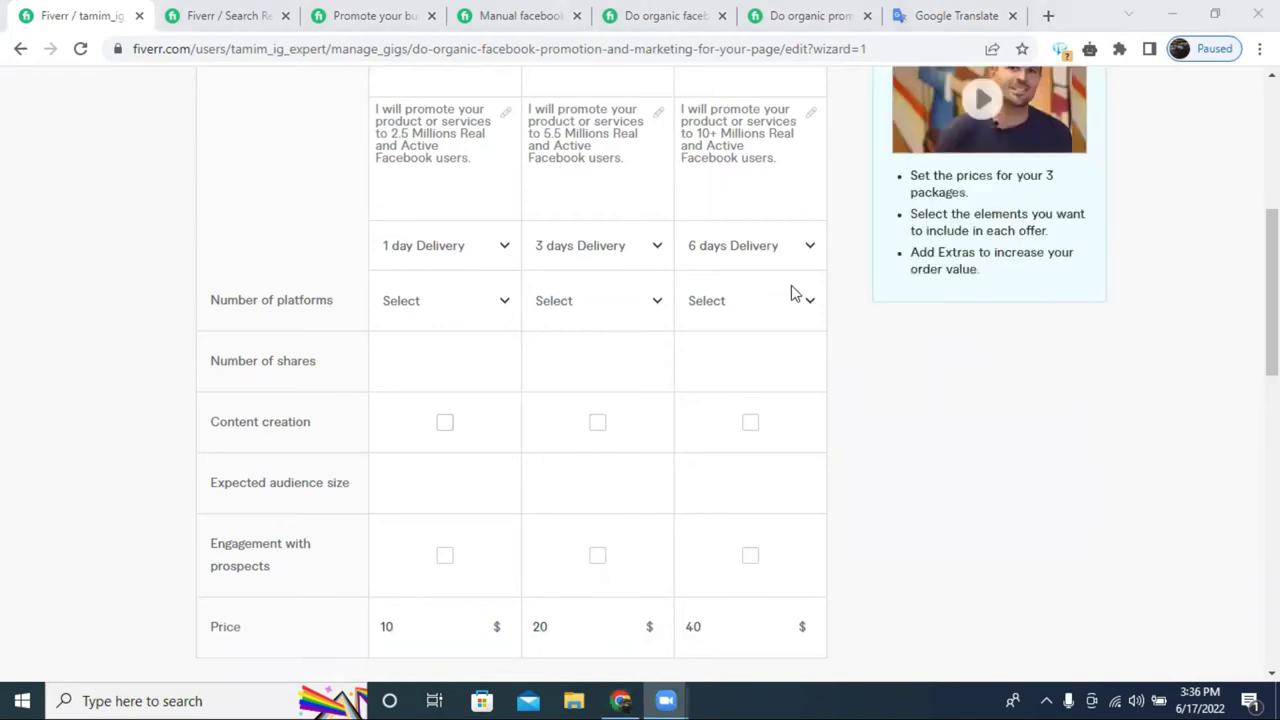
Include content creation in the Standard and Premium packages.
left_click(597, 423)
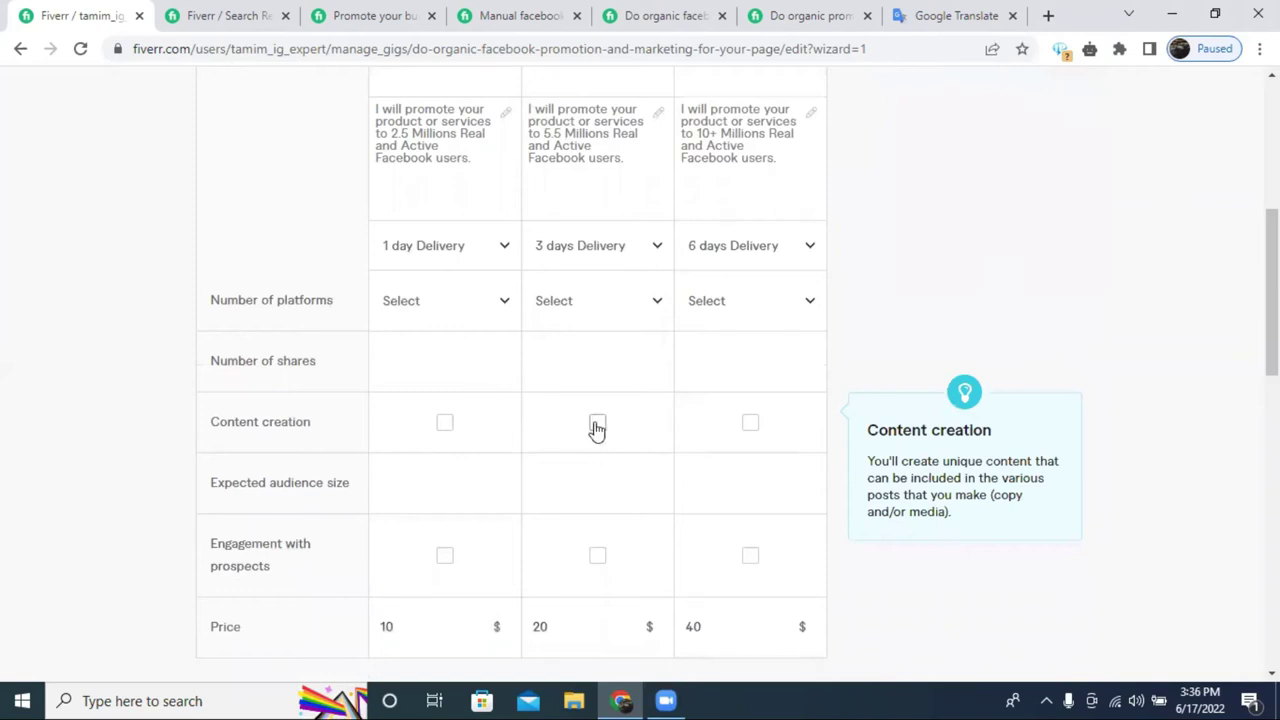
left_click(750, 423)
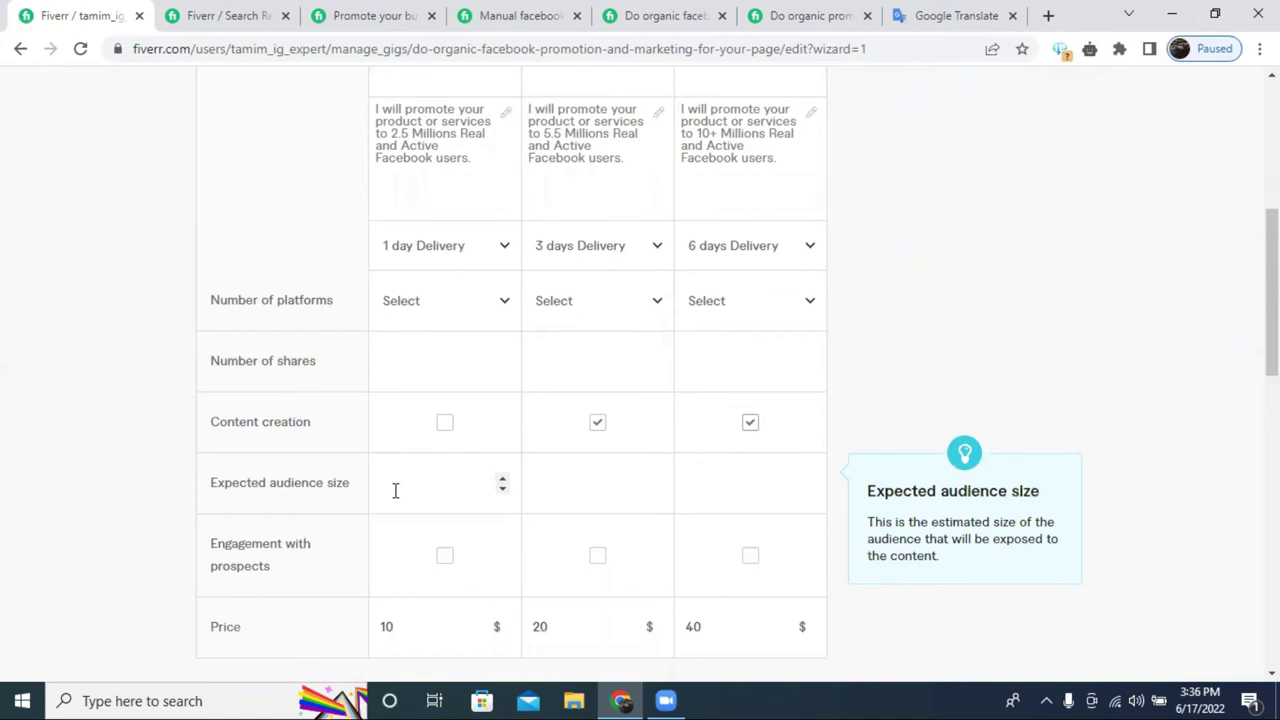
left_click(502, 478)
left_click(502, 479)
left_click(502, 479)
left_click(502, 479)
left_click(502, 479)
left_click(502, 479)
left_click(502, 479)
double_click(392, 484)
key("BackSpace")
Include engagement with prospects in the Basic, Standard and Premium packages.
scroll(383, 555, "down", 1)
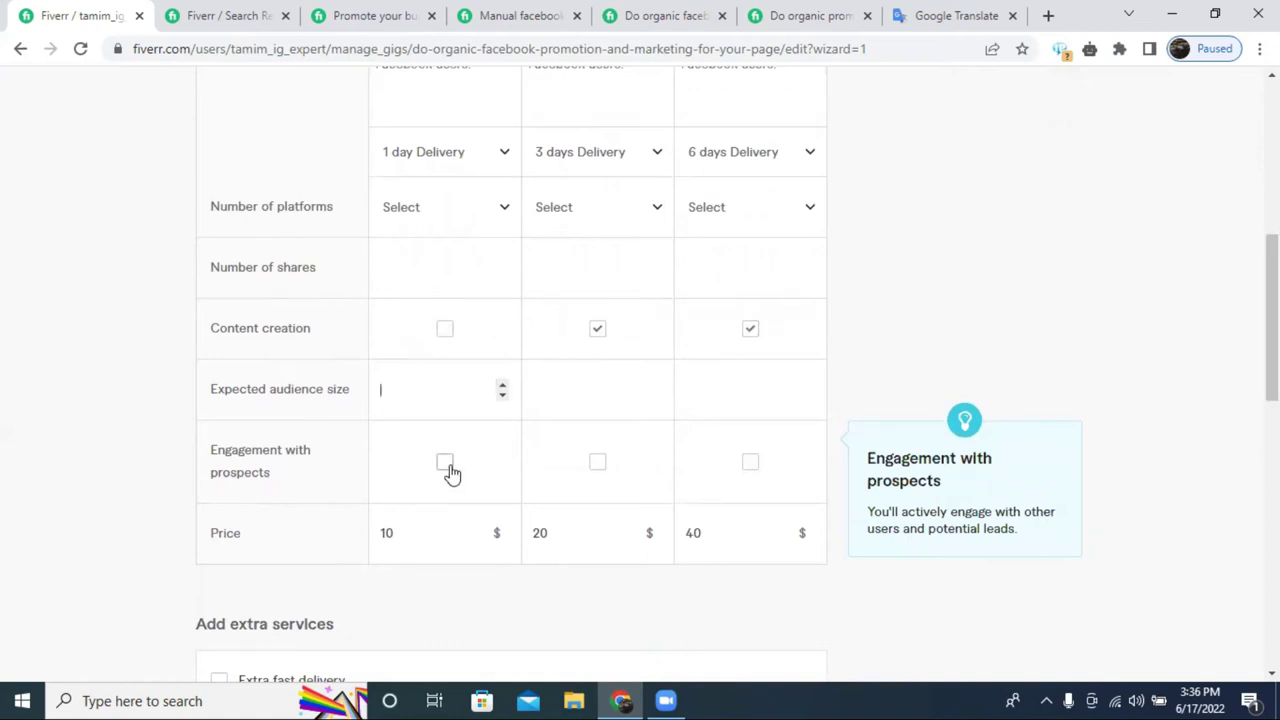
left_click(600, 466)
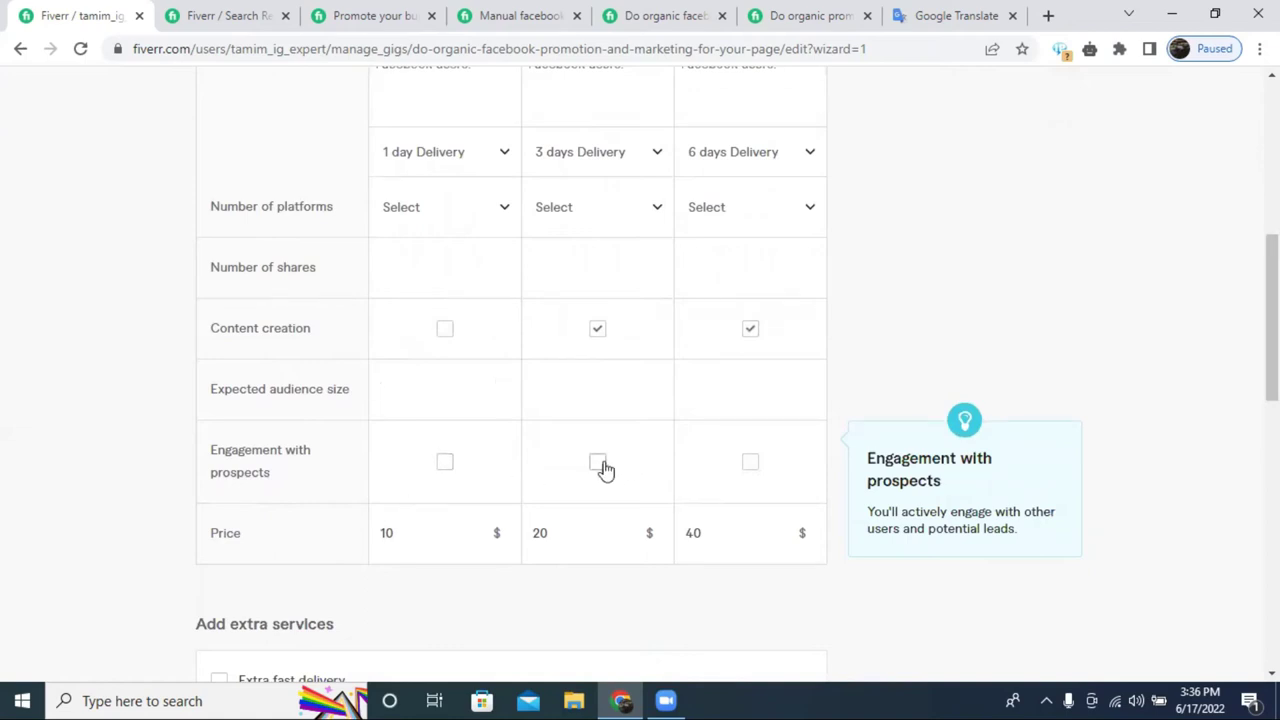
left_click(445, 462)
Set the number of platforms to 1 for Basic, 2 for Standard and 3 for Premium.
scroll(450, 450, "up", 1)
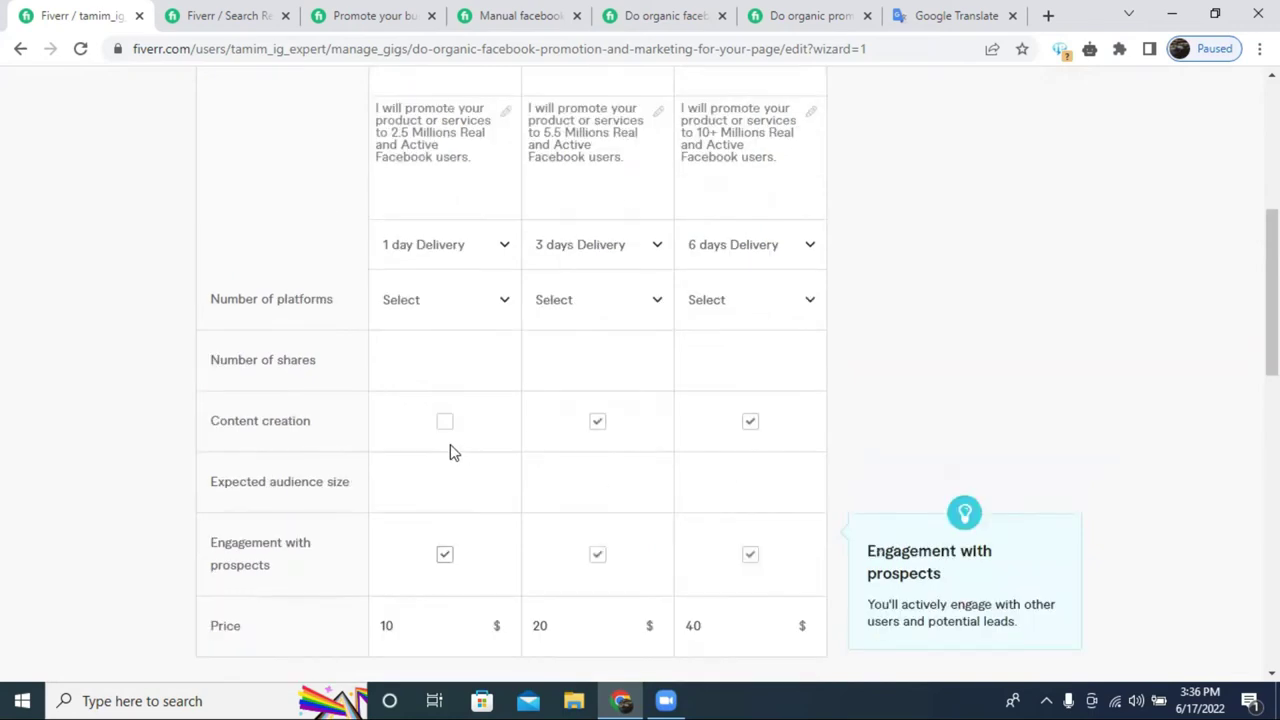
left_click(430, 312)
scroll(423, 457, "down", 4)
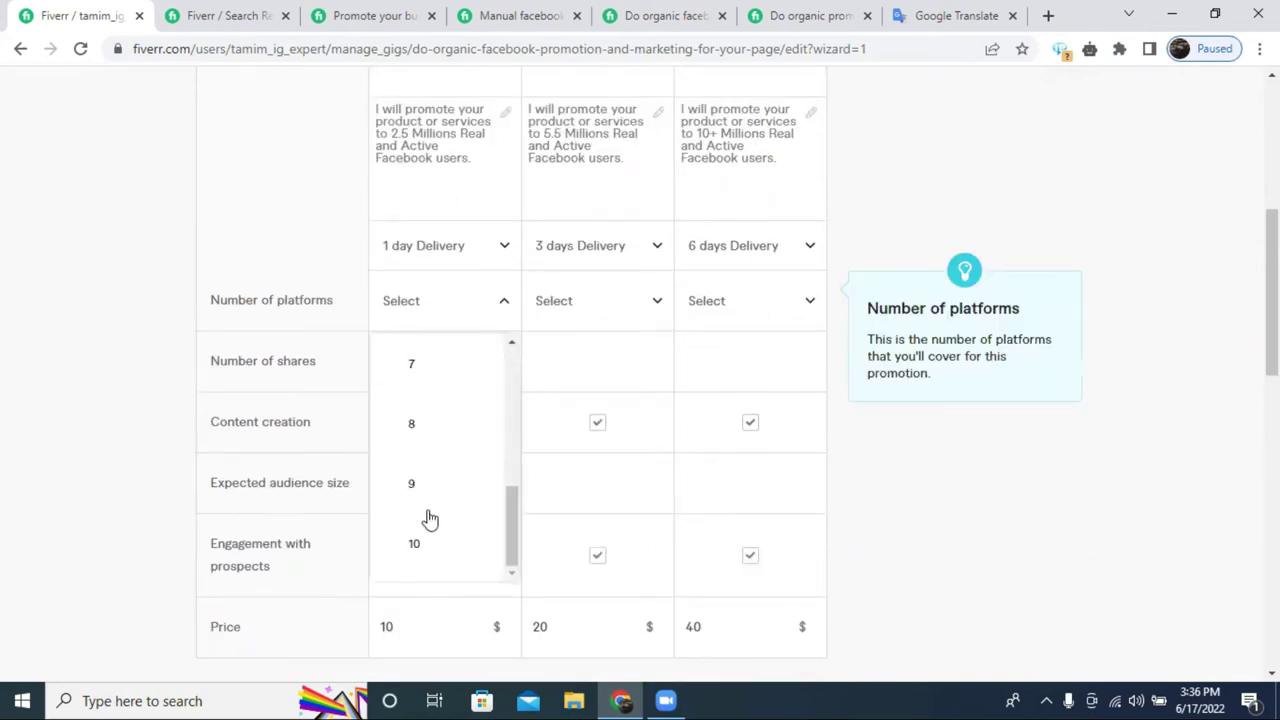
scroll(425, 505, "up", 2)
scroll(425, 430, "up", 2)
left_click(429, 395)
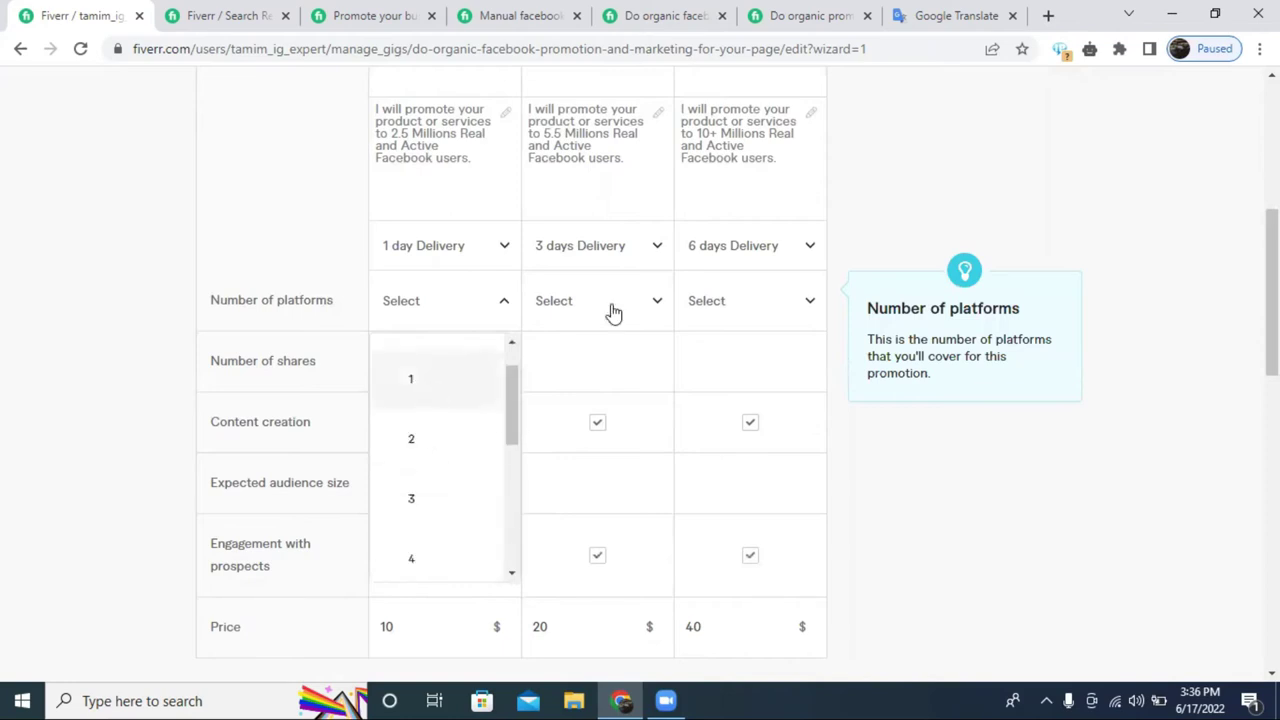
left_click(611, 305)
left_click(571, 488)
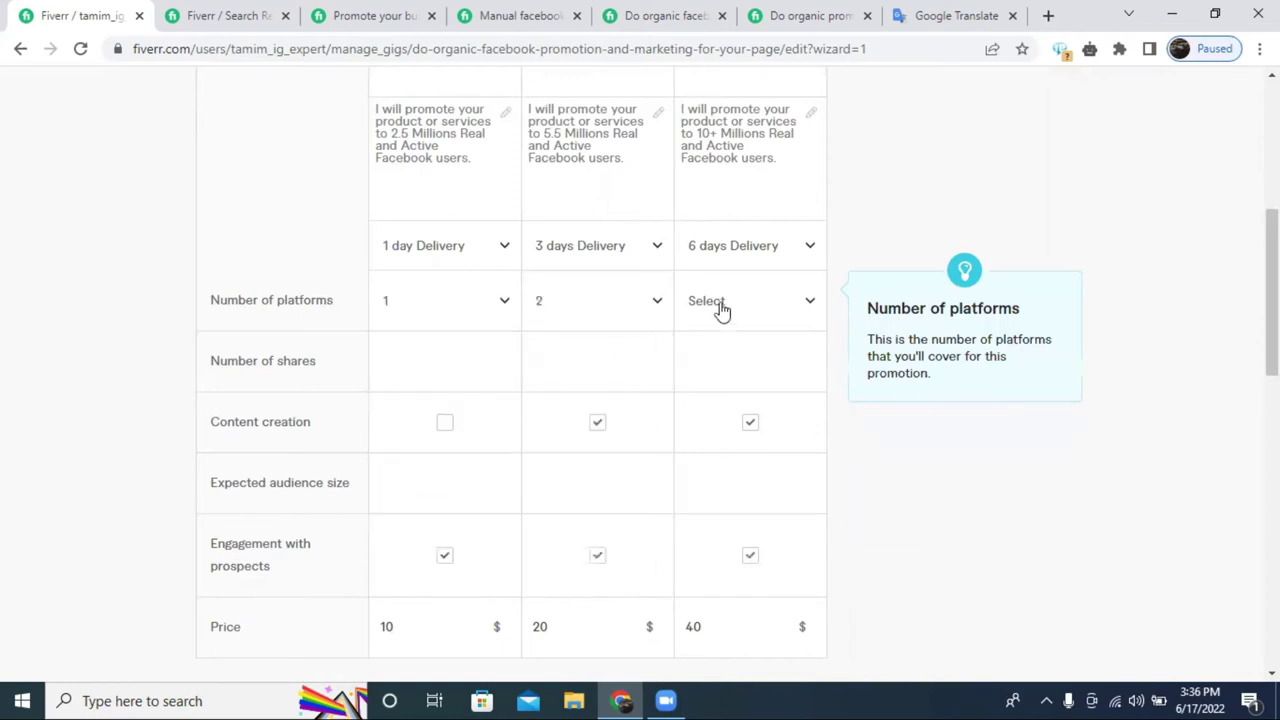
left_click(718, 308)
scroll(709, 480, "down", 2)
left_click(714, 466)
Set the number of shares to 20 for Basic, 40 for Standard and 60 for Premium.
left_click(502, 357)
left_click(502, 357)
left_click(502, 357)
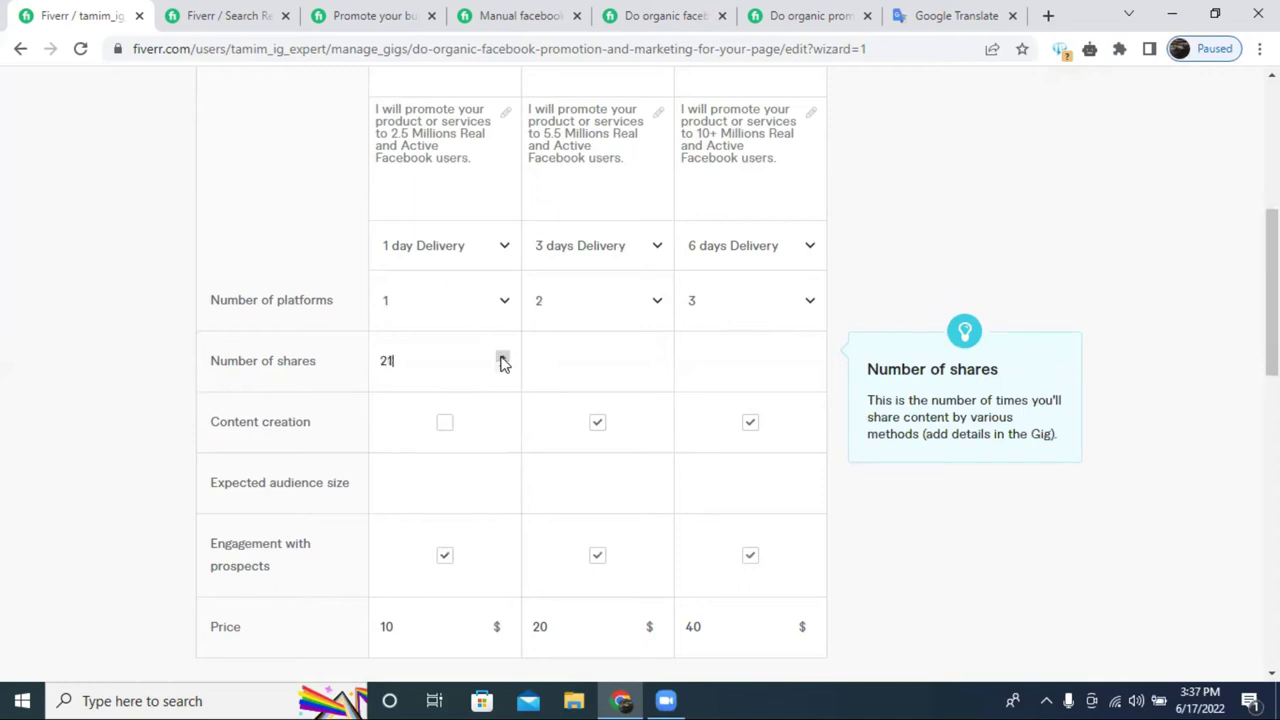
left_click(502, 366)
left_click(656, 357)
left_click(656, 357)
left_click_drag(566, 366, 528, 365)
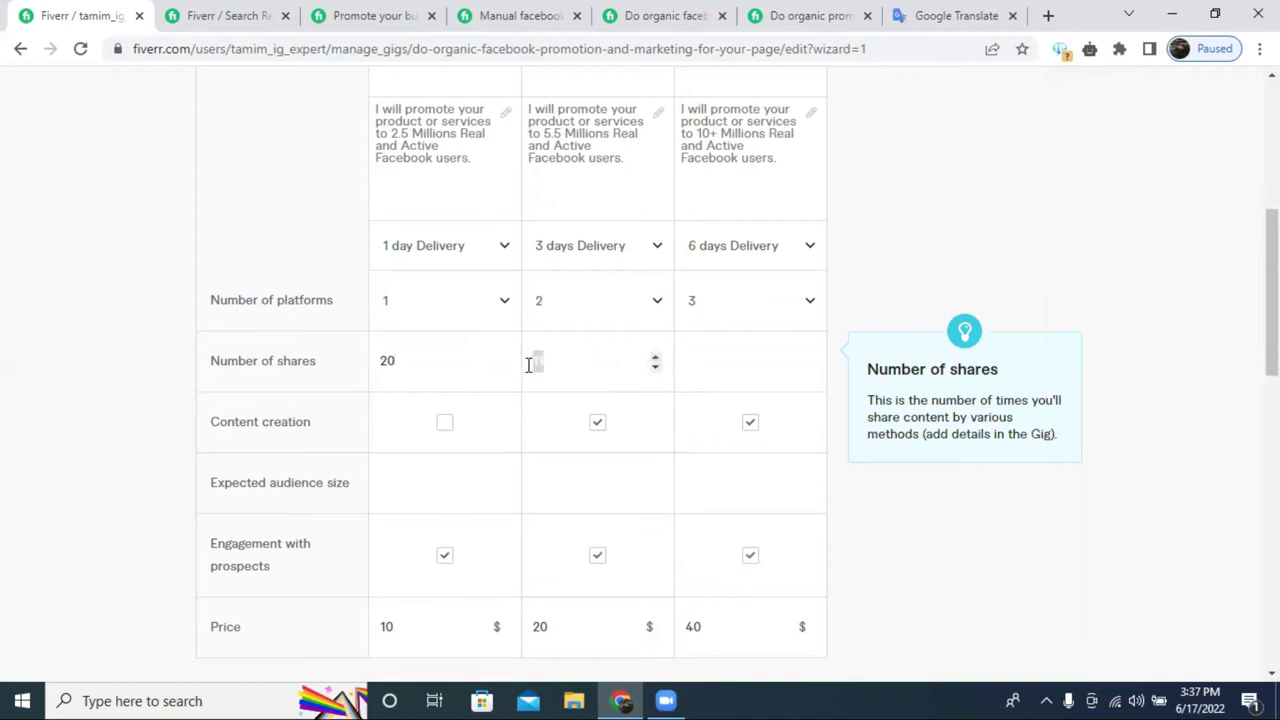
type("40")
left_click(751, 351)
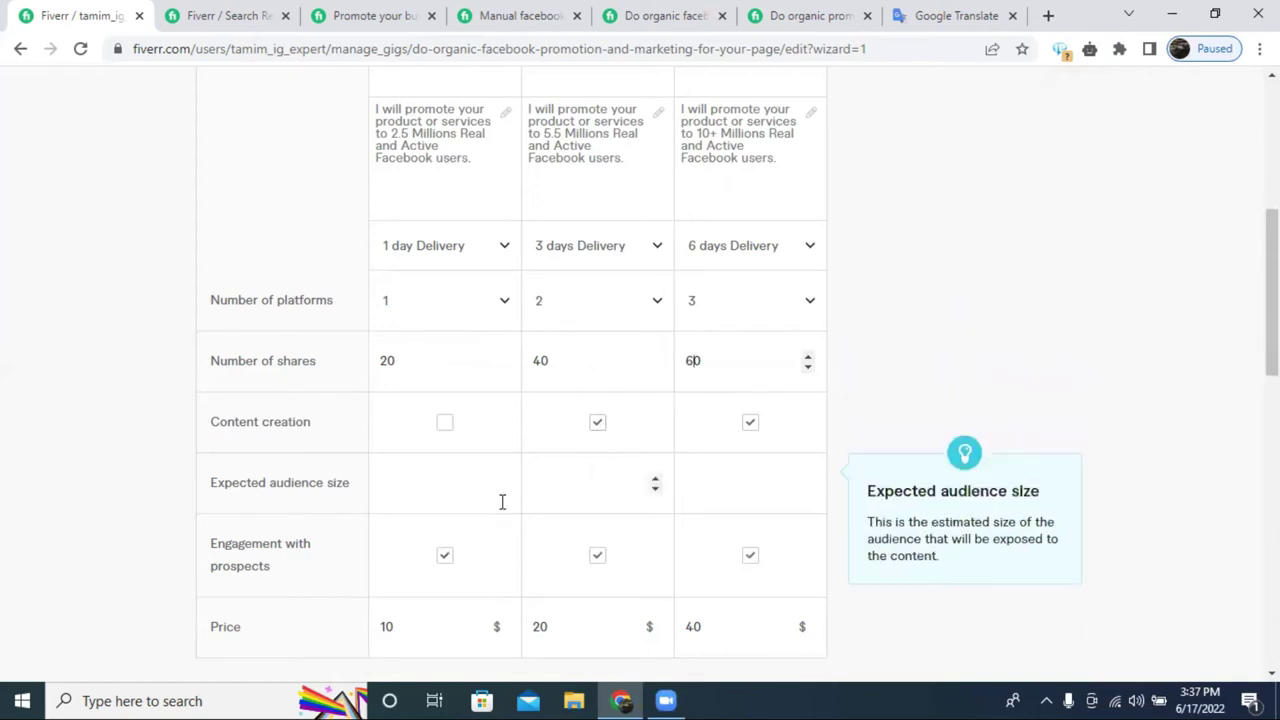
Enter an expected audience size of 500 for the Basic package and start on the Standard package's audience size.
left_click(472, 476)
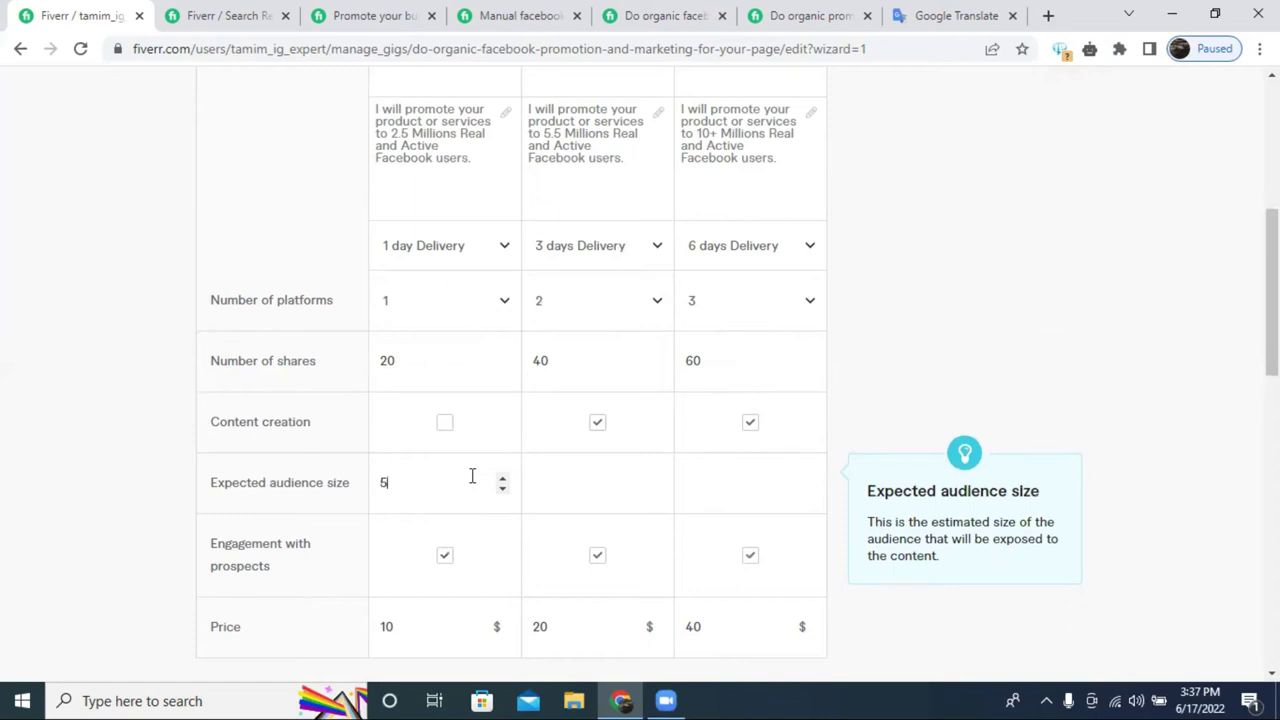
type("500")
left_click(586, 484)
type("1")
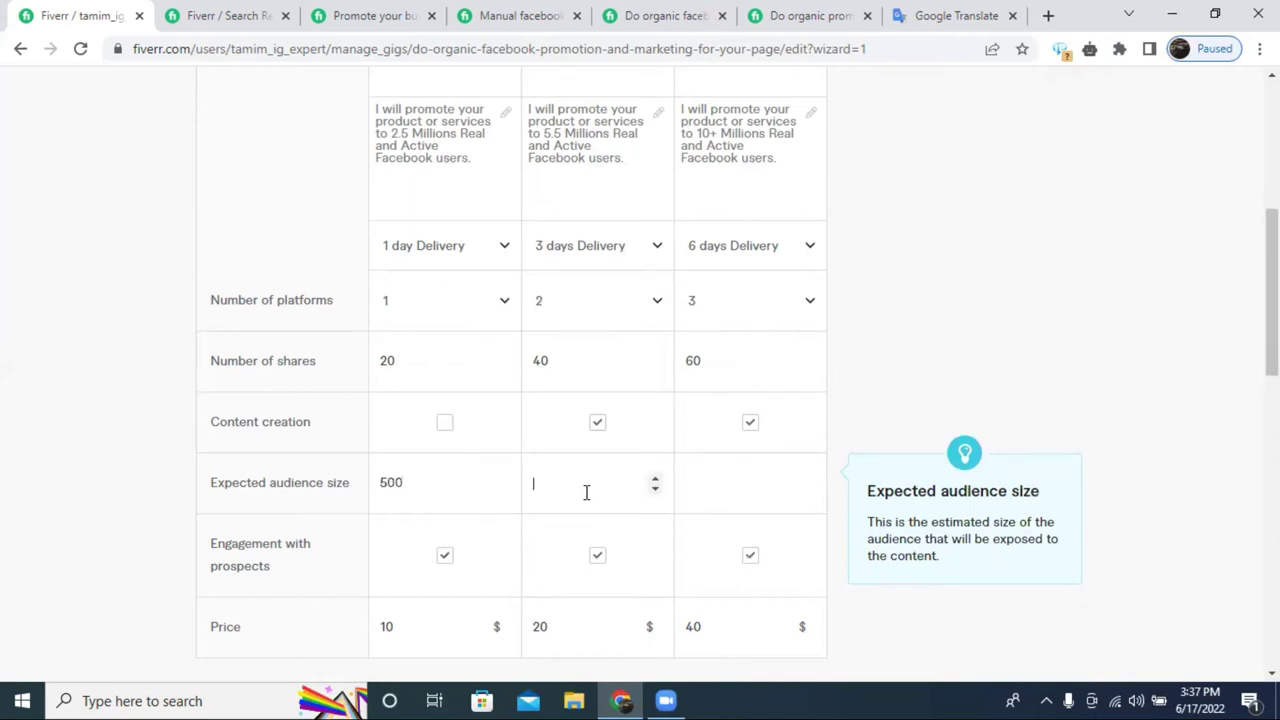
Check which features the competing manual and organic Facebook promotion gigs list in their packages, and return to the gig form.
left_click(512, 12)
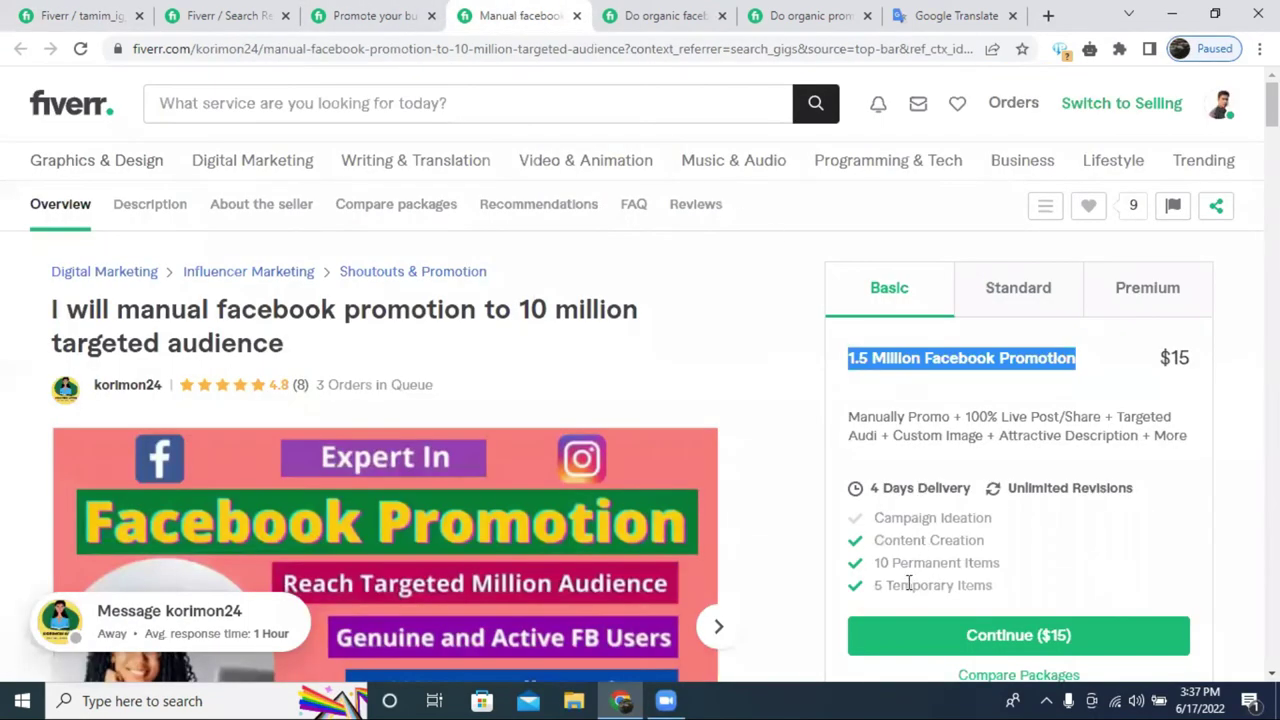
left_click(991, 289)
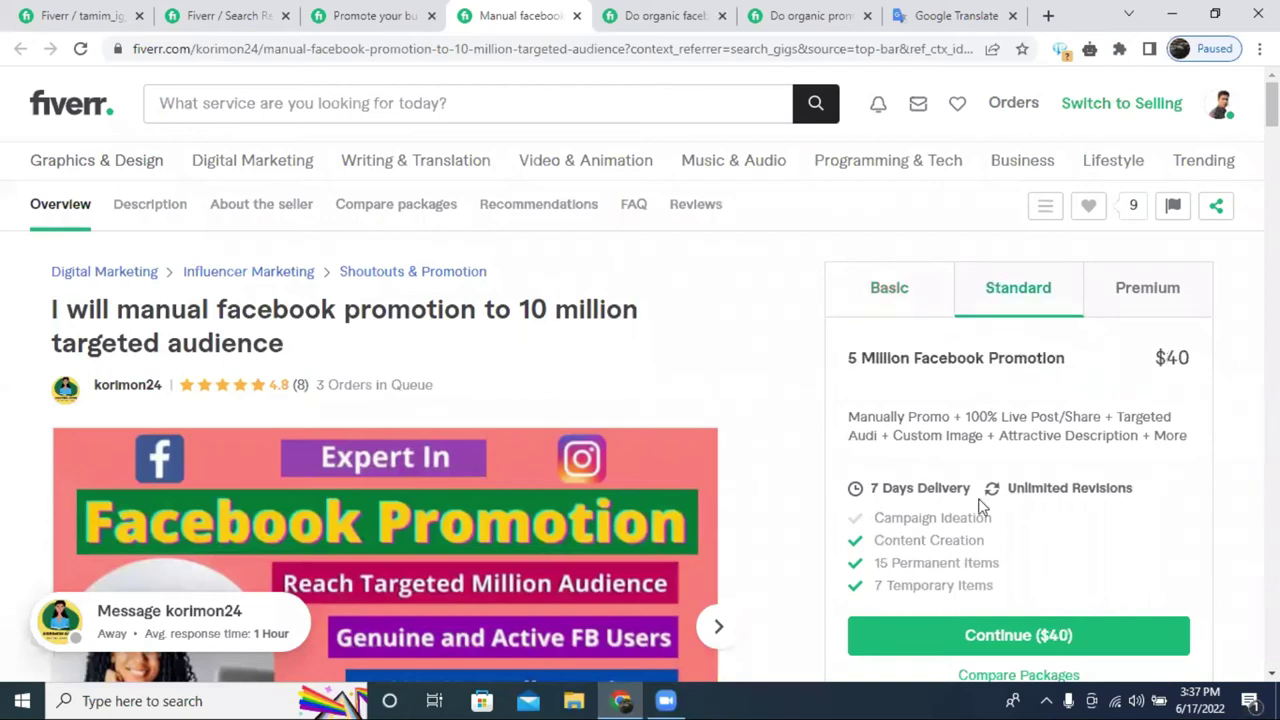
left_click(632, 14)
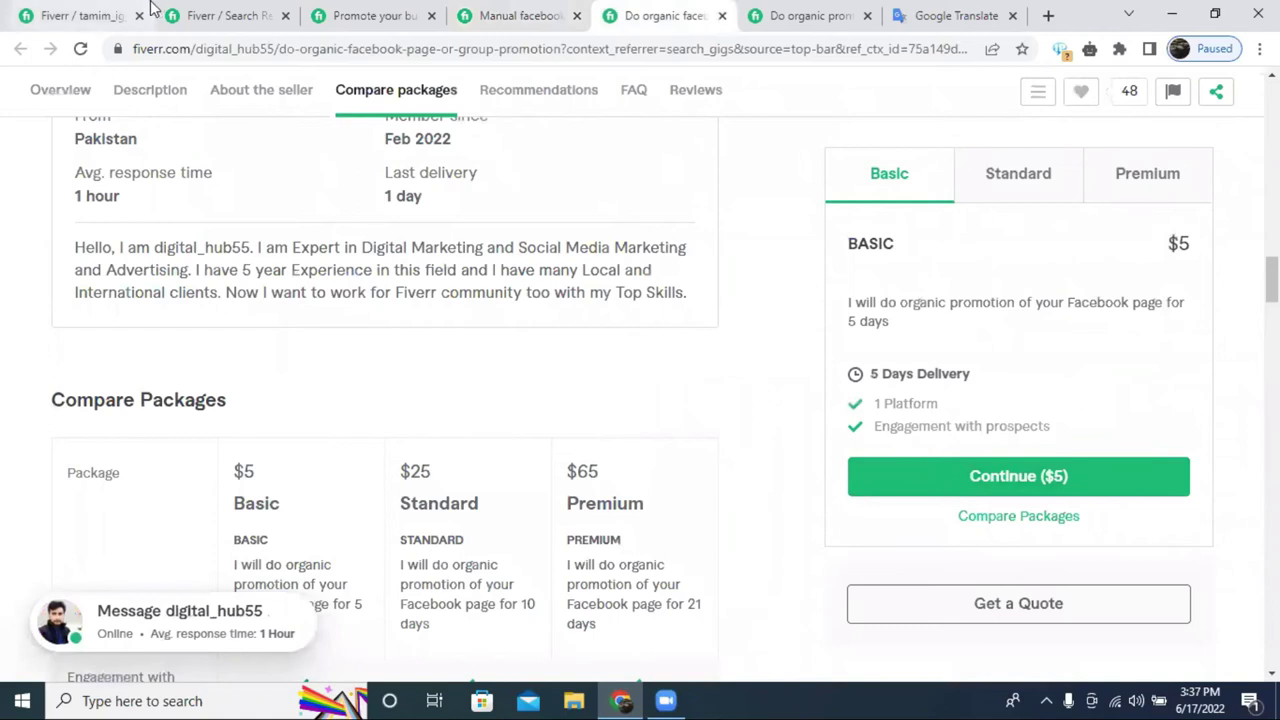
left_click(104, 12)
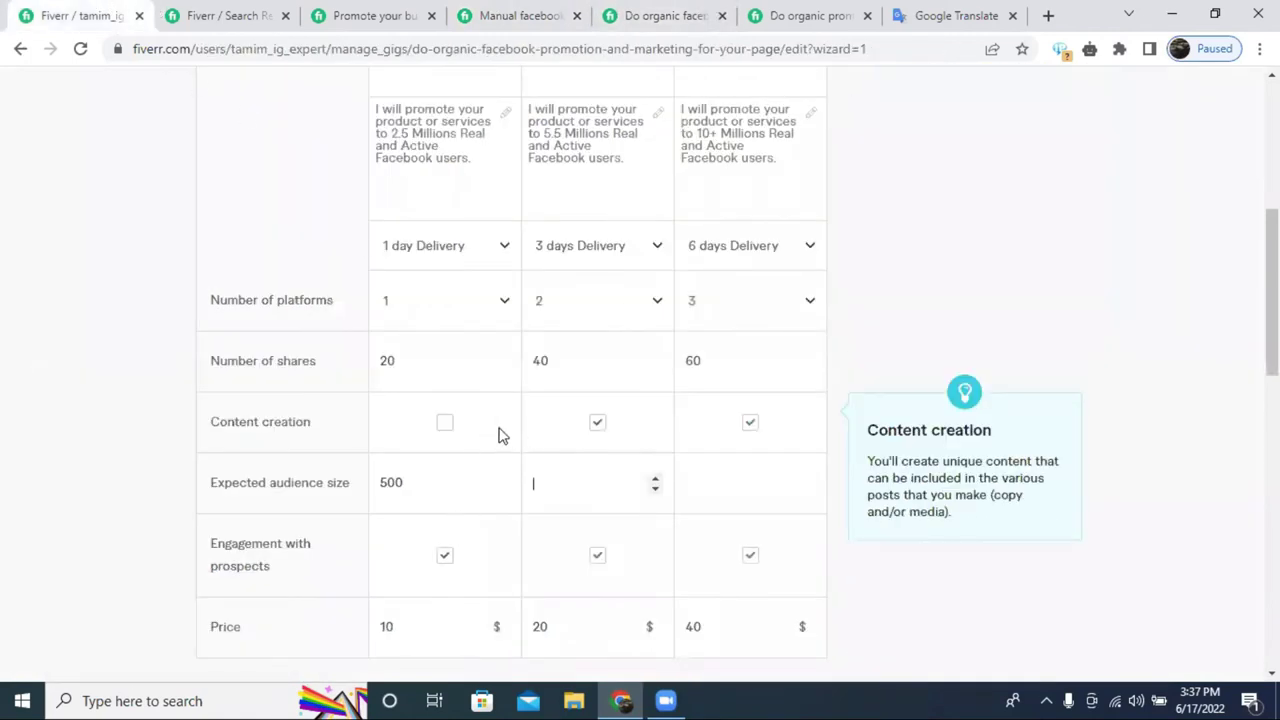
Clear the expected audience size of the Basic package.
double_click(438, 482)
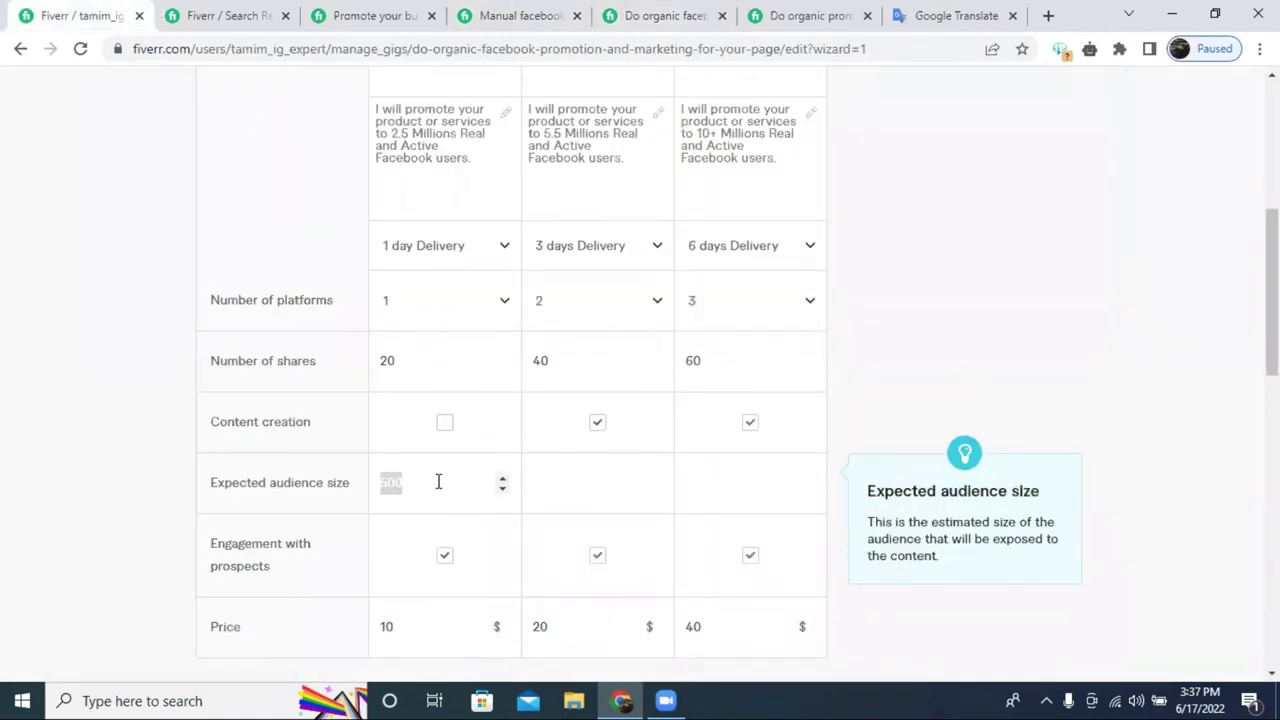
key("BackSpace")
type("1")
Enable the extra fast delivery option among the gig's extra services.
scroll(640, 420, "down", 5)
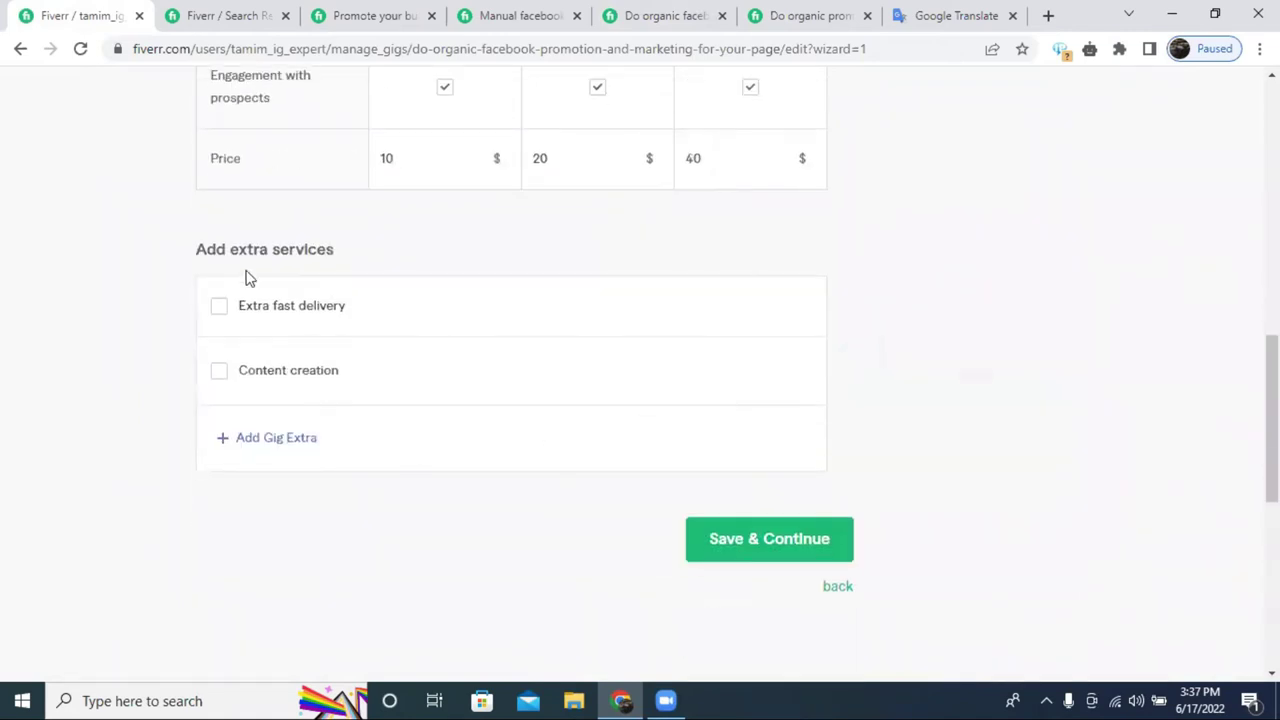
mouse_move(229, 318)
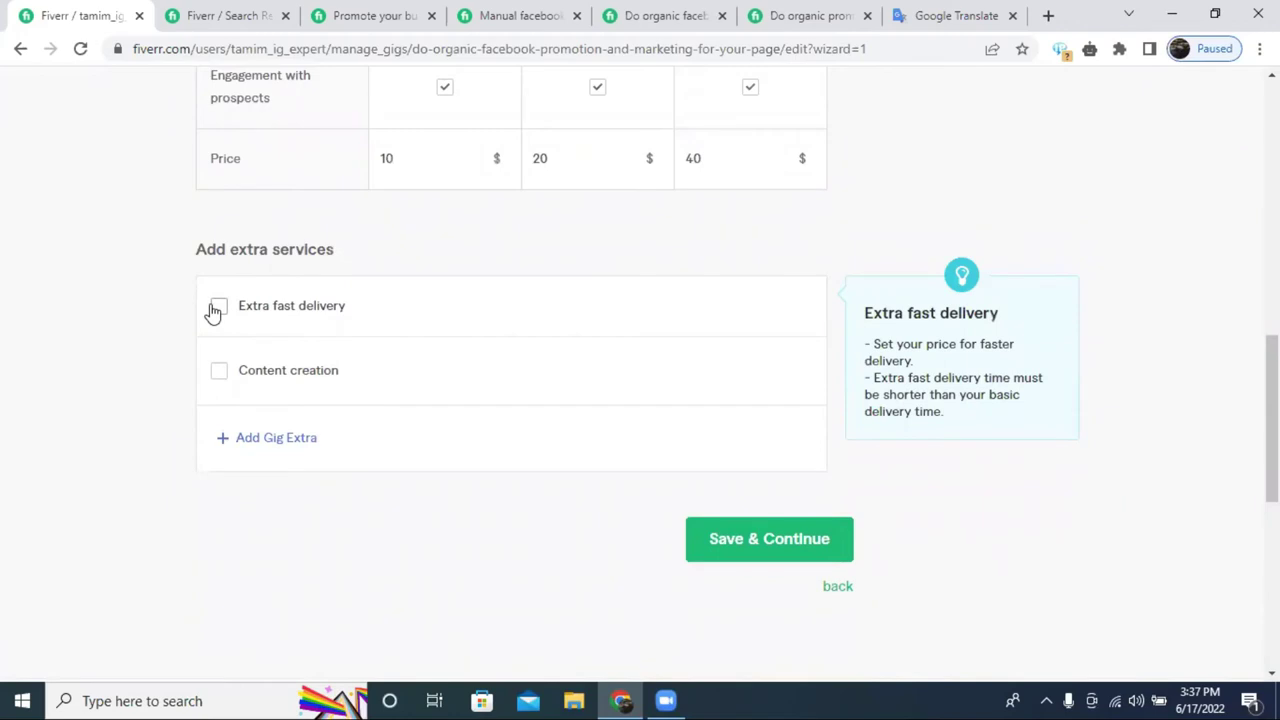
left_click(217, 308)
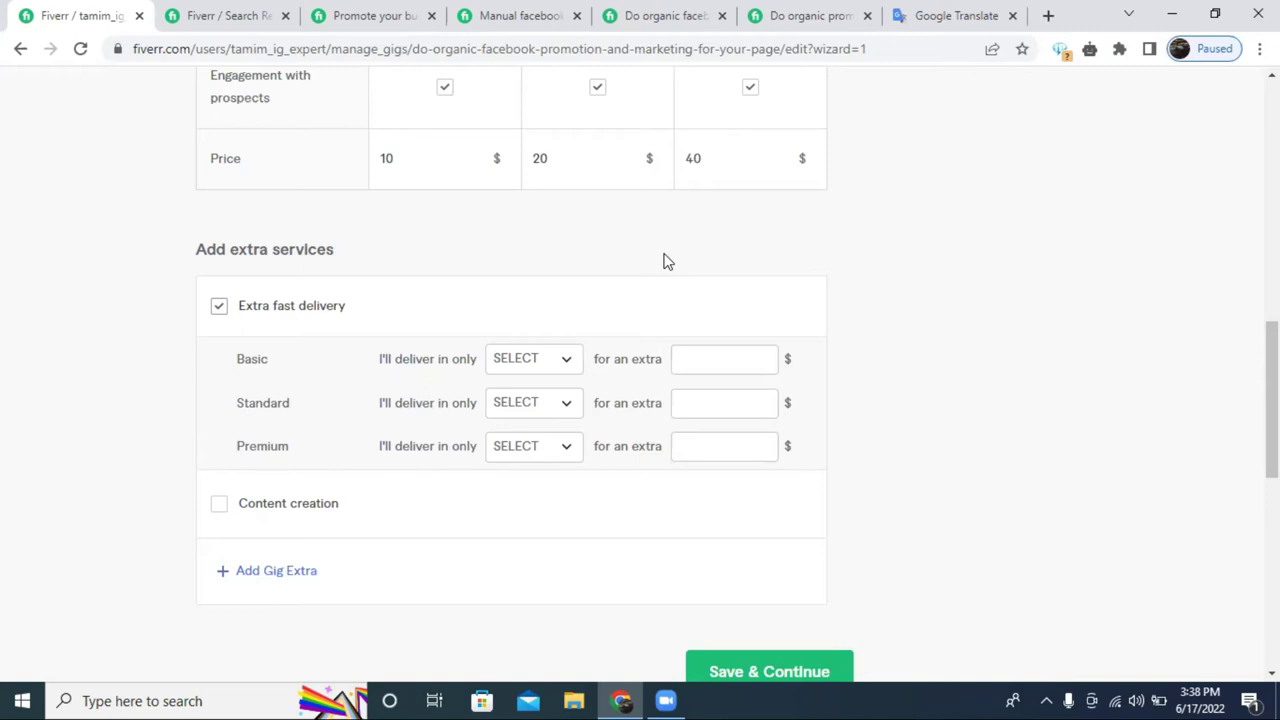
left_click(600, 157)
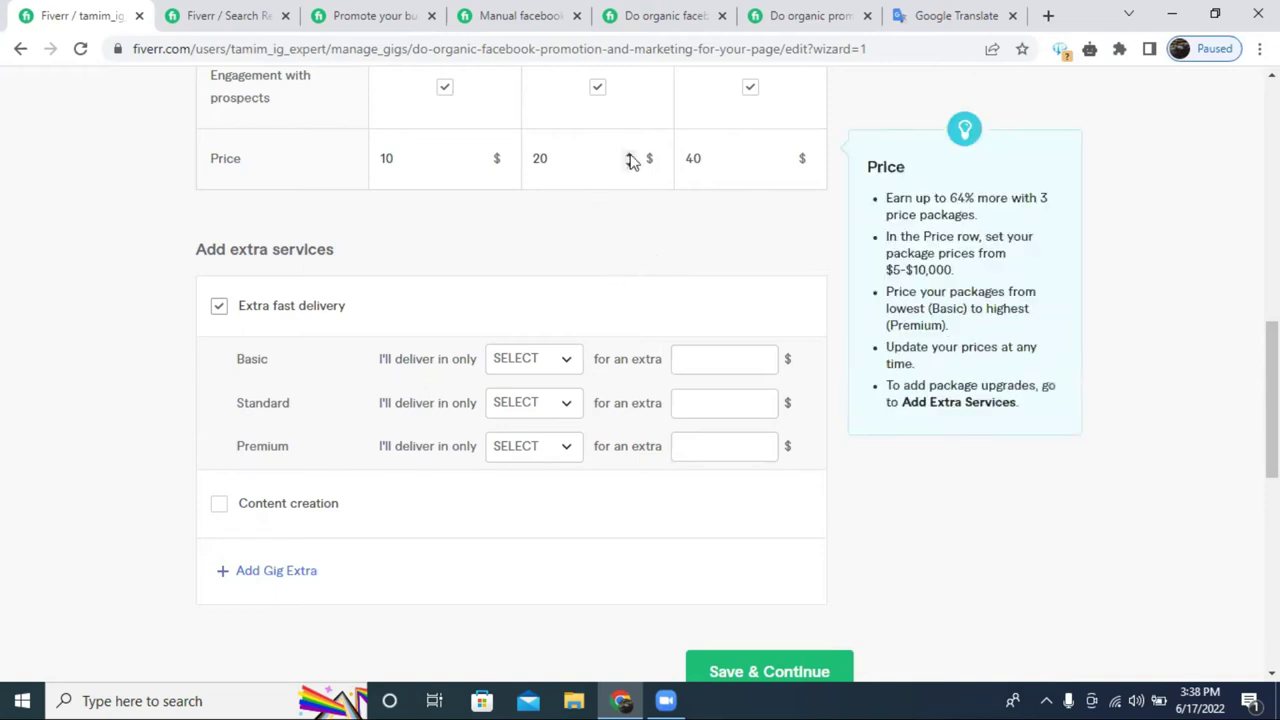
scroll(628, 162, "up", 1)
scroll(622, 168, "up", 3)
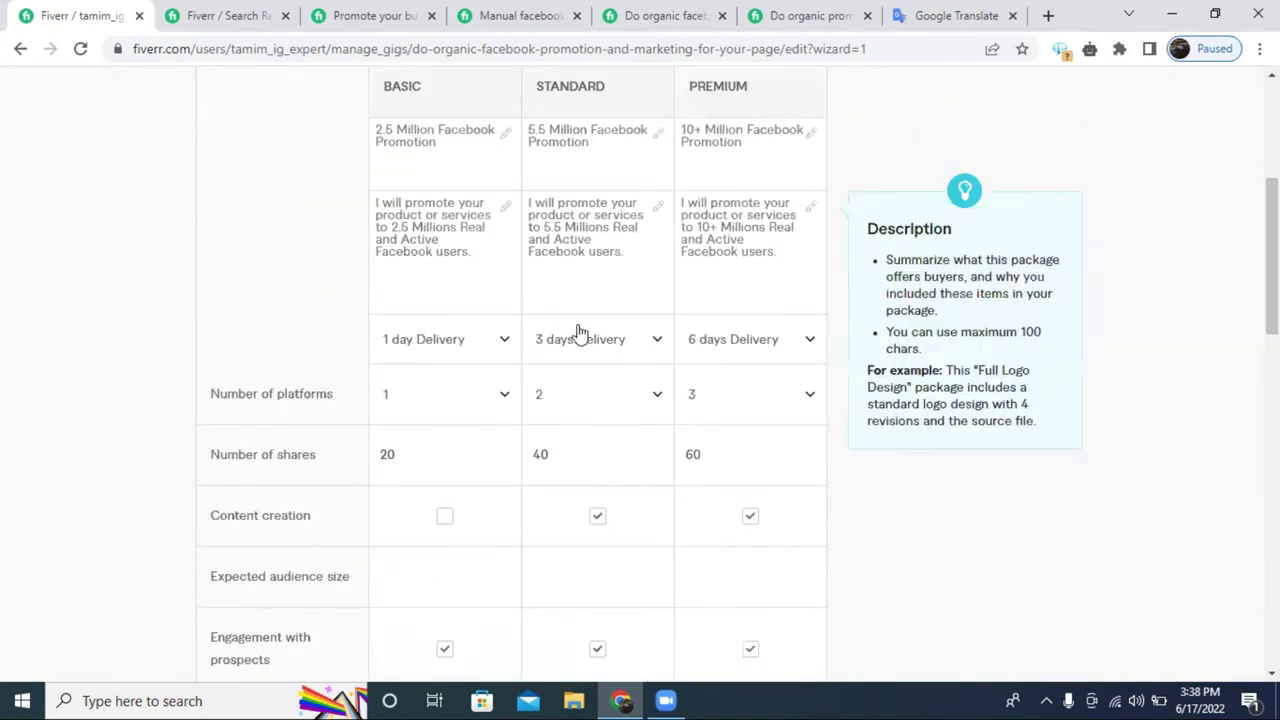
Offer extra fast delivery for the Standard package in 1 day for an extra $5.
scroll(575, 230, "down", 3)
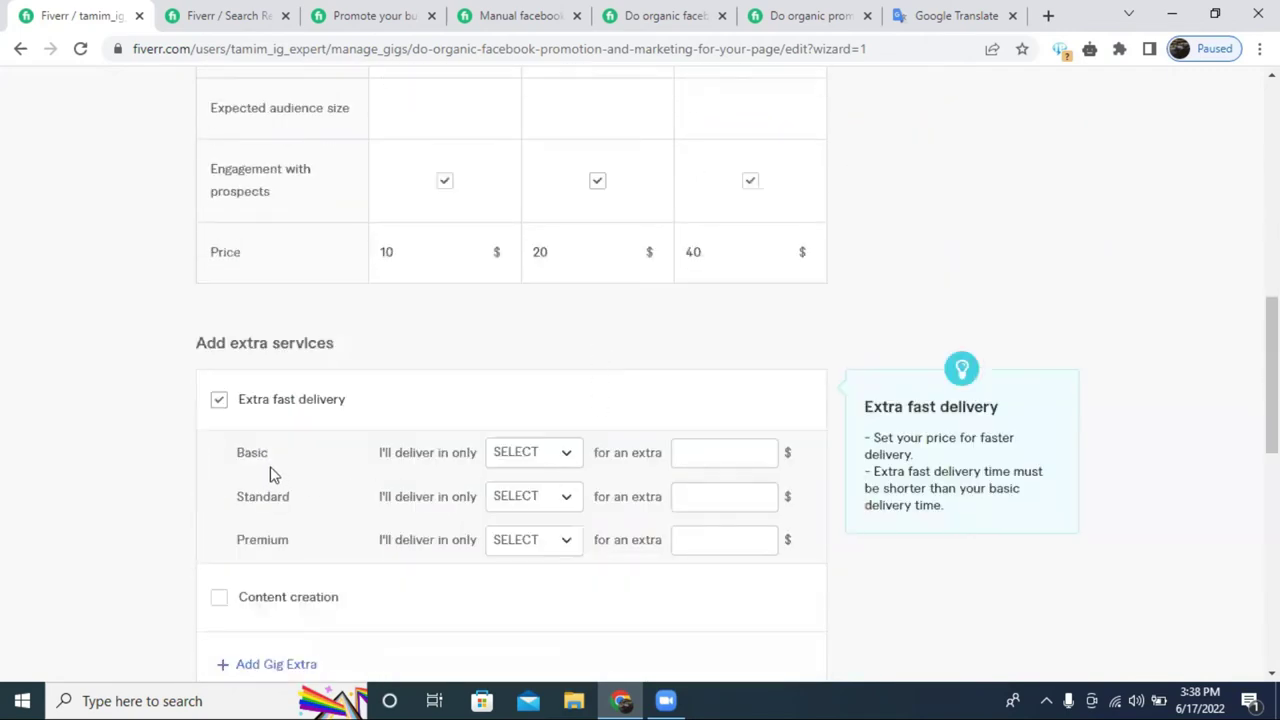
left_click(530, 500)
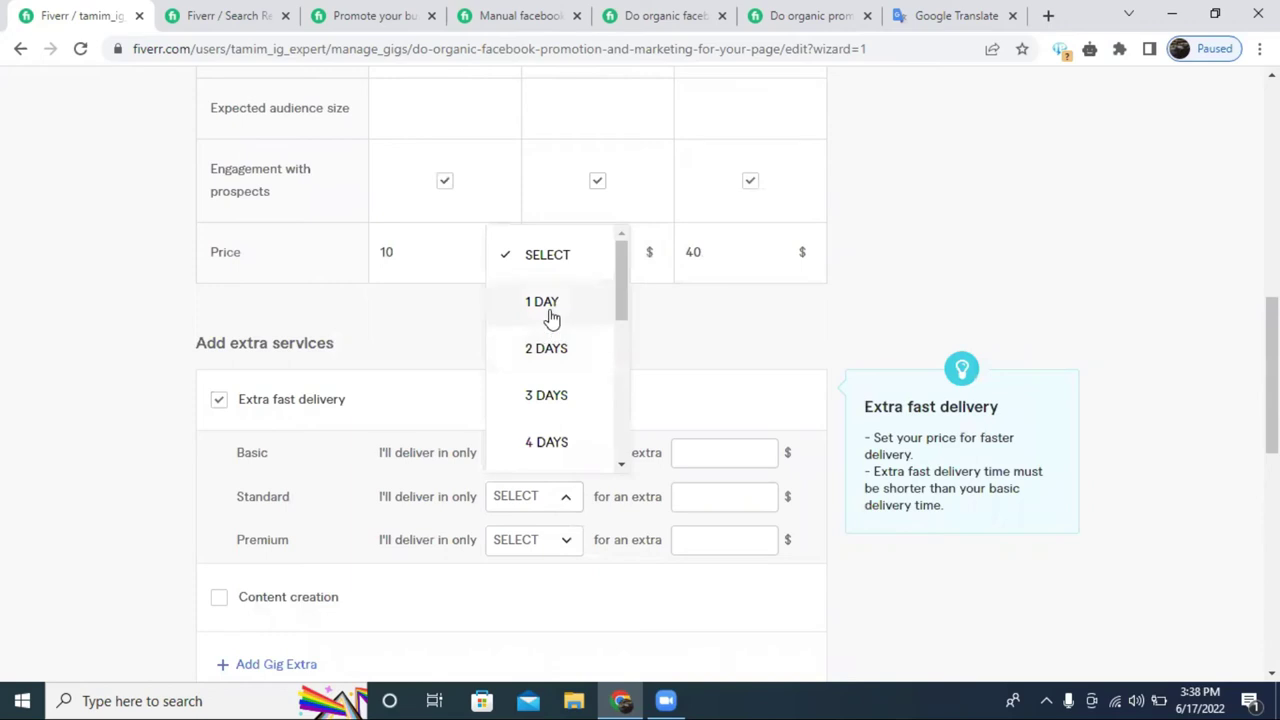
left_click(551, 310)
scroll(654, 300, "up", 4)
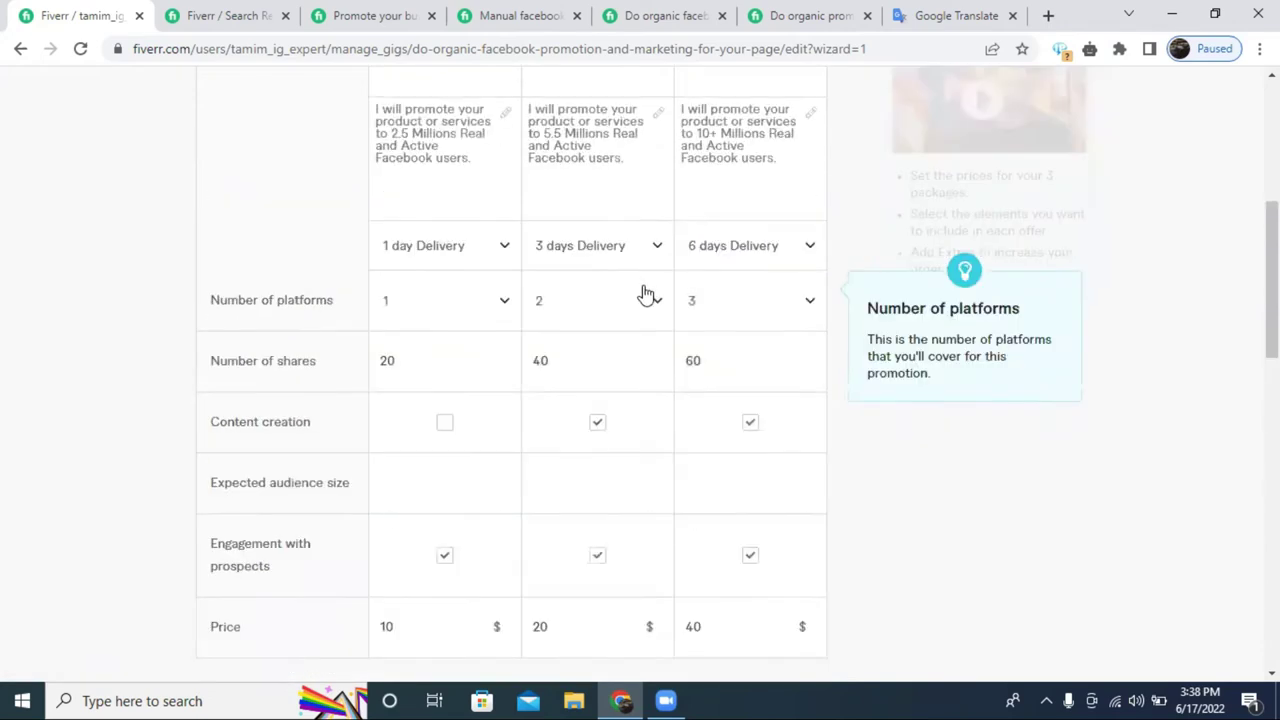
scroll(646, 300, "down", 3)
scroll(677, 477, "down", 1)
left_click(710, 505)
type("5")
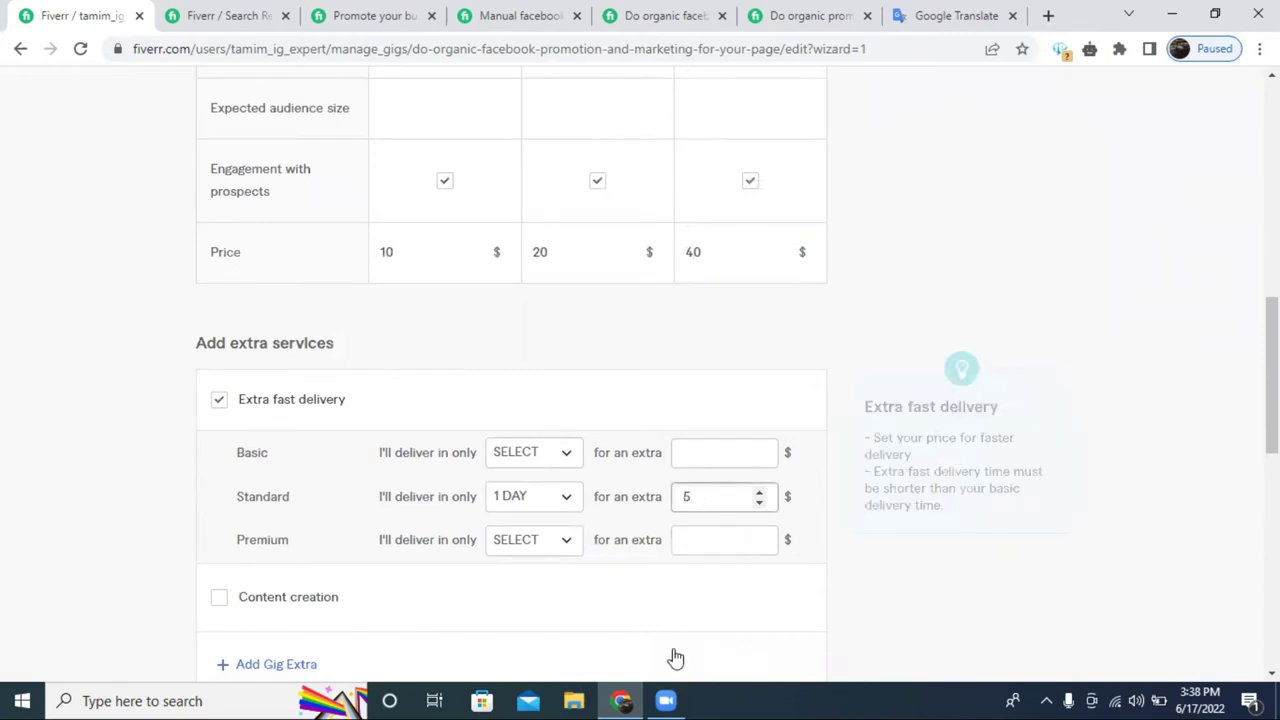
Offer extra fast delivery for the Premium package in 1 day for an extra $5.
left_click(608, 543)
scroll(716, 320, "up", 3)
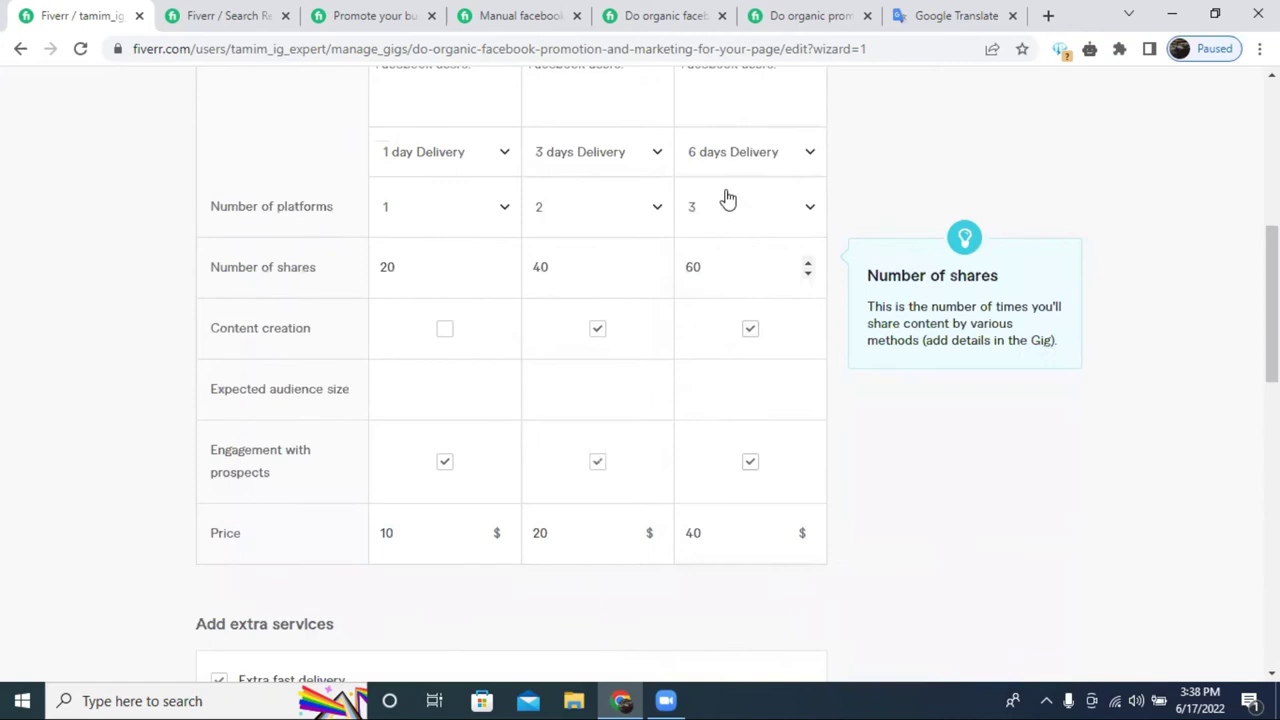
scroll(726, 200, "down", 3)
left_click(517, 549)
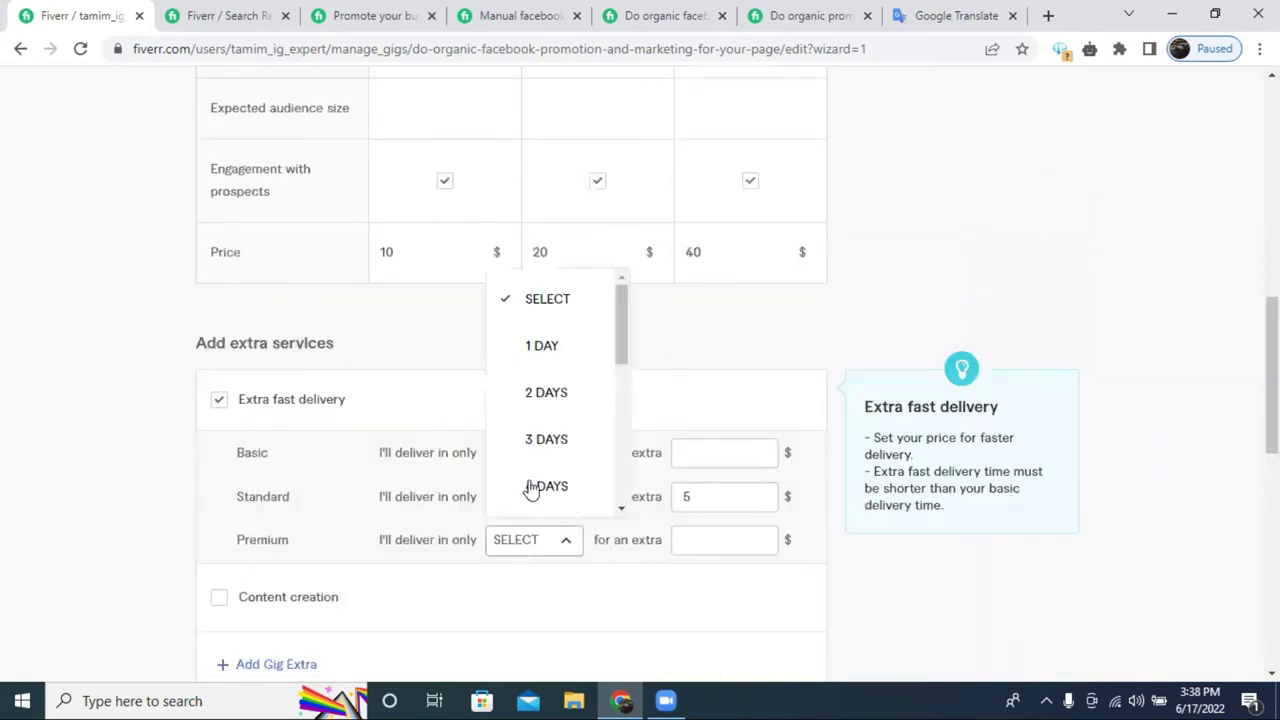
left_click(543, 346)
left_click(738, 526)
type("5")
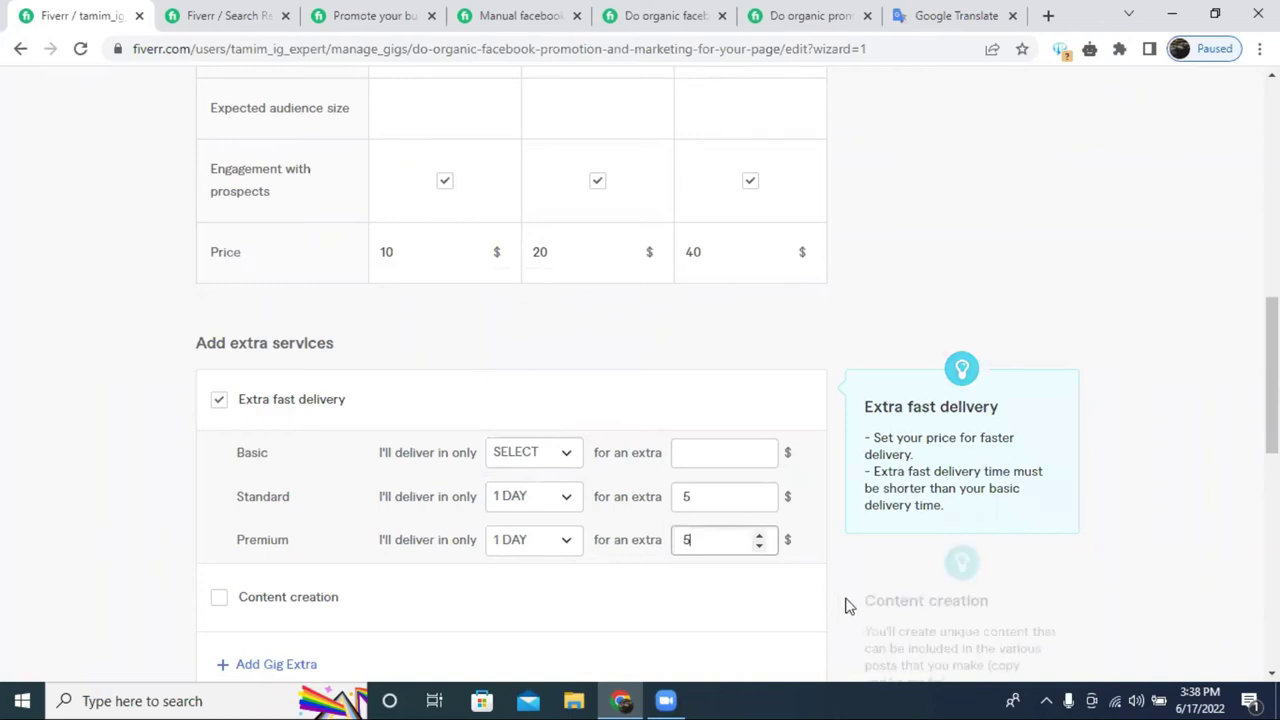
scroll(790, 600, "up", 1)
scroll(787, 593, "down", 2)
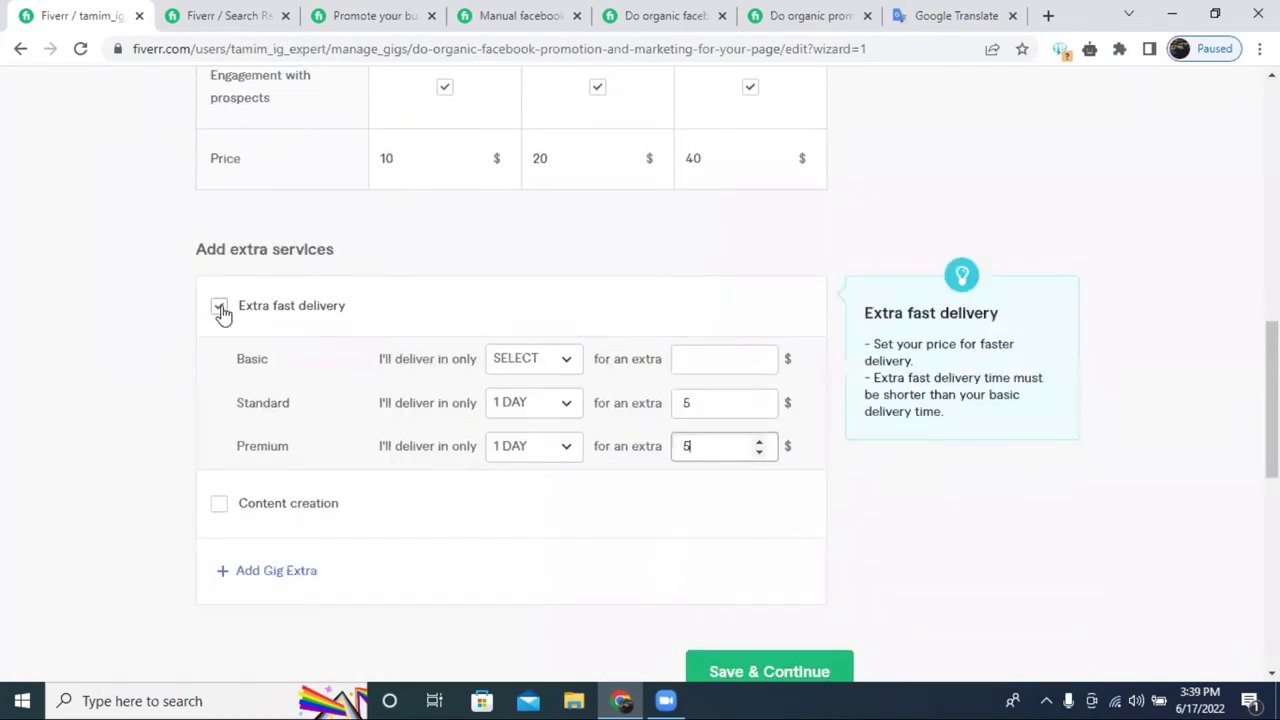
Save the gig's scope and pricing, including the extra fast delivery options, and continue to the description stage.
scroll(995, 481, "down", 2)
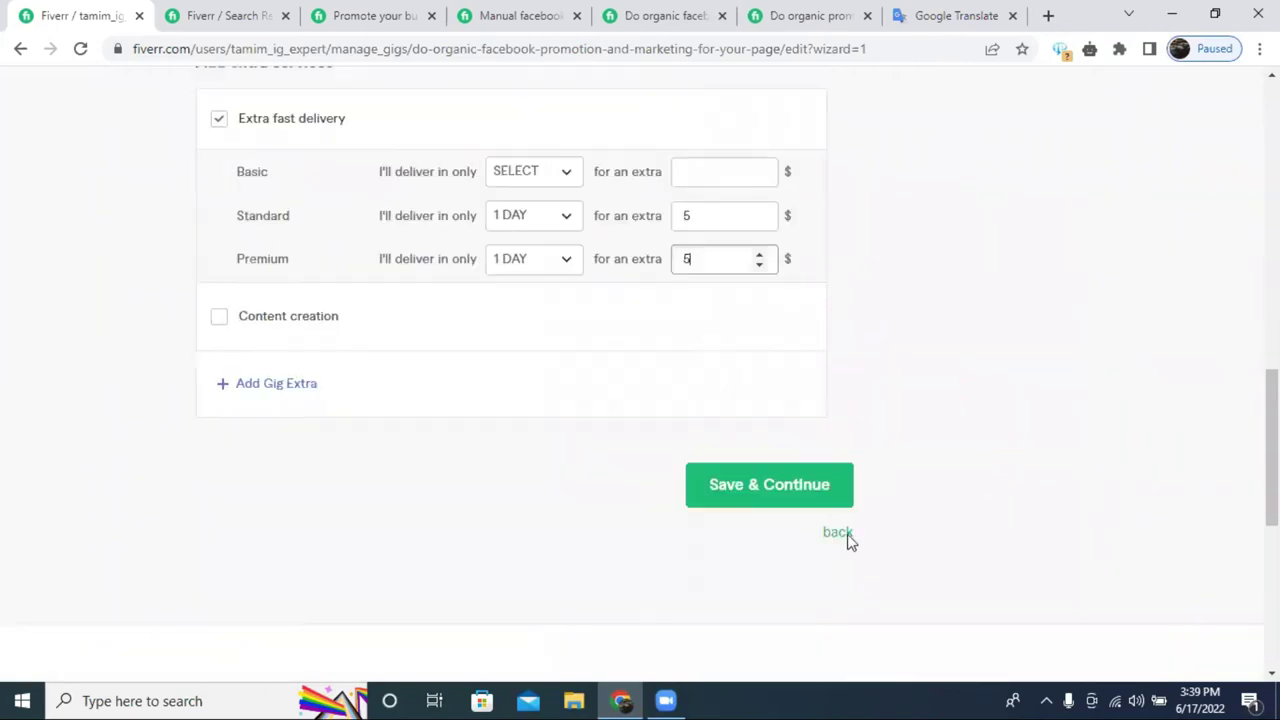
left_click(751, 487)
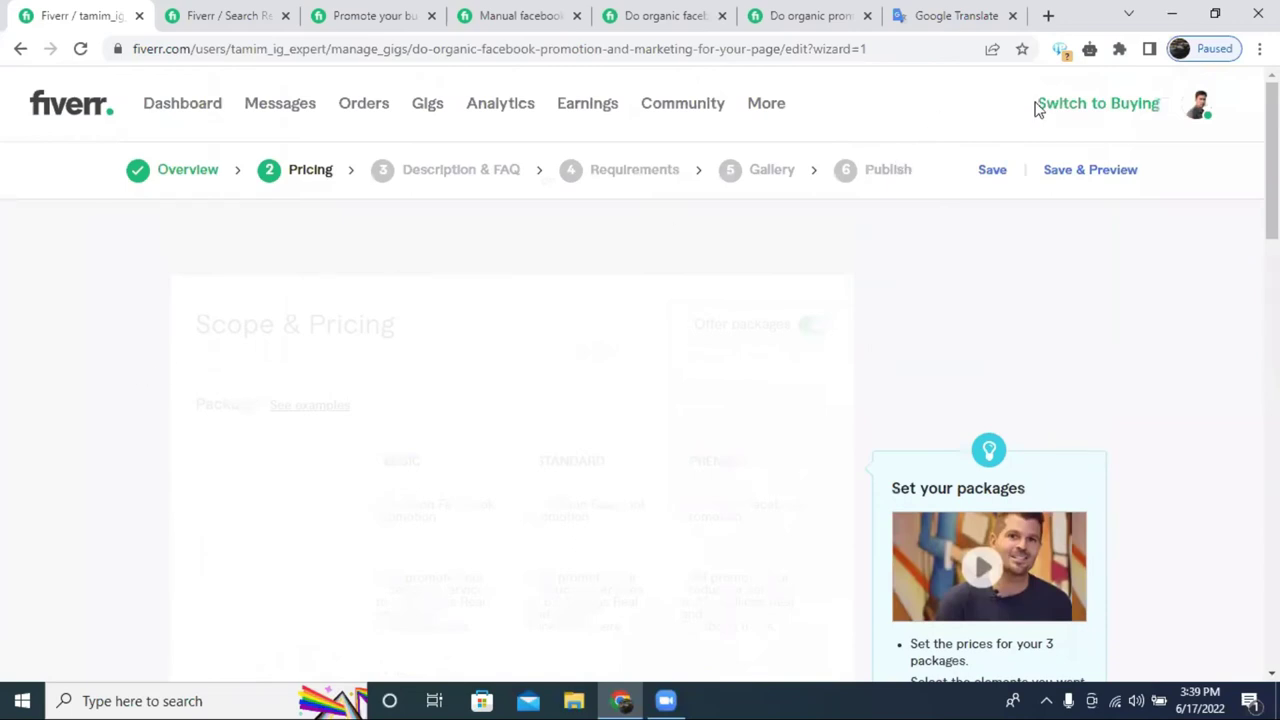
Open the seller profile in a new tab and open the draft organic Facebook promotion gig from it.
left_click(1197, 106)
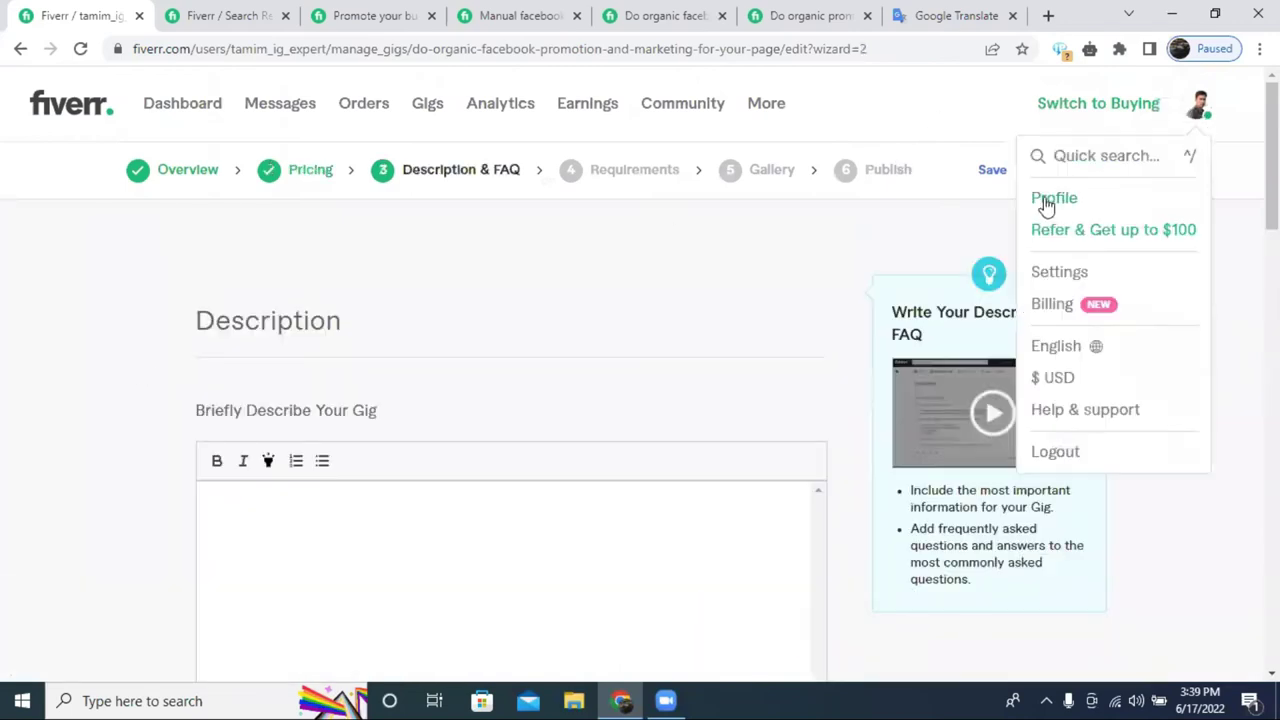
right_click(1054, 206)
left_click(1066, 211)
left_click(205, 15)
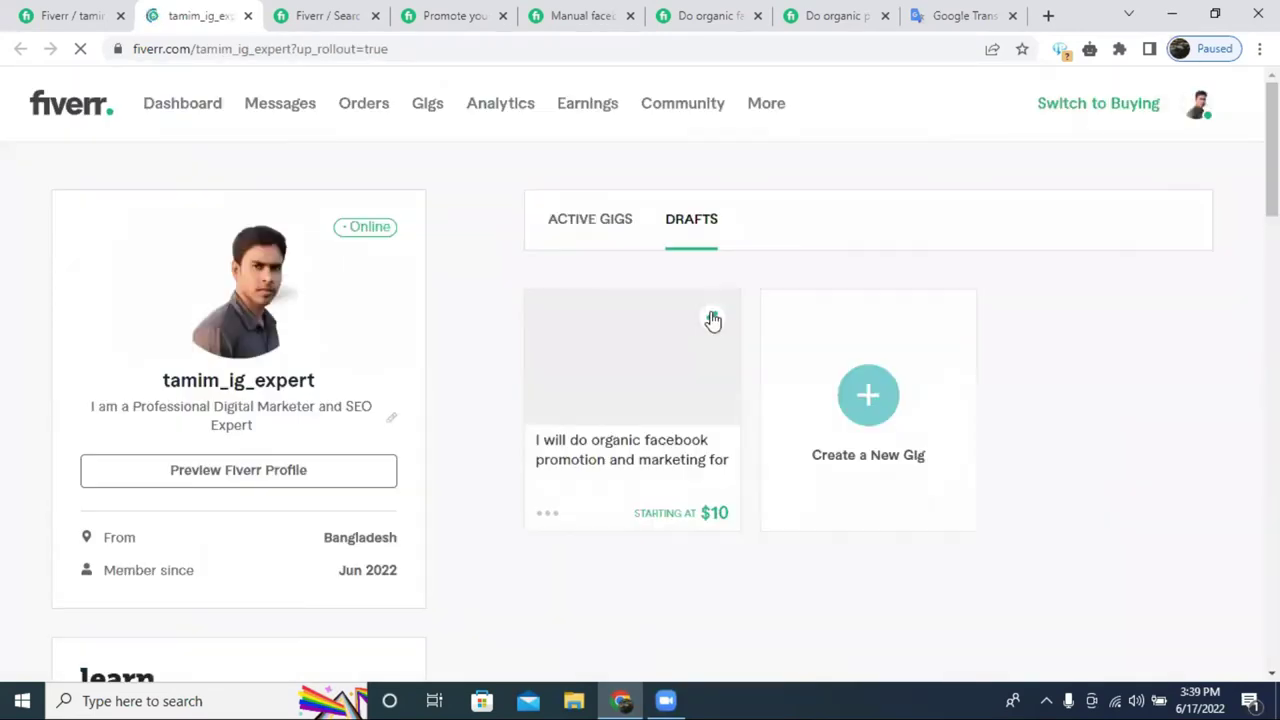
left_click(620, 450)
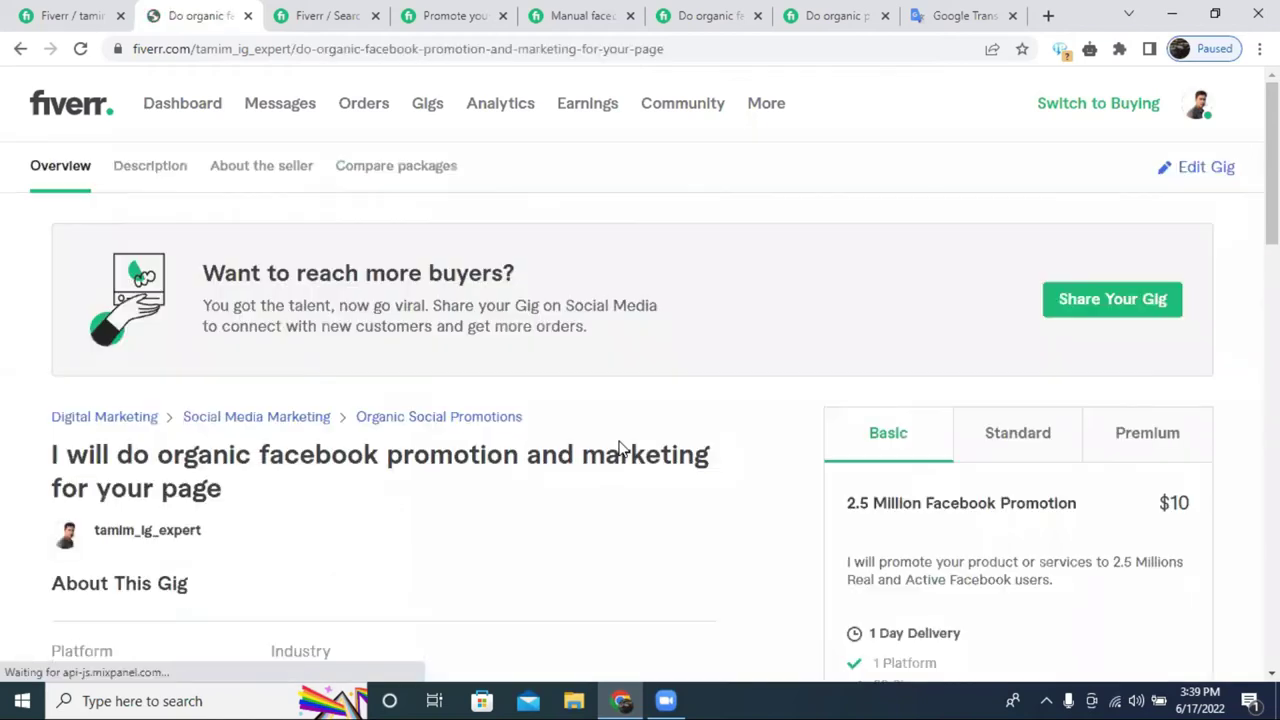
Review the draft gig's Basic, Standard and Premium packages and its listed platform and industries.
scroll(617, 451, "down", 2)
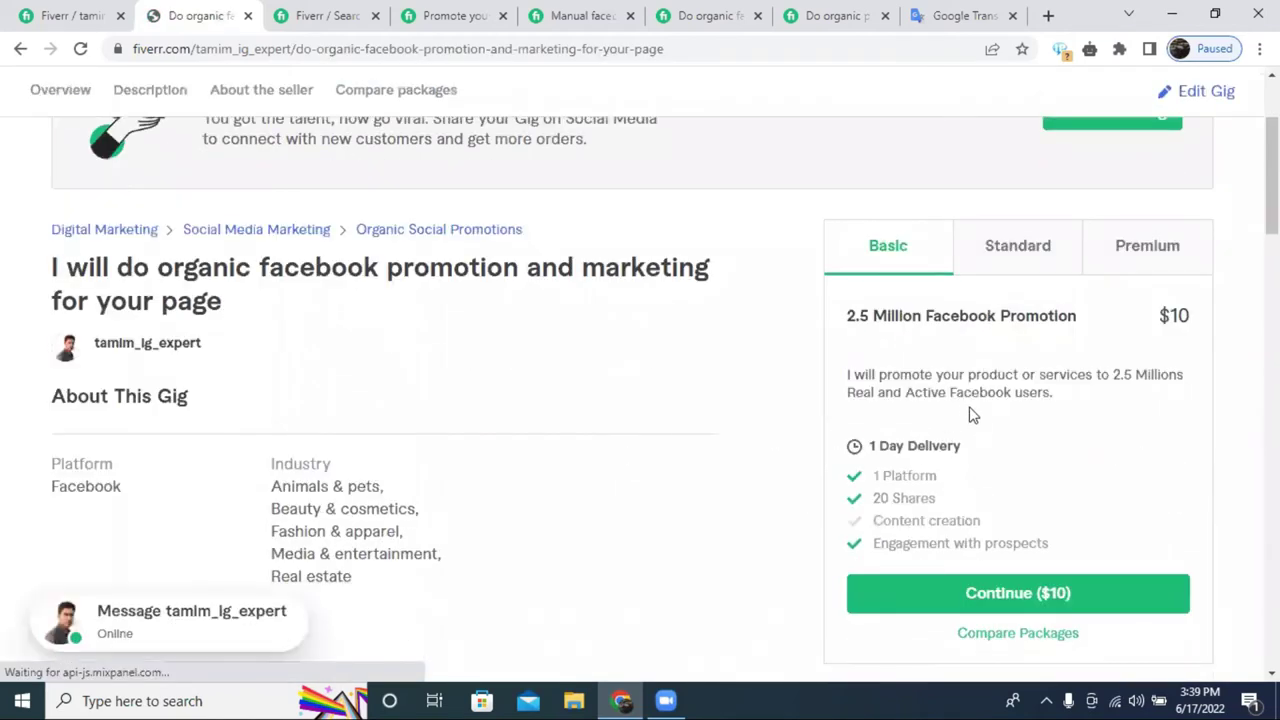
left_click(1018, 268)
left_click(1131, 249)
left_click(892, 247)
scroll(672, 400, "down", 2)
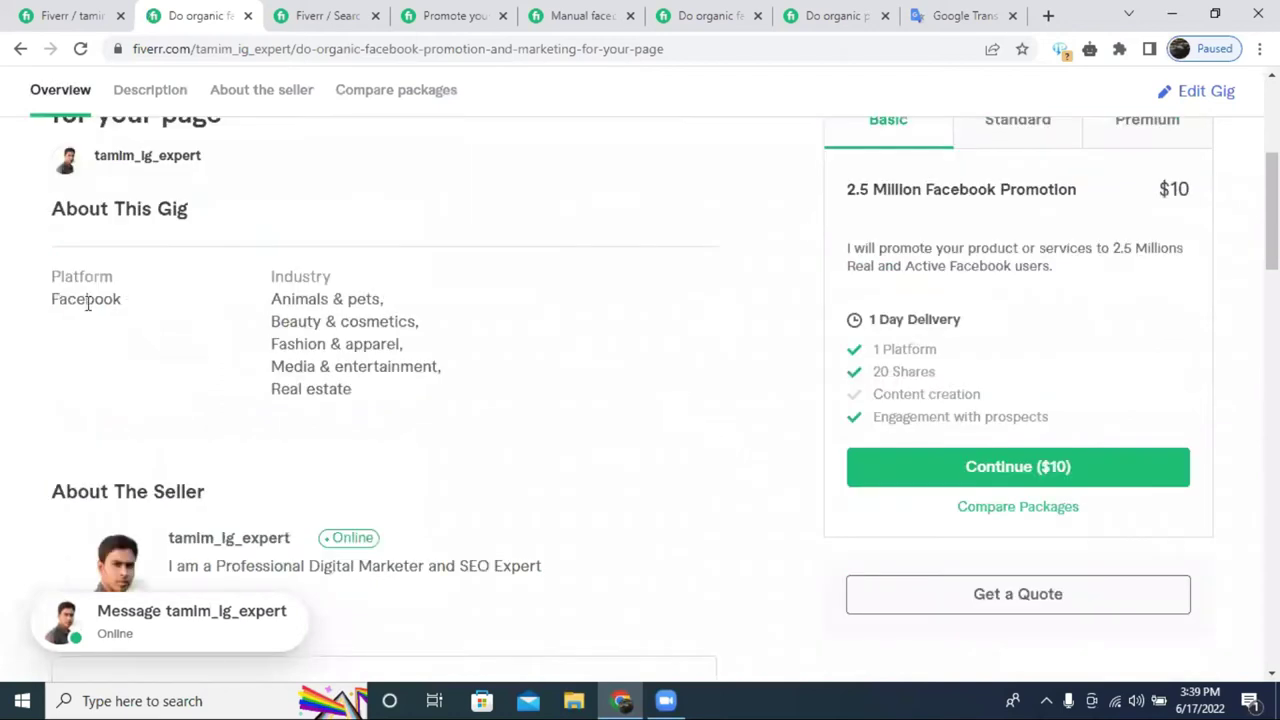
left_click_drag(120, 299, 86, 299)
left_click_drag(268, 283, 611, 358)
left_click(611, 358)
Examine the package comparison table of the draft gig, including shares, platforms and delivery times.
scroll(611, 356, "down", 12)
scroll(434, 329, "up", 3)
scroll(434, 329, "down", 3)
left_click_drag(231, 480, 108, 440)
left_click(694, 372)
scroll(695, 373, "up", 5)
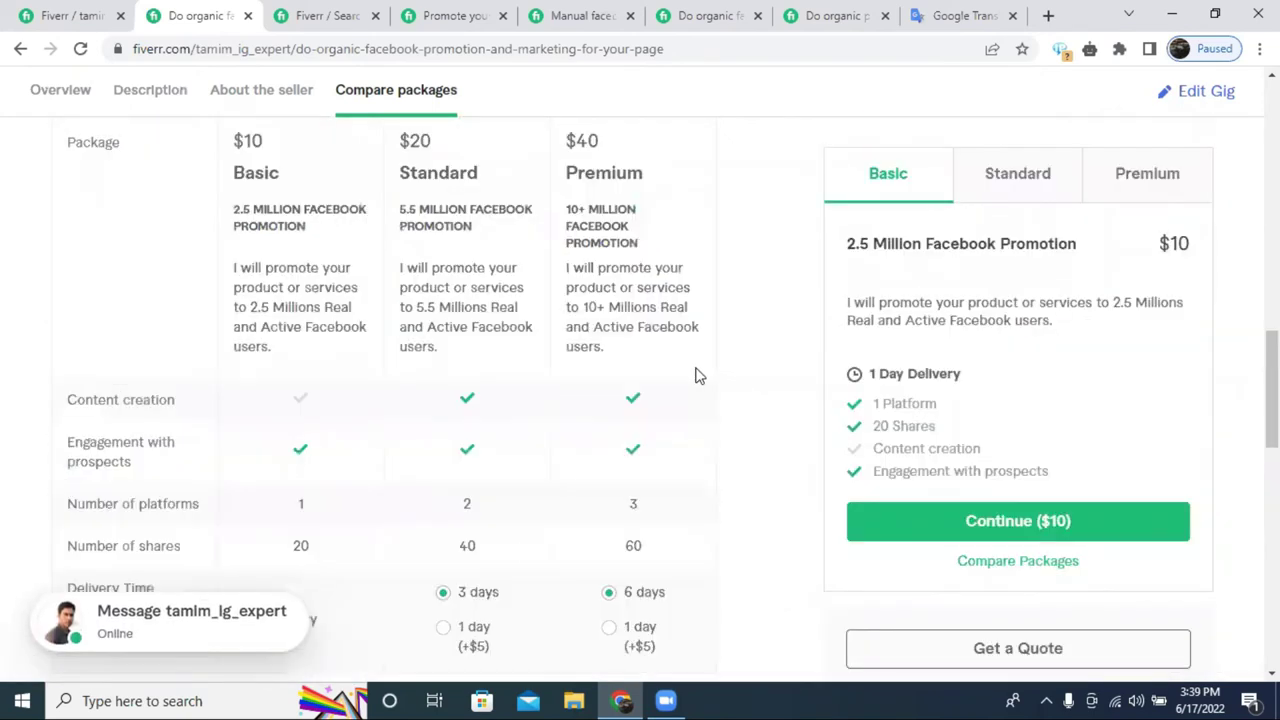
scroll(695, 373, "up", 4)
scroll(1026, 451, "down", 1)
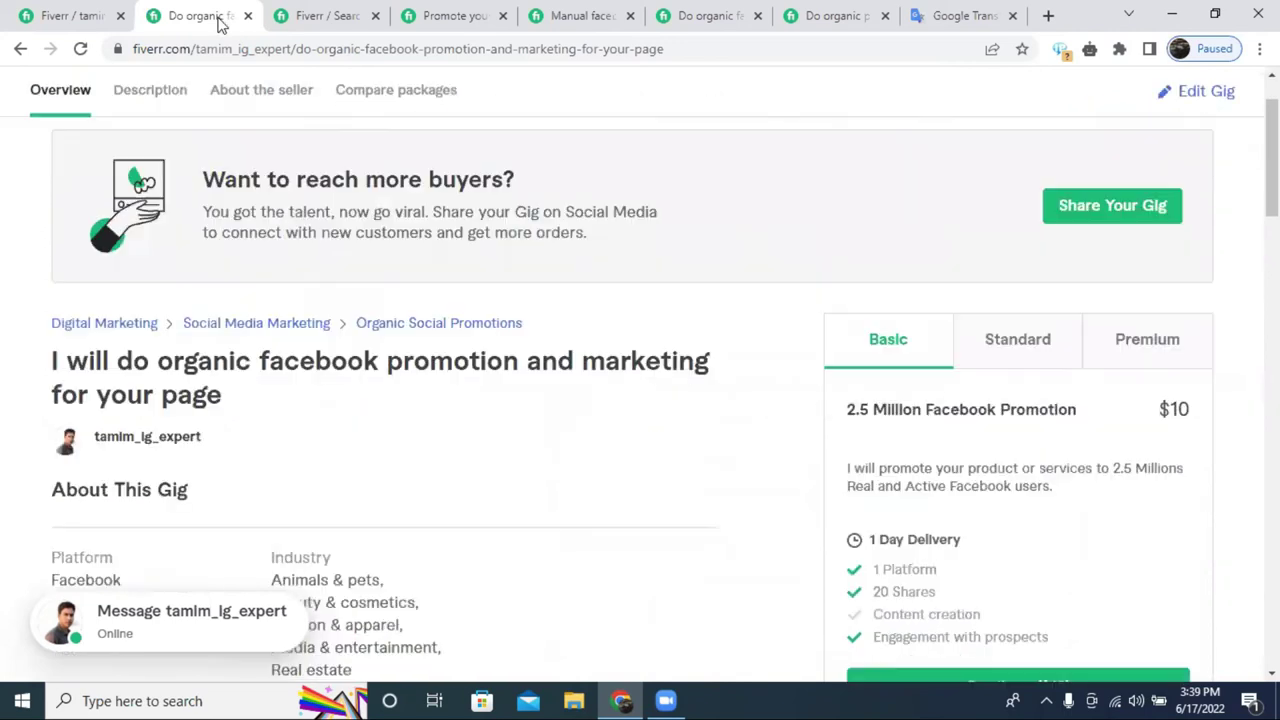
Open the competitor gig about promoting a business through Facebook marketing and go to its About This Gig section.
left_click(57, 12)
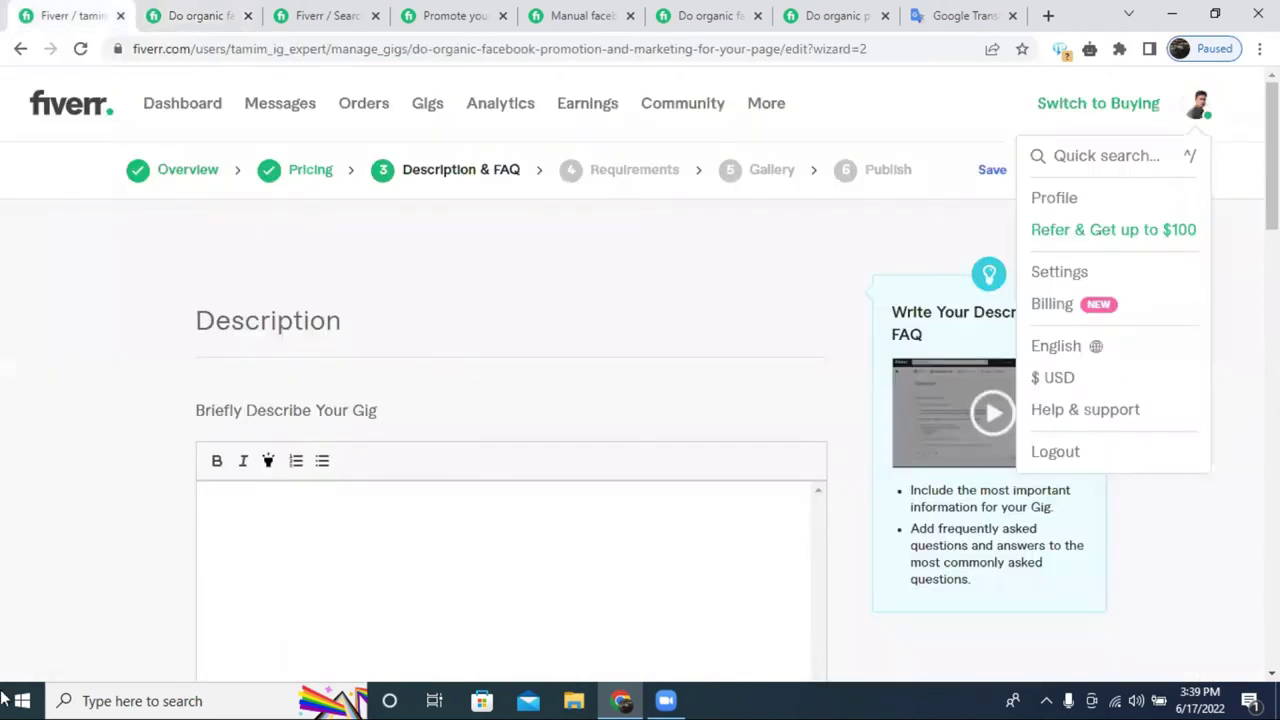
left_click(330, 12)
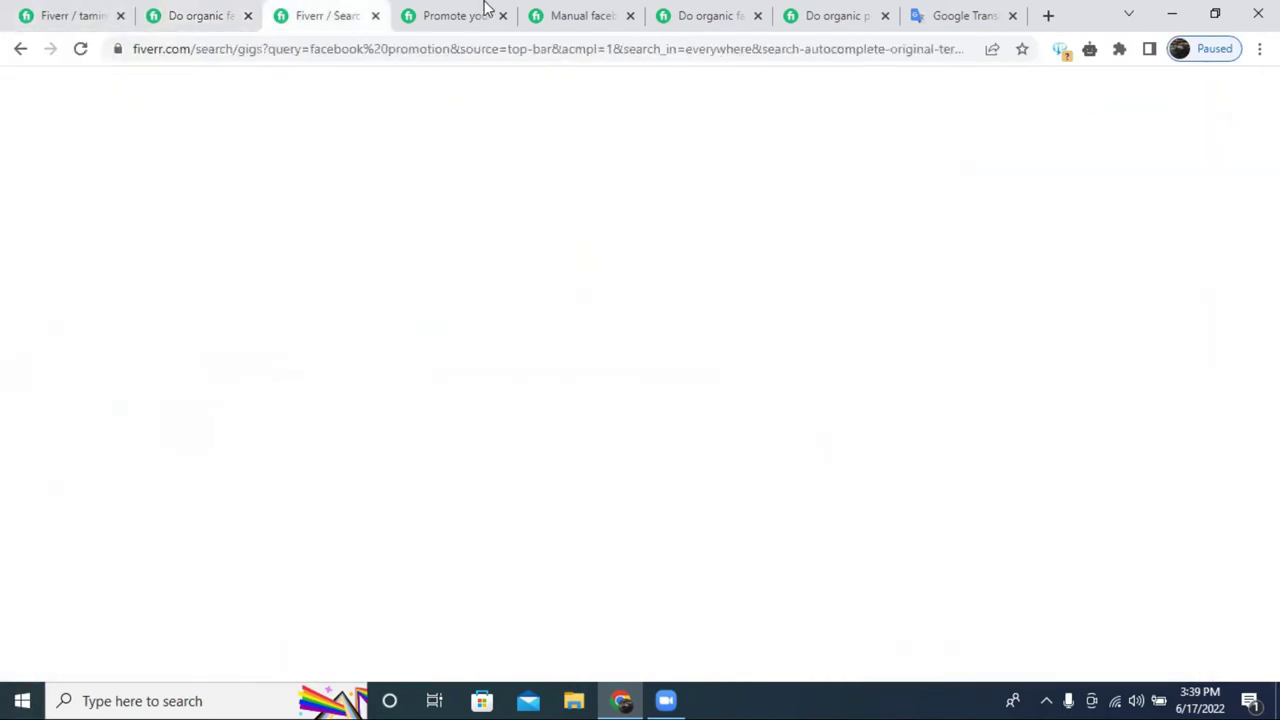
left_click(493, 10)
scroll(677, 391, "down", 5)
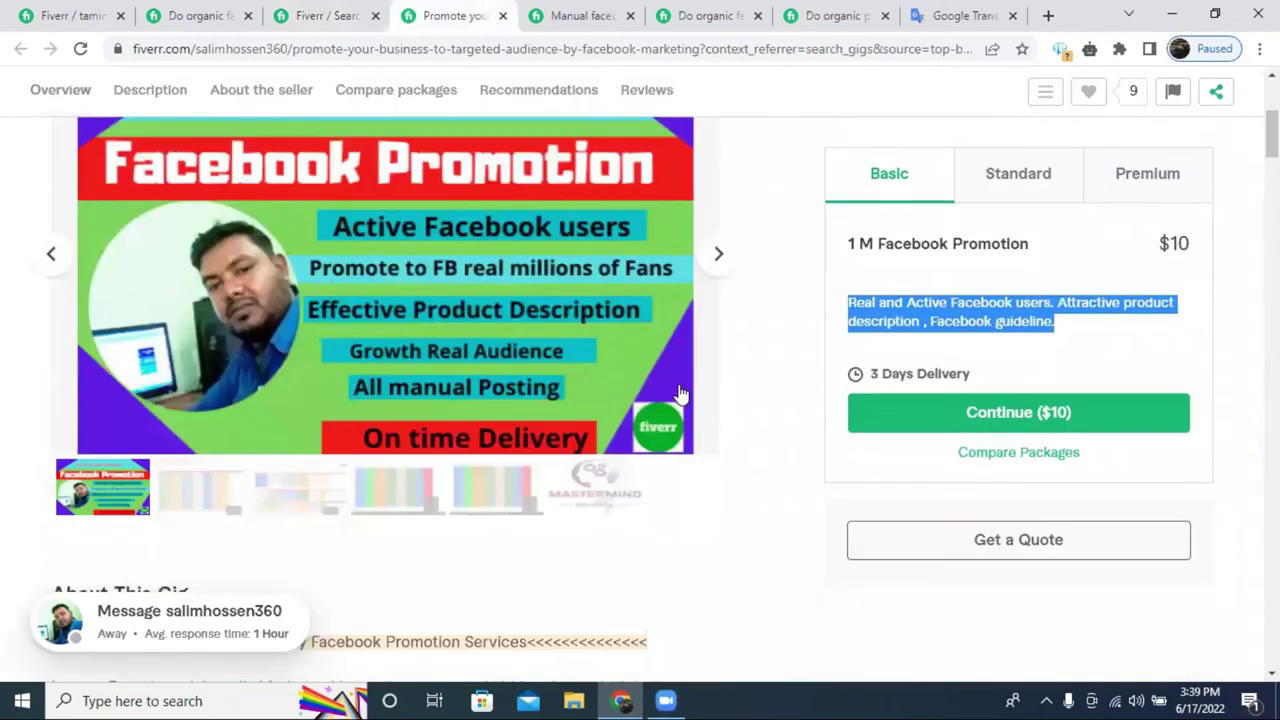
scroll(680, 397, "down", 5)
scroll(397, 449, "up", 1)
scroll(397, 449, "up", 2)
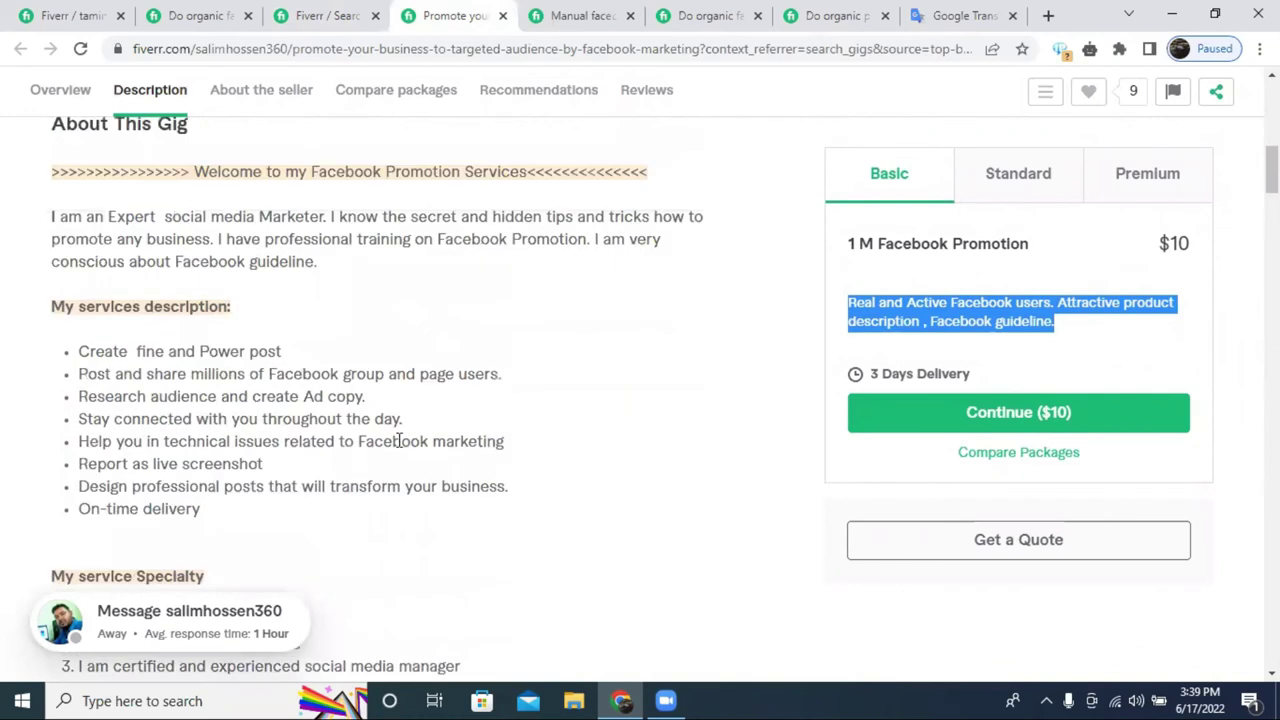
Read the competitor gig's services description and introductory paragraph as a model for the description.
left_click_drag(54, 305, 365, 453)
scroll(166, 454, "down", 3)
scroll(365, 453, "up", 3)
left_click_drag(334, 266, 60, 210)
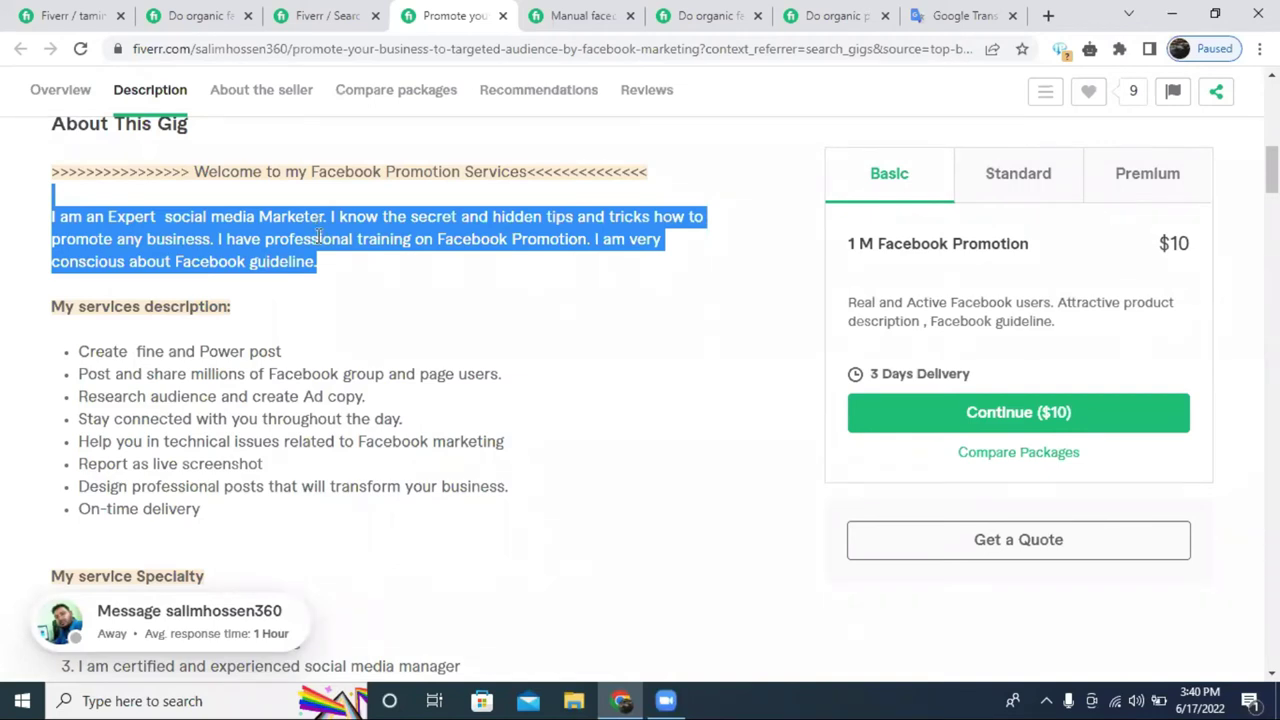
left_click_drag(318, 236, 274, 208)
triple_click(274, 208)
double_click(310, 216)
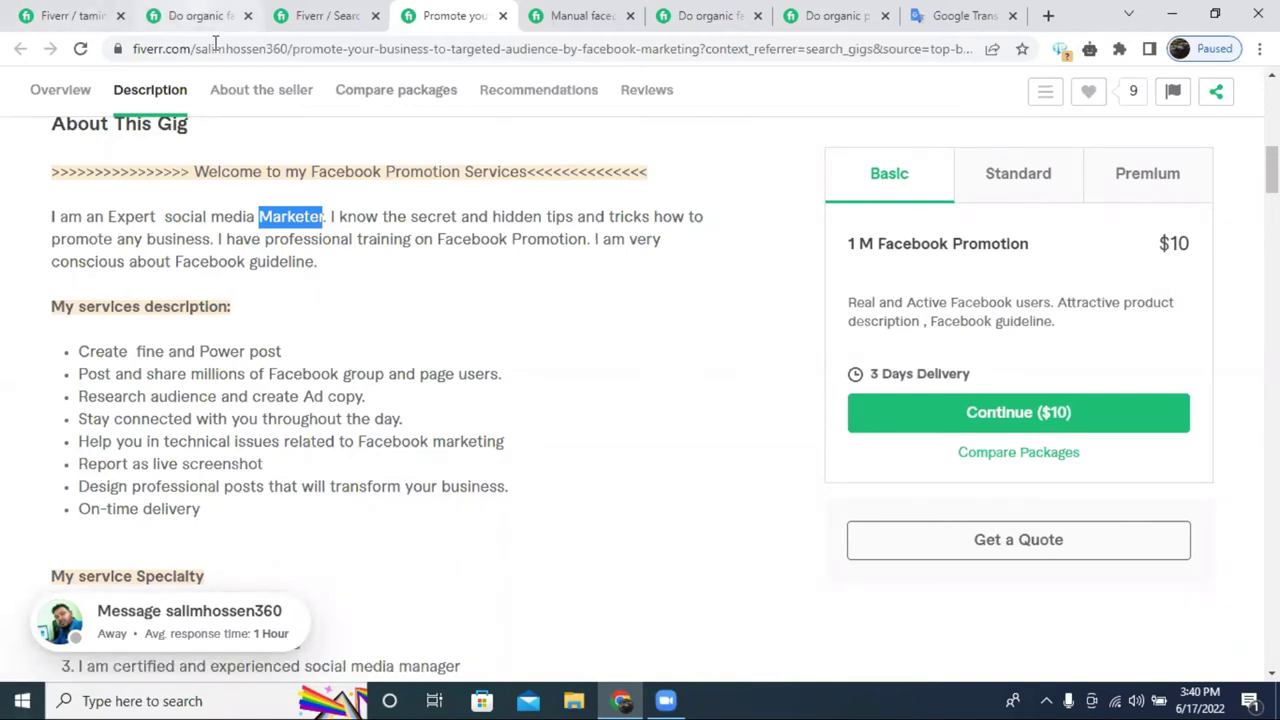
Return to the gig editor and begin the description with "Are you just thinking of doing business", correcting the spelling of "business".
left_click(200, 15)
left_click(95, 15)
left_click(281, 508)
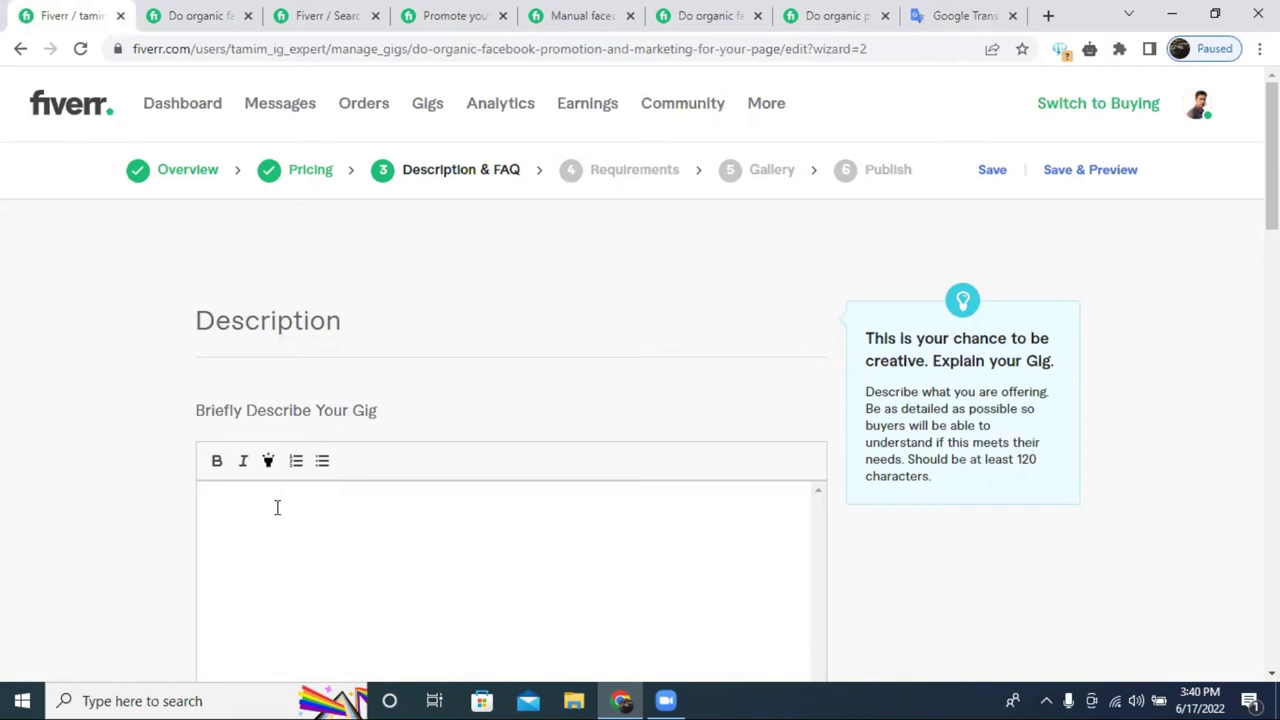
type("At")
key("BackSpace")
type("re you just thin")
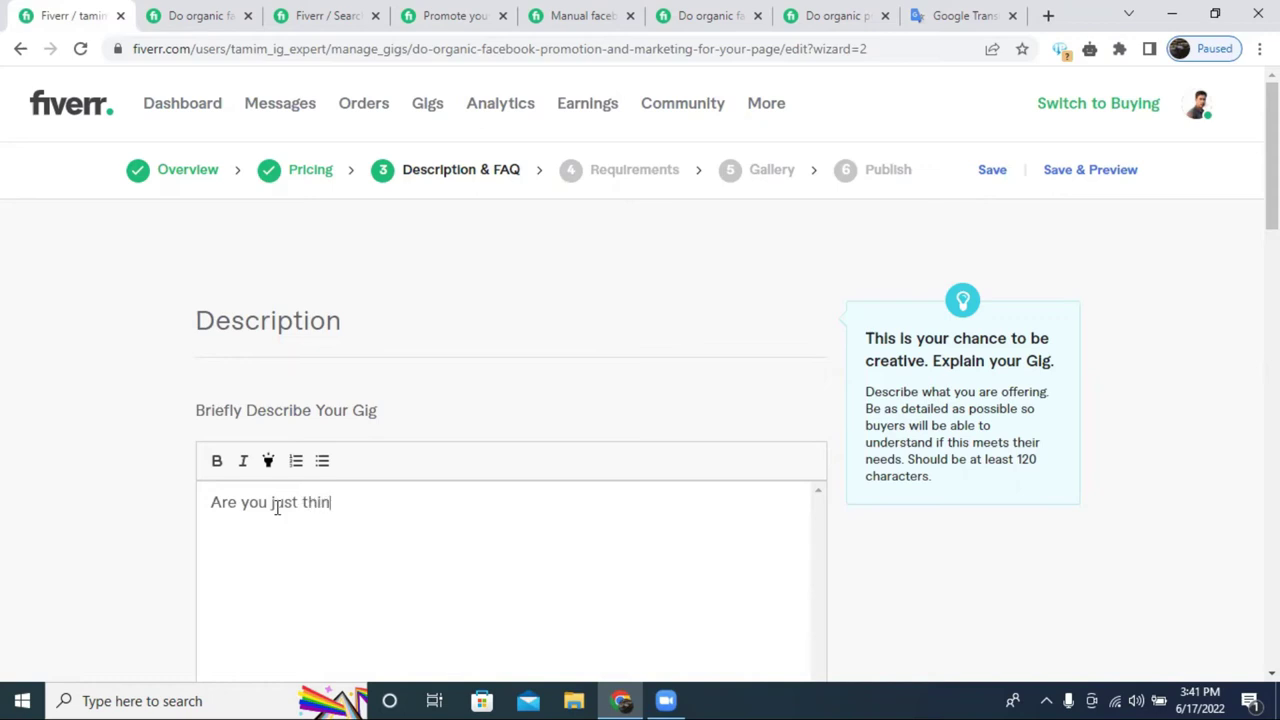
type("king of doing ")
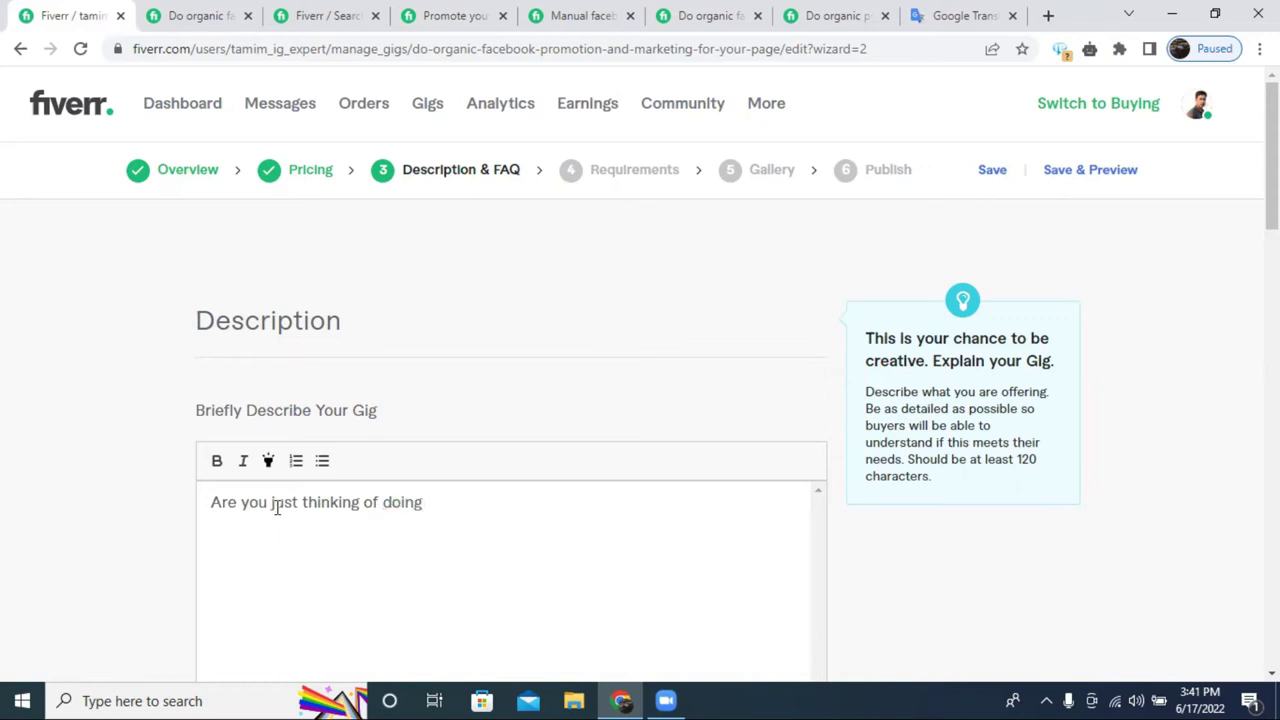
type("buiness")
right_click(443, 497)
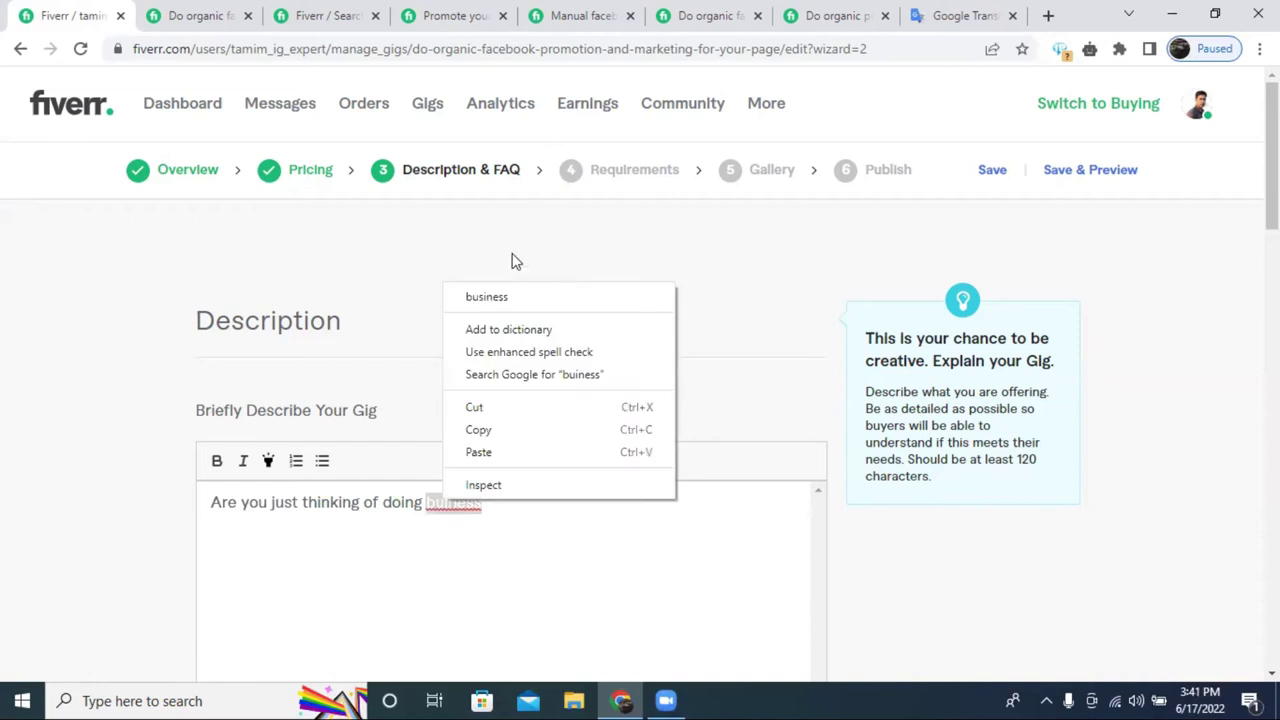
left_click(507, 298)
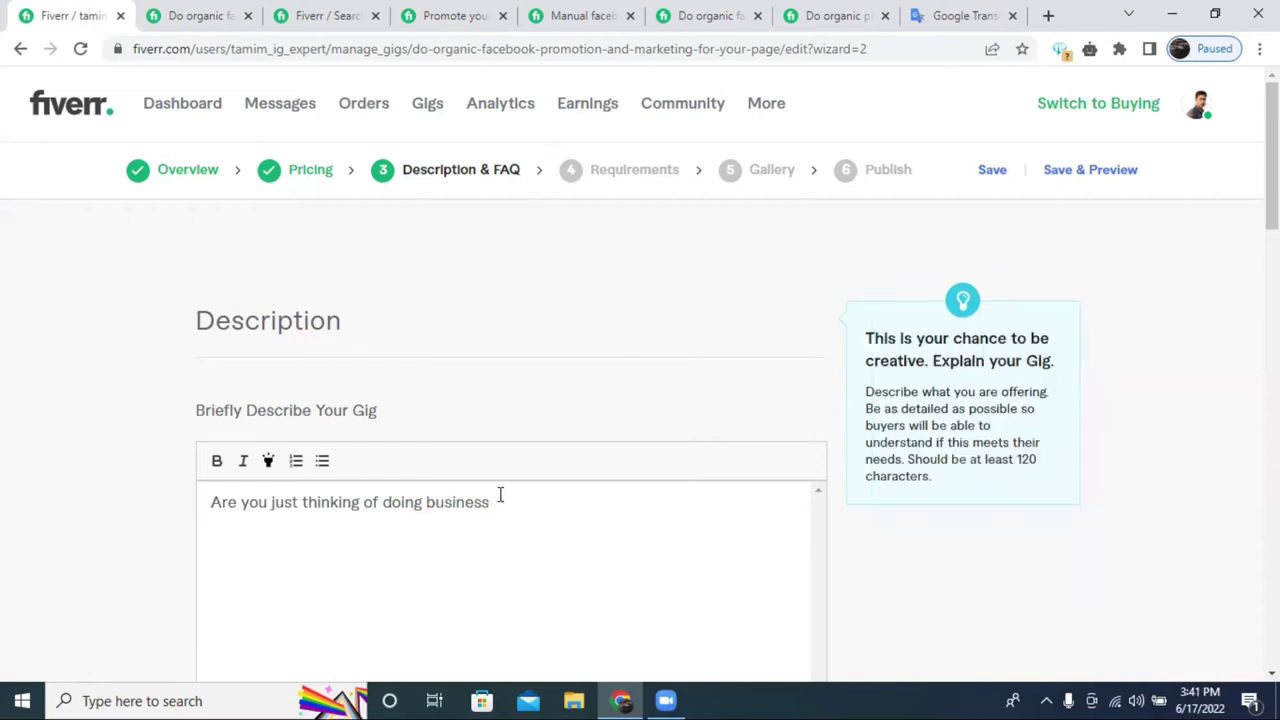
Complete the opening question of the description with "trough Facebook?", using the capitalised spelling suggestion for Facebook.
type("fro")
type("ut")
key("BackSpace")
type("gh facebook")
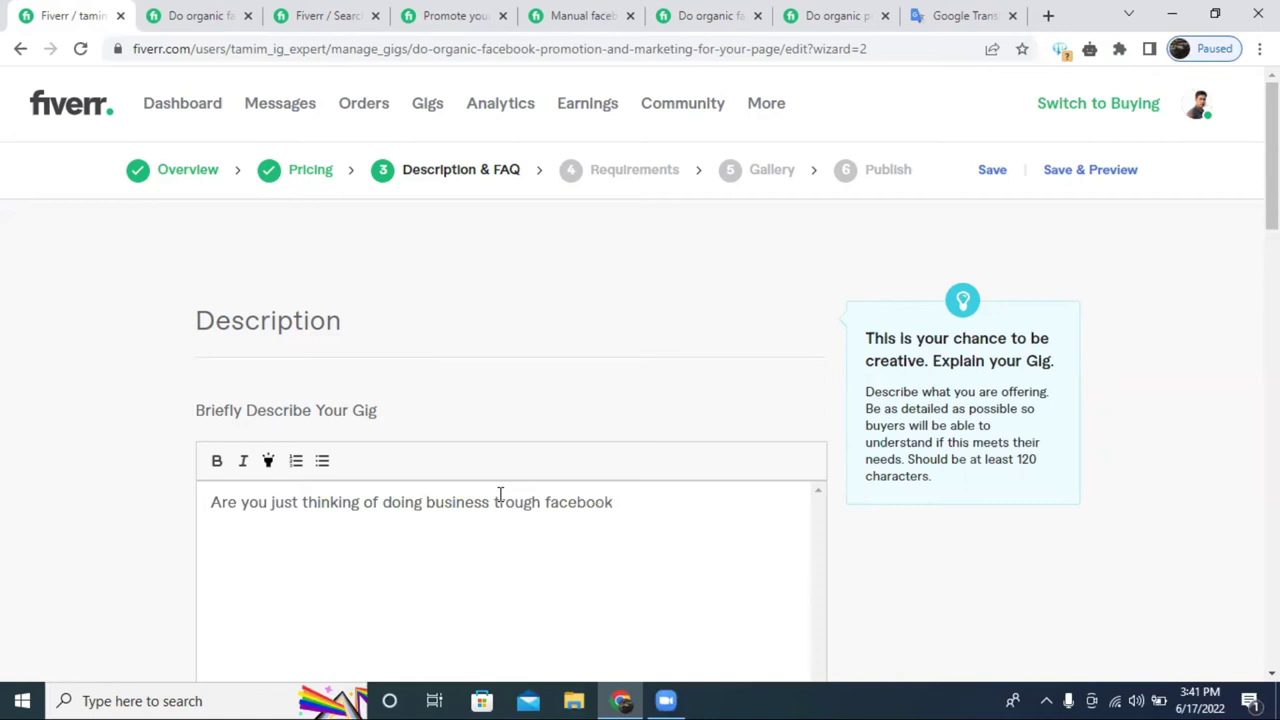
type("?")
right_click(580, 506)
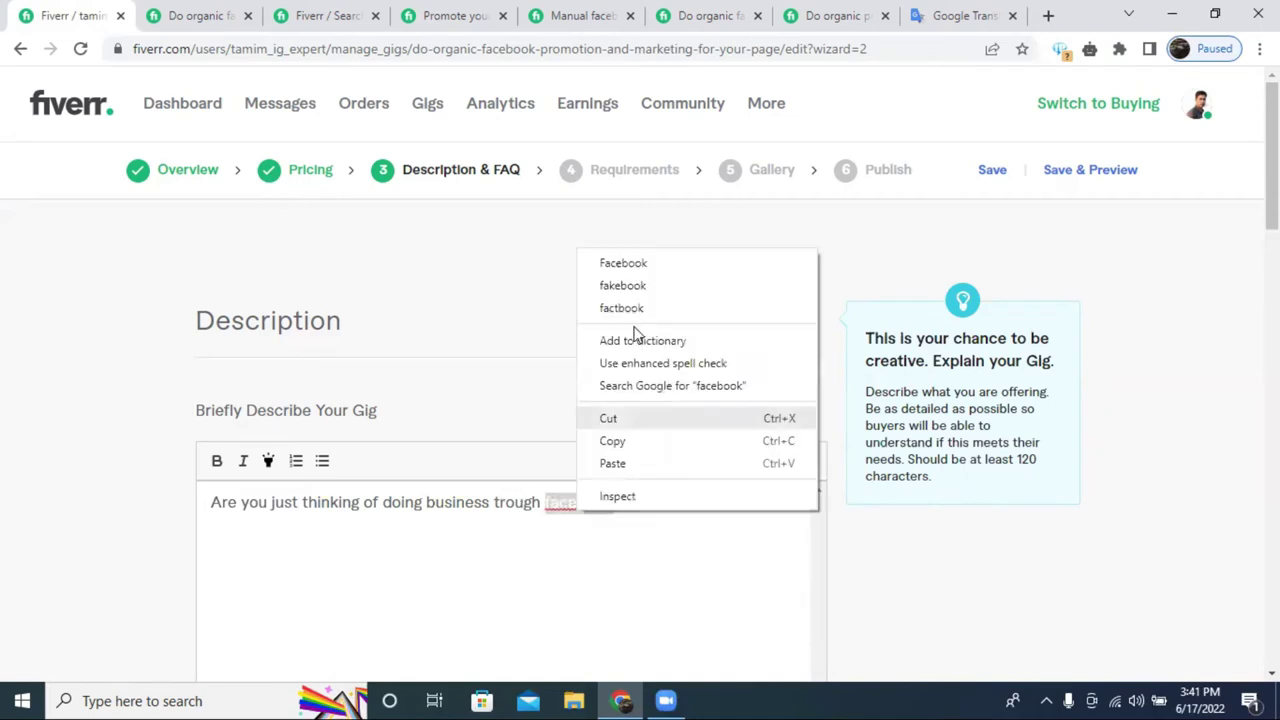
left_click(646, 268)
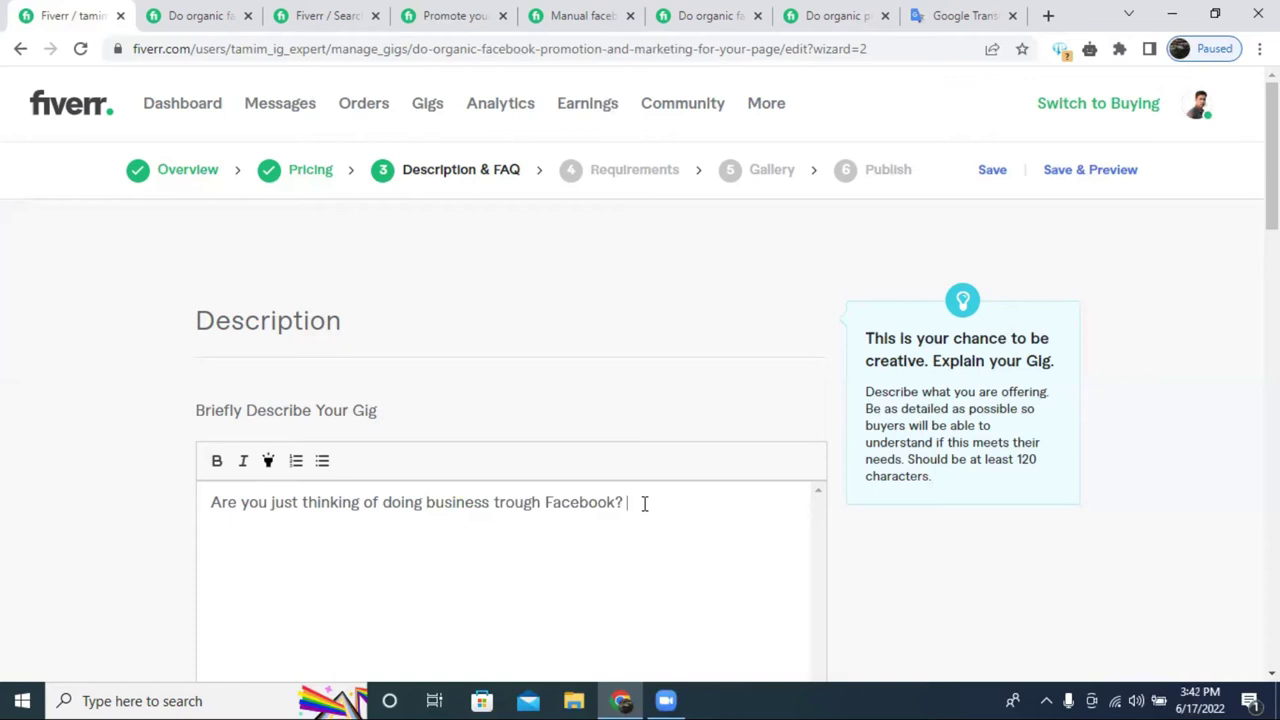
Add the sentence "If you Yes this Gig I will be perfect for you." to the description.
type("If You Yes this Gig")
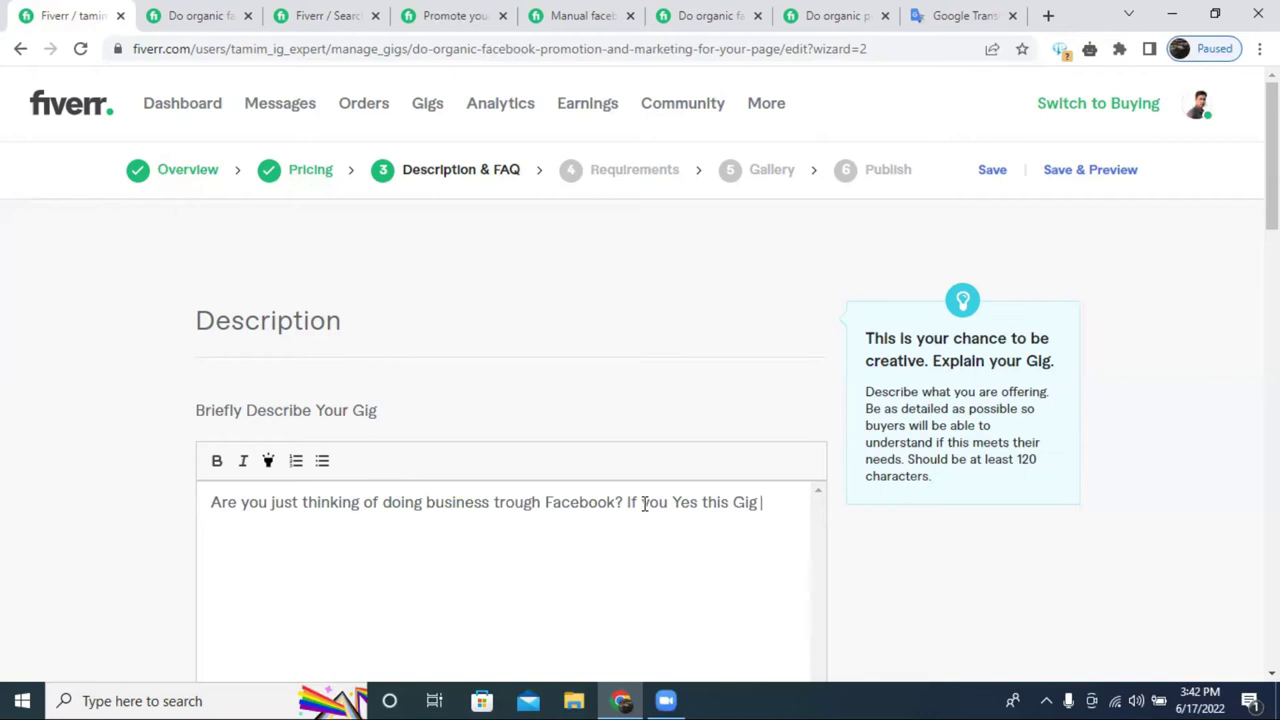
type(" I will be perfect for ")
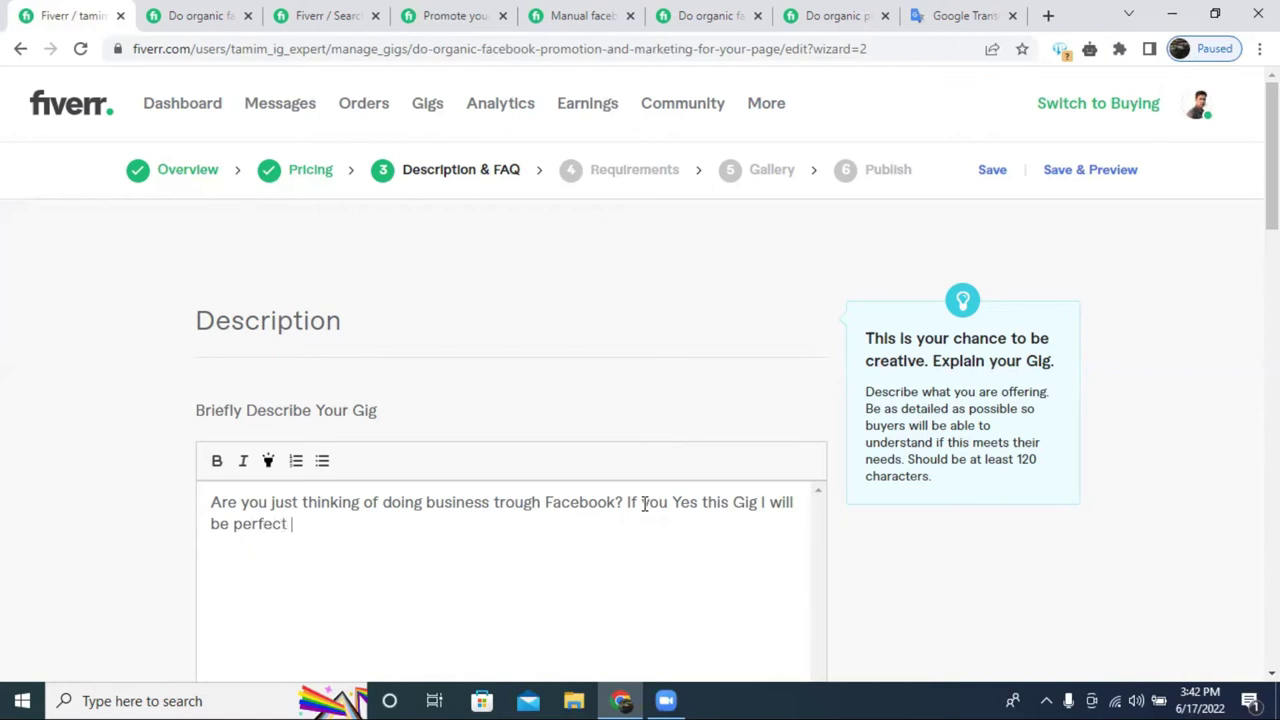
type("you.")
left_click(645, 503)
key("BackSpace")
type("you.")
Enclose the word Yes in double quotation marks in the description's second sentence.
left_click(669, 505)
type("\"")
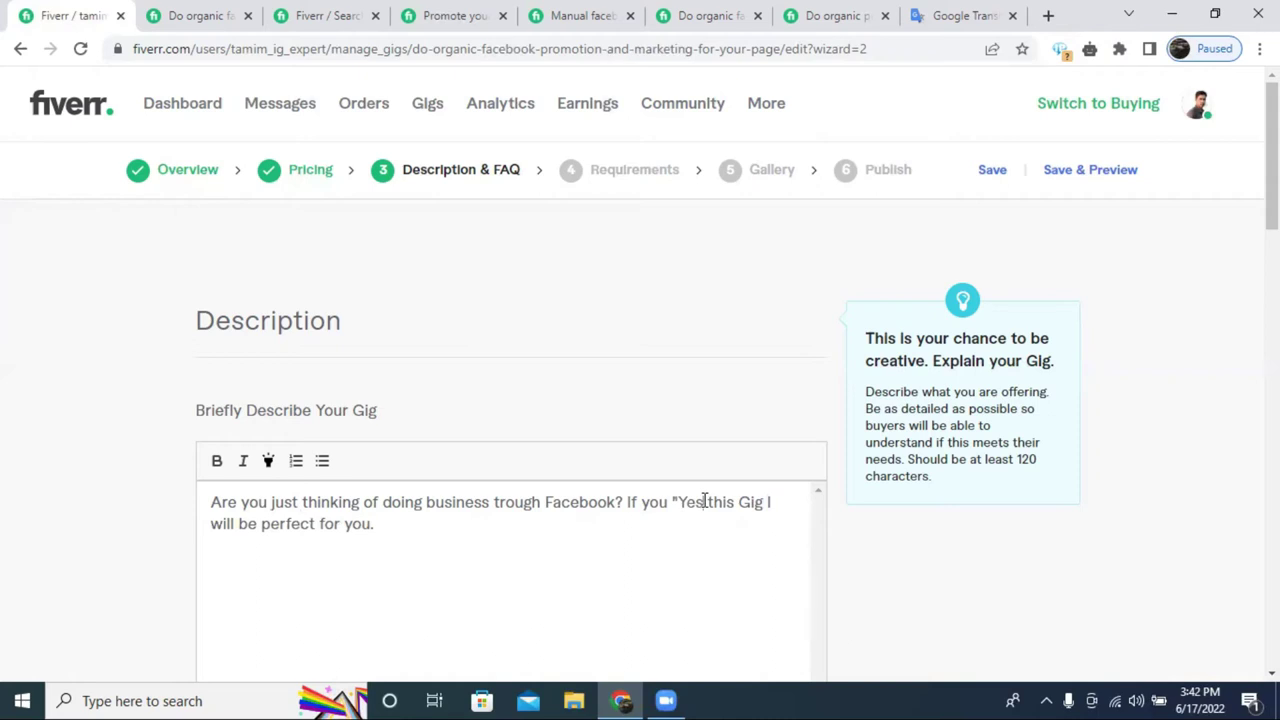
left_click(705, 500)
type("\"")
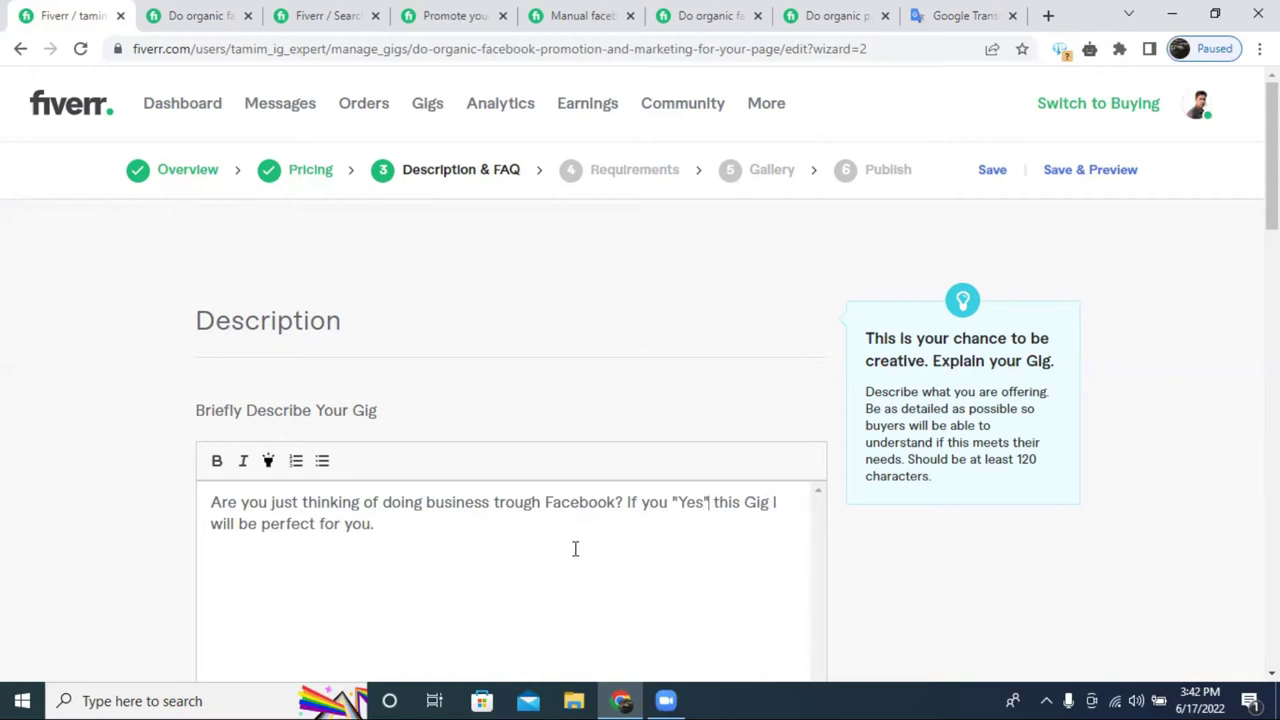
Make the entire description paragraph bold.
key("ctrl+a")
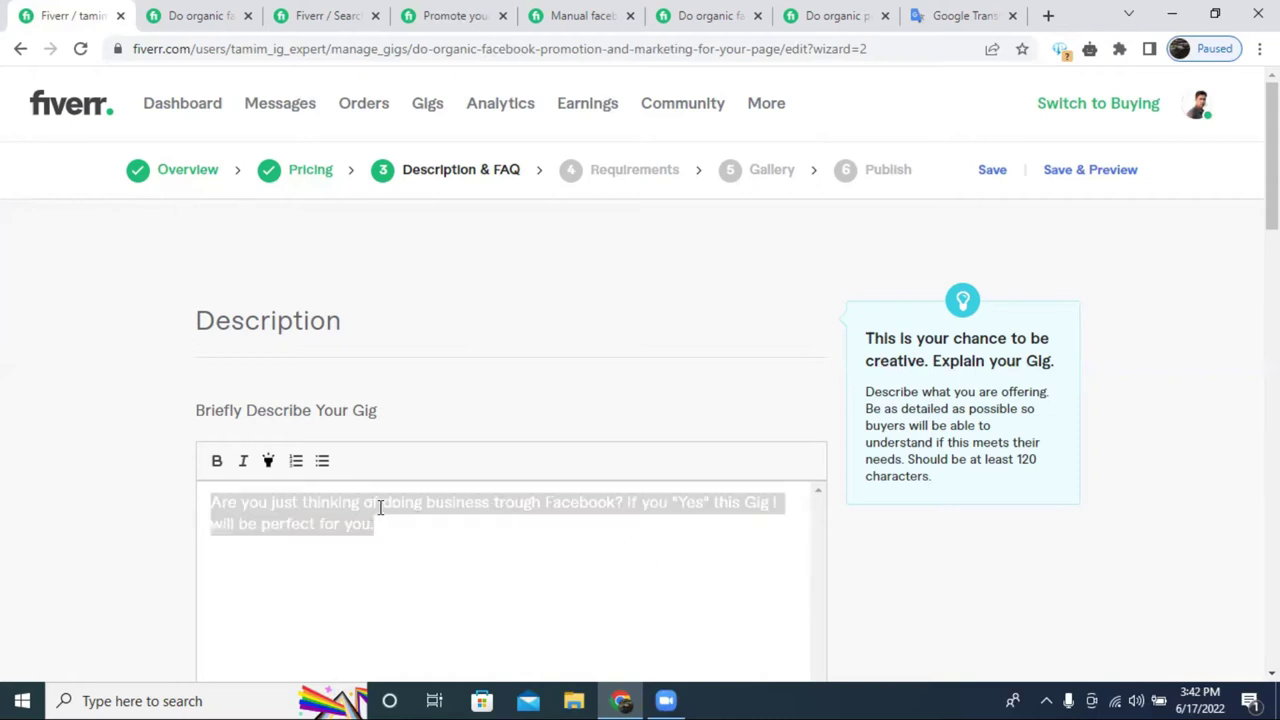
left_click(216, 462)
scroll(480, 500, "down", 1)
left_click(406, 442)
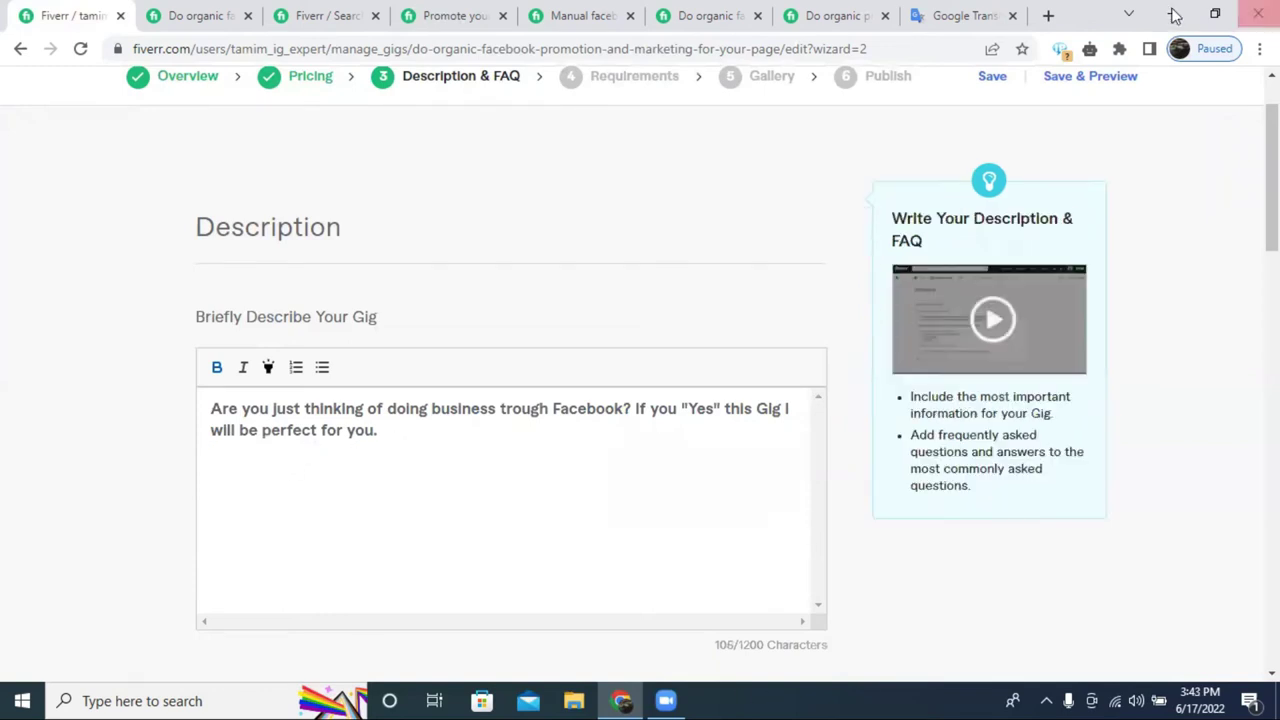
Search Google for "facebook active users" in a new tab.
left_click(1050, 13)
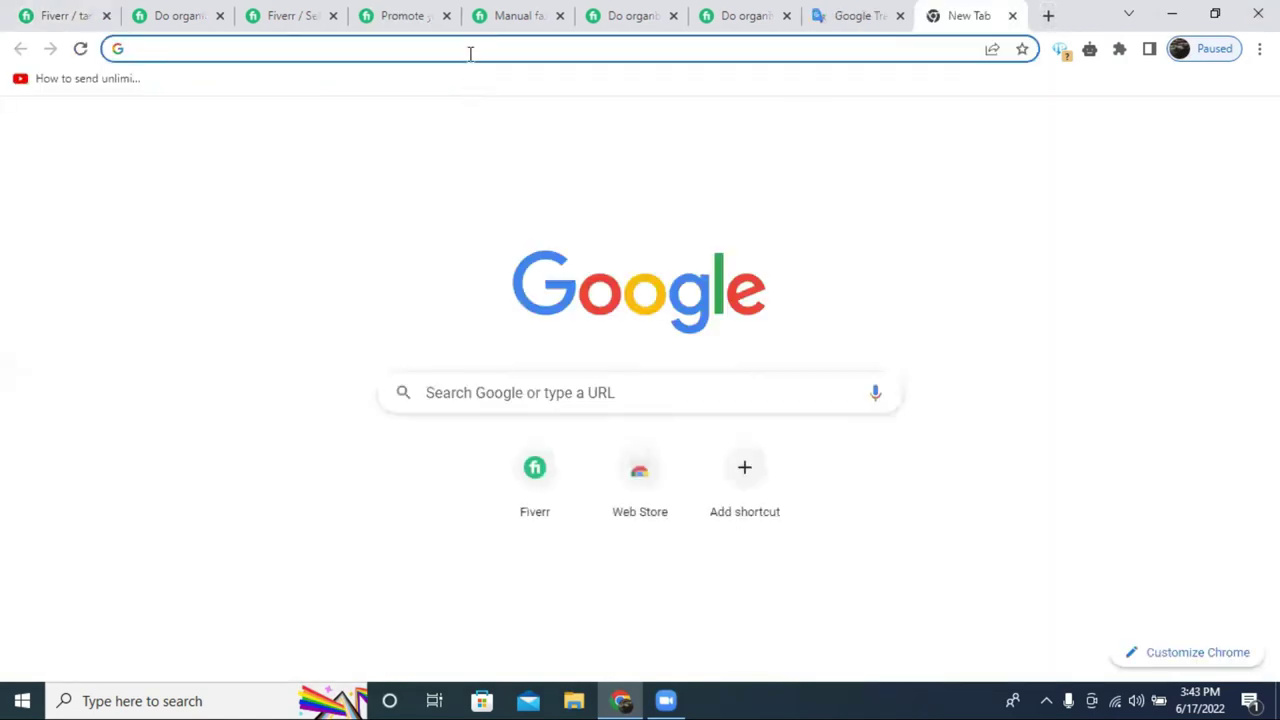
left_click(470, 50)
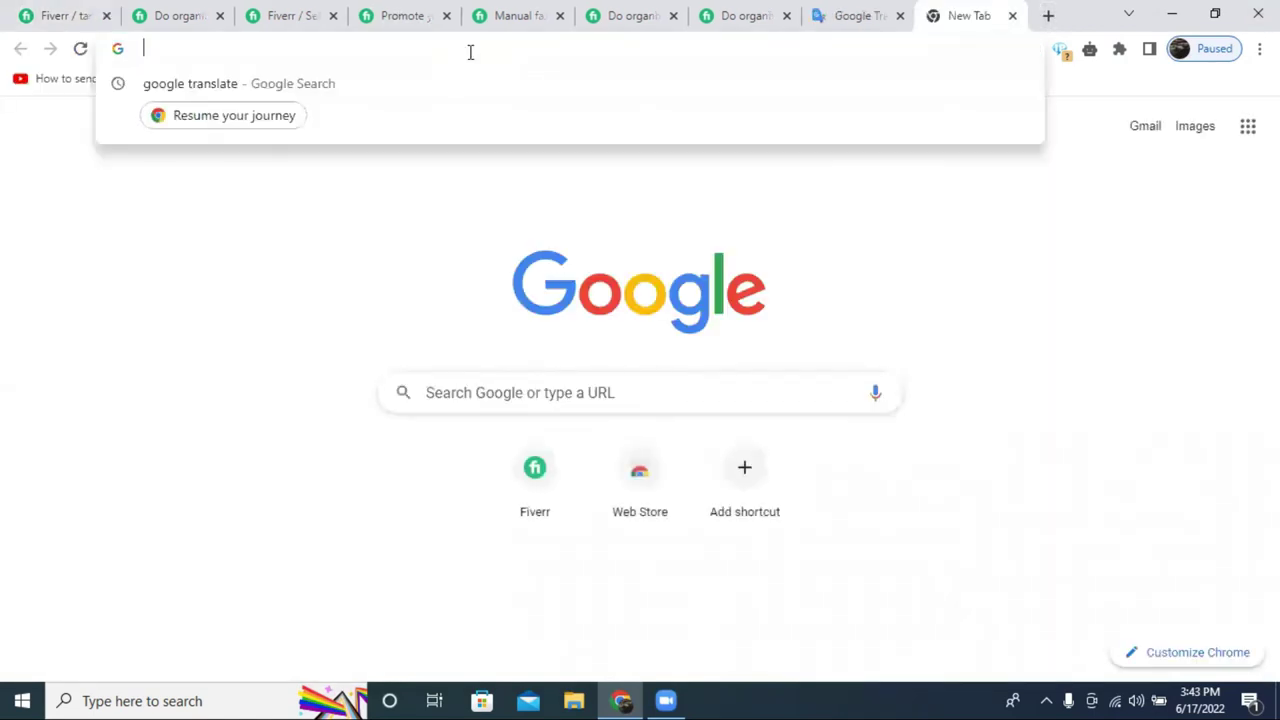
type("f")
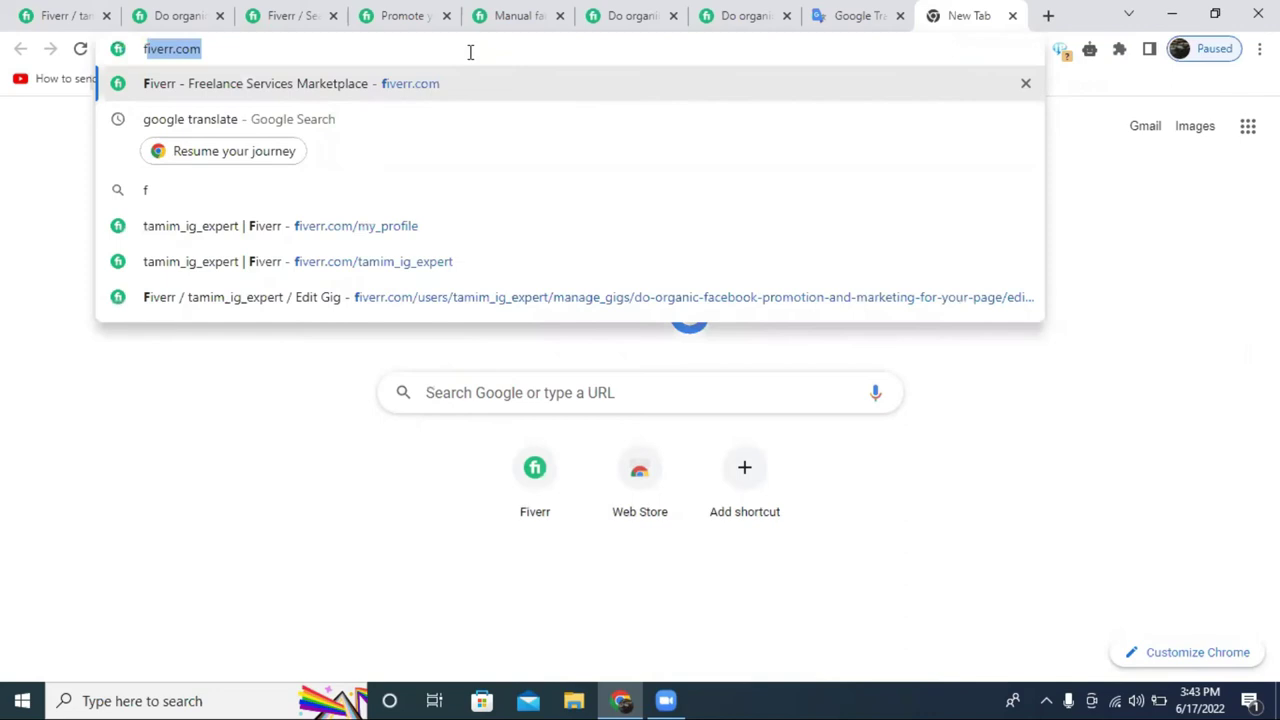
type("acebook")
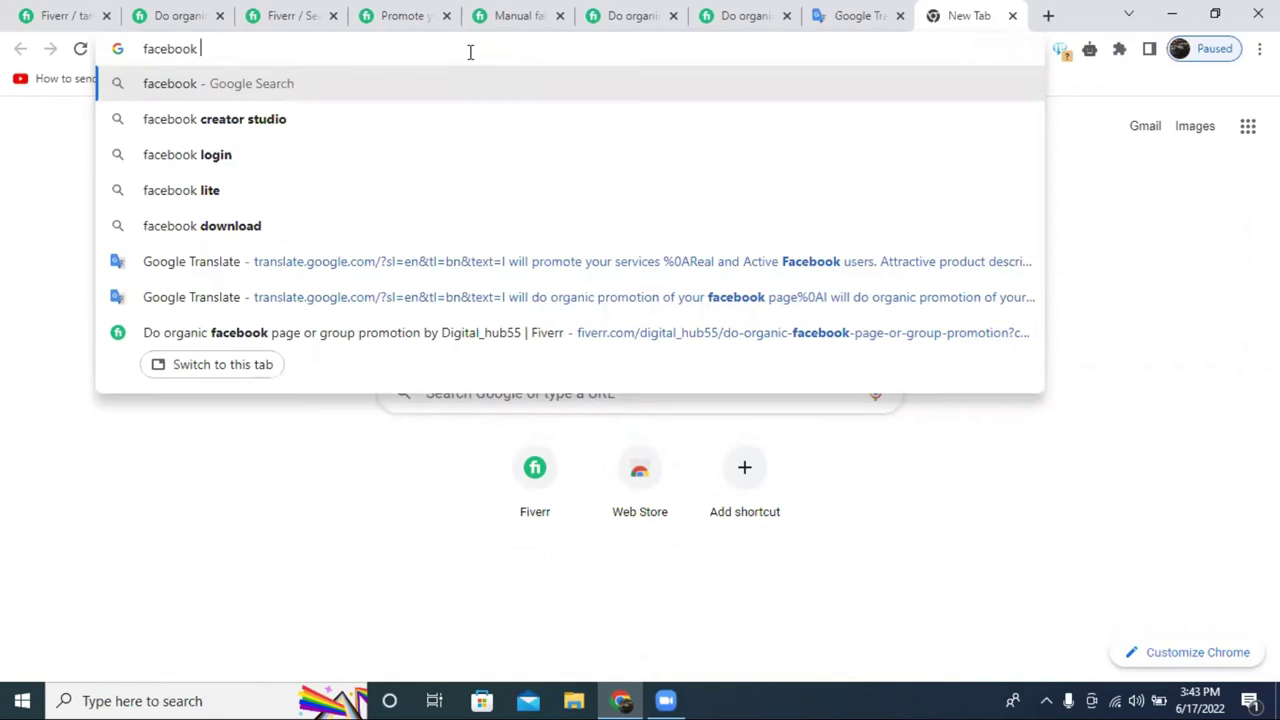
type("act")
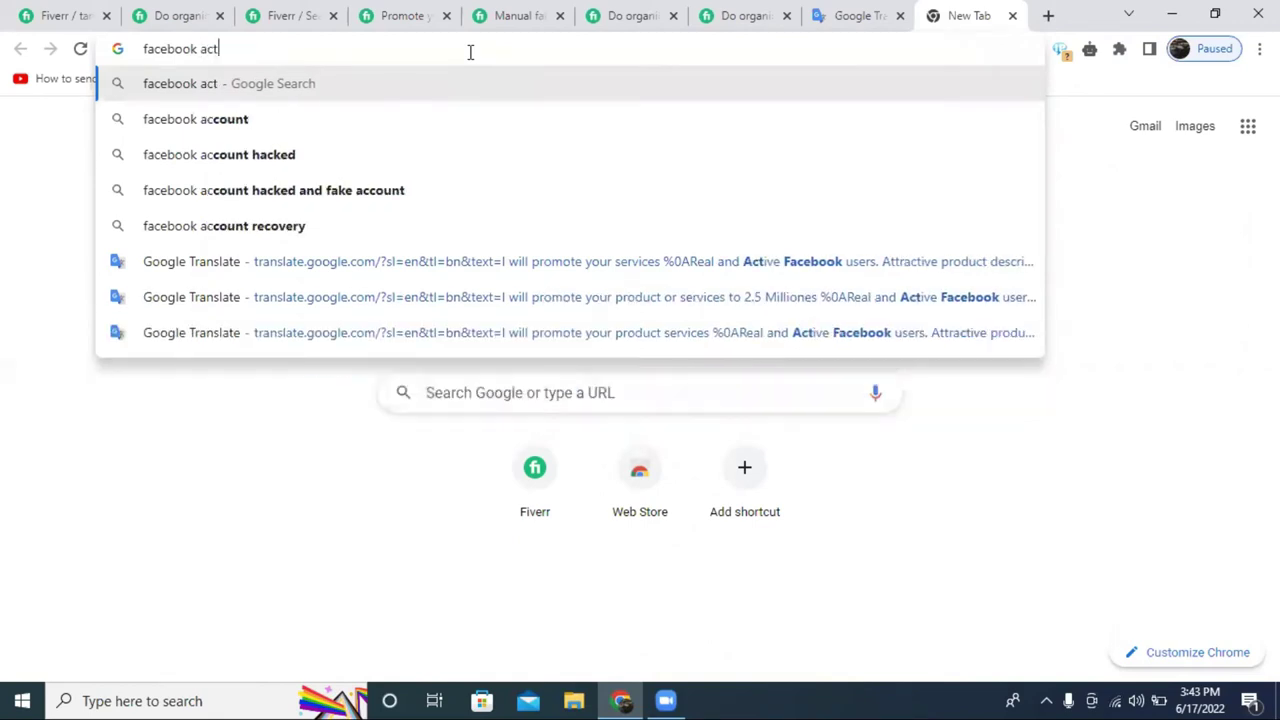
left_click(294, 230)
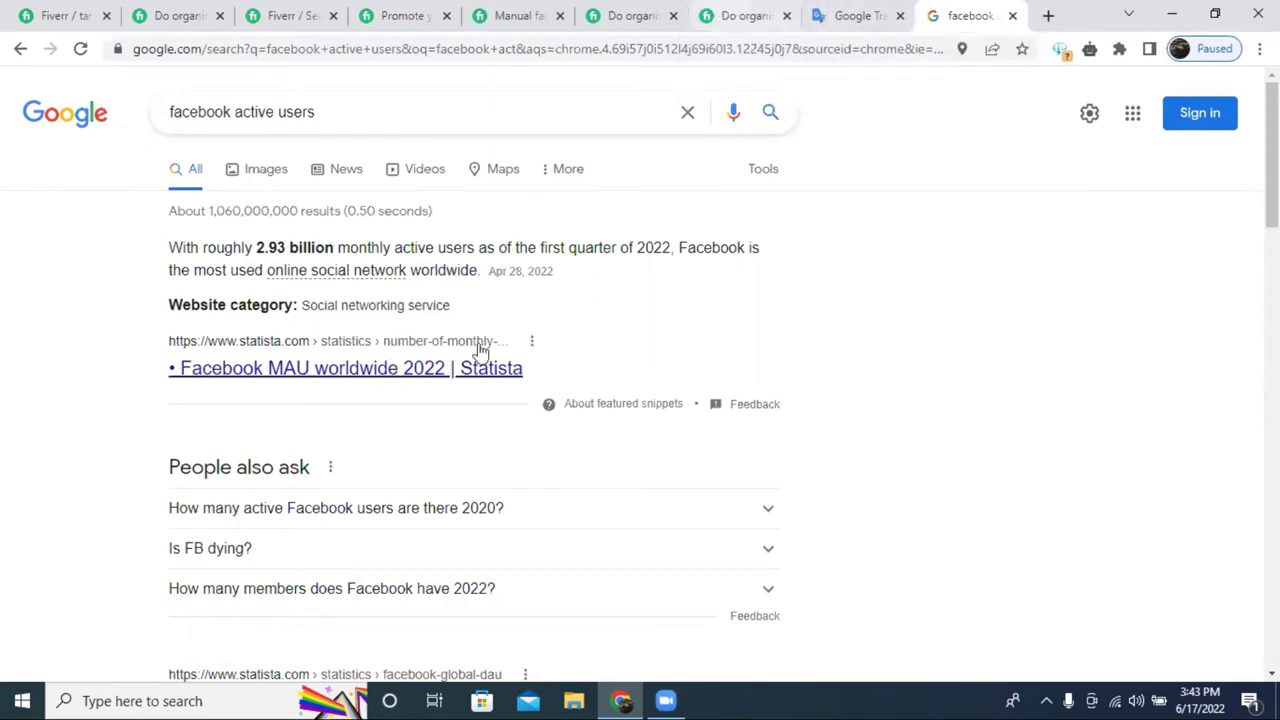
Write "Facebook is the most popular social media in the world." in regular weight on a new line of the gig description.
left_click(80, 15)
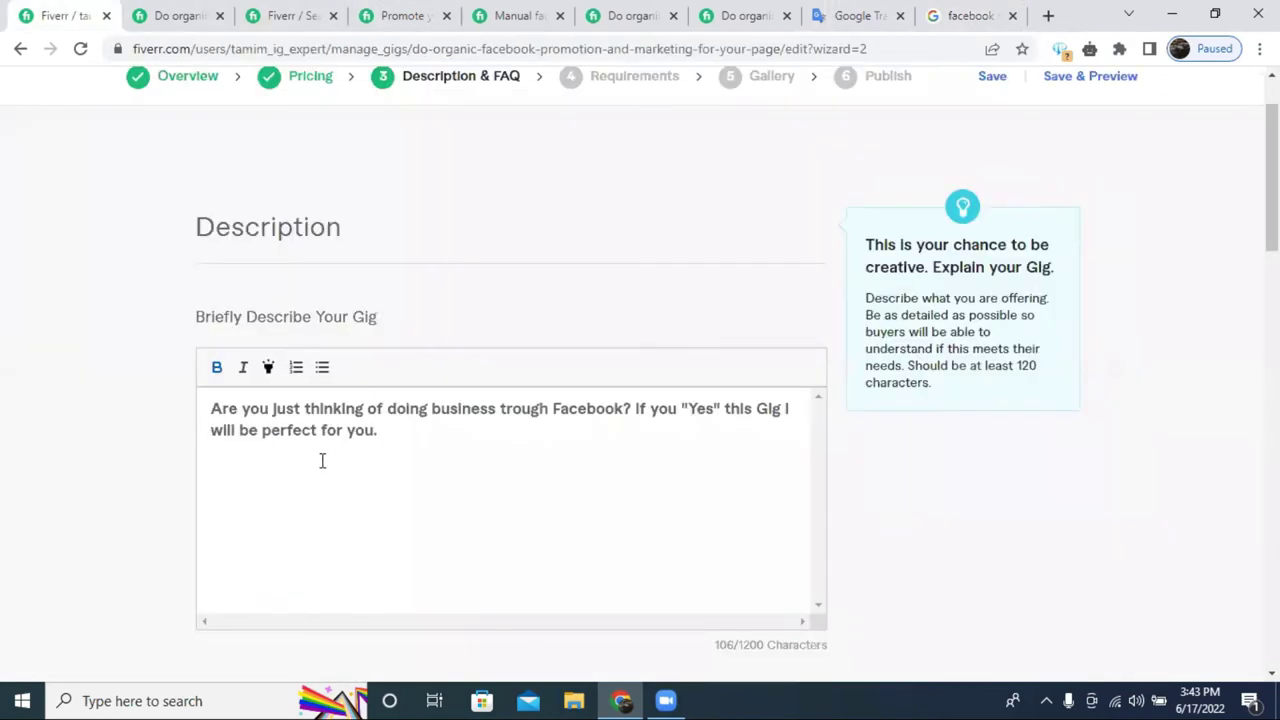
type("Facebook")
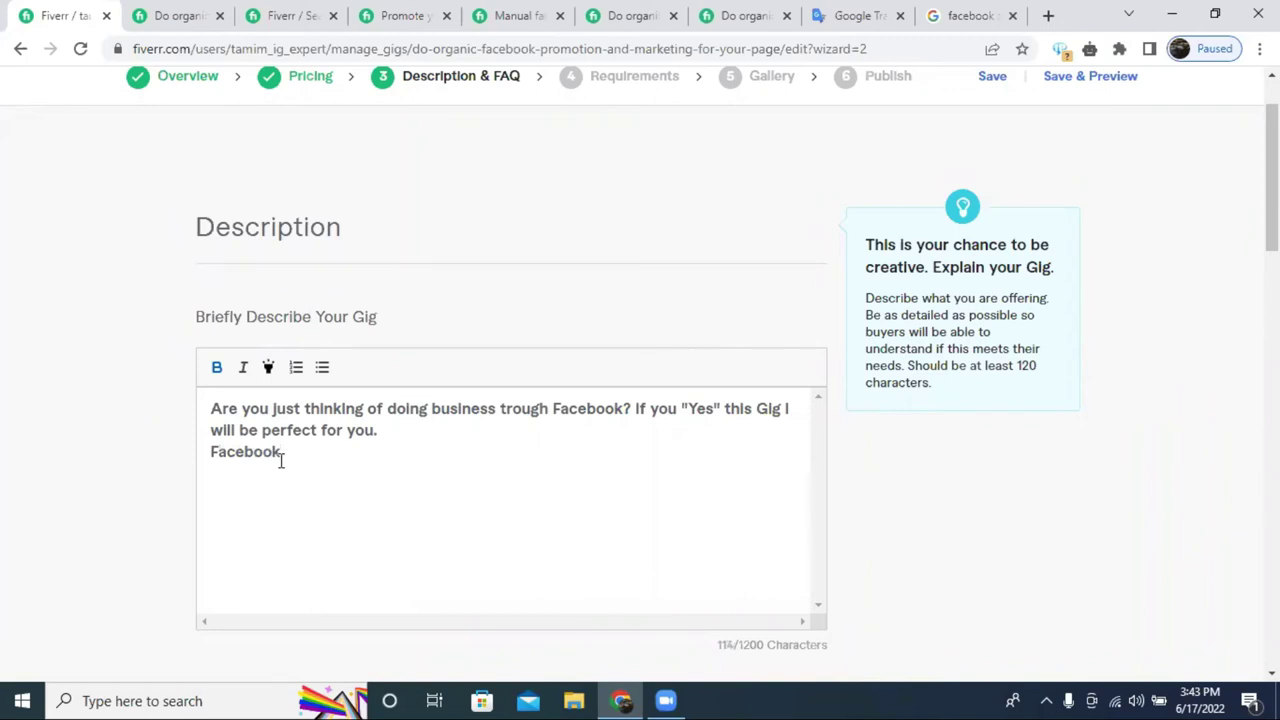
double_click(276, 452)
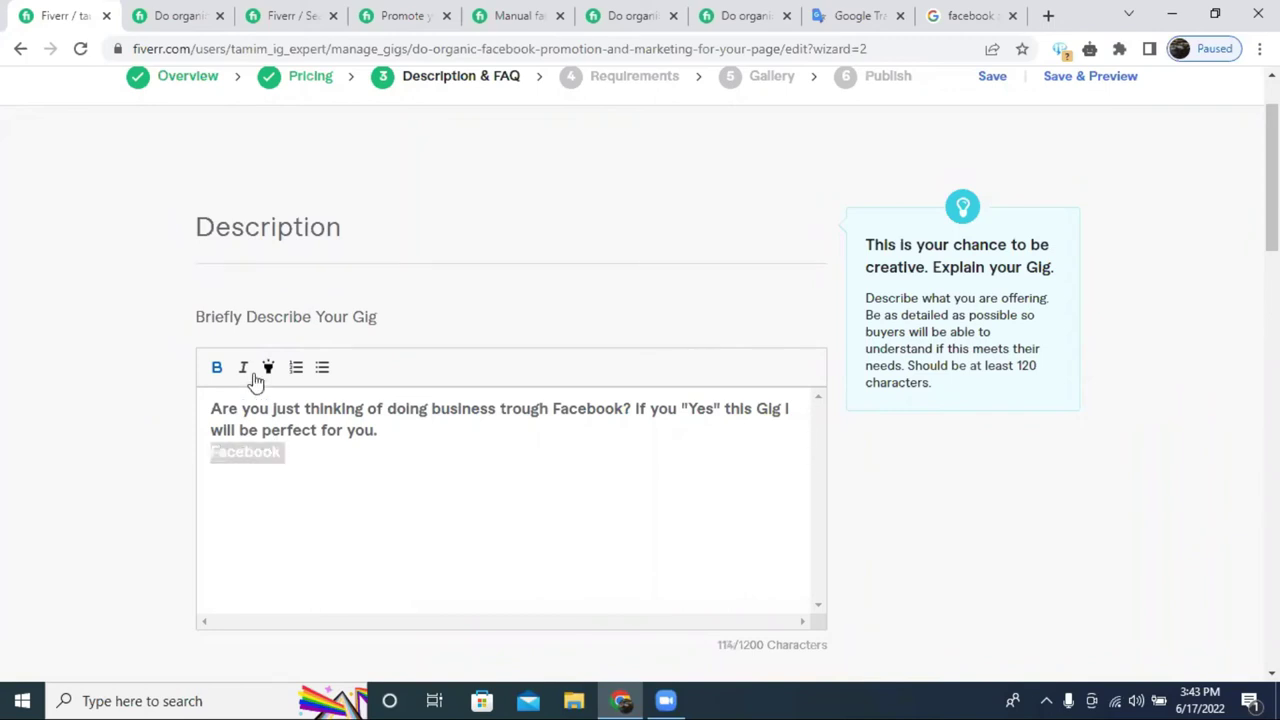
left_click(305, 458)
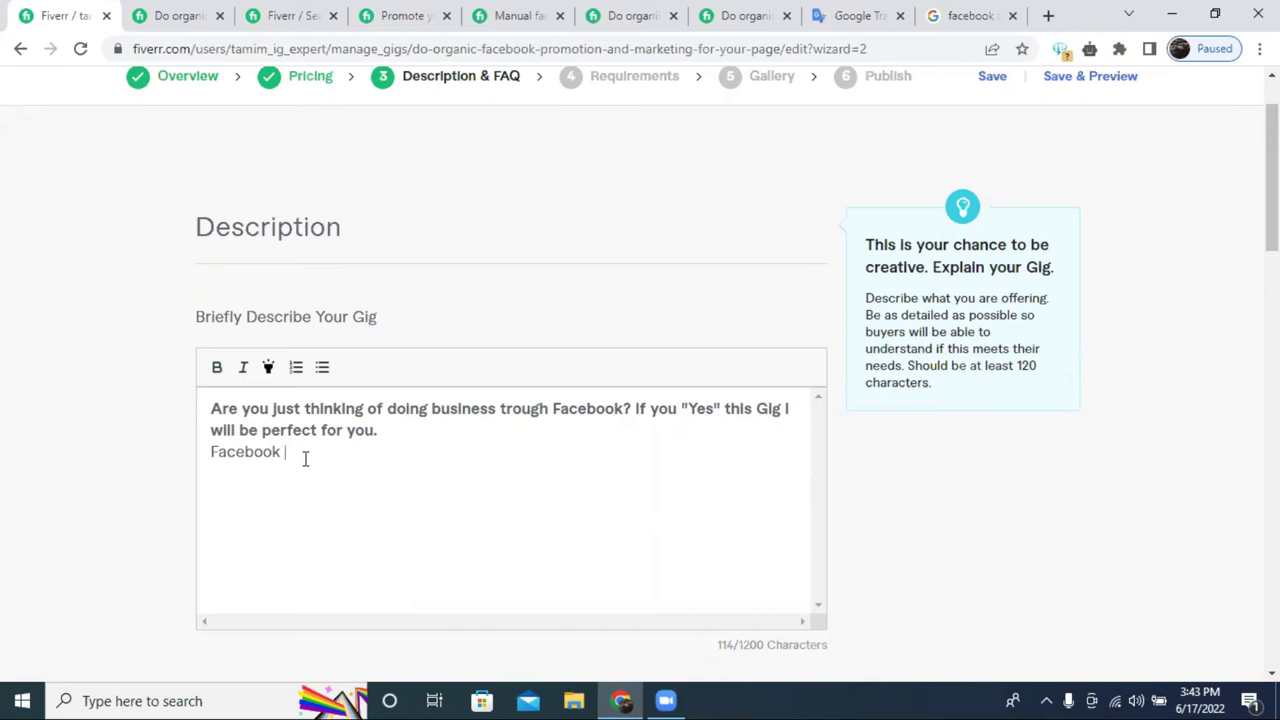
type("is the most popula")
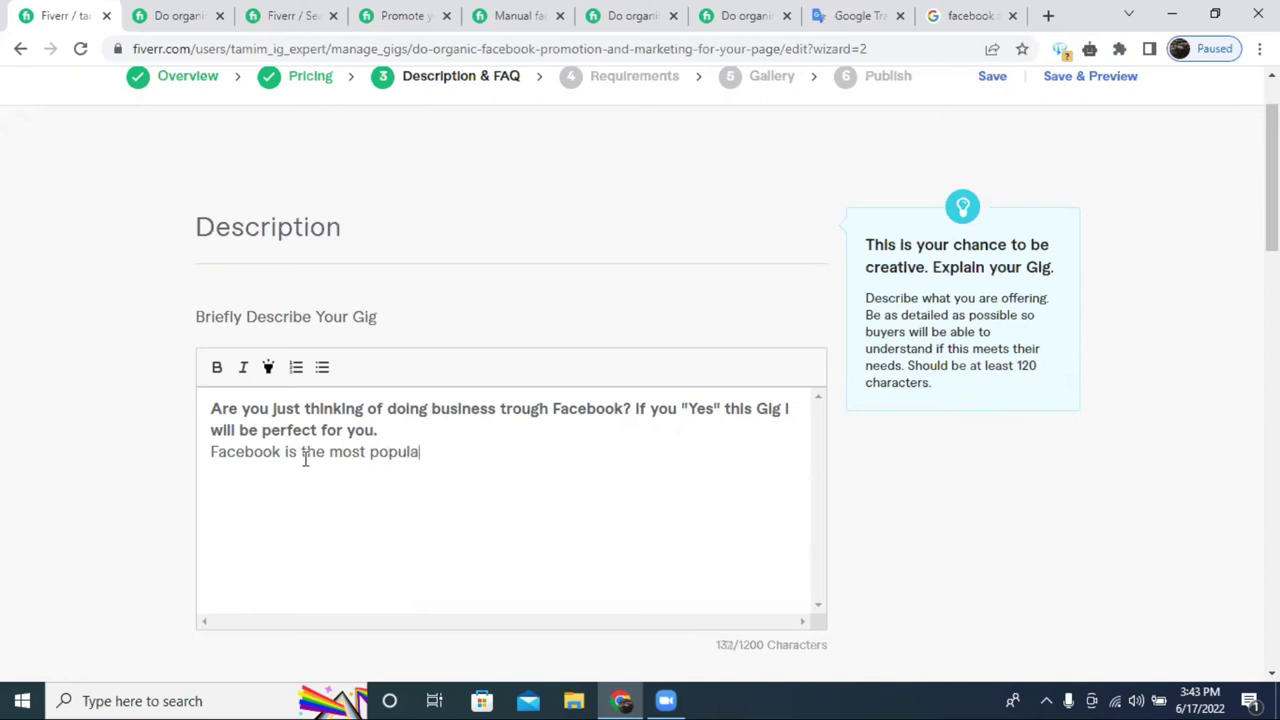
type("r social media ")
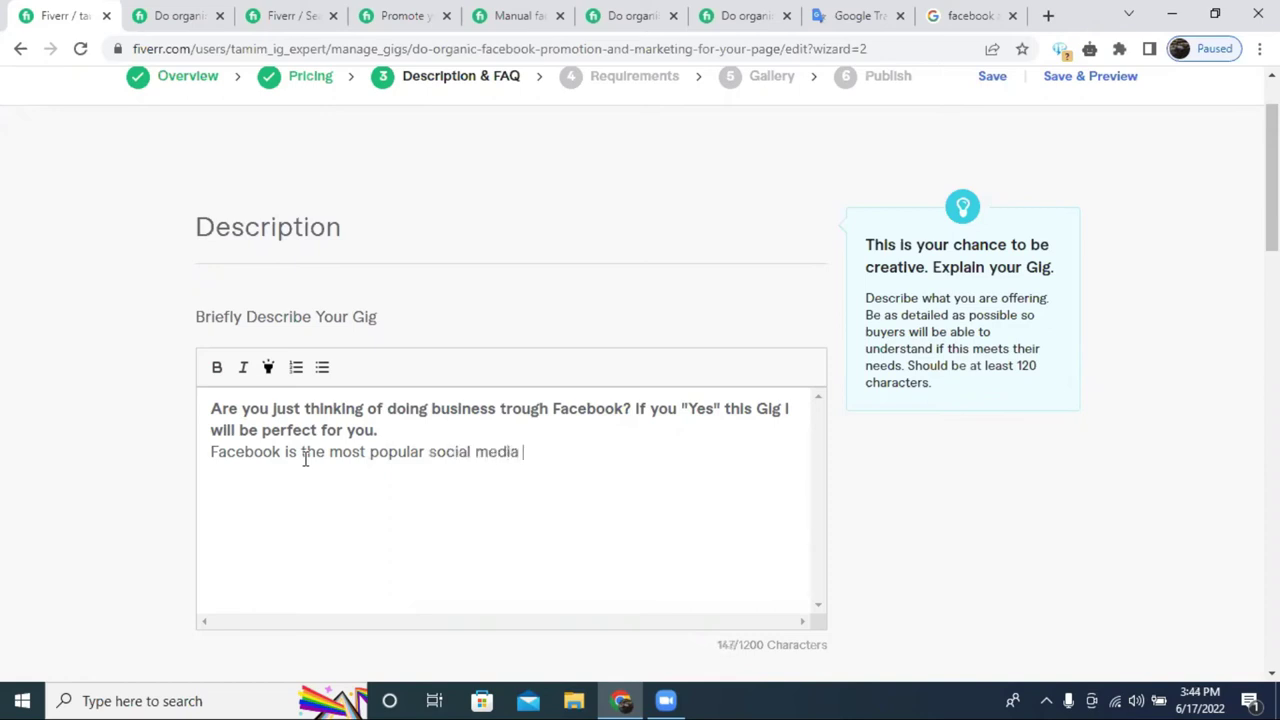
type("in the wold")
left_click(586, 452)
type("r")
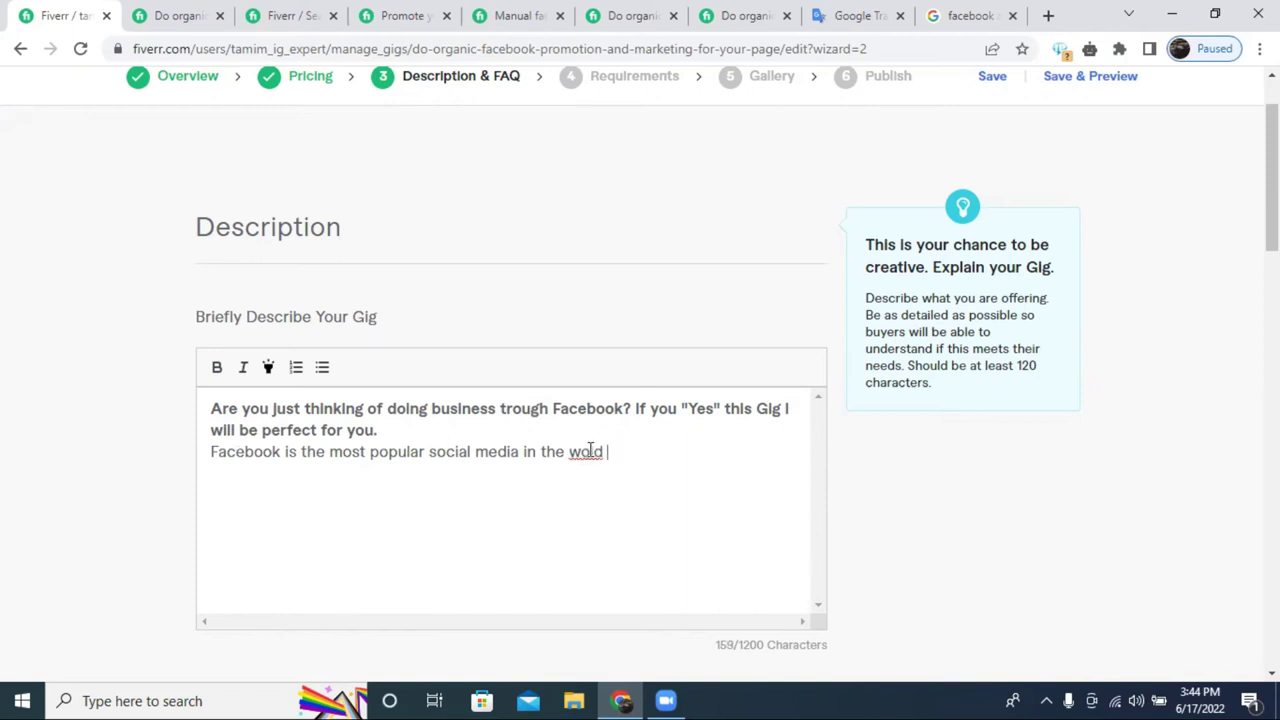
type("rld.")
Add the sentence "Here you can easily expand your business." to the description with "business" spelled correctly.
type("Here you ")
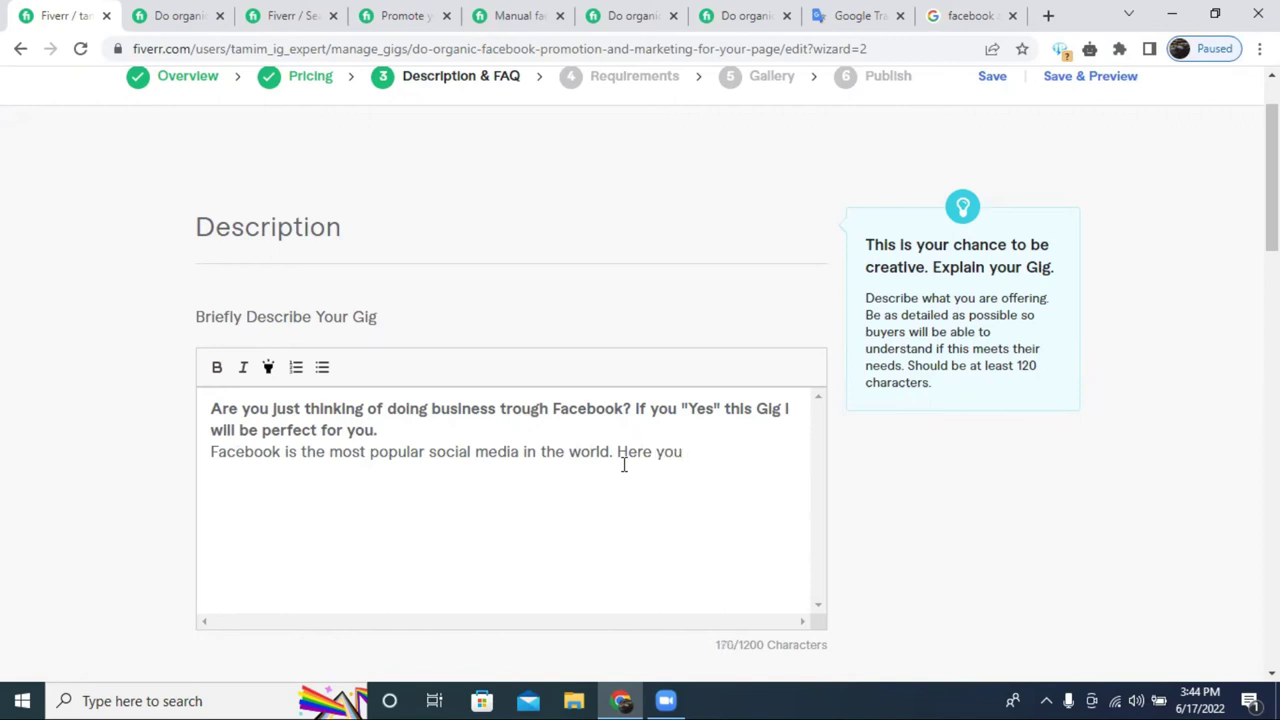
type("can es")
key("BackSpace")
type("asily ")
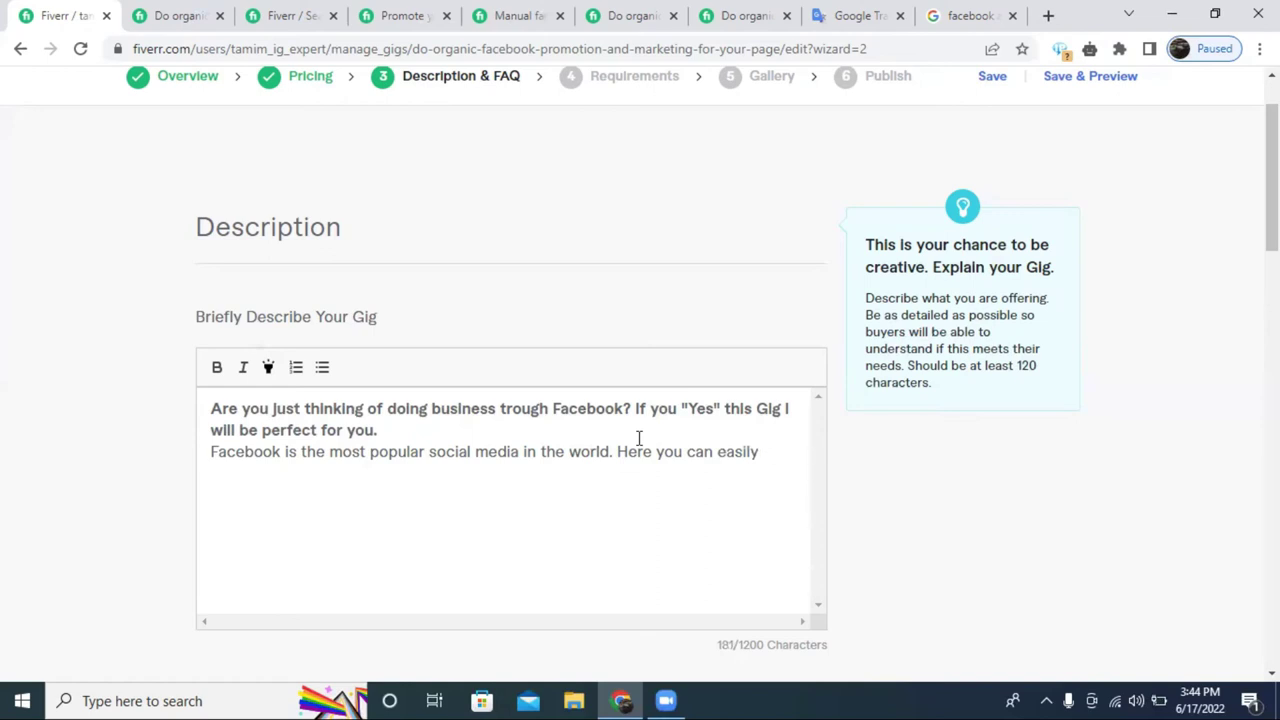
type("expand")
type("your buiness")
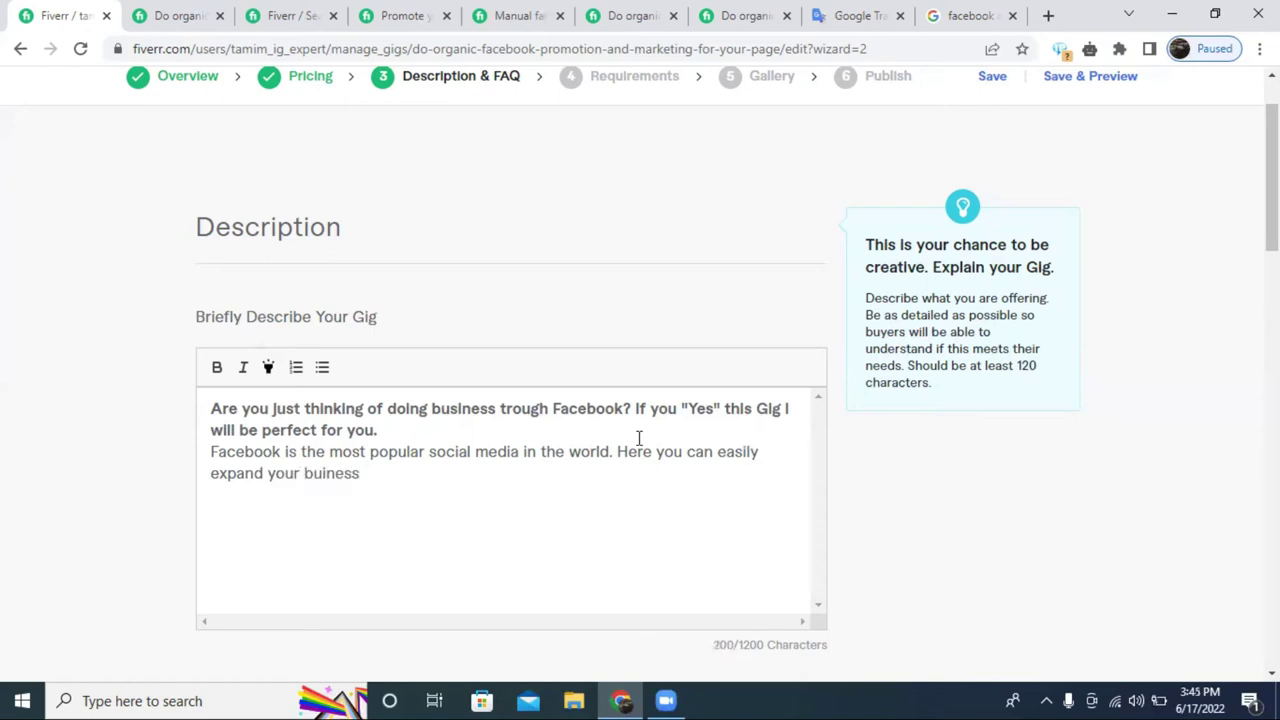
type(".")
right_click(316, 478)
left_click(357, 276)
Begin the next description sentence with "Facebook is the most used online social network".
type("Faceboo")
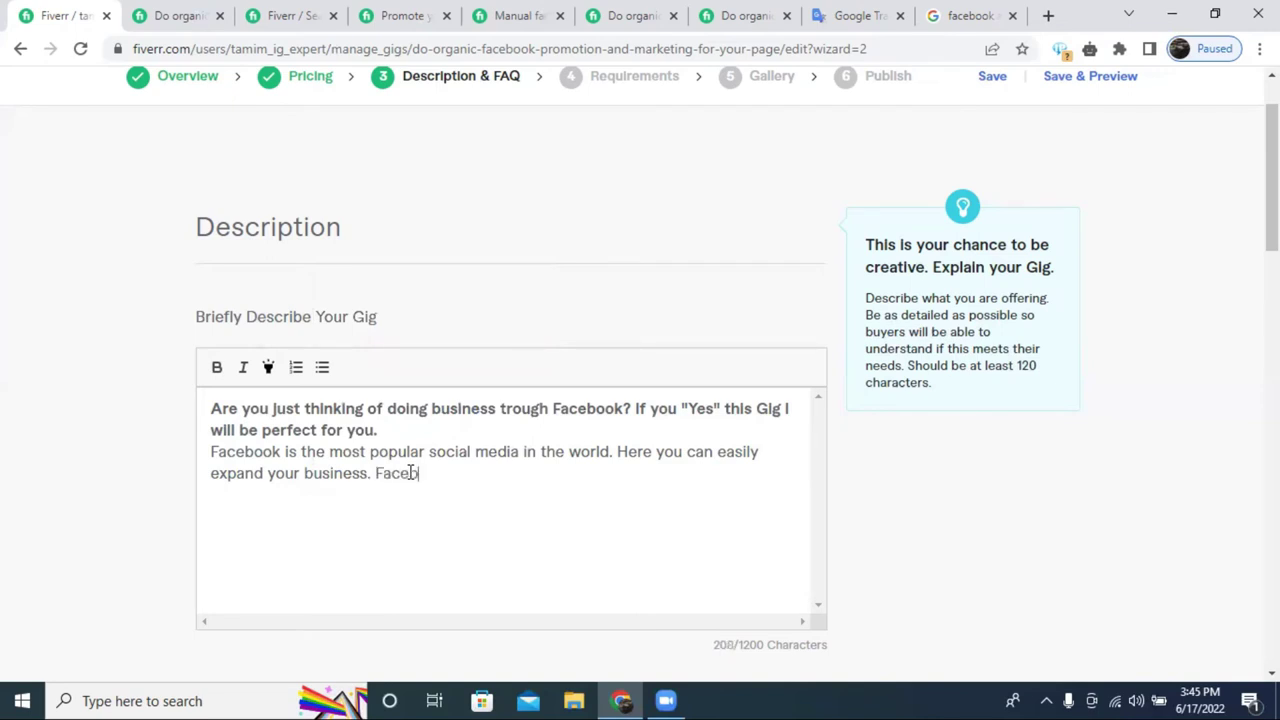
type("k is the mostb")
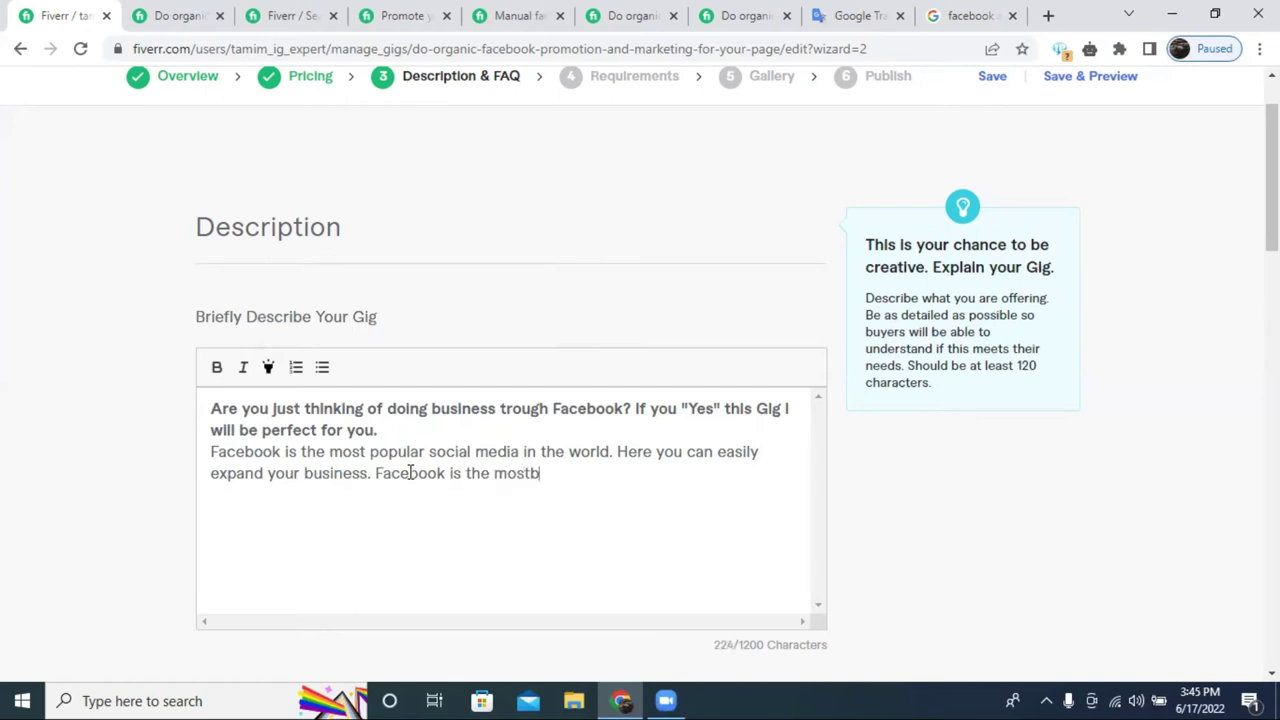
key("BackSpace")
type("used online so")
key("BackSpace")
type("co")
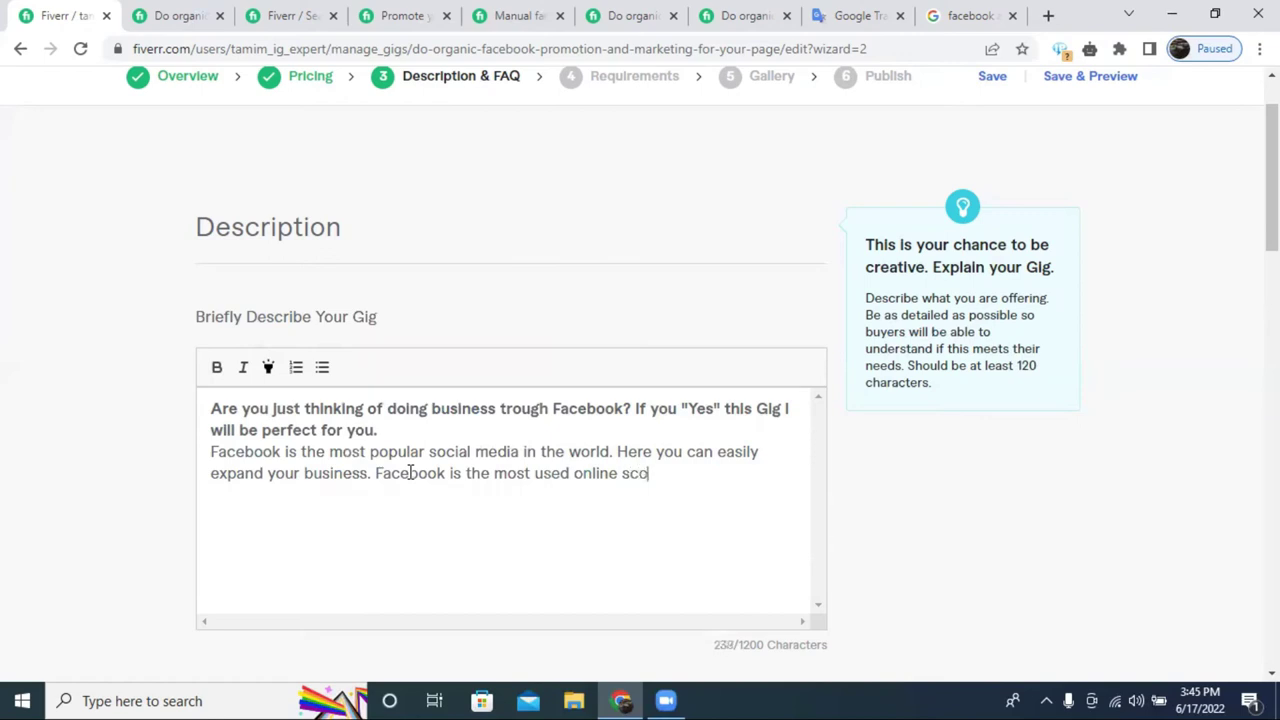
key("BackSpace")
type("ocial network ")
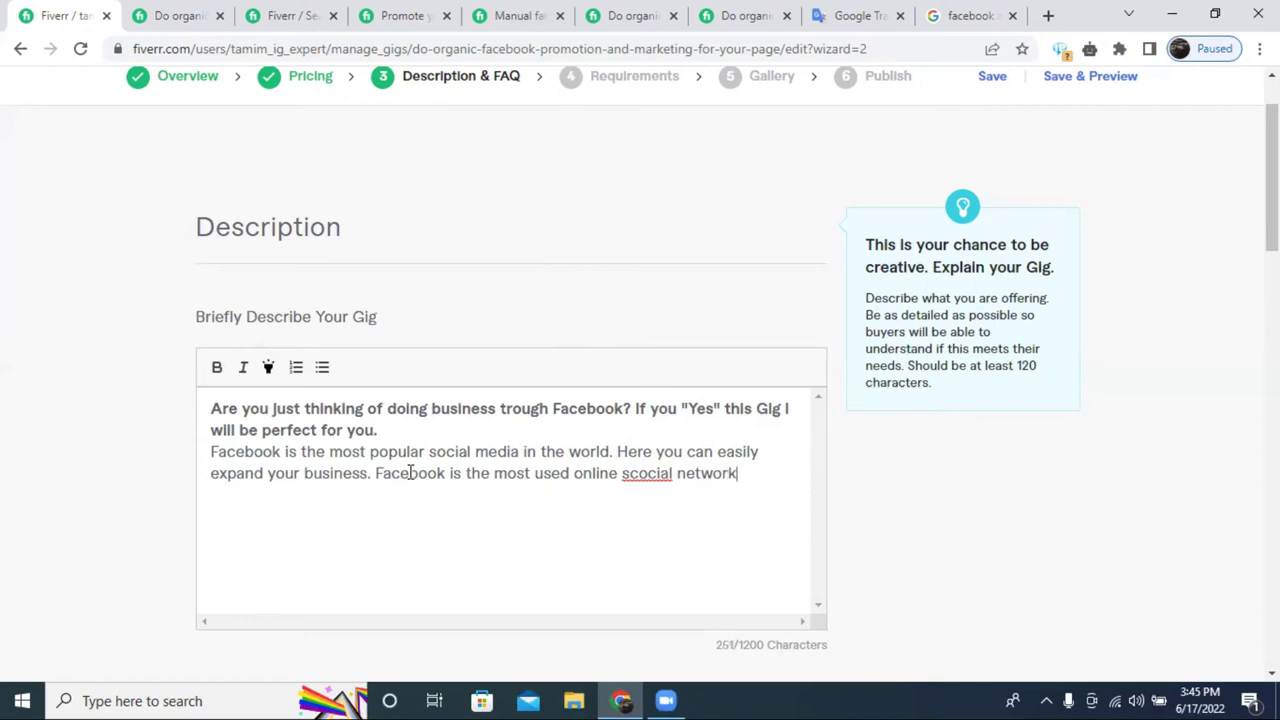
Continue the sentence with "wait about" and correct the misspelled word before "network" to "social".
type("waith about")
right_click(646, 474)
left_click(705, 225)
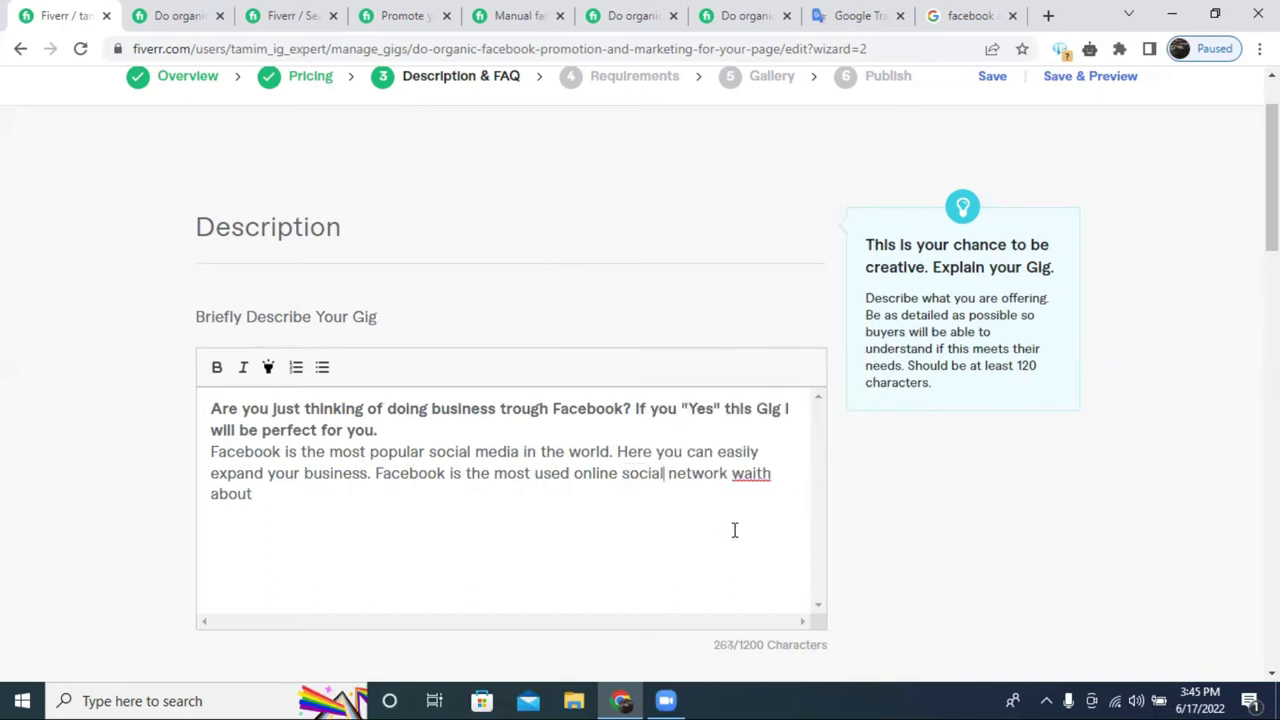
right_click(753, 474)
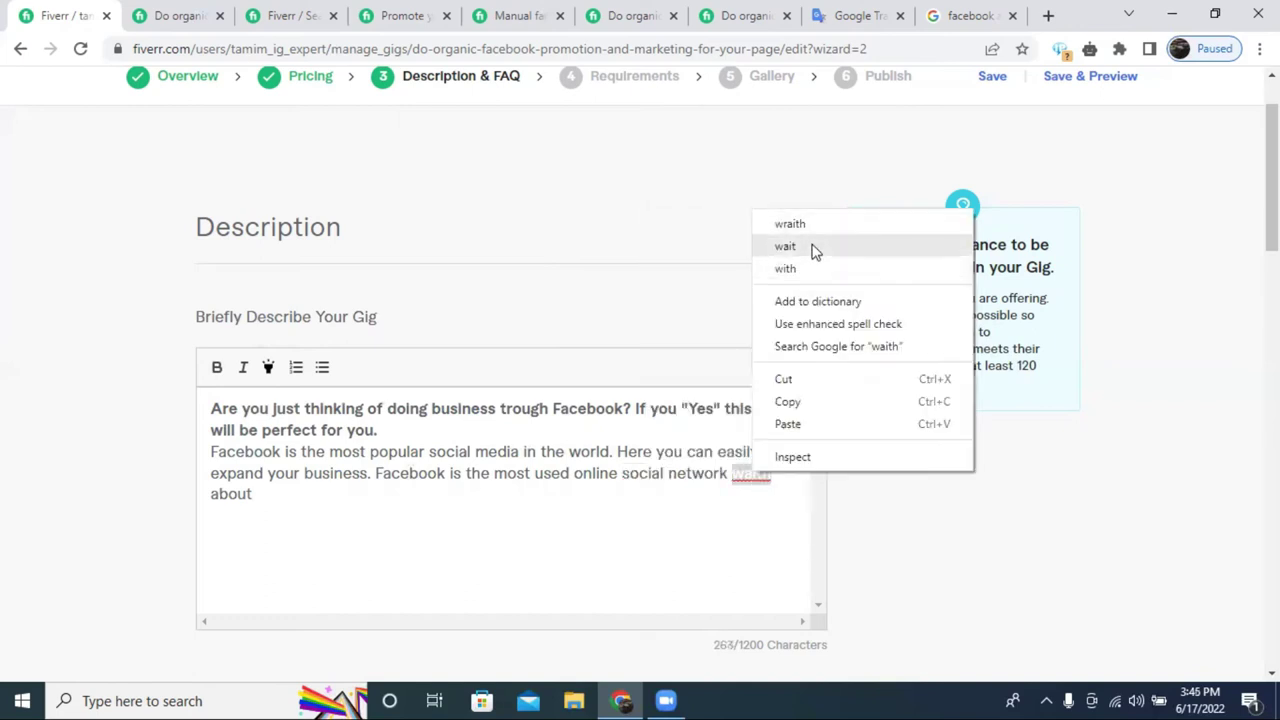
left_click(785, 247)
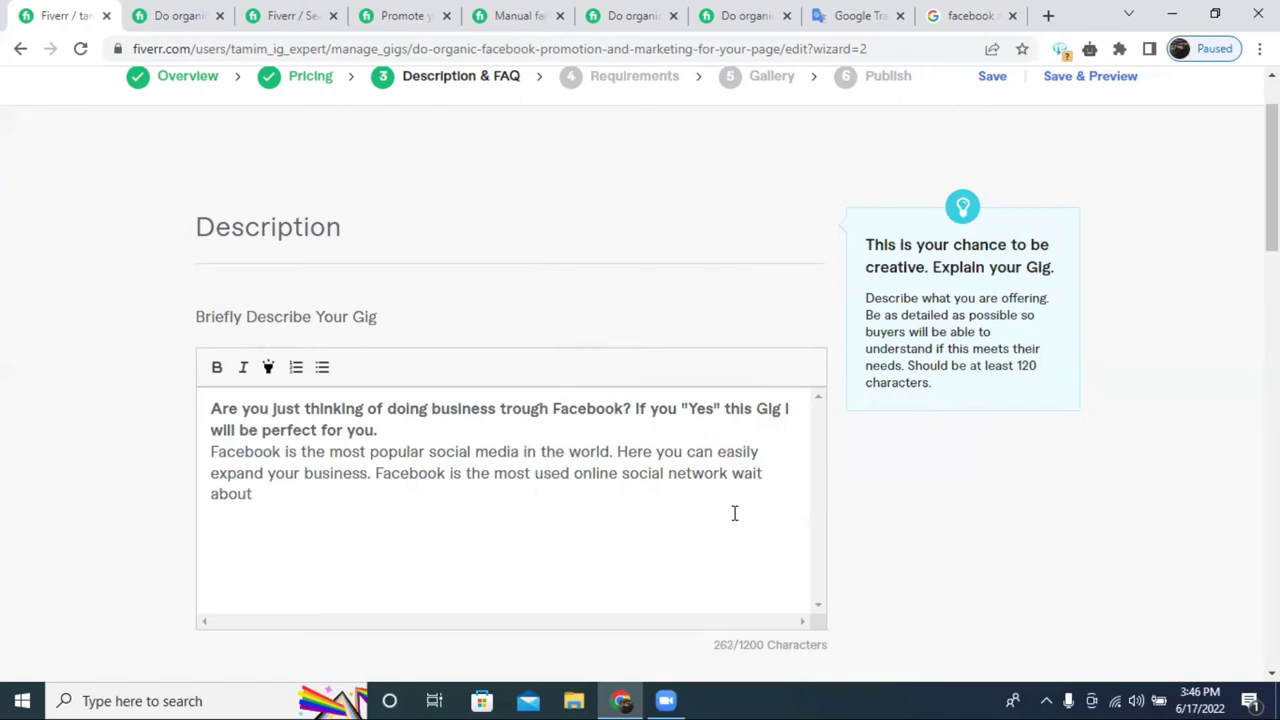
Check the monthly active user figure in the Google results and continue the sentence with "2.93 billions month active user as of".
left_click(363, 494)
left_click(965, 15)
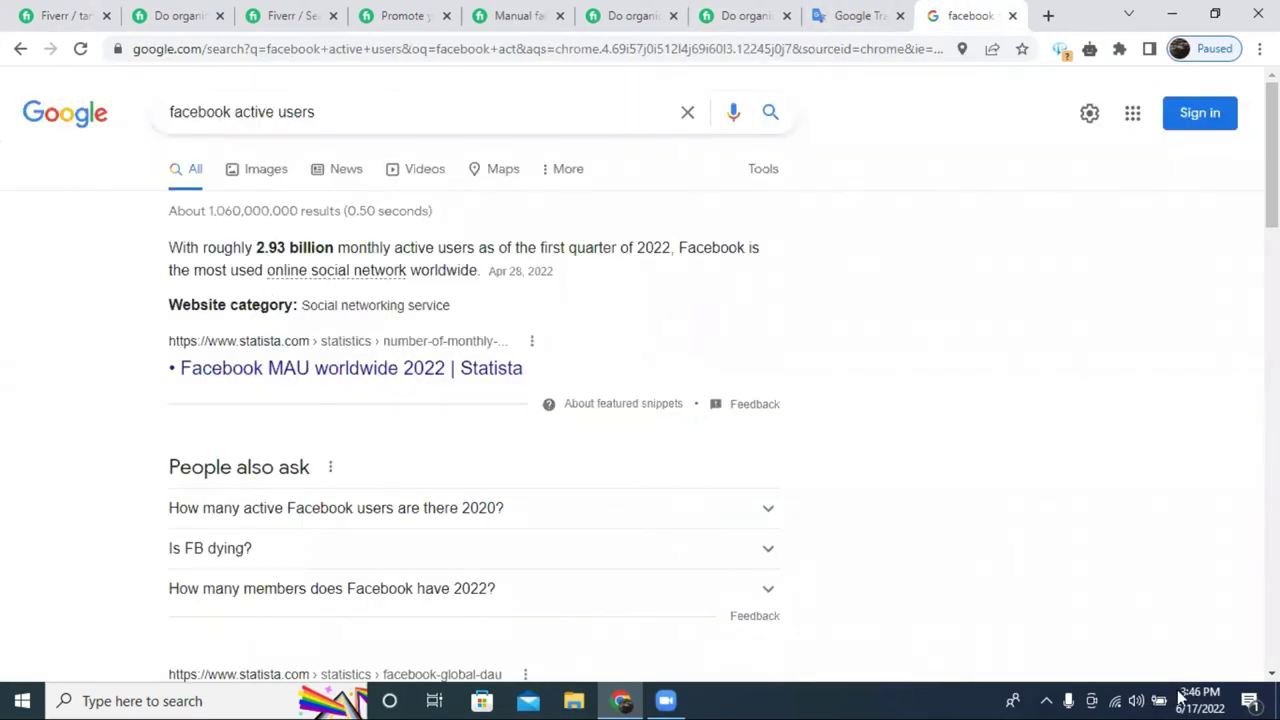
left_click(62, 12)
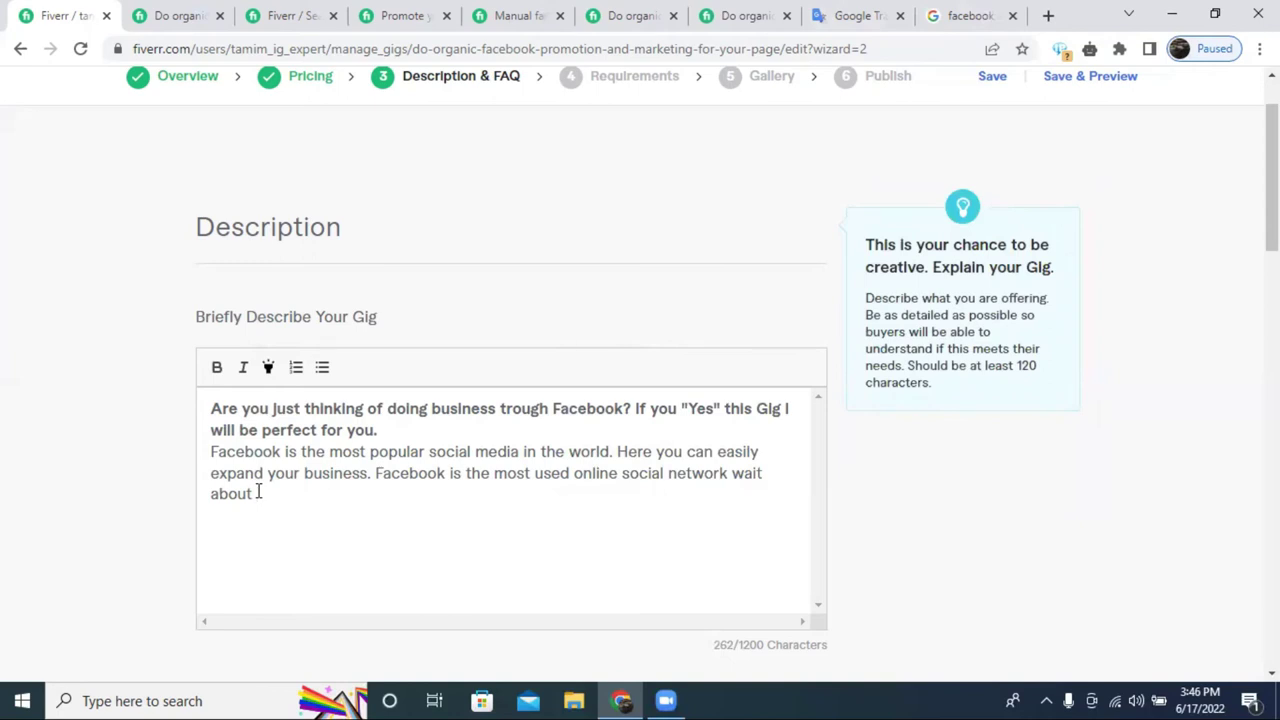
type("2.93 billio")
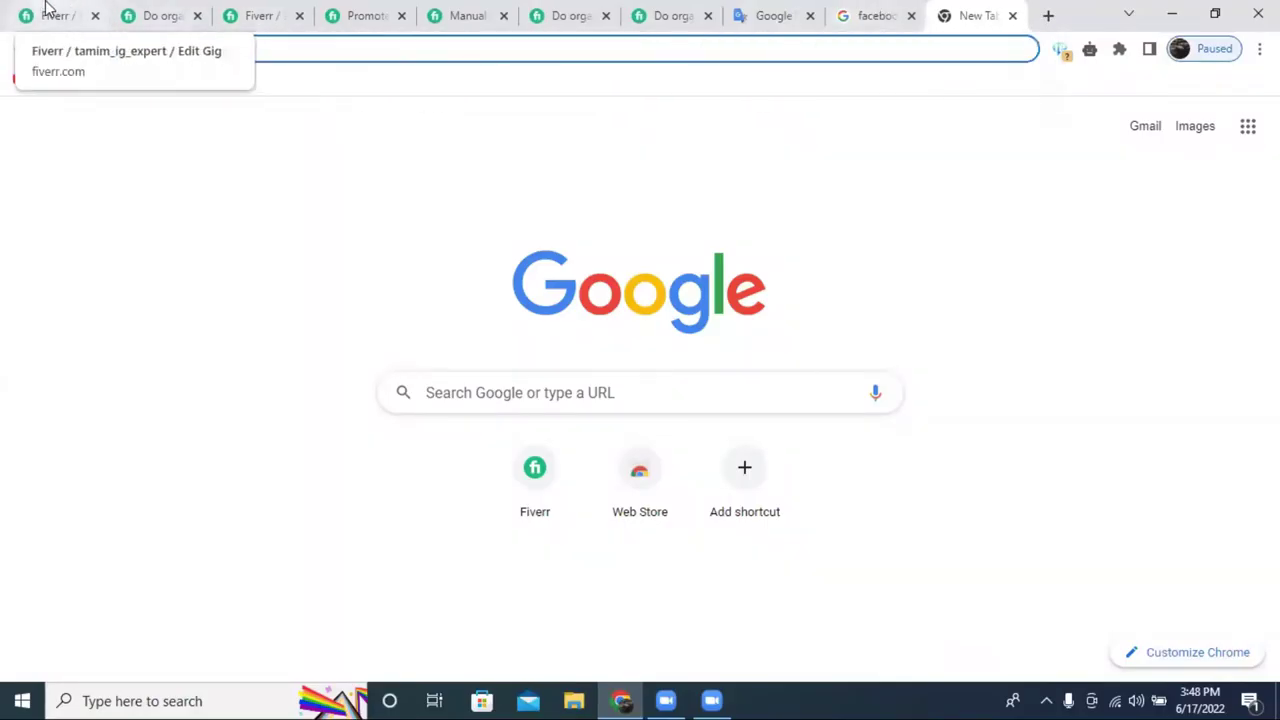
Close the empty new tab and return to the end of the gig description text.
left_click(50, 14)
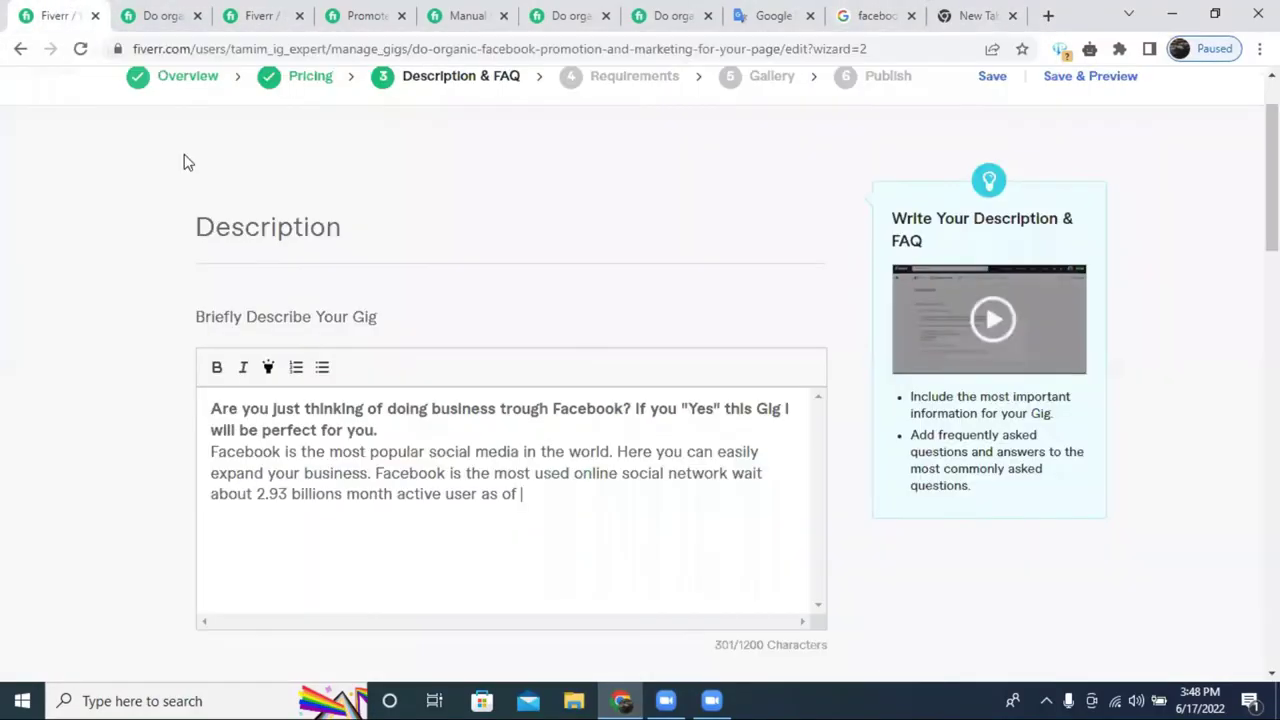
left_click(975, 15)
left_click(865, 15)
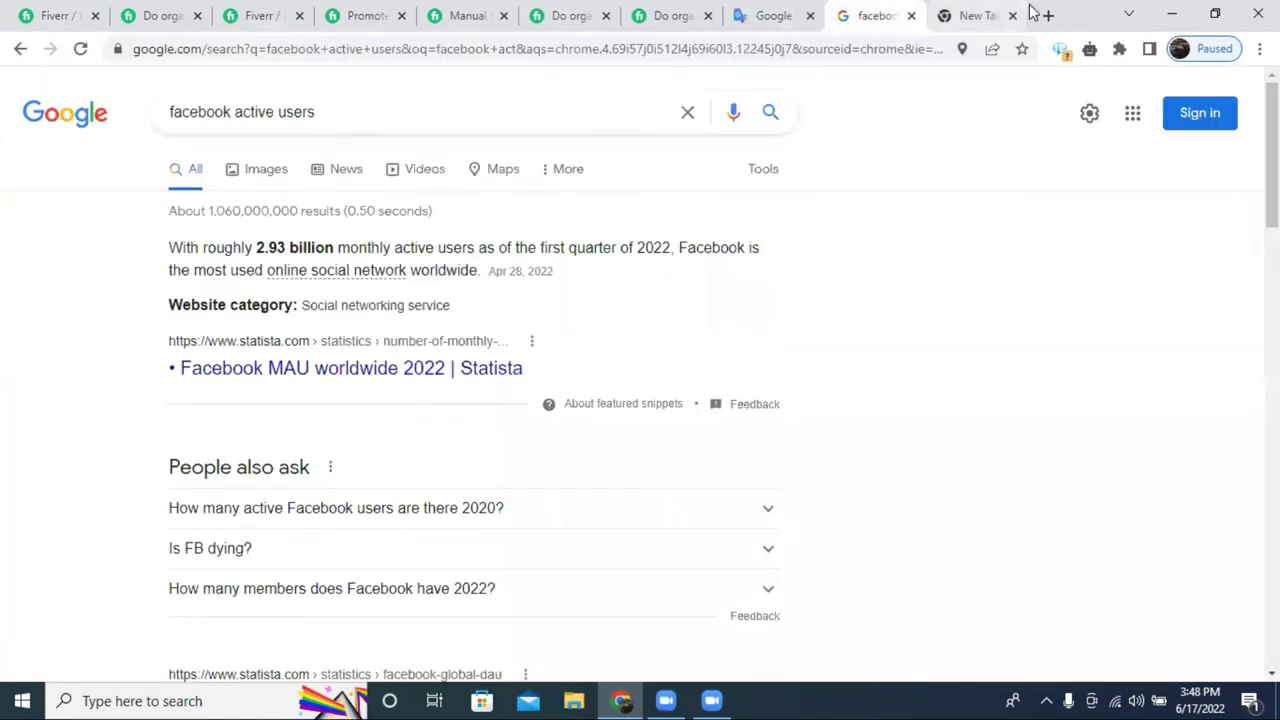
left_click(1012, 15)
left_click(80, 16)
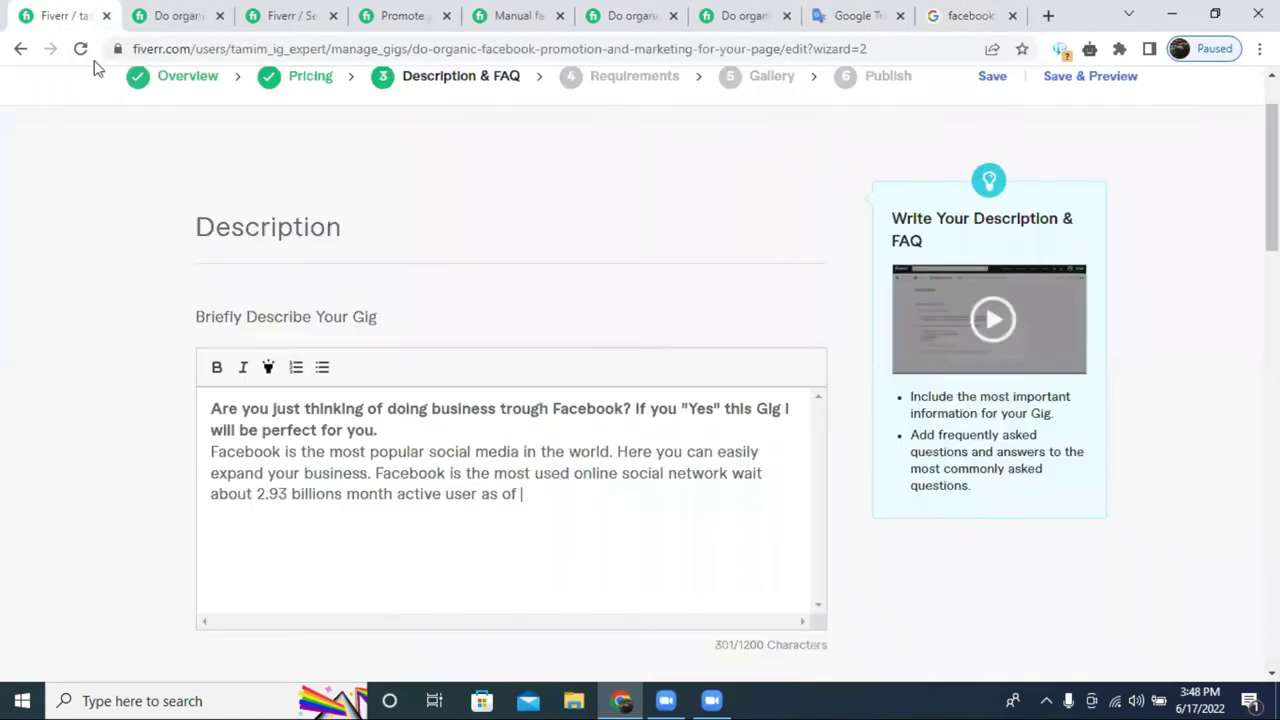
left_click(583, 523)
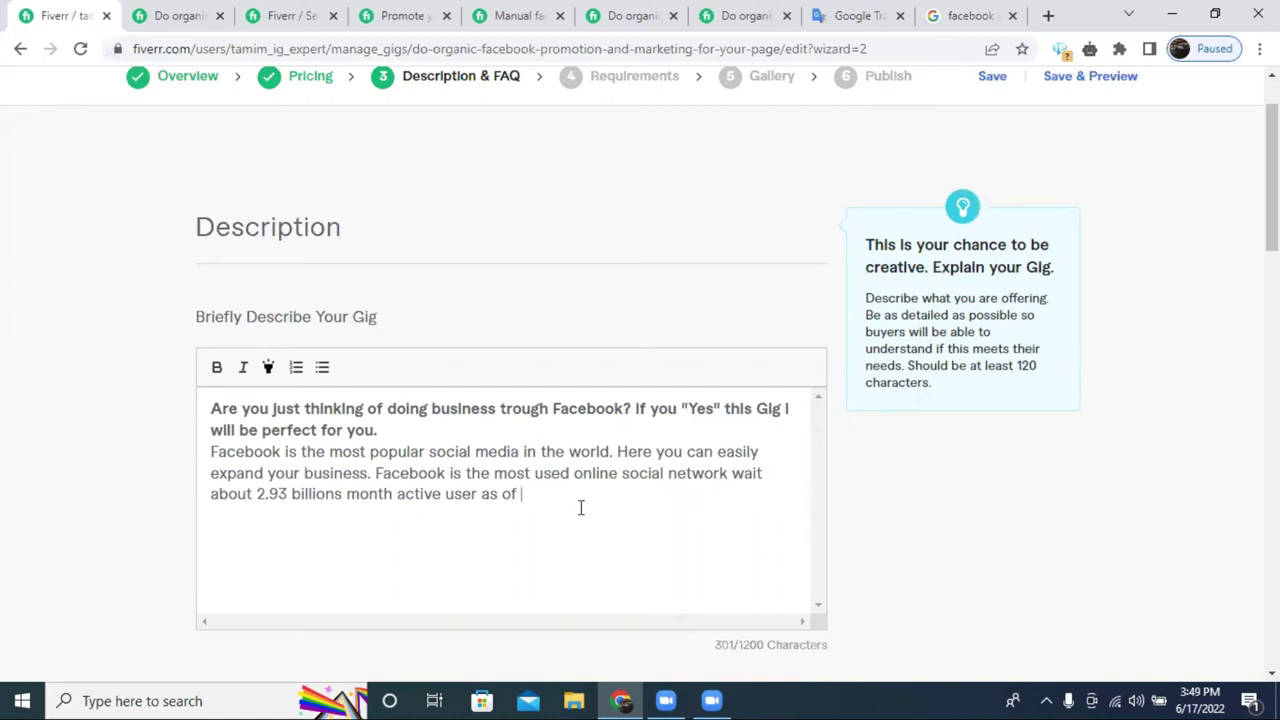
Finish the sentence with "2022." and start another reading "So your product or business will be able".
type("2022. So your ")
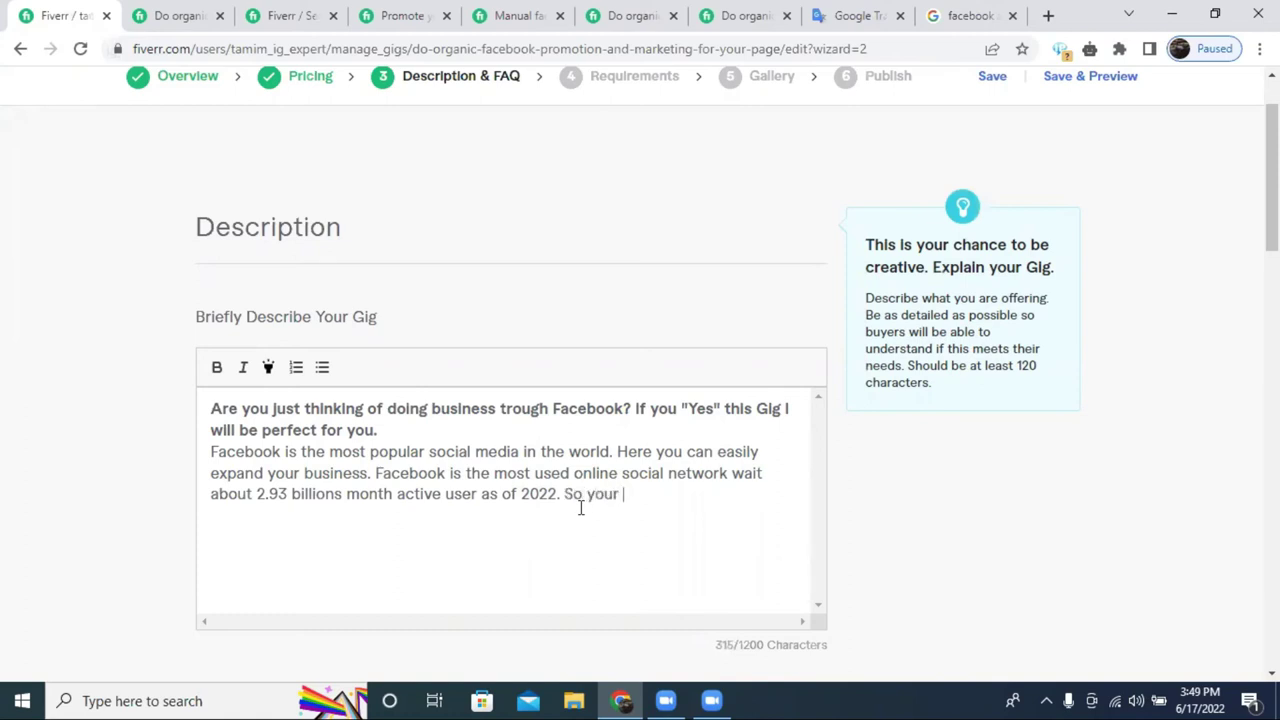
type("product or bui")
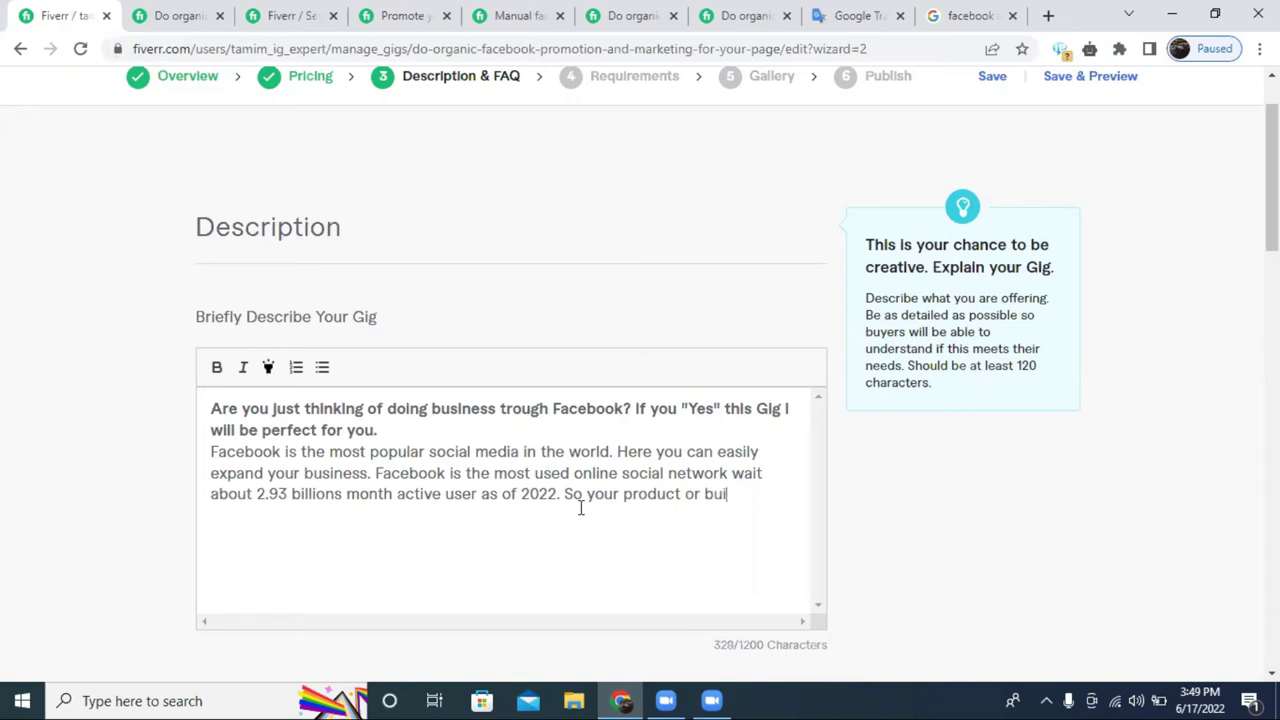
type("ness")
right_click(749, 497)
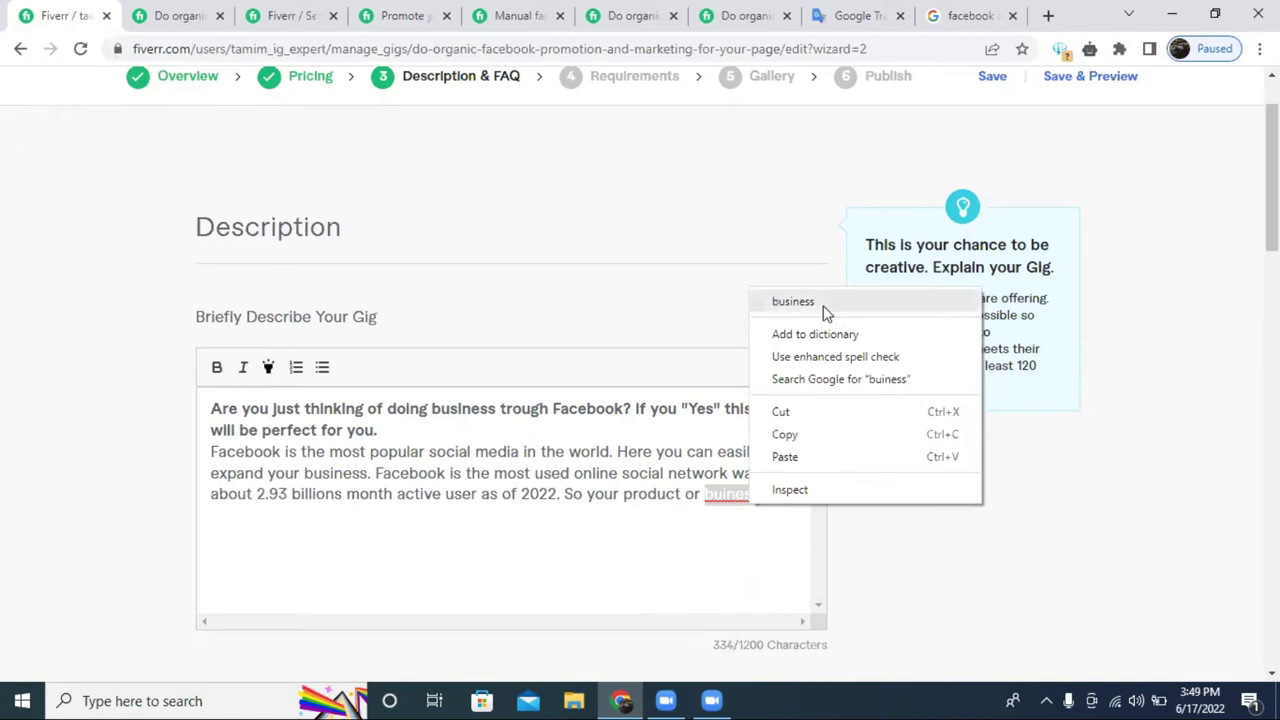
left_click(823, 304)
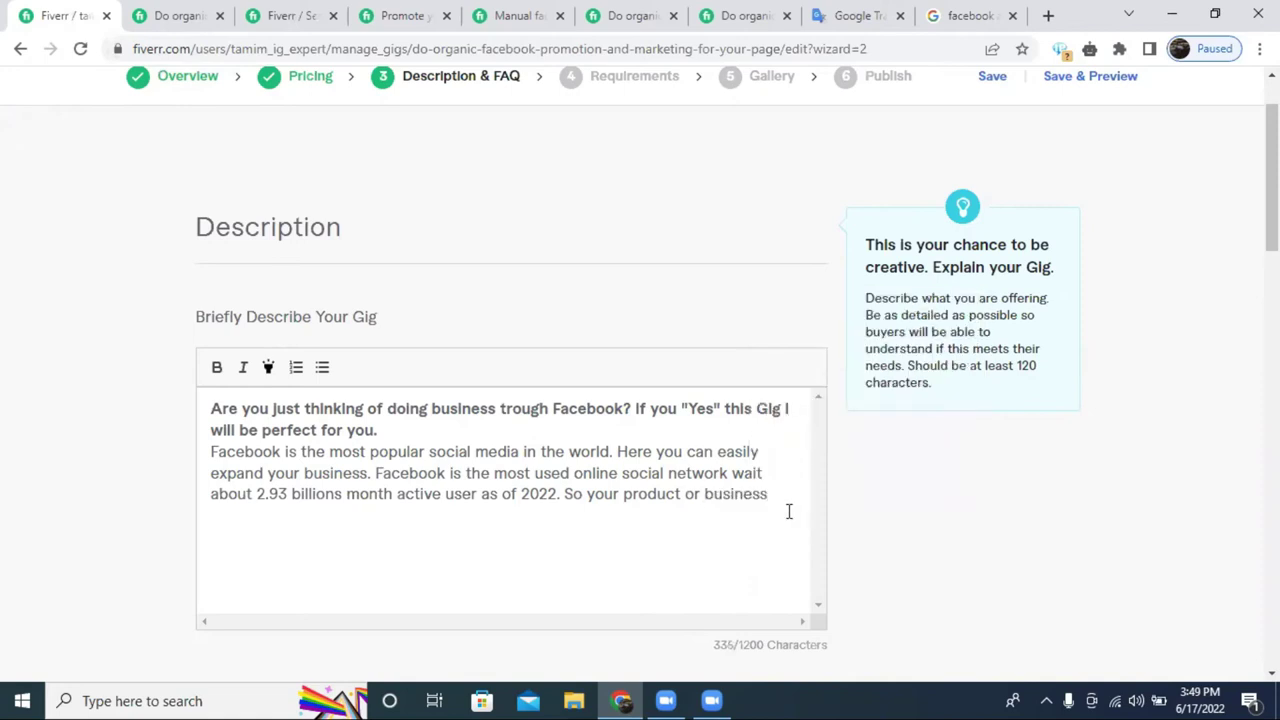
type("will be able")
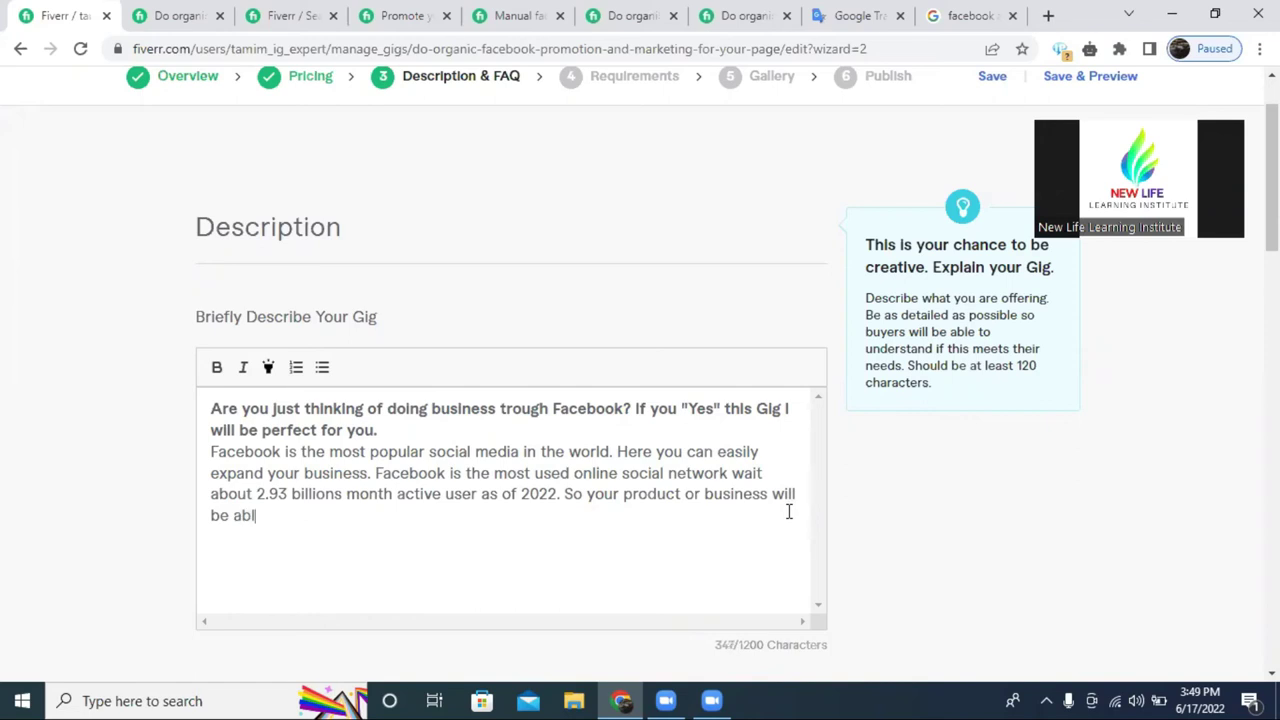
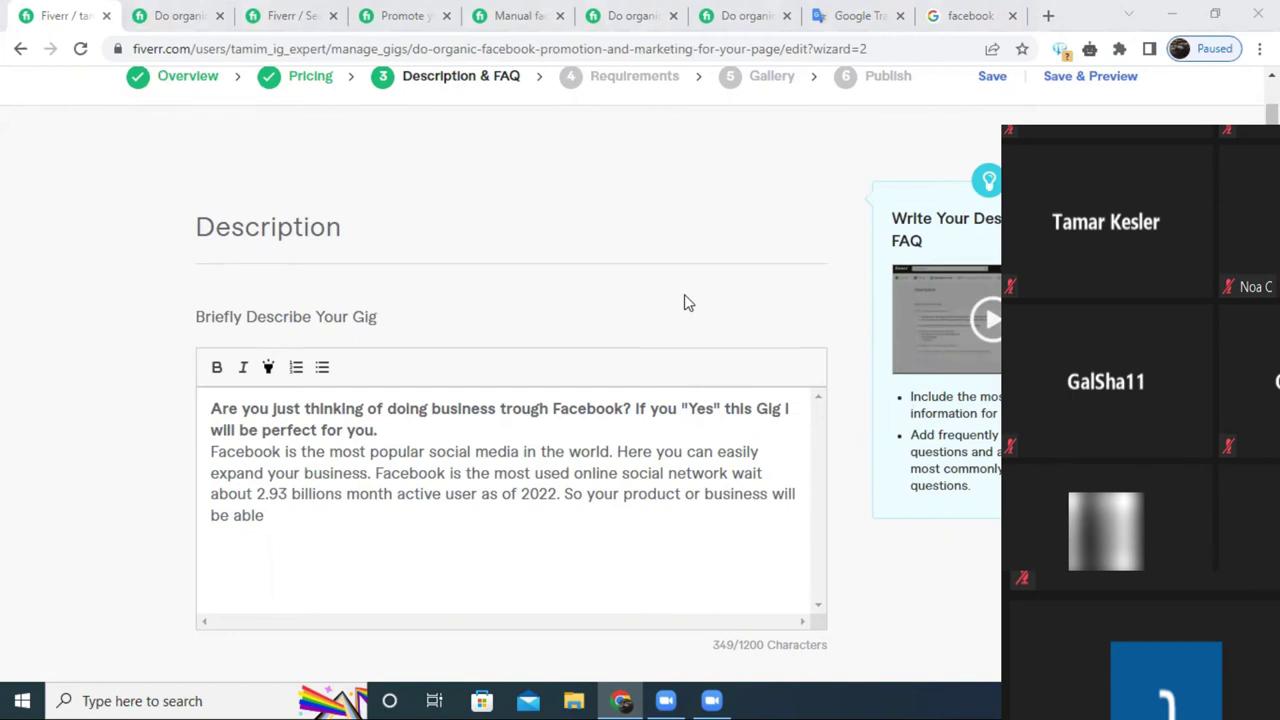
Remove the extra spaces after "able" and continue the sentence with "to reach millions".
left_click(376, 524)
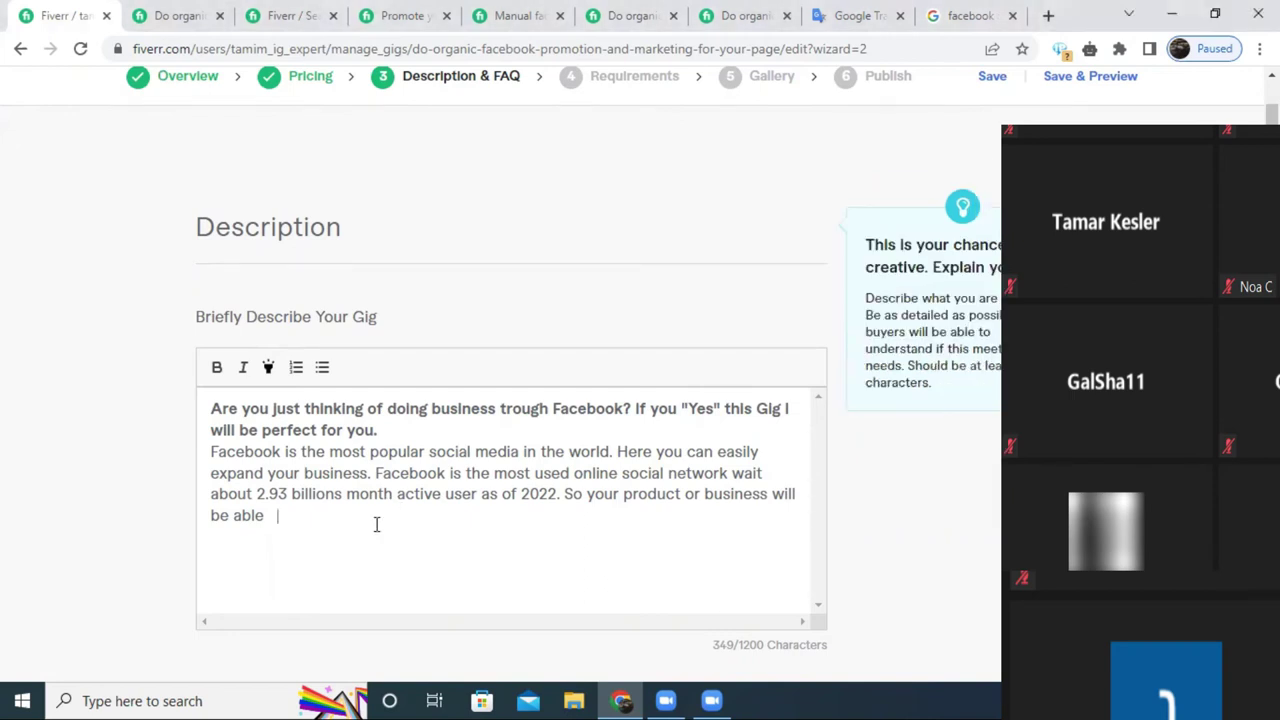
key("BackSpace")
key("BackSpace")
type("t")
type("o ")
type("re")
type("ac")
type("h ")
type("m")
type("illi")
type("ons")
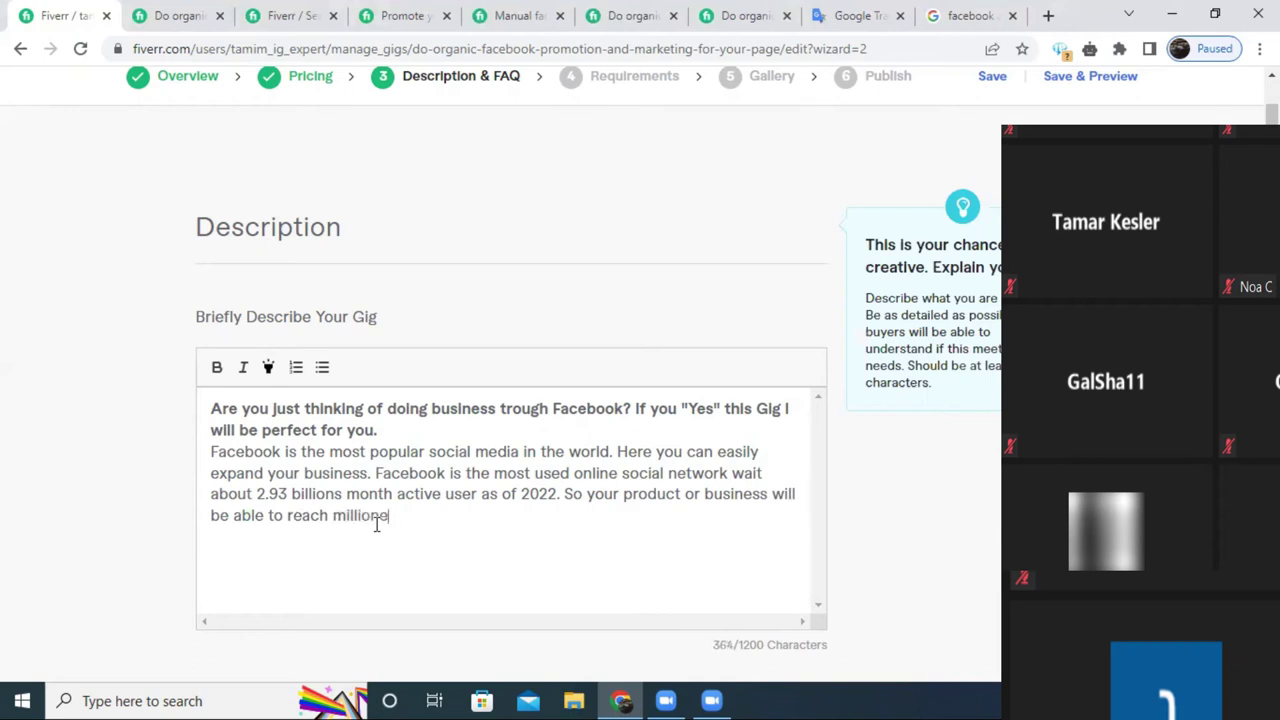
Correct the misspelled last word of the description to "millions" using the spelling suggestion.
scroll(369, 551, "up", 1)
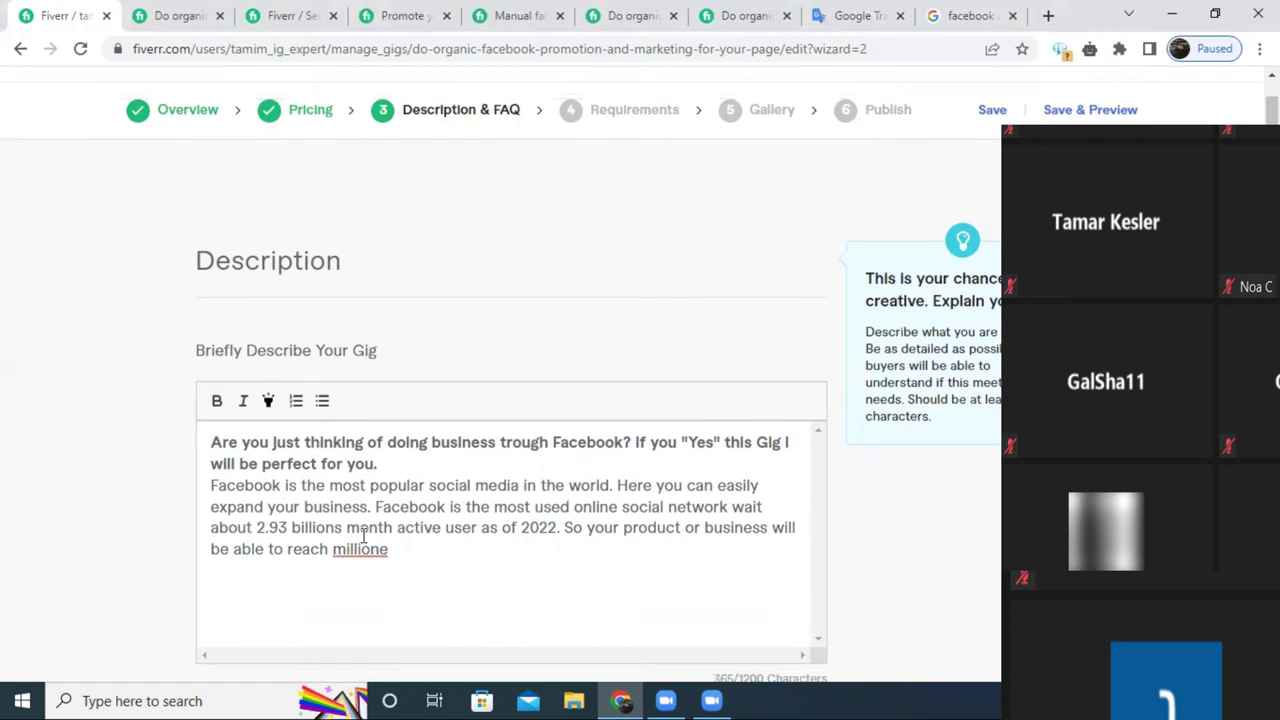
scroll(365, 535, "down", 1)
right_click(358, 520)
left_click(425, 296)
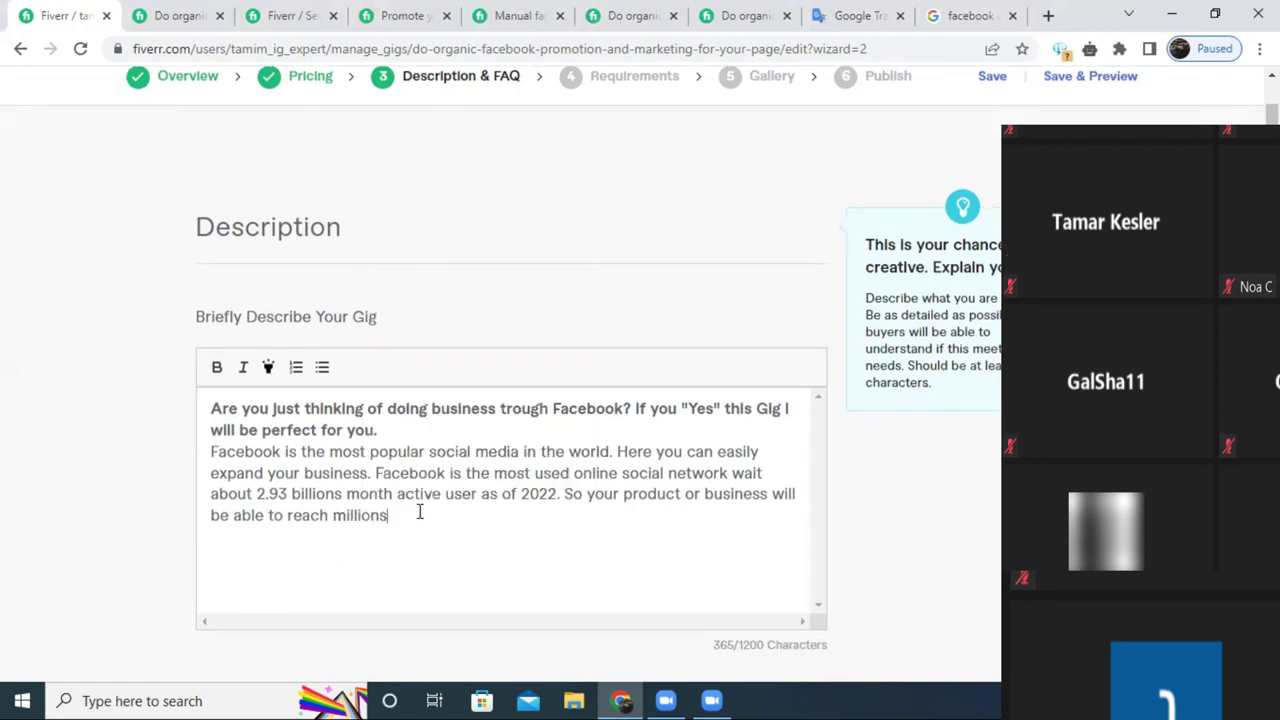
Continue the description's last sentence with "of secrets", fixing the misspelled word with the spelling suggestion.
type("of")
type(" so")
type("re")
type("t")
key("shift+F10")
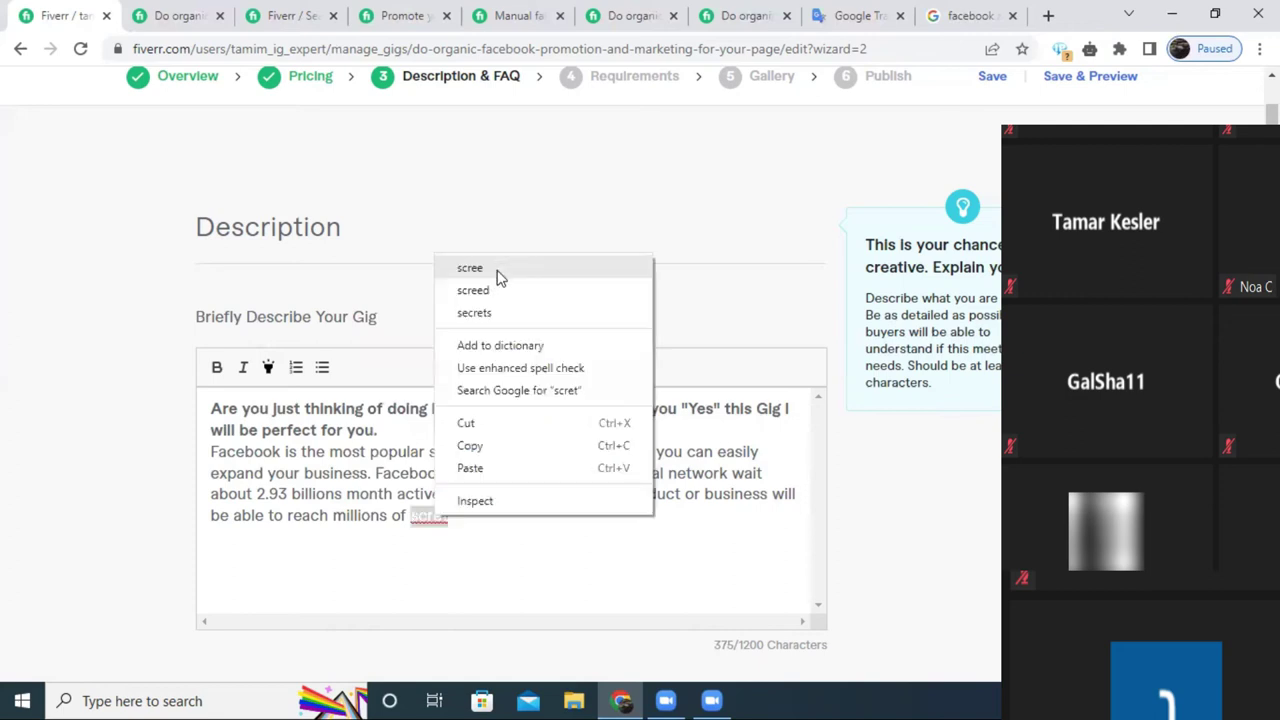
key("Down")
key("Down")
key("Down")
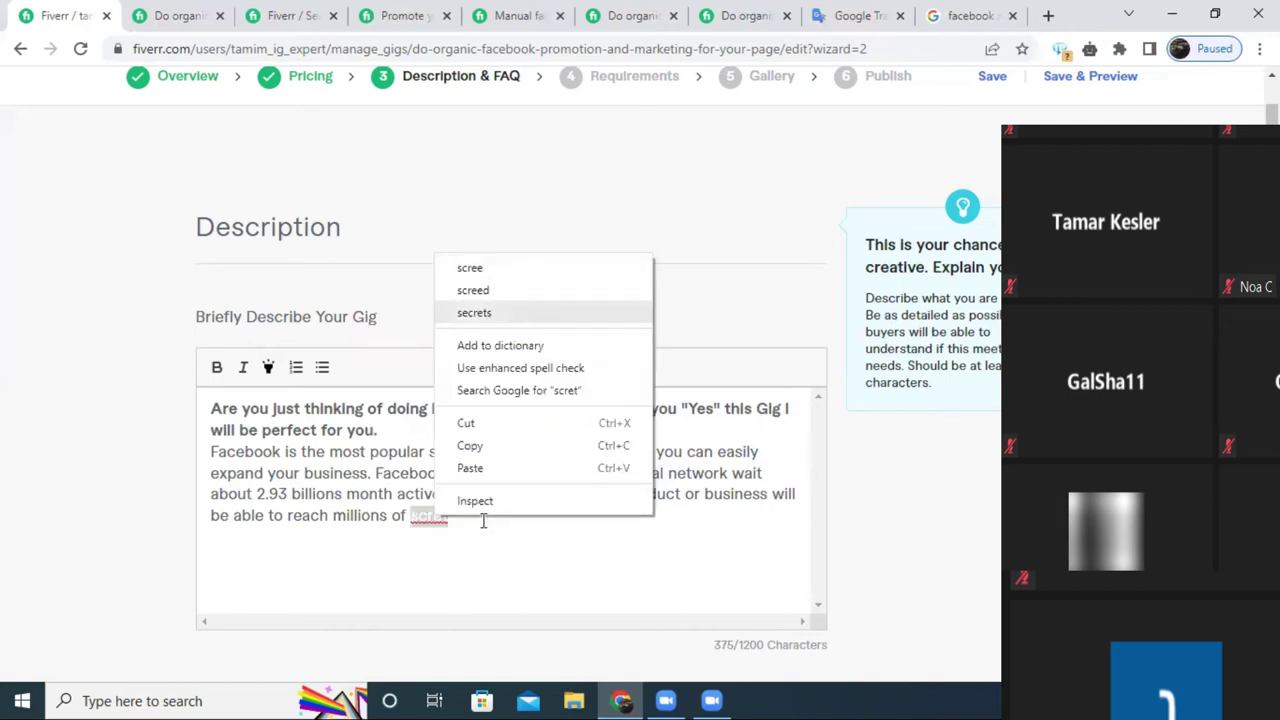
key("Return")
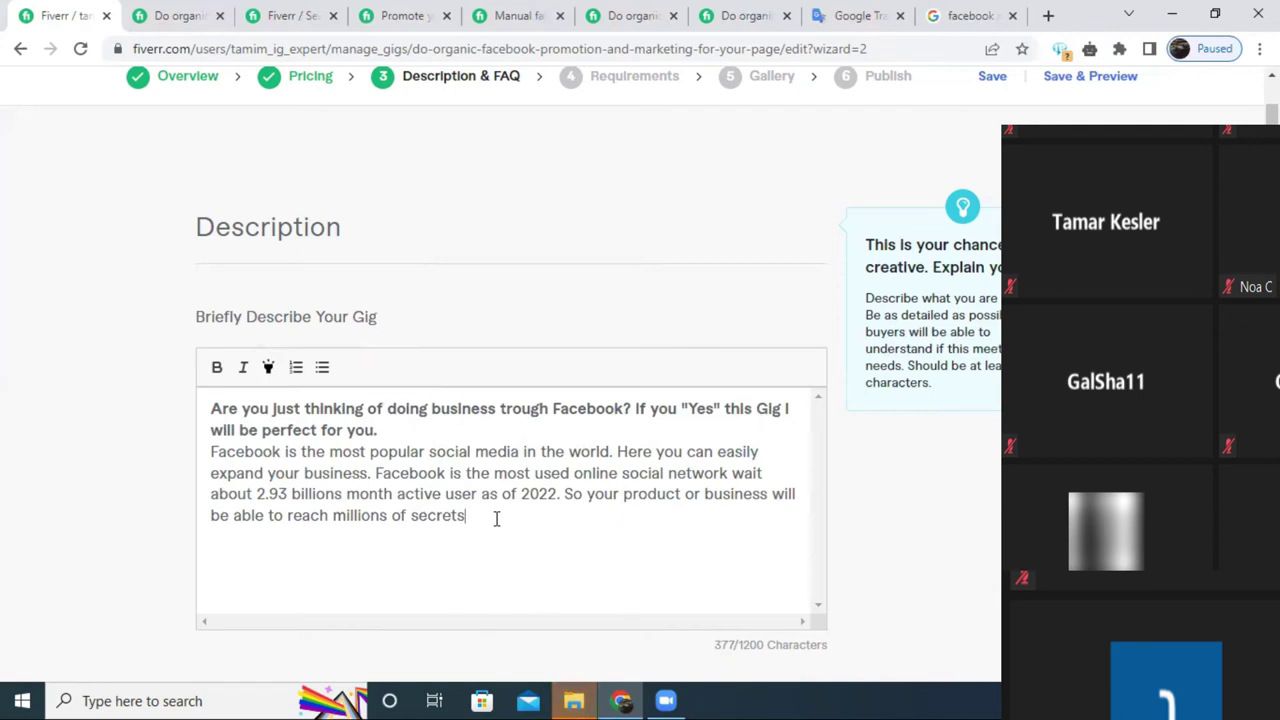
Replace the word "secrets" with "people very easily." to finish the sentence.
left_click_drag(497, 514, 413, 525)
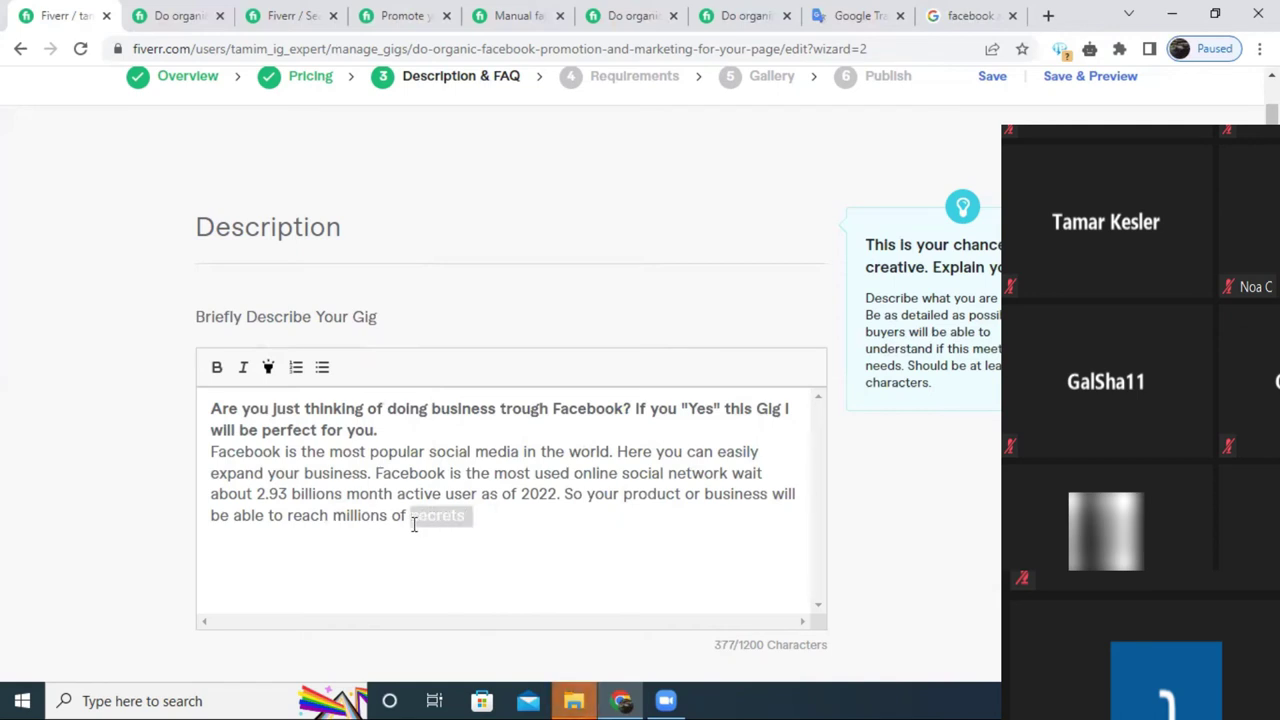
type("peo")
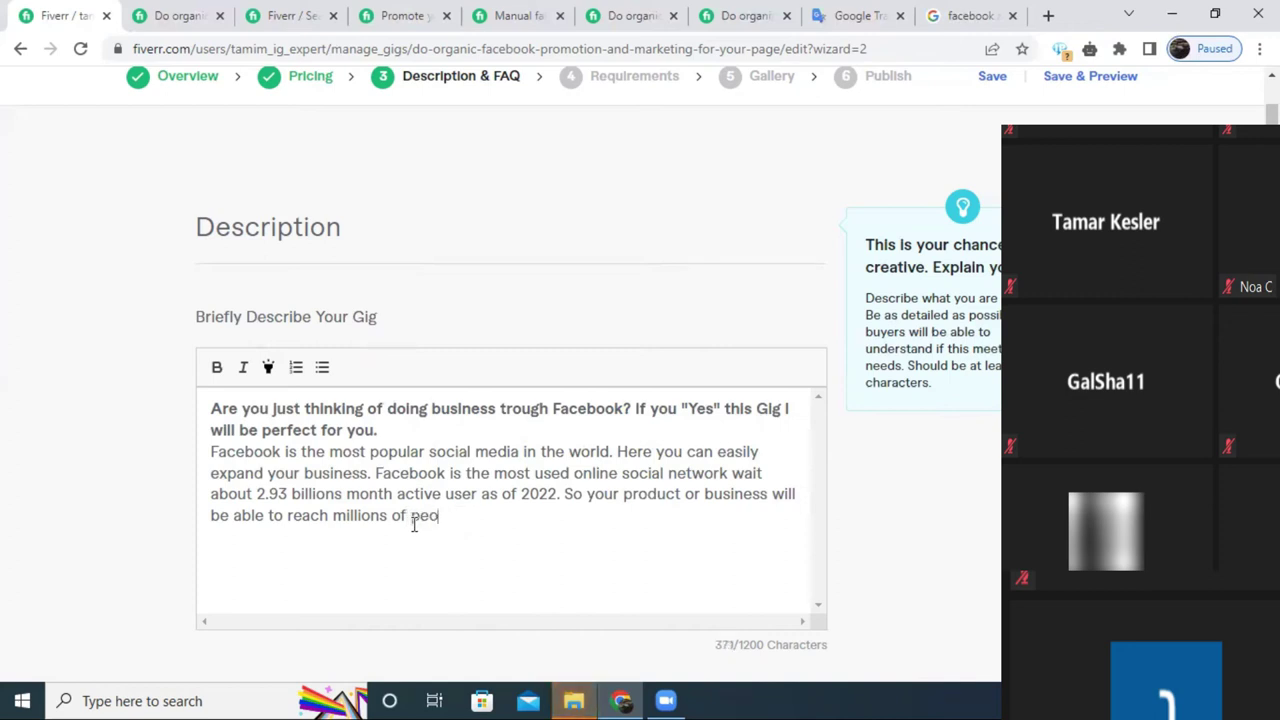
type("ple v")
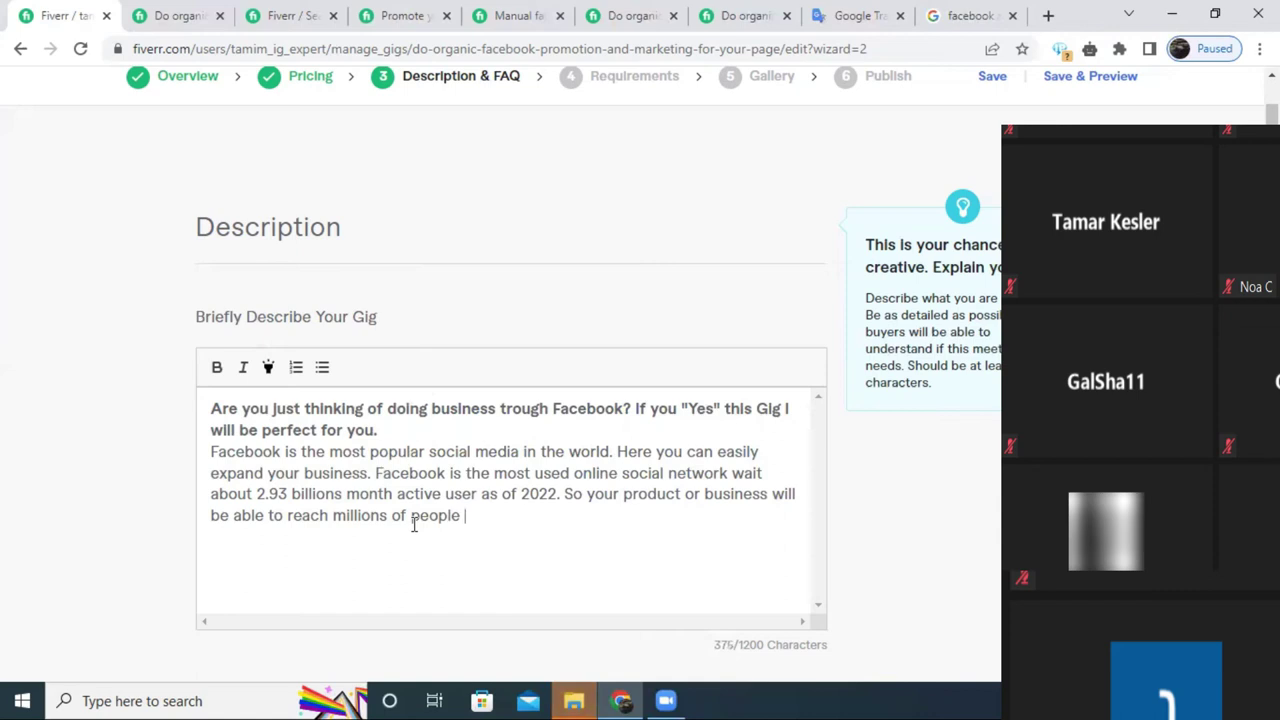
type("ery es")
key("BackSpace")
type("asily.")
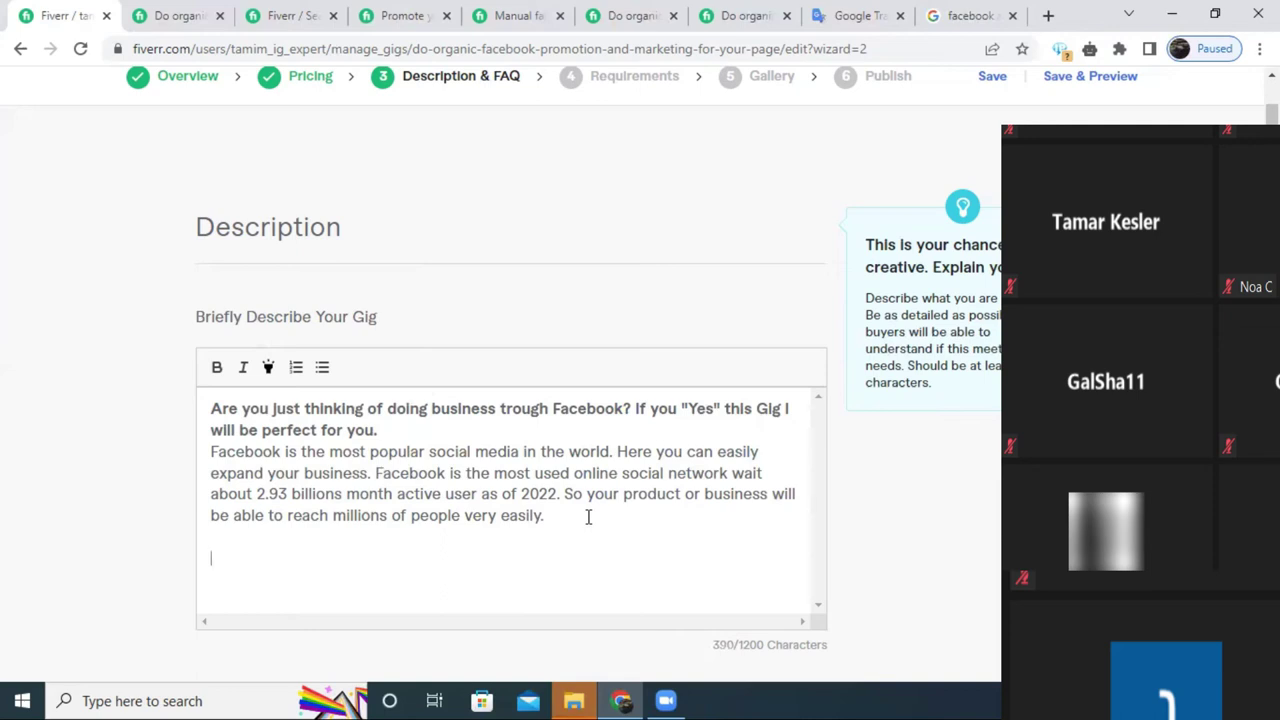
Begin a new paragraph, separated by a blank line, with "I am a social media Marketer".
type("I am a Soci")
key("BackSpace")
type("ai")
key("BackSpace")
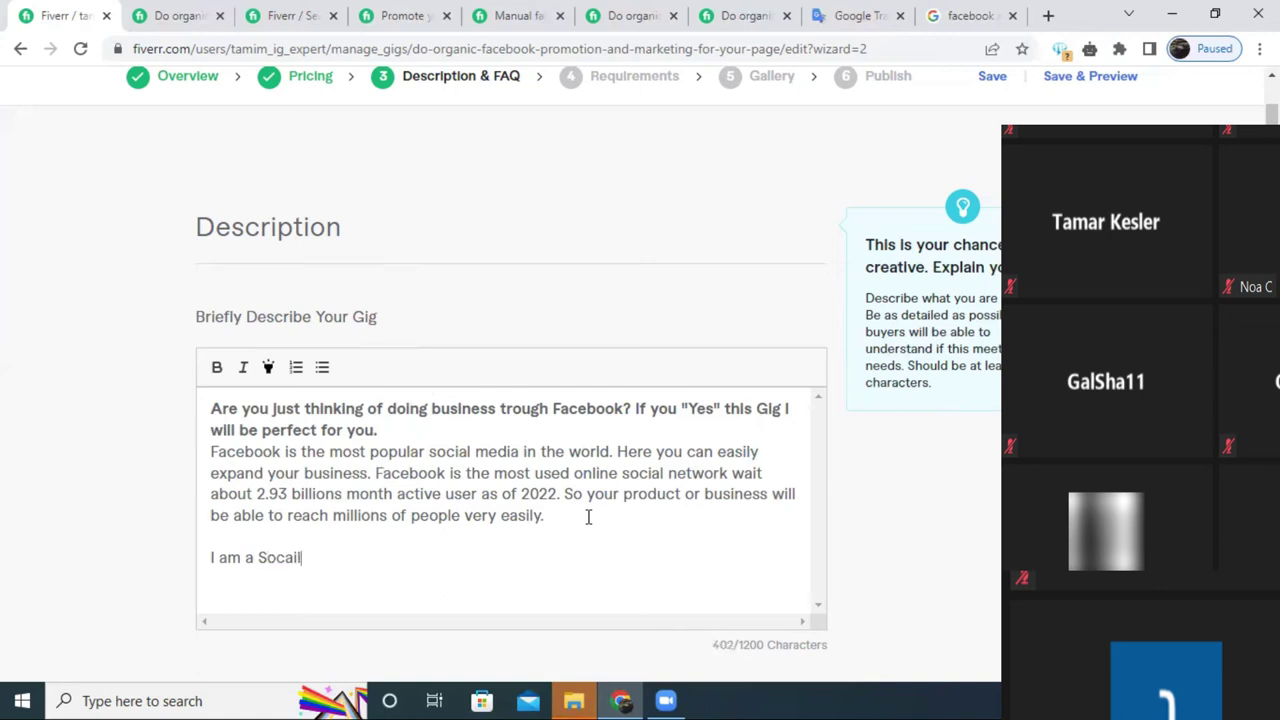
key("BackSpace")
key("BackSpace")
type("cail")
double_click(279, 558)
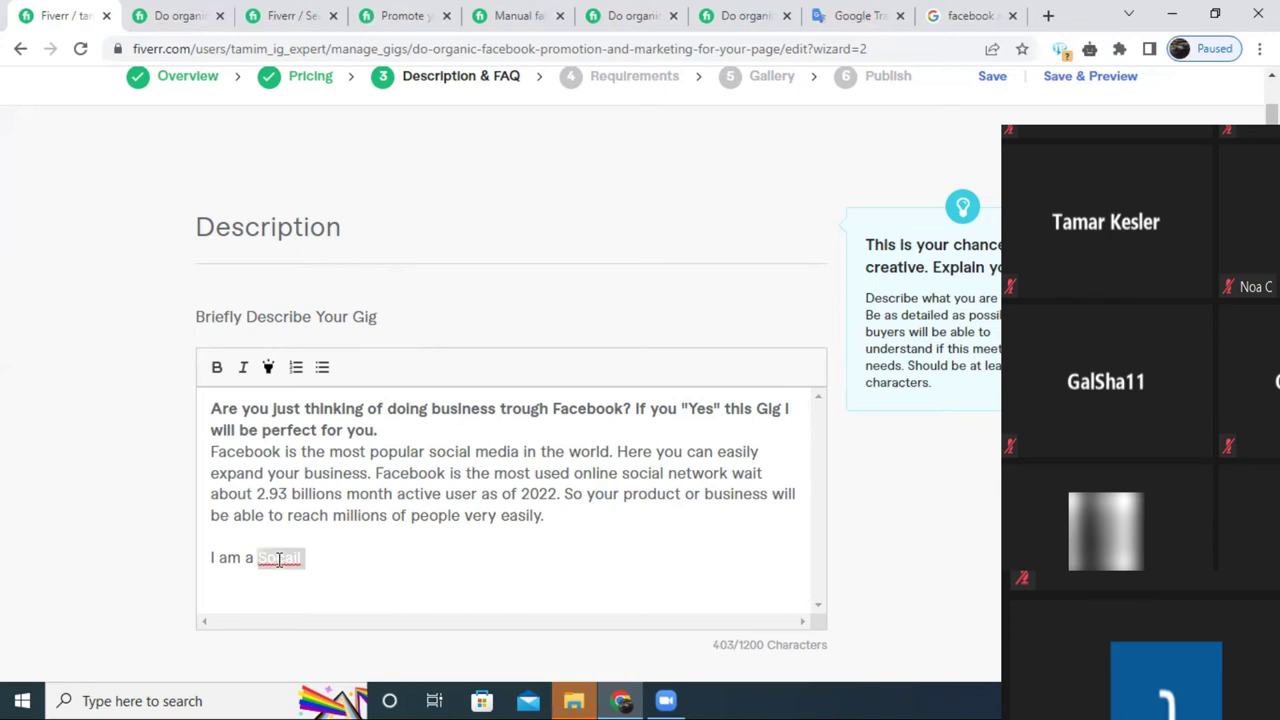
key("BackSpace")
type("social ")
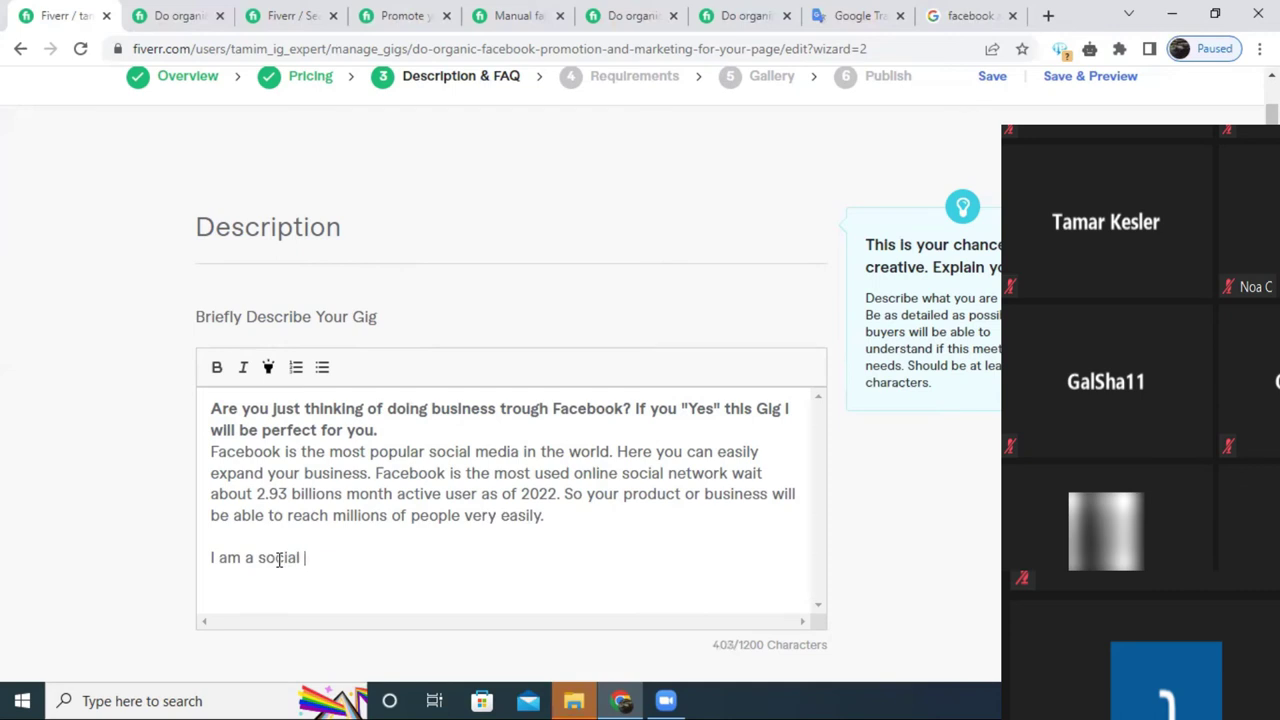
type("media Marketer")
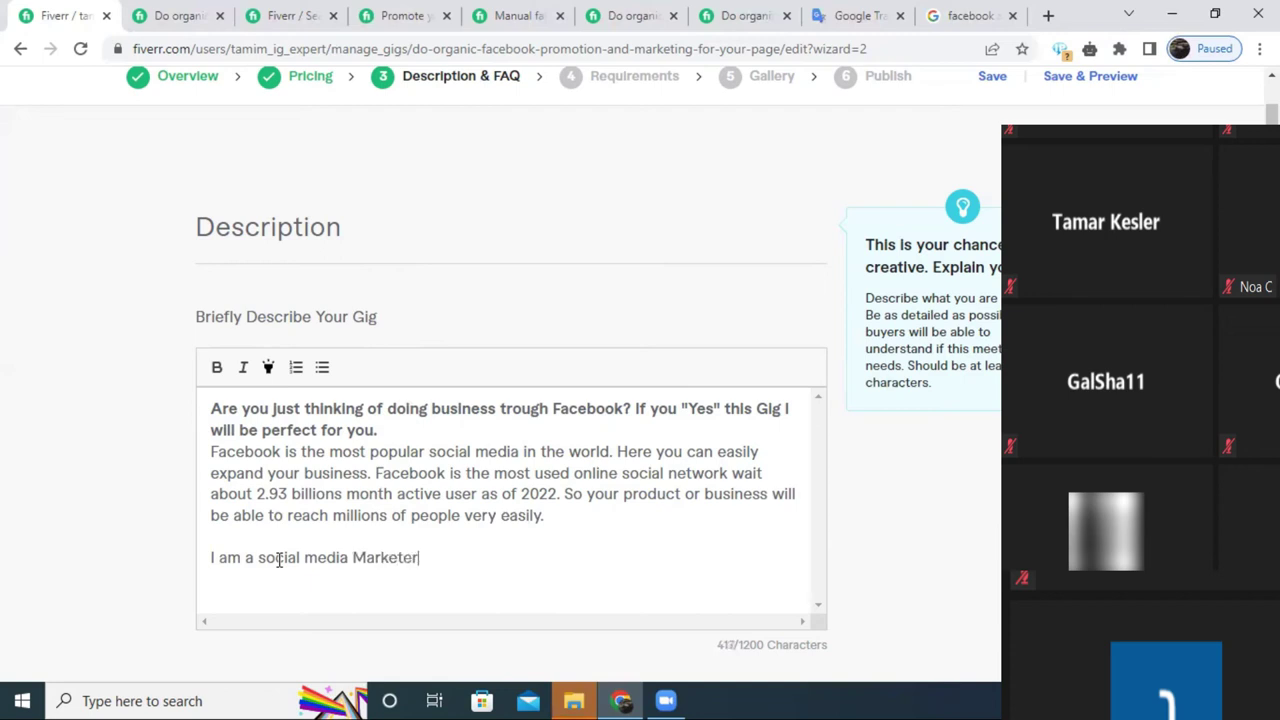
Continue the new paragraph with ", in particular", correcting the spelling of "particular" with the suggestion.
type(", in par")
type("ticuler")
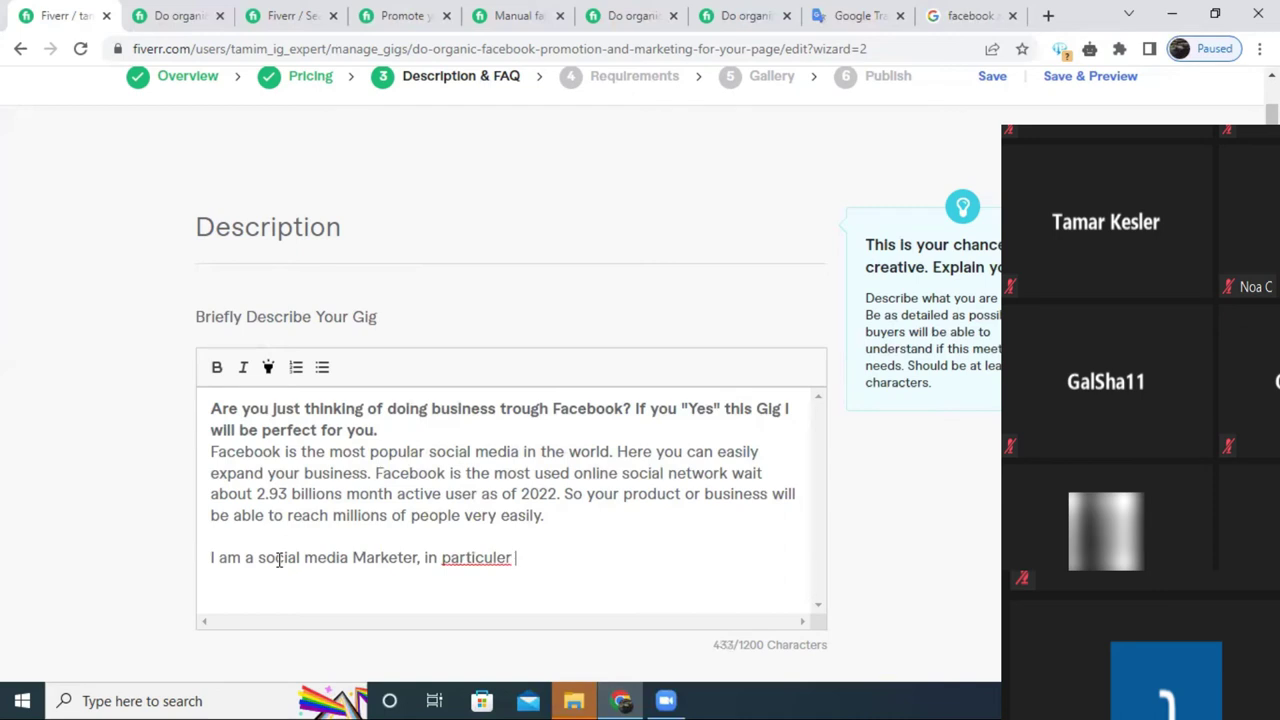
right_click(491, 557)
left_click(530, 352)
Extend the sentence with ", I prefect Facebook", separating the two words and applying the spelling suggestions "prefect" and "Facebook".
type(", I perf")
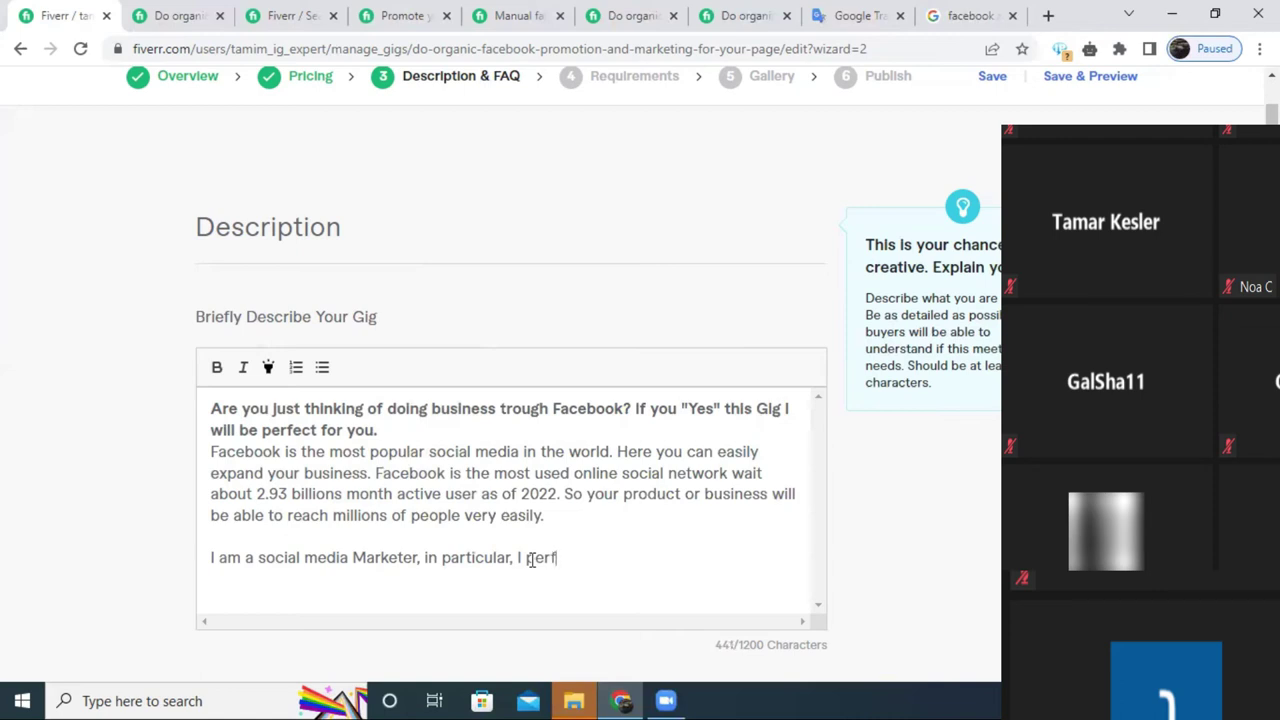
type("et")
right_click(530, 560)
left_click(582, 312)
type("cfacebook")
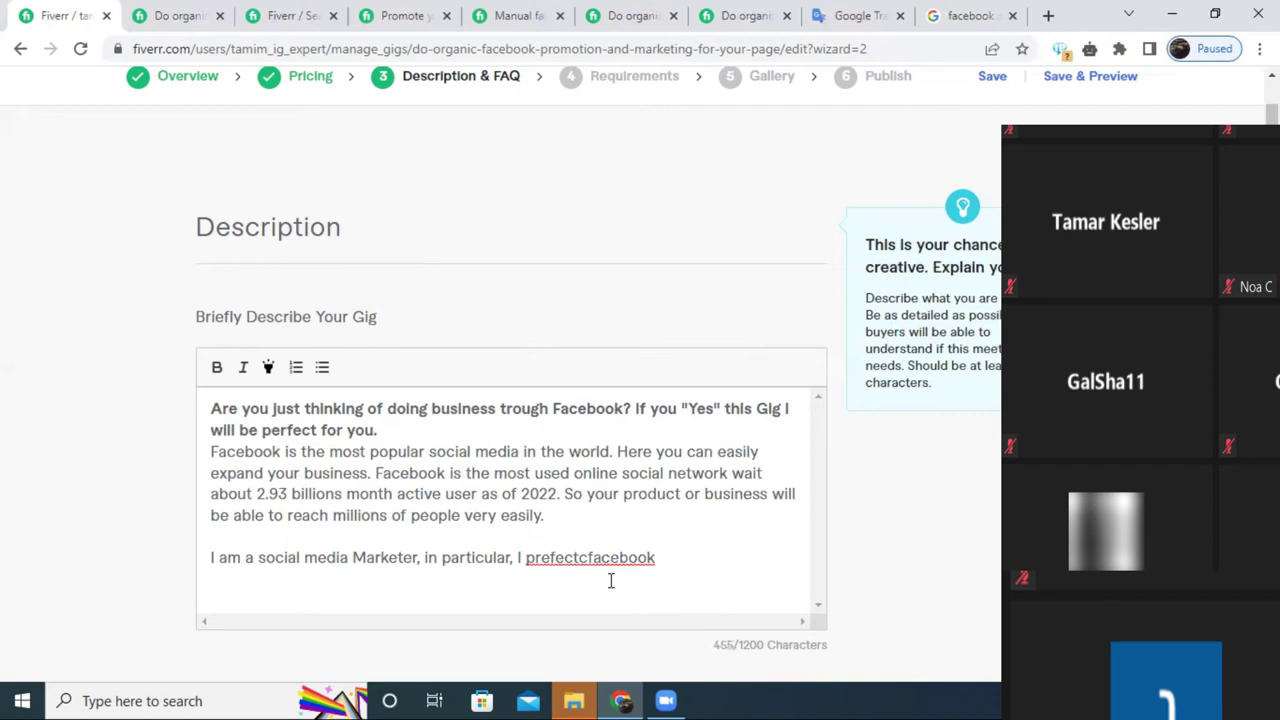
left_click(591, 557)
right_click(562, 557)
left_click(680, 310)
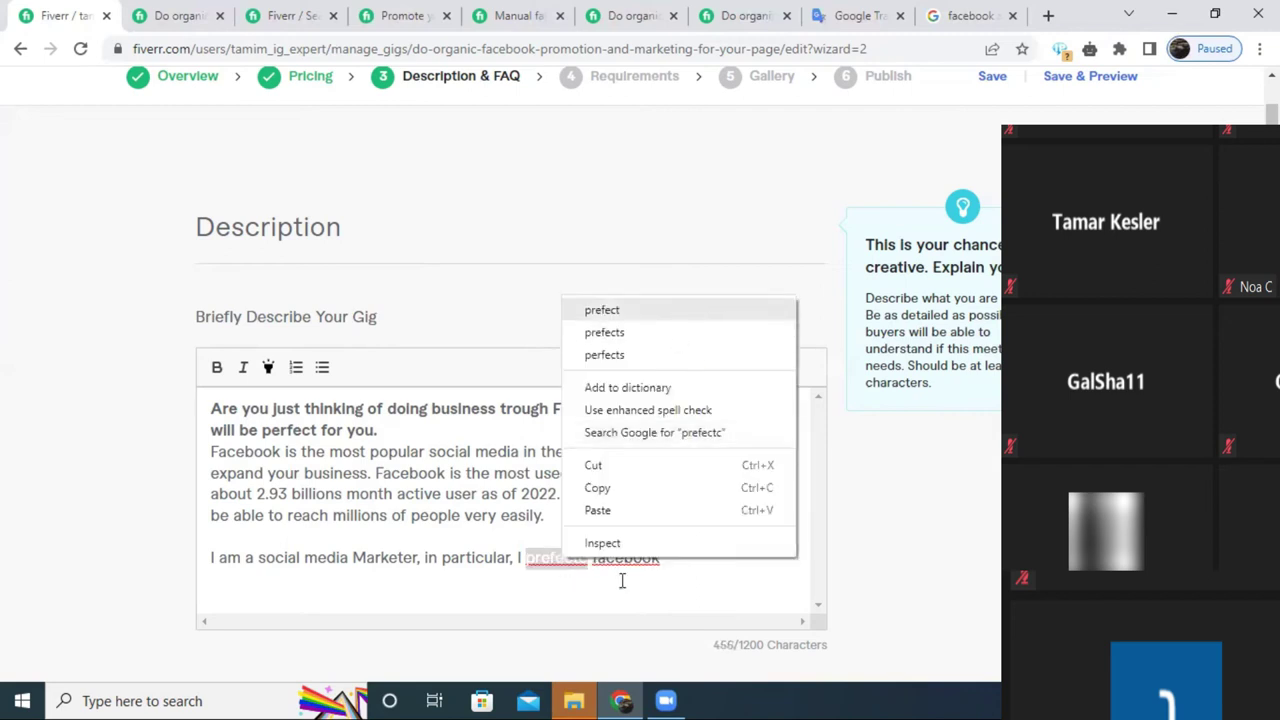
right_click(615, 557)
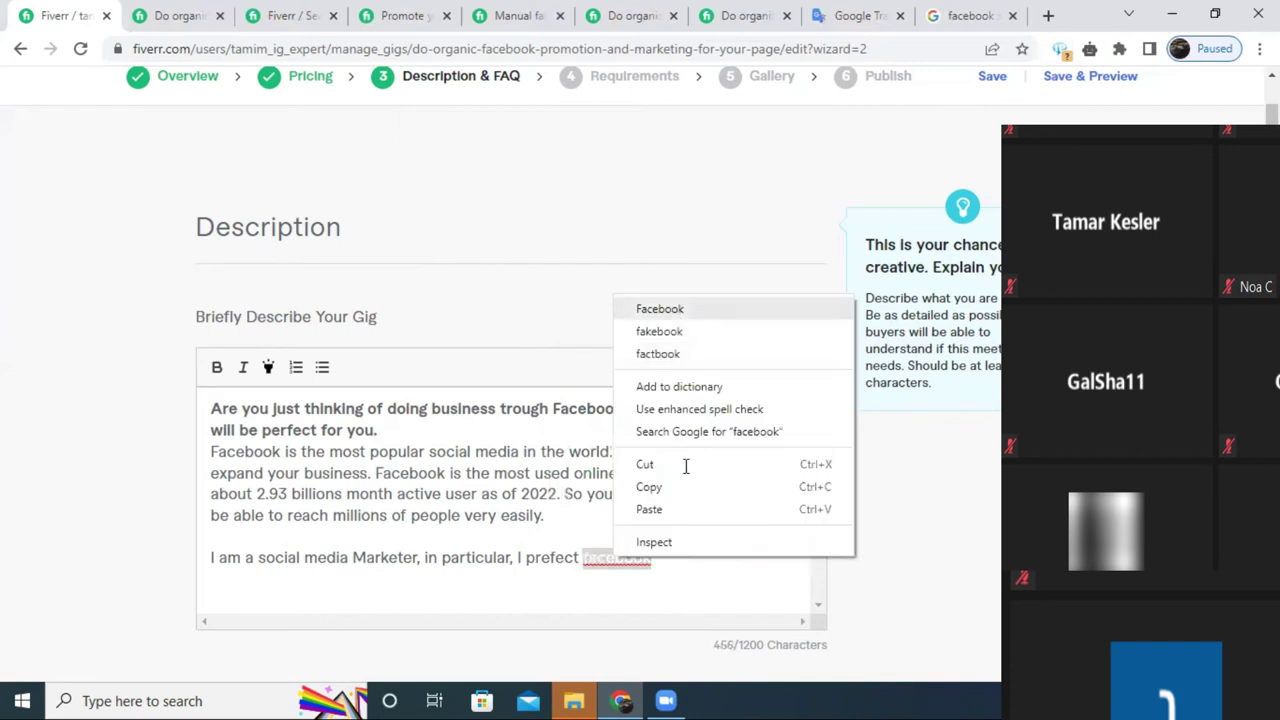
left_click(680, 318)
Complete the sentence with "marketing because.", correcting the misspelled last word.
type("marke")
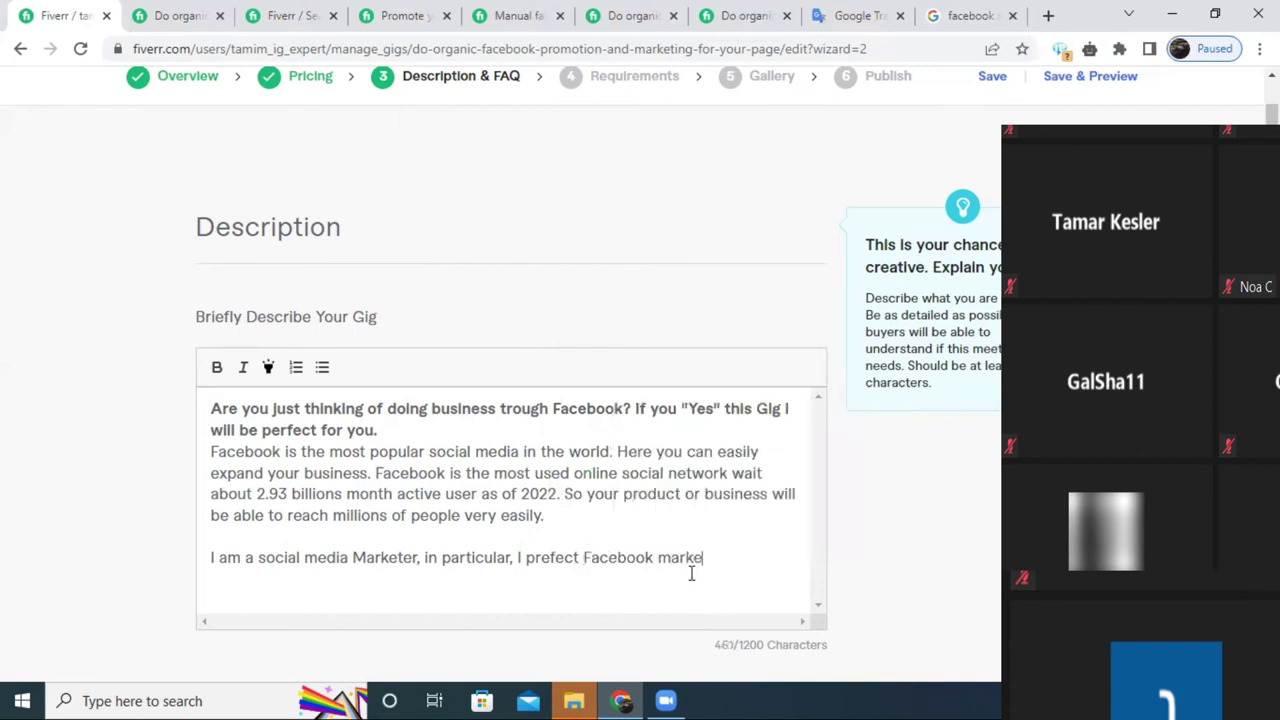
type("ting bacause")
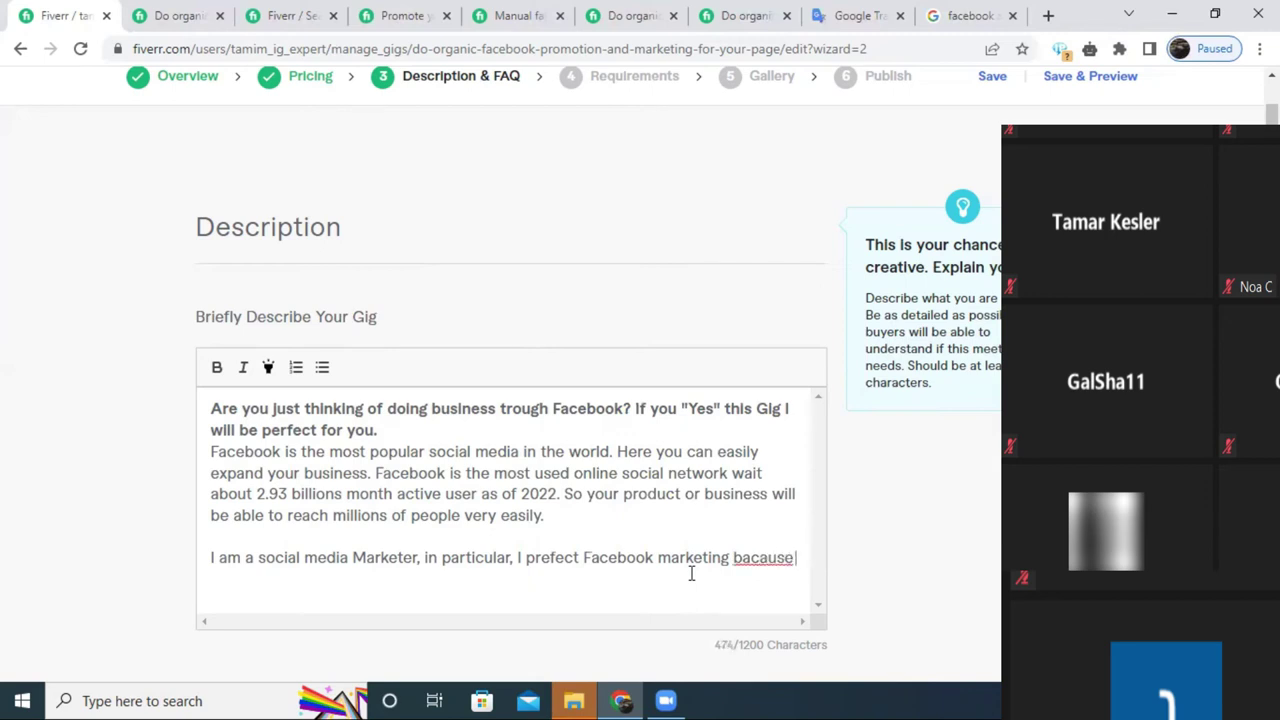
right_click(752, 557)
left_click(775, 352)
type("because. ")
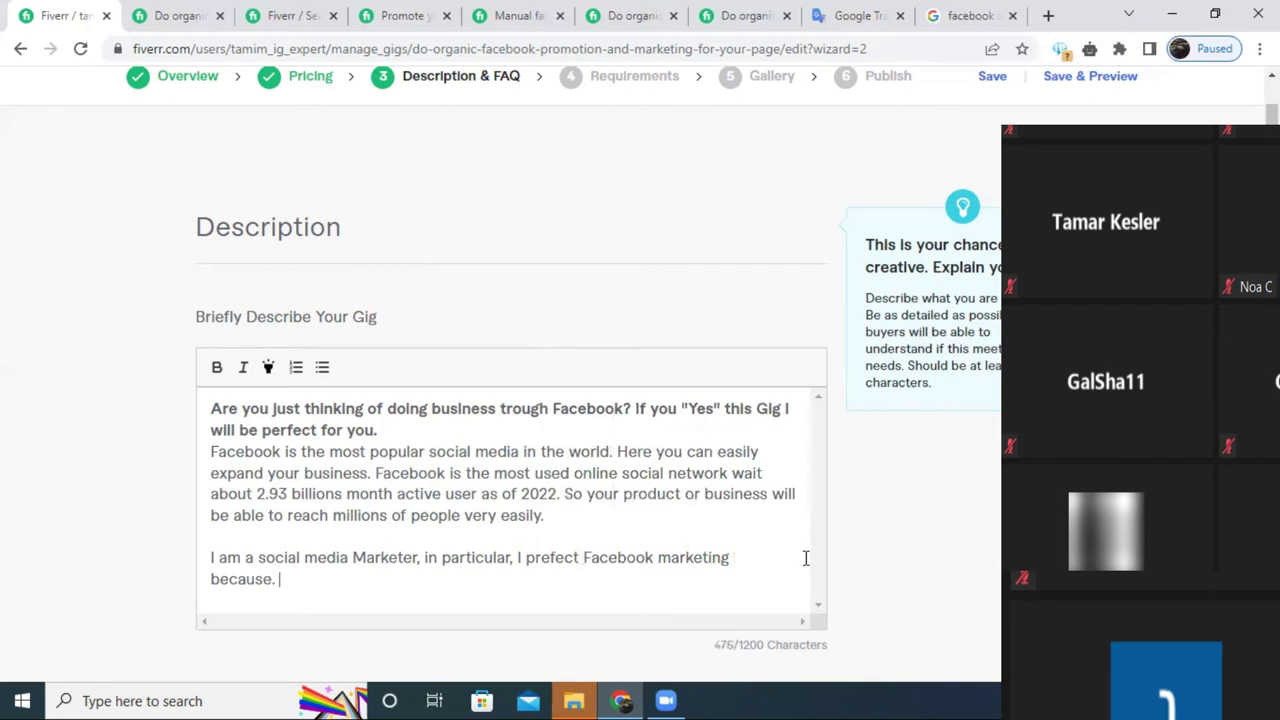
Start the next sentence with "I have 1+ years", inserting the plus sign directly after the number.
type("I have 1 years")
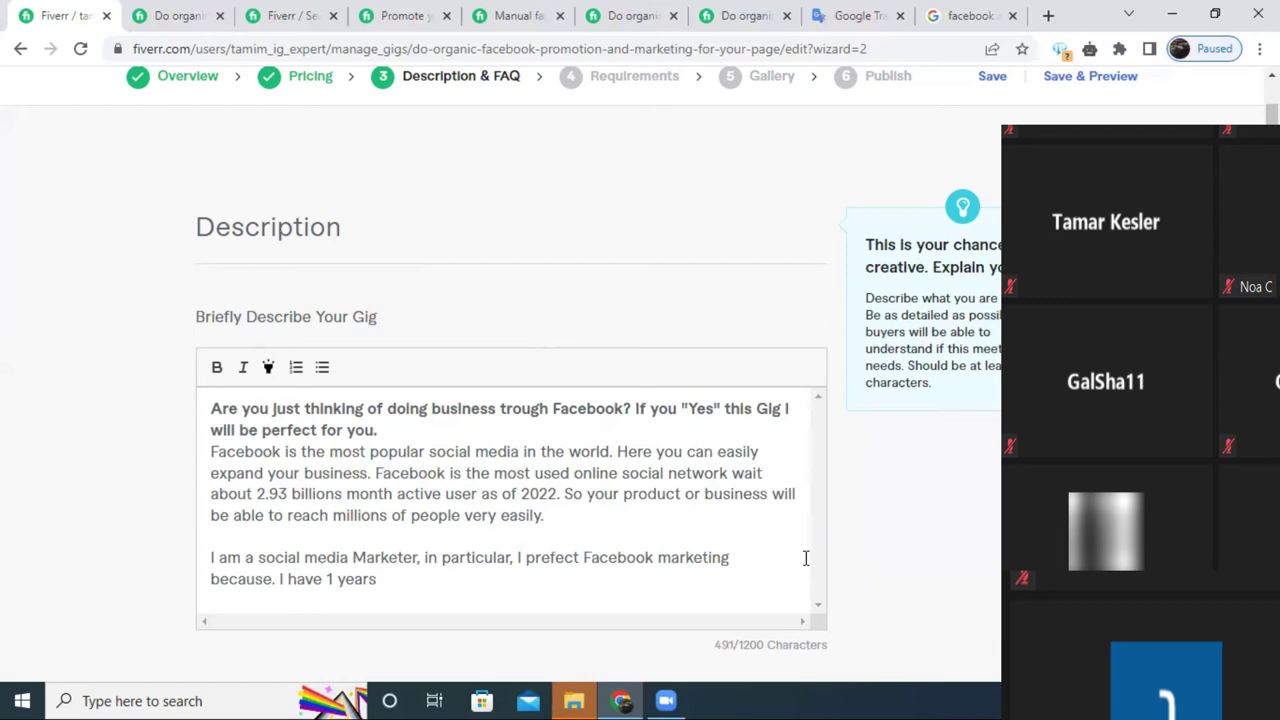
key("BackSpace")
type("+ years")
key("BackSpace")
key("BackSpace")
key("BackSpace")
key("BackSpace")
key("BackSpace")
key("BackSpace")
key("BackSpace")
key("BackSpace")
left_click(337, 578)
type("+")
Add "of" after "years" and separate the two words with a space.
left_click(391, 580)
key("BackSpace")
type("of")
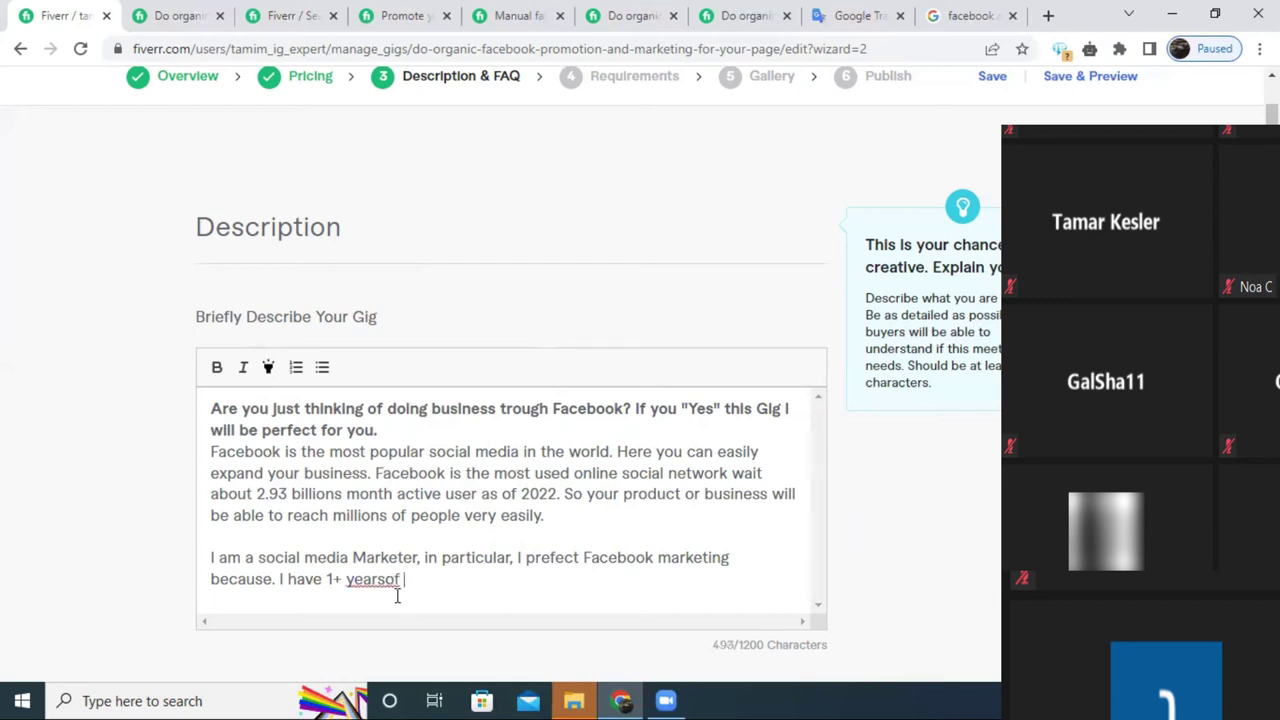
key("Left")
key("Left")
key("Left")
left_click(418, 580)
Continue the sentence with "experience here", separating the words and fixing "experience" with the spelling suggestion.
type("experi")
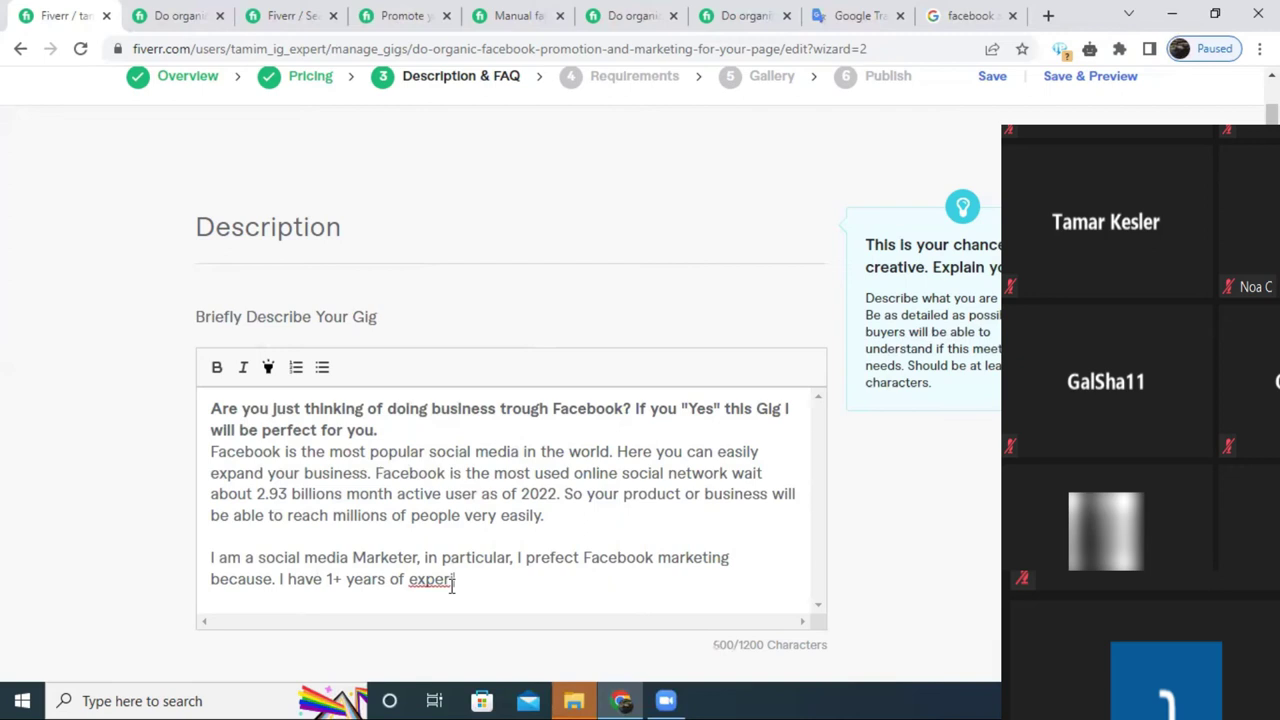
type("nce")
right_click(451, 588)
type("chere")
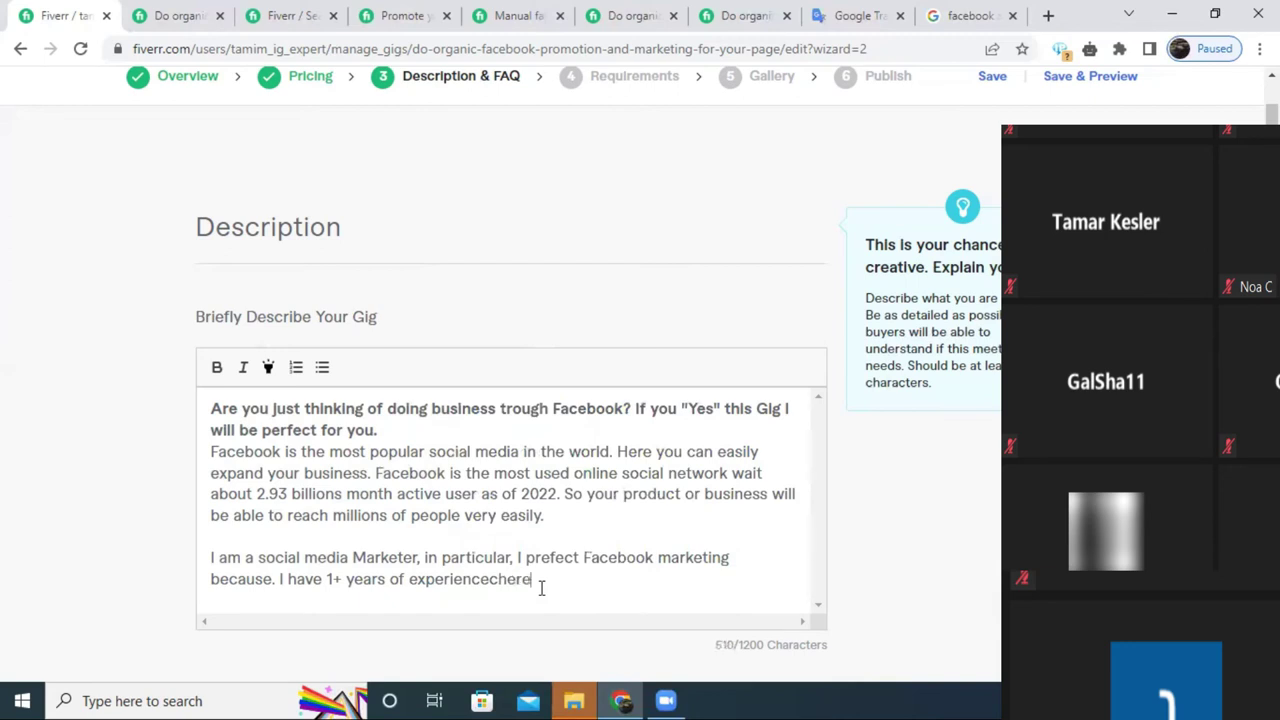
left_click(499, 580)
right_click(472, 582)
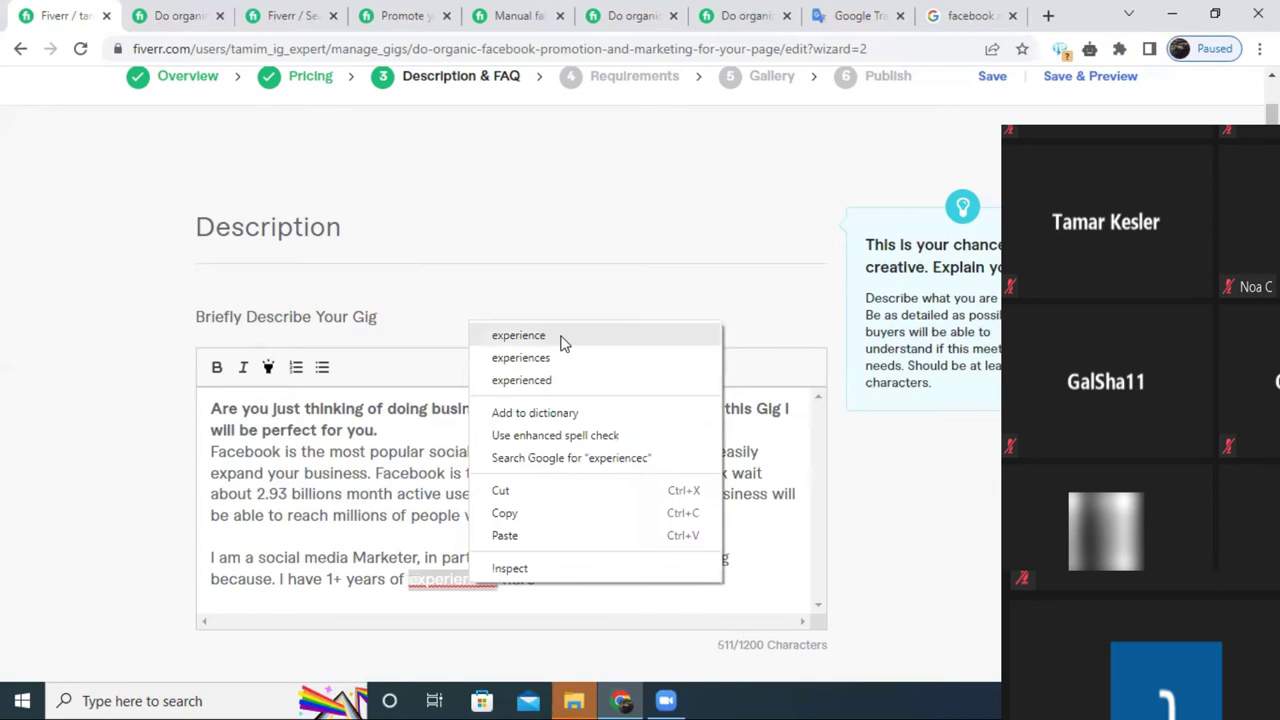
left_click(519, 336)
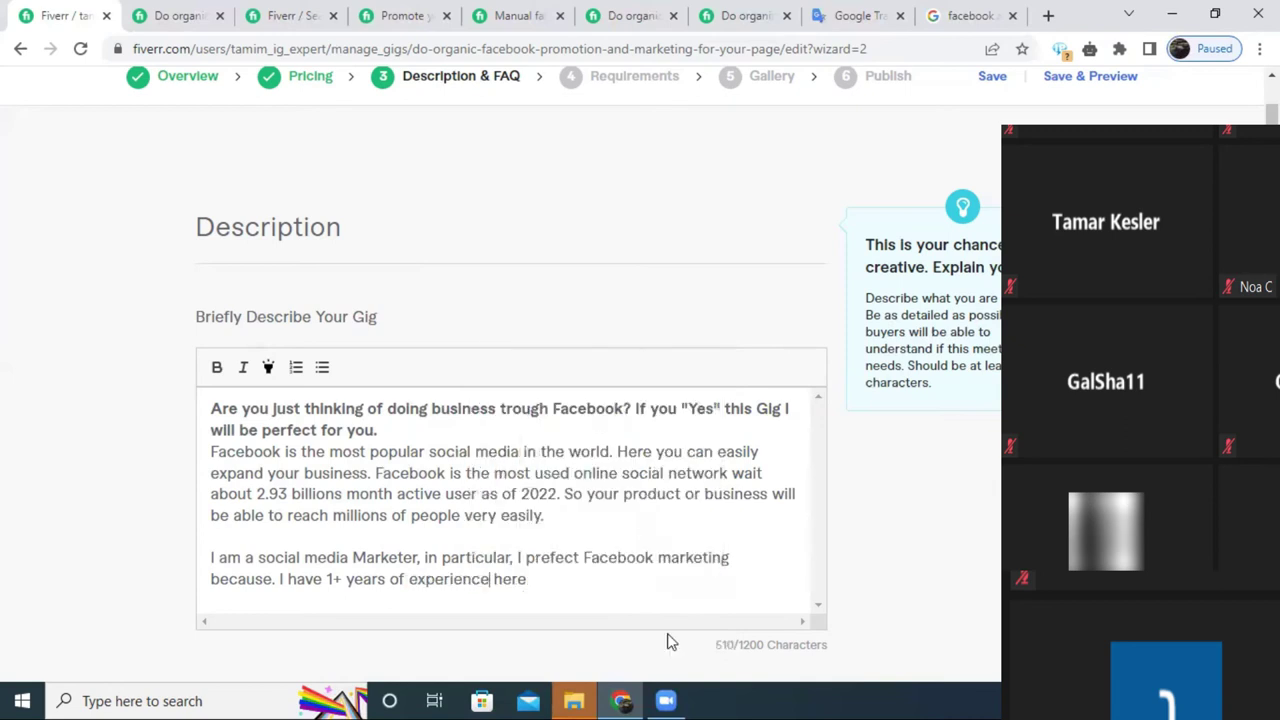
Extend the end of the sentence with "and know a lot of secret tips through".
left_click(531, 580)
type("and know ")
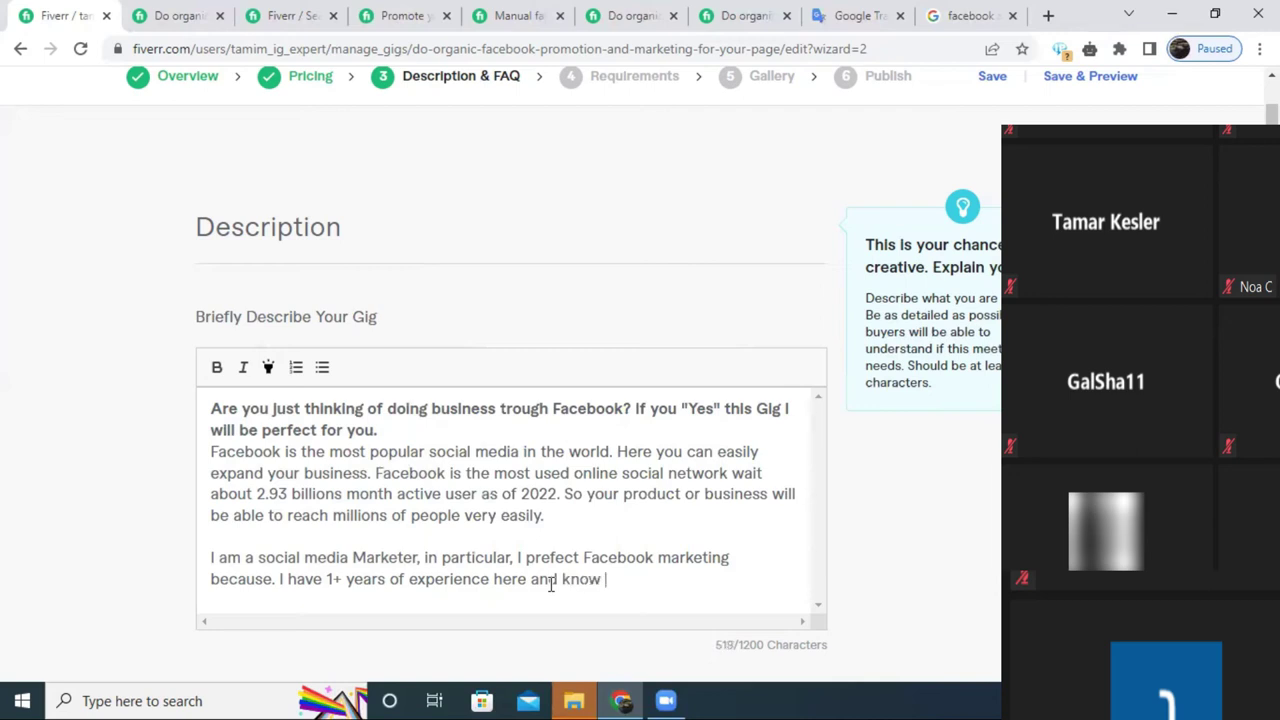
type("a lot of sc")
key("BackSpace")
type("ecret ")
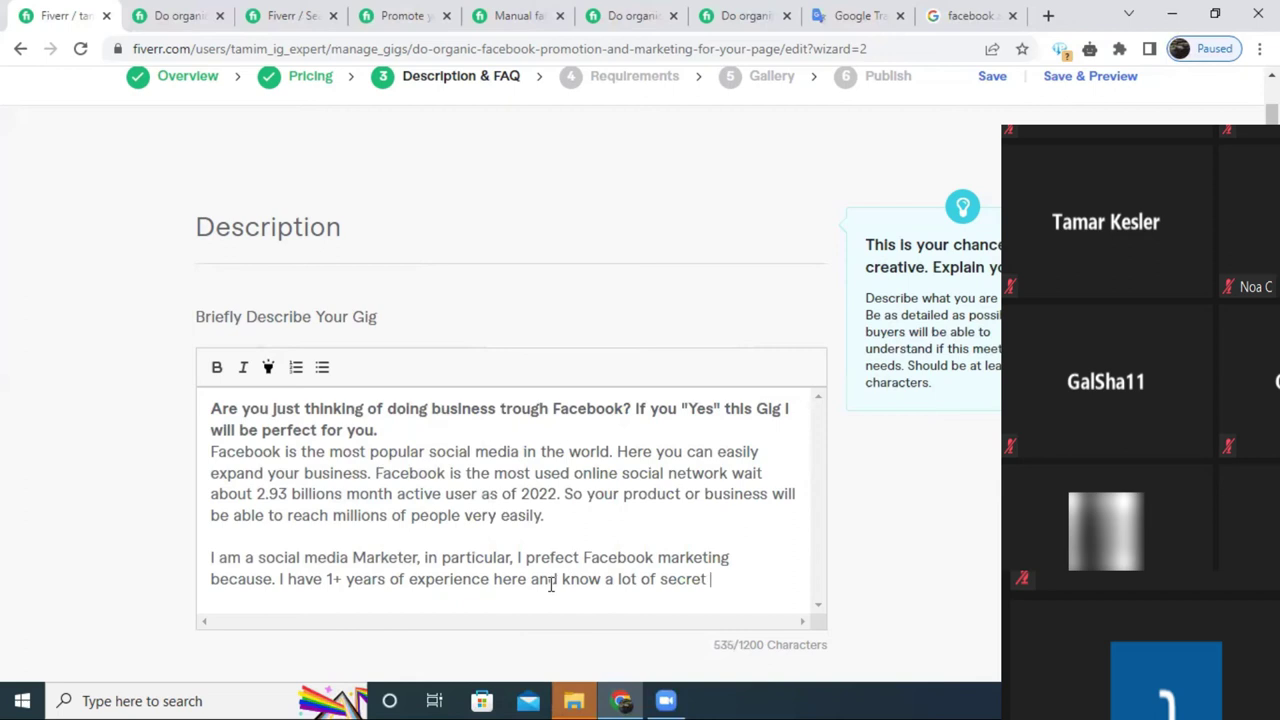
type("tip")
key("BackSpace")
type("s through ")
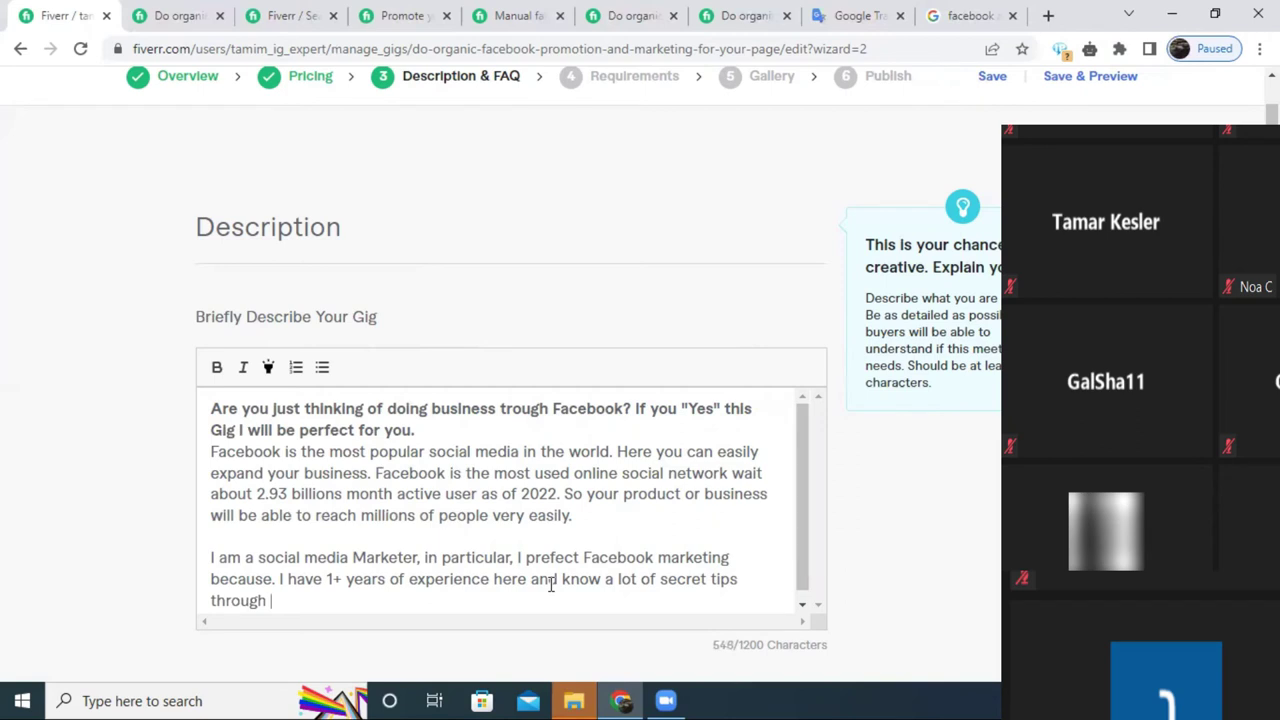
Finish the sentence with "which you can grow business.", correcting the misspelled "business" with the suggestion.
type("which ")
type("uou")
key("BackSpace")
key("BackSpace")
key("BackSpace")
key("BackSpace")
type("you can gr")
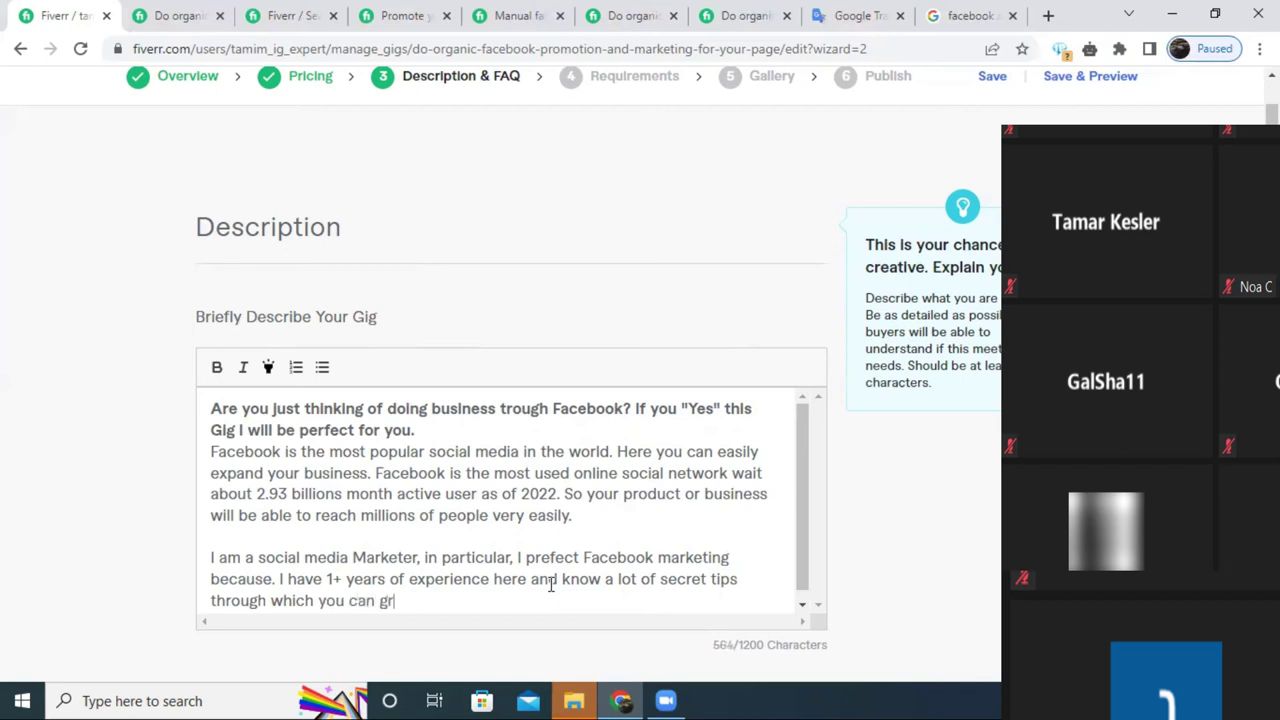
type("ow buiness")
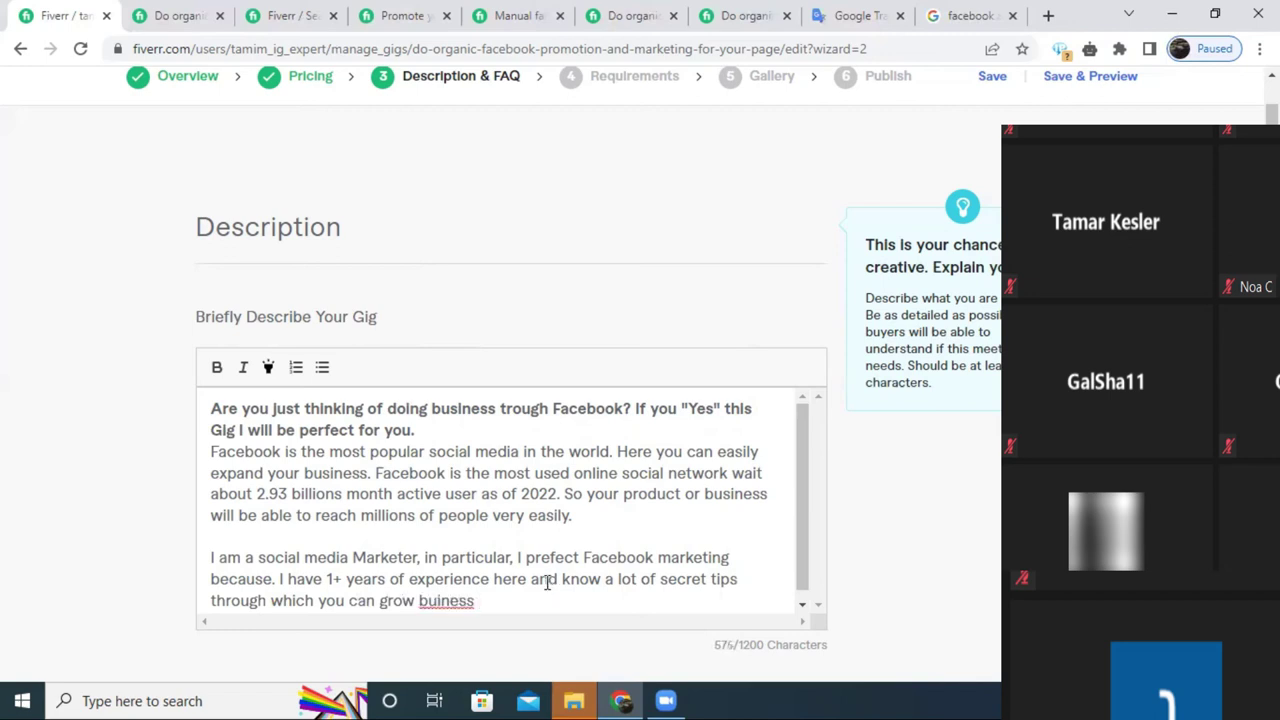
right_click(427, 594)
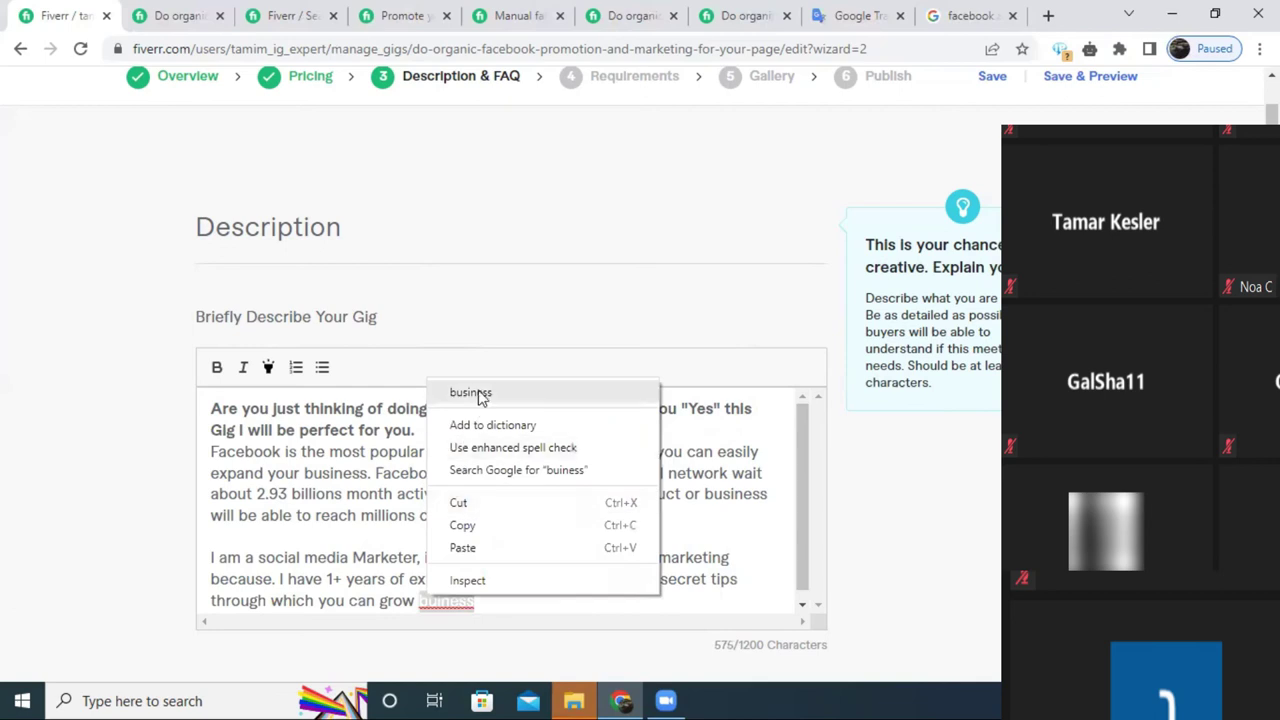
left_click(478, 396)
type(".")
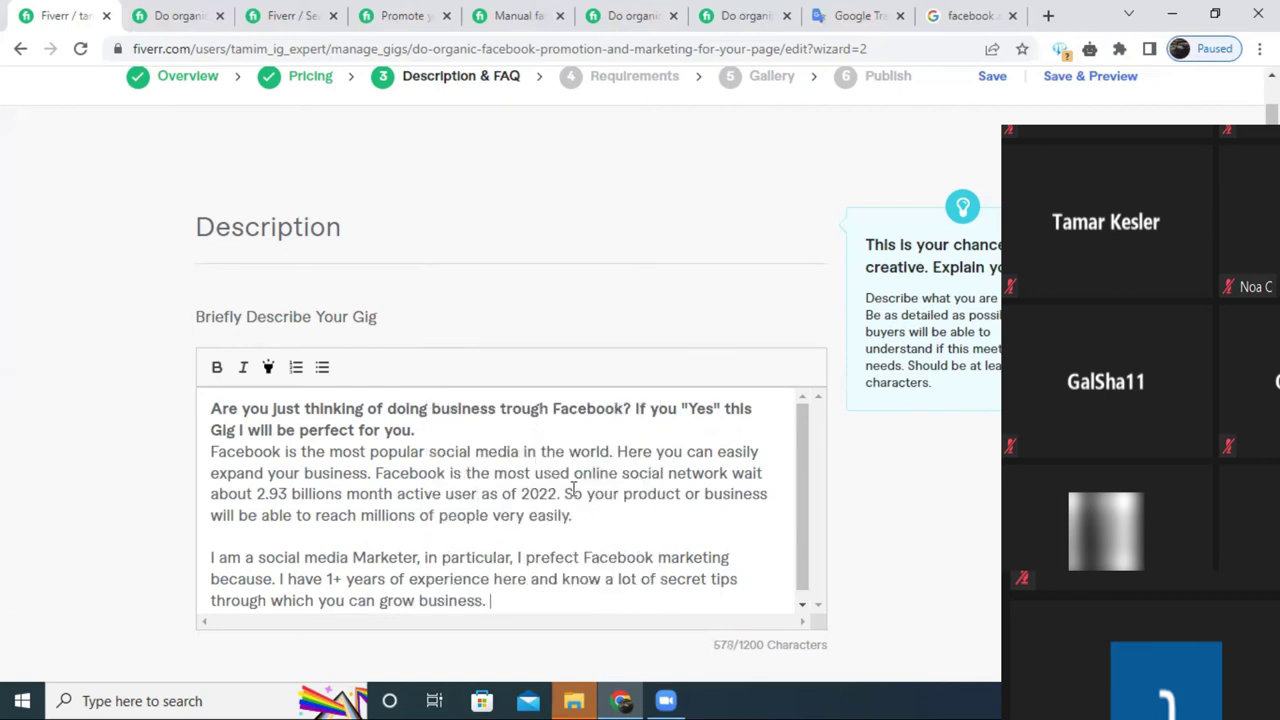
Copy the entire gig description and paste it into Google Translate for translation from English to Bengali.
scroll(572, 488, "down", 1)
left_click_drag(498, 592, 210, 405)
key("ctrl+c")
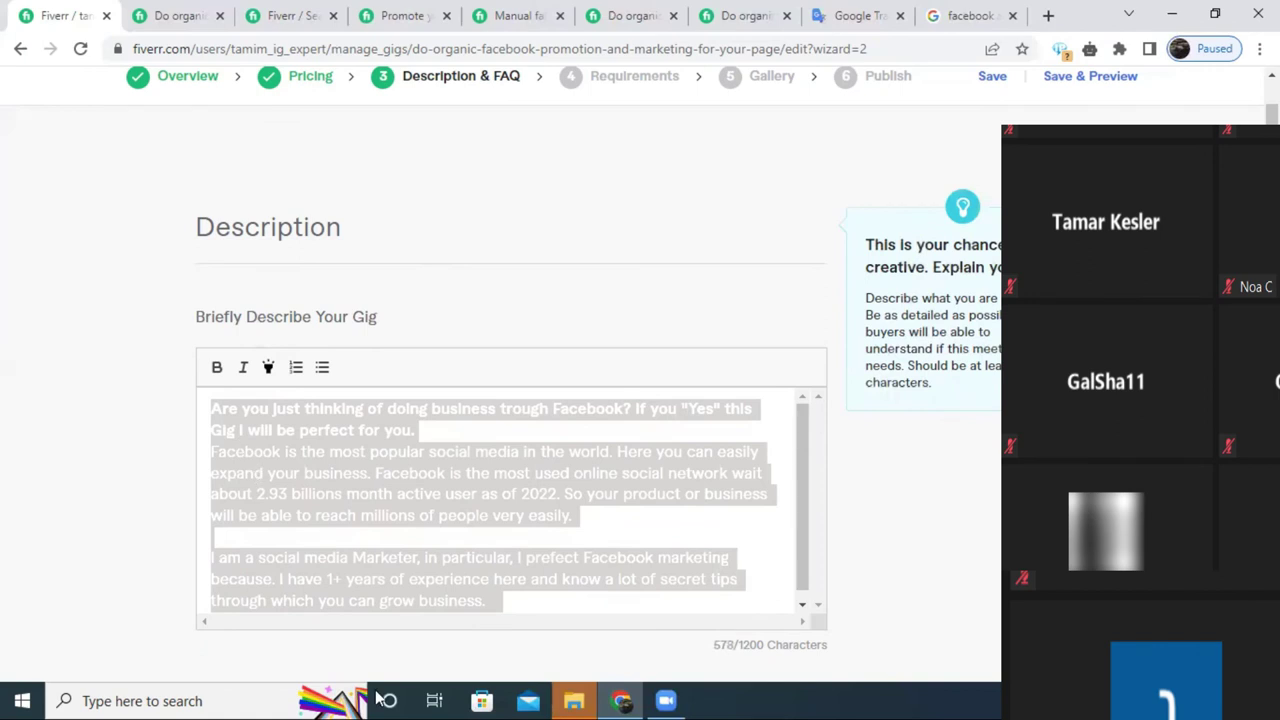
key("ctrl+8")
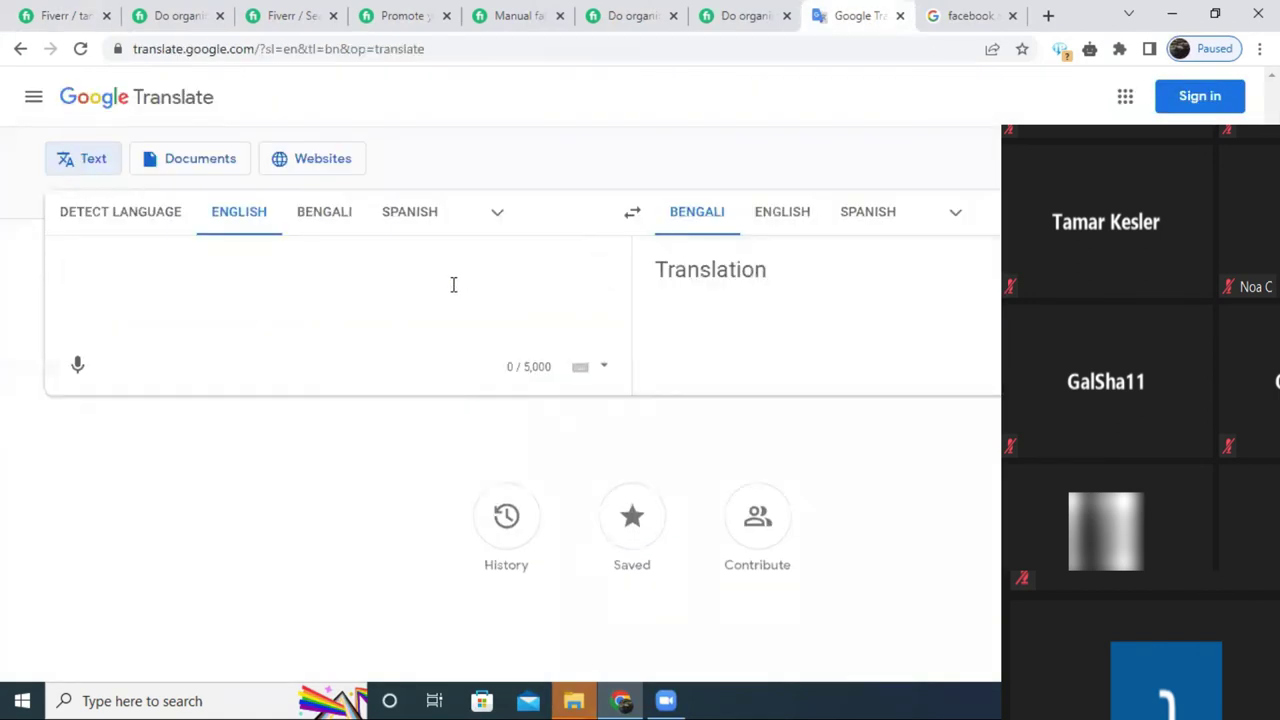
key("ctrl+v")
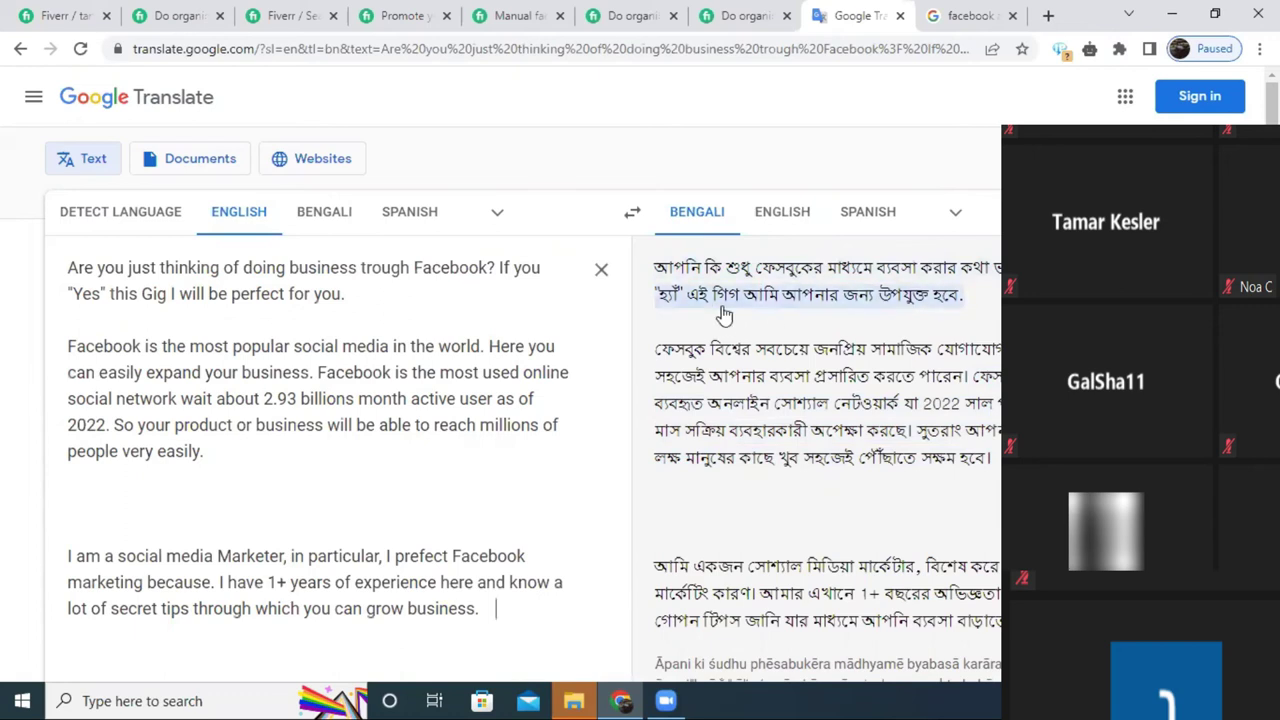
Read through the Bengali translation of the description and return to the gig's description editor.
scroll(797, 313, "down", 1)
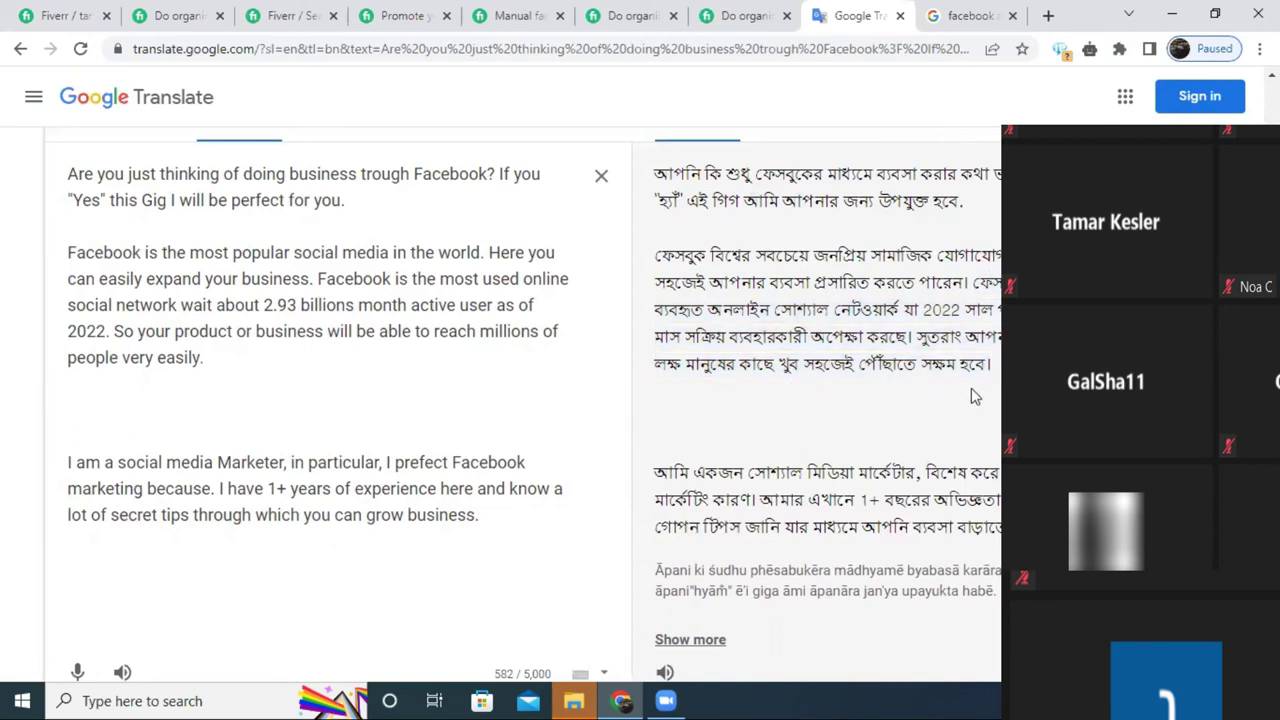
scroll(966, 410, "down", 1)
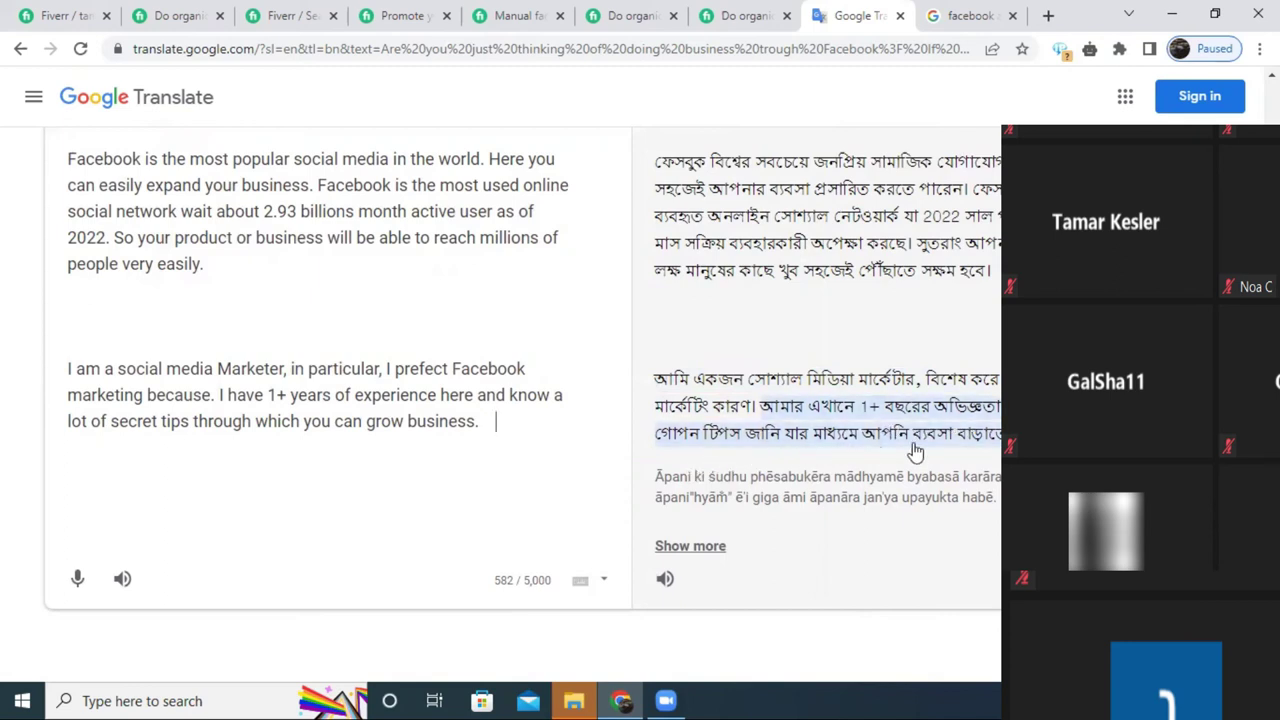
left_click(185, 14)
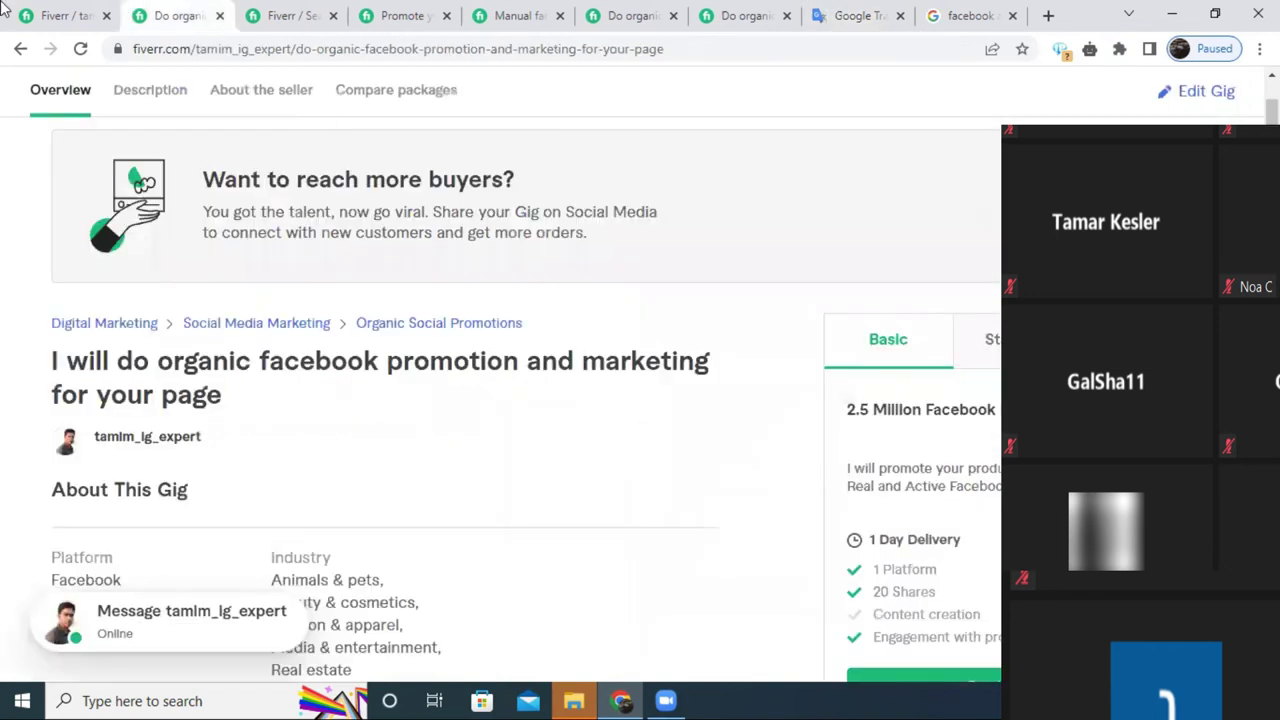
left_click(58, 14)
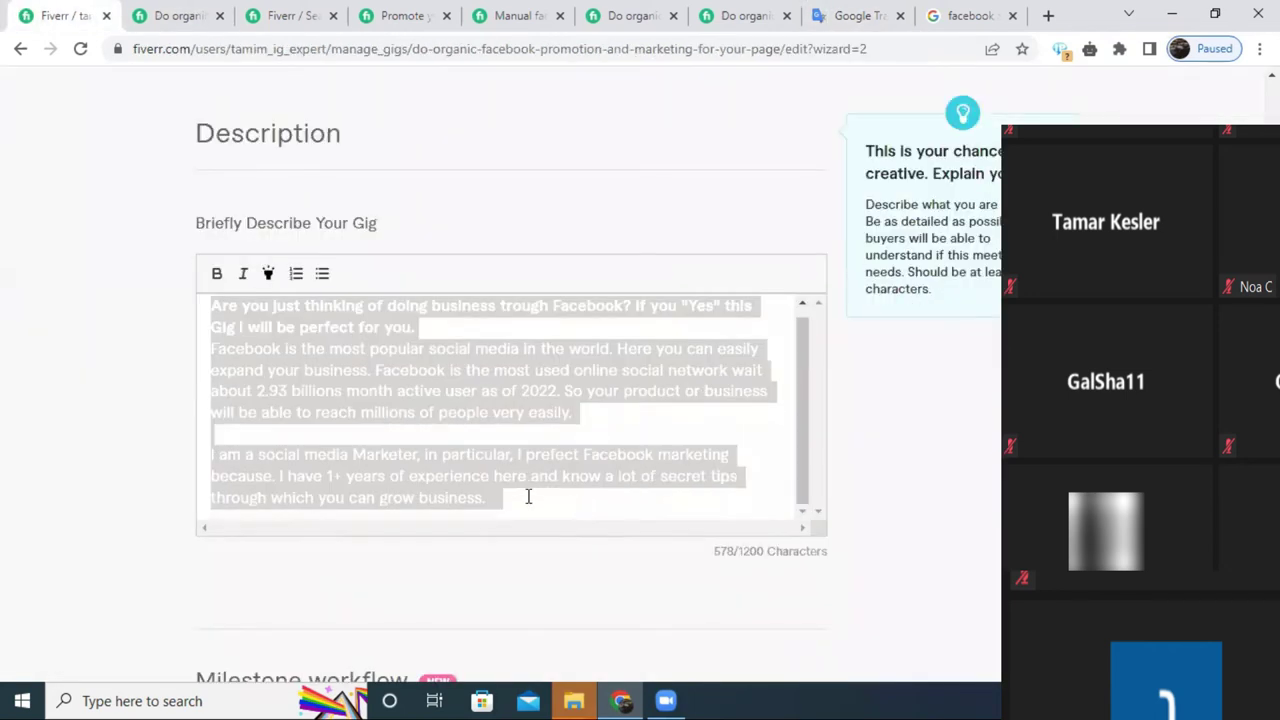
Remove the trailing spaces after "grow business." and add blank lines below the paragraph.
left_click(524, 498)
key("BackSpace")
key("BackSpace")
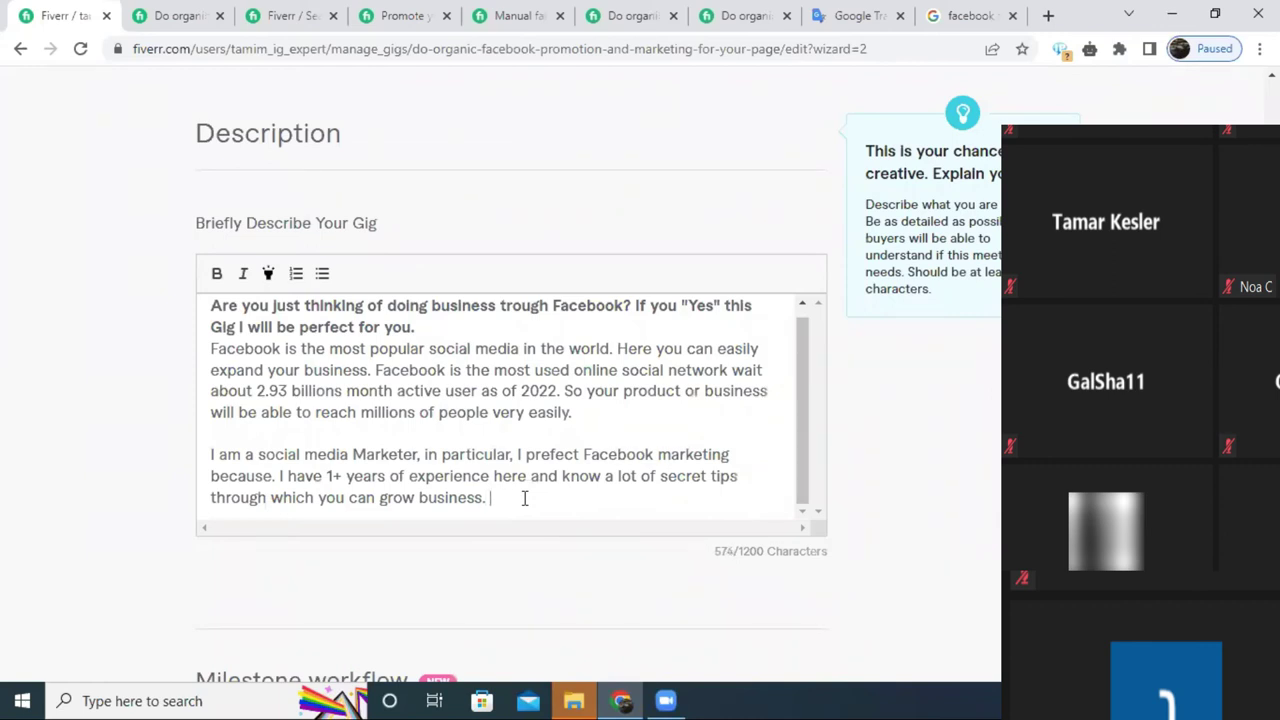
key("Return")
key("Return")
key("Return")
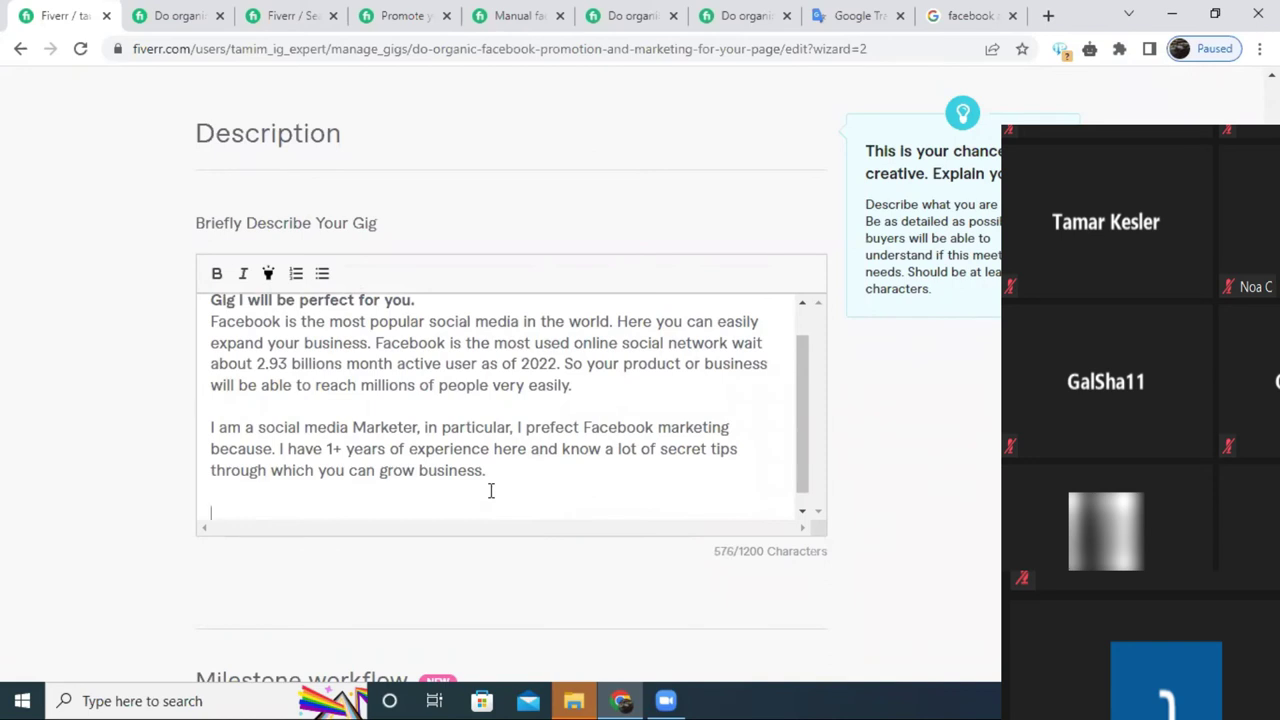
Make "social media Marketer" and "Facebook marketing" bold in the seller experience paragraph.
left_click_drag(258, 427, 412, 422)
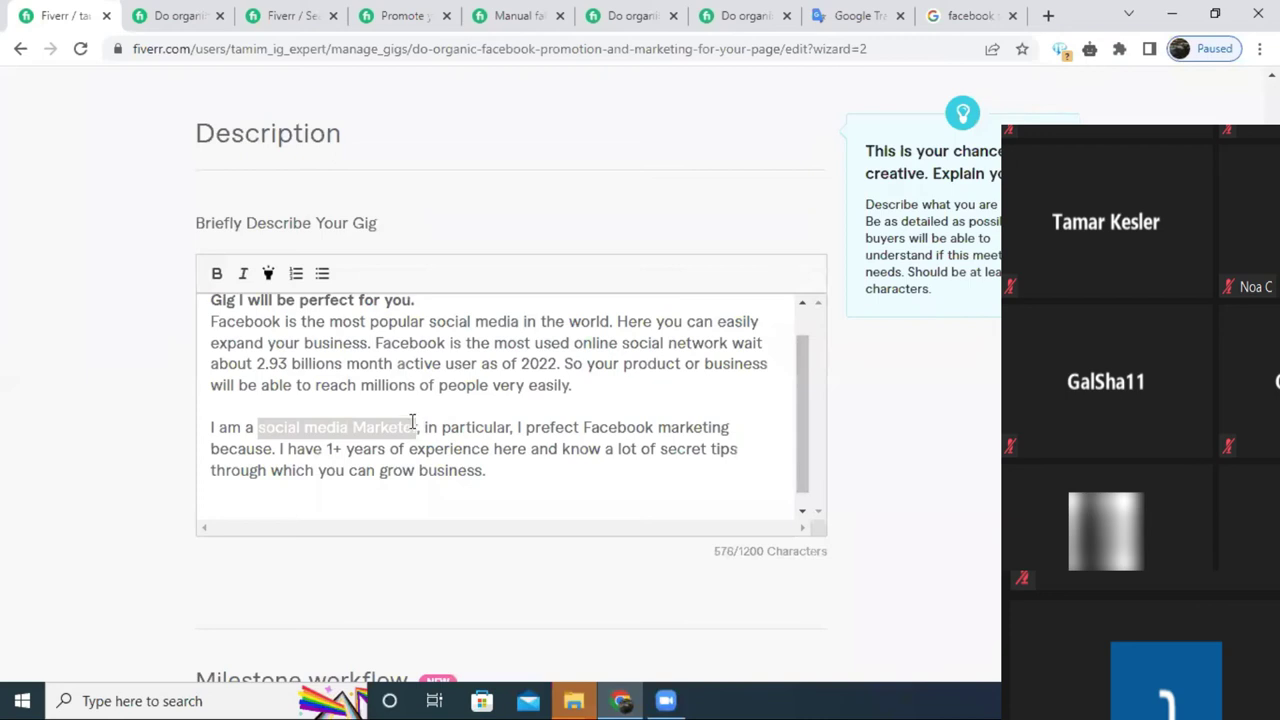
left_click(217, 274)
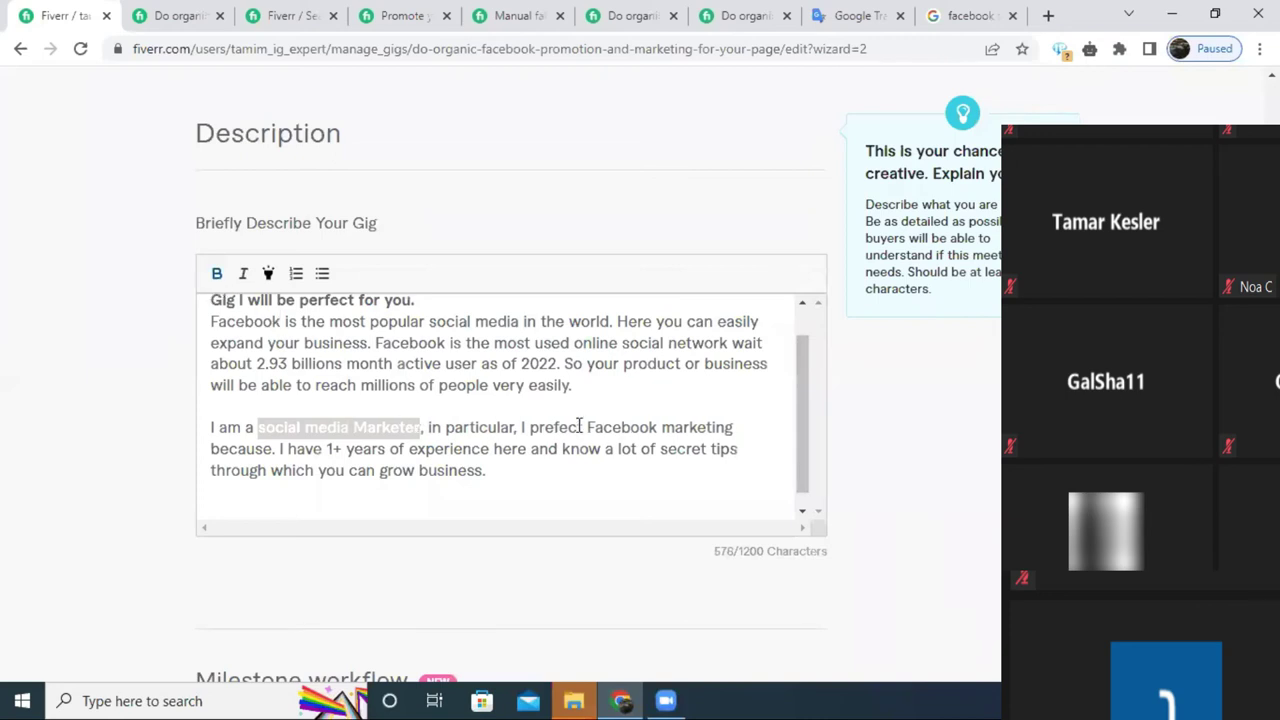
left_click_drag(587, 427, 740, 425)
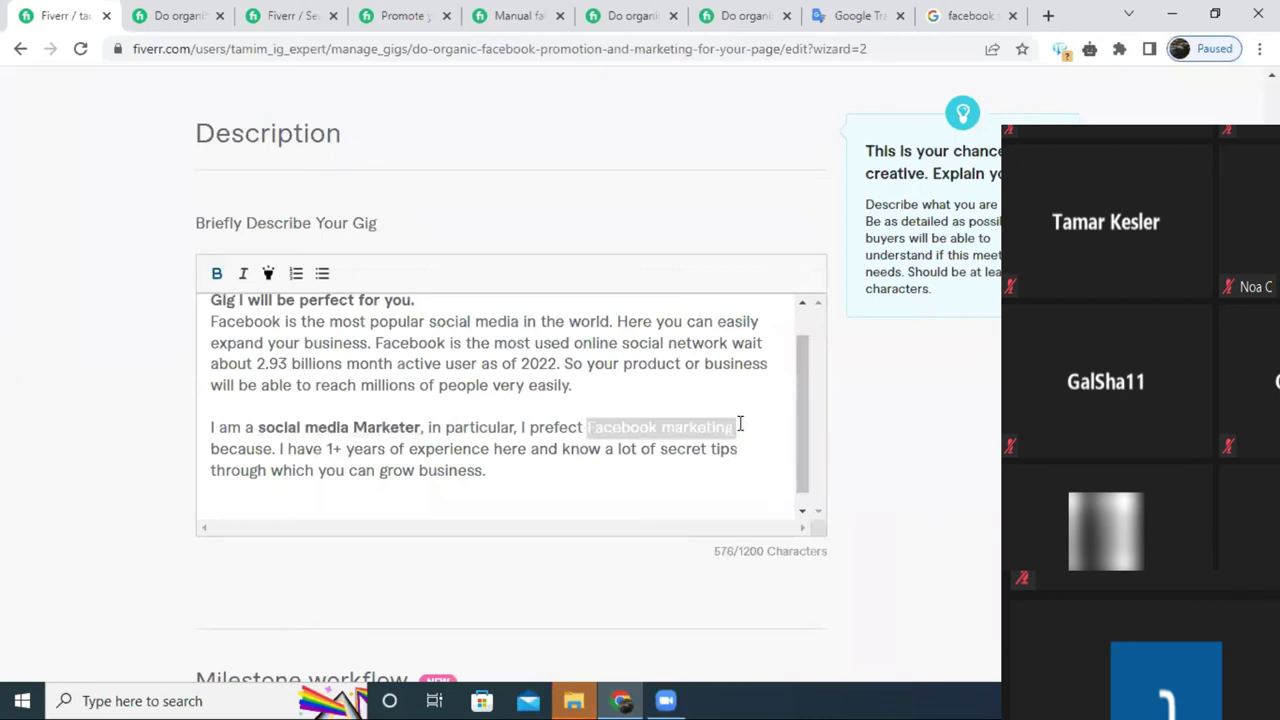
key("ctrl+b")
left_click(388, 427)
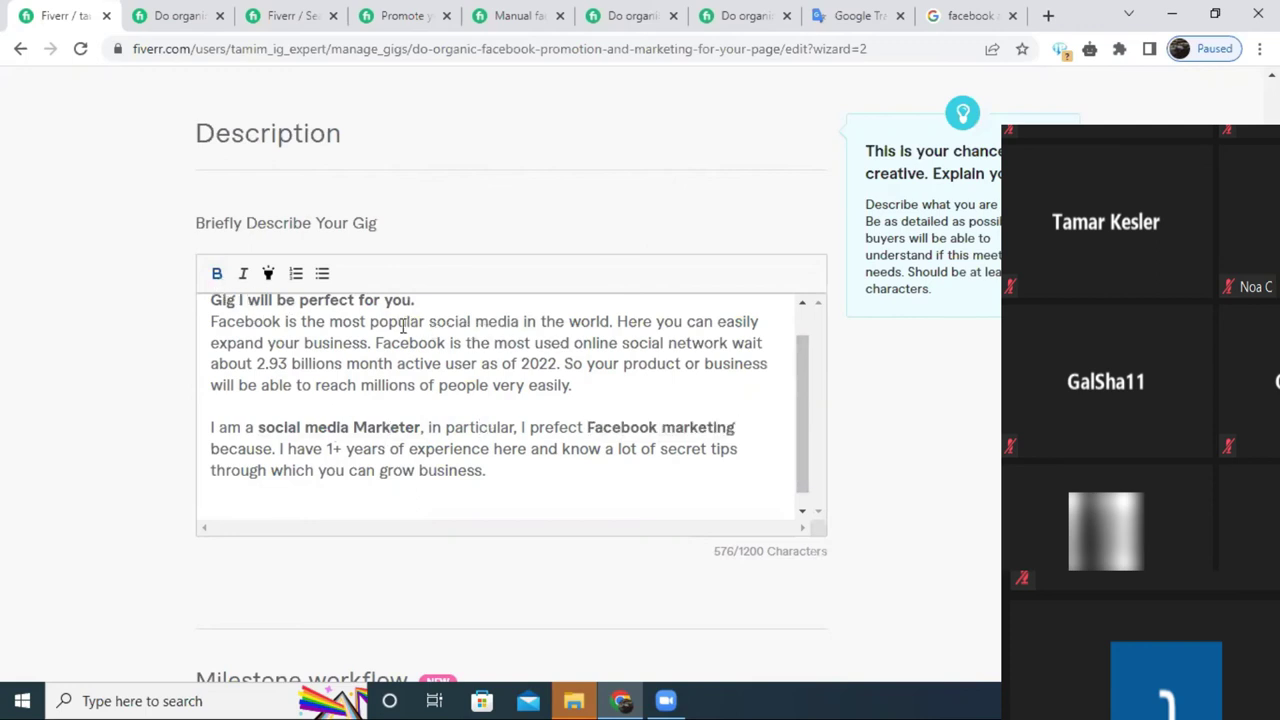
Add the heading line "My services description:" below the seller experience paragraph, separated by a blank line.
scroll(405, 353, "up", 1)
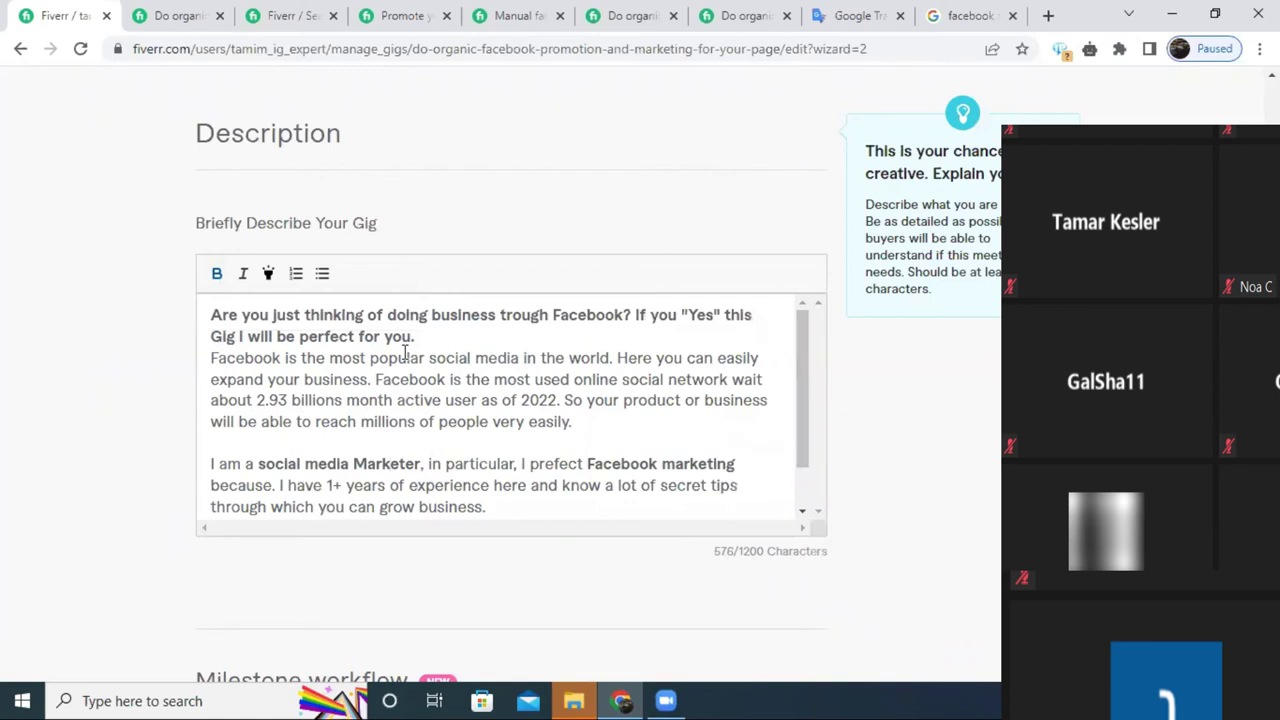
left_click(411, 336)
scroll(514, 463, "down", 2)
left_click(228, 480)
key("Return")
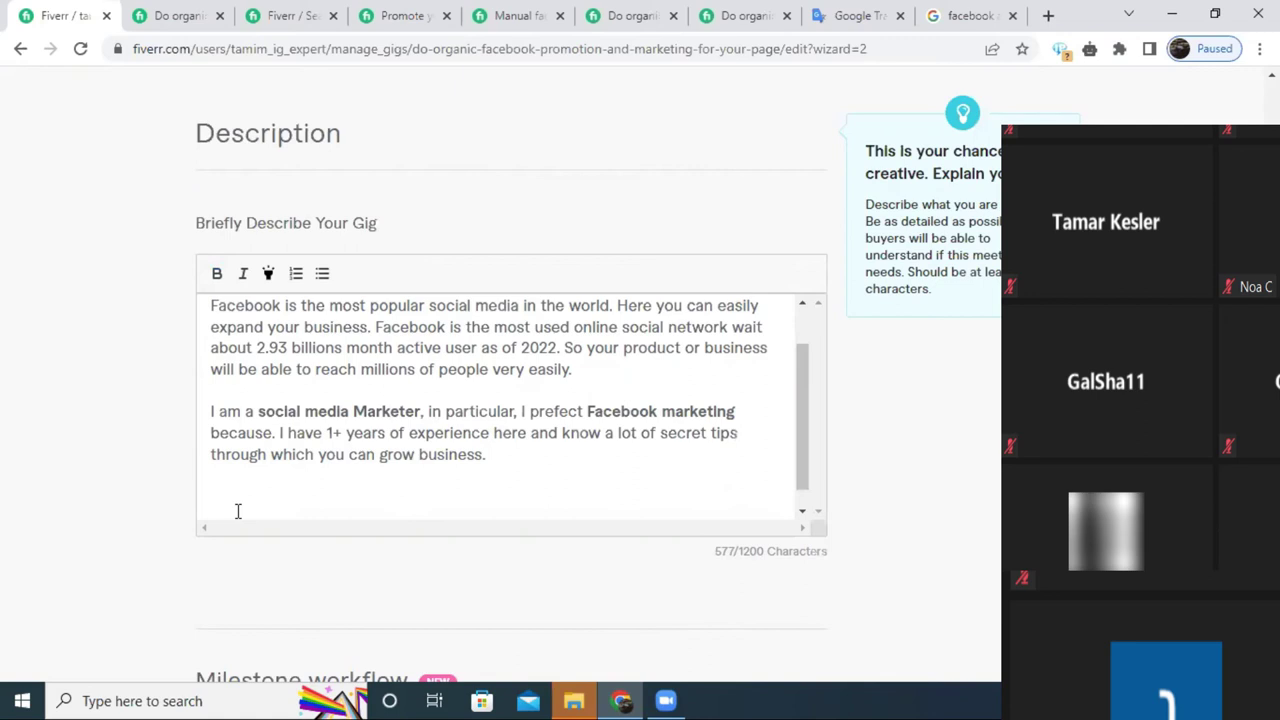
left_click(295, 276)
key("BackSpace")
type("My")
type(" serv")
type("ce")
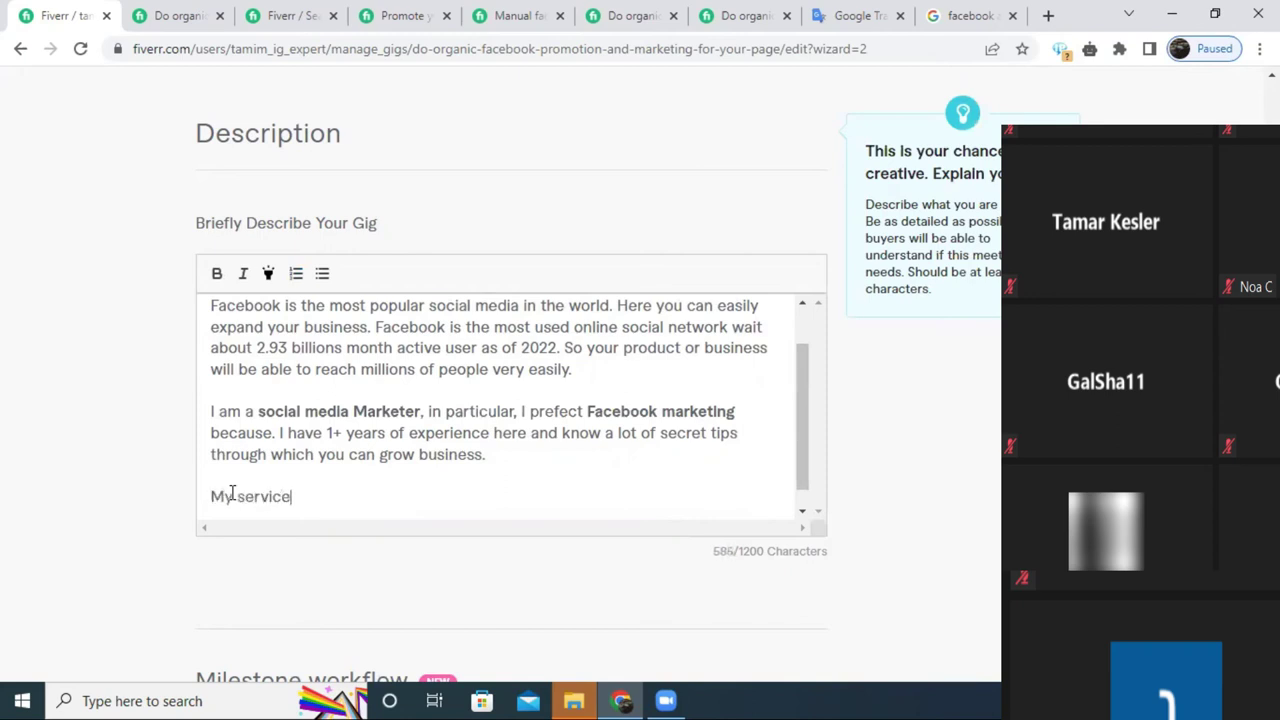
type("s description:")
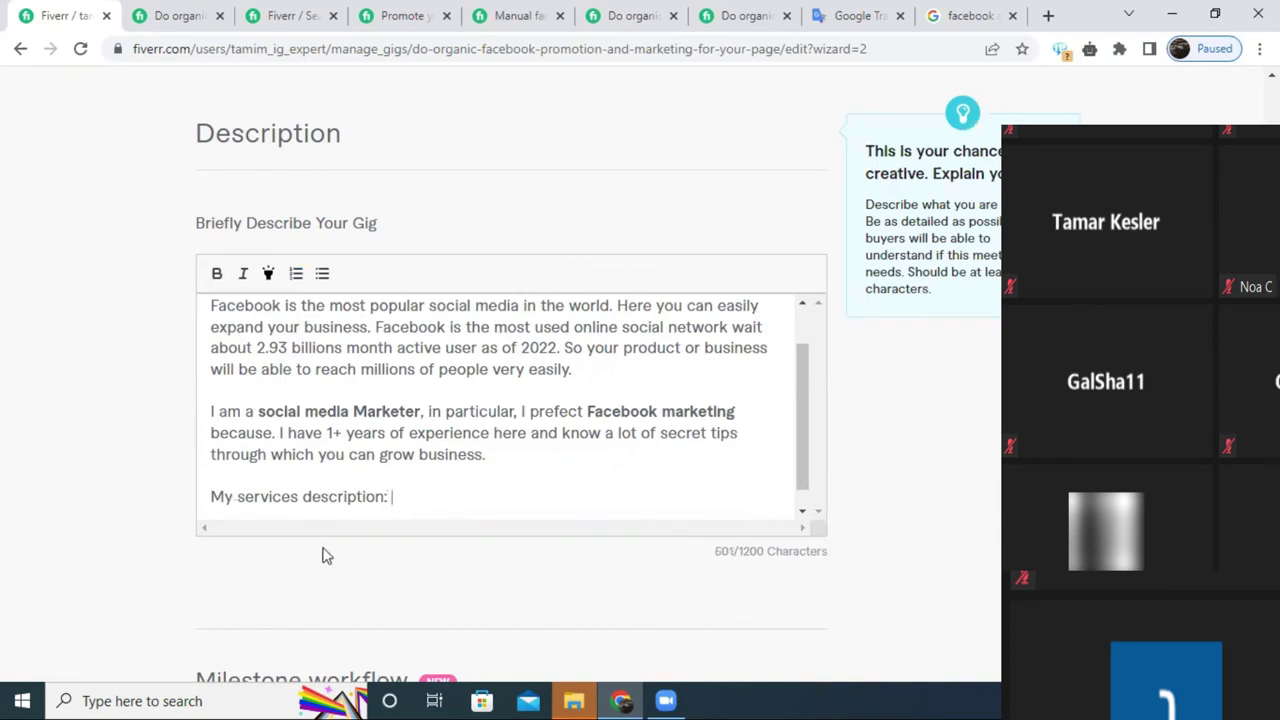
Make the "My services description:" heading bold with a yellow highlight and start a numbered list beneath it.
triple_click(329, 497)
left_click(219, 274)
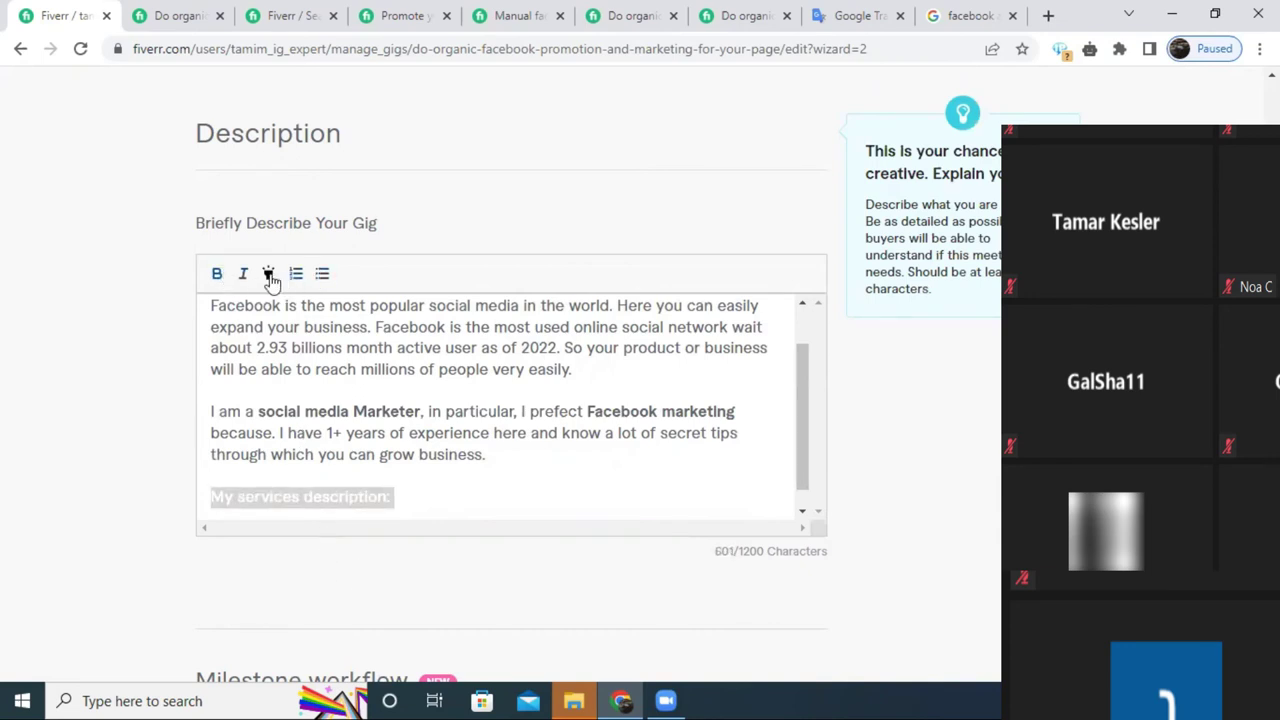
left_click(451, 504)
key("Return")
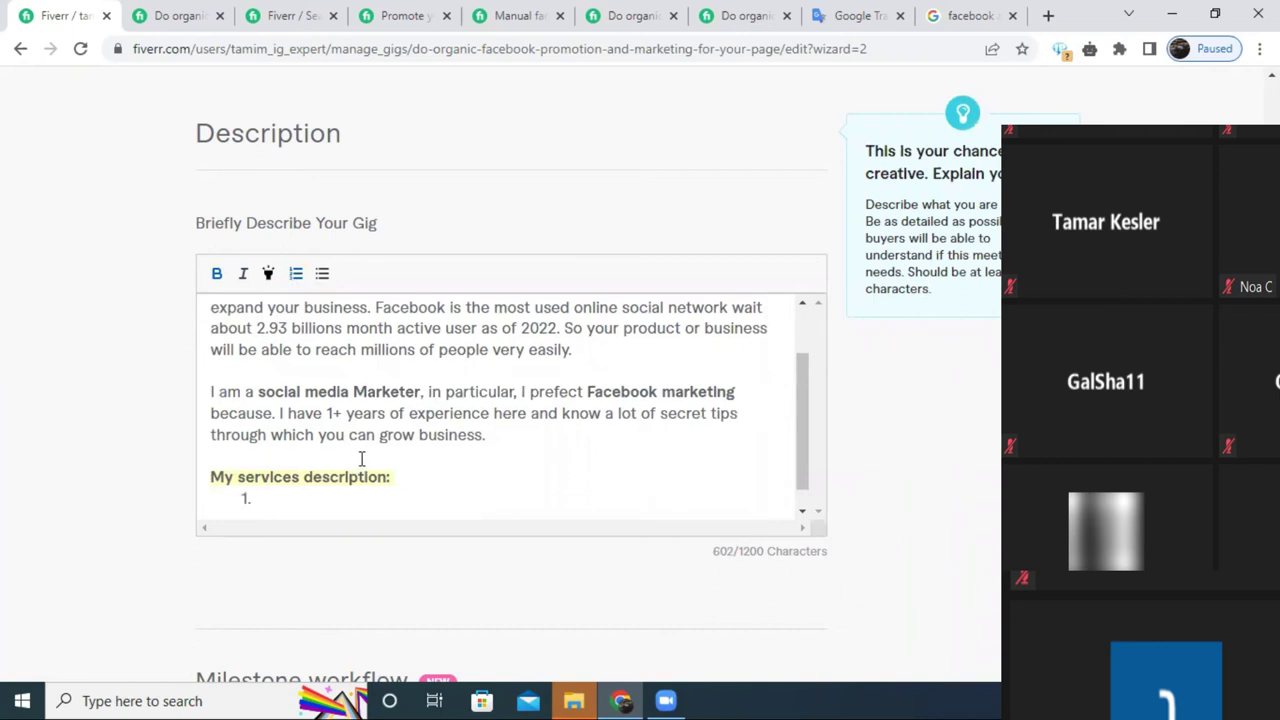
scroll(360, 460, "down", 1)
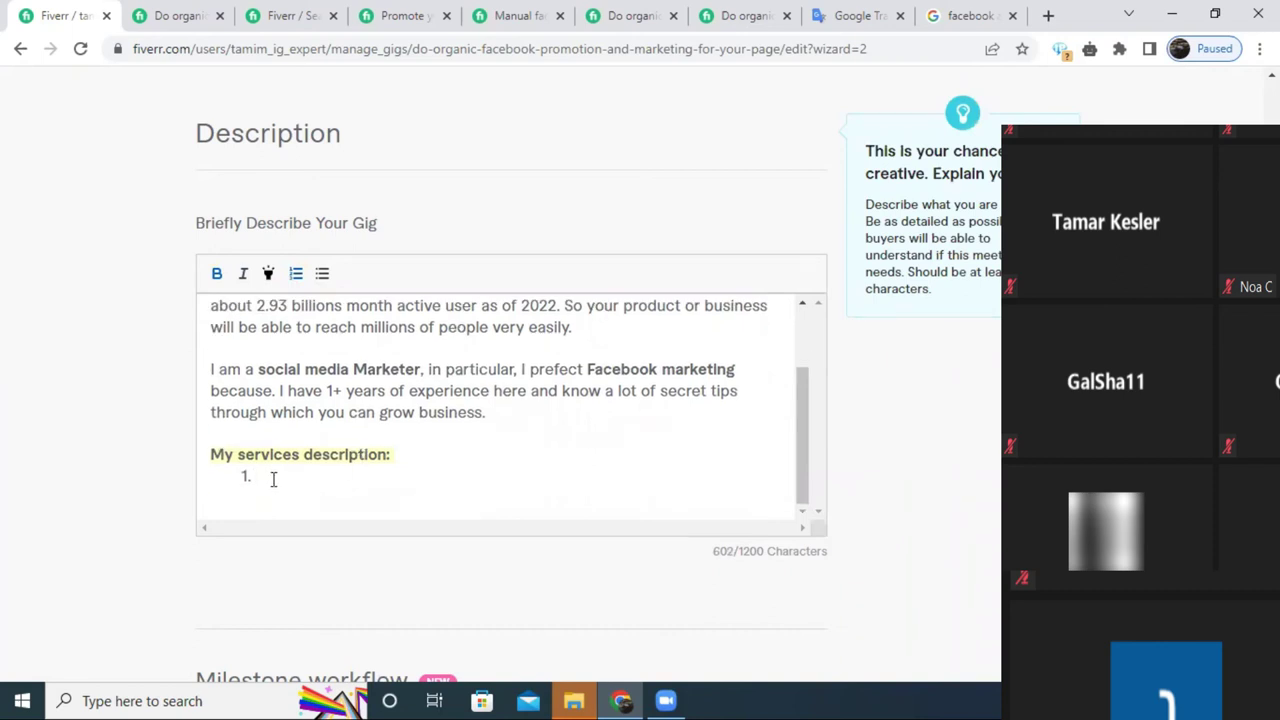
Enter "Post and share to millions of active customer" as the first list item, correcting "millions" with the spelling suggestion.
type("Post and share ")
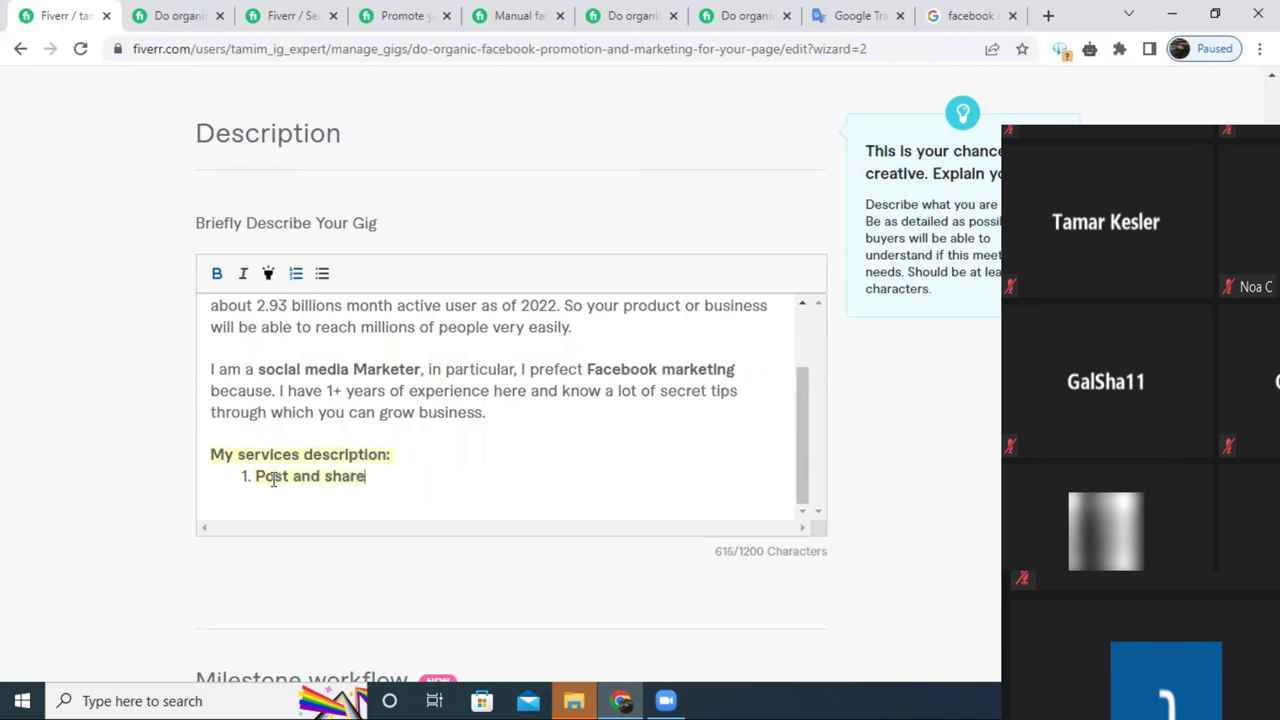
type("to millones")
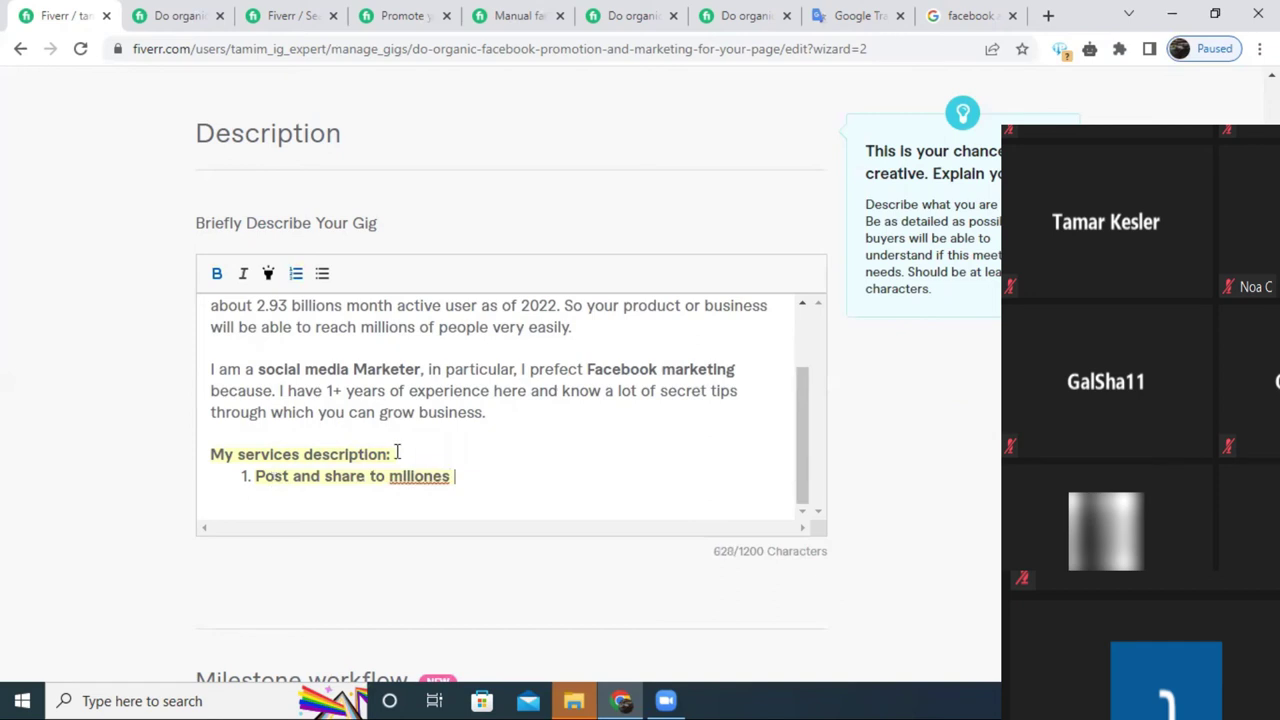
right_click(406, 477)
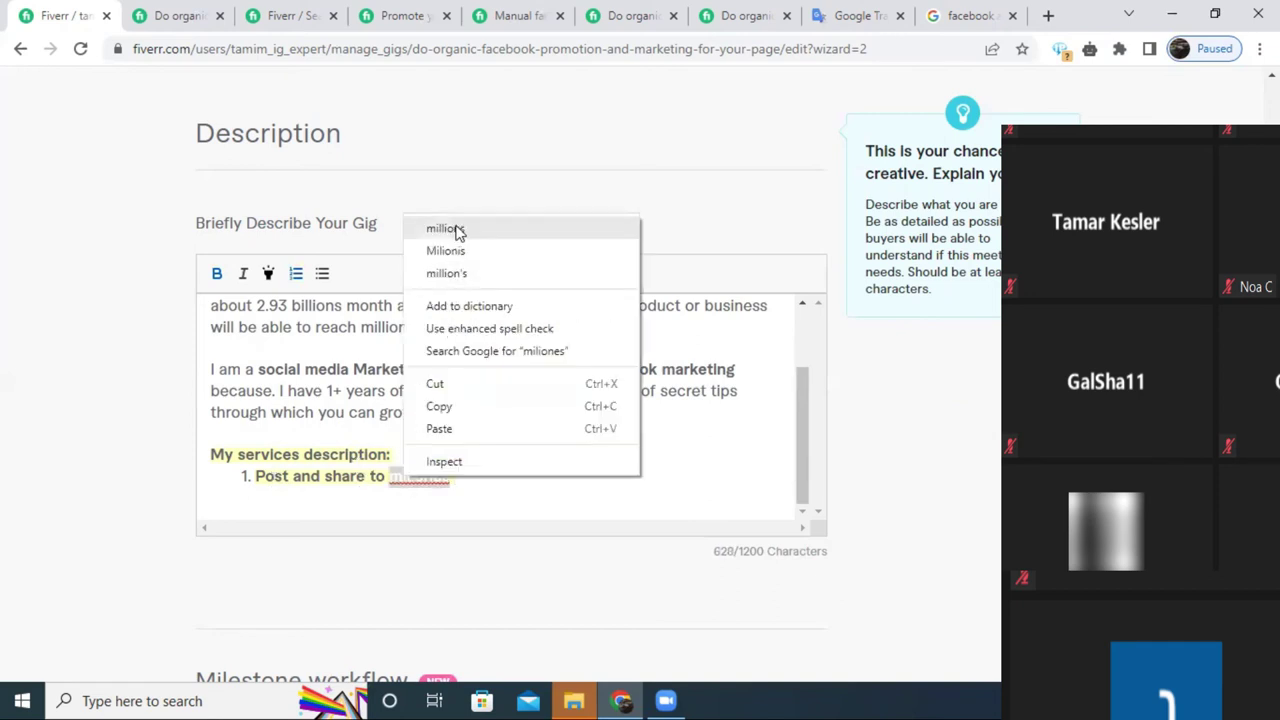
left_click(454, 232)
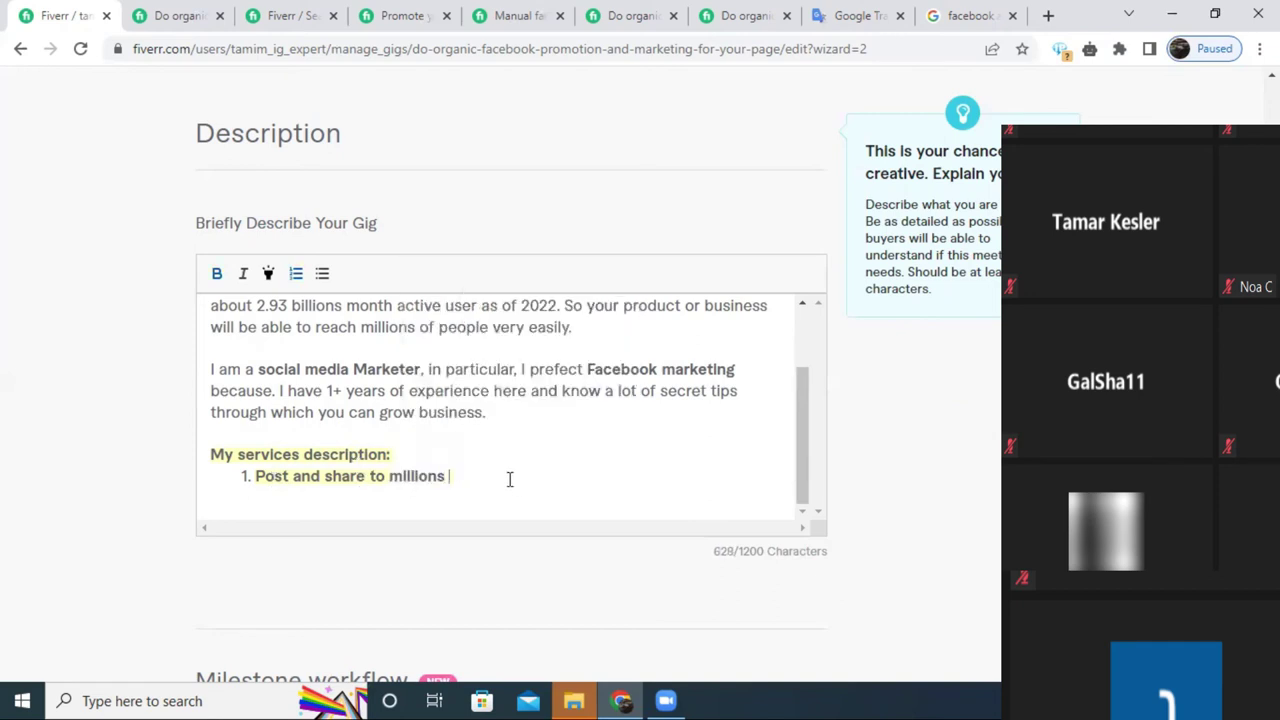
type("of active cust")
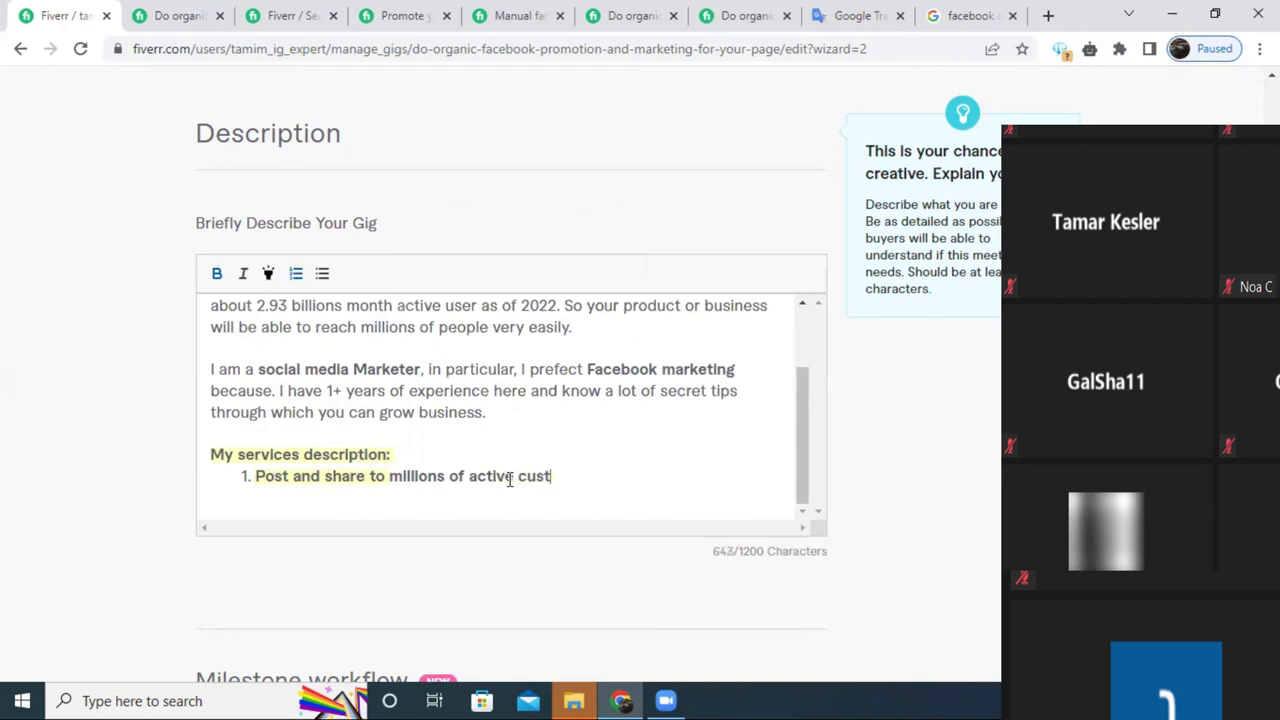
type("omer")
key("Return")
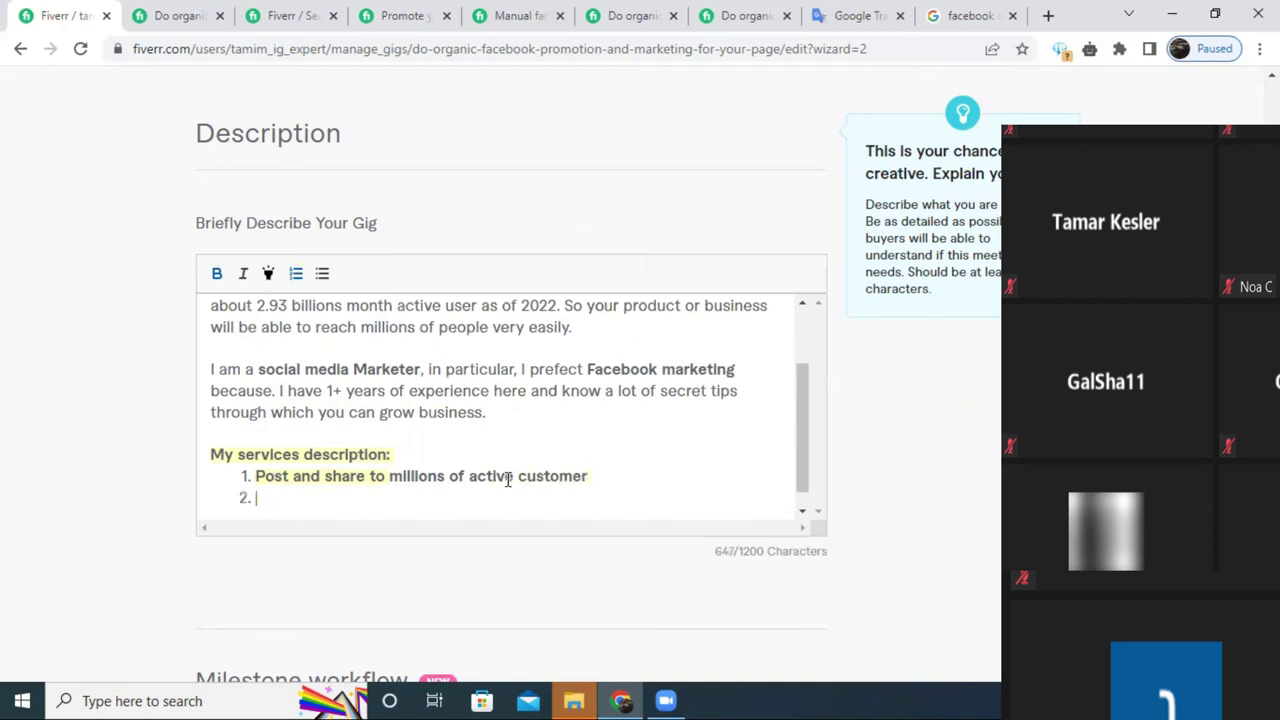
Begin the second list item with "write attractive & effective" and clear the highlight from the list items.
type("write attra")
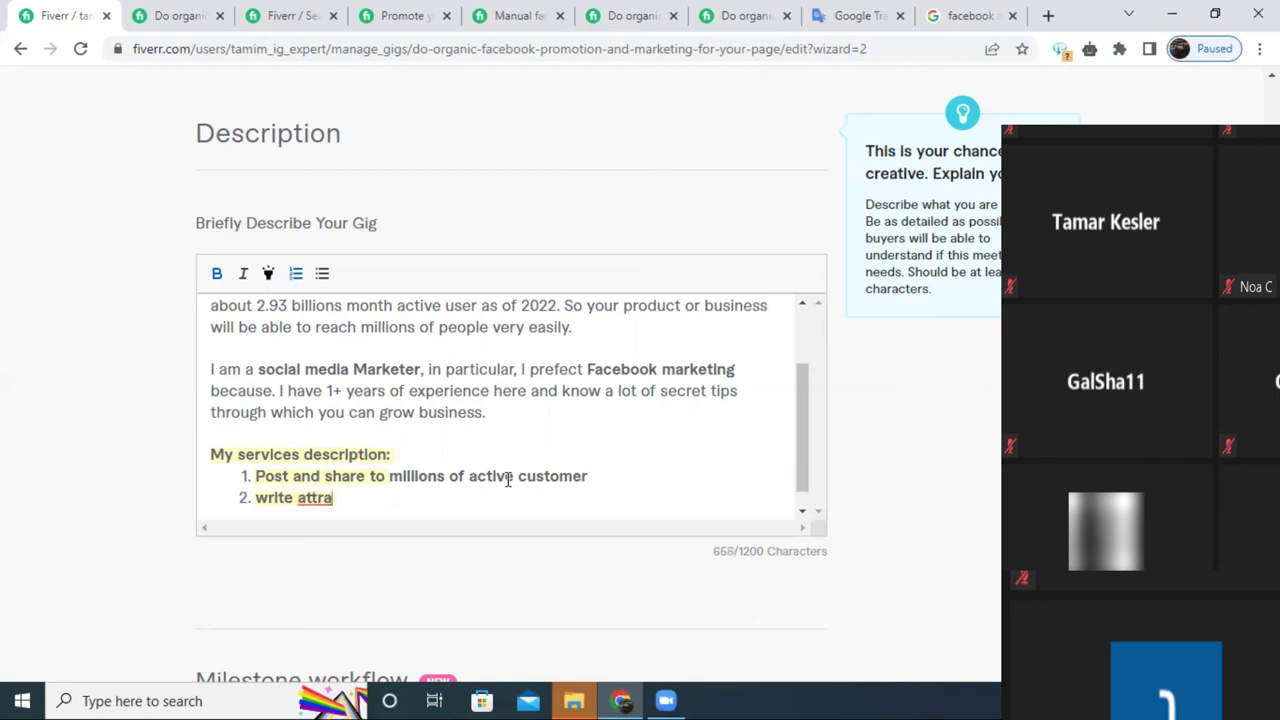
type("ctive & effective")
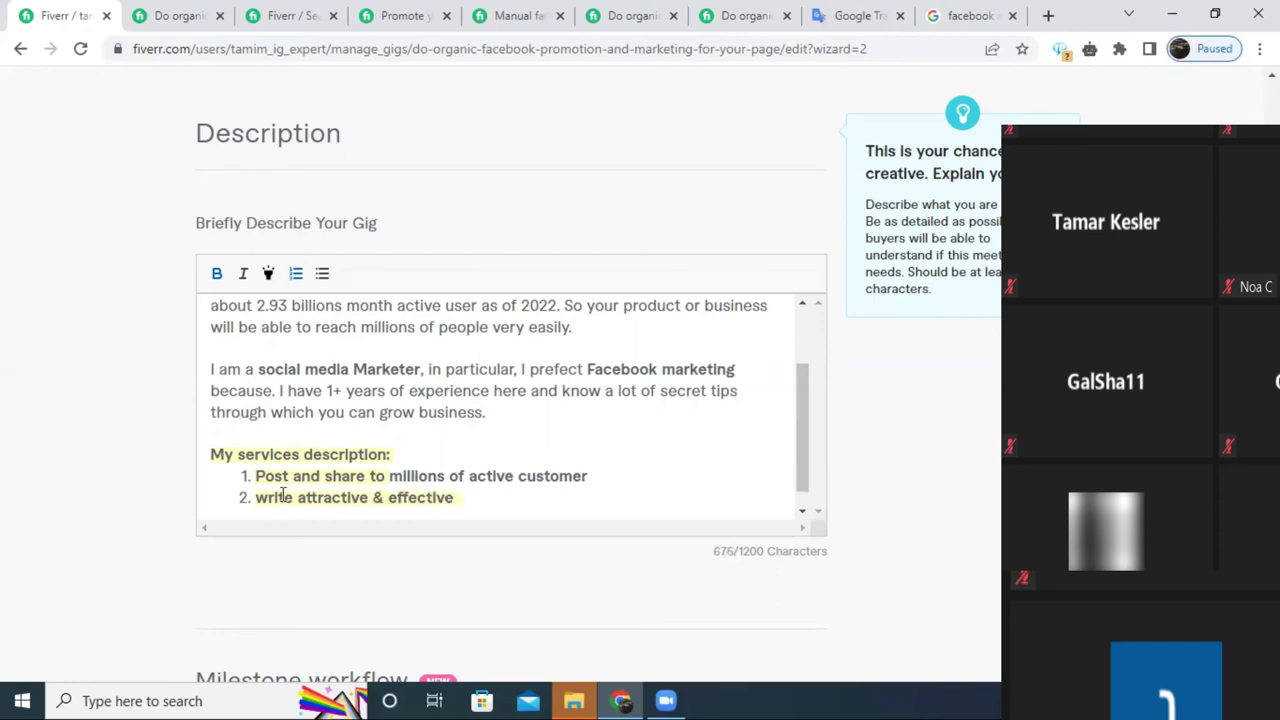
left_click_drag(461, 497, 257, 482)
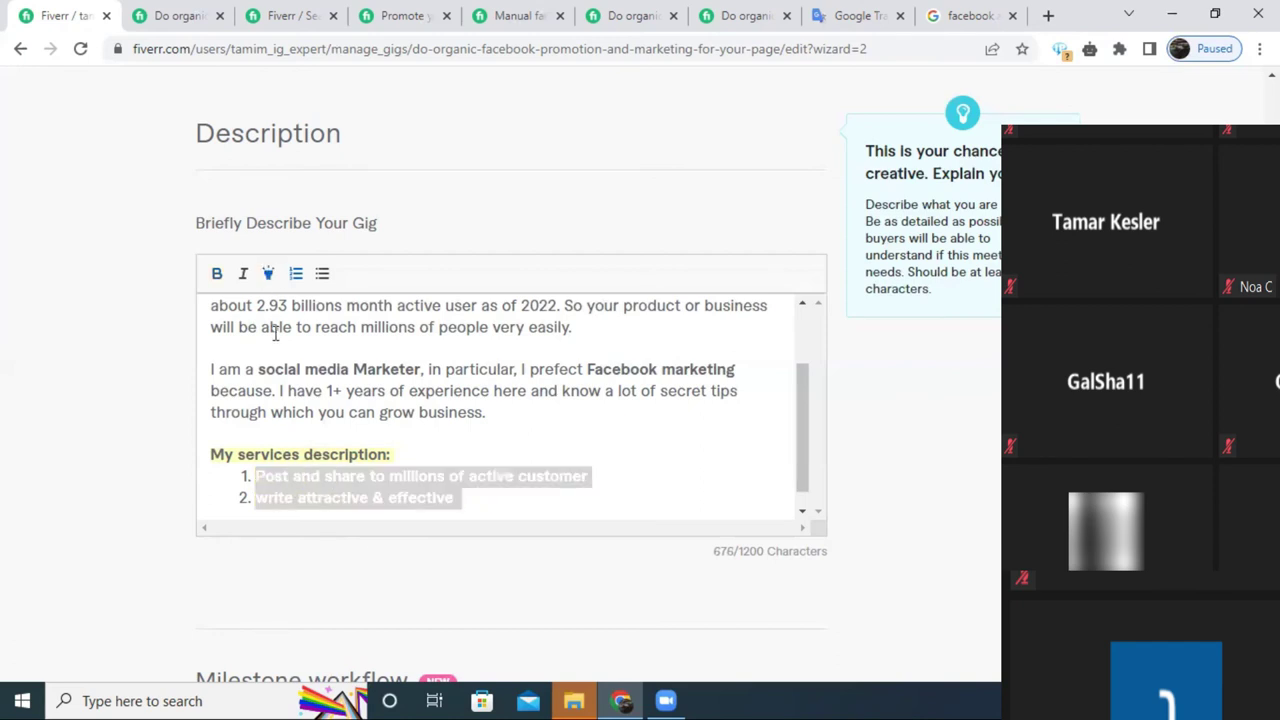
left_click(418, 498)
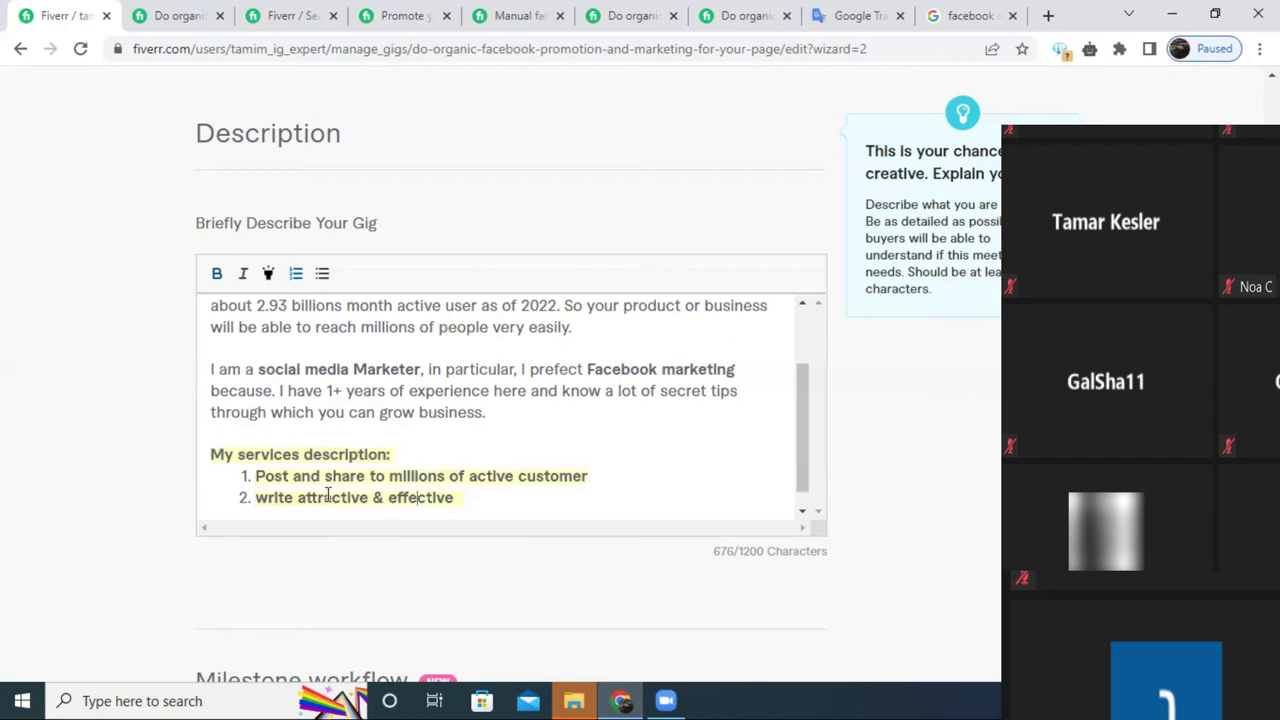
left_click_drag(453, 497, 246, 477)
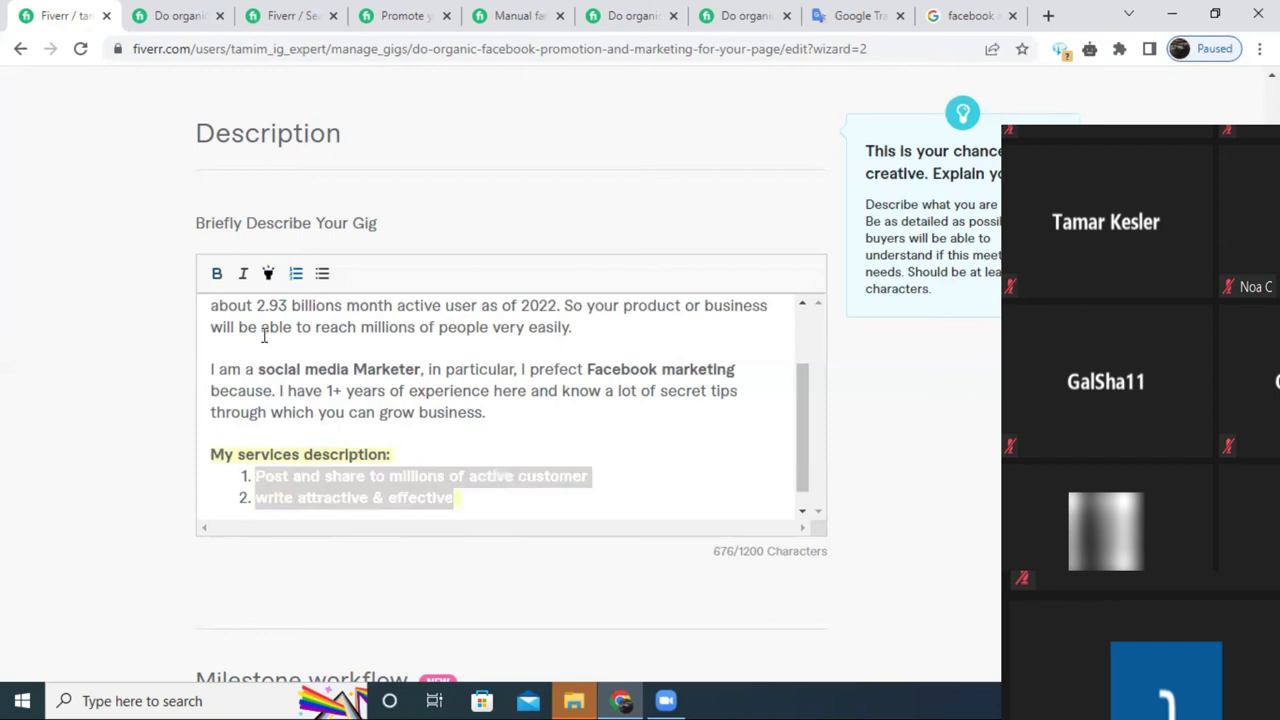
left_click(268, 275)
left_click(348, 497)
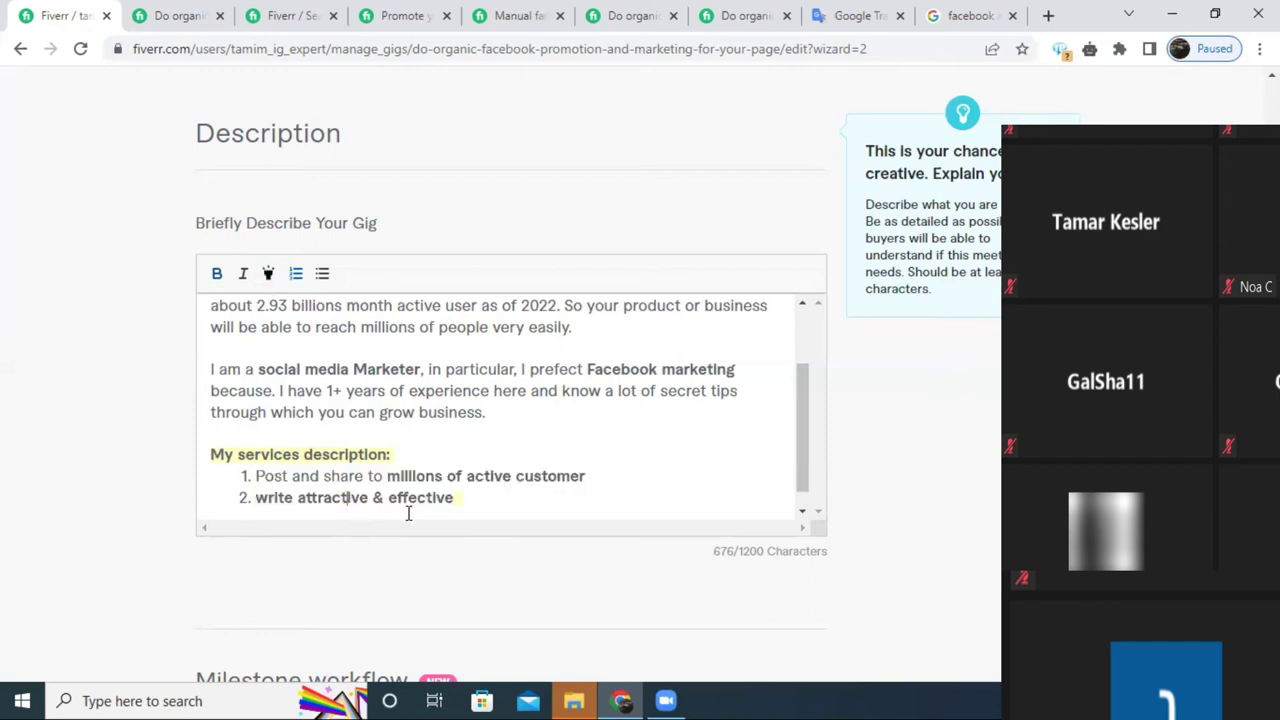
Capitalise the first letters of "Write" and "Effective" in the second list item.
left_click(462, 497)
key("Return")
key("Return")
key("BackSpace")
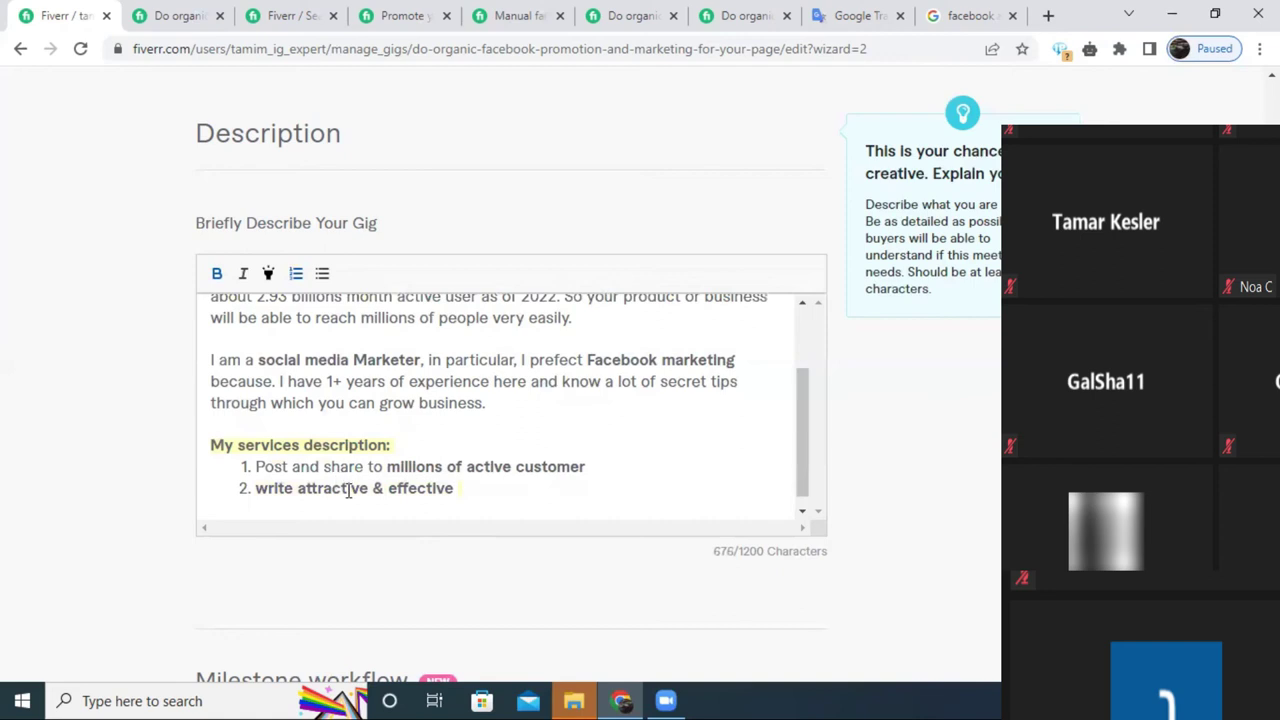
left_click_drag(267, 488, 257, 488)
type("W")
type("E")
left_click(519, 496)
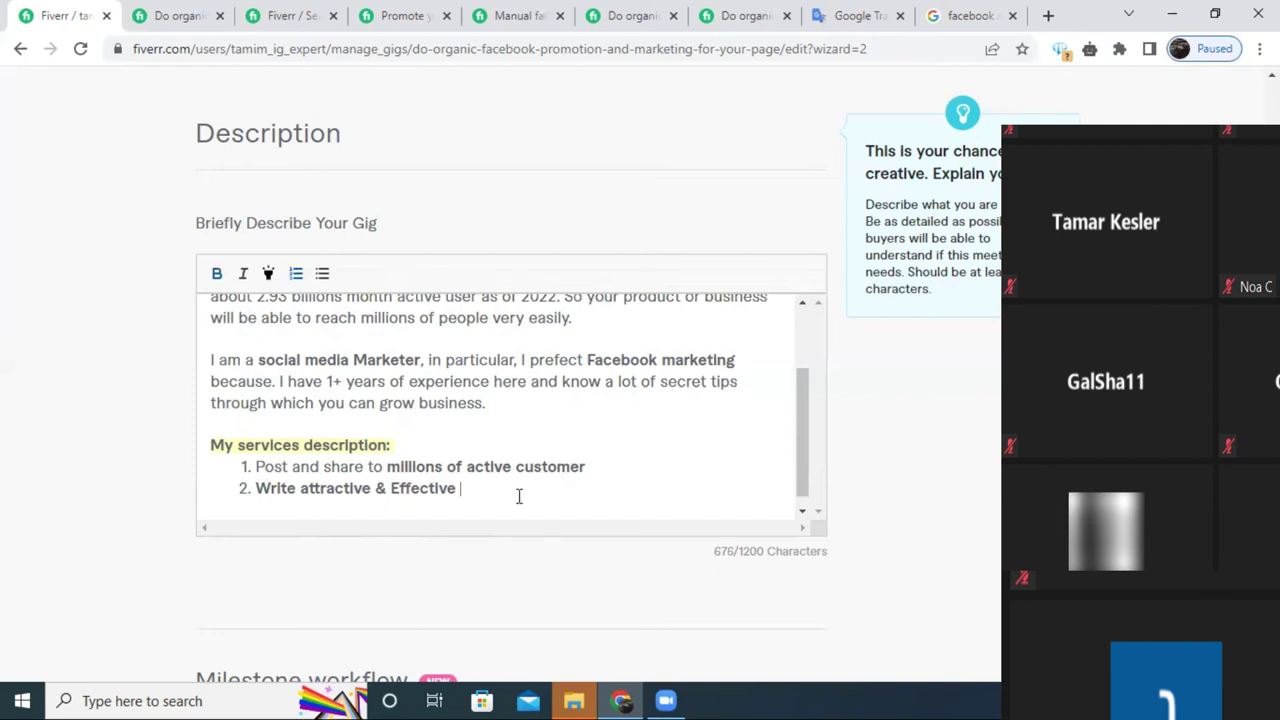
Complete the second list item with "product Description" and start a third item.
type("product.Desc")
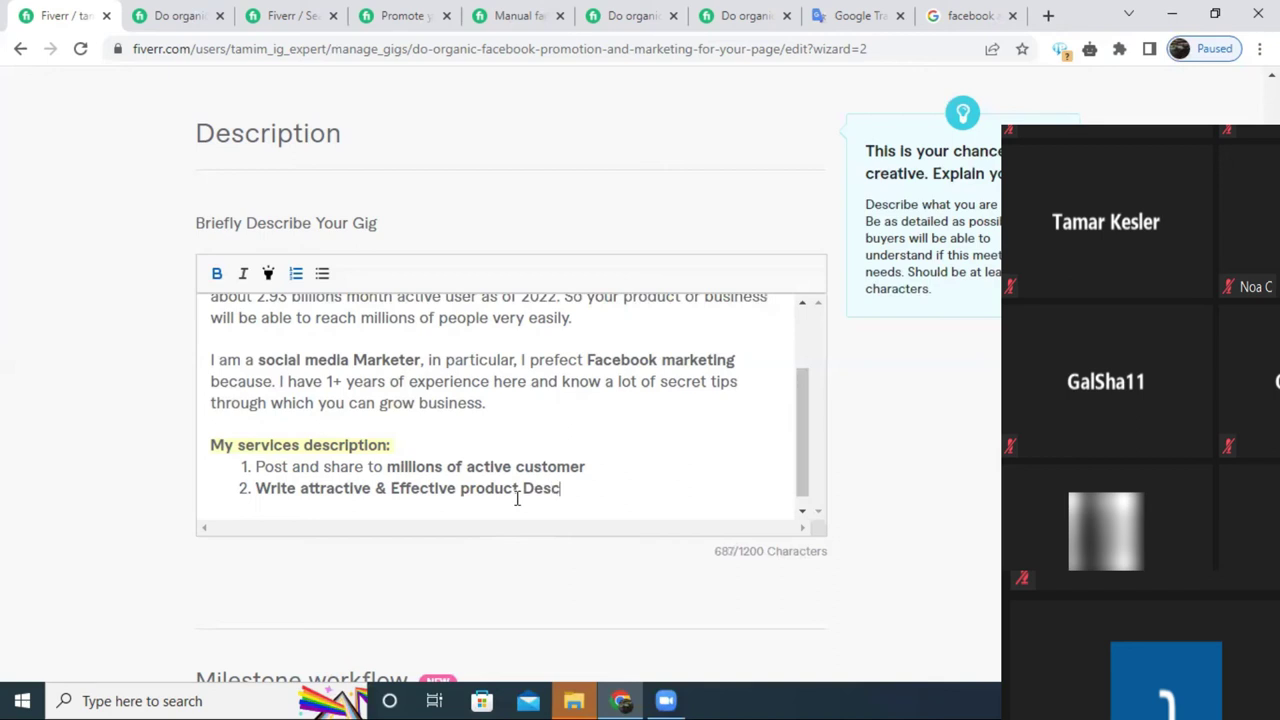
type("ription")
key("Return")
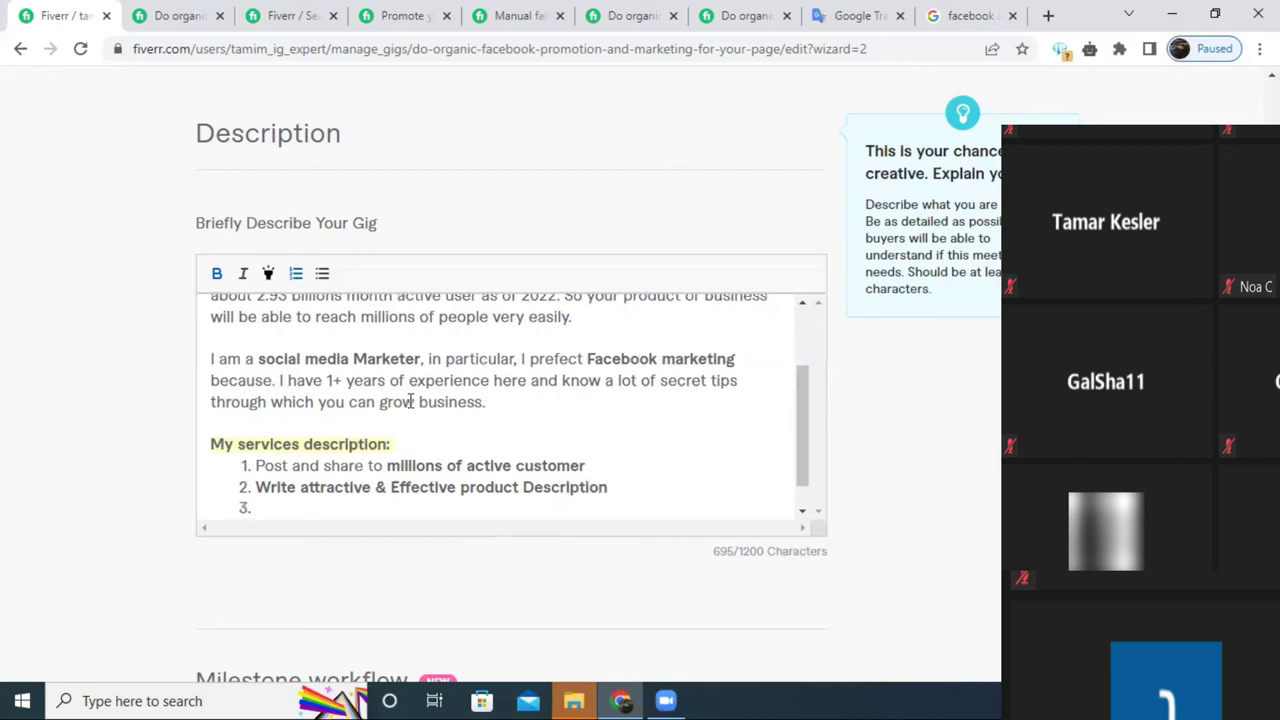
scroll(411, 403, "down", 1)
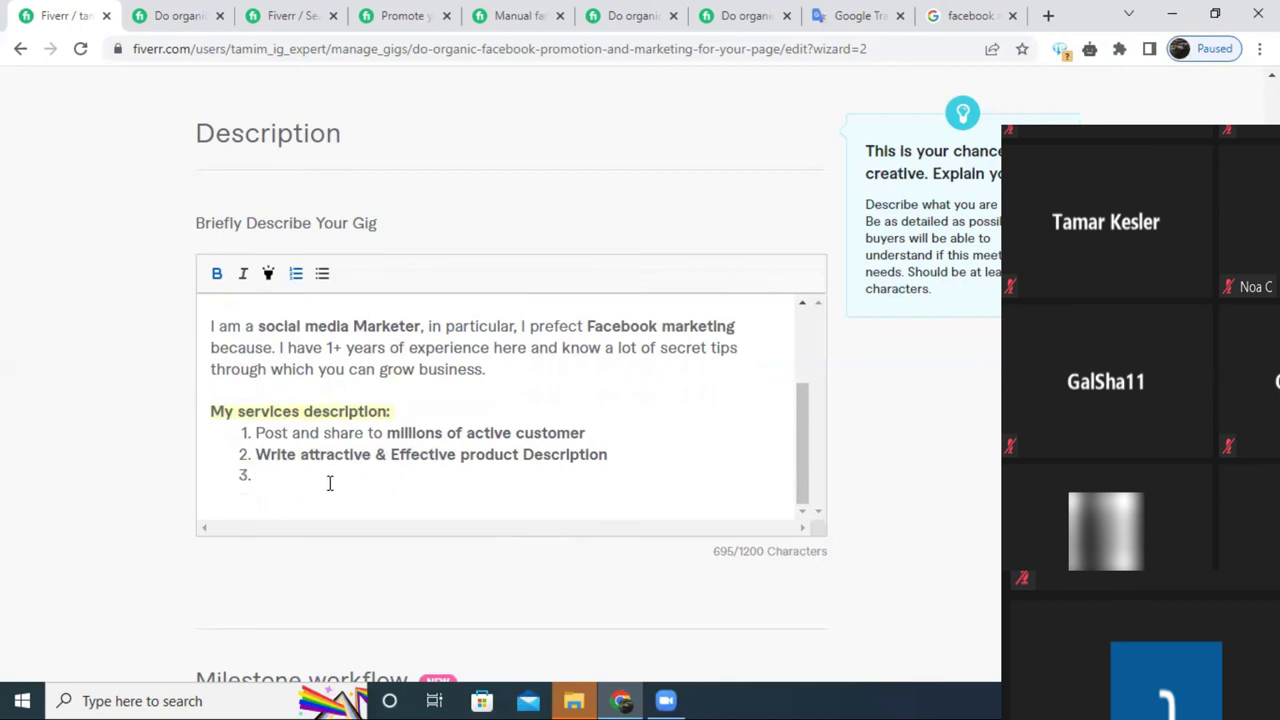
Make the entire first list item bold to match the second one.
triple_click(365, 434)
left_click(222, 274)
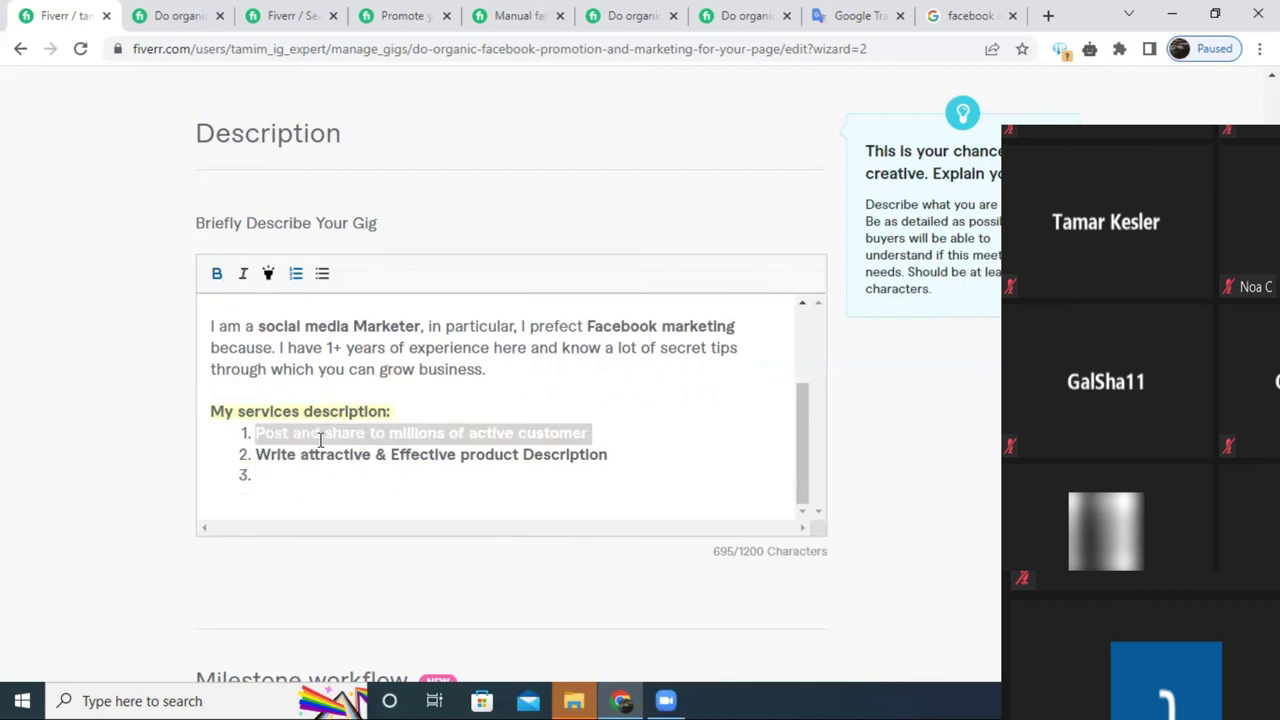
Capitalise "Millions" in the first list item and begin the third item with "Promote".
left_click(395, 433)
key("shift+Right")
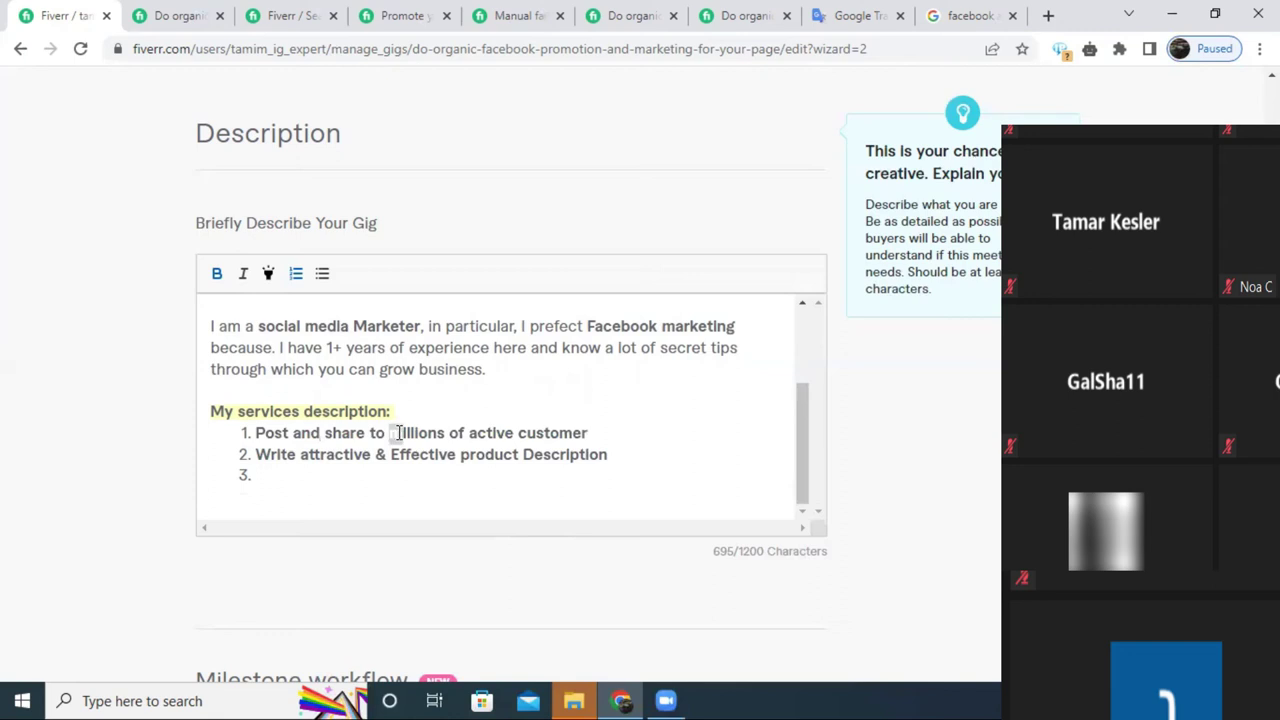
type("M")
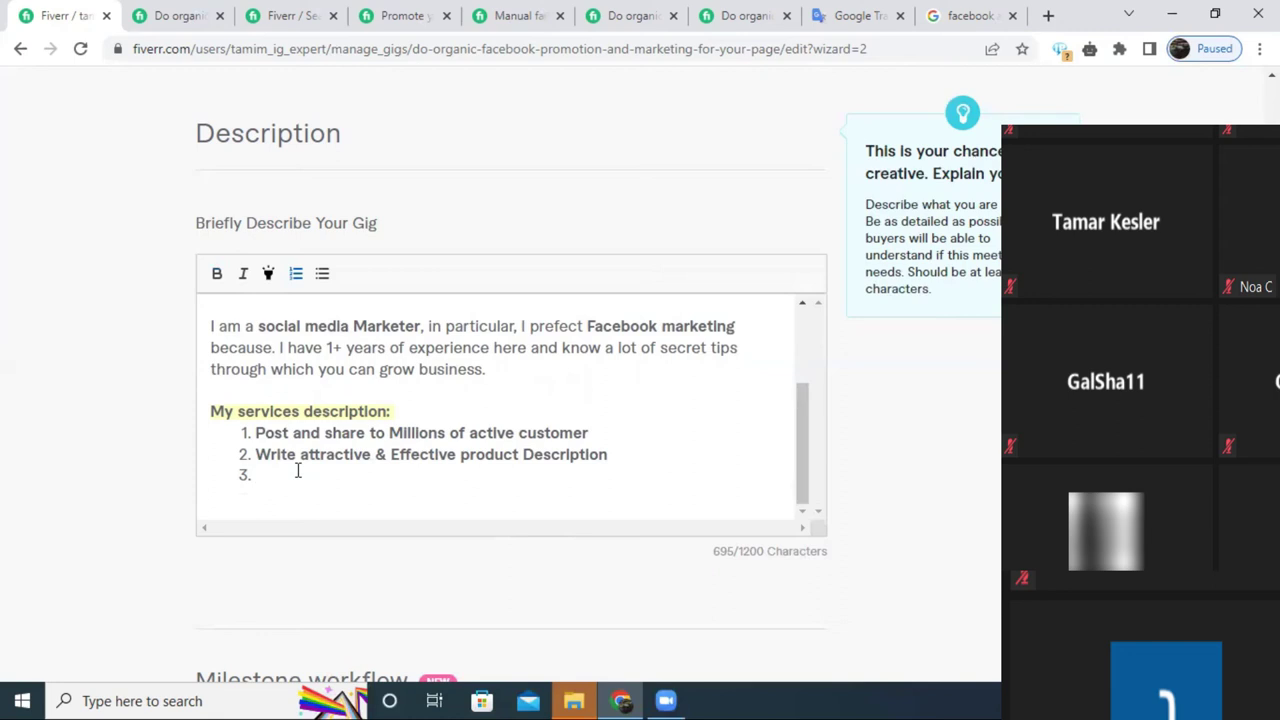
type("Promote")
Review the service features in the competing manual Facebook promotion gig, and return to the gig description being edited.
left_click(178, 15)
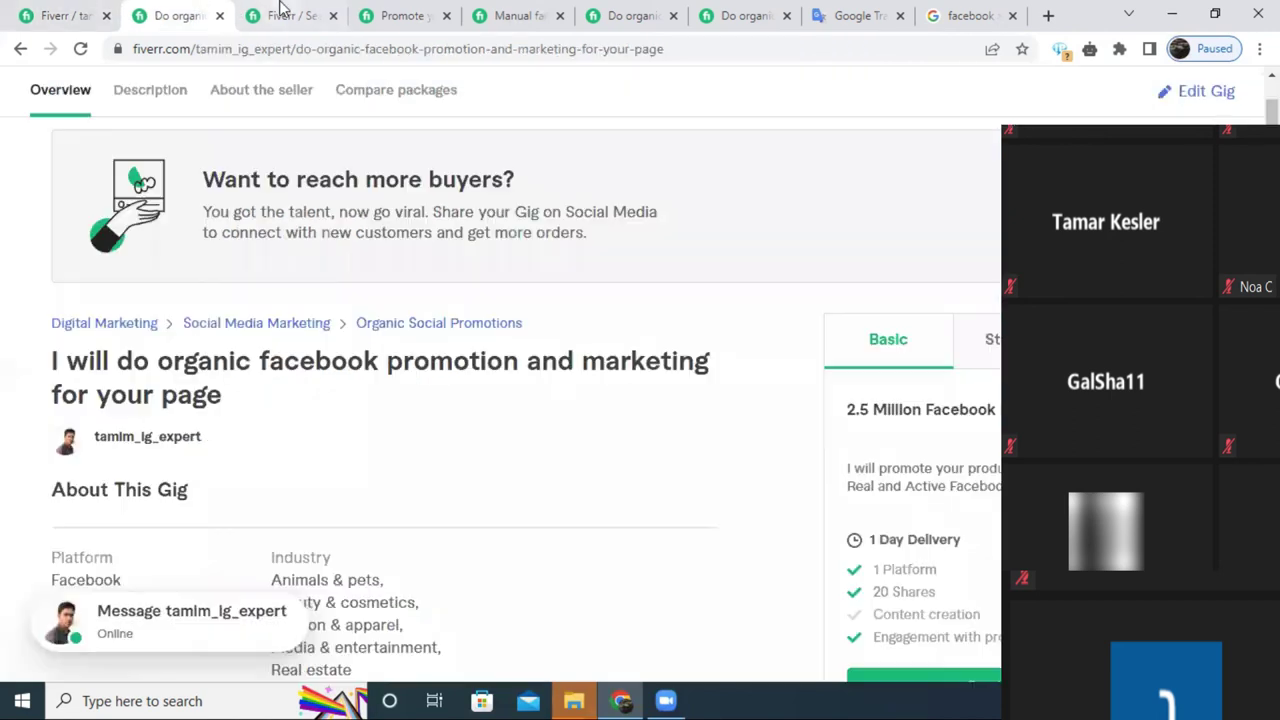
left_click(285, 15)
left_click(517, 15)
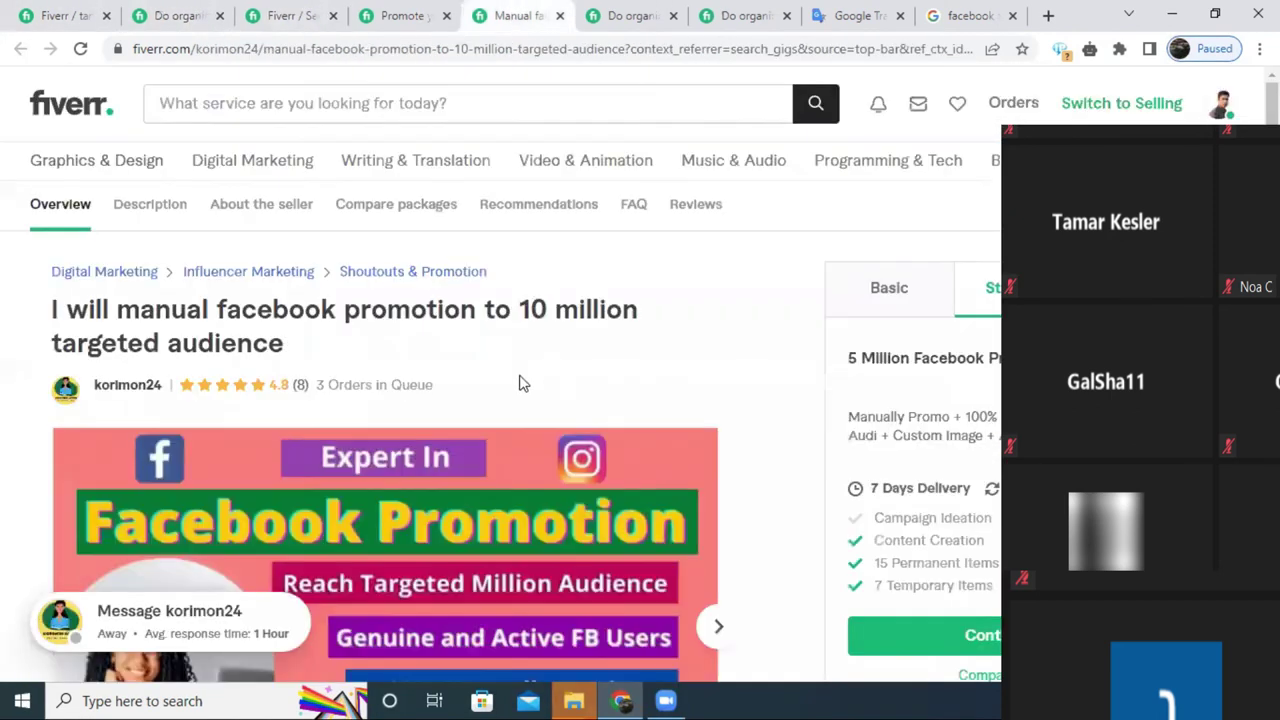
scroll(520, 385, "down", 5)
scroll(523, 385, "down", 4)
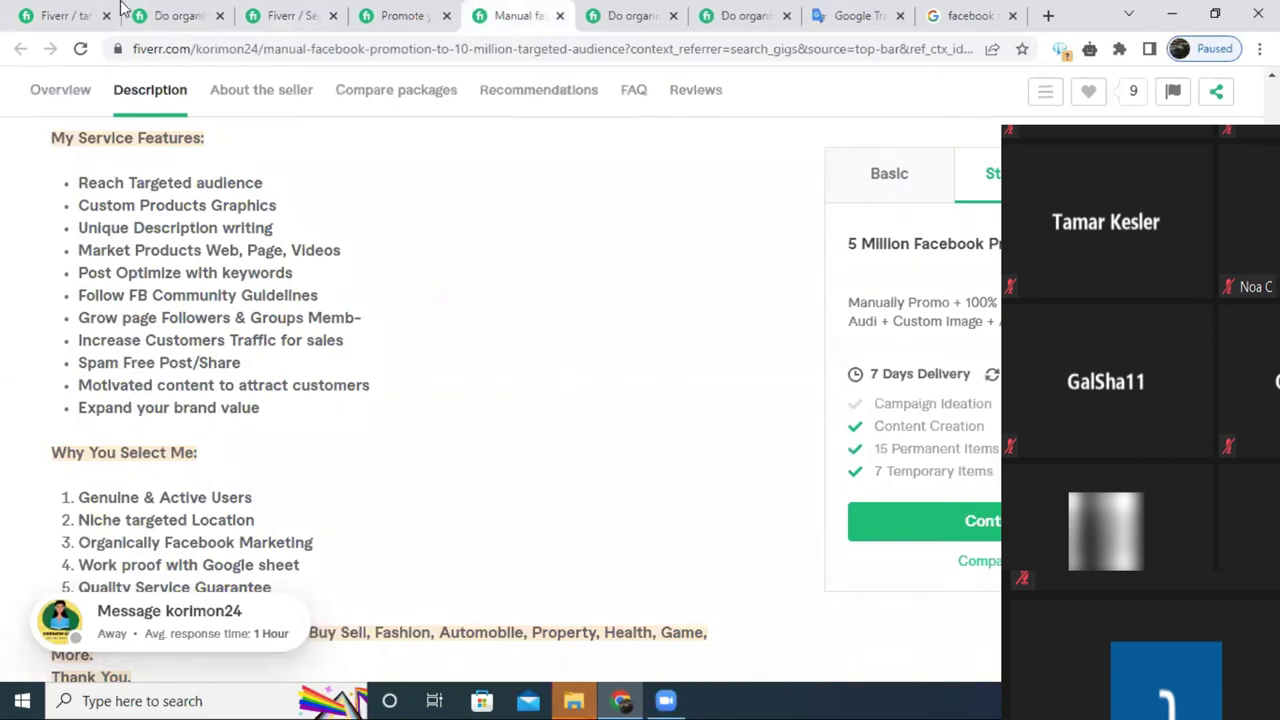
left_click(72, 12)
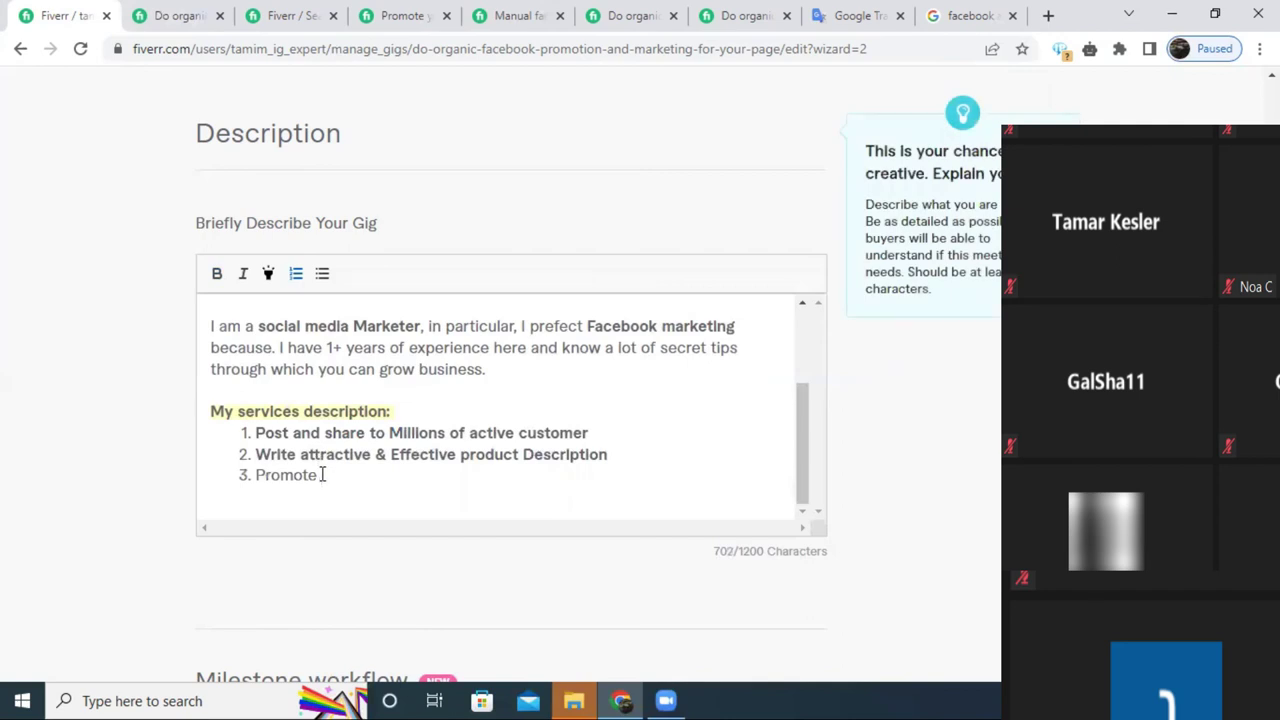
Continue the third list item with "your business", reusing the word "business" from the experience paragraph.
type("your")
double_click(459, 368)
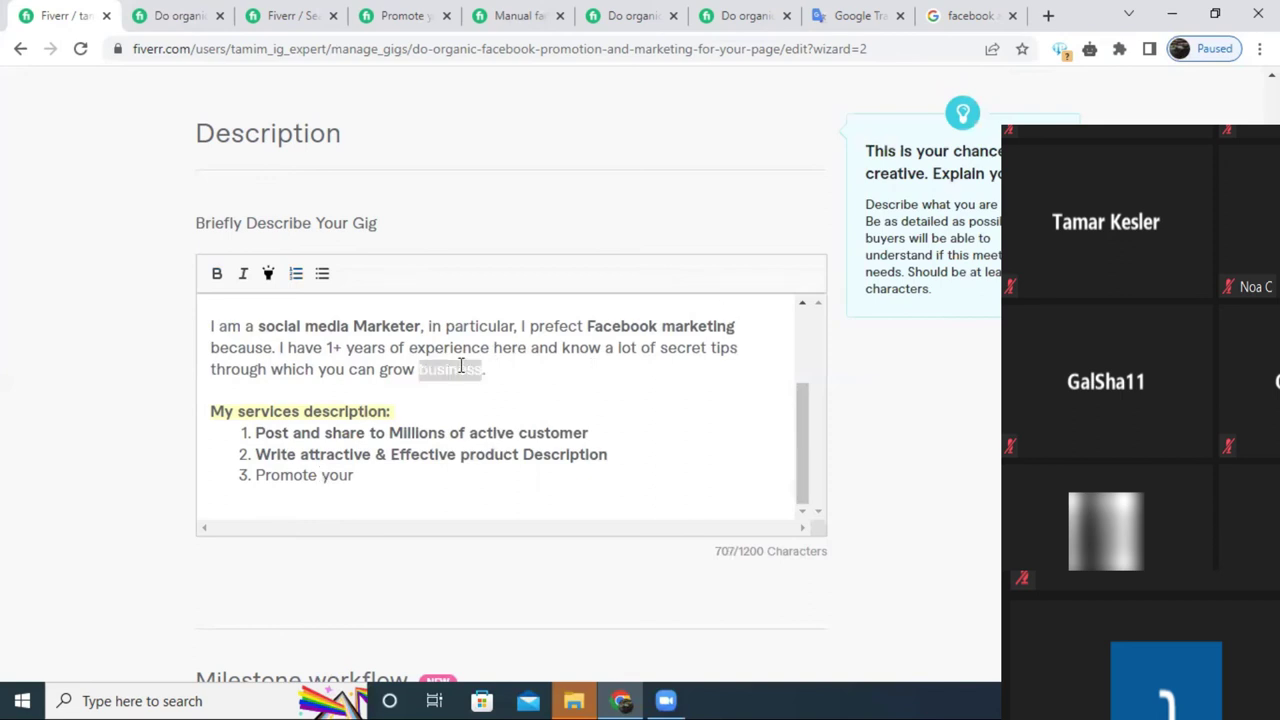
right_click(459, 368)
left_click(534, 443)
left_click(394, 472)
right_click(396, 474)
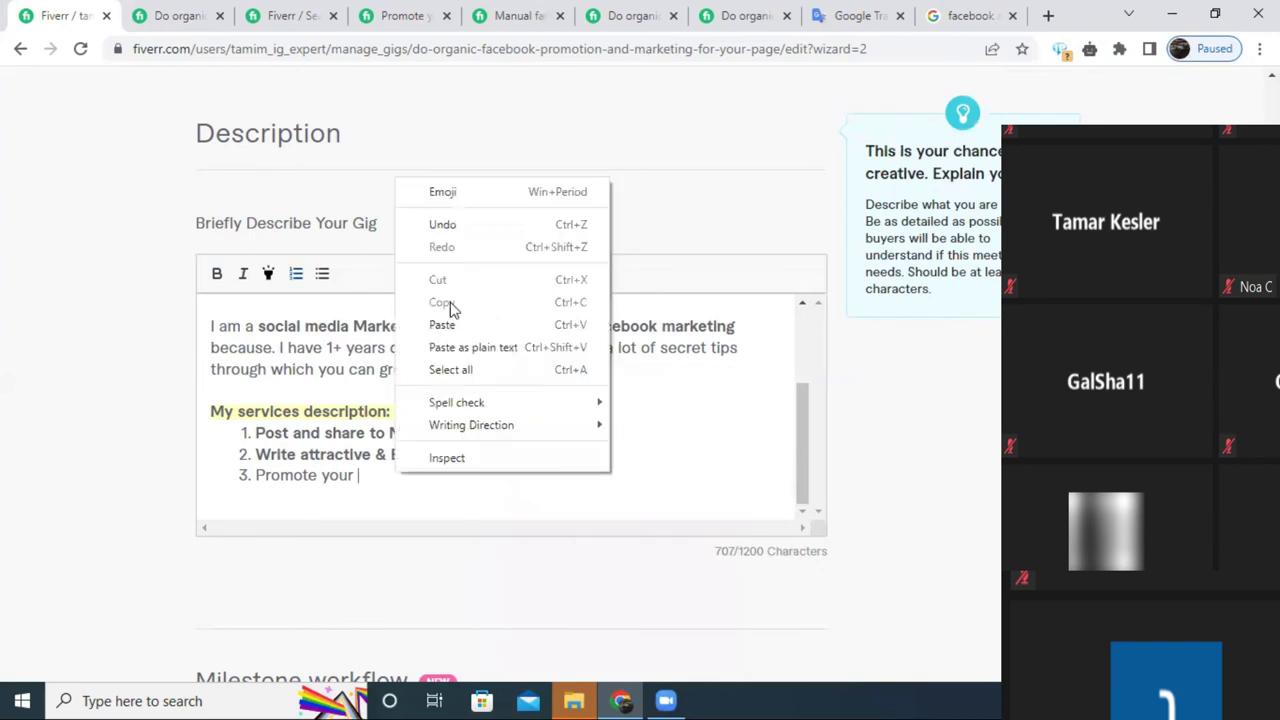
left_click(442, 324)
Remove the bold from the first two list items, finish the third with "target country & location" and start a fourth item.
left_click_drag(605, 454, 255, 431)
left_click(217, 276)
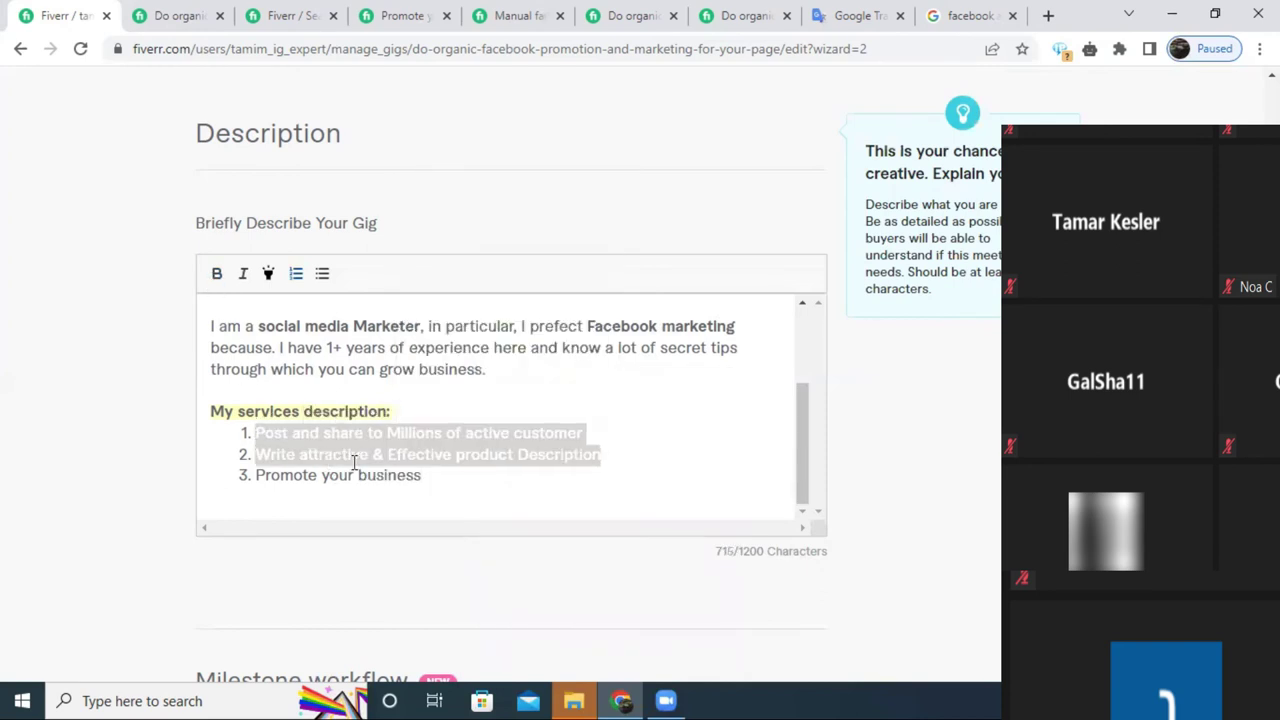
left_click(431, 477)
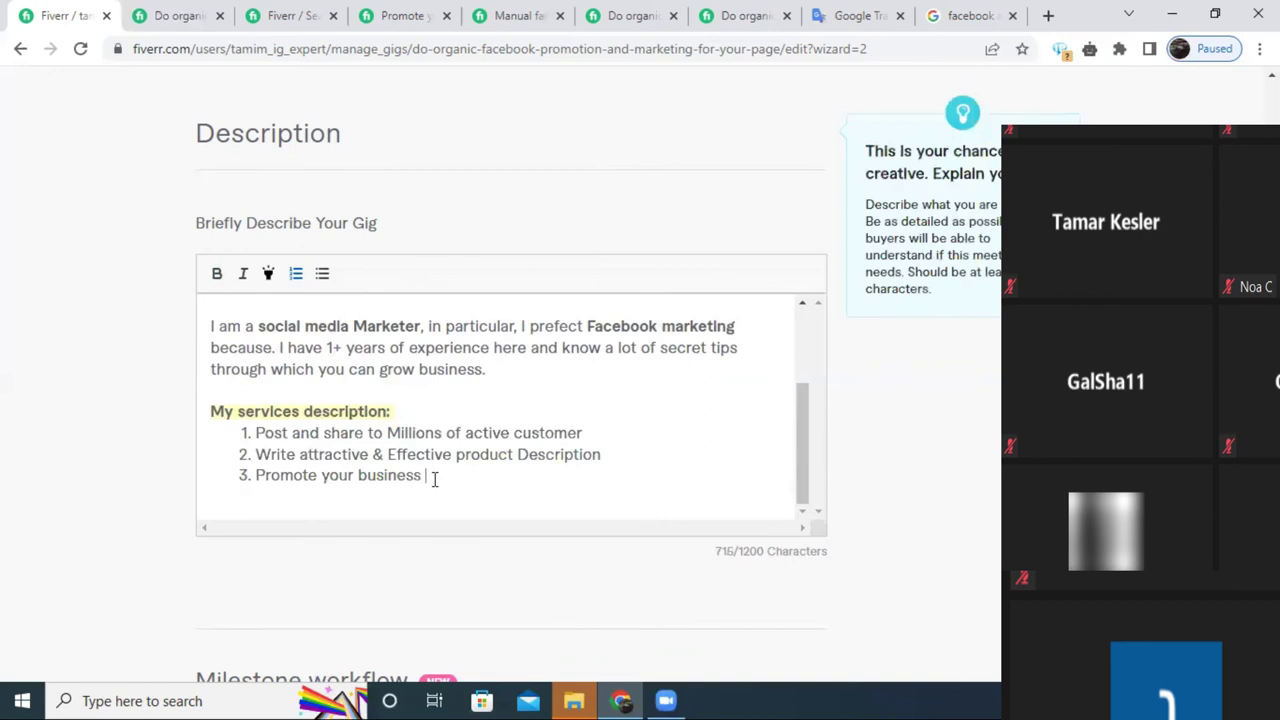
type("target country ")
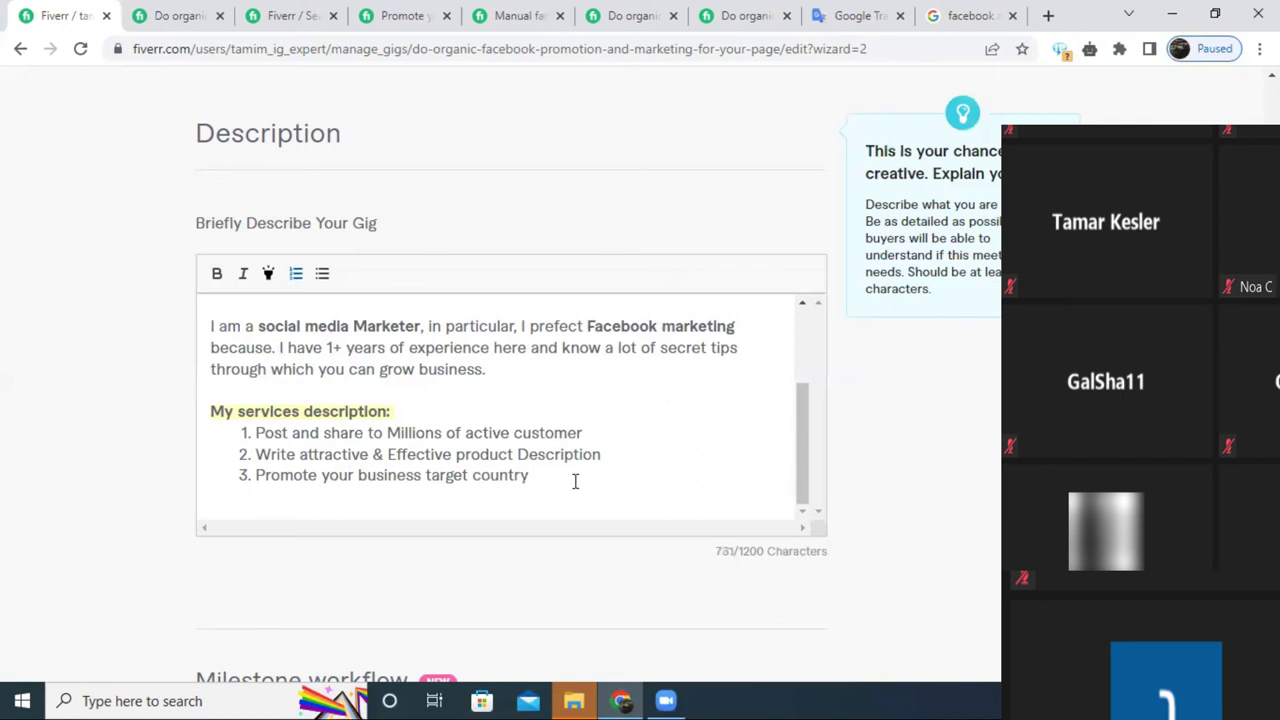
type("& location")
key("Return")
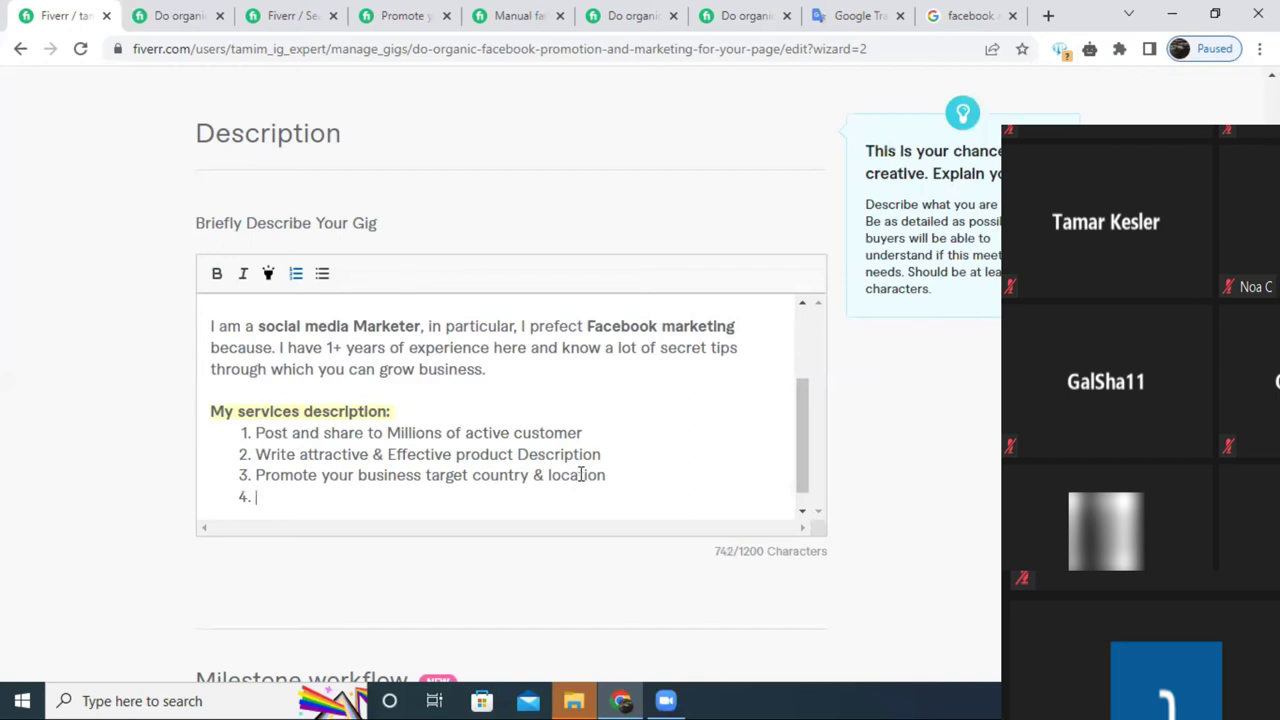
Write "All promotion organically" in the fourth list item, correcting the spelling of the last word.
scroll(580, 474, "down", 1)
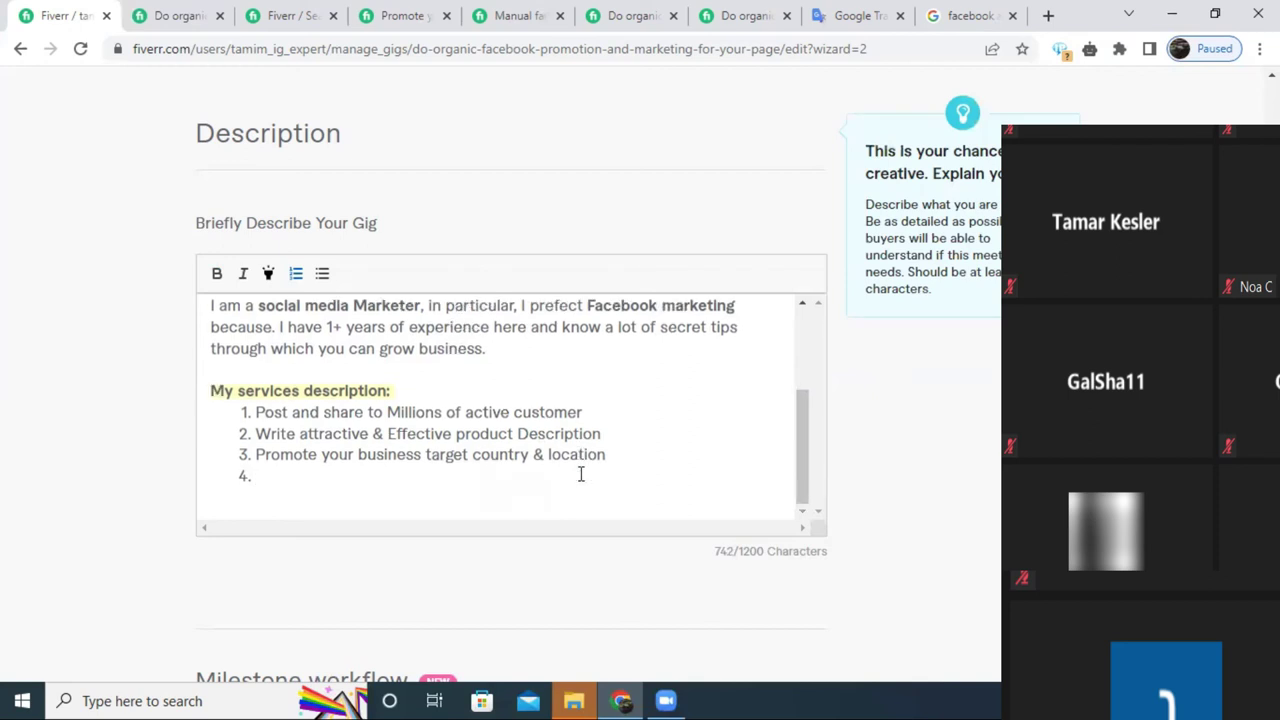
type("All")
type("omotion")
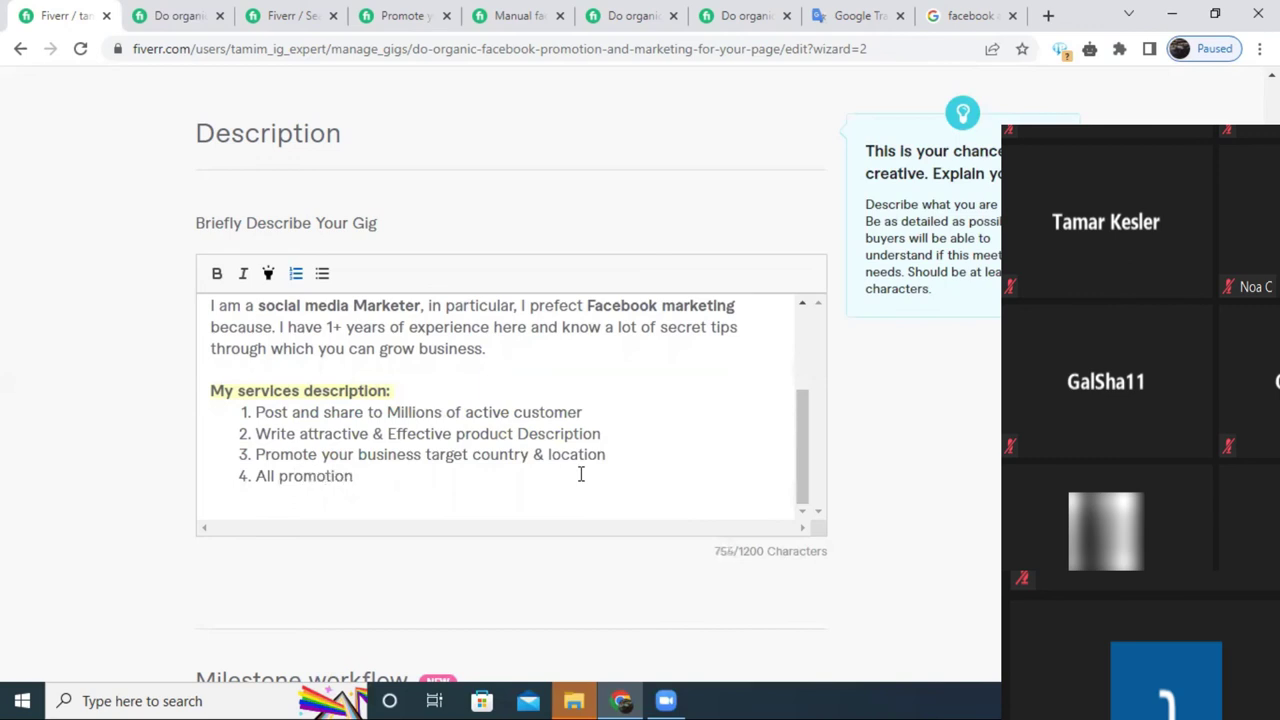
type(" organcily")
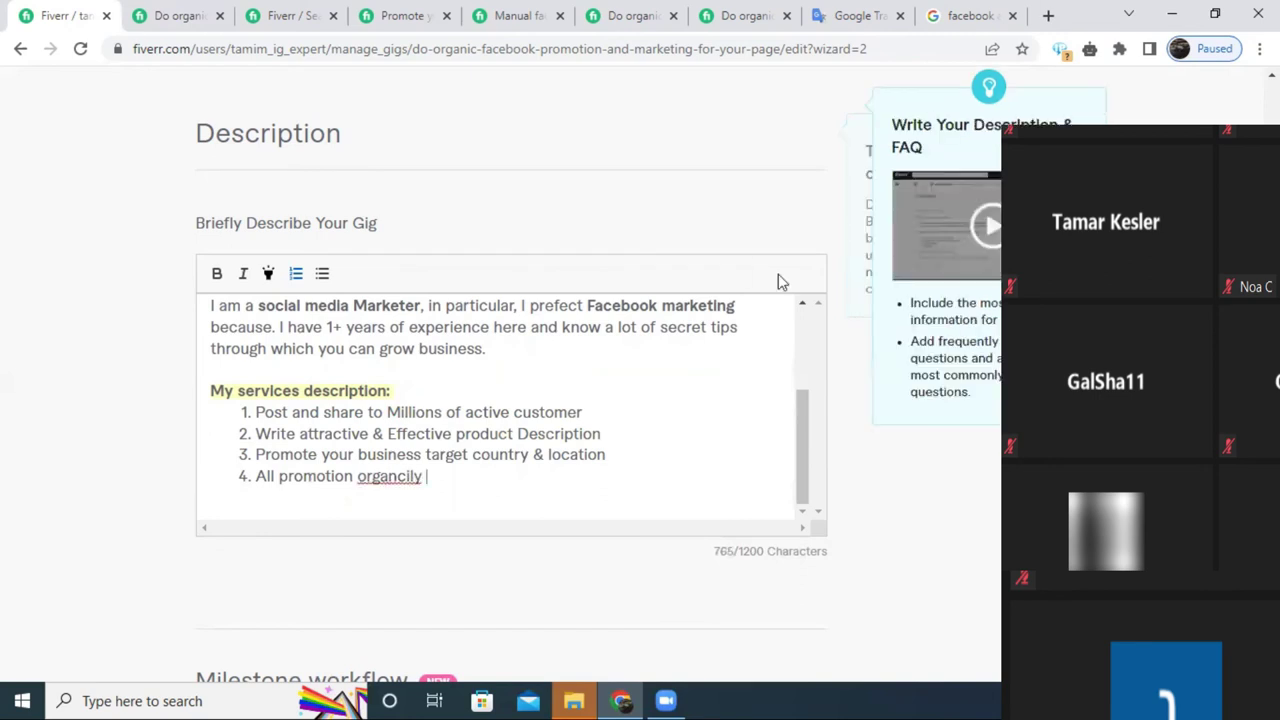
right_click(405, 476)
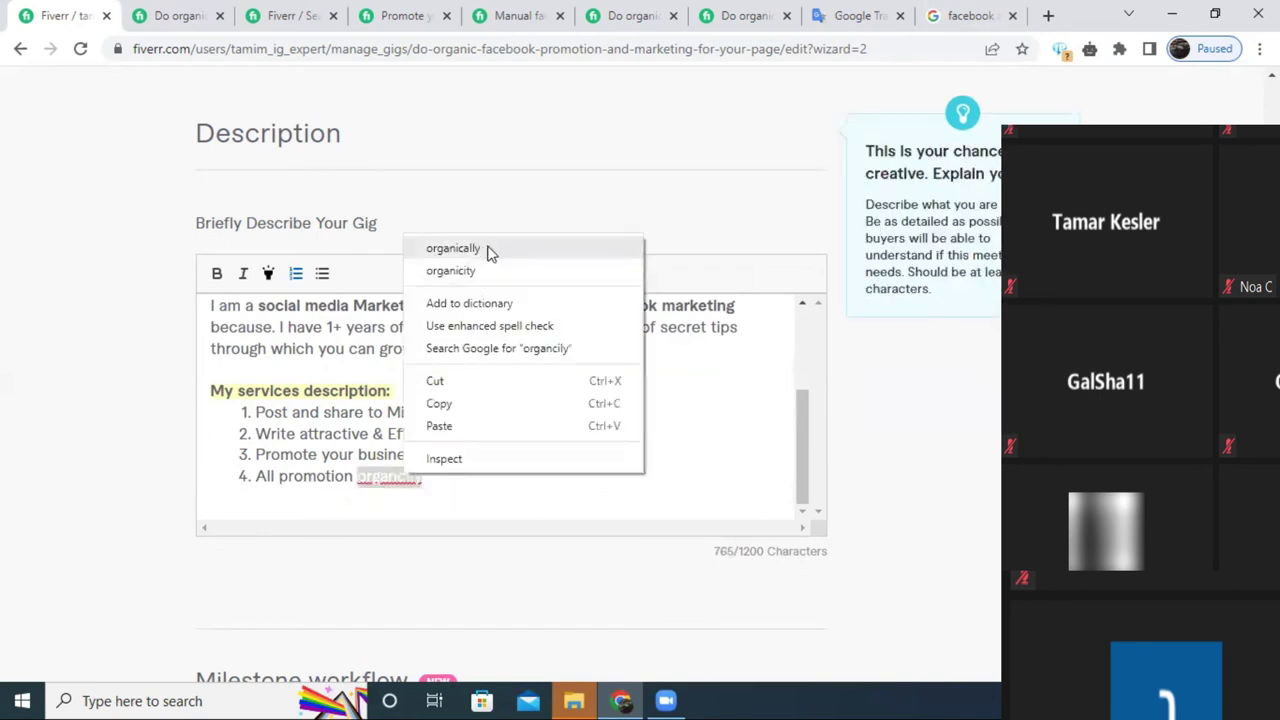
left_click(489, 250)
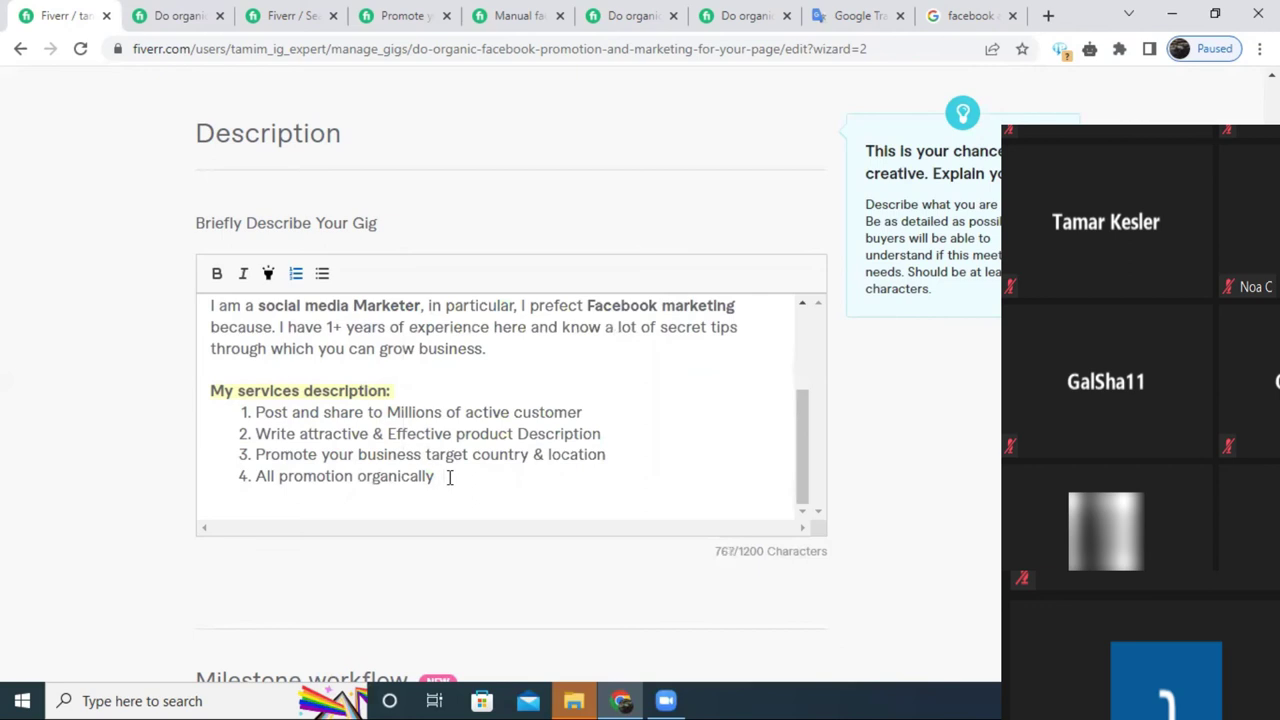
Extend the fourth list item with "& safe away" and start a fifth item.
type("& safe m")
key("BackSpace")
type("away")
left_click_drag(531, 479, 488, 477)
left_click(531, 479)
left_click_drag(531, 479, 495, 476)
left_click(531, 478)
key("Return")
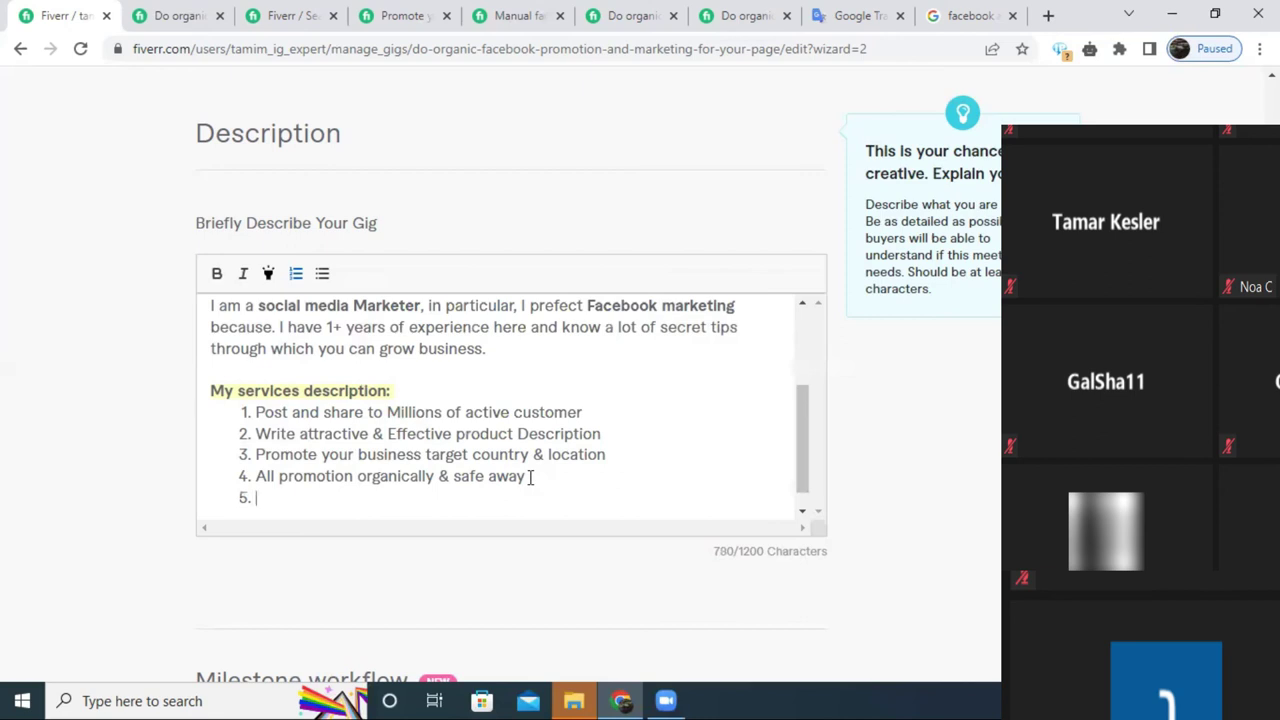
Look up the meaning of "away" from the fourth list item in Google Translate, and try the spelling "awy".
double_click(510, 477)
right_click(516, 477)
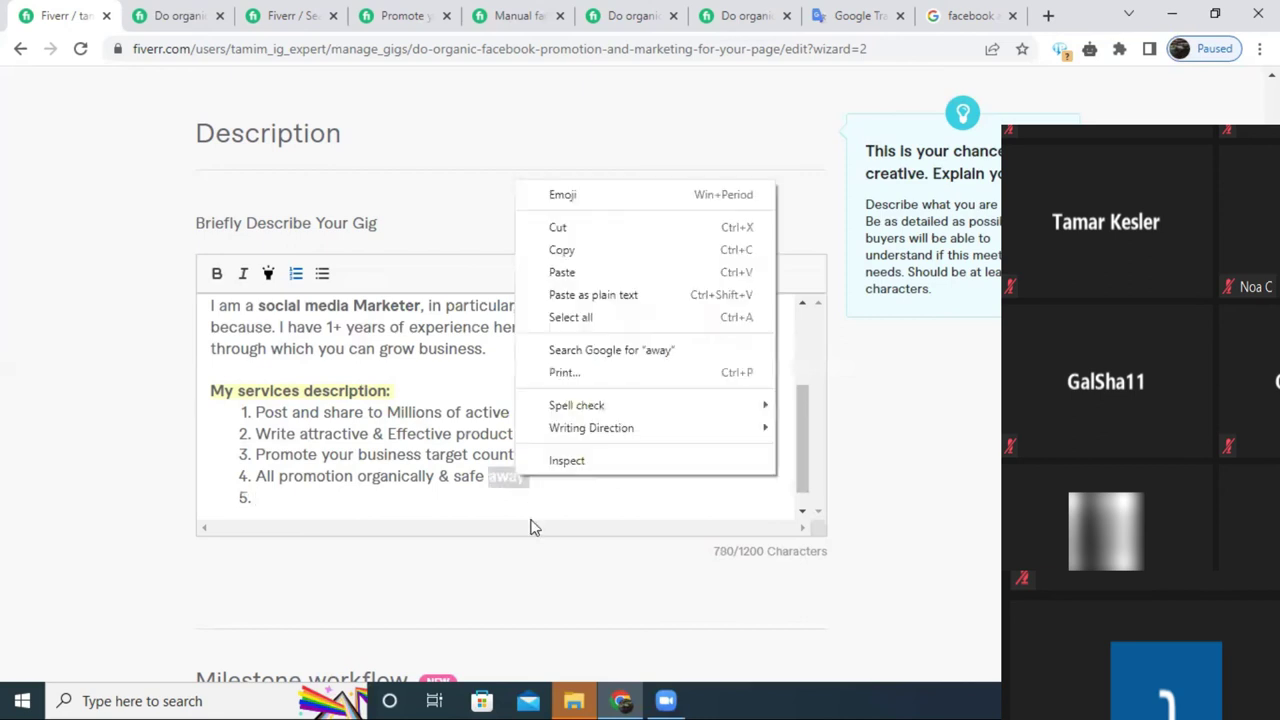
left_click(584, 256)
key("ctrl+8")
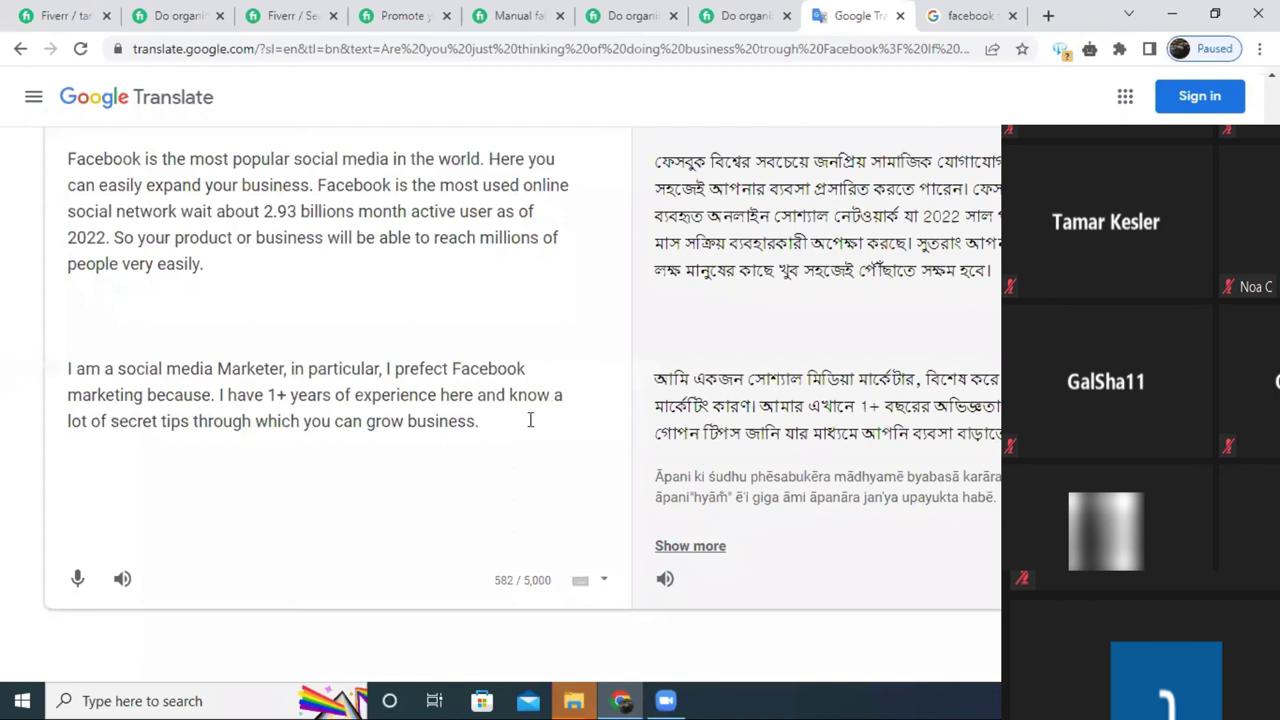
right_click(522, 424)
left_click(496, 427)
key("Return")
key("ctrl+v")
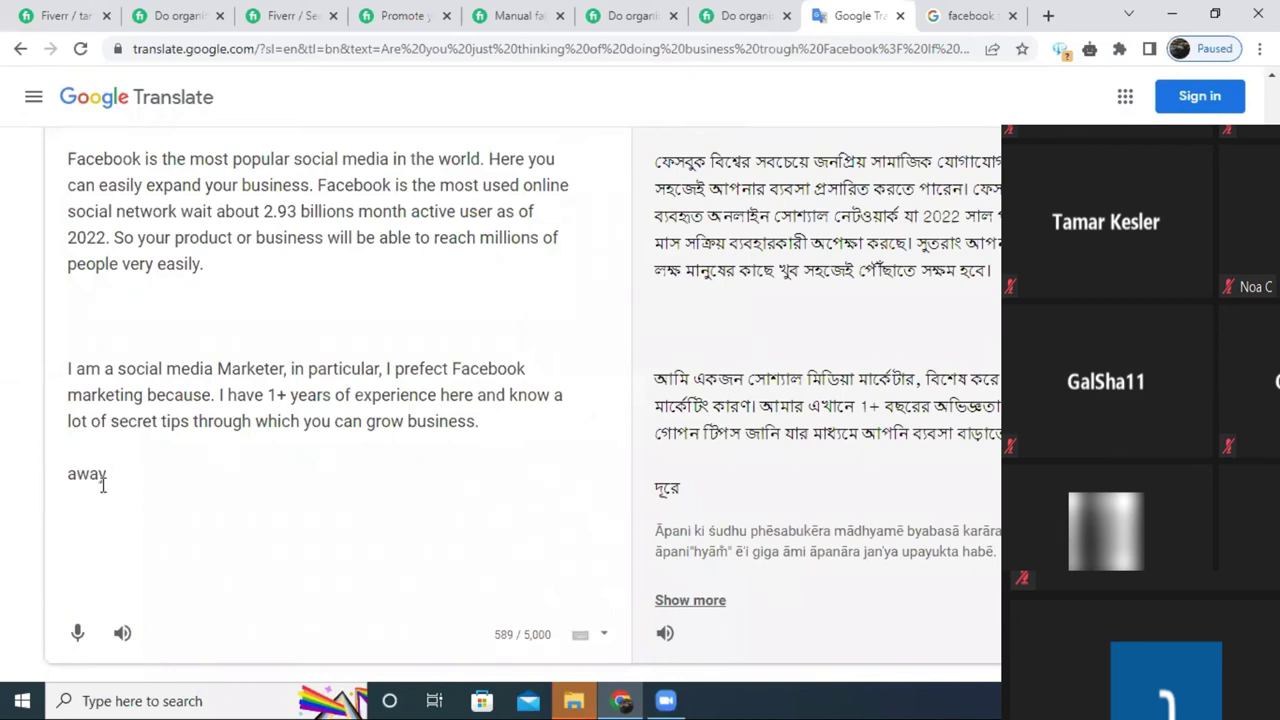
left_click_drag(101, 474, 93, 476)
key("BackSpace")
scroll(360, 412, "up", 2)
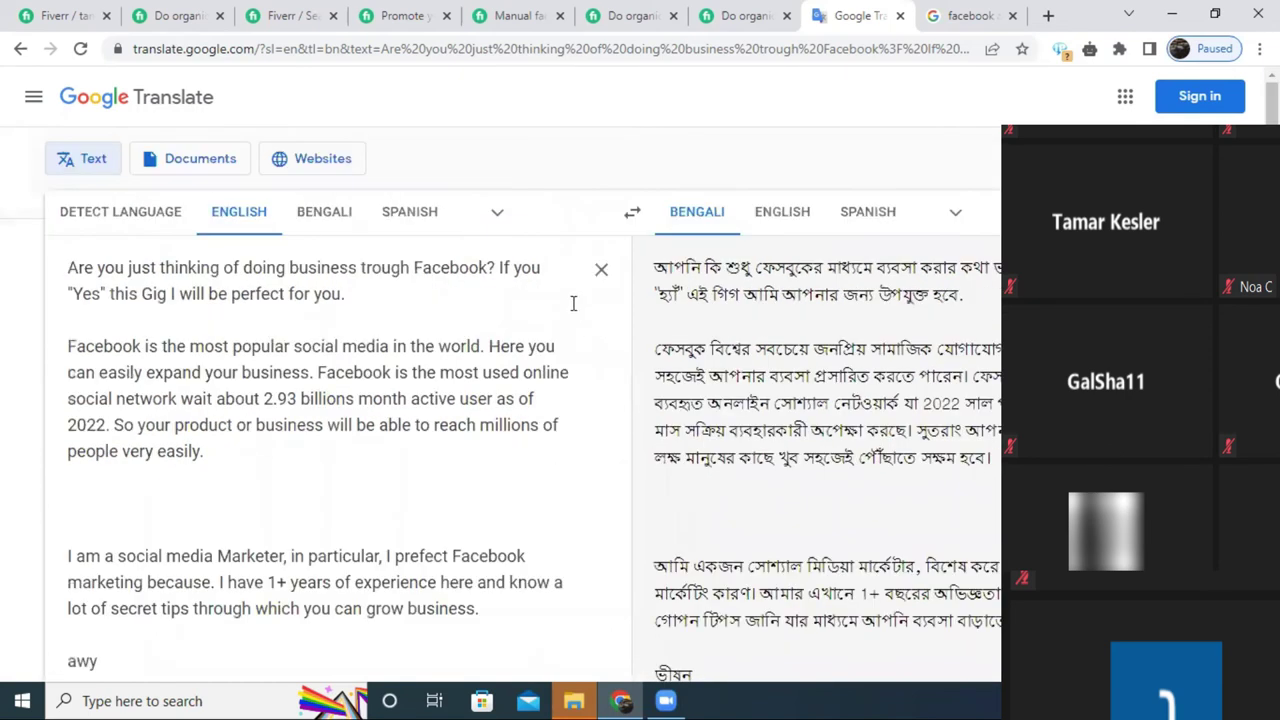
Translate the dictated word "উপায়" from Bengali to English and replace "away" with "Way" in the fourth list item.
left_click(318, 222)
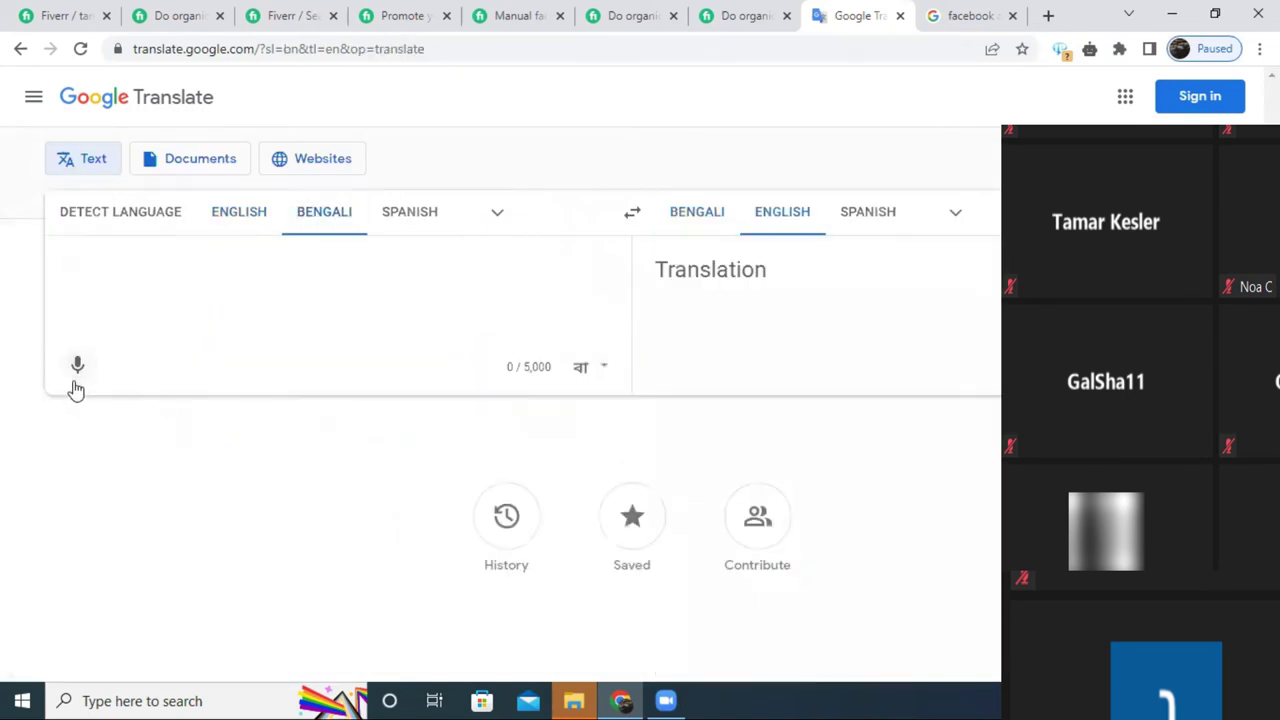
left_click(75, 380)
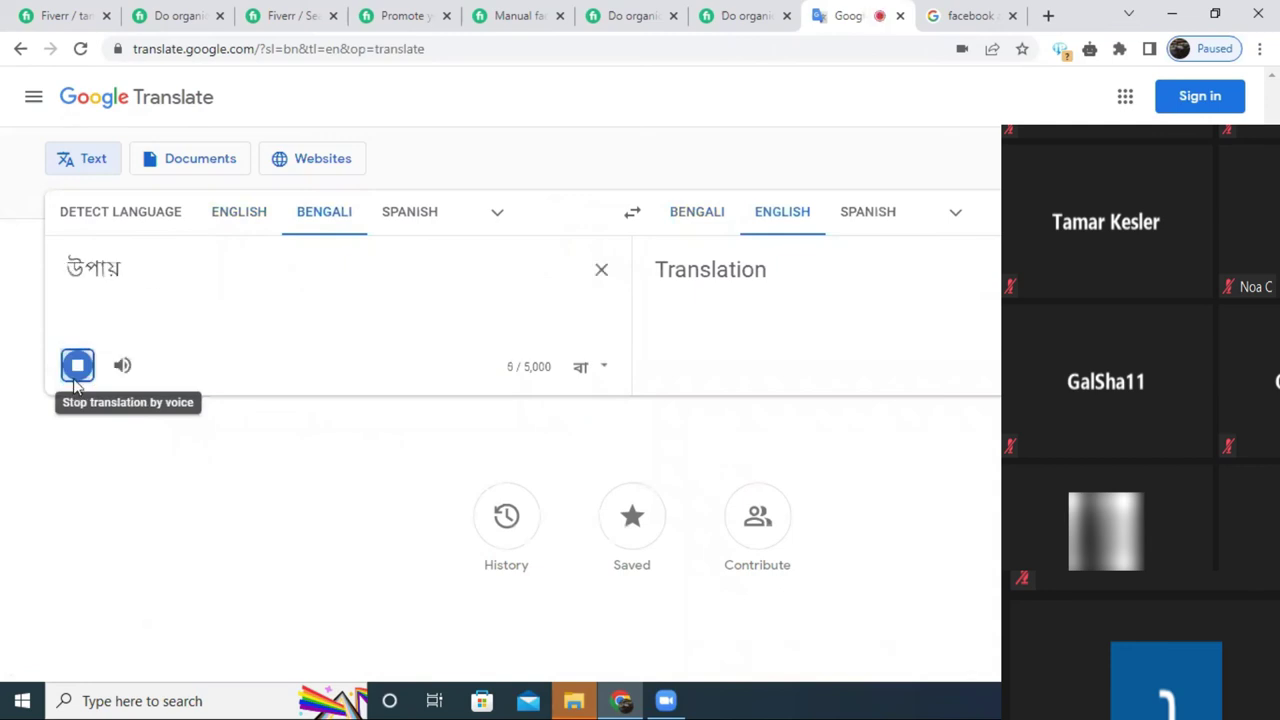
key("ctrl+shift+c")
left_click(65, 15)
right_click(505, 477)
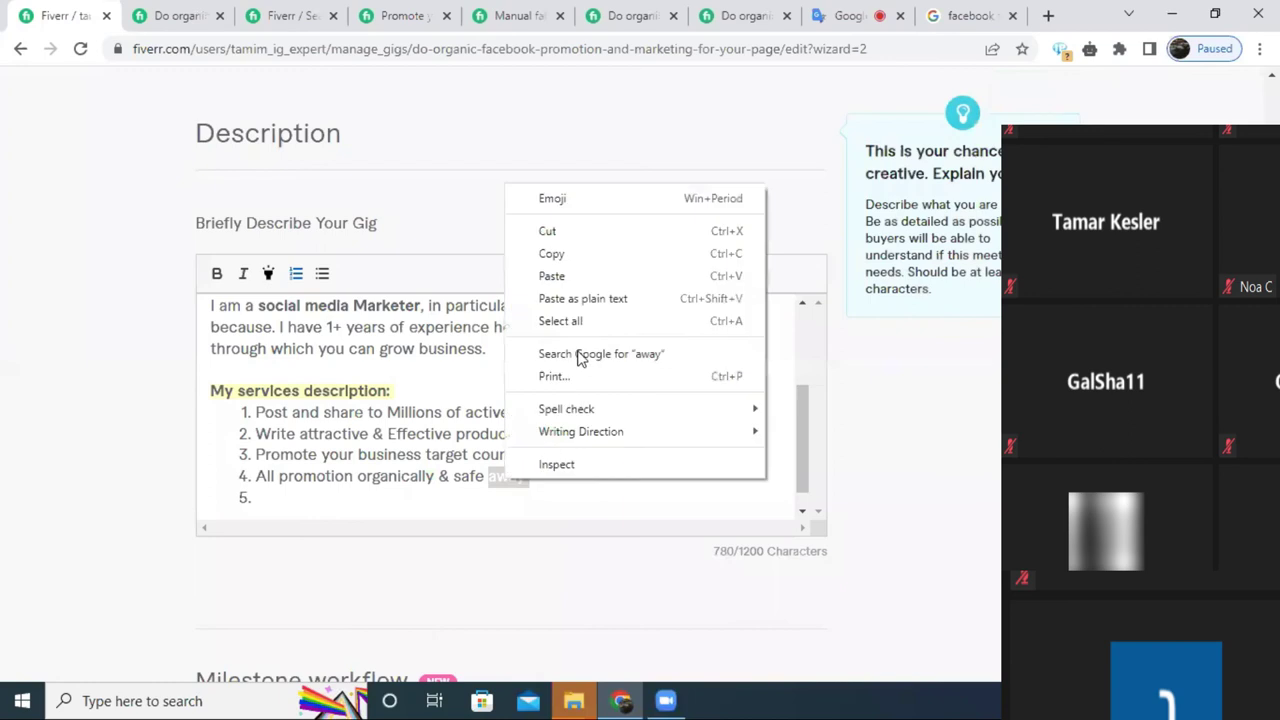
left_click(566, 280)
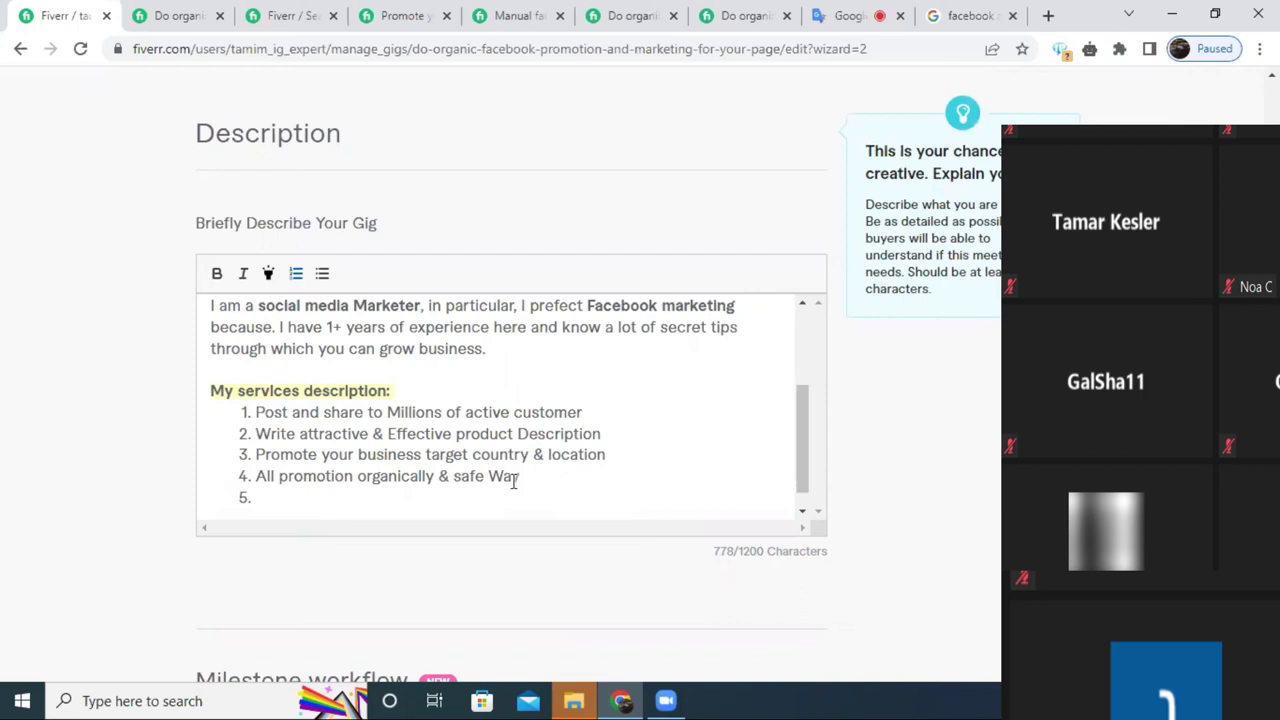
left_click(868, 12)
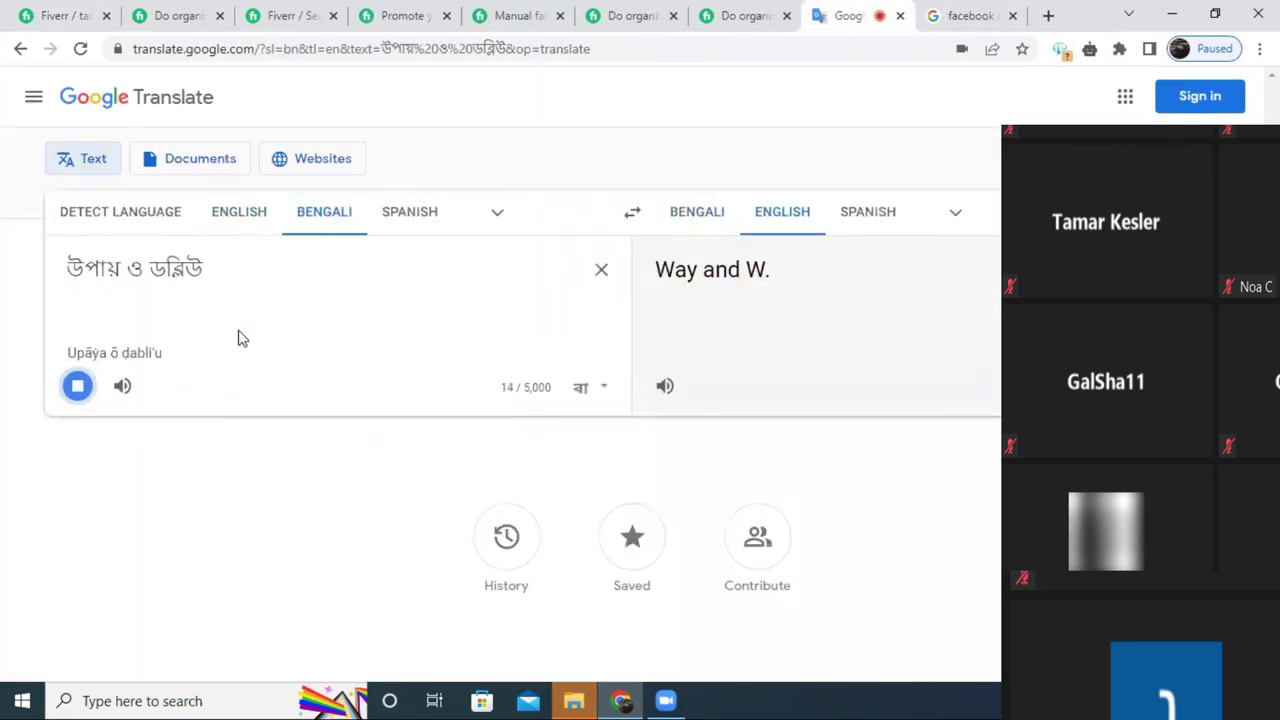
left_click(78, 388)
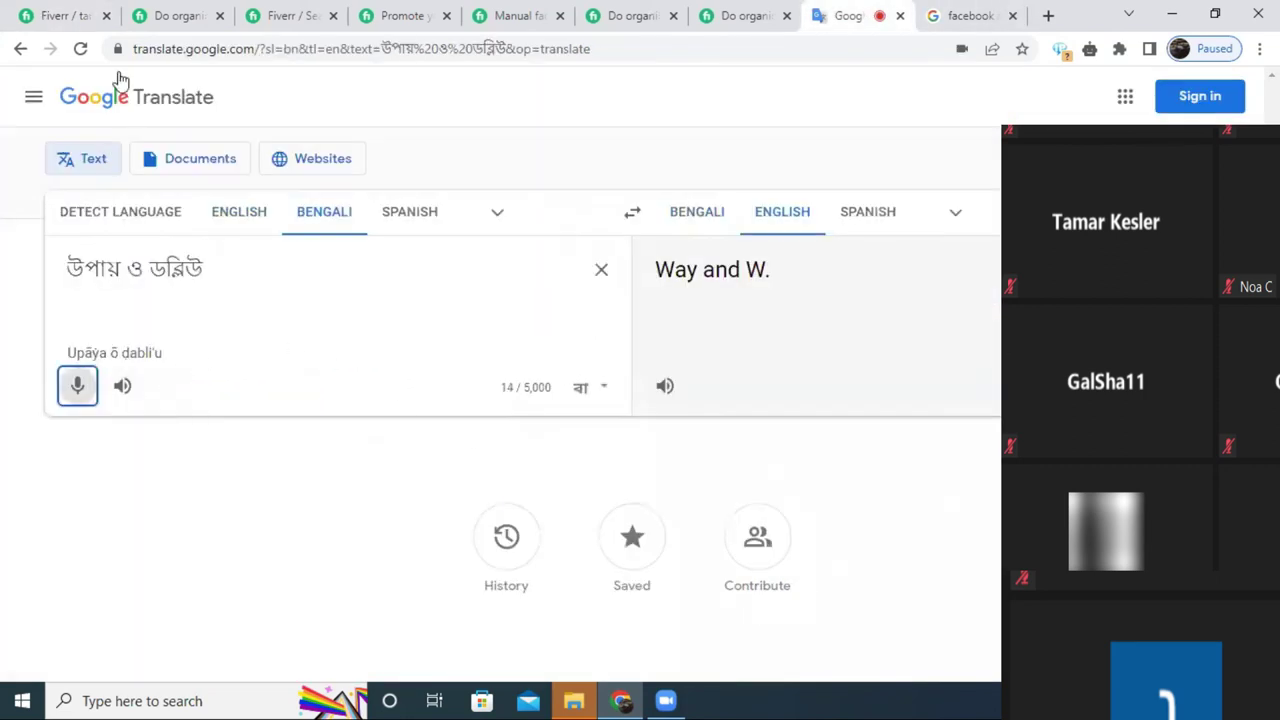
left_click(62, 14)
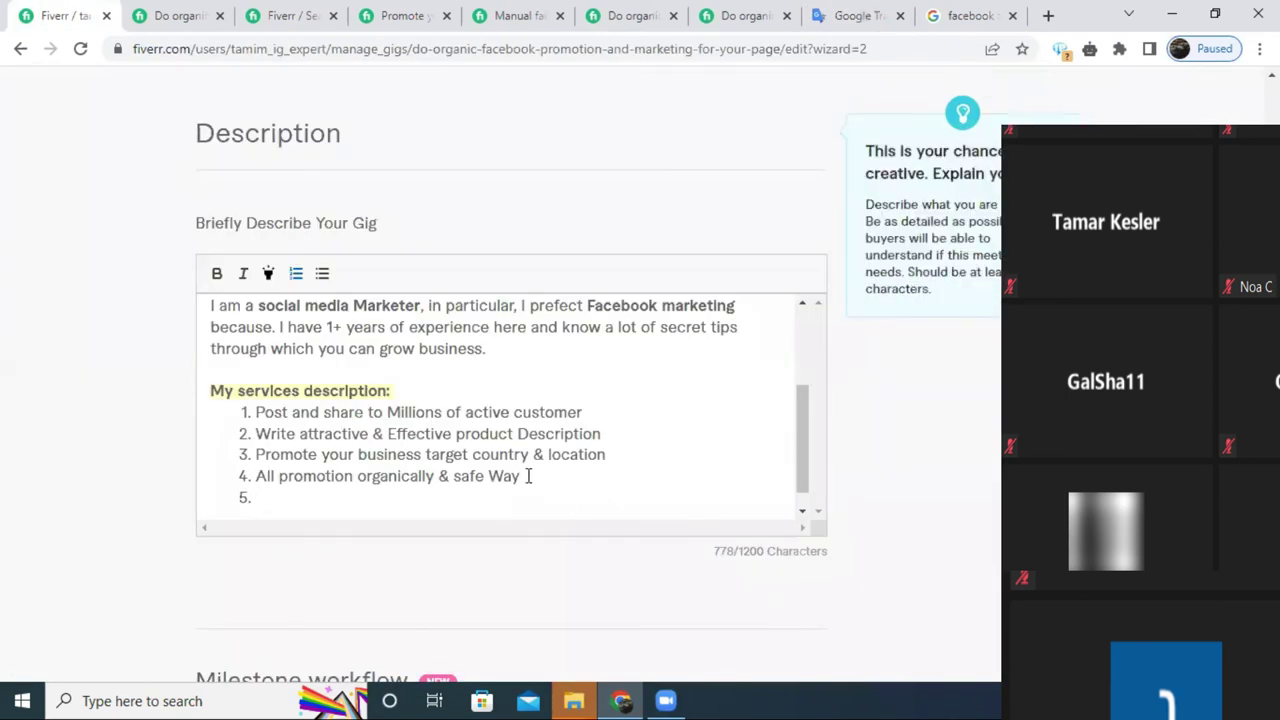
Replace the last word of the fourth list item with "marketing", add another empty item and place the cursor in the fifth.
left_click_drag(500, 477, 494, 481)
type("marketing")
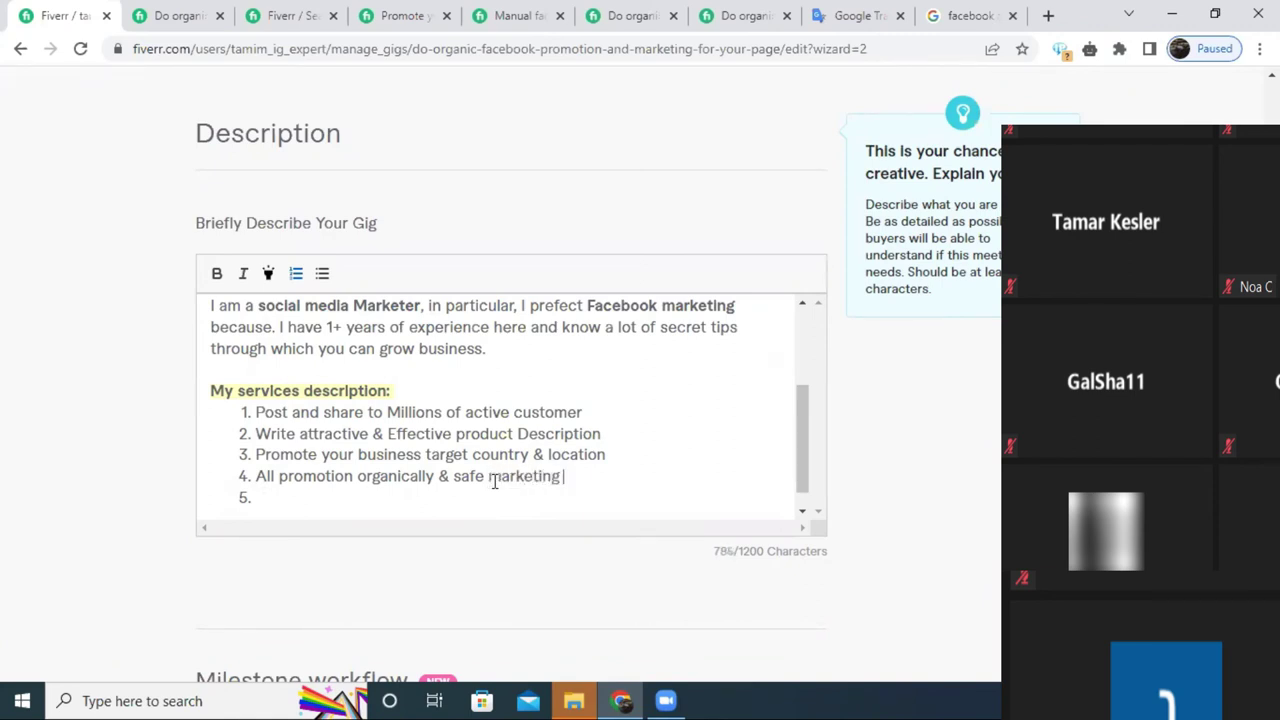
key("Return")
scroll(507, 421, "down", 1)
left_click(294, 454)
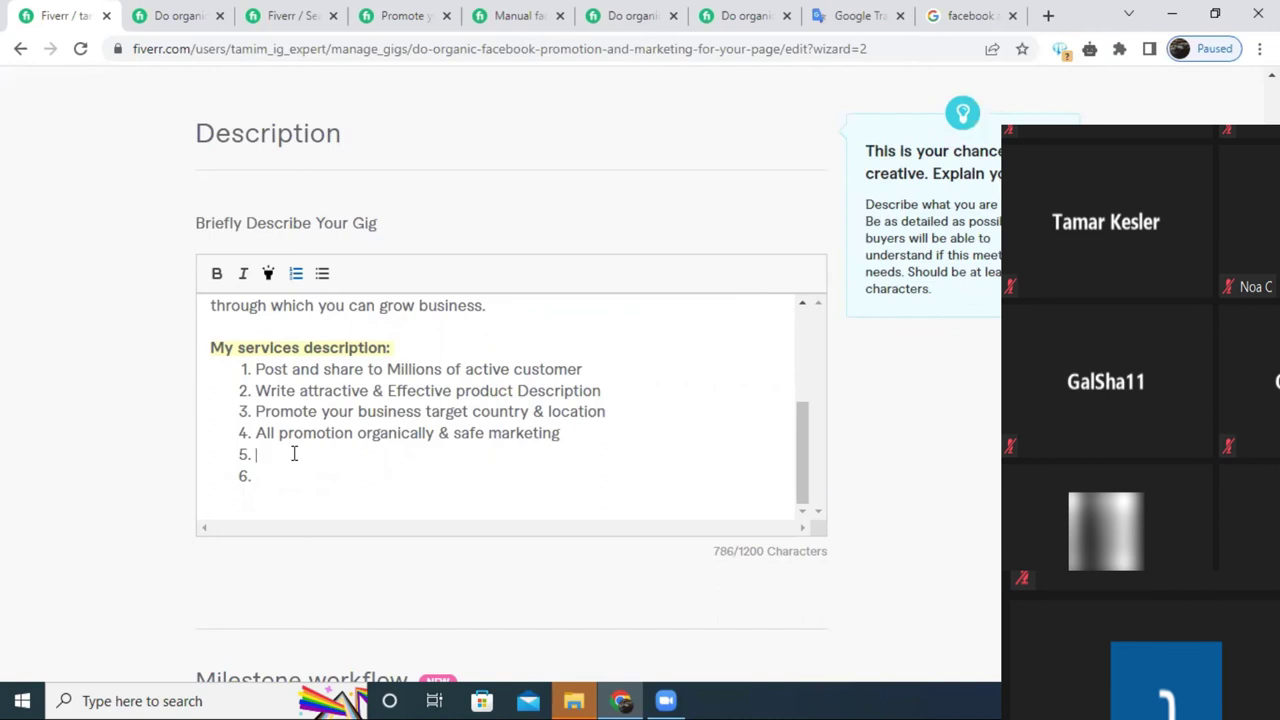
Copy the line "Increase Customers Traffic for sales" from the service features of the manual Facebook promotion gig.
left_click(521, 8)
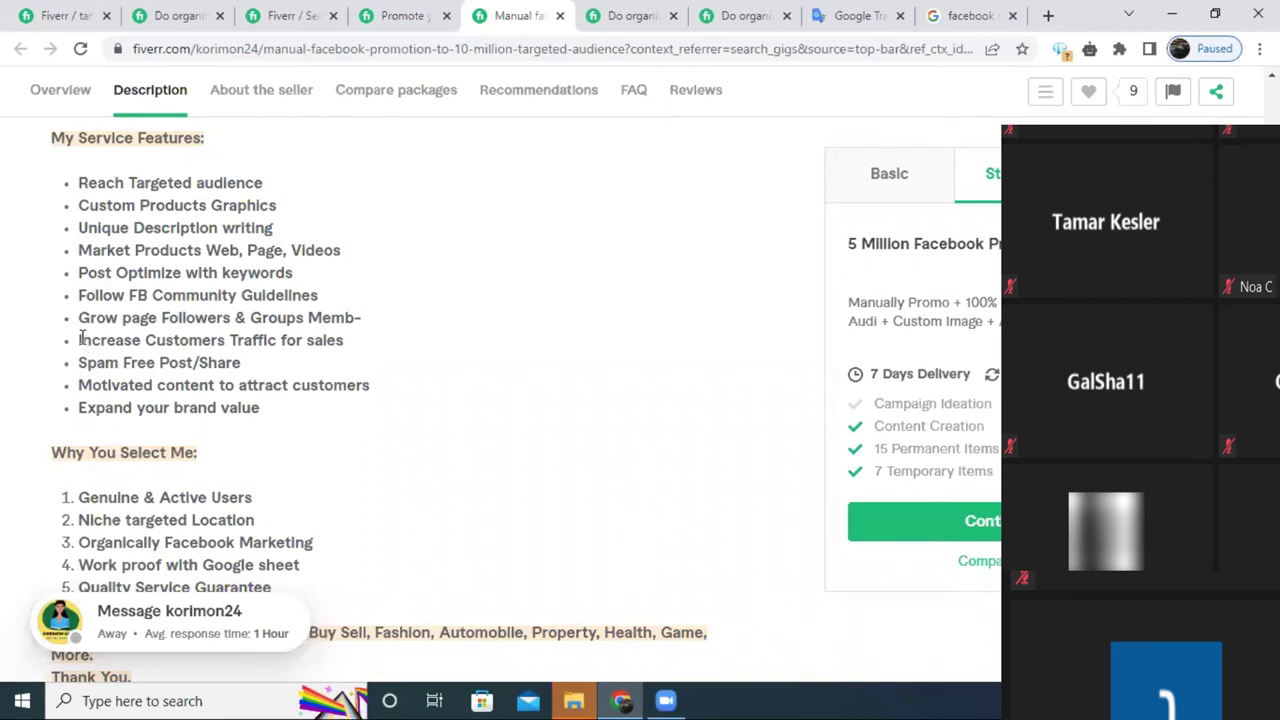
left_click_drag(80, 340, 346, 342)
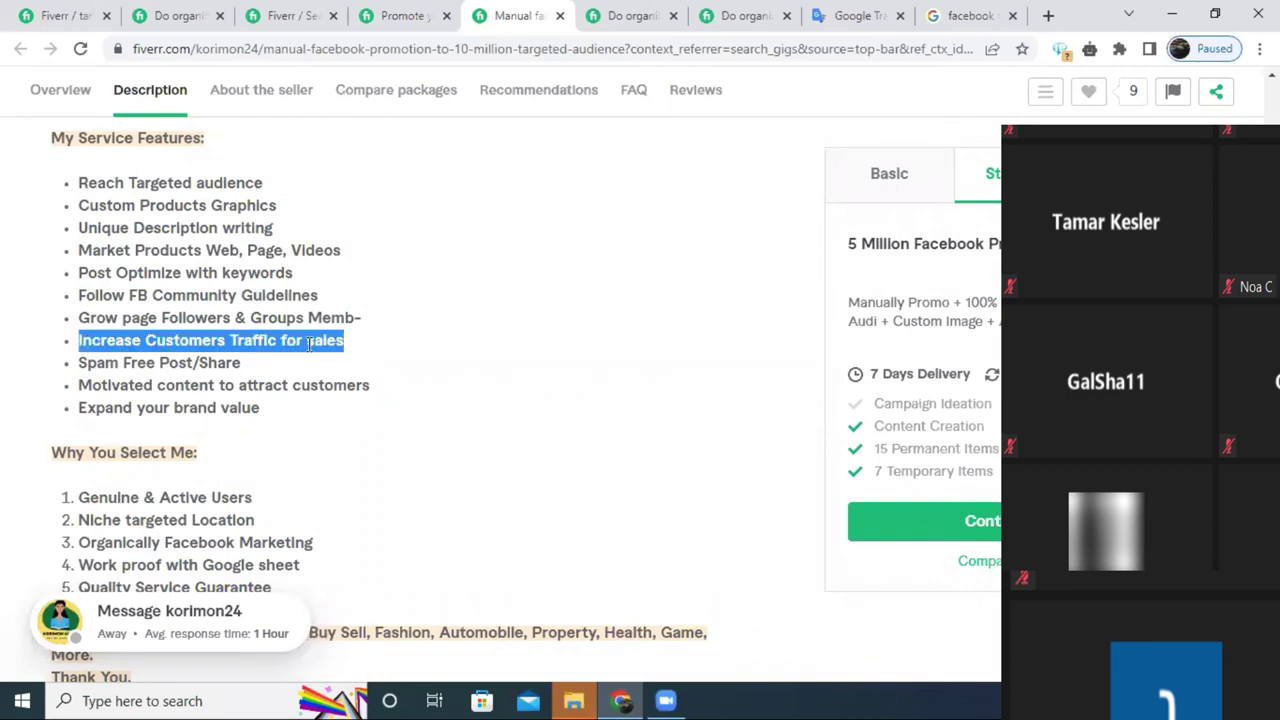
right_click(308, 347)
left_click(390, 359)
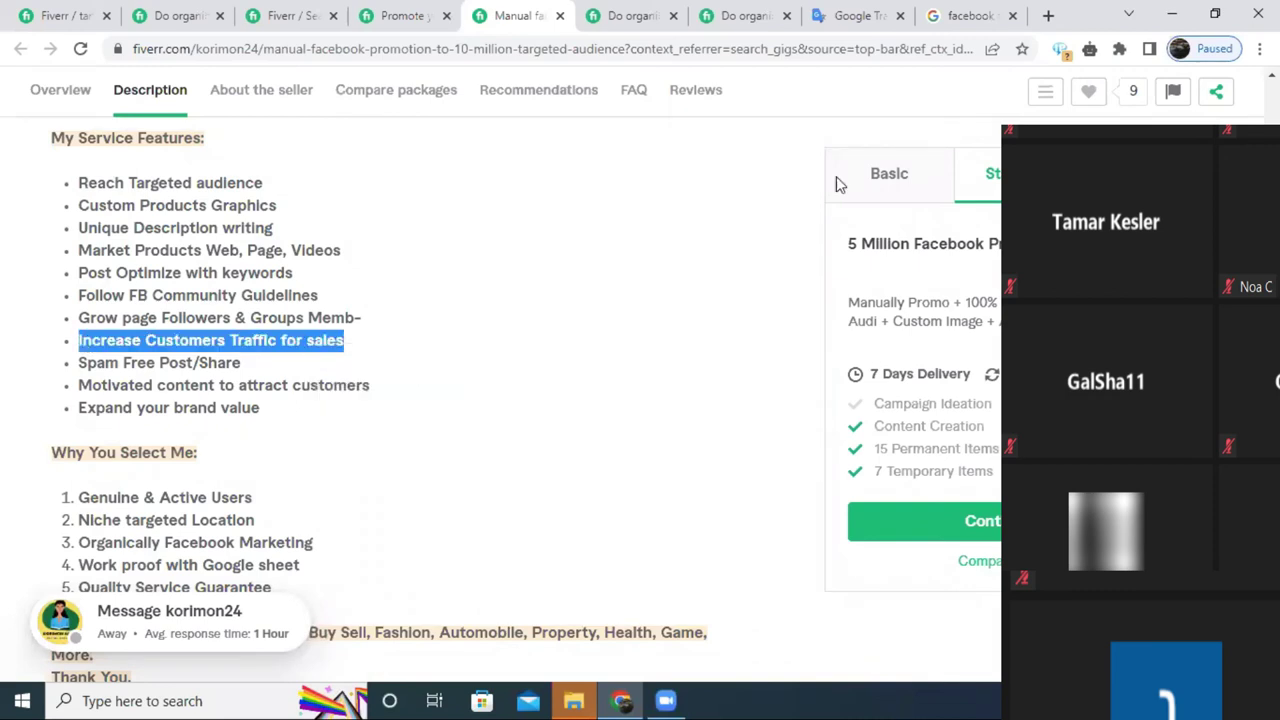
Search Google for "online notepad" in a new tab, open the RapidTables notepad and dismiss its auto-save dialog.
left_click(1045, 17)
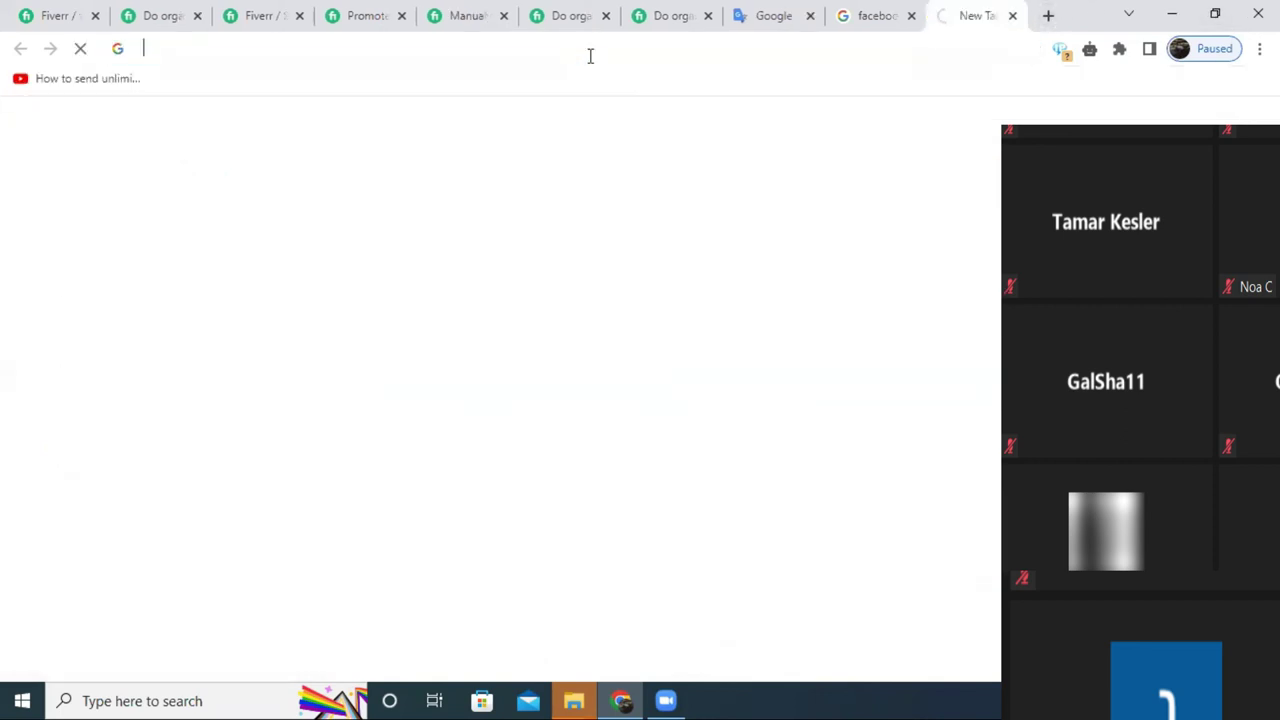
type("goo")
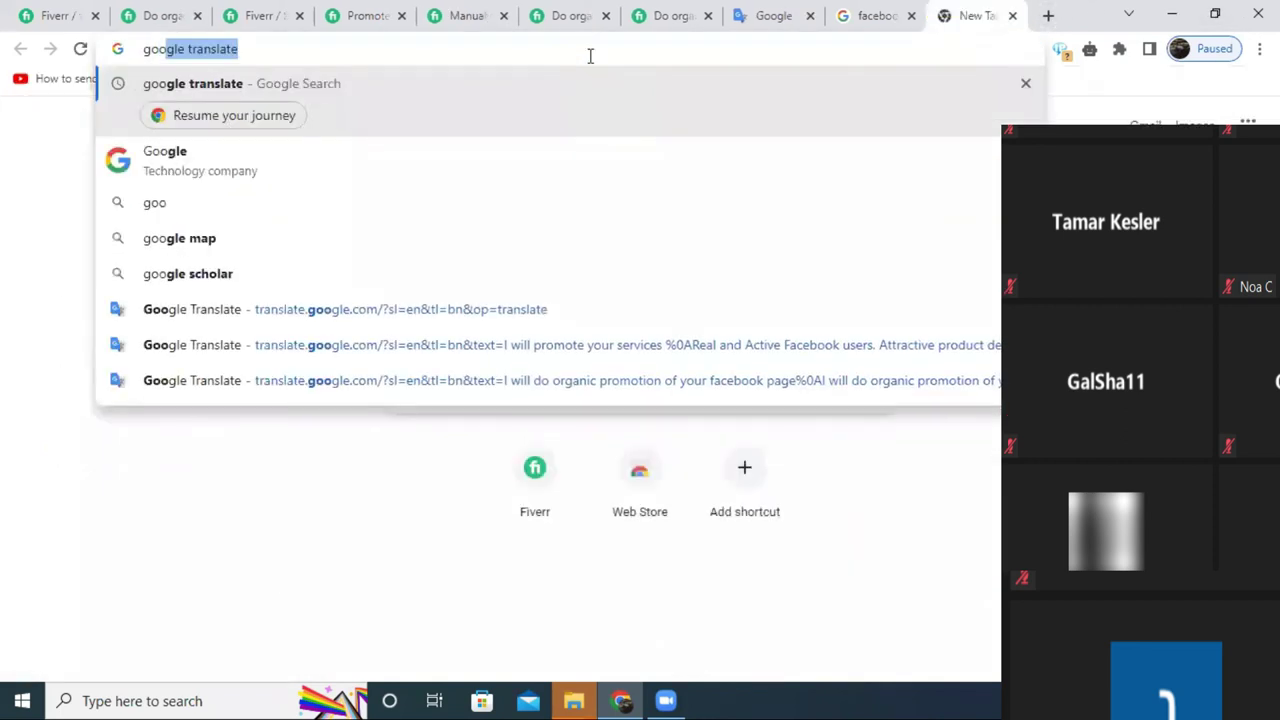
key("BackSpace")
key("BackSpace")
key("BackSpace")
key("BackSpace")
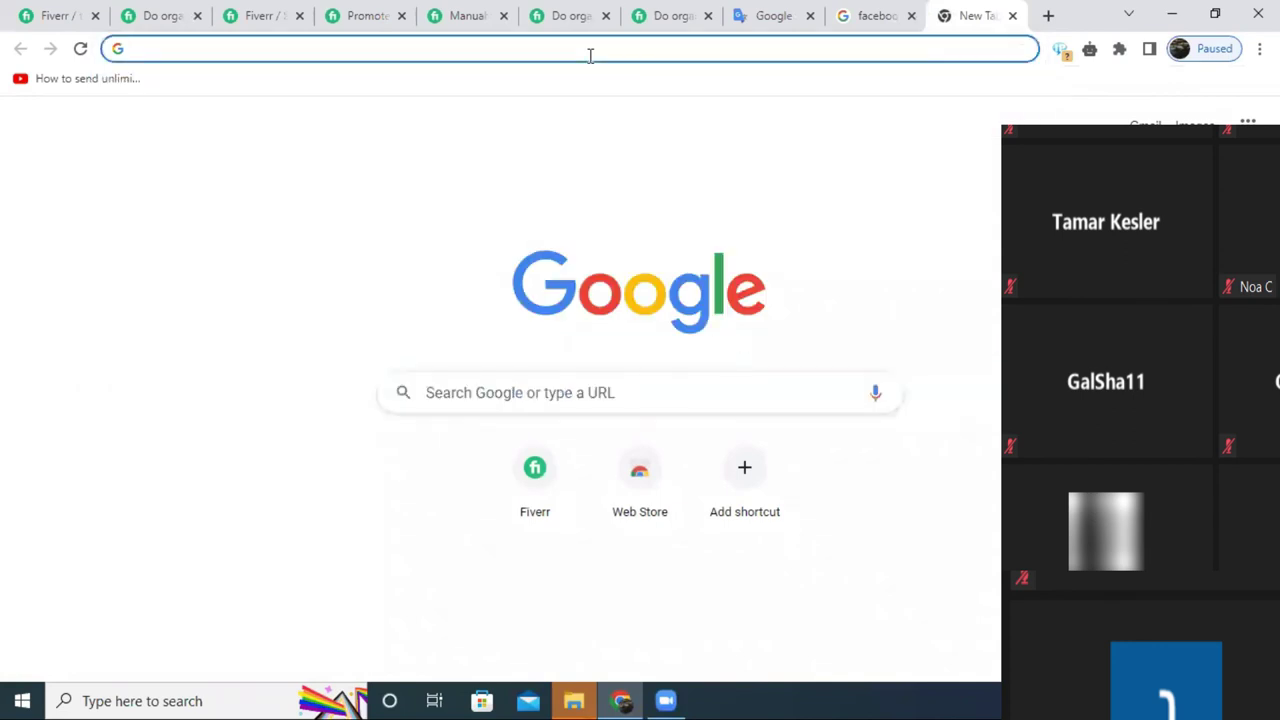
type("online notpaid")
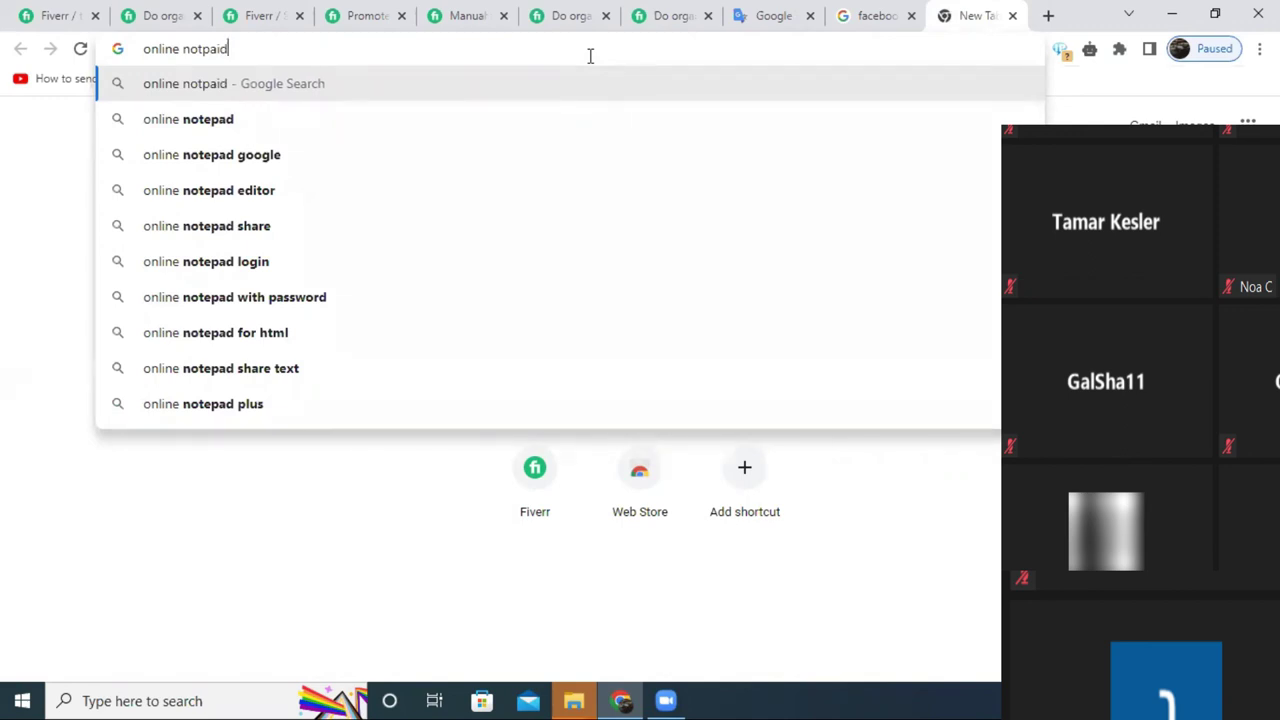
key("Down")
key("Return")
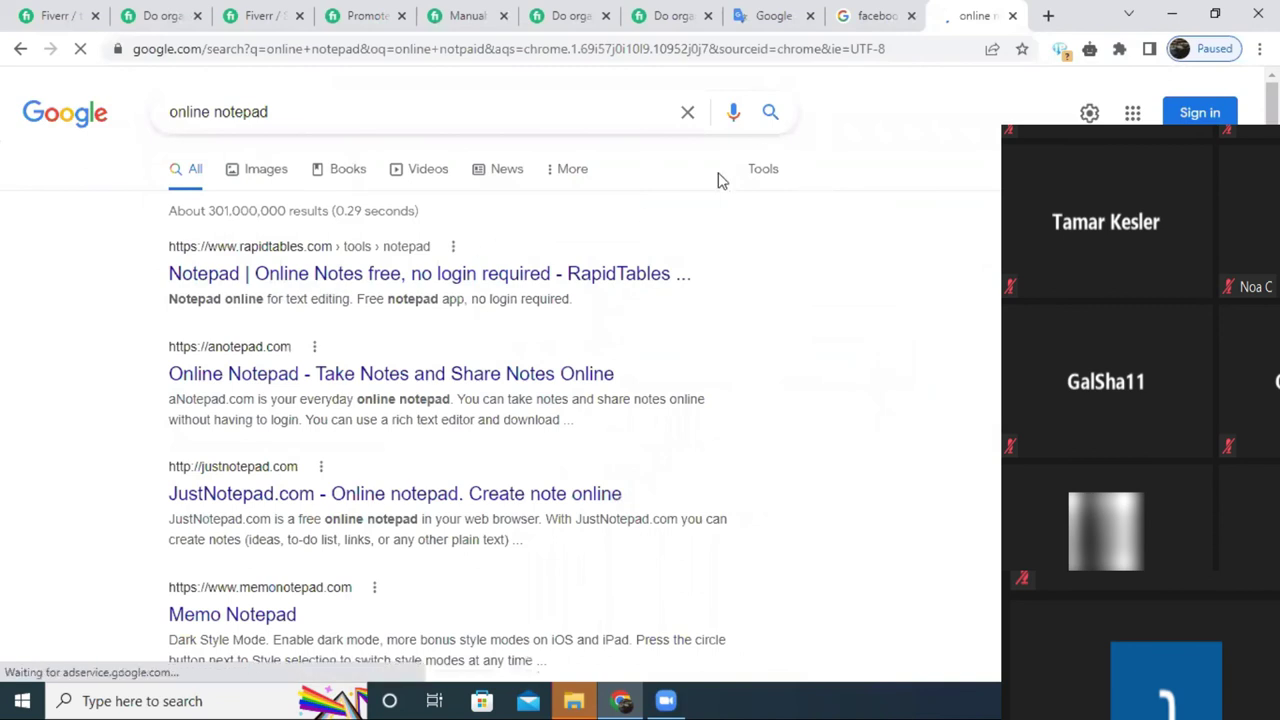
left_click(640, 273)
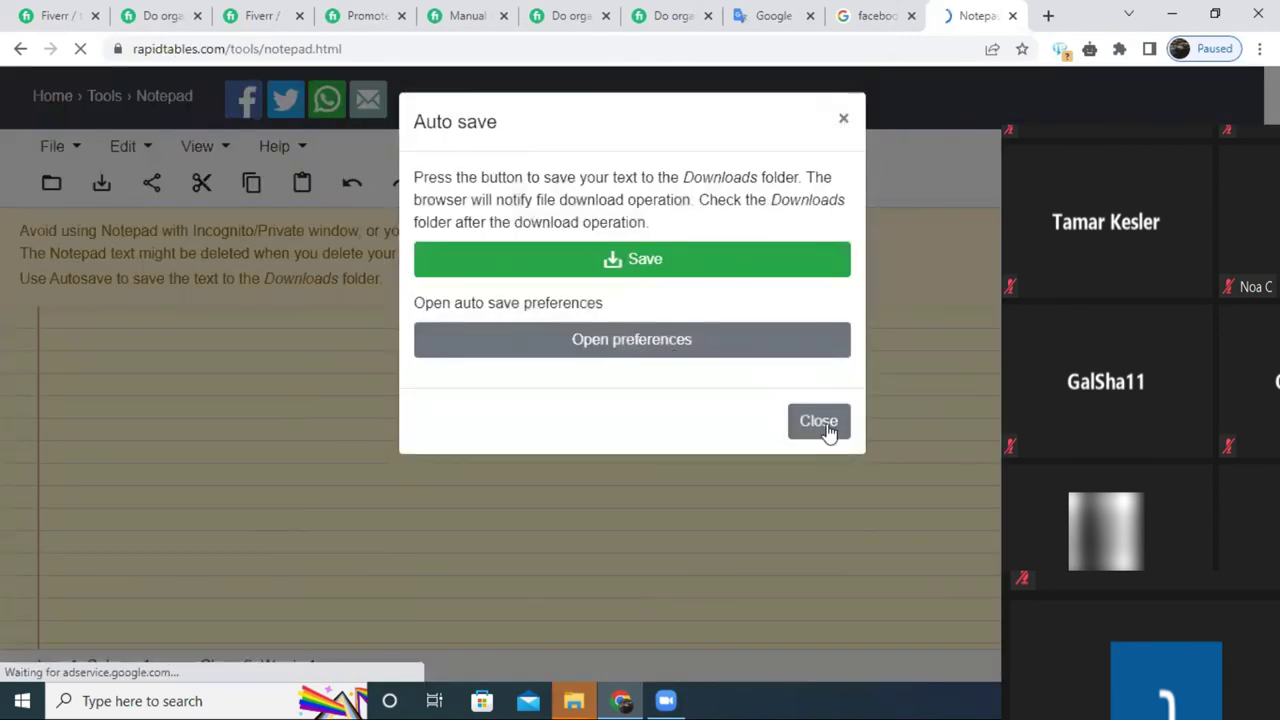
left_click(845, 121)
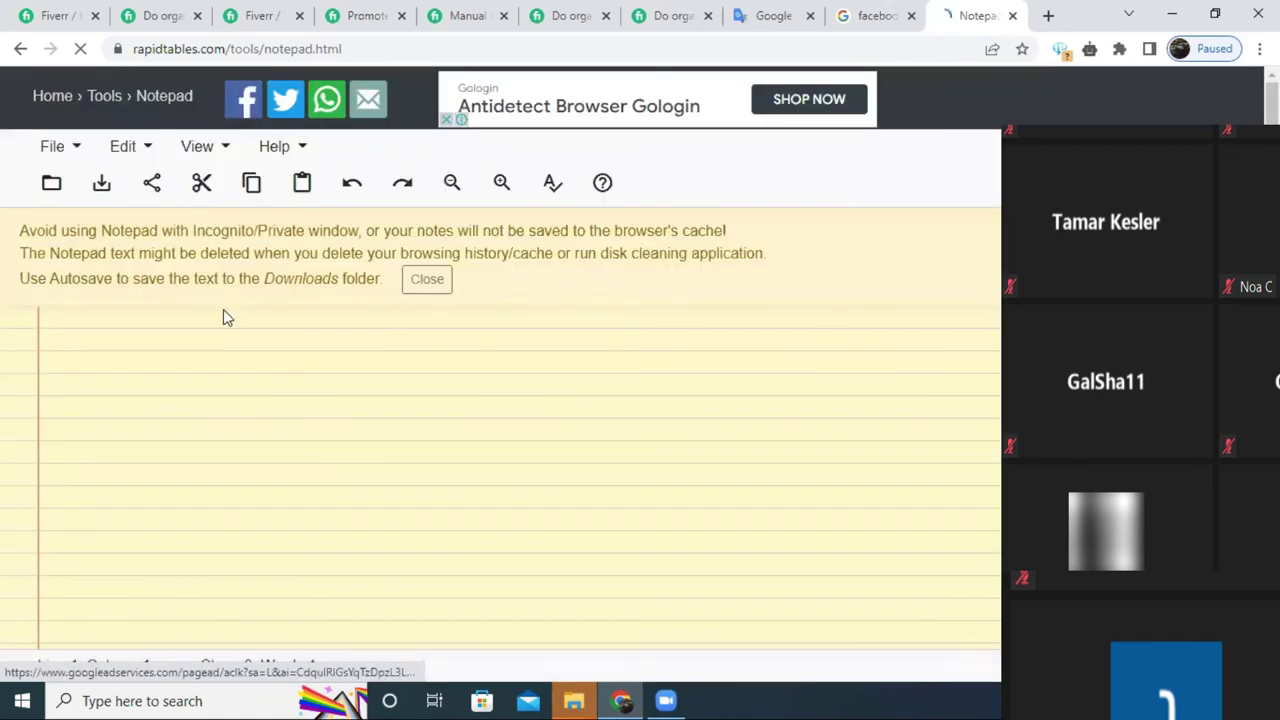
right_click(223, 316)
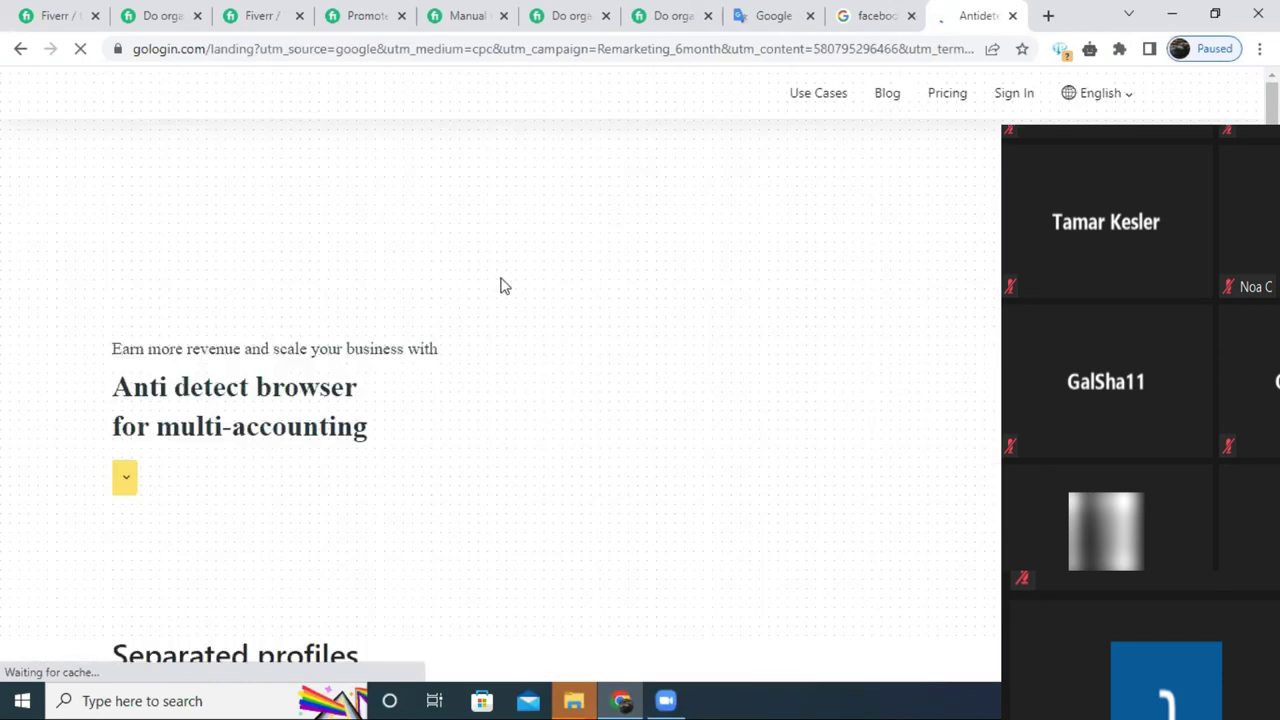
left_click_drag(500, 283, 970, 15)
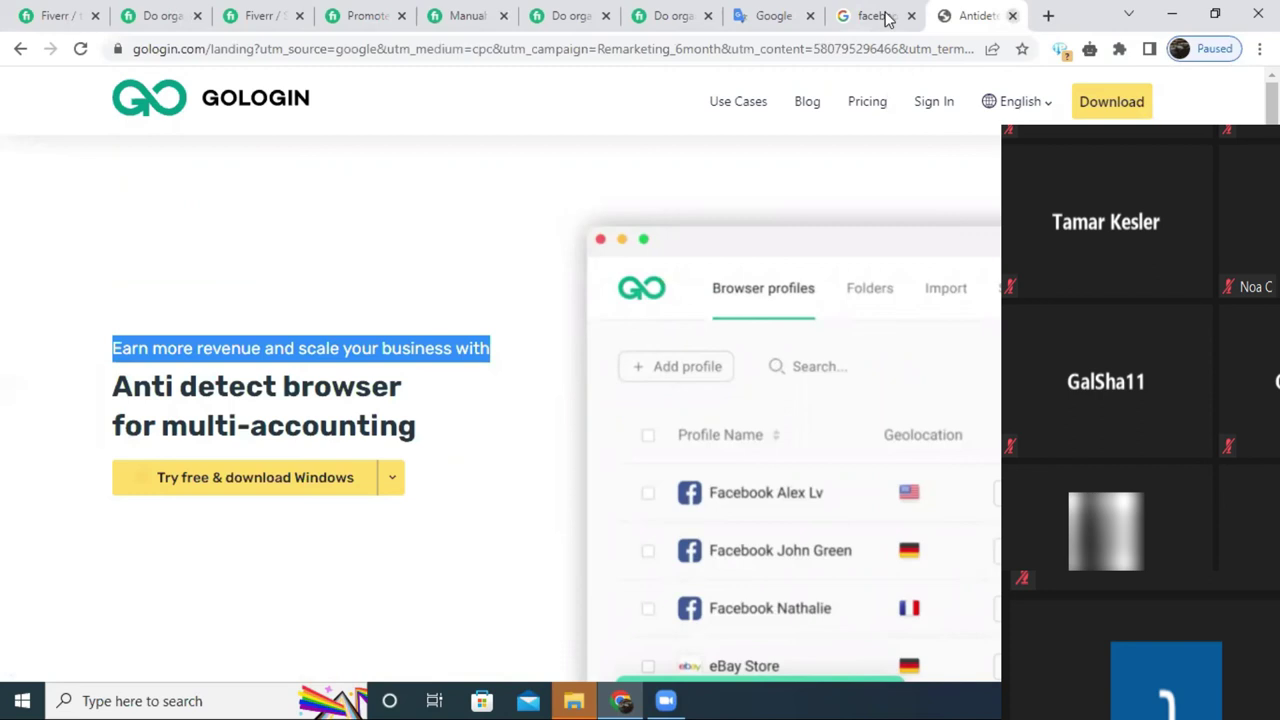
left_click(1012, 15)
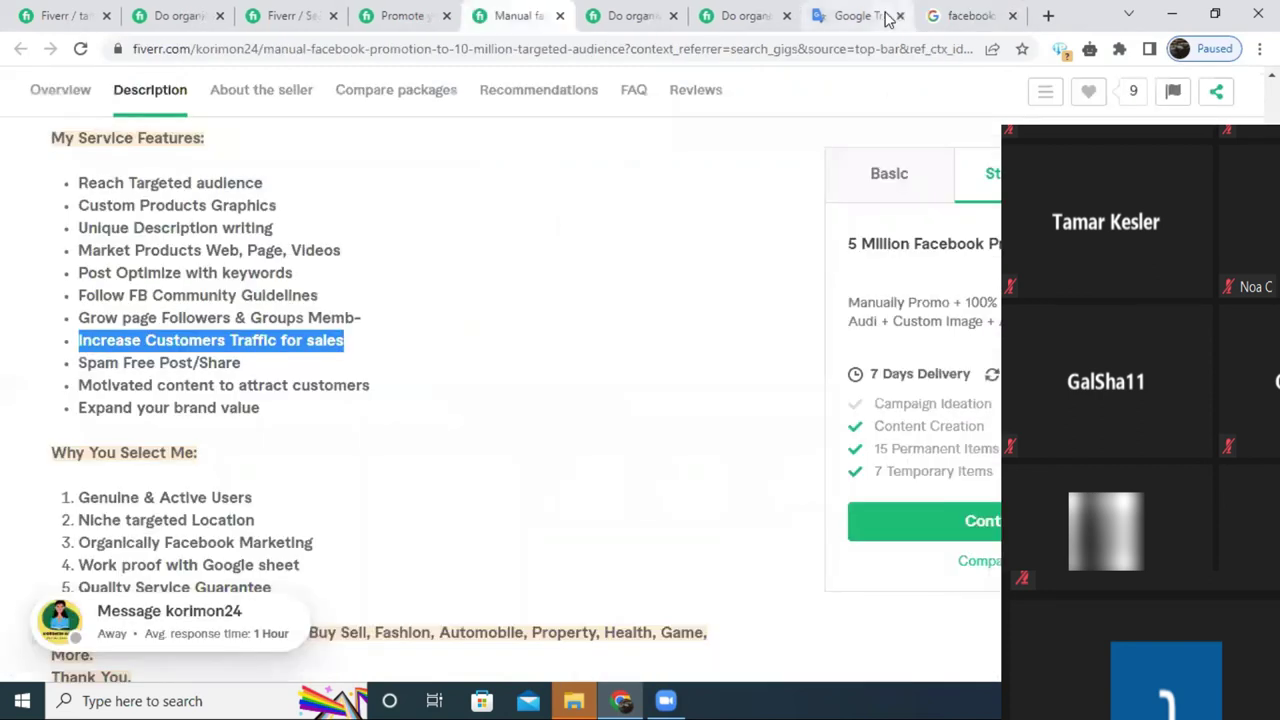
Search Google for "online notepad" in a new tab and open the RapidTables notepad.
left_click(968, 15)
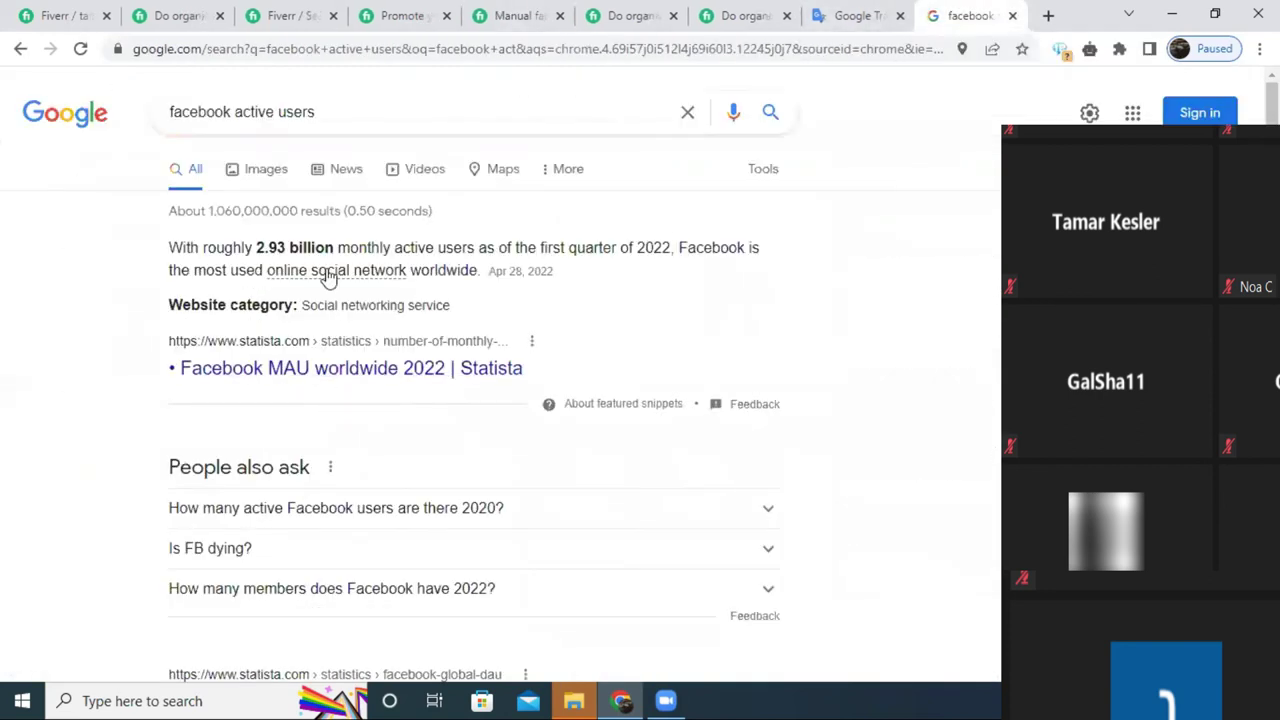
left_click(1048, 15)
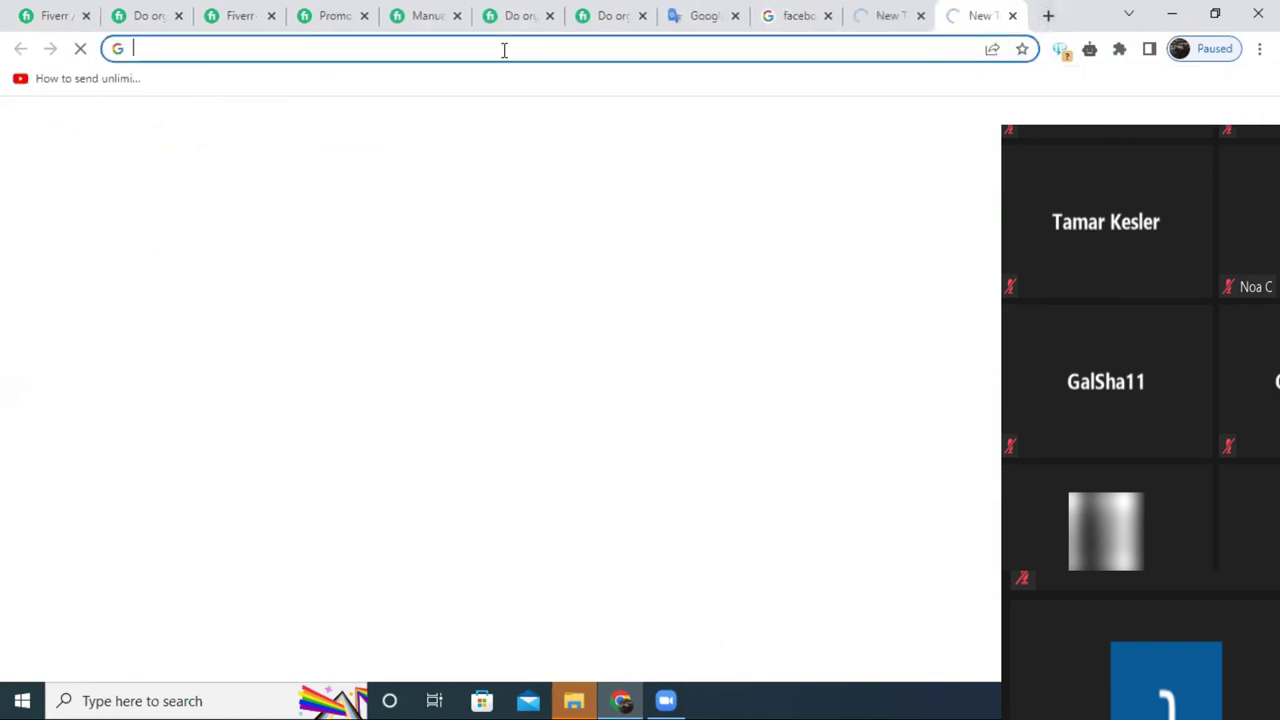
left_click(503, 49)
type("online notepad")
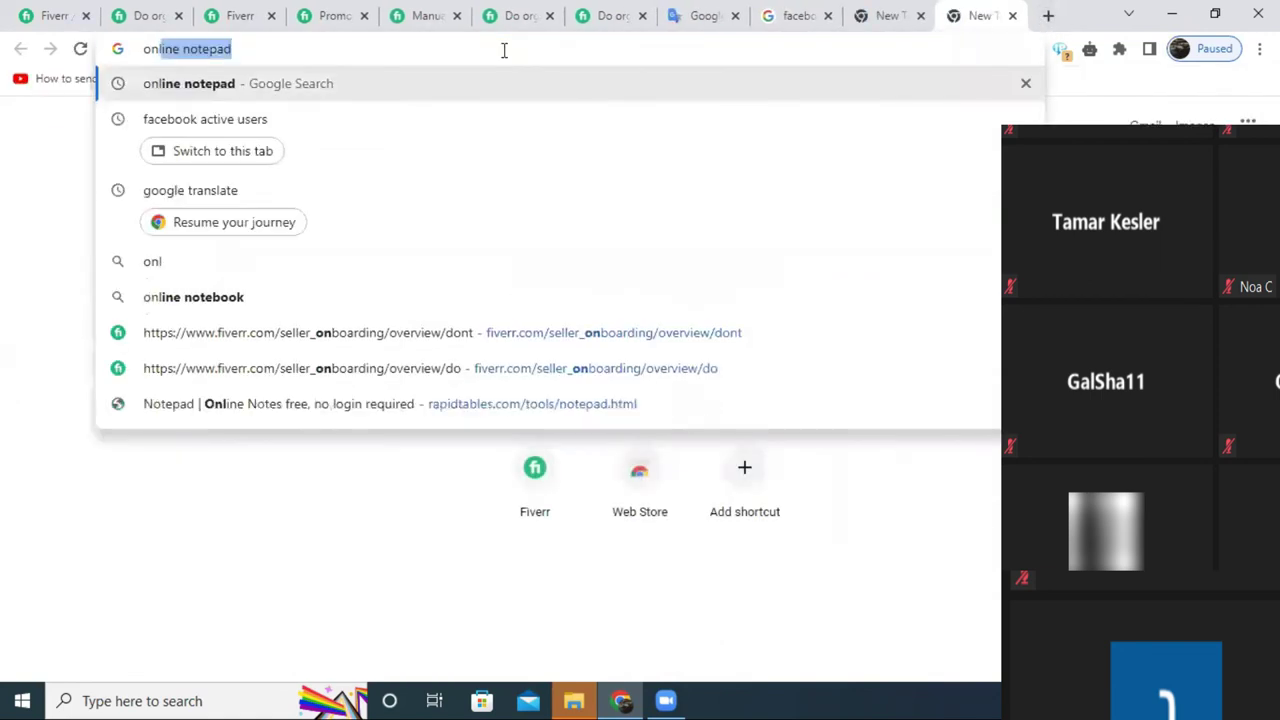
left_click(495, 82)
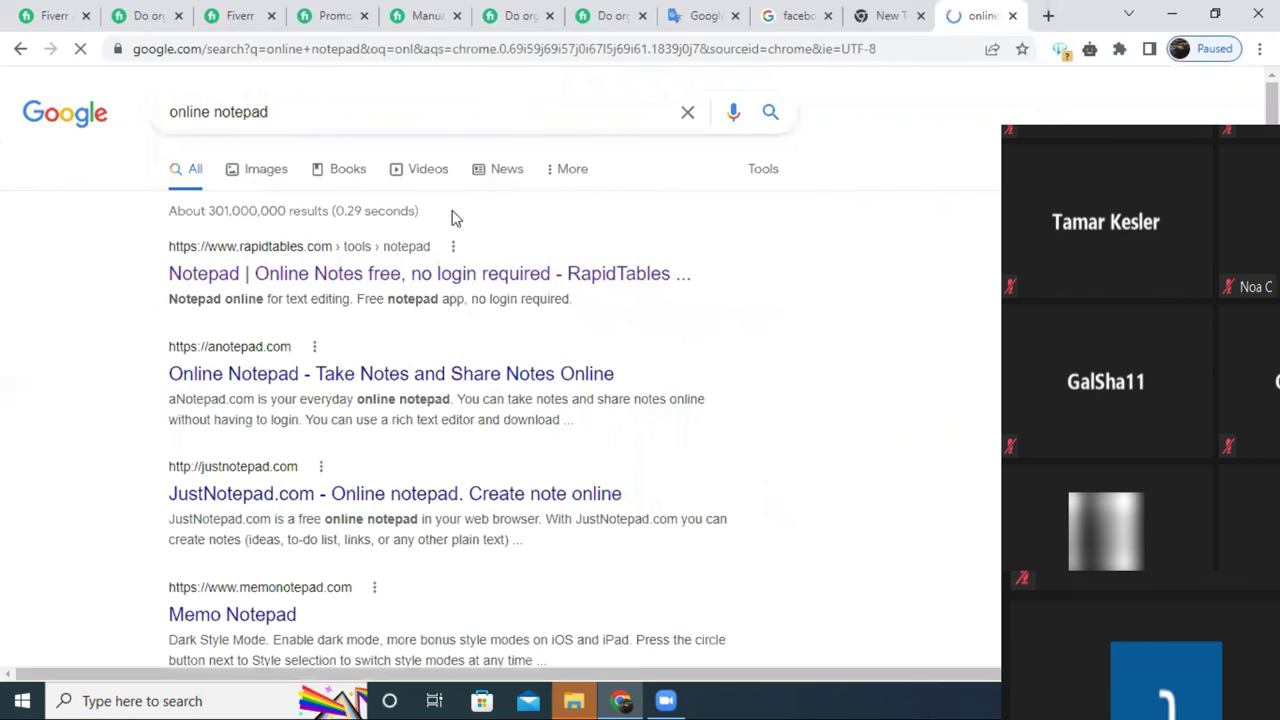
left_click(478, 276)
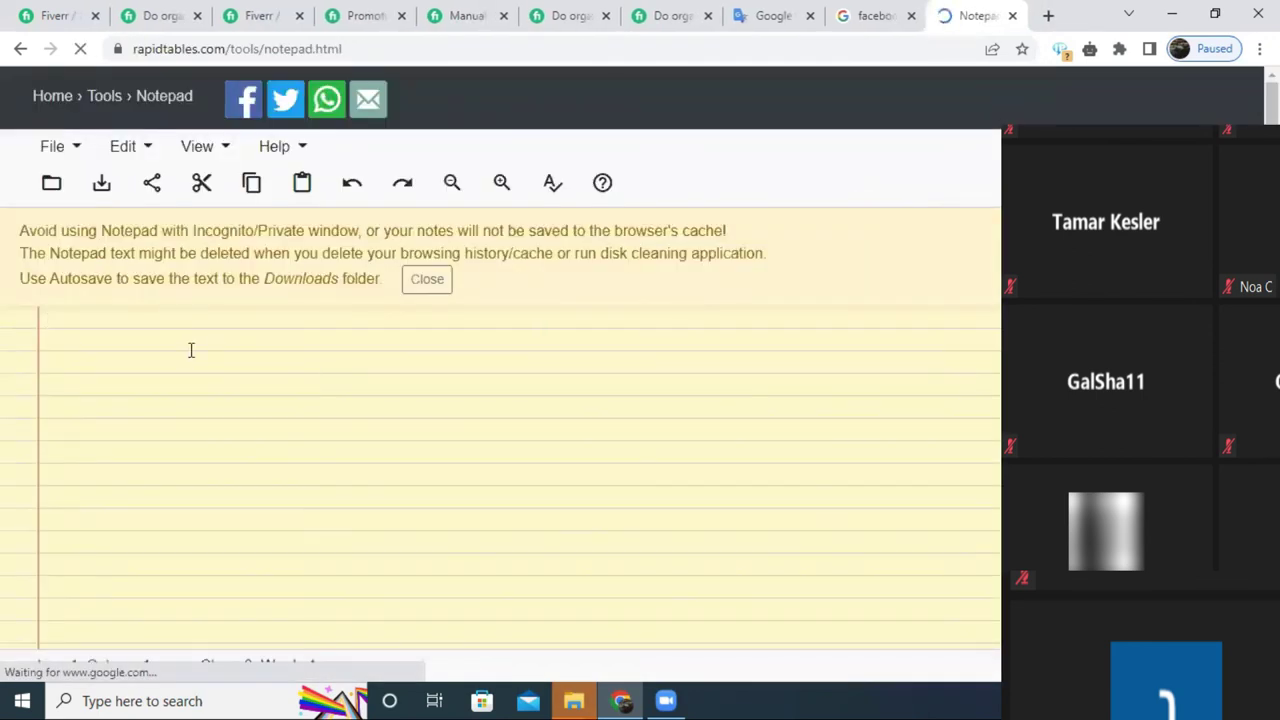
Paste the copied line "Increase Customers Traffic for sales" into the notepad as plain text and cut it out again.
right_click(177, 317)
left_click(251, 464)
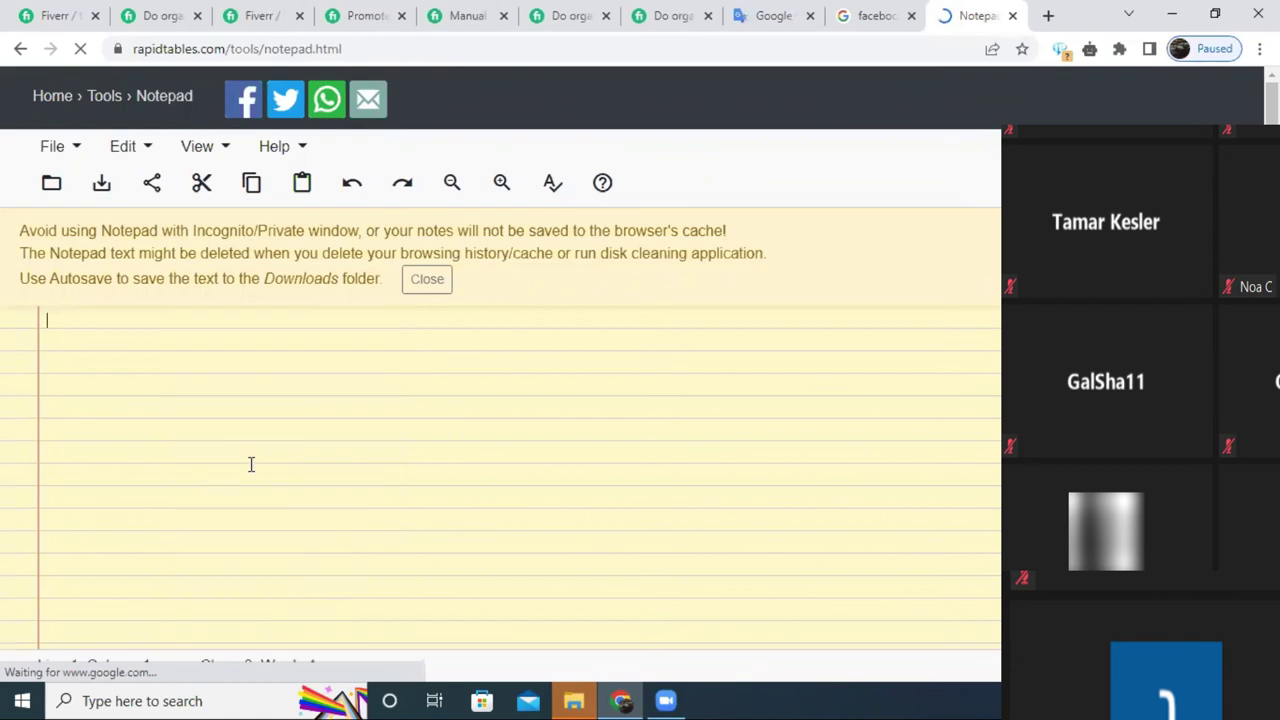
triple_click(122, 322)
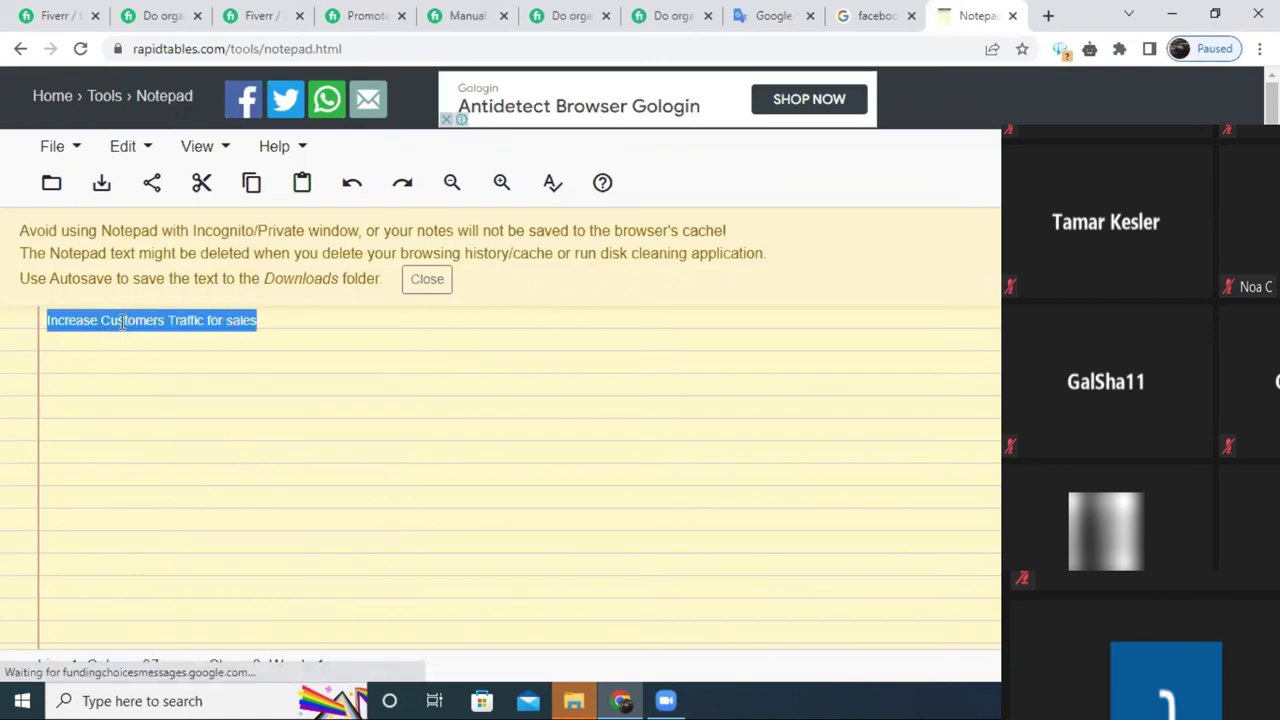
right_click(120, 322)
left_click(203, 380)
Paste "Increase Customers Traffic for sales" as the fifth list item of the gig description and start a sixth item.
left_click(50, 14)
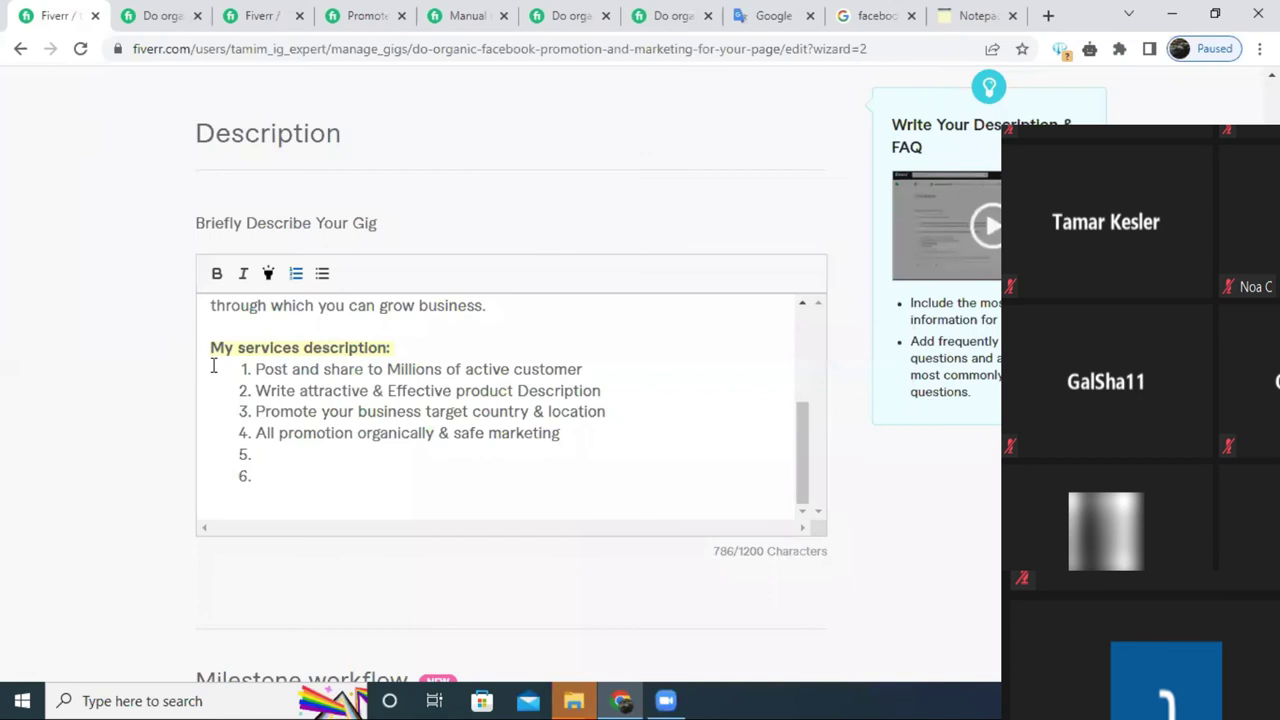
left_click(268, 462)
right_click(266, 455)
left_click(317, 306)
key("ctrl+v")
key("Return")
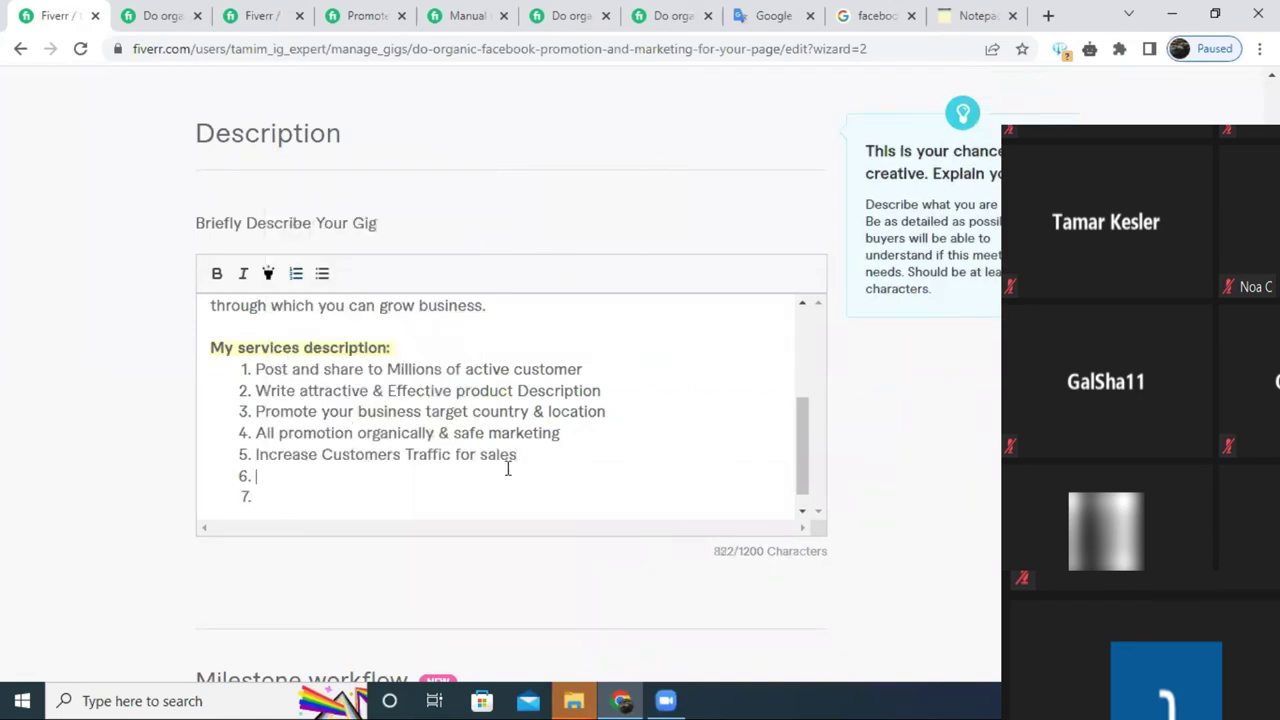
Copy the line "Grow page Followers & Groups Memb" from the service features of the manual Facebook promotion gig.
left_click(773, 15)
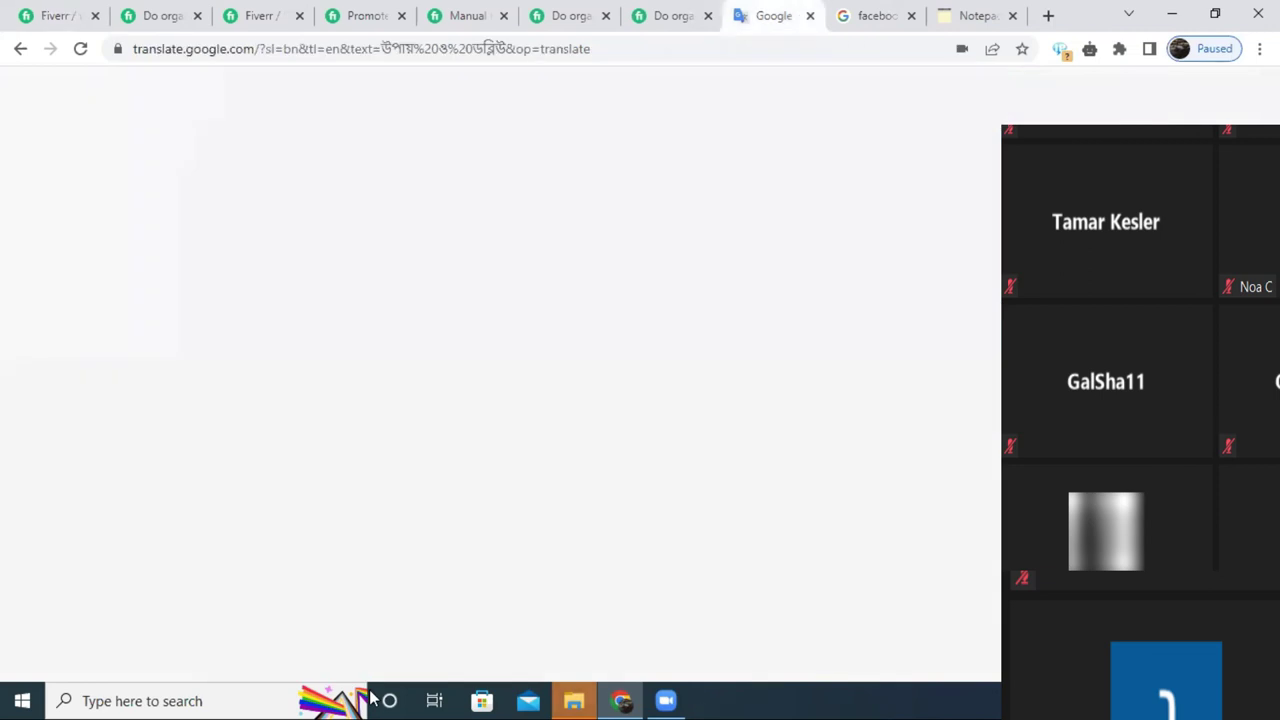
left_click(569, 12)
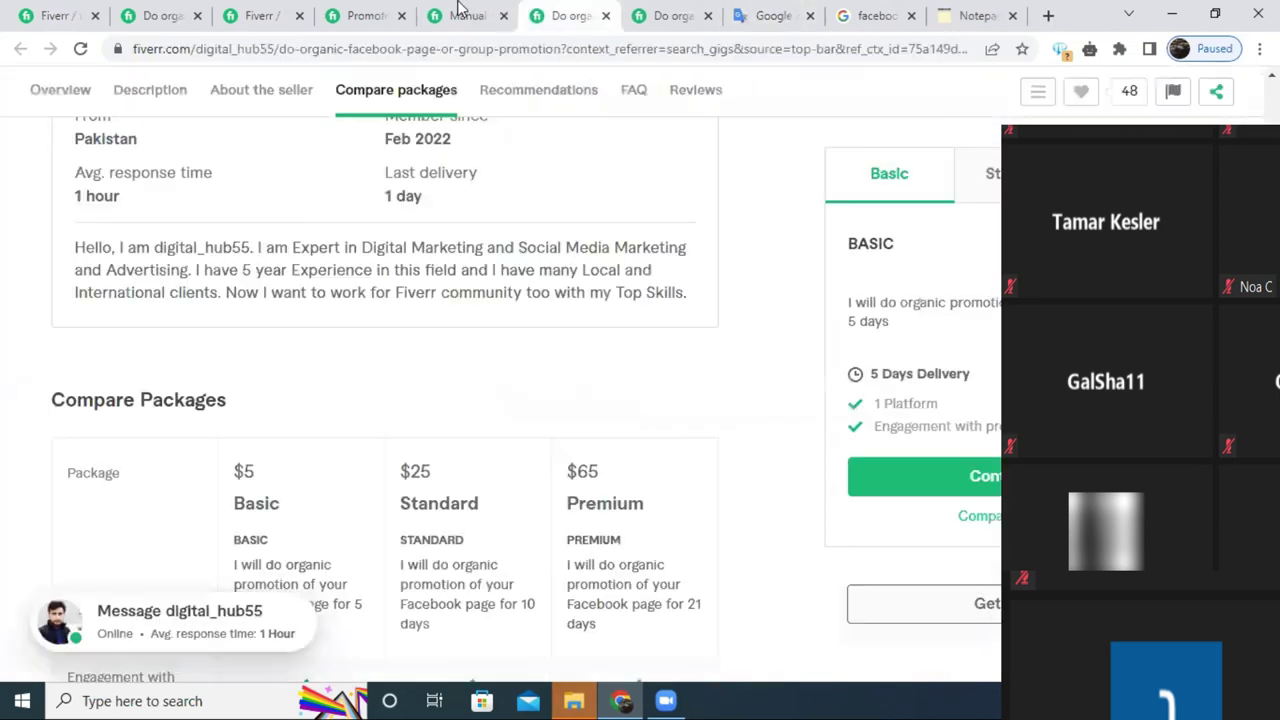
left_click(463, 12)
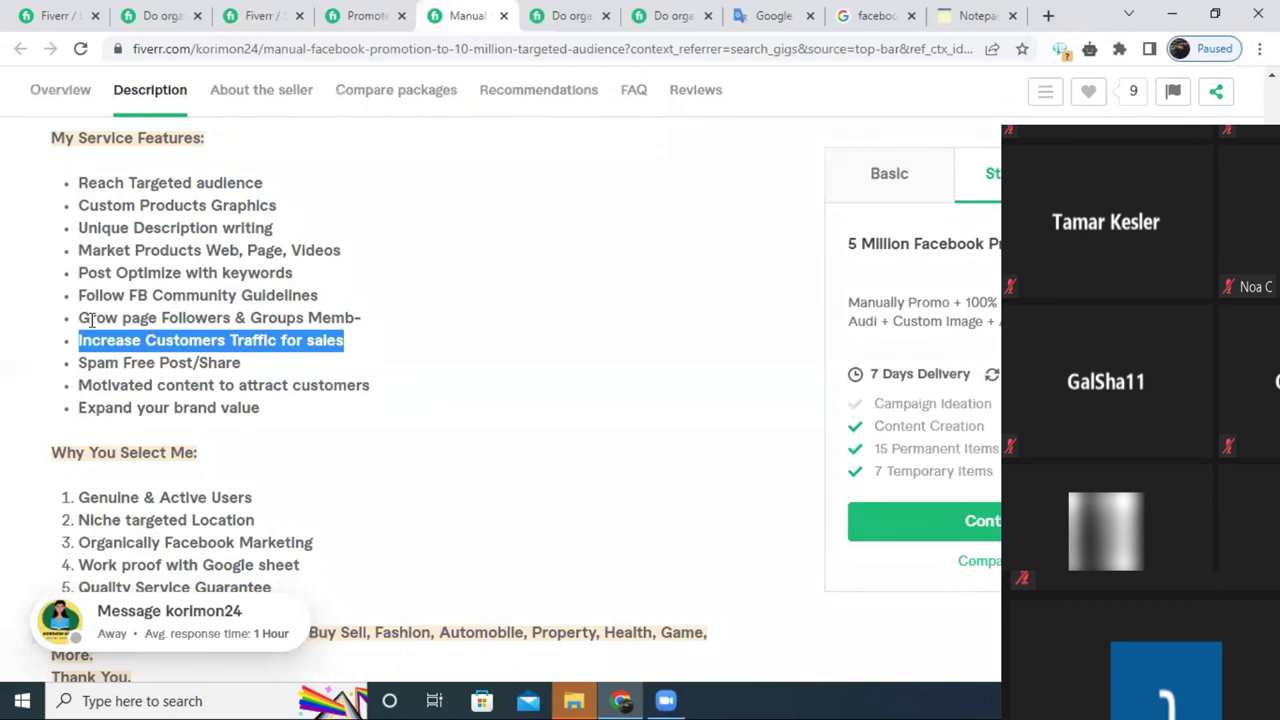
left_click_drag(84, 317, 302, 320)
right_click(302, 320)
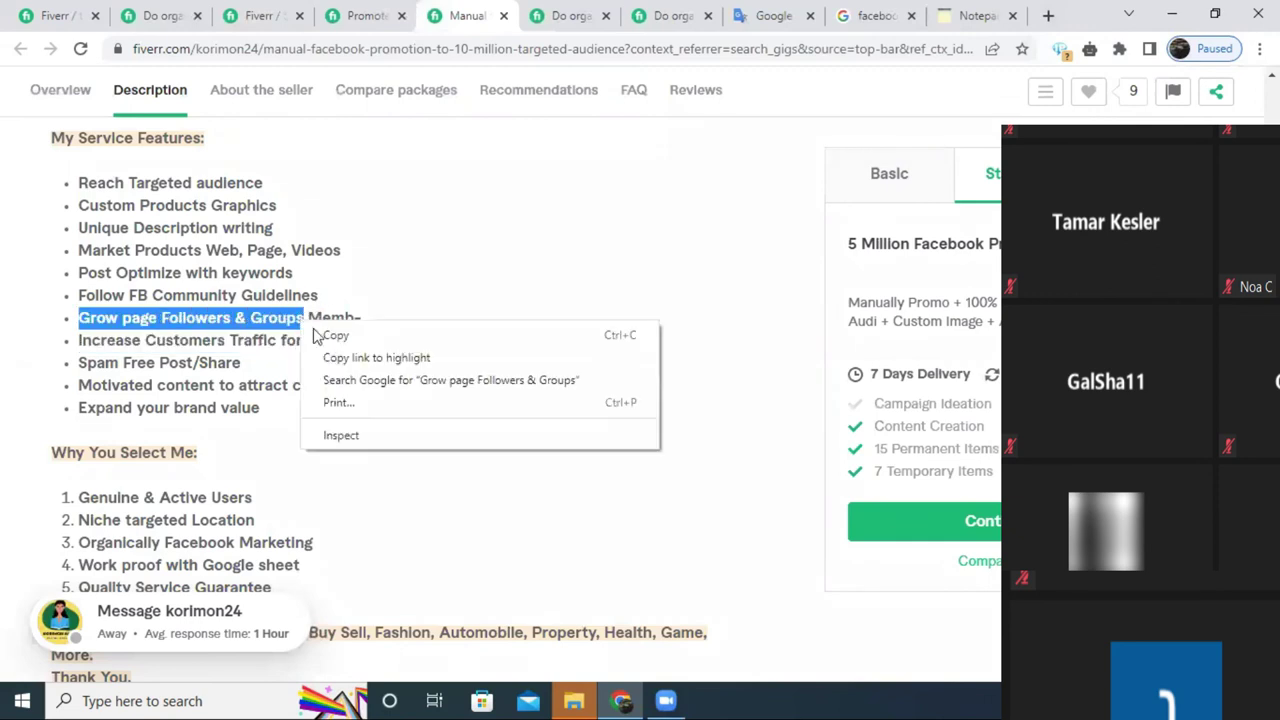
left_click_drag(80, 318, 337, 318)
right_click(337, 318)
left_click(371, 334)
Paste the copied followers line into the online notepad, end it with "==" after "Memb", and take the whole line for pasting.
left_click(972, 16)
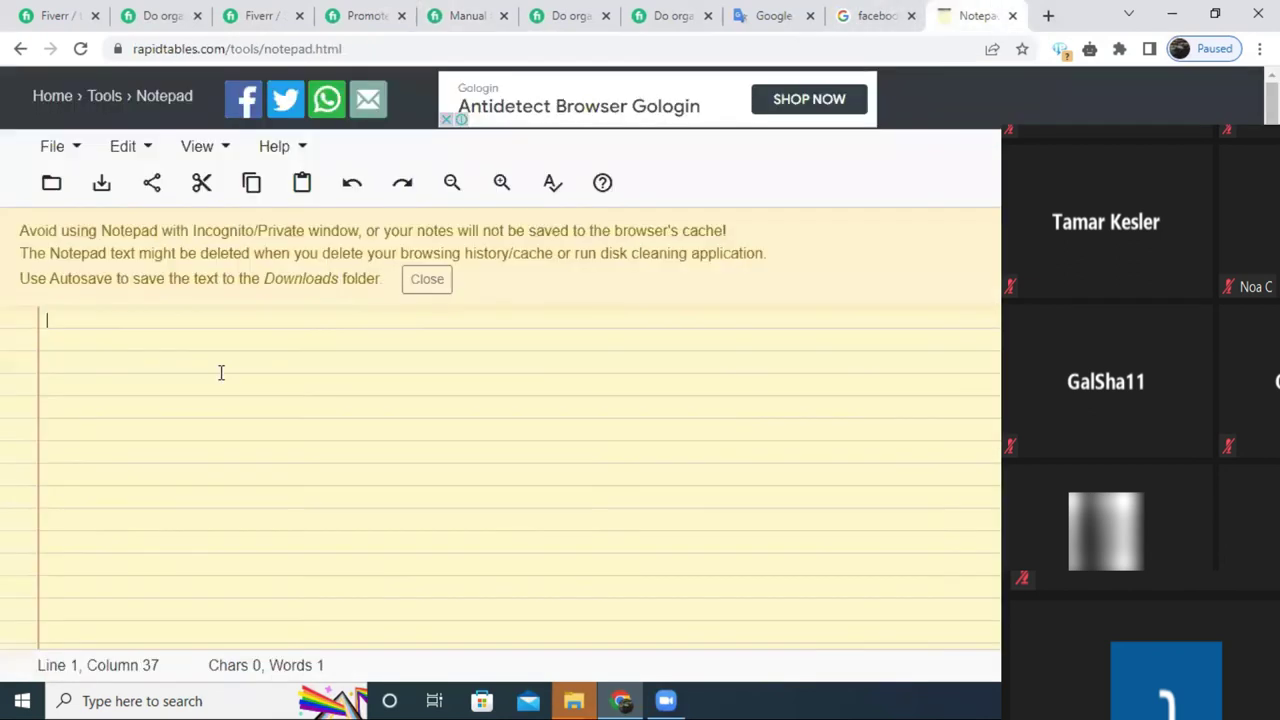
right_click(107, 311)
left_click(175, 457)
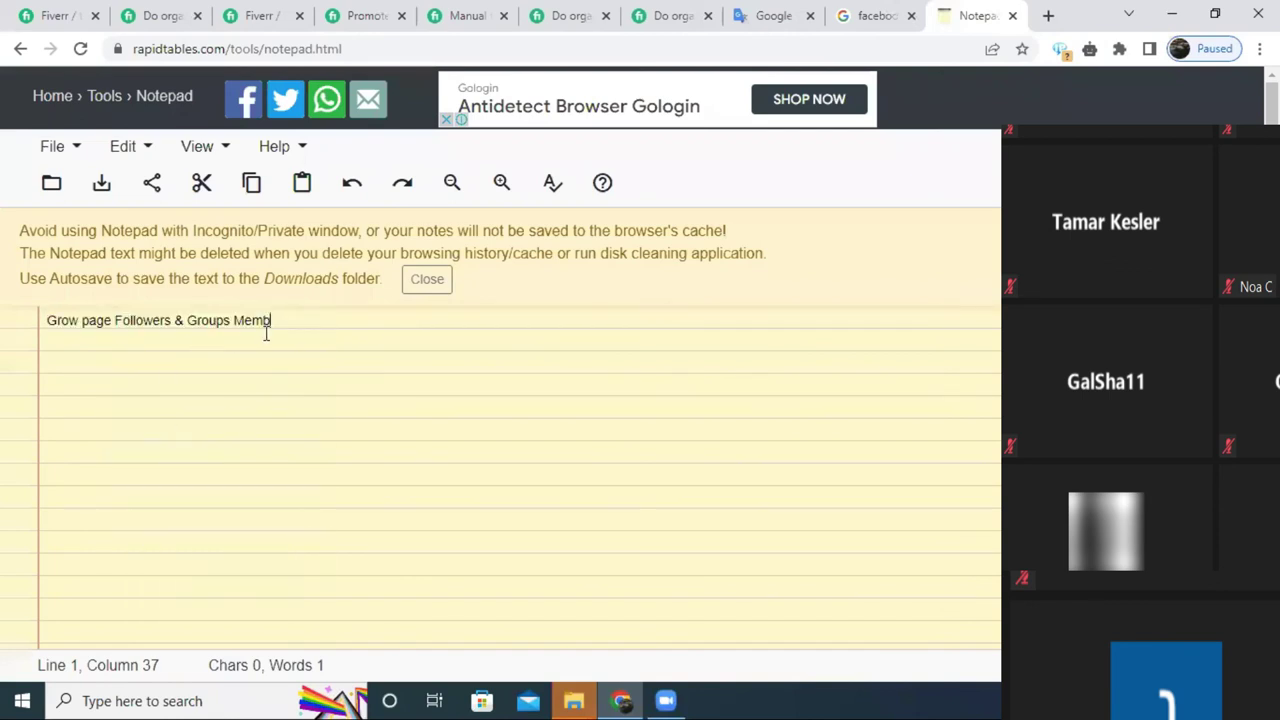
type("==")
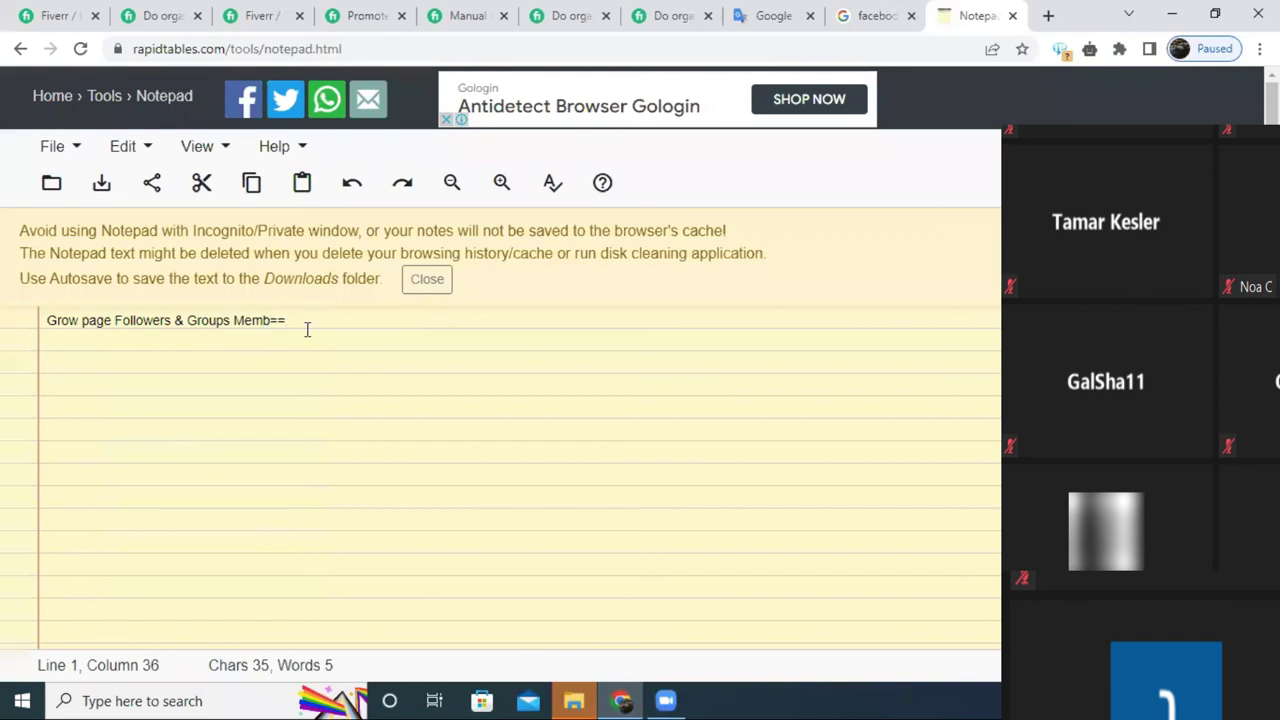
left_click_drag(297, 316, 63, 326)
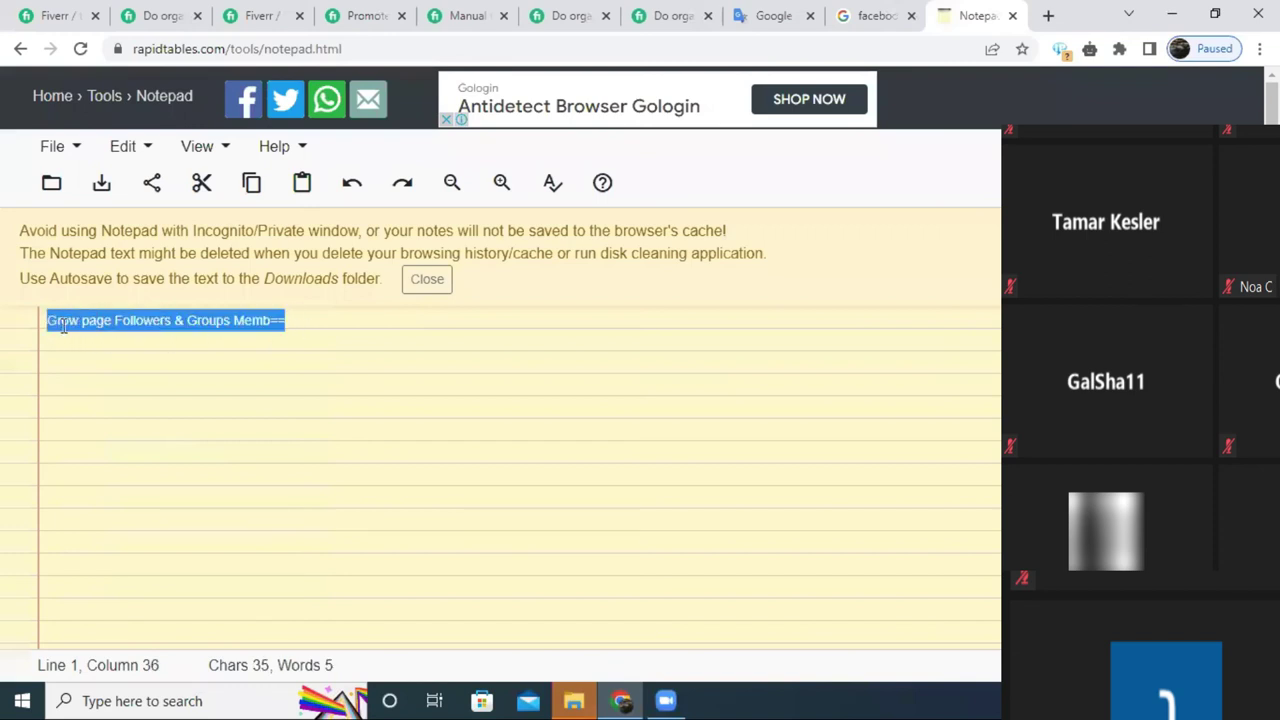
right_click(63, 326)
Paste "Grow page Followers & Groups Memb==" as the sixth list item of the gig description.
left_click(62, 10)
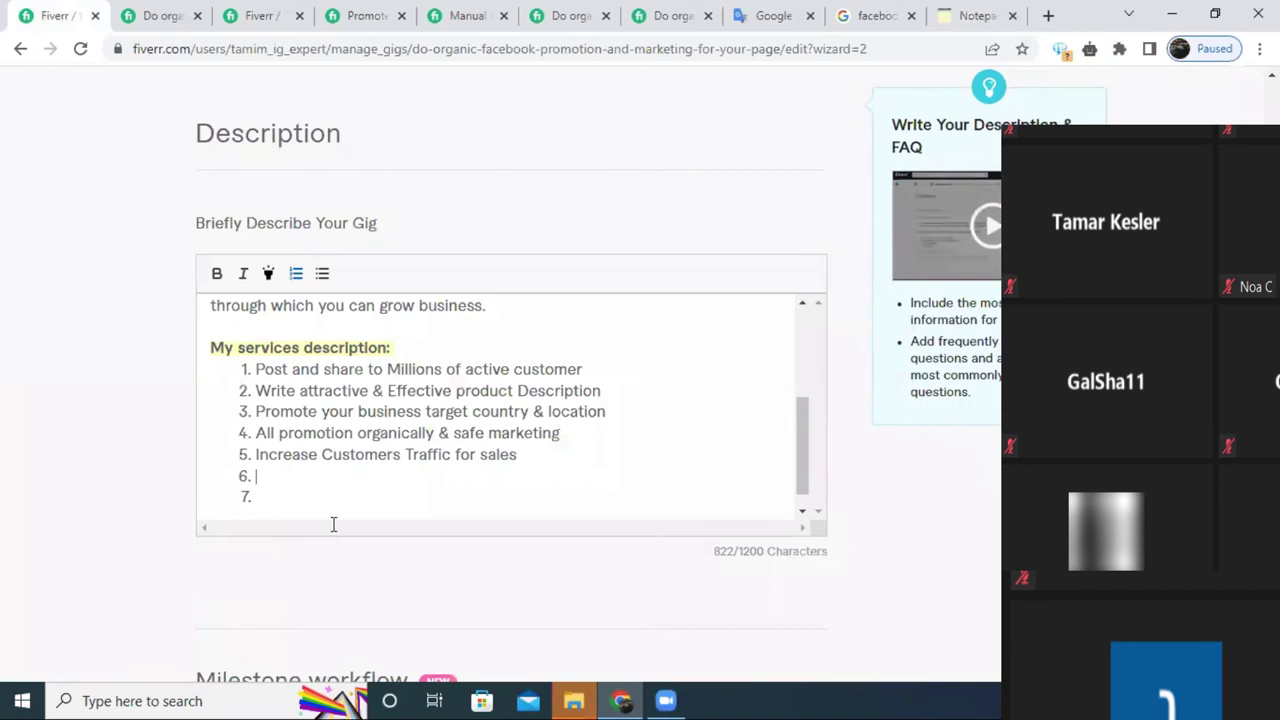
right_click(271, 477)
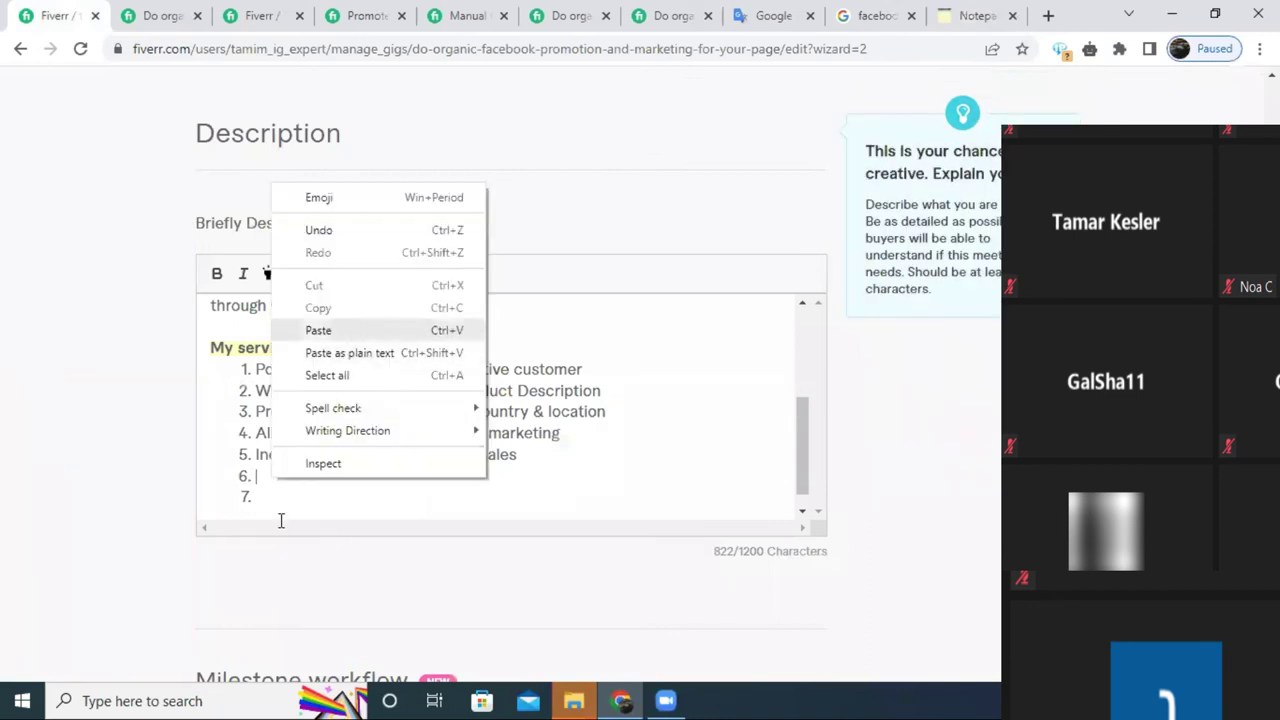
left_click(352, 330)
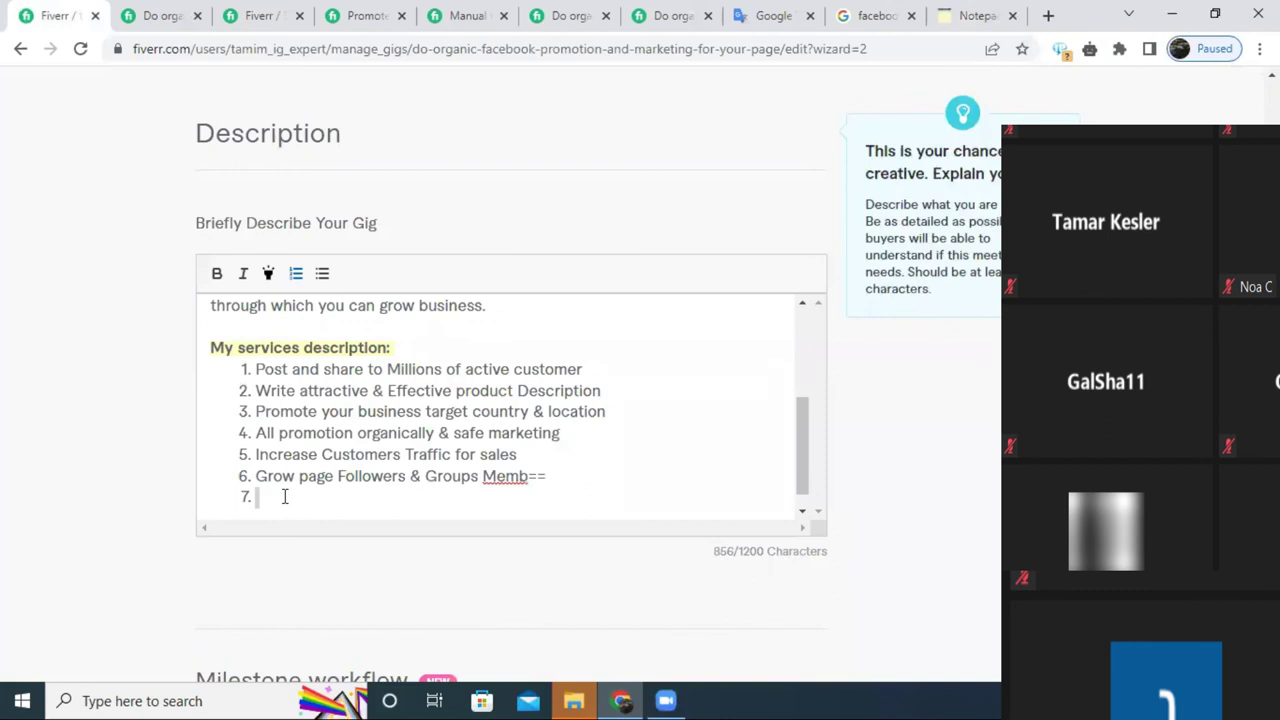
Write "Make short video & animation" as the seventh list item of the gig description.
type("m")
key("BackSpace")
type("Make short")
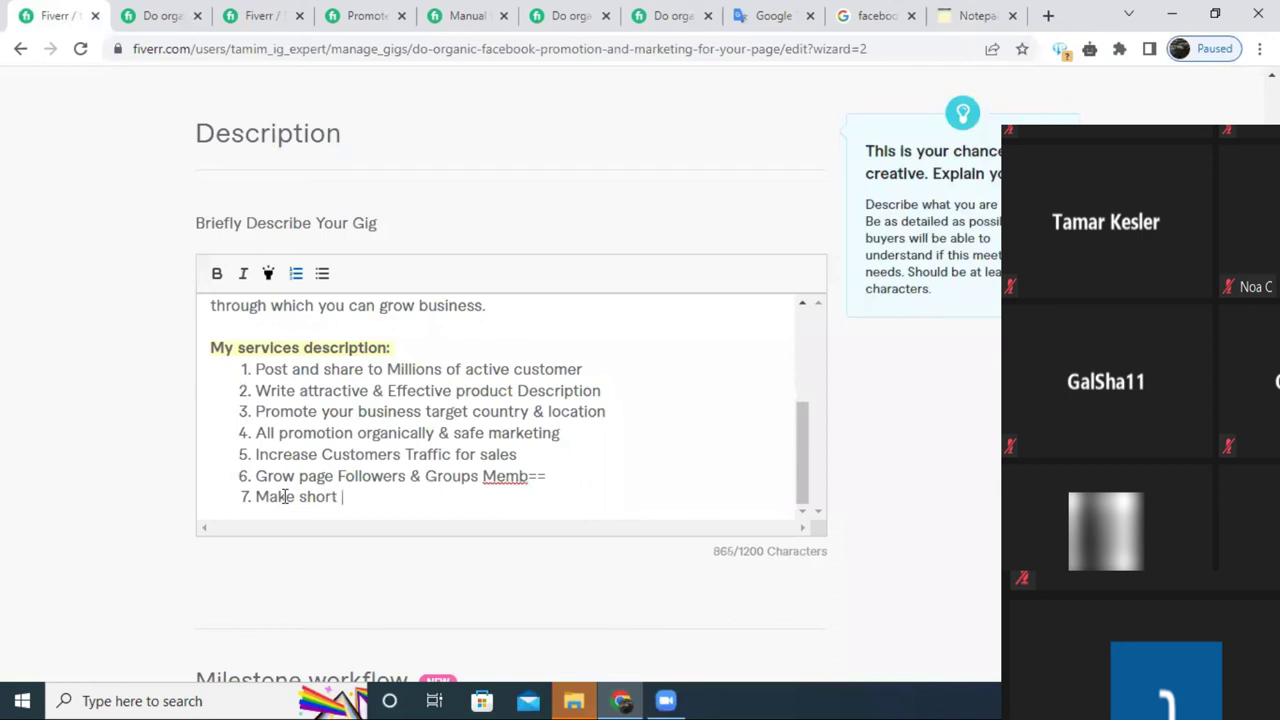
type(" video & animation")
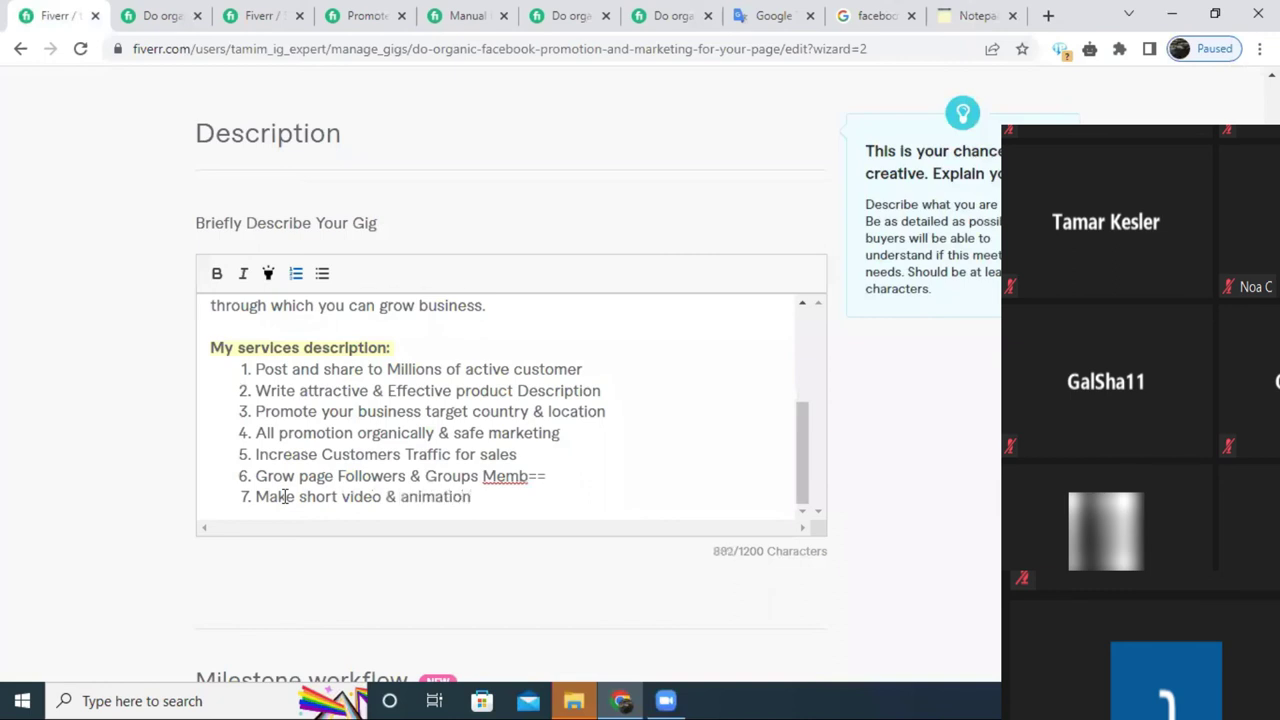
Start an eighth list item in the gig description and copy "Spam Free Post/Share" from the manual Facebook promotion gig's service features.
key("Return")
left_click(624, 10)
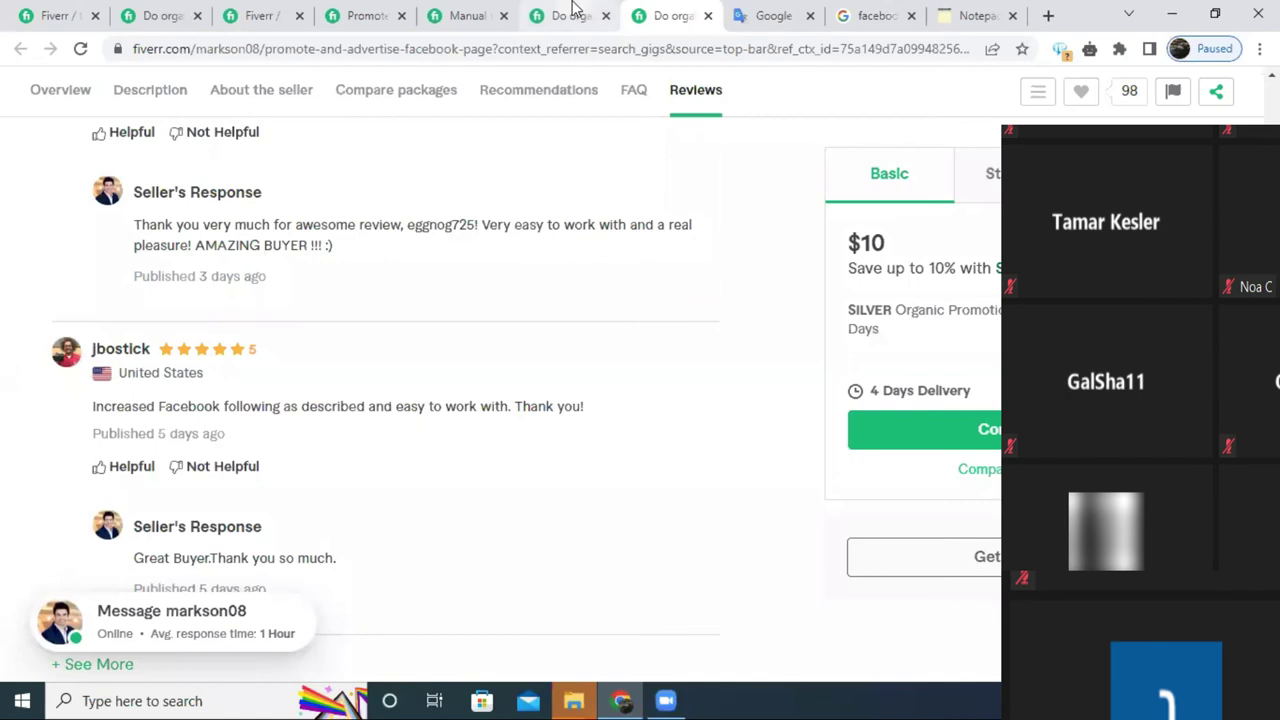
left_click(572, 12)
scroll(583, 268, "up", 10)
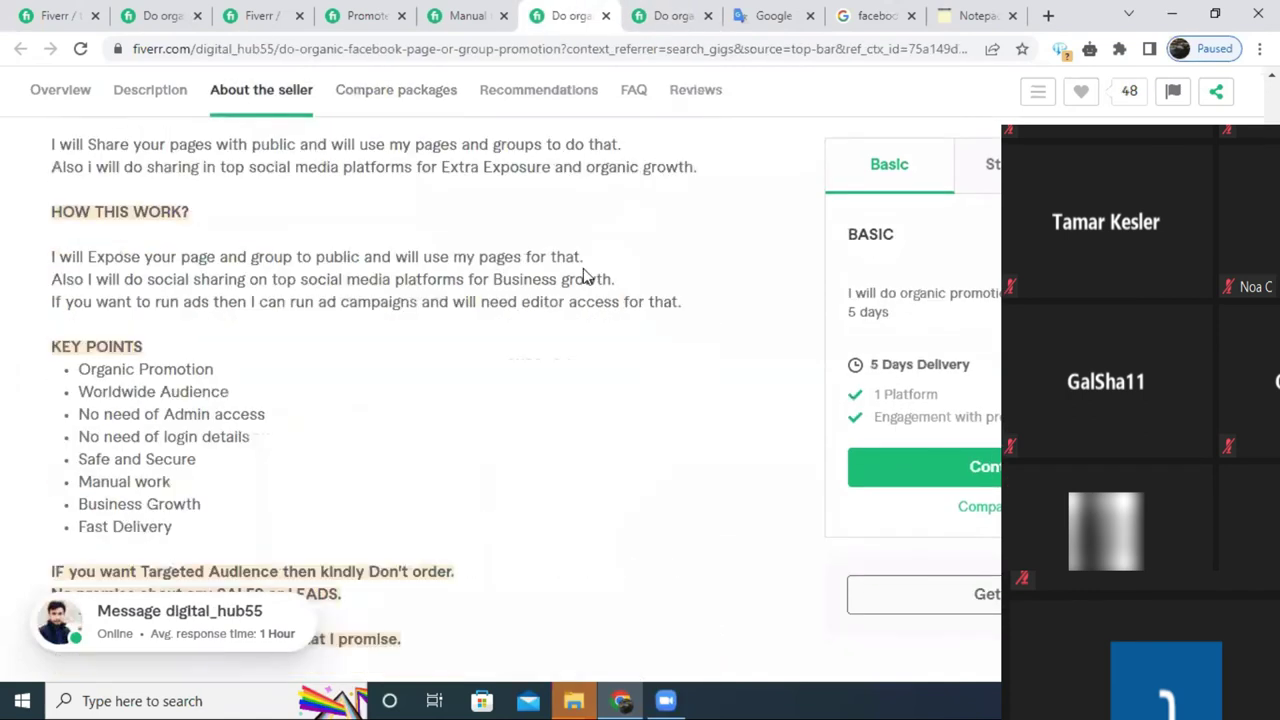
left_click(688, 15)
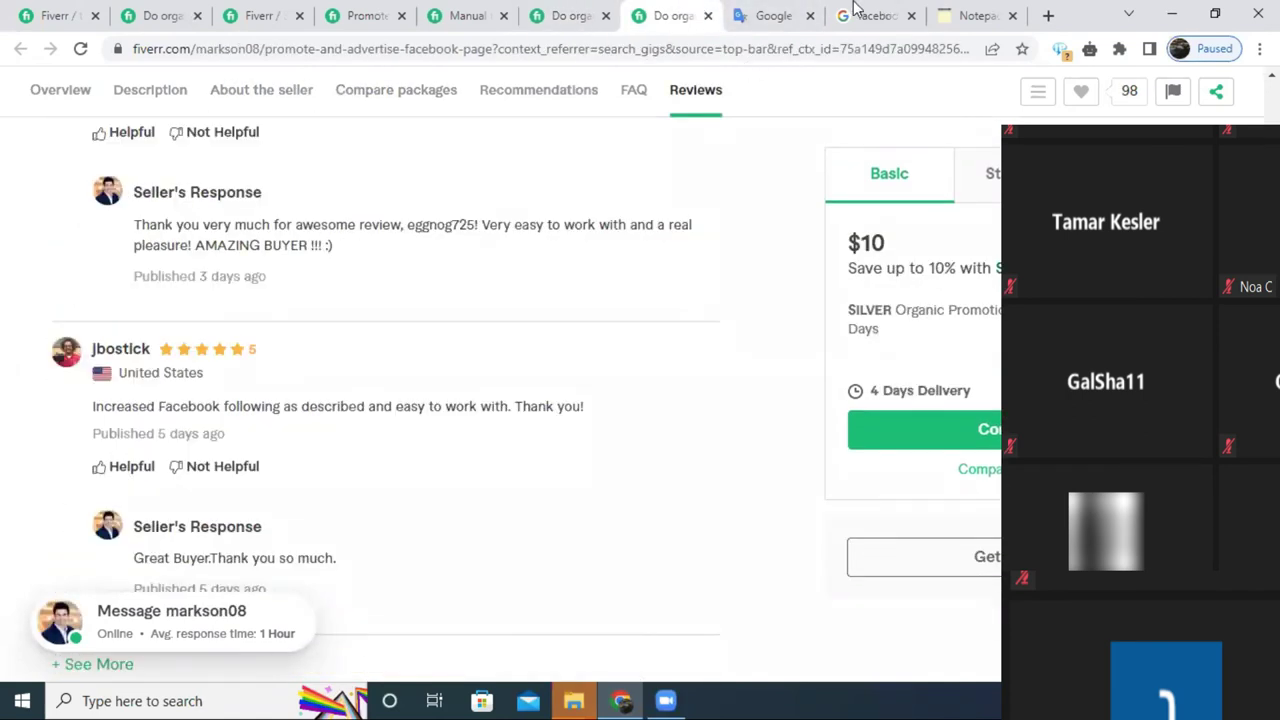
left_click(572, 15)
left_click(466, 15)
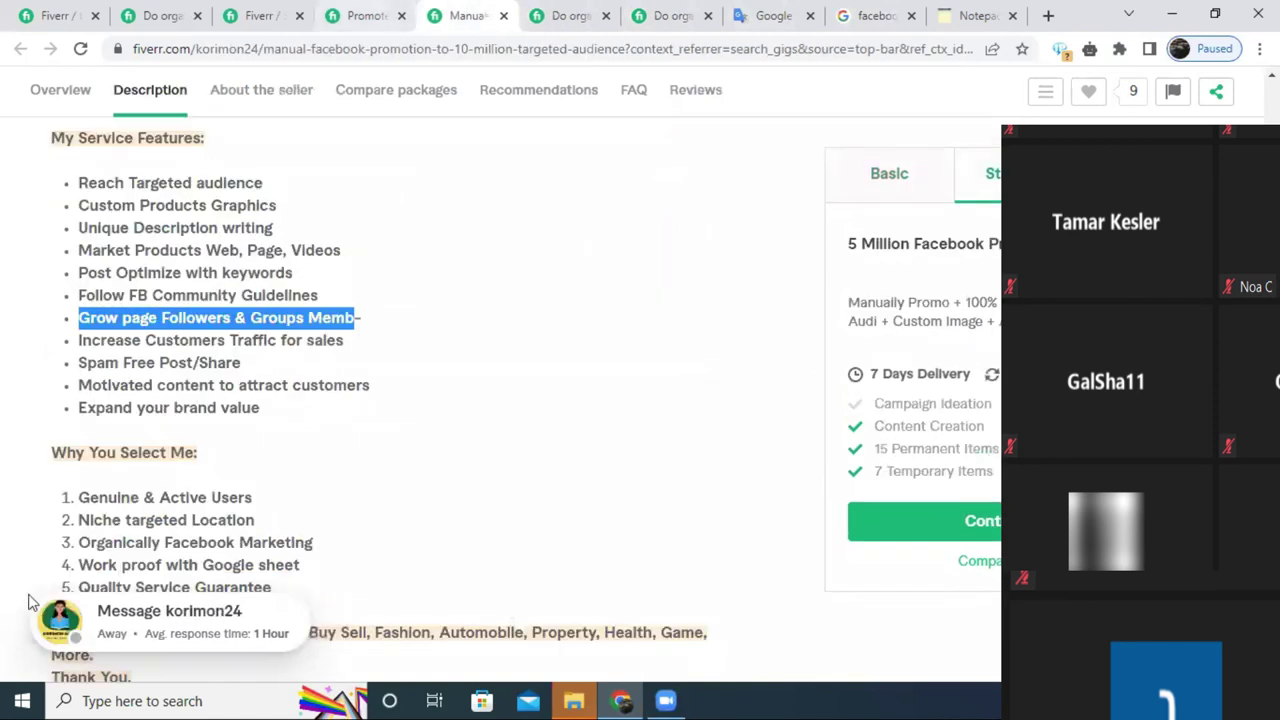
triple_click(100, 365)
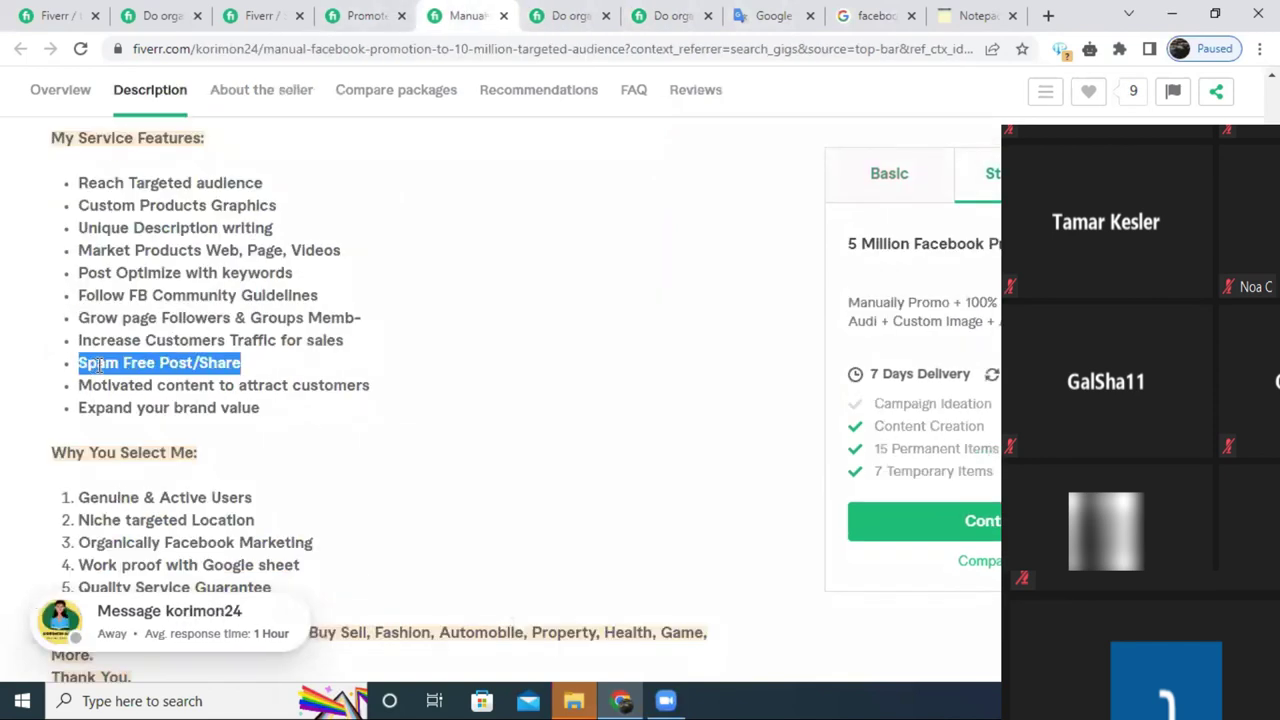
right_click(120, 366)
left_click(214, 380)
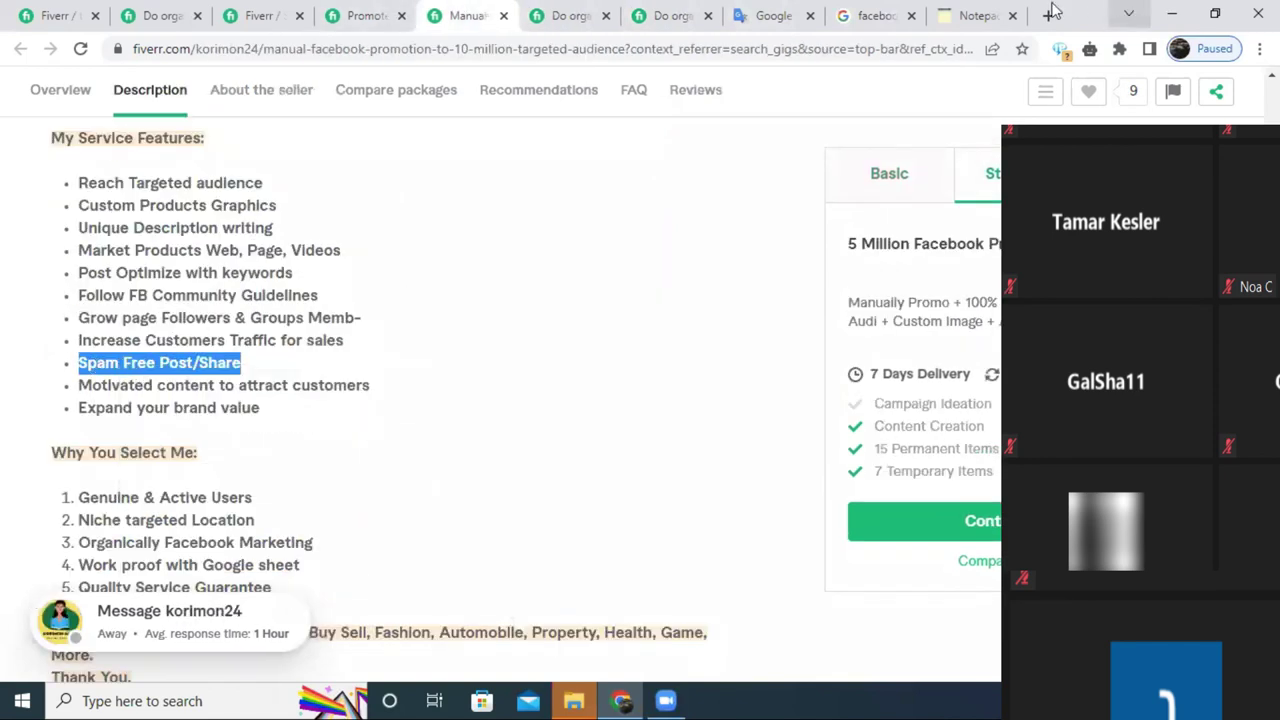
Paste the copied line "Spam Free Post/Share" into the online notepad and cut it again as plain text.
left_click(953, 8)
right_click(352, 383)
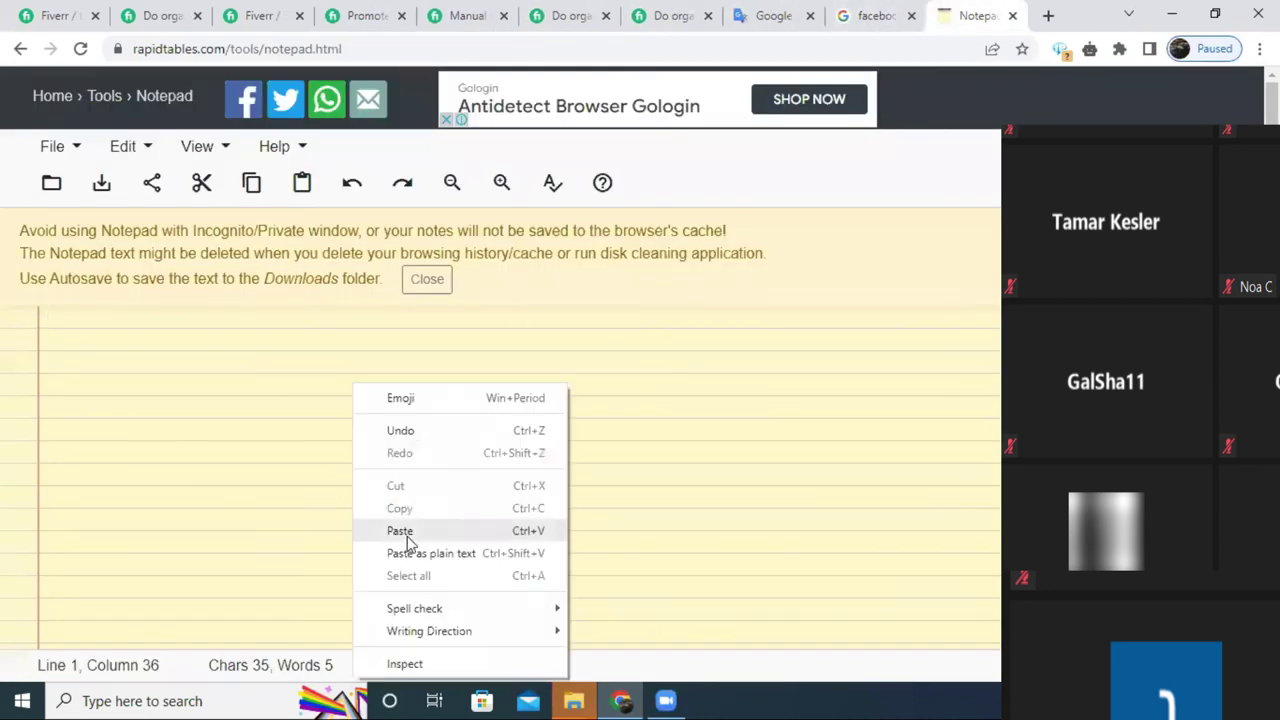
left_click(400, 531)
left_click(111, 320)
left_click(113, 320)
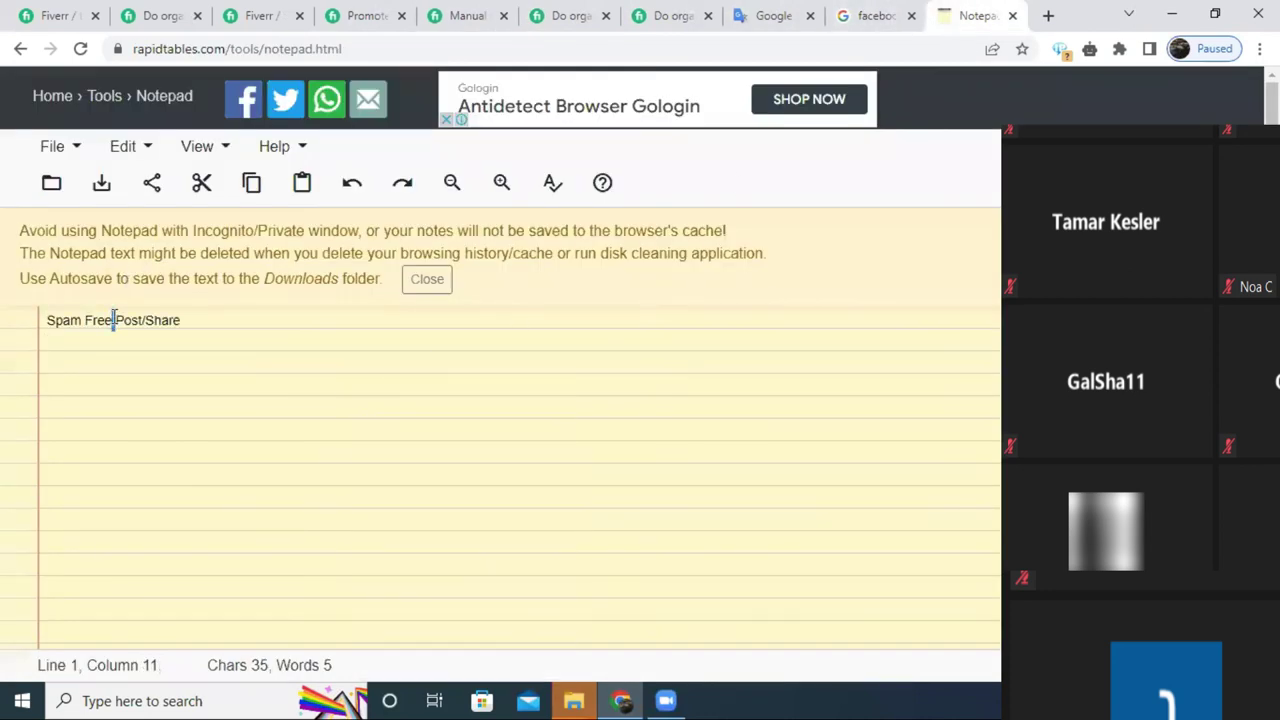
triple_click(113, 320)
right_click(112, 318)
left_click(190, 363)
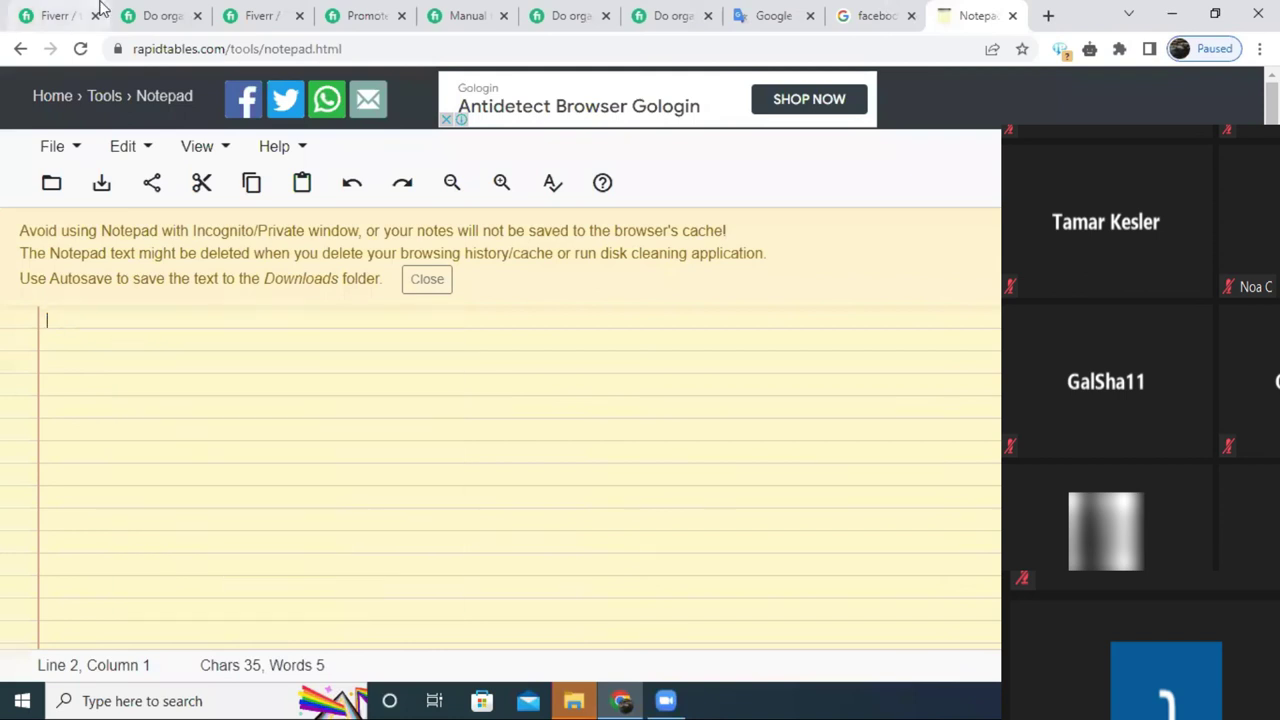
Add "Spam Free Post/Share" as the eighth list item of the gig description, followed by an empty ninth item.
left_click(100, 8)
right_click(313, 511)
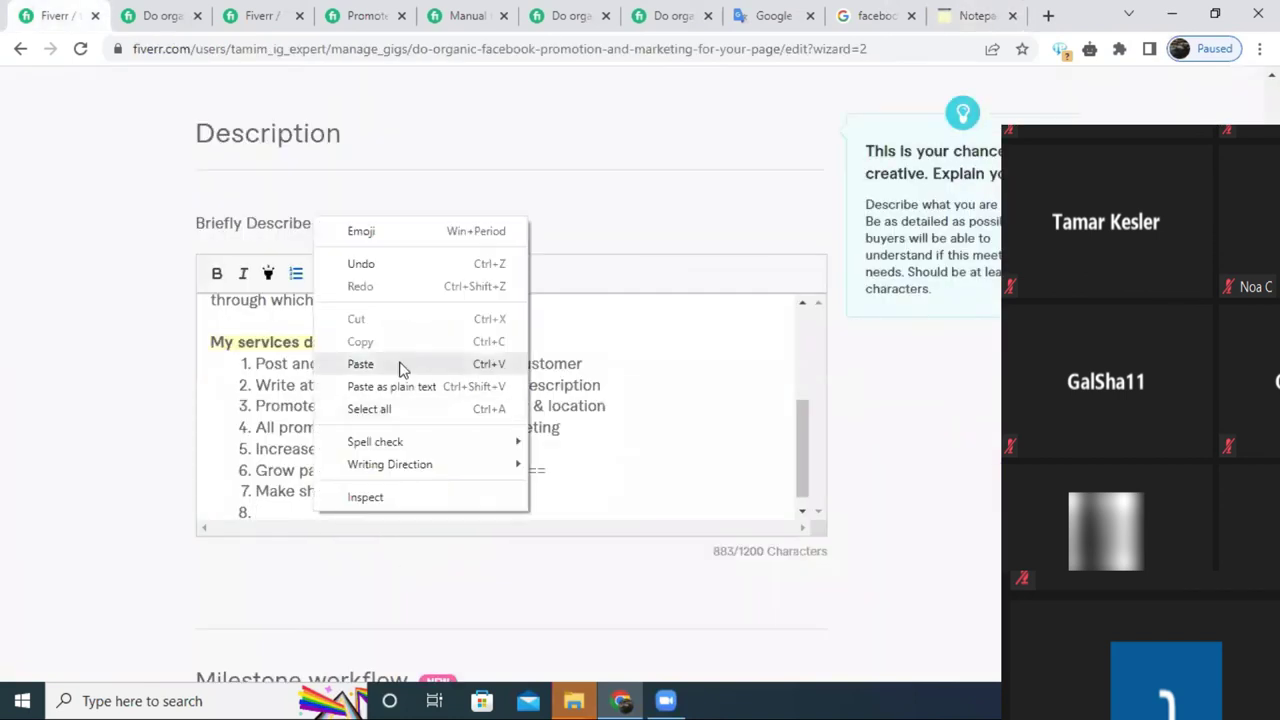
left_click(400, 364)
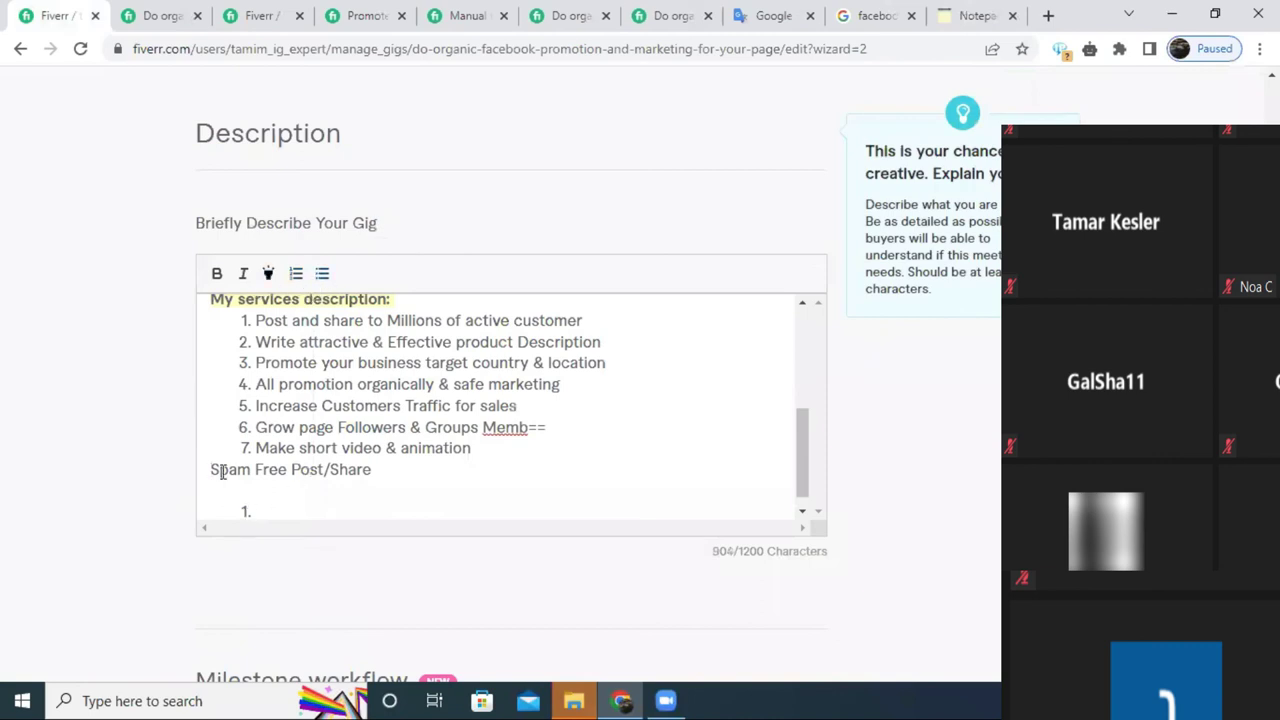
key("BackSpace")
key("Return")
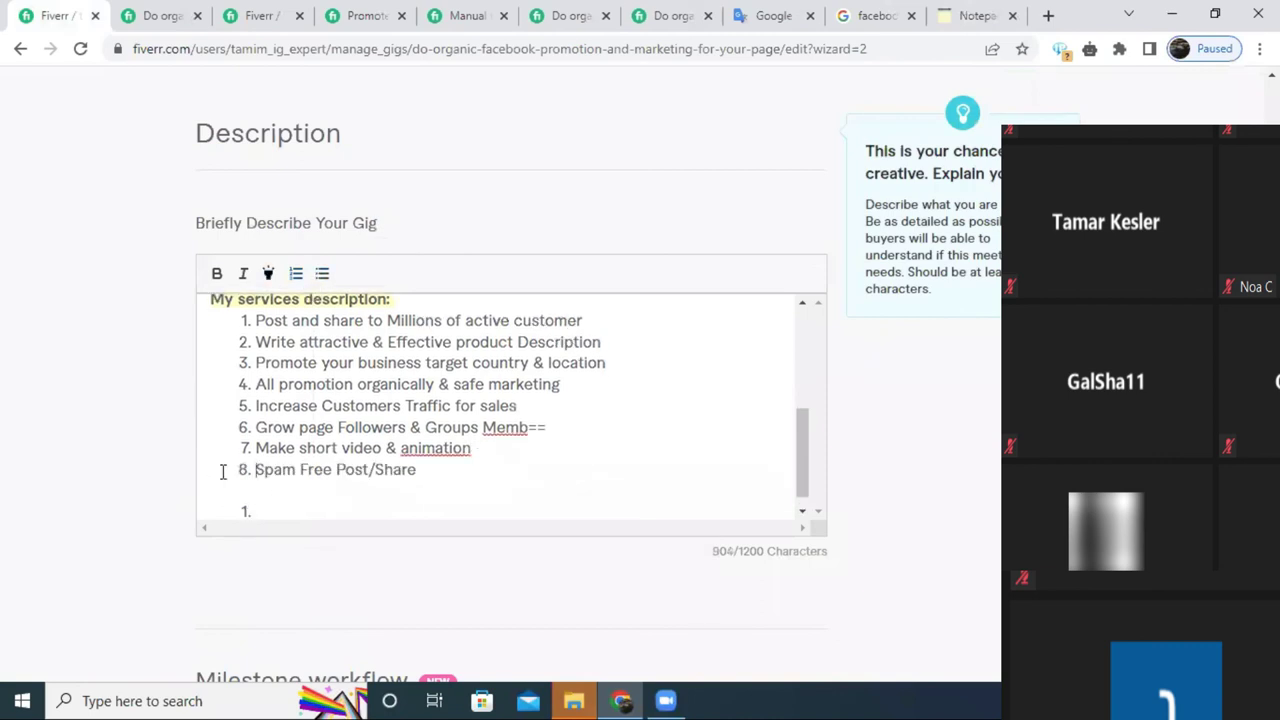
left_click(268, 487)
key("BackSpace")
key("BackSpace")
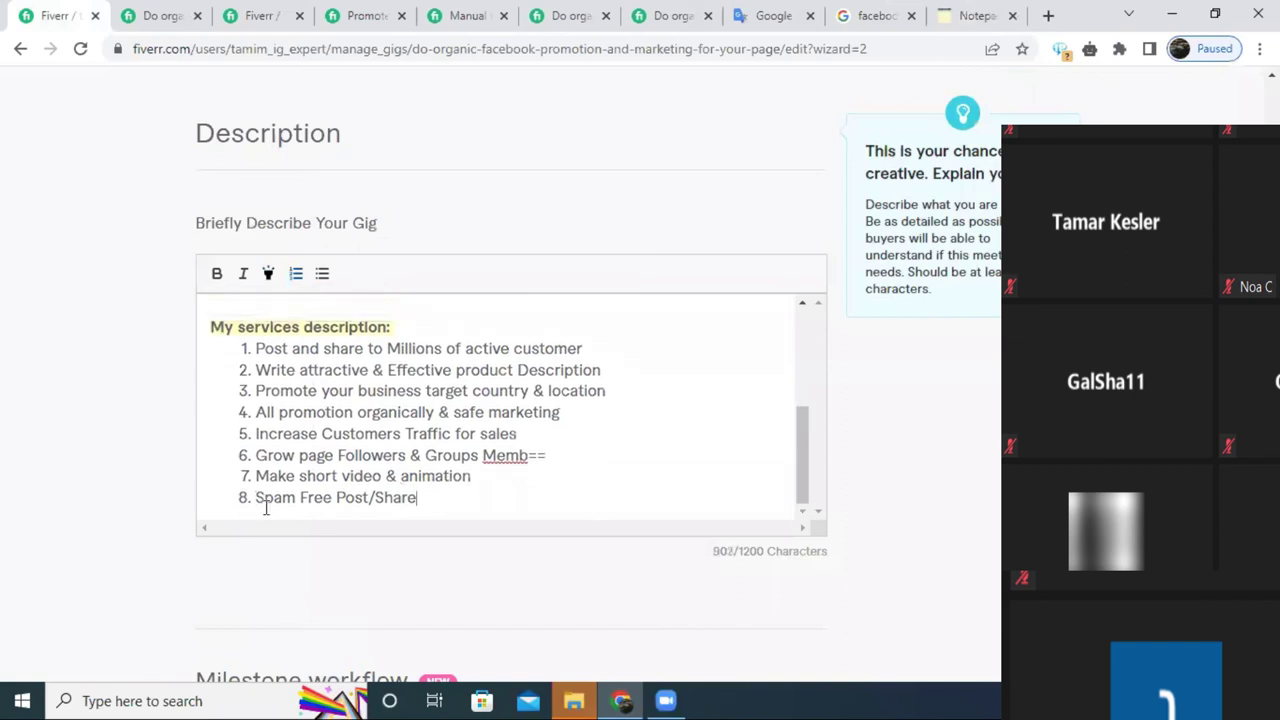
key("Return")
Examine the specialty and features lists of the other Facebook page promotion gigs, selecting the line "Quality Service Insure".
left_click(565, 15)
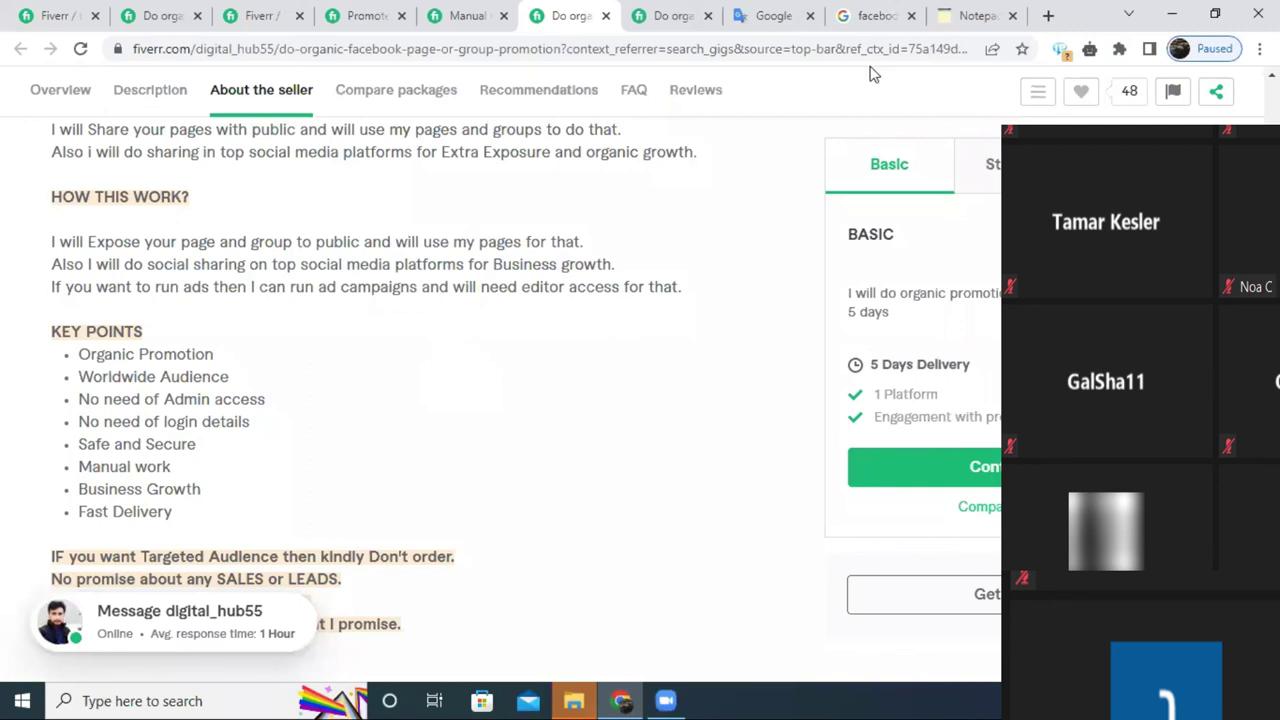
left_click(680, 15)
scroll(453, 367, "up", 10)
scroll(455, 368, "up", 15)
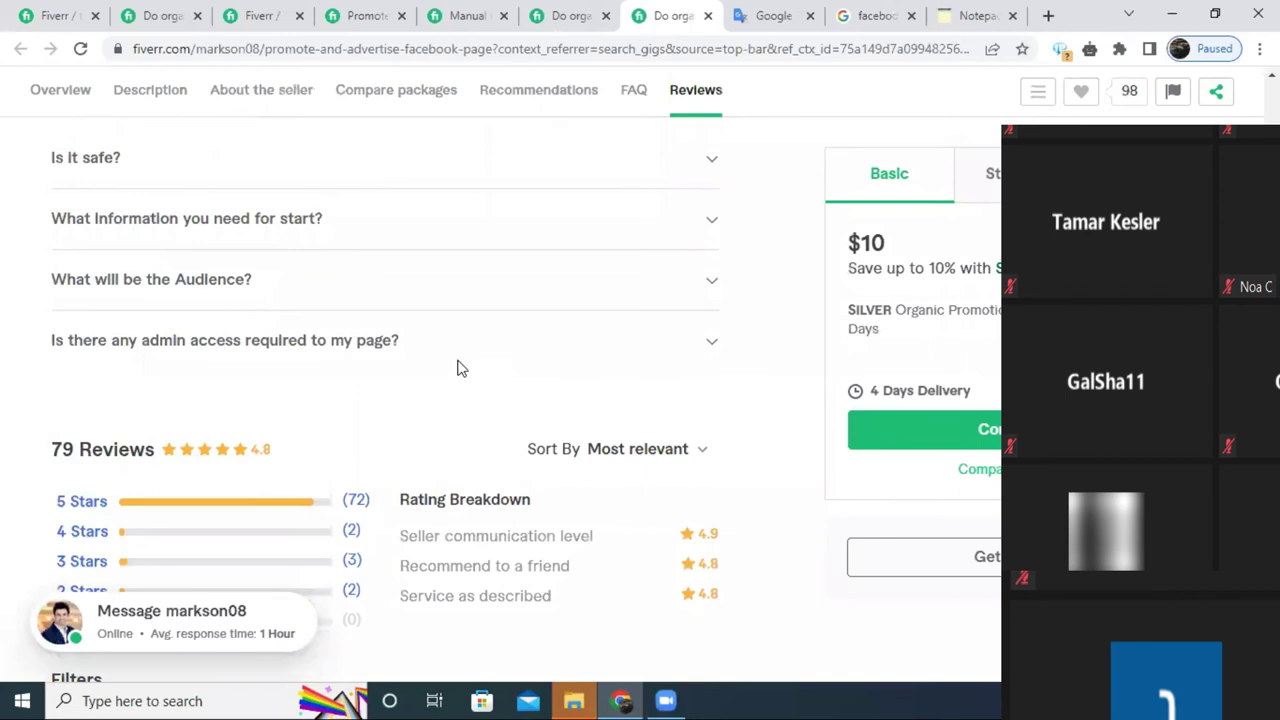
scroll(457, 368, "down", 3)
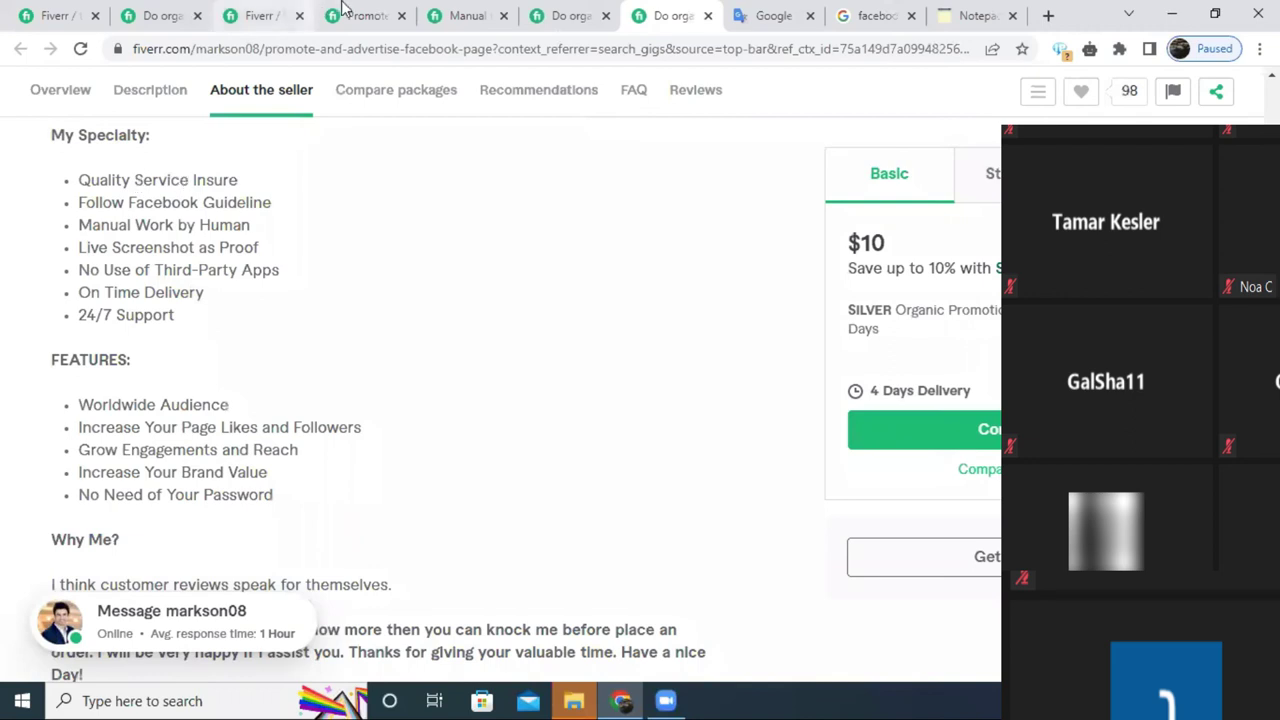
triple_click(124, 180)
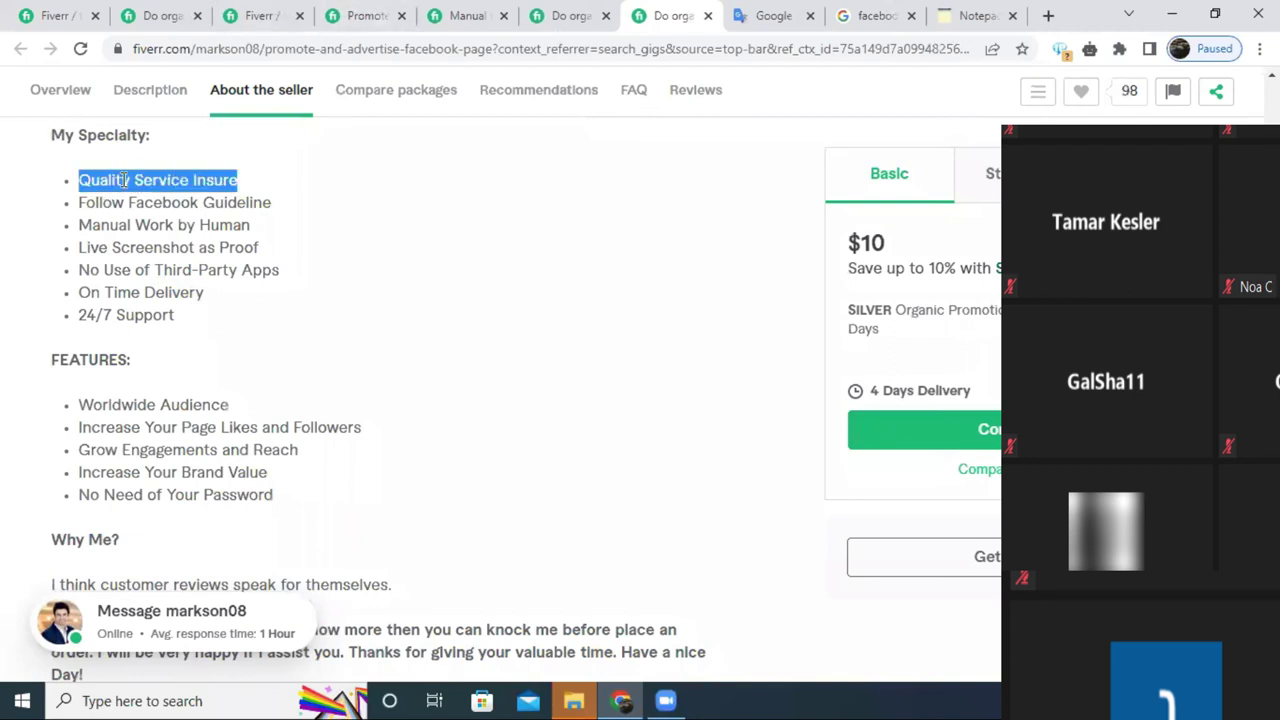
right_click(124, 183)
Browse the "facebook promotion" search results and open their second page to find more reference gigs.
left_click(140, 14)
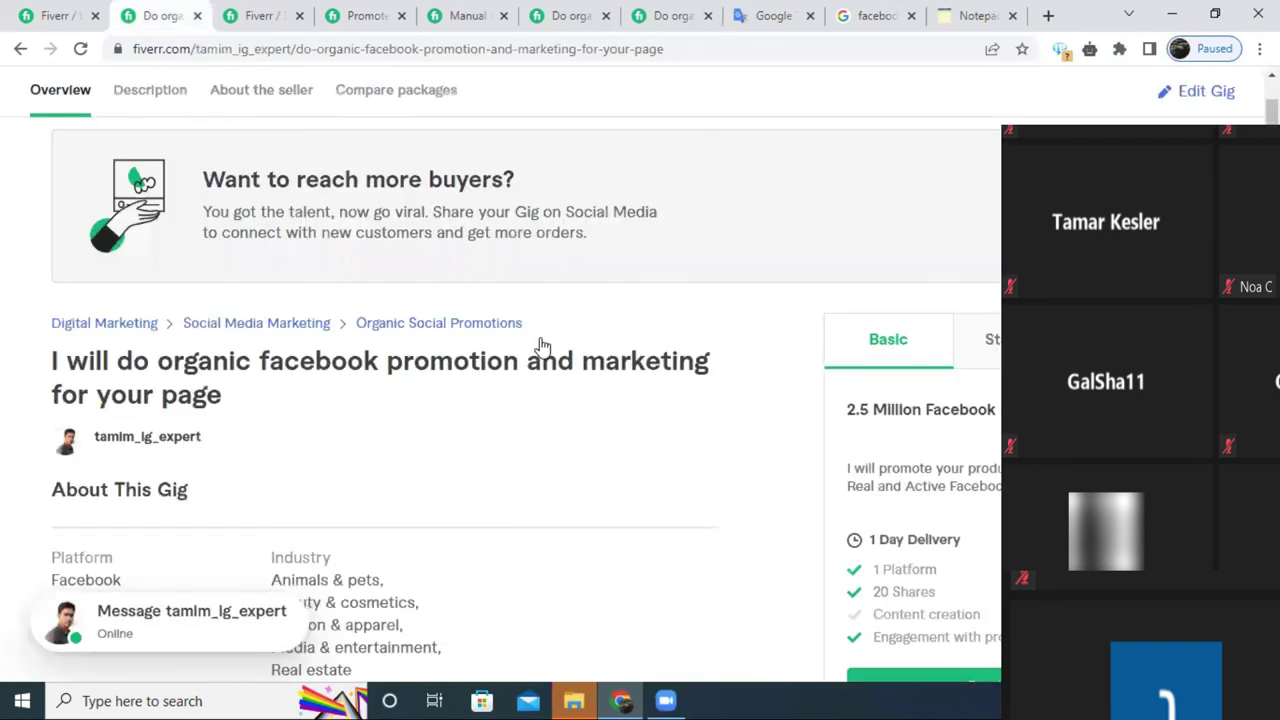
left_click(283, 10)
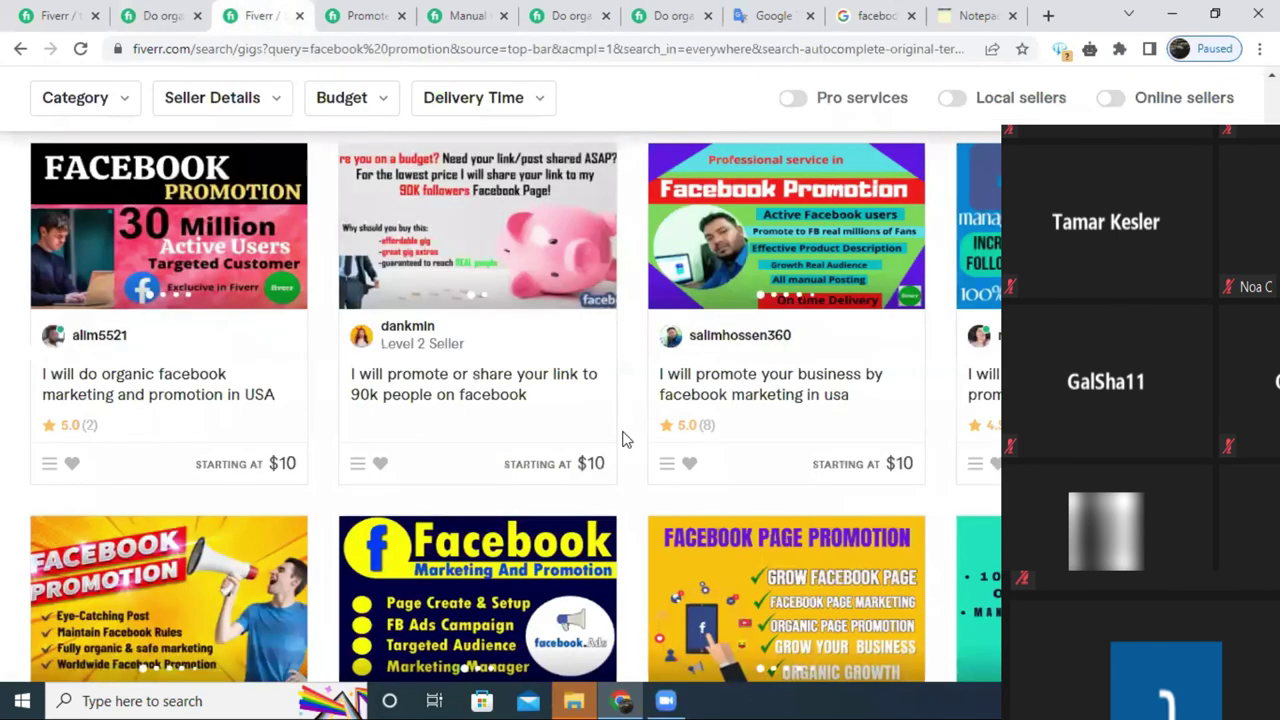
scroll(622, 438, "down", 3)
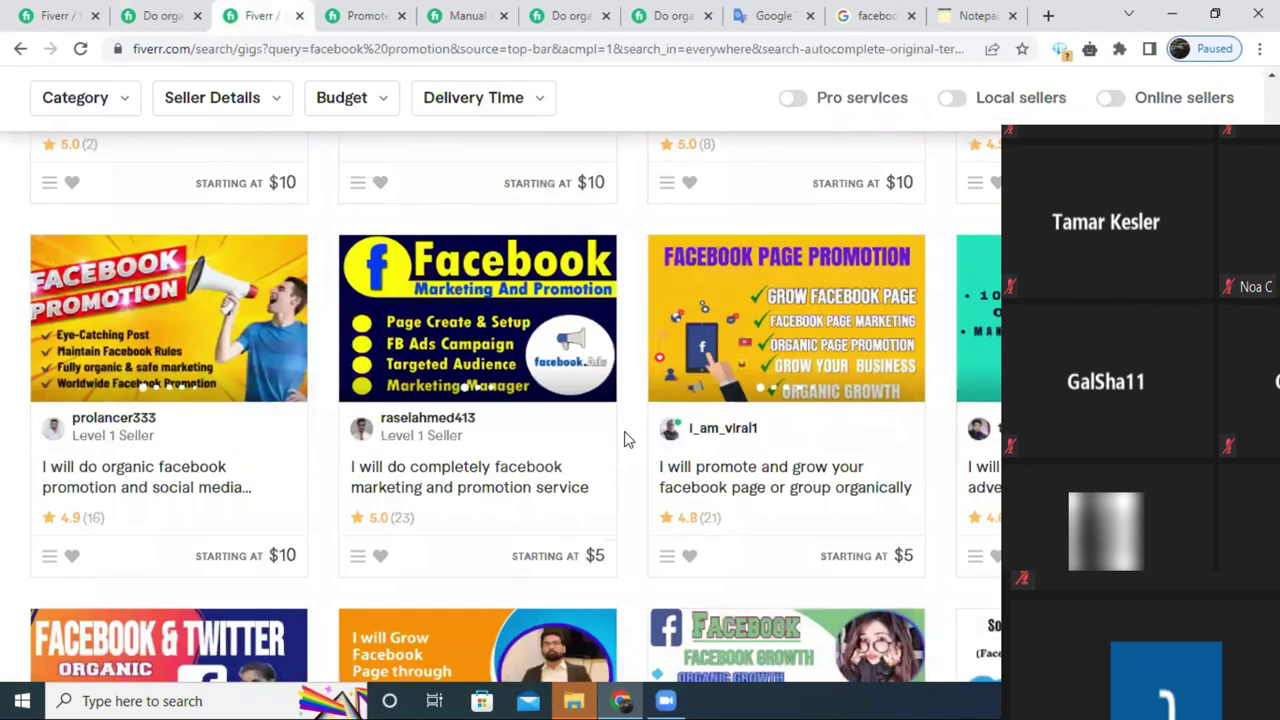
scroll(627, 438, "down", 6)
scroll(624, 438, "down", 5)
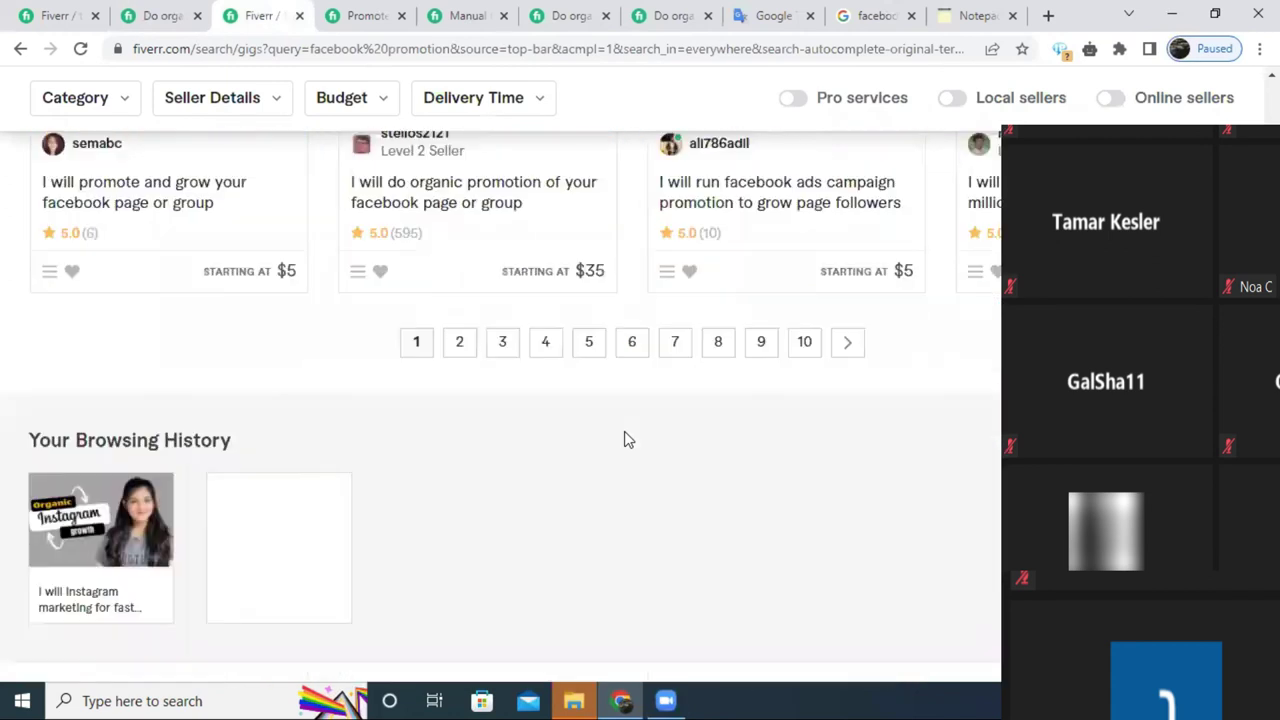
scroll(597, 400, "up", 1)
left_click(460, 436)
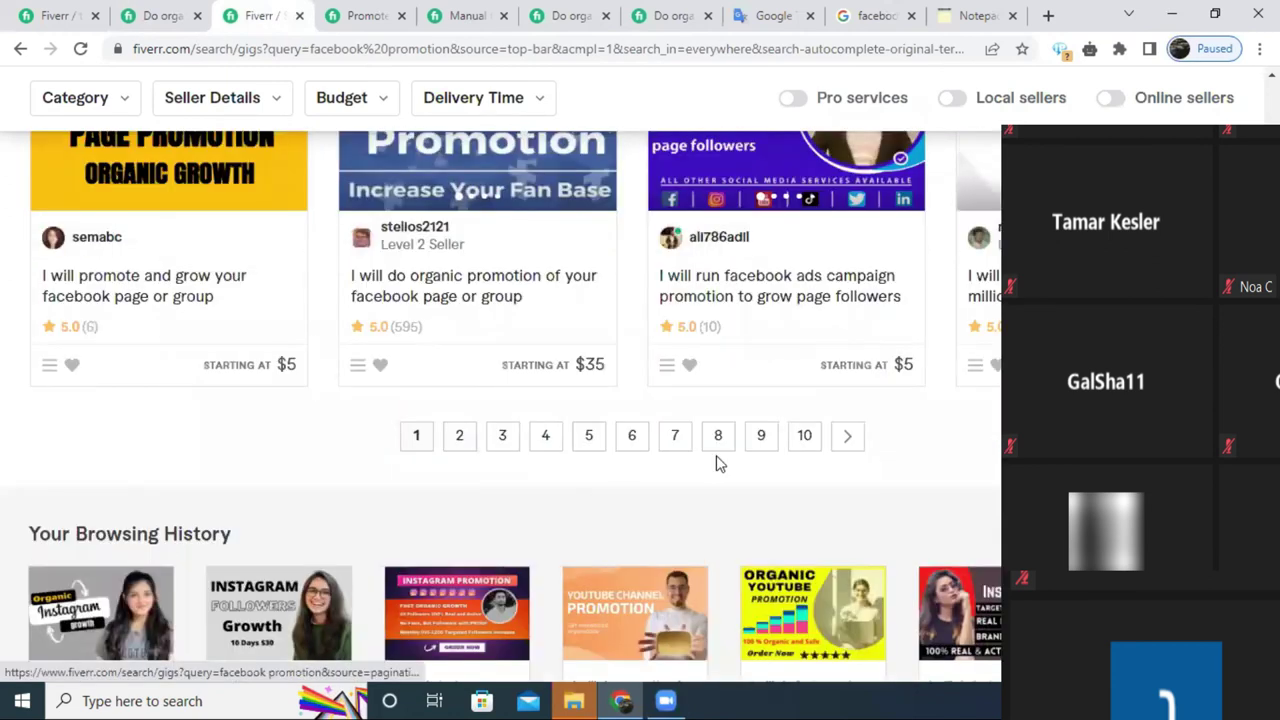
scroll(716, 455, "up", 4)
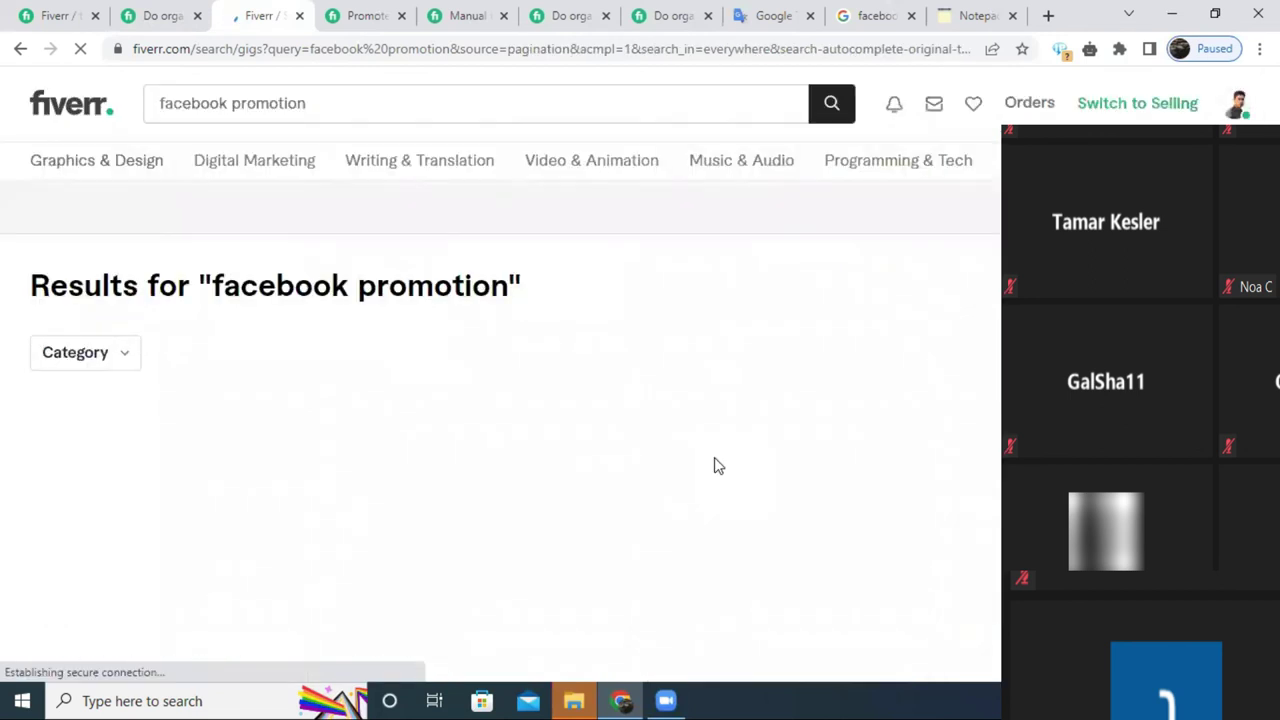
scroll(716, 466, "down", 4)
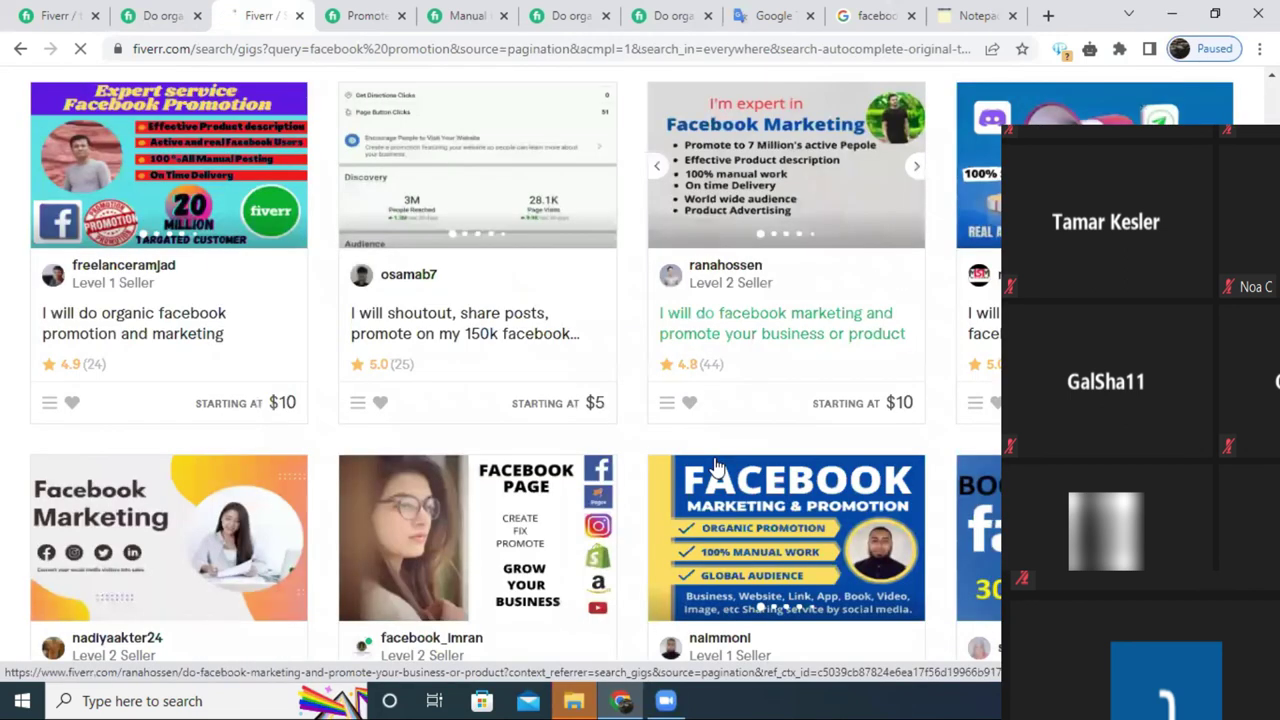
Open the first result, "I will do organic facebook promotion and marketing", and examine its service description list.
left_click(165, 316)
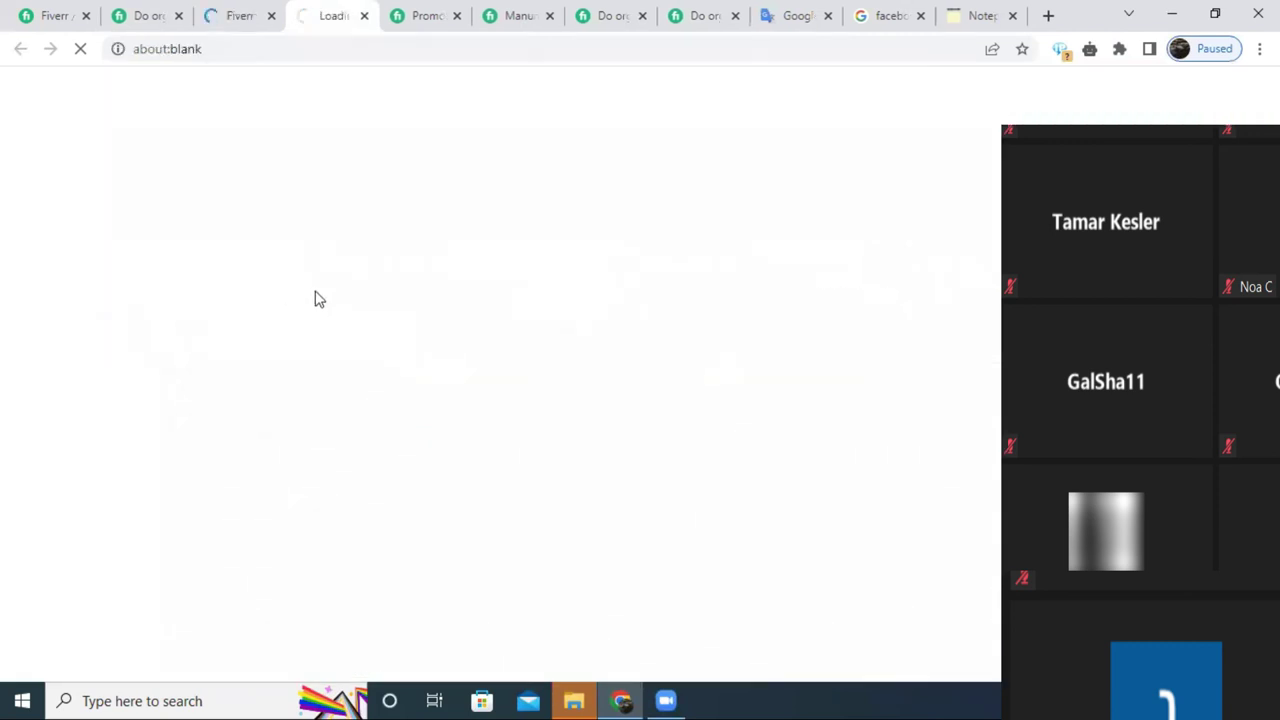
left_click(443, 10)
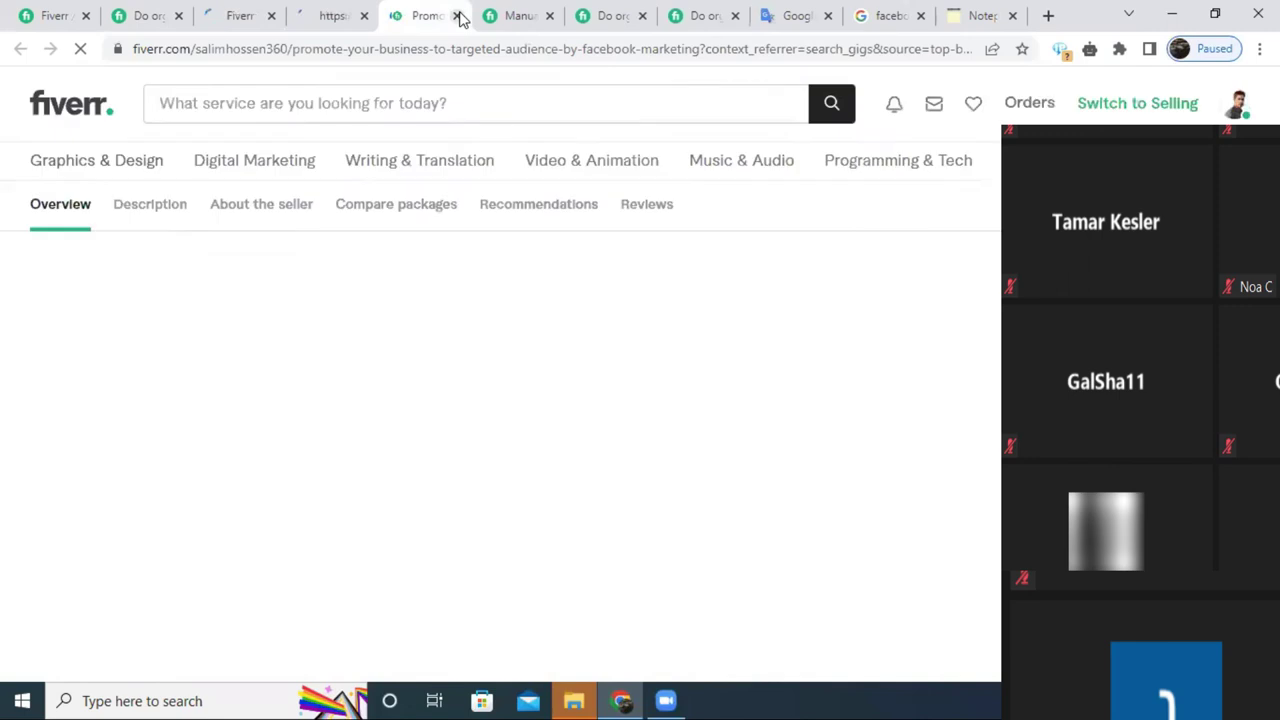
left_click(325, 12)
scroll(378, 378, "down", 1)
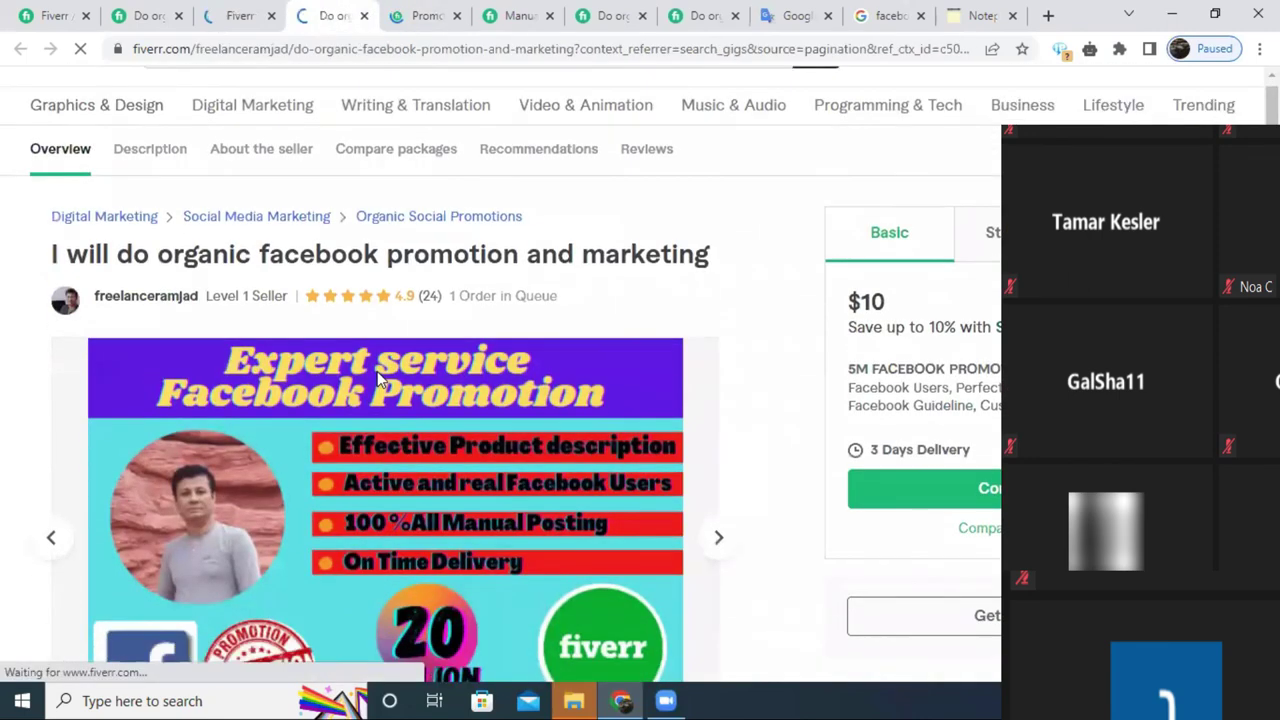
scroll(377, 378, "down", 1)
scroll(377, 371, "down", 5)
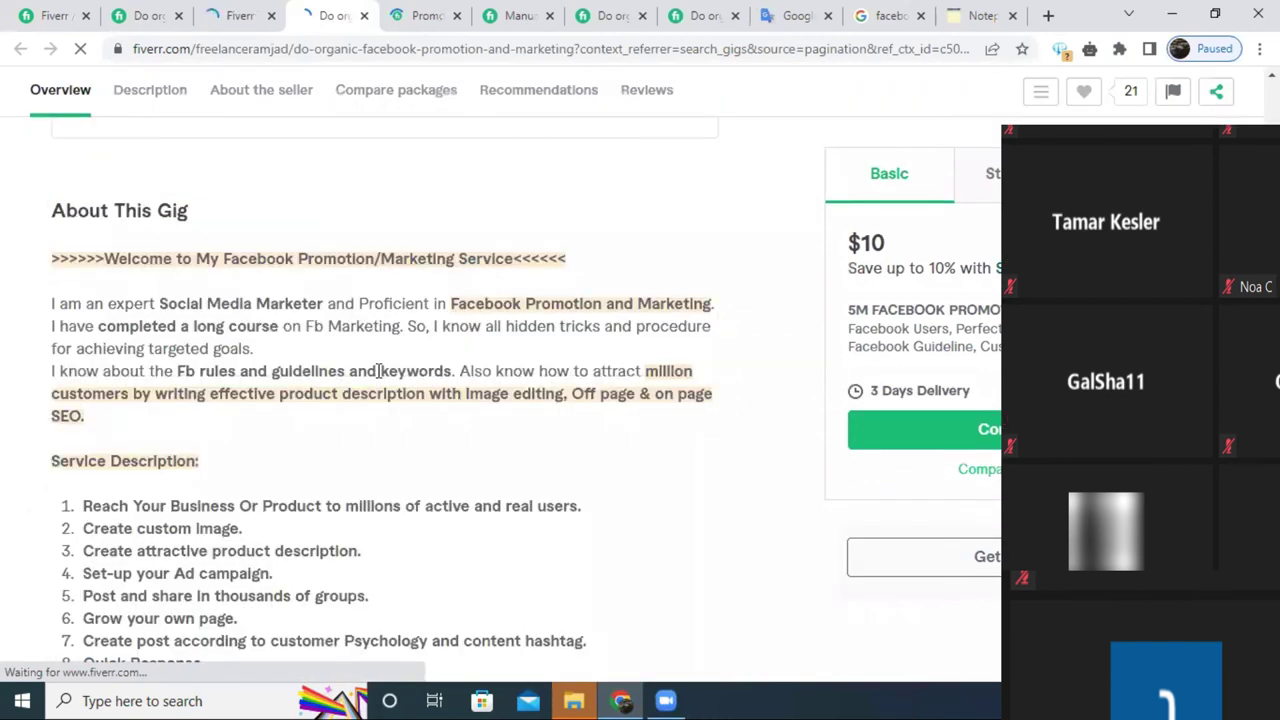
scroll(390, 390, "down", 2)
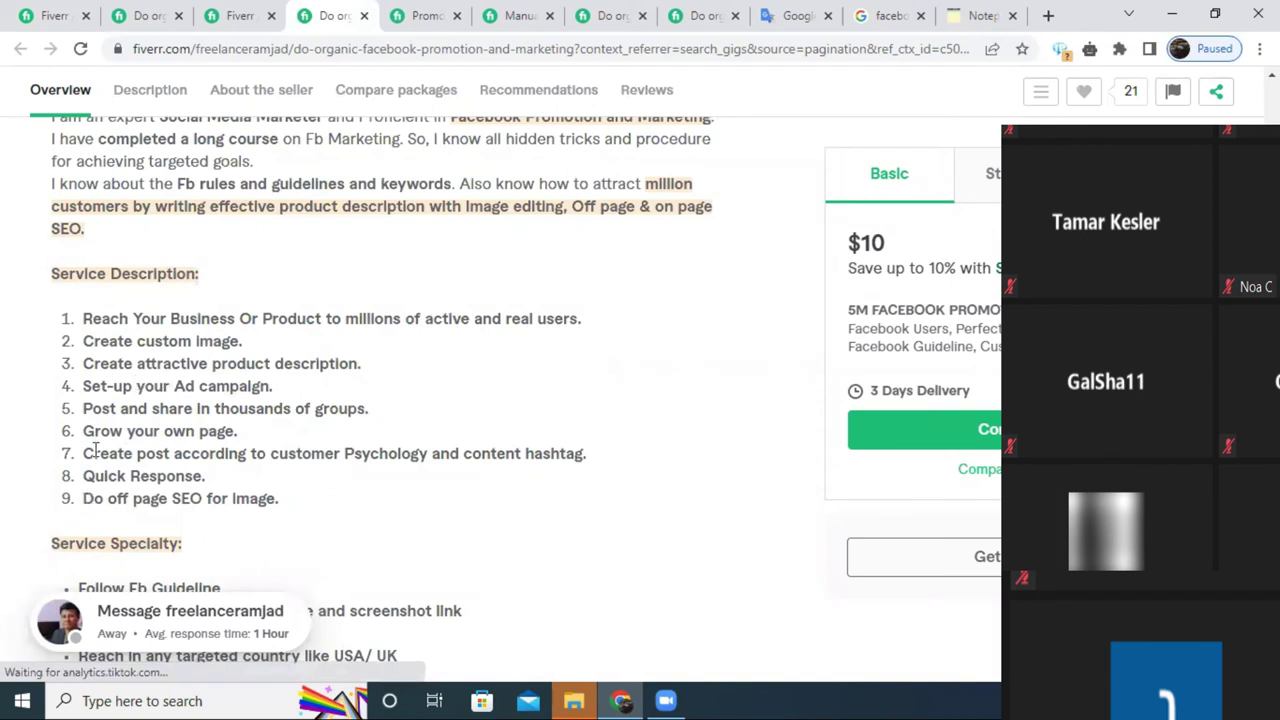
Examine the service list of the gig that shares a business, website or ebook by organic Facebook promotion, and return to the description editor.
left_click(240, 12)
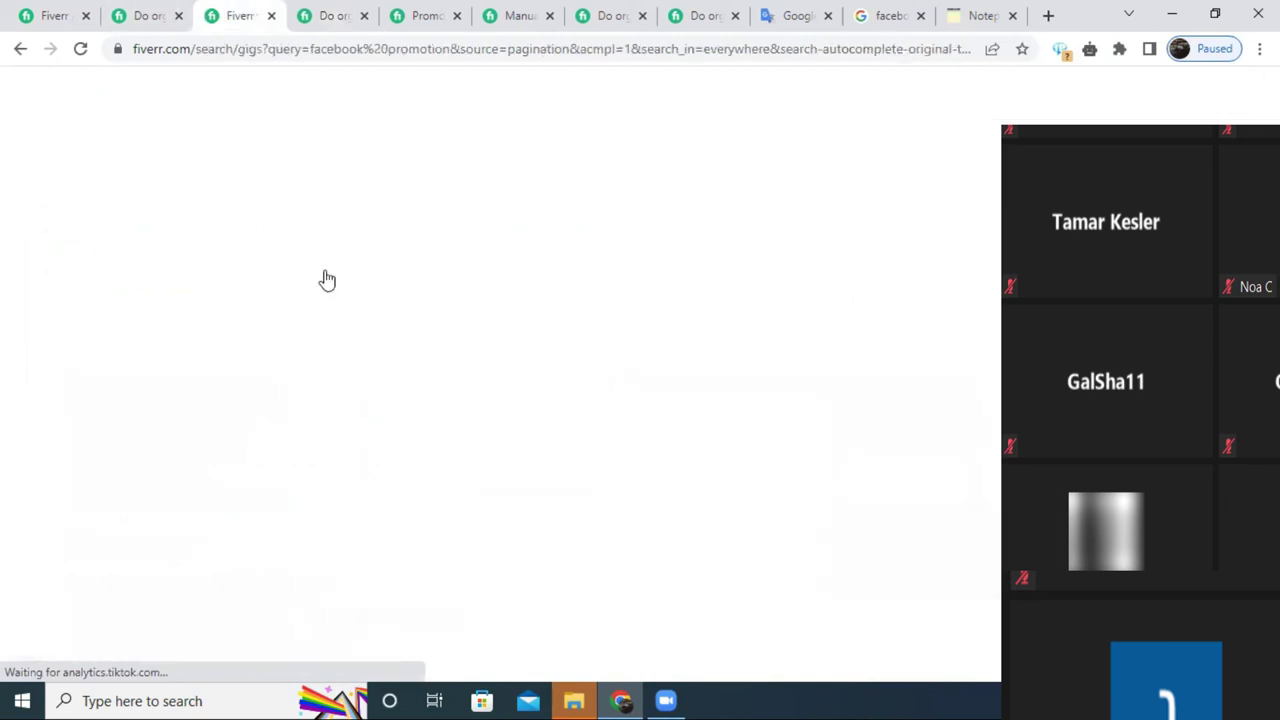
scroll(735, 512, "down", 2)
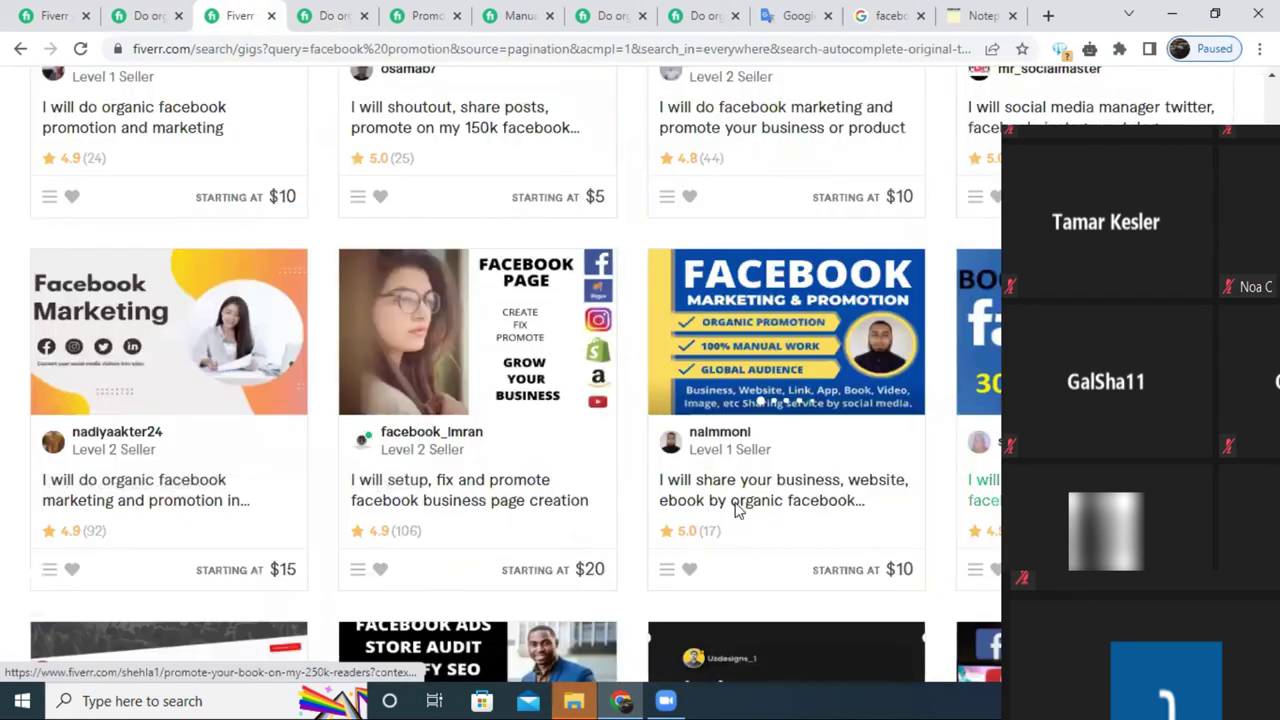
left_click(737, 508)
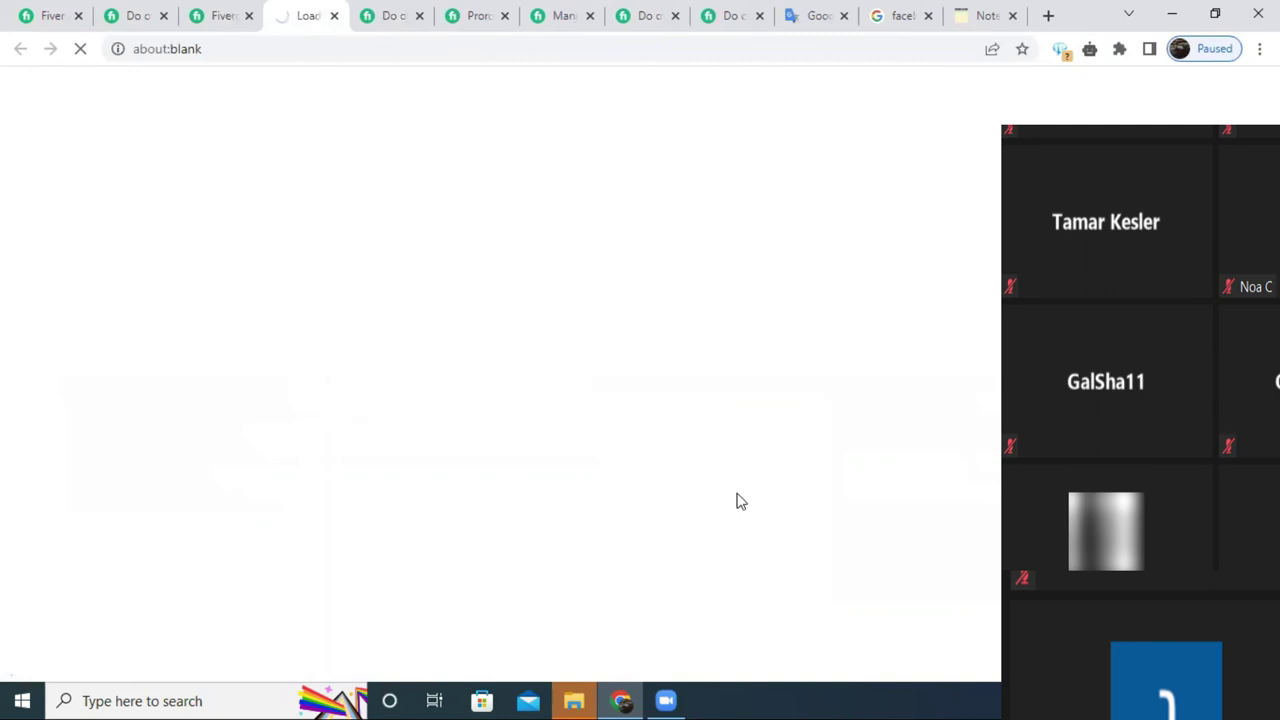
scroll(743, 500, "down", 1)
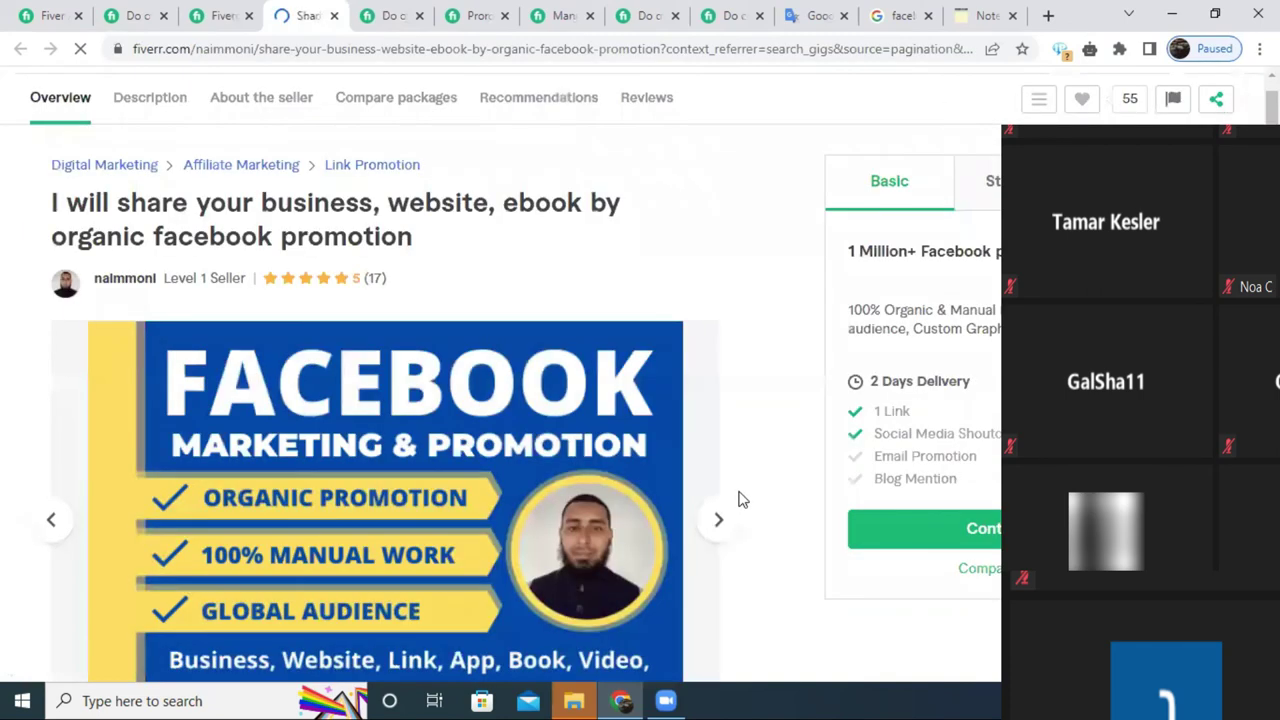
scroll(738, 500, "down", 5)
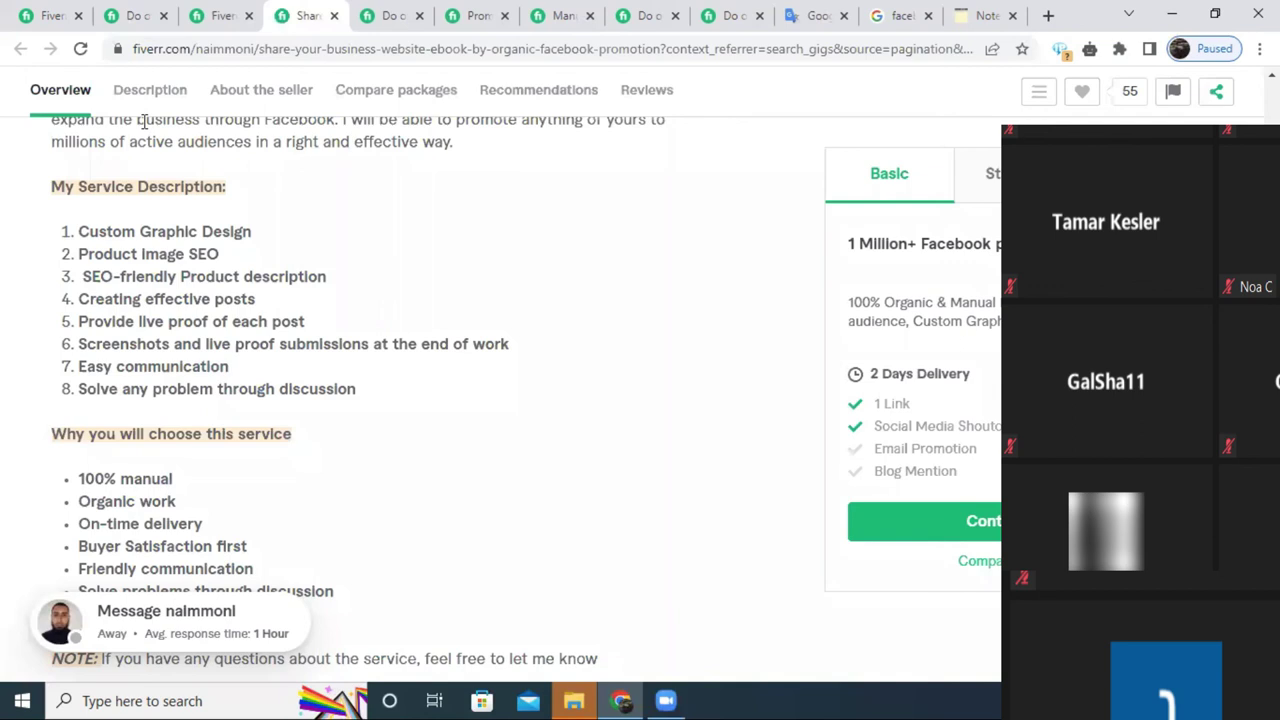
left_click(24, 12)
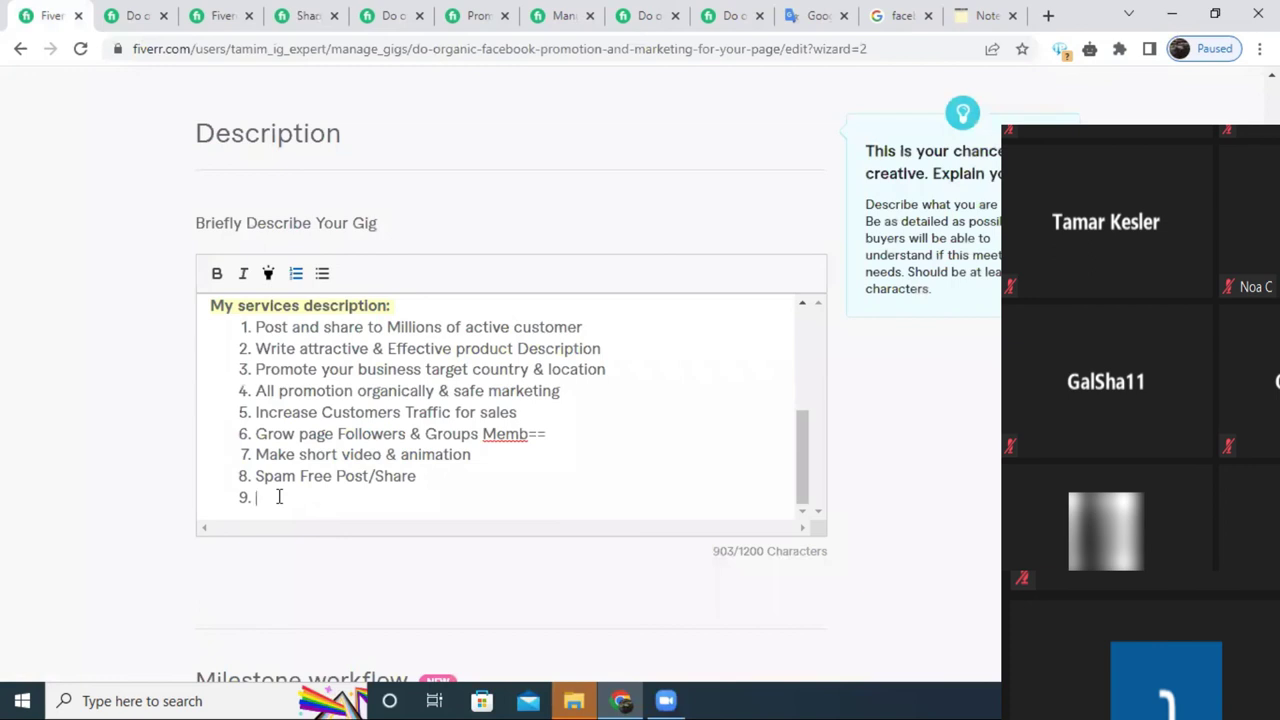
Add "Schedule posting" and "USE right Hastag" as the ninth and tenth items of the services description list.
type("Scheduleposting")
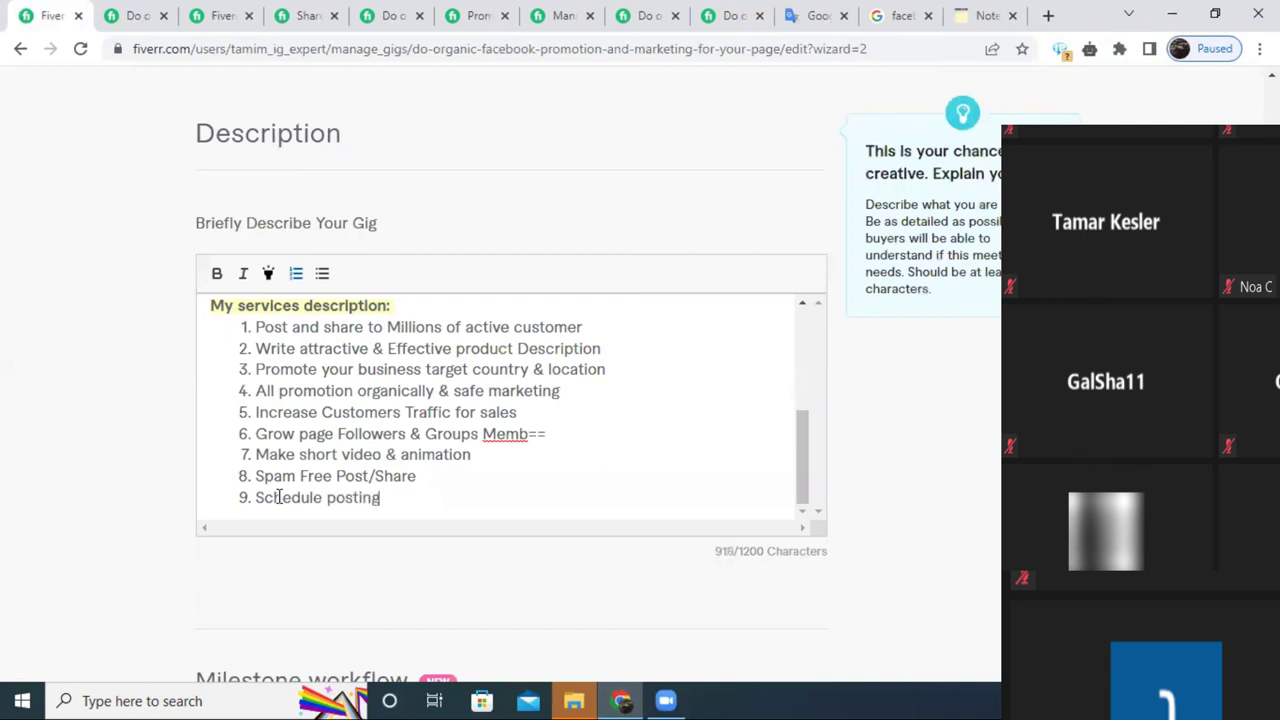
key("Return")
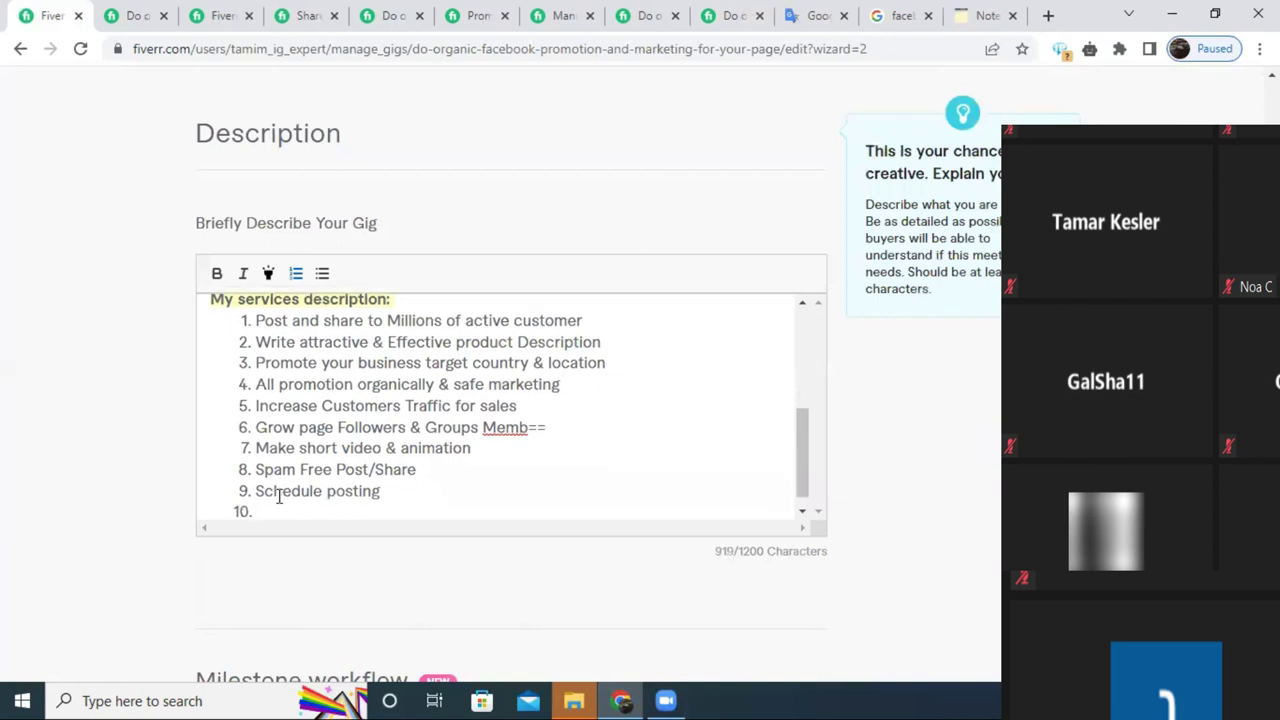
type("US")
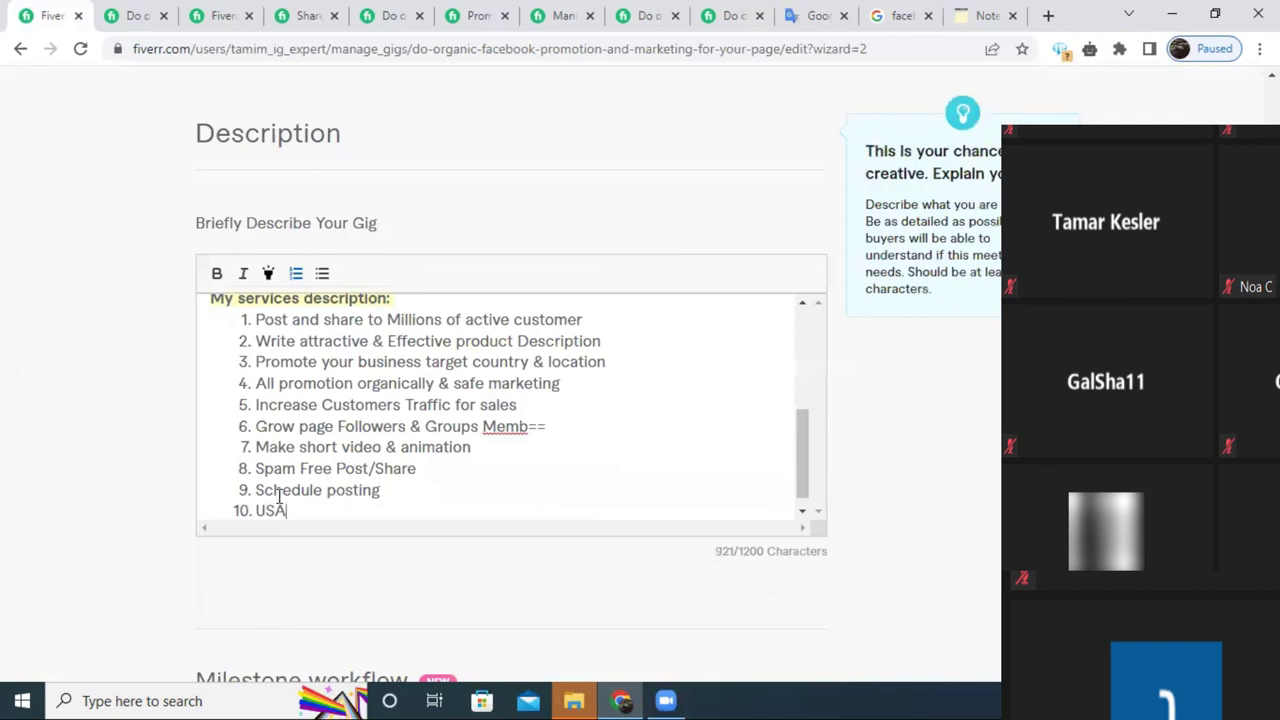
type("E right ")
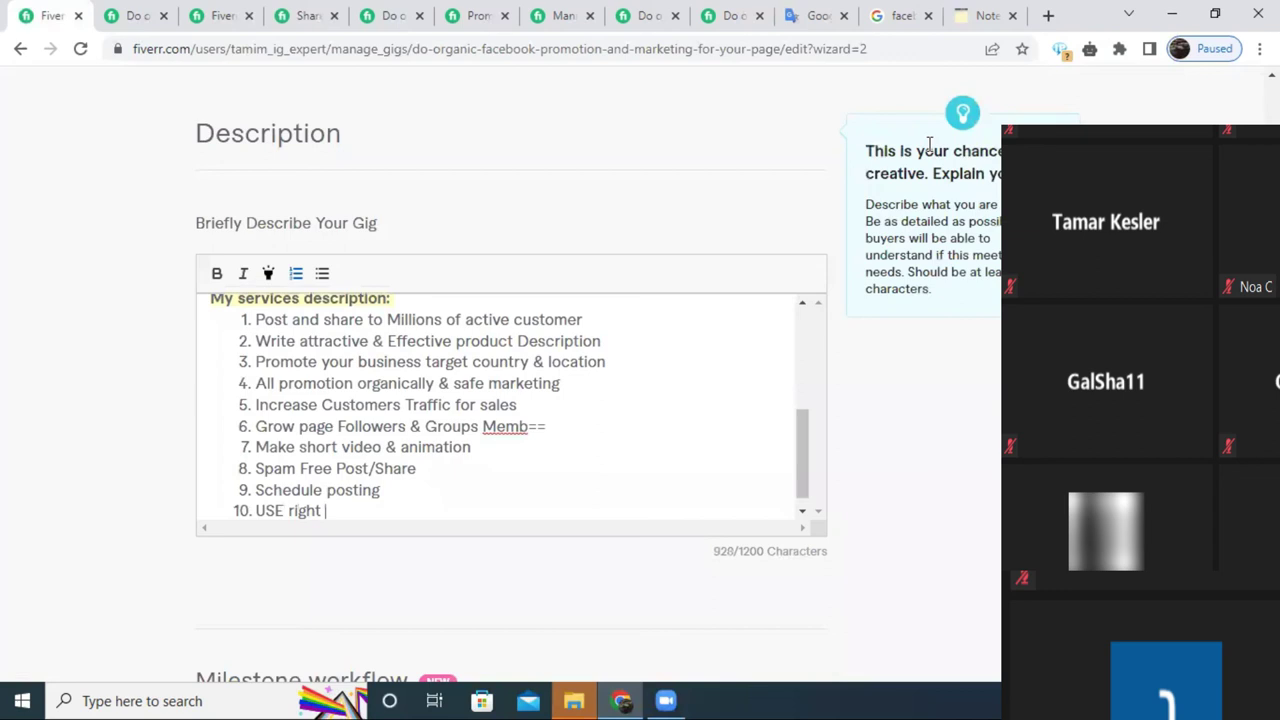
type("Hastag")
right_click(350, 518)
left_click(323, 430)
scroll(323, 430, "up", 3)
scroll(400, 480, "down", 3)
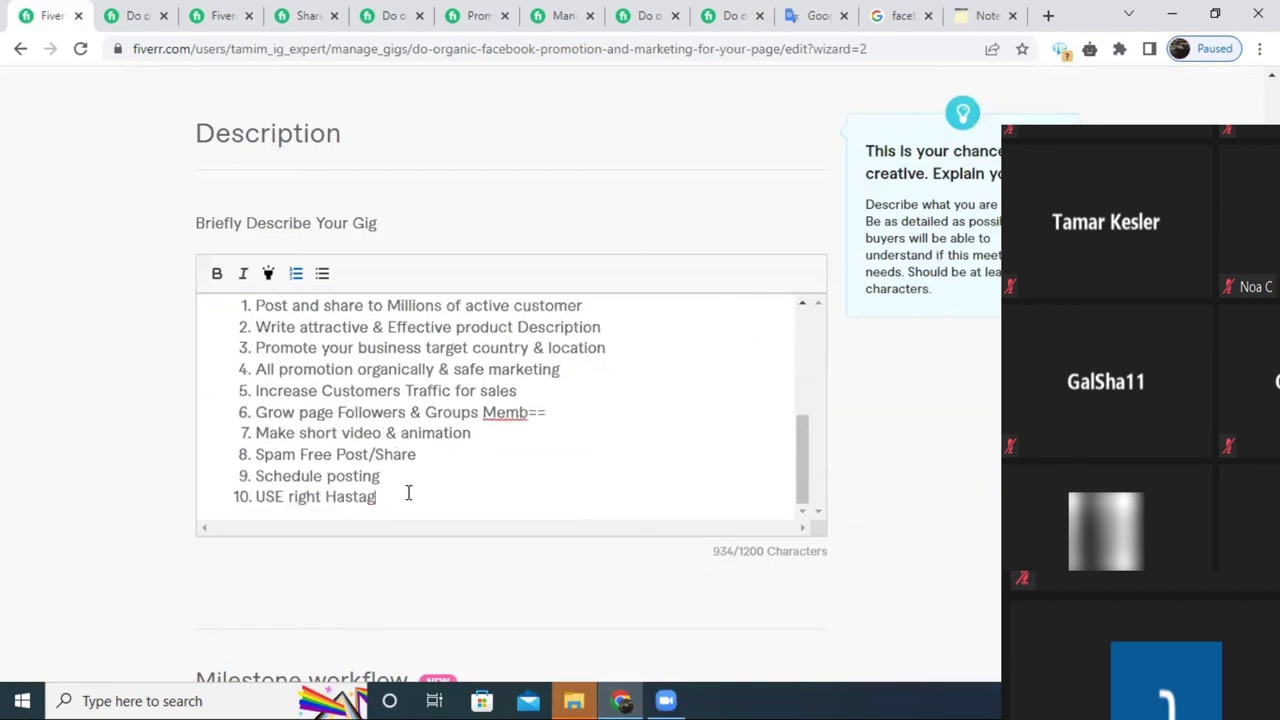
End the numbered list and write the heading "My Services Specialty" below it, separated by a blank line.
key("Return")
key("BackSpace")
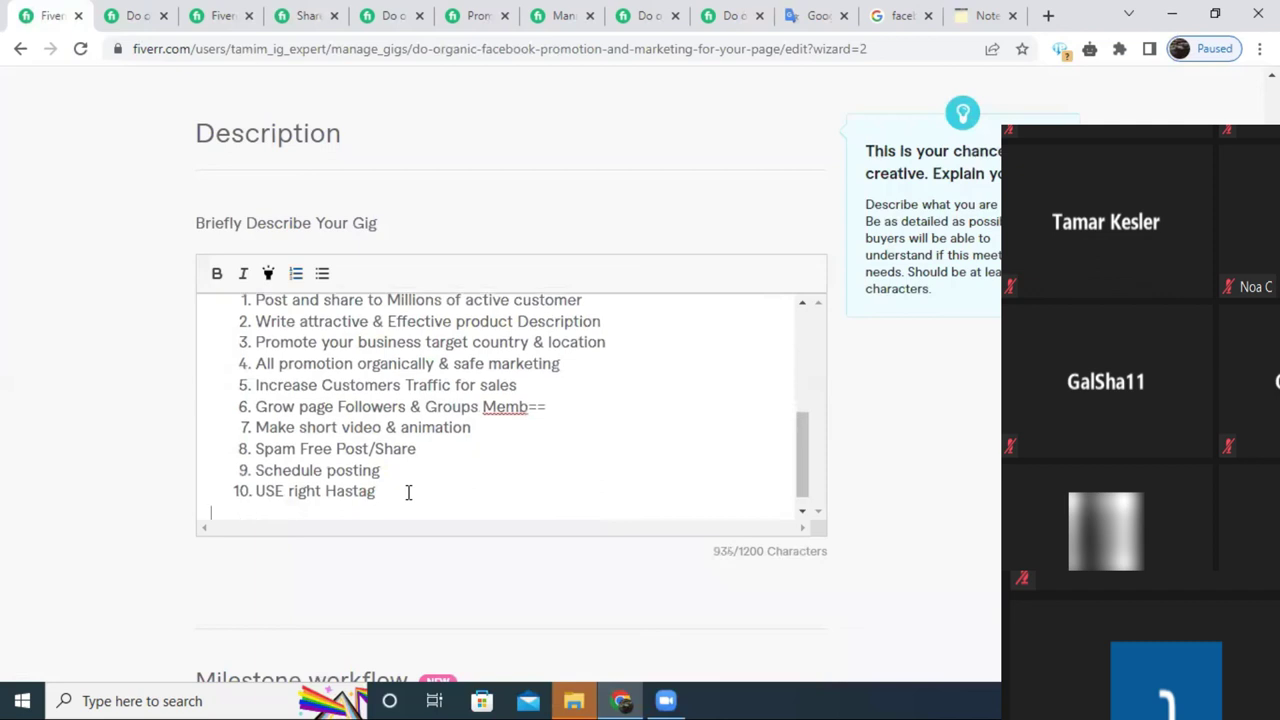
scroll(223, 483, "down", 1)
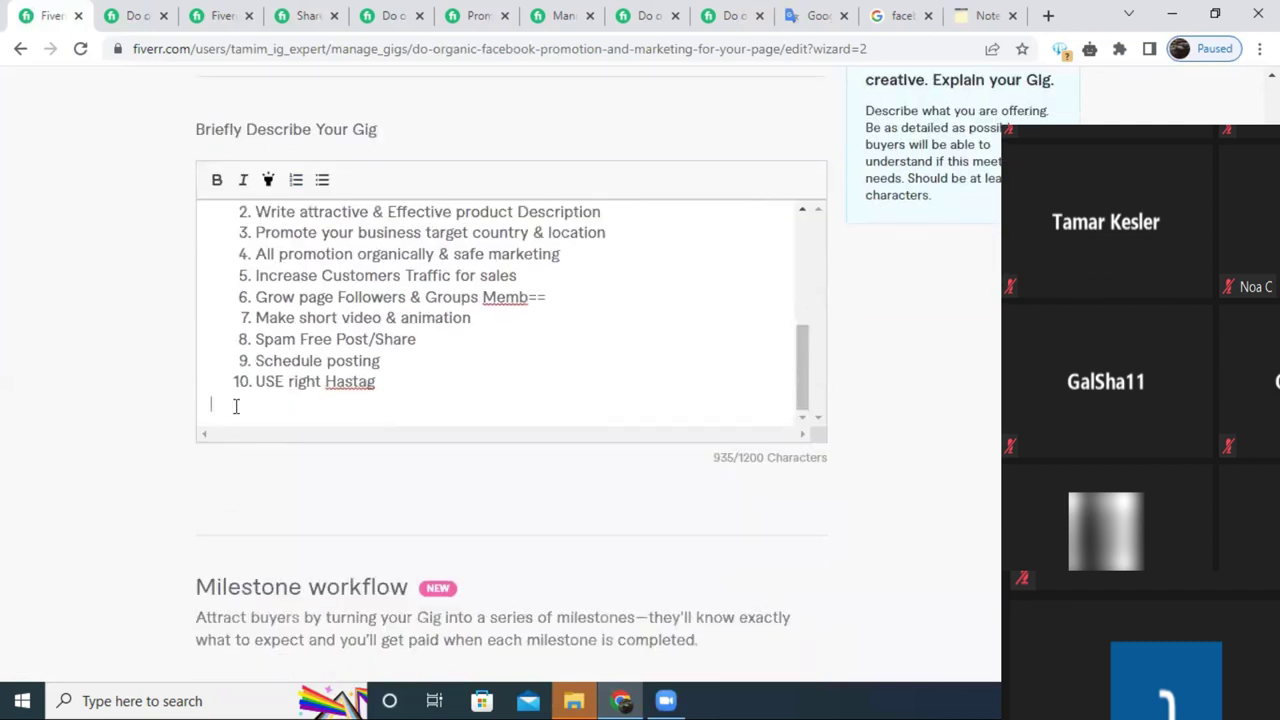
type("My Services")
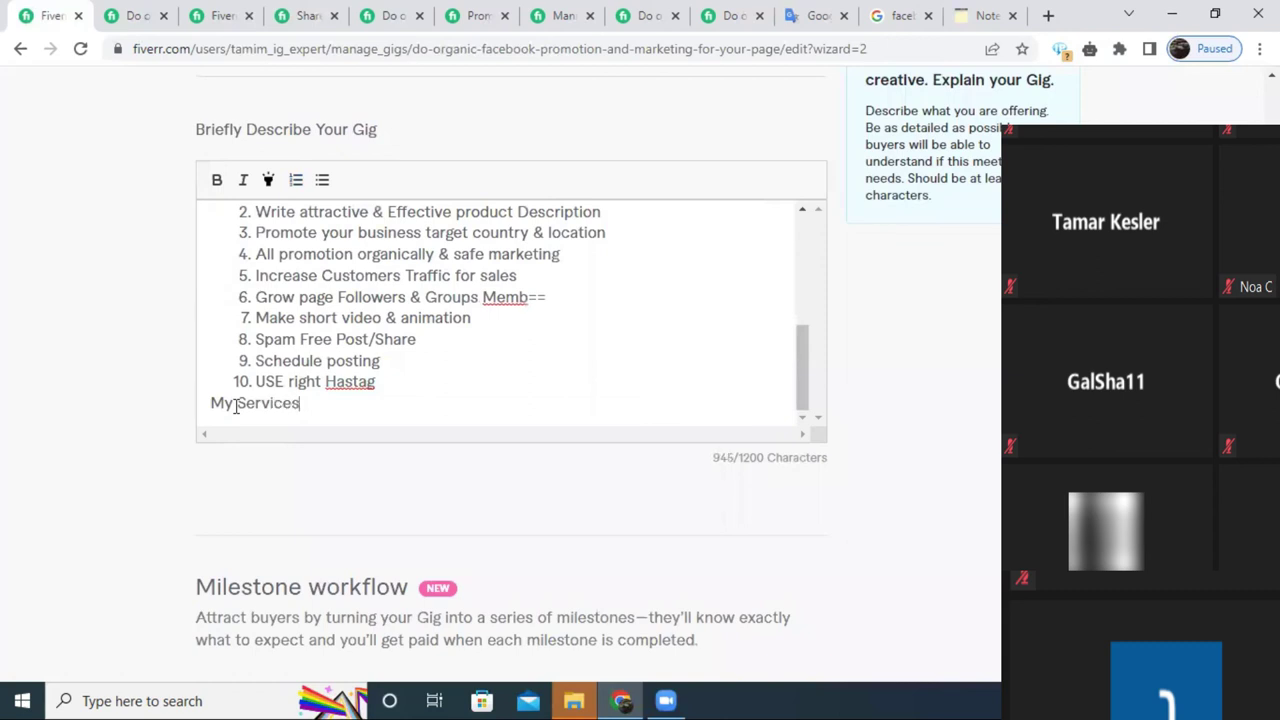
left_click(209, 402)
key("Return")
left_click(309, 418)
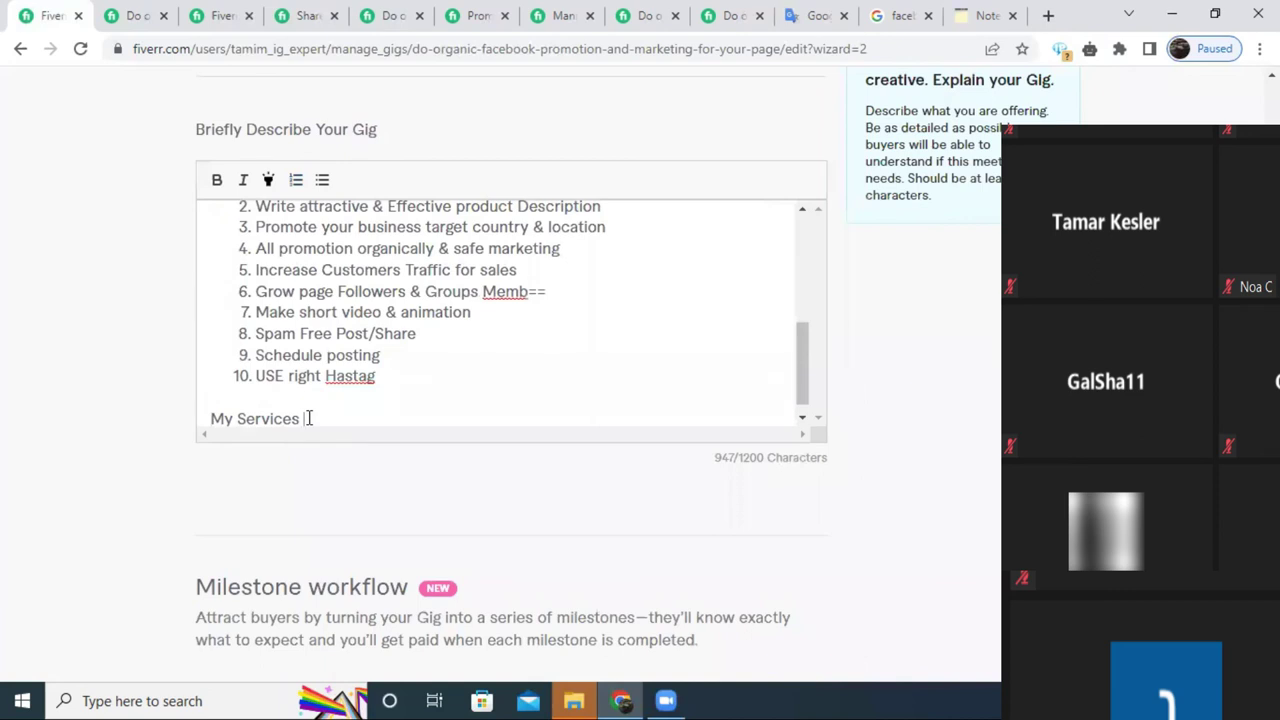
type(":")
type("p")
type("e")
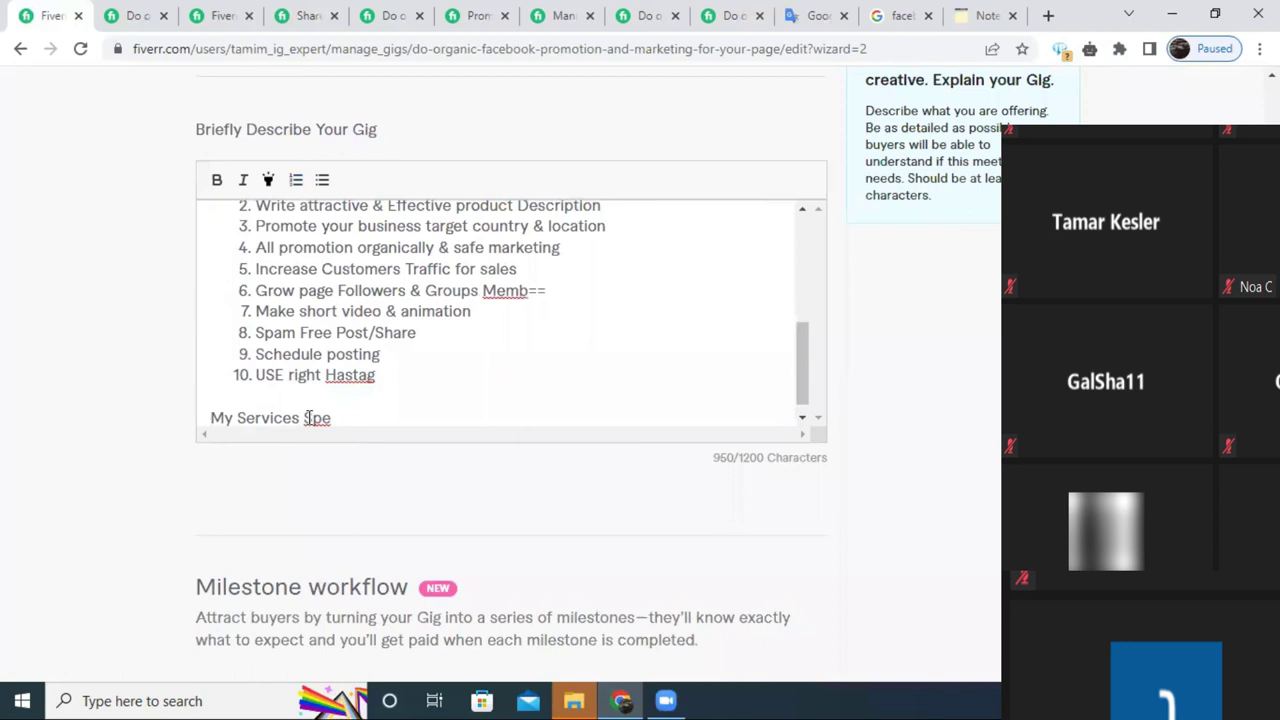
type("cialty")
Make the "My Services Specialty" heading bold and highlighted, and start a new line beneath it.
scroll(354, 383, "down", 1)
left_click_drag(377, 403, 150, 411)
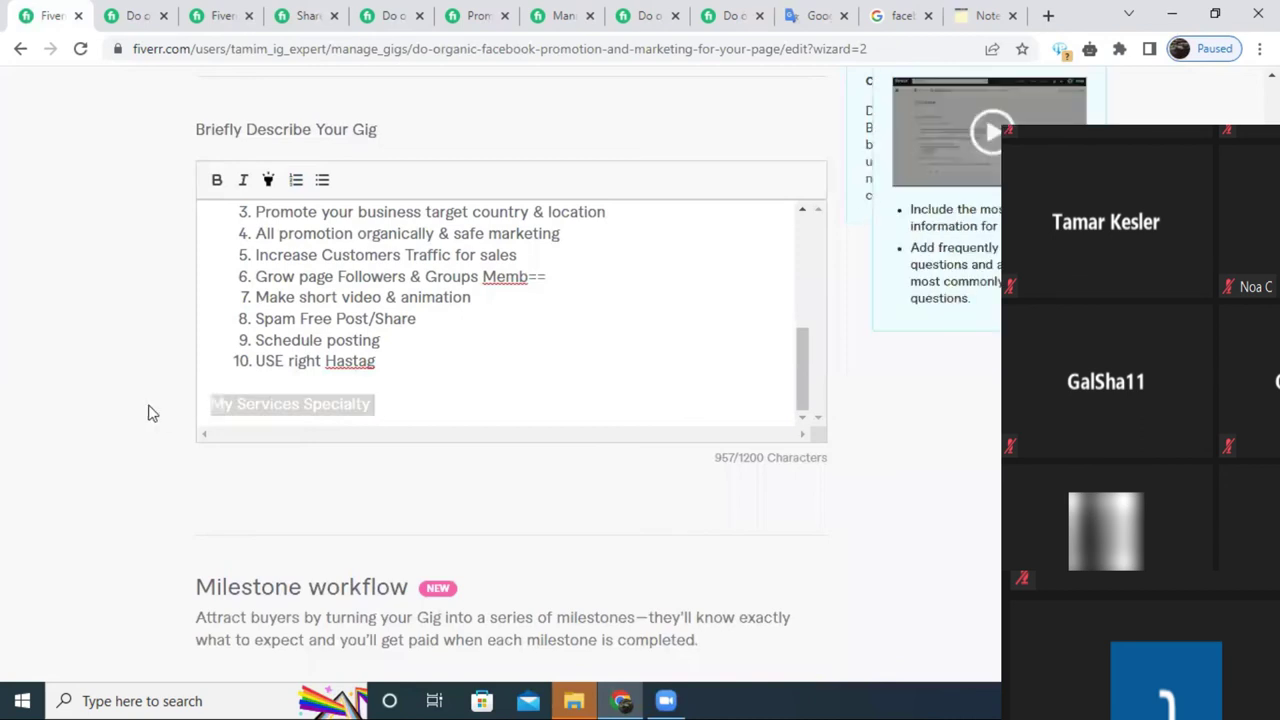
left_click(216, 179)
scroll(328, 346, "up", 3)
scroll(323, 349, "down", 3)
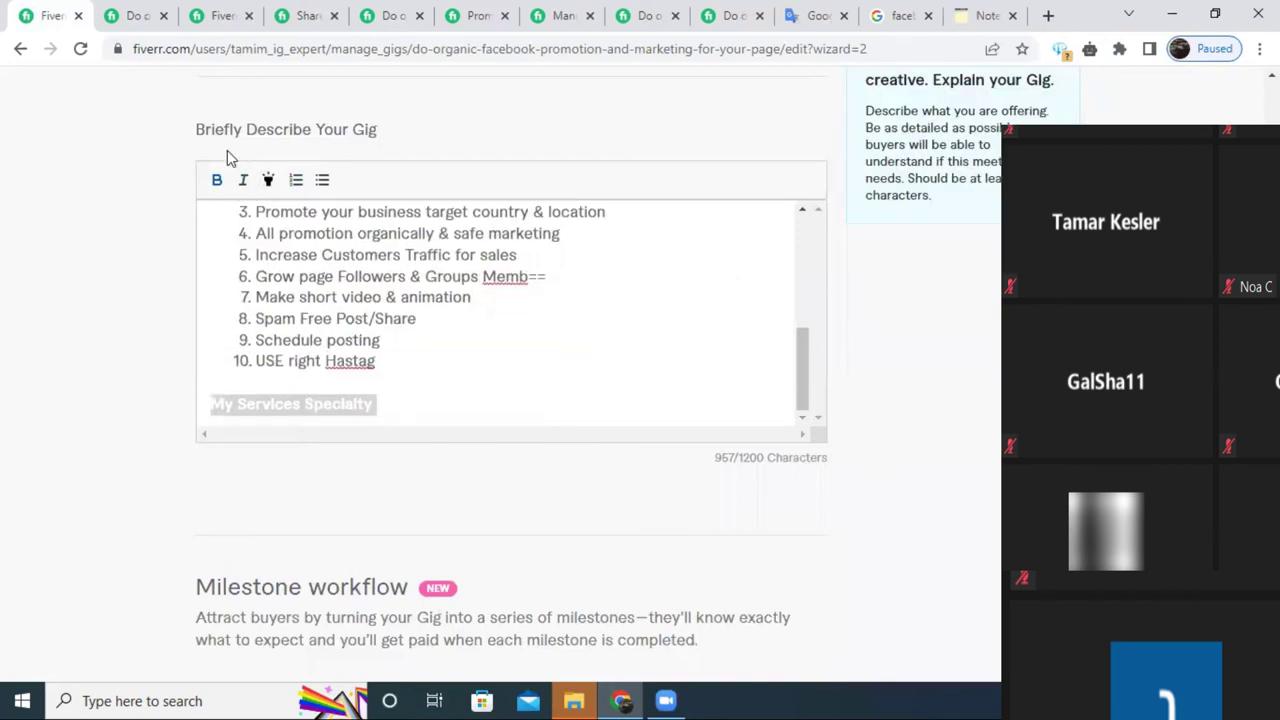
left_click(404, 402)
key("Return")
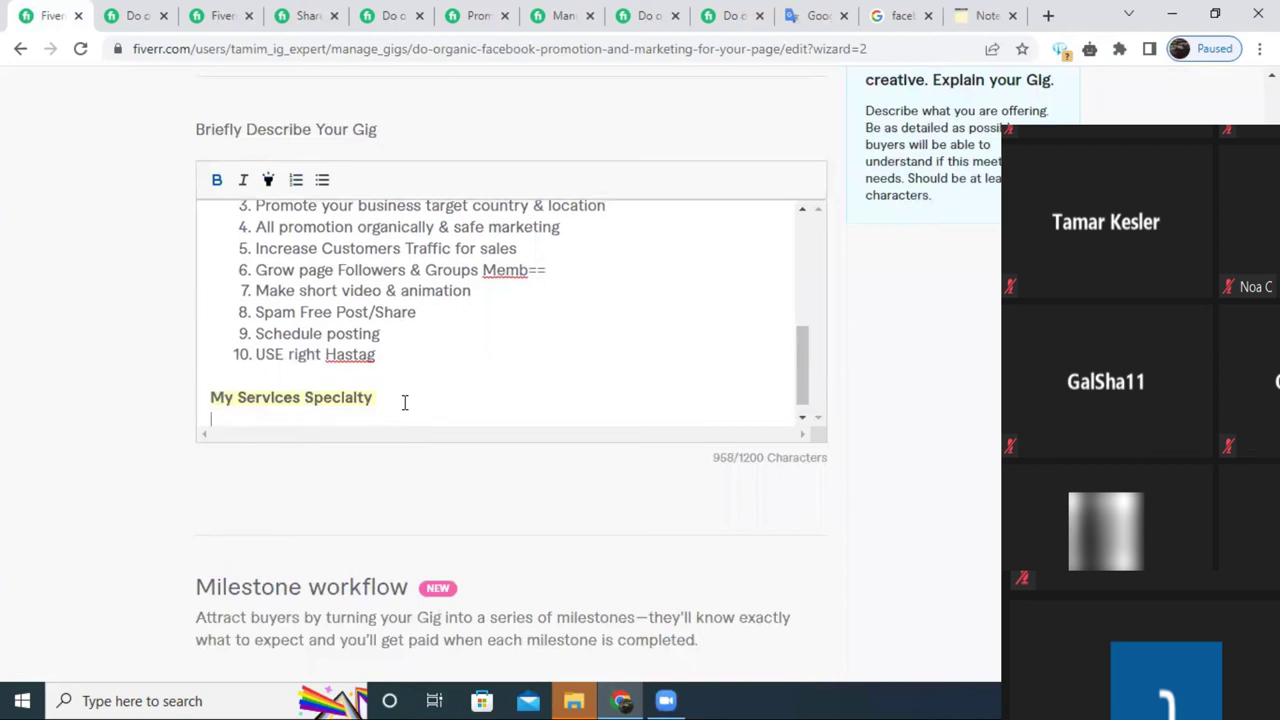
Check the reference gigs' key points and specialties, and start a numbered list under the specialty heading with "On-Time delivery".
left_click(645, 15)
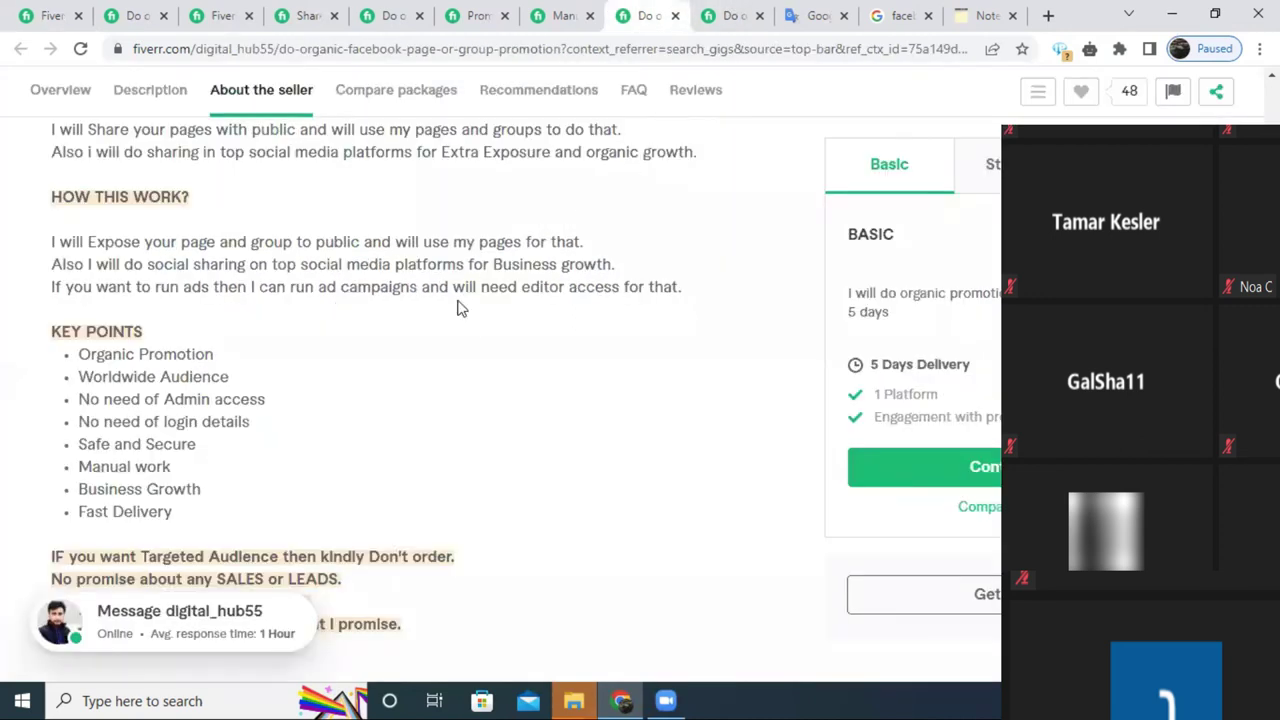
left_click(820, 15)
left_click(733, 15)
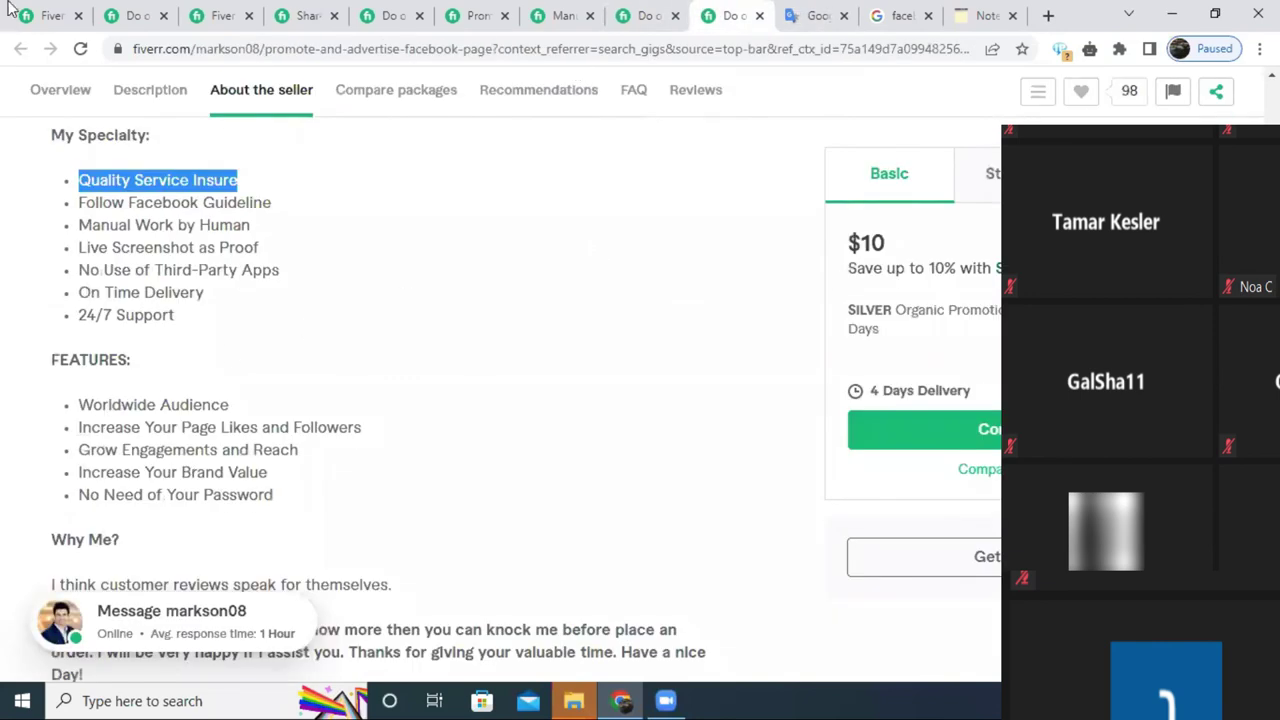
left_click(55, 16)
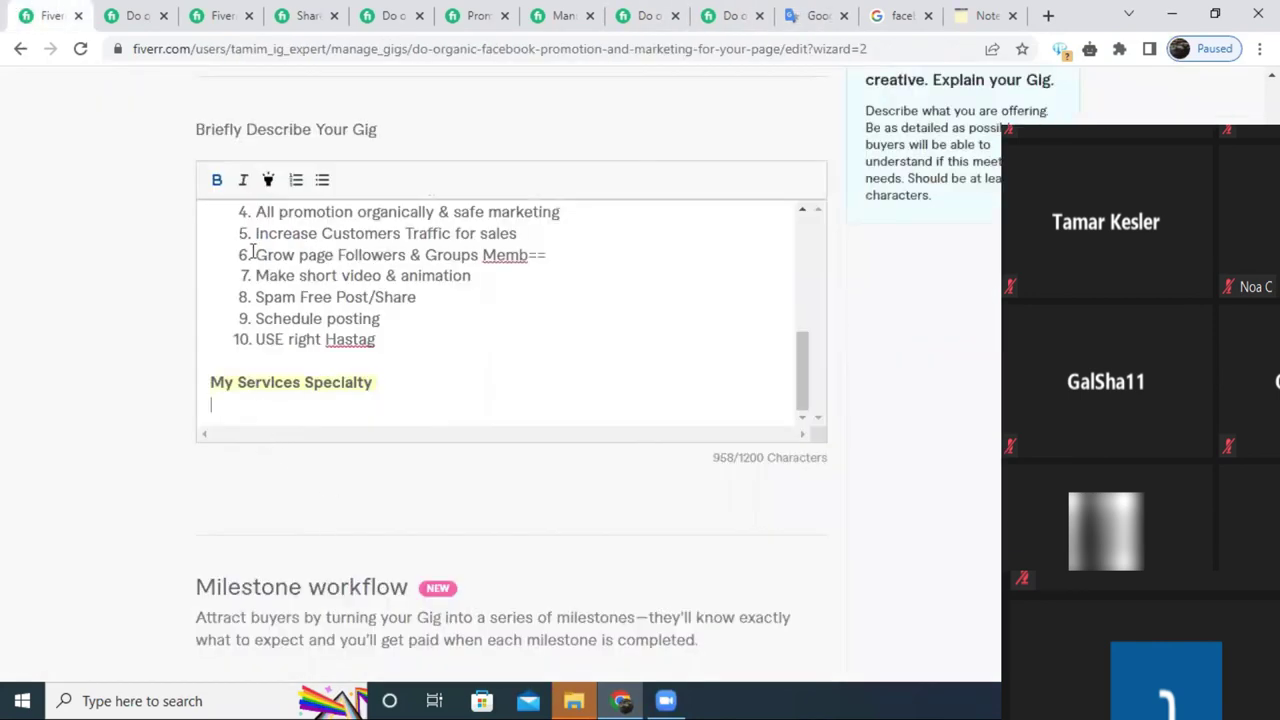
left_click(296, 180)
type("onlne")
double_click(274, 404)
type("Or-Time delu")
key("BackSpace")
type("iver")
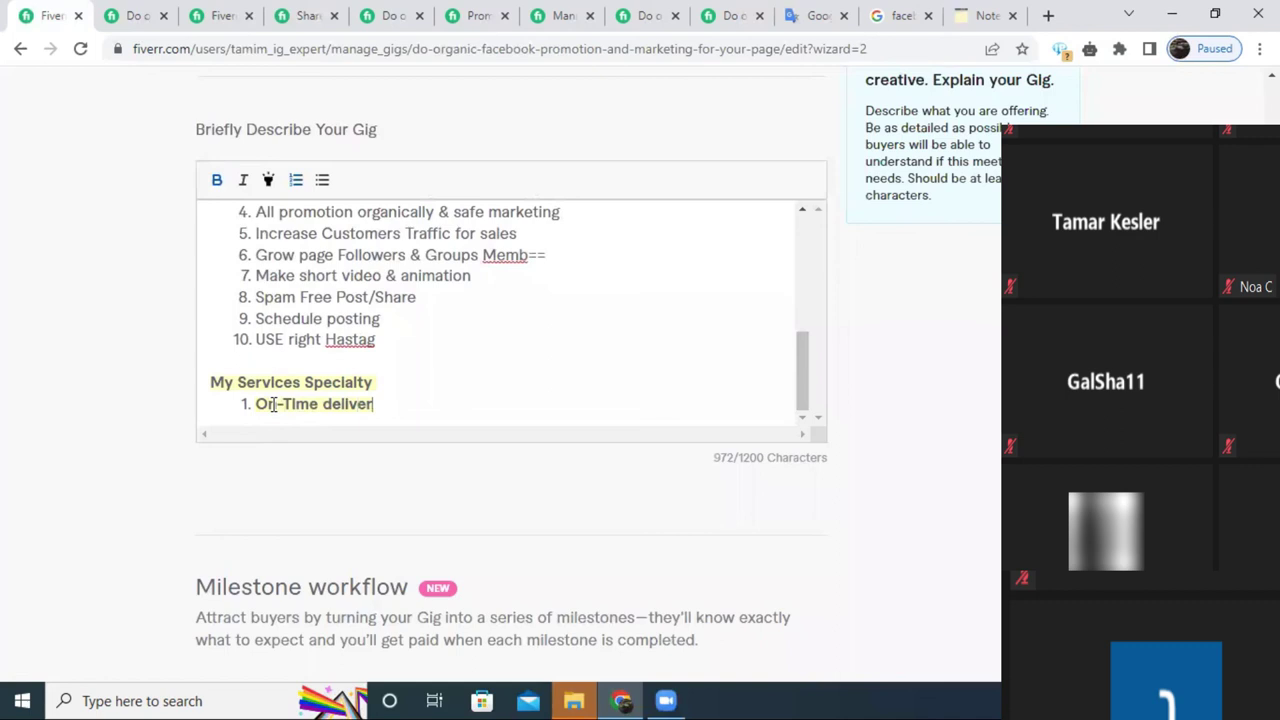
type("y")
key("Return")
Remove the bold and highlight formatting from the "On-Time delivery" item and continue at the second item.
left_click_drag(382, 399, 258, 399)
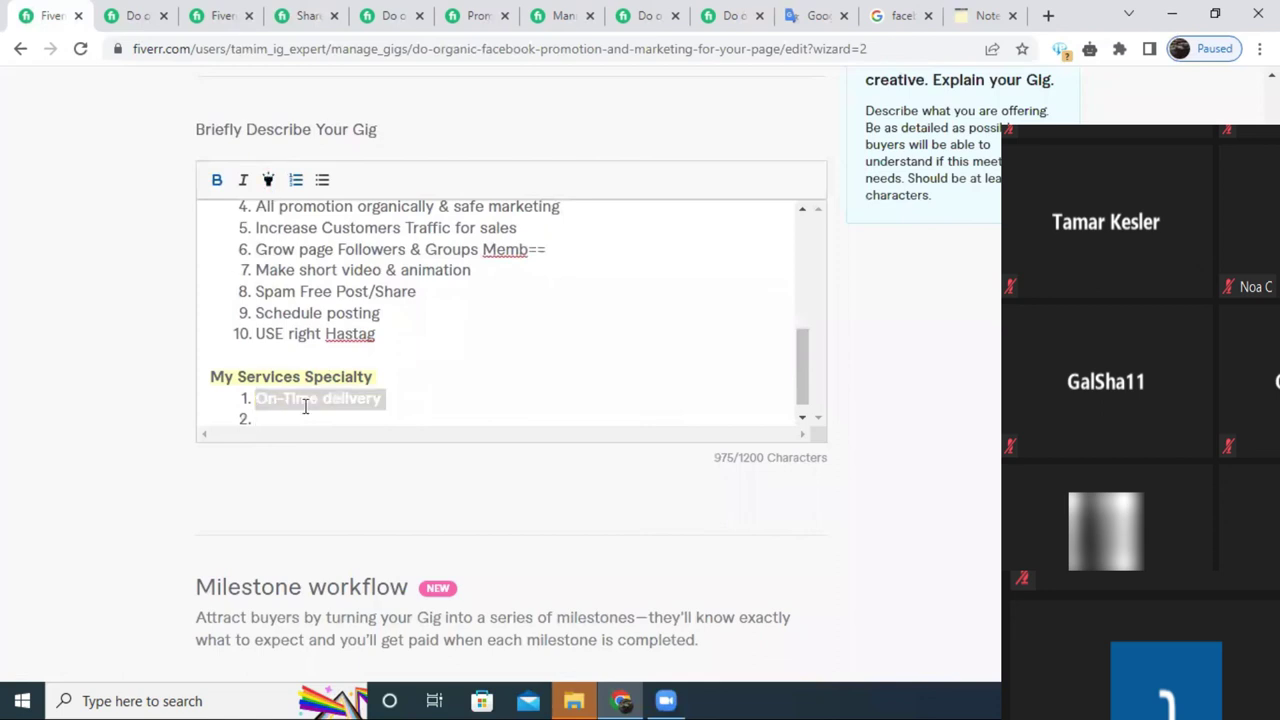
left_click(263, 420)
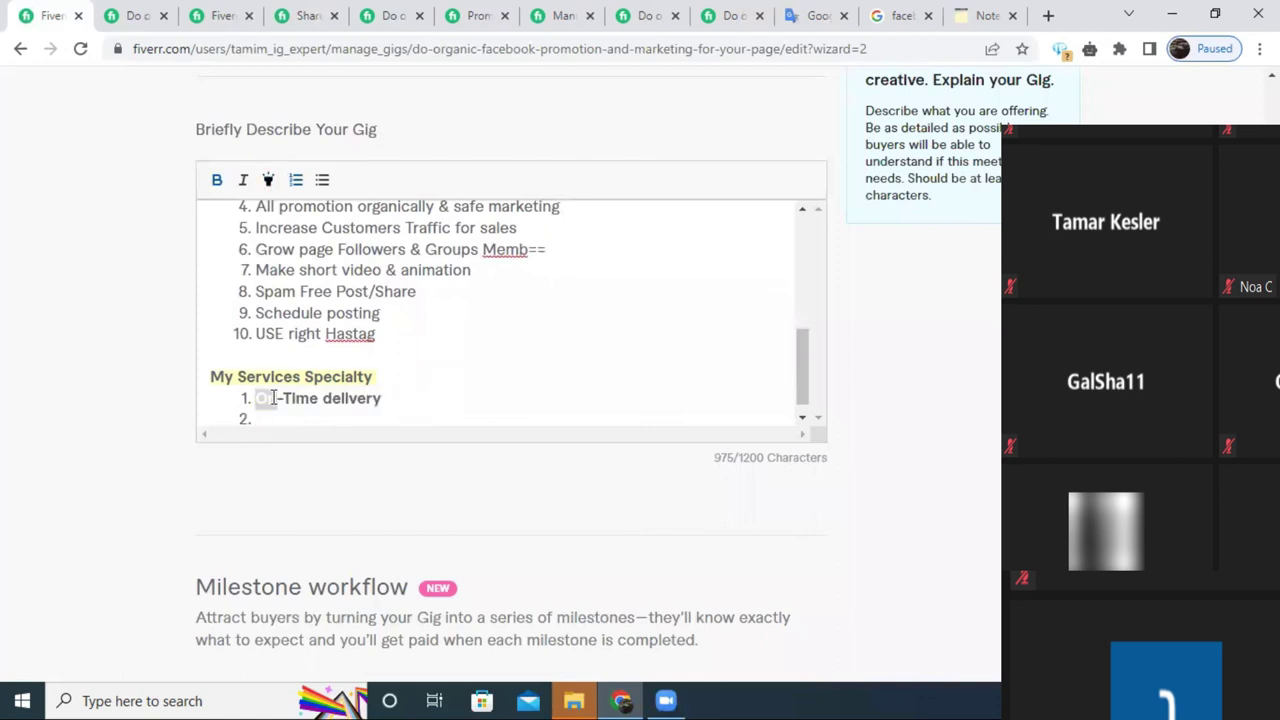
triple_click(272, 398)
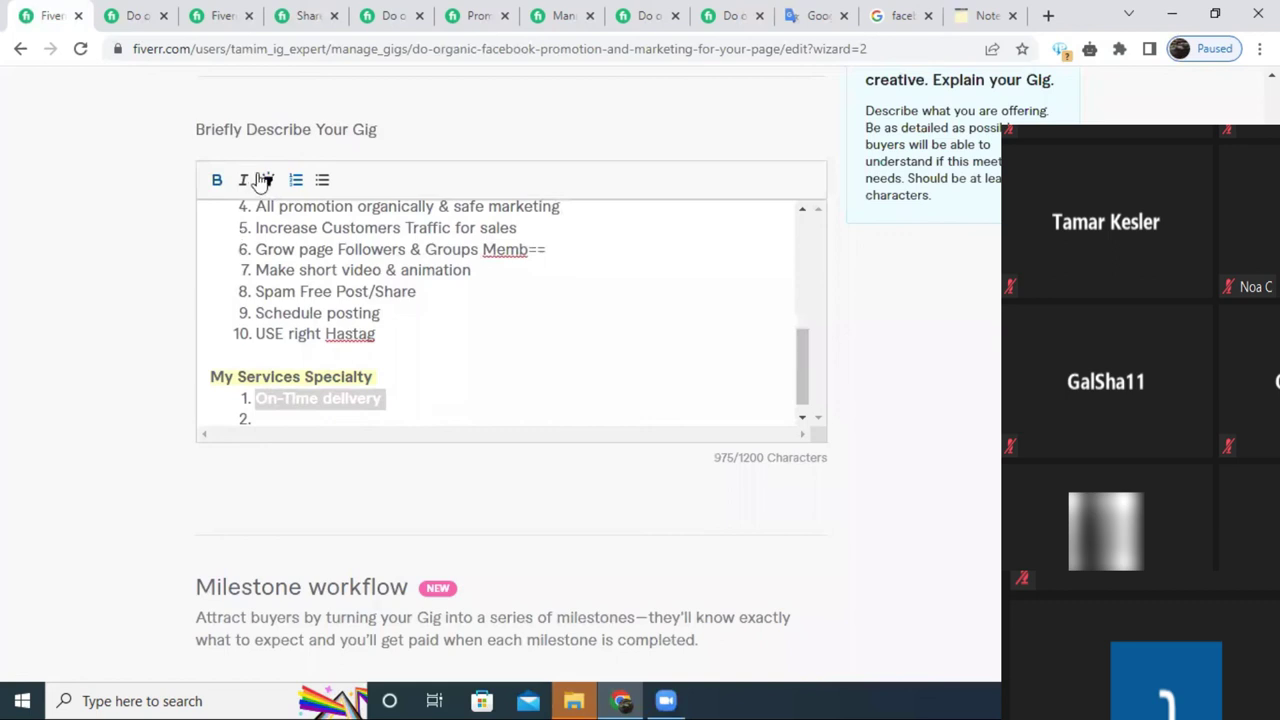
left_click(263, 420)
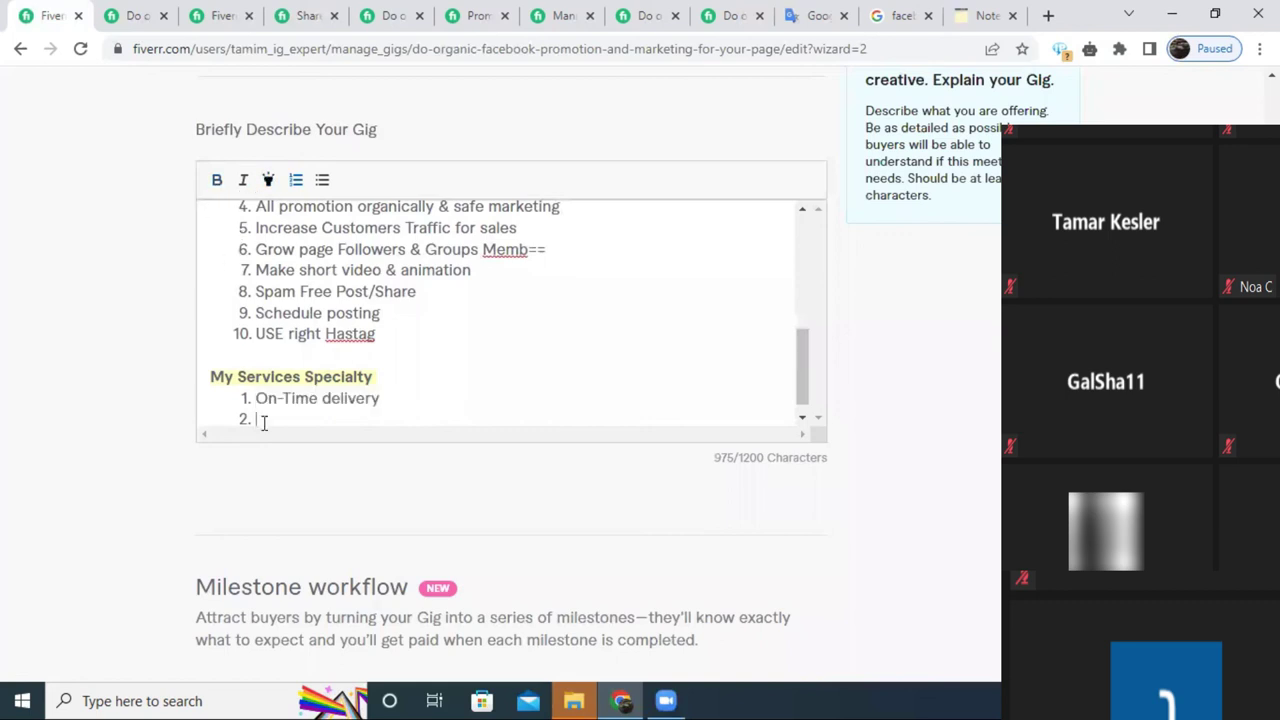
Add "100% All manually post" and "Quality services" as the second and third specialty items, and start a fourth item.
type("All ")
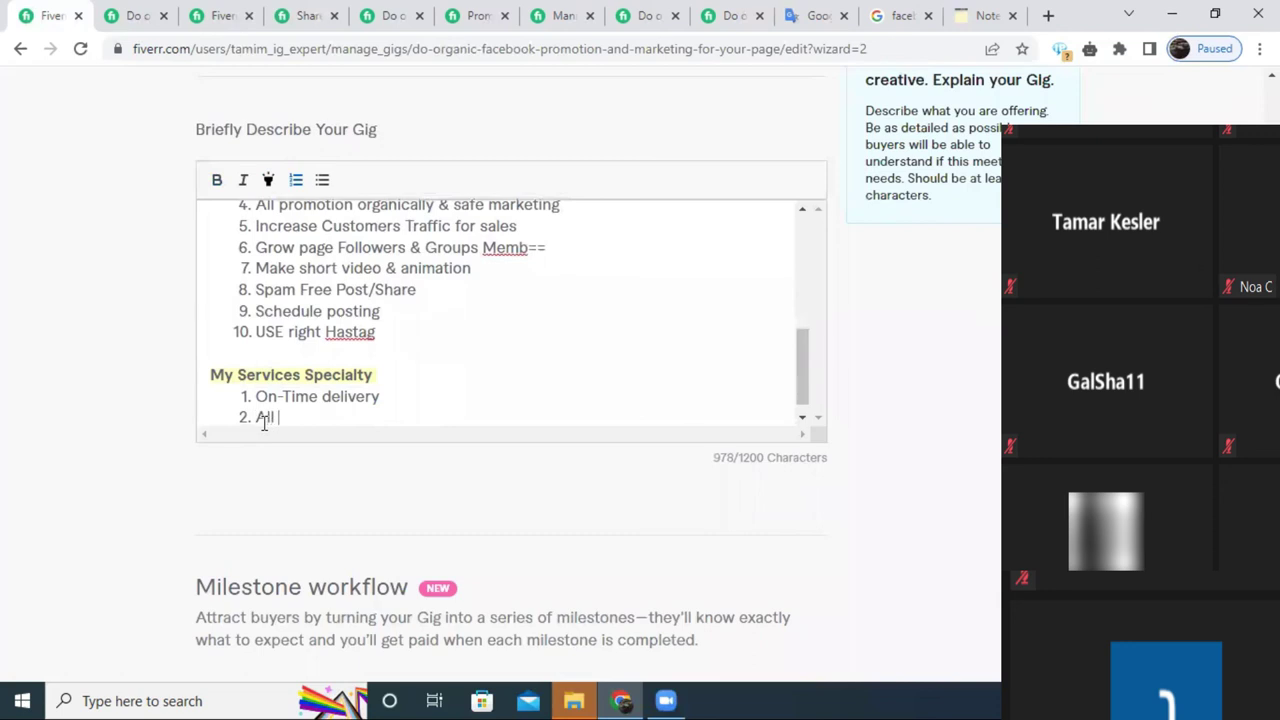
type("manually post")
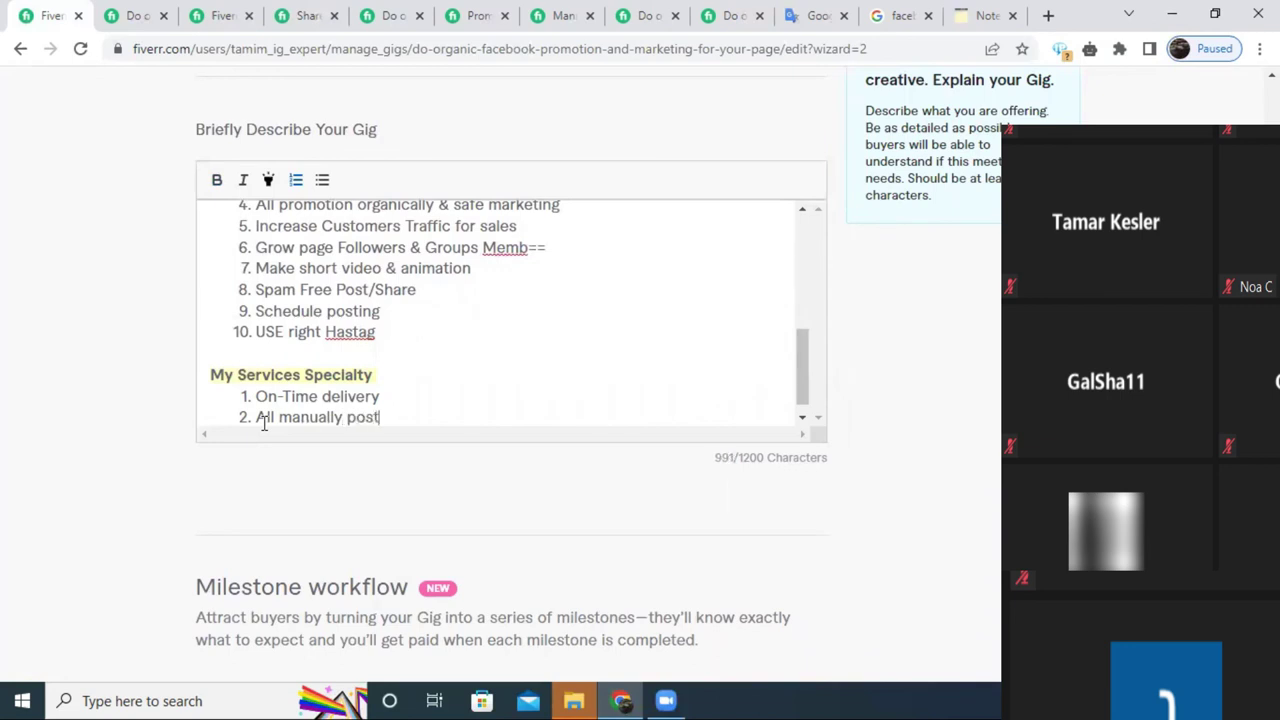
key("Return")
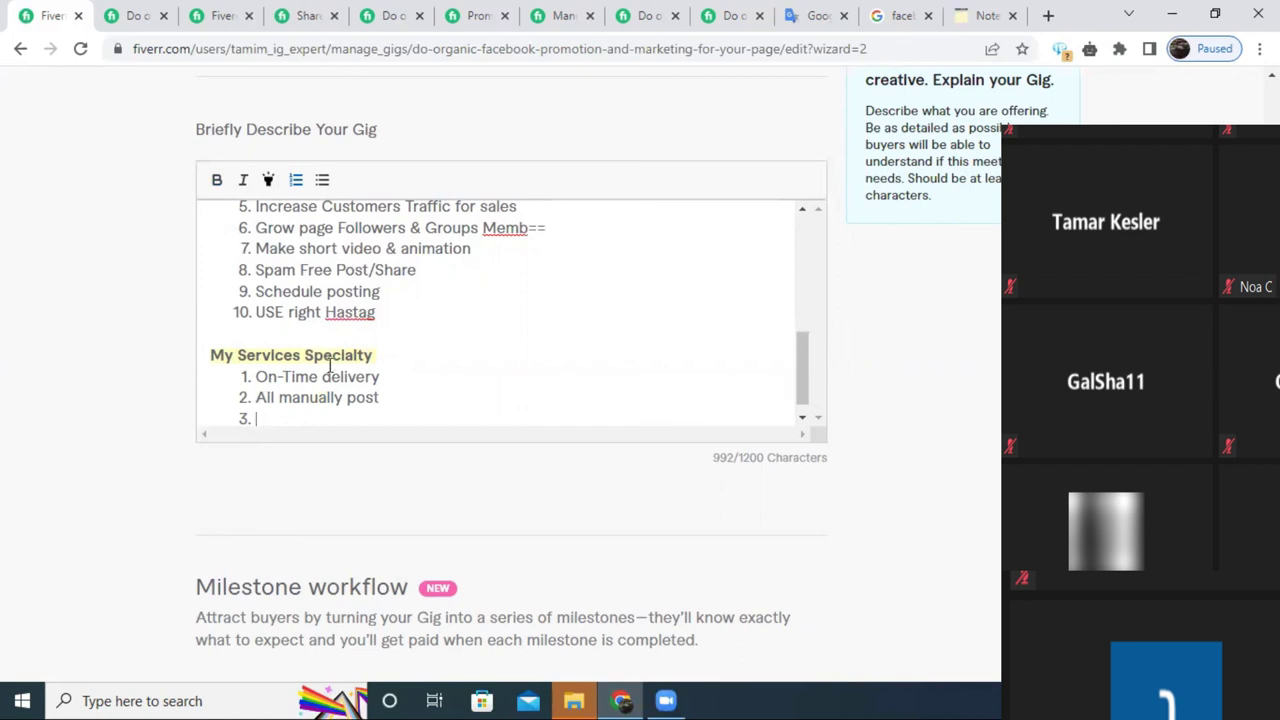
left_click(258, 398)
type("100")
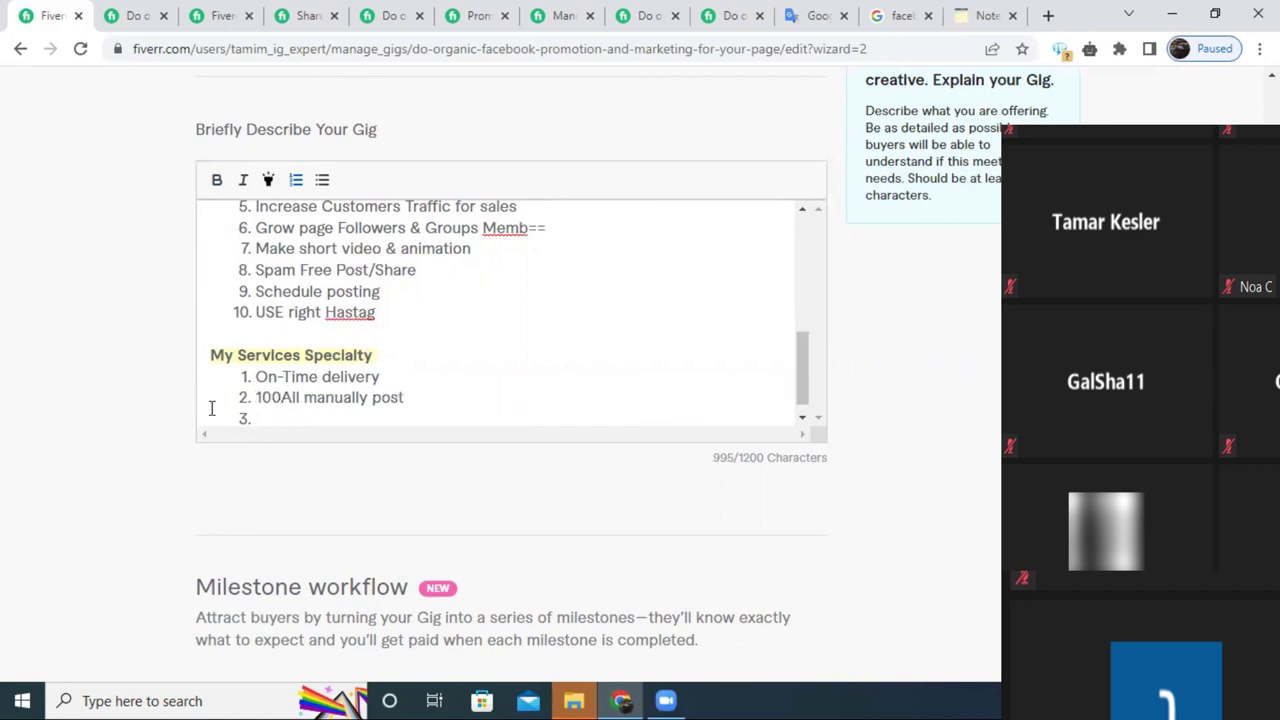
type("%")
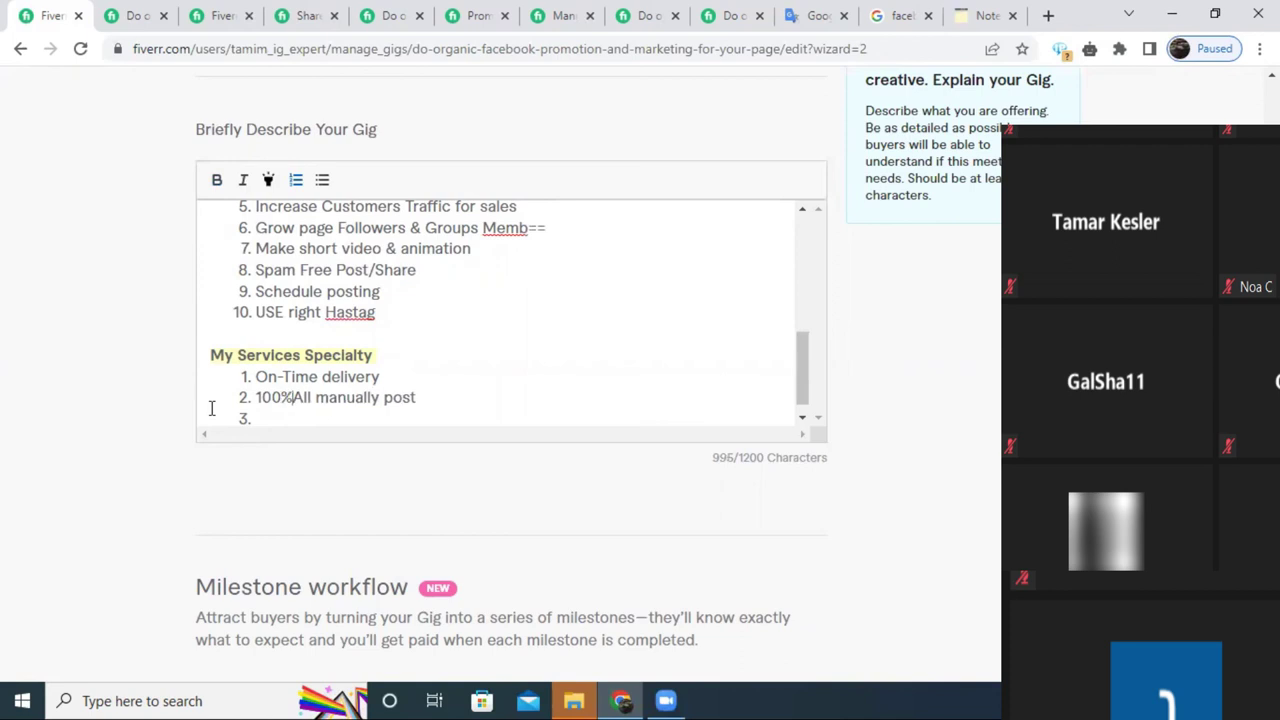
left_click(281, 414)
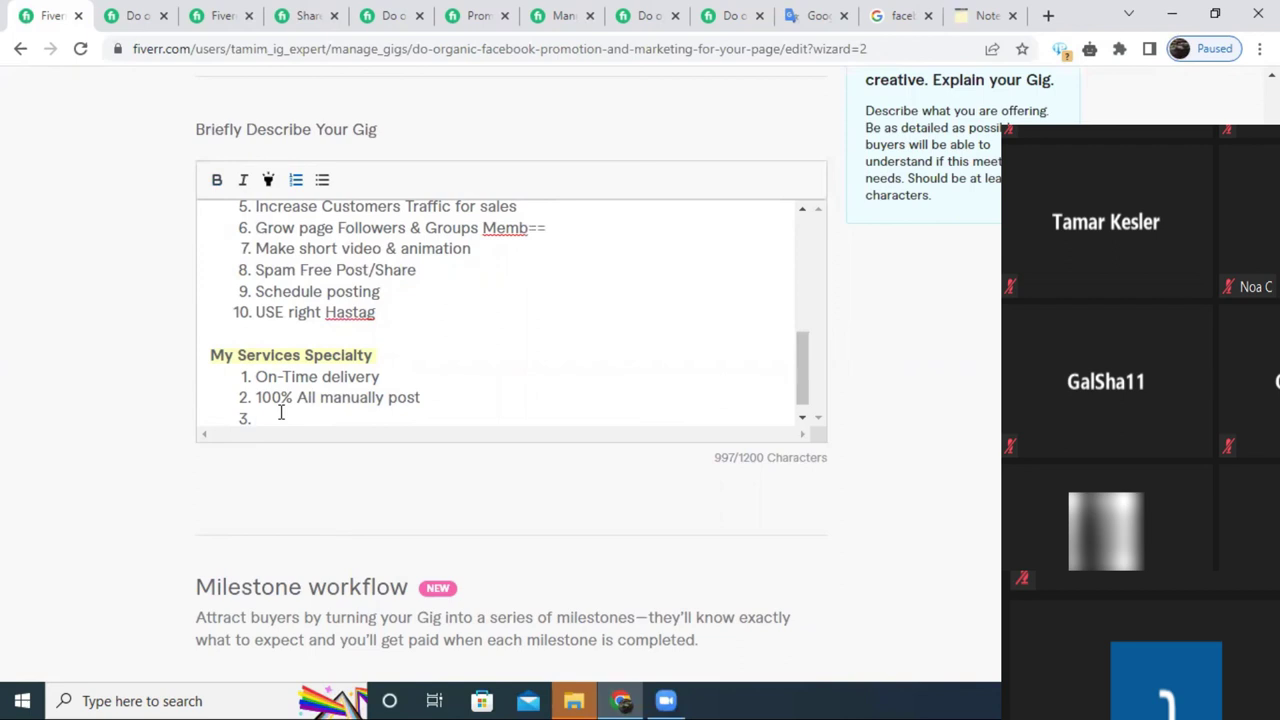
type("Qu")
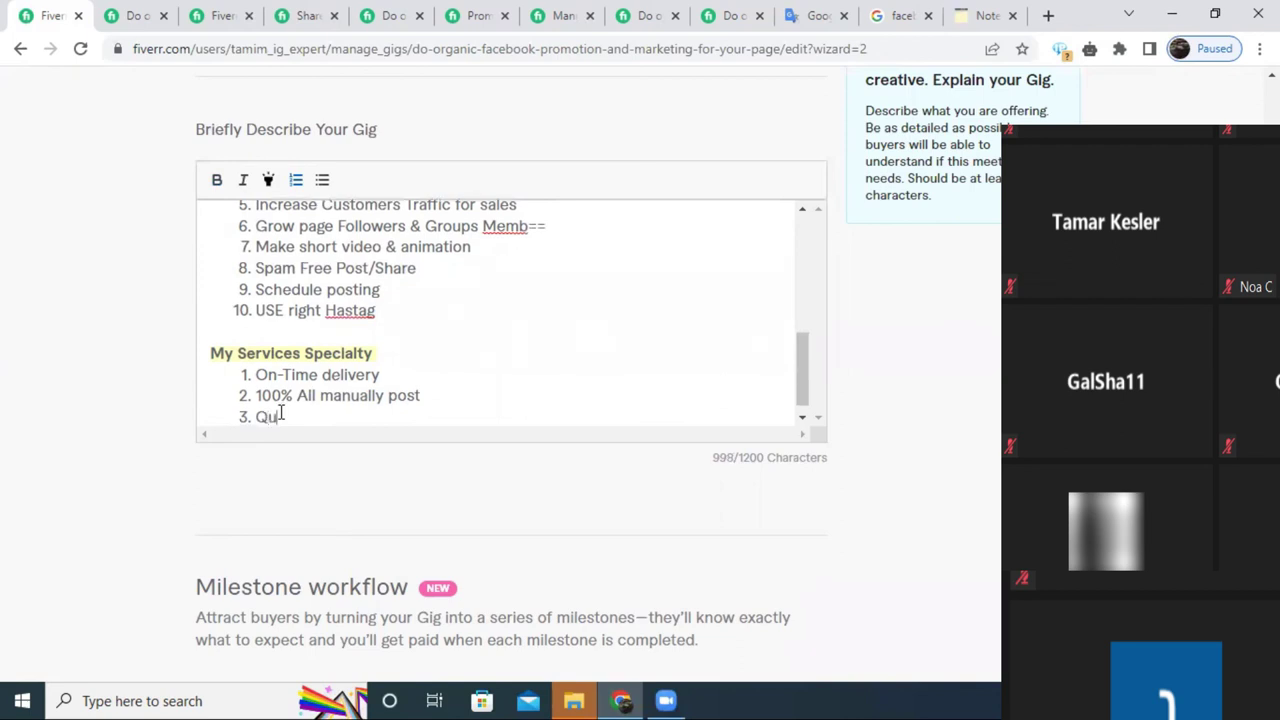
type("ality services")
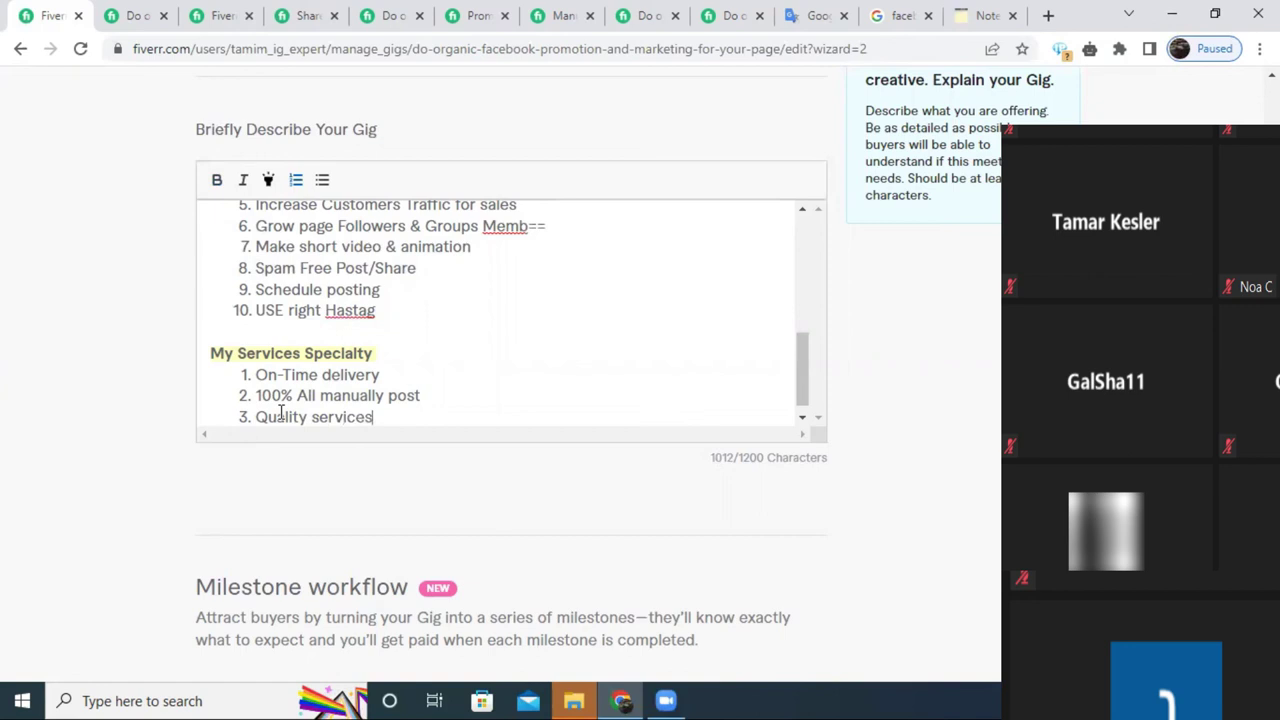
key("Return")
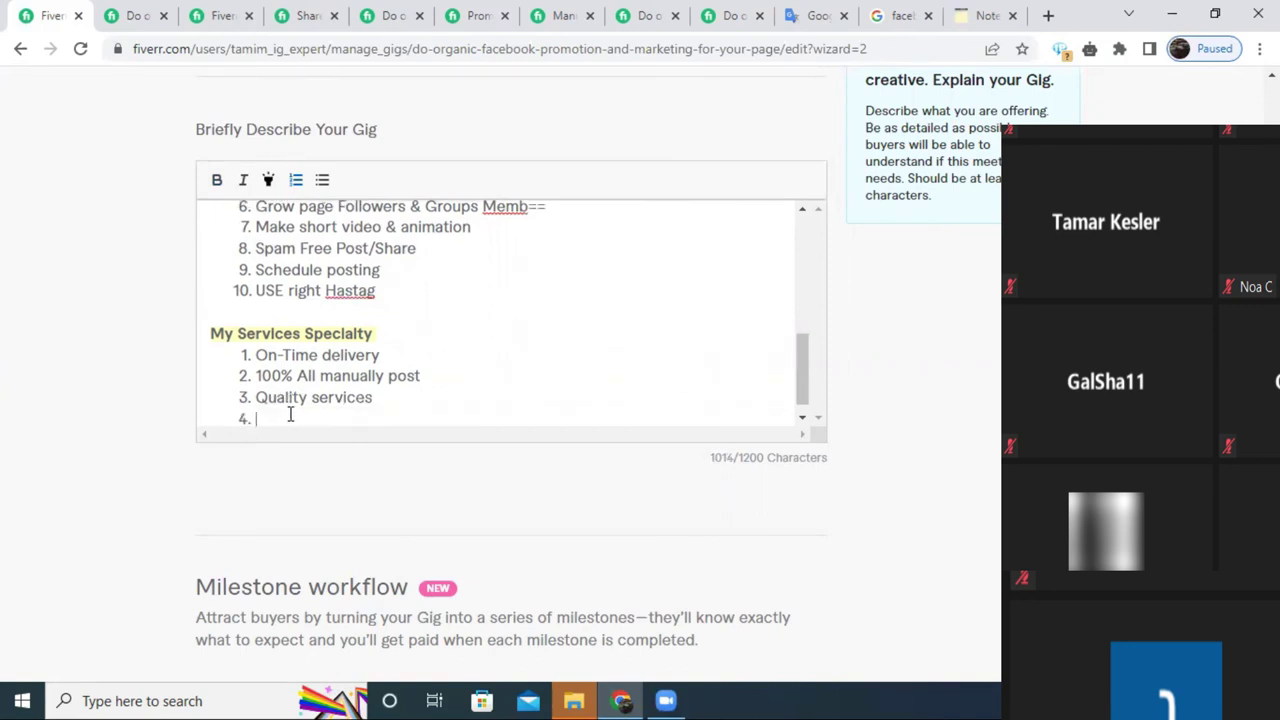
Copy the line "Follow FB Community Guidelines" from the manual Facebook promotion gig's service features into the online notepad.
left_click(480, 15)
left_click(563, 15)
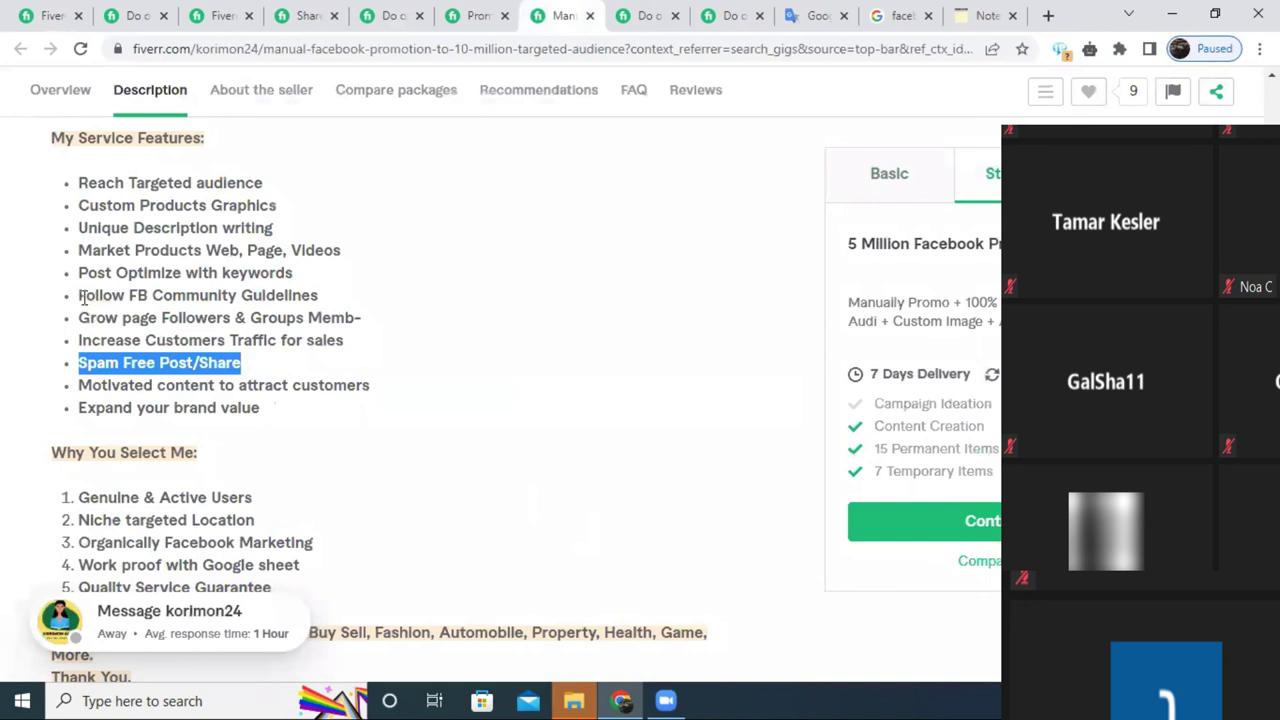
left_click_drag(82, 296, 358, 297)
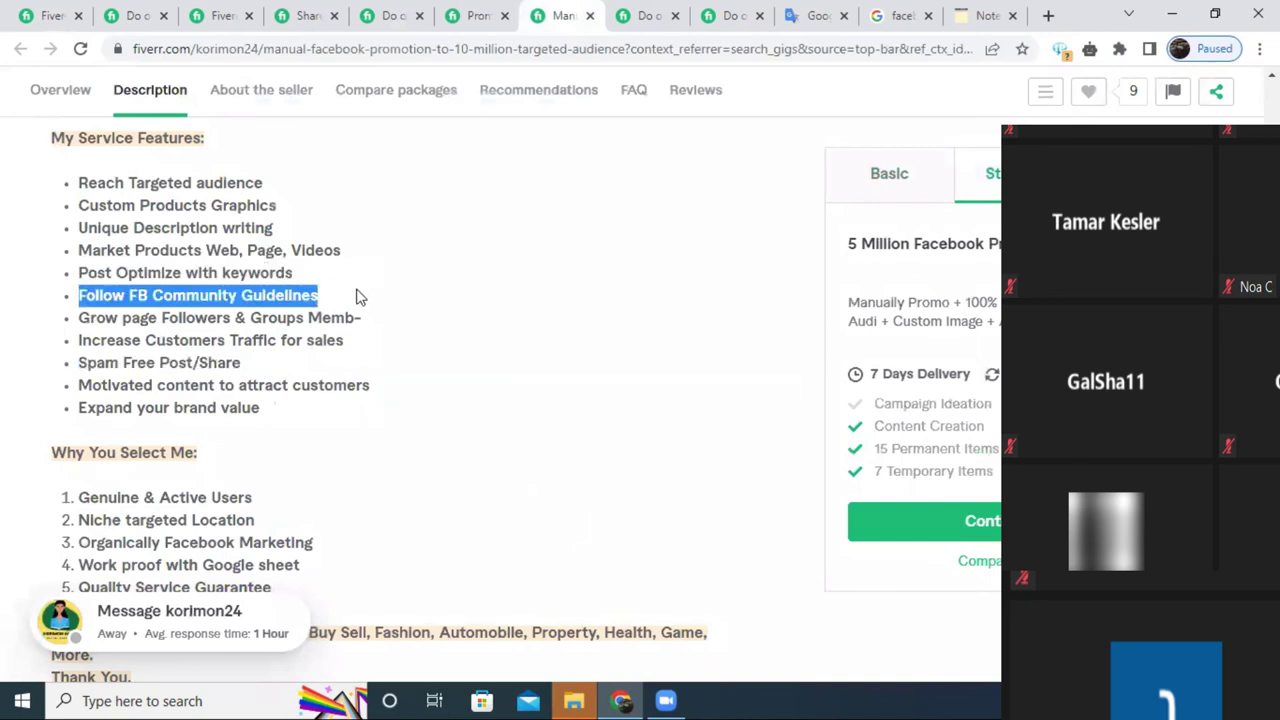
right_click(295, 296)
left_click(322, 311)
left_click(985, 15)
right_click(250, 440)
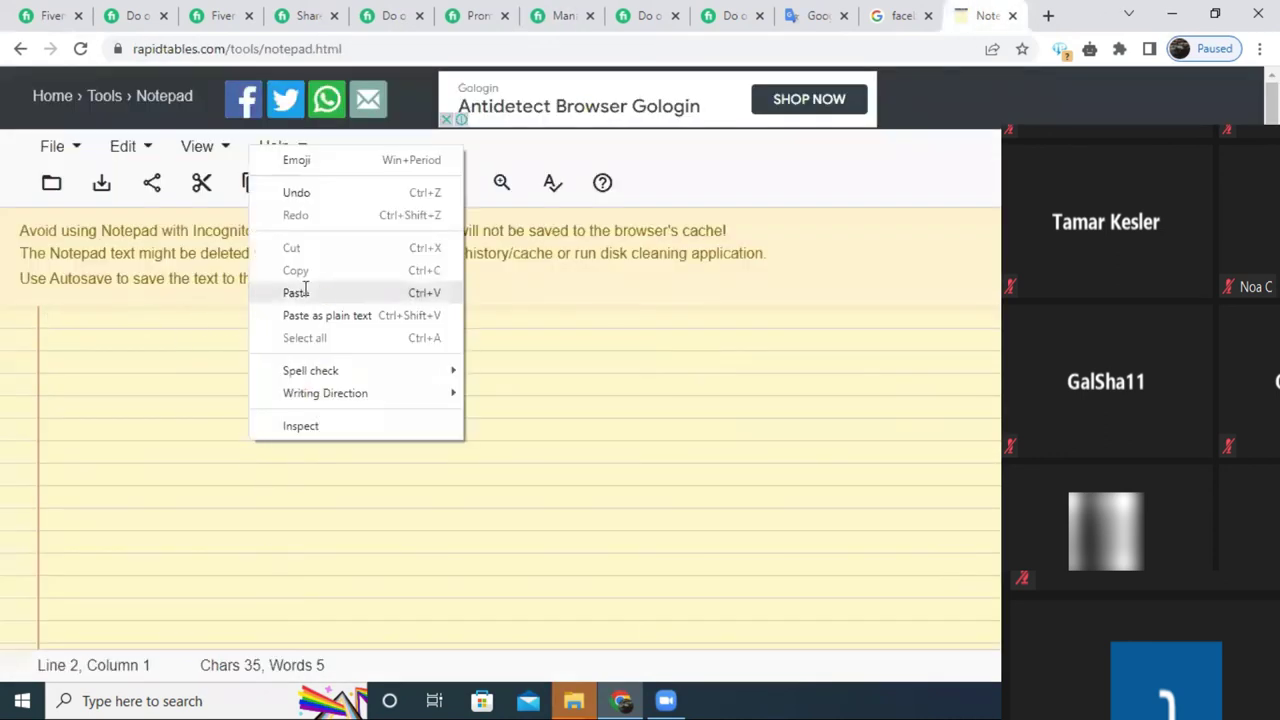
left_click(298, 292)
Transfer "Follow FB Community Guidelines" from the notepad into the gig description as the fourth specialty item.
left_click(91, 320)
triple_click(91, 320)
right_click(90, 320)
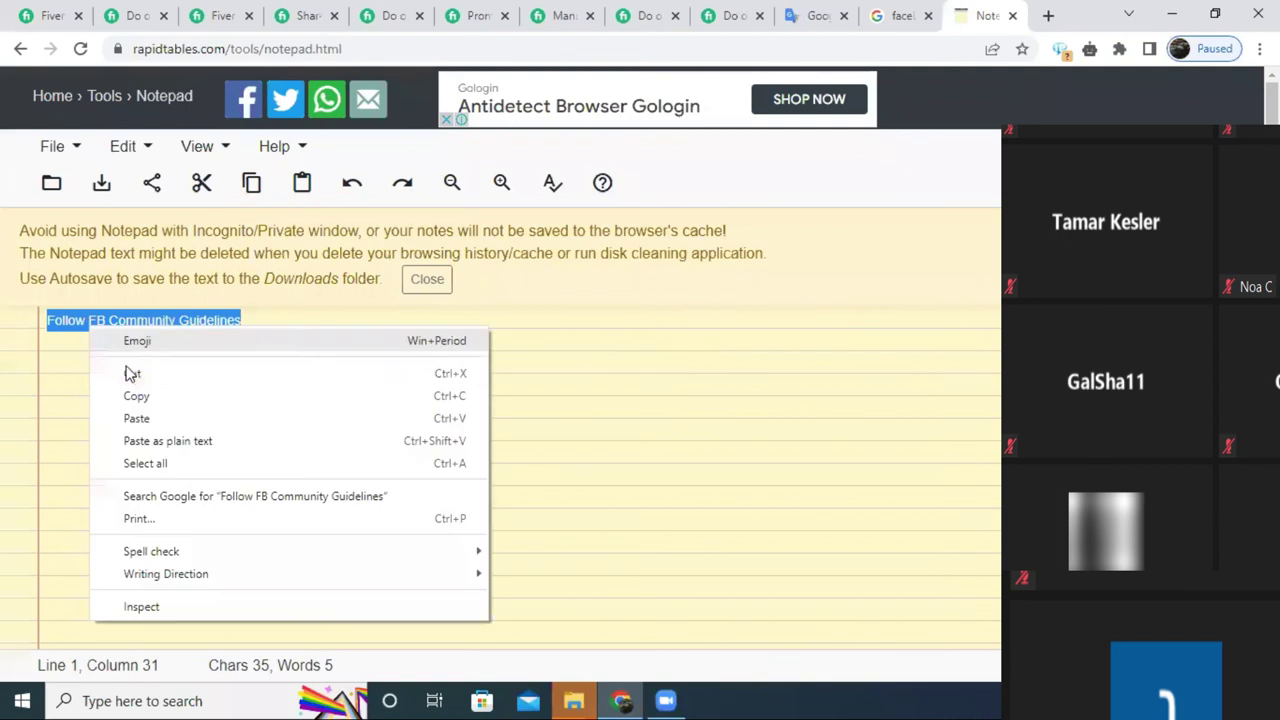
left_click(62, 10)
right_click(280, 420)
left_click(377, 262)
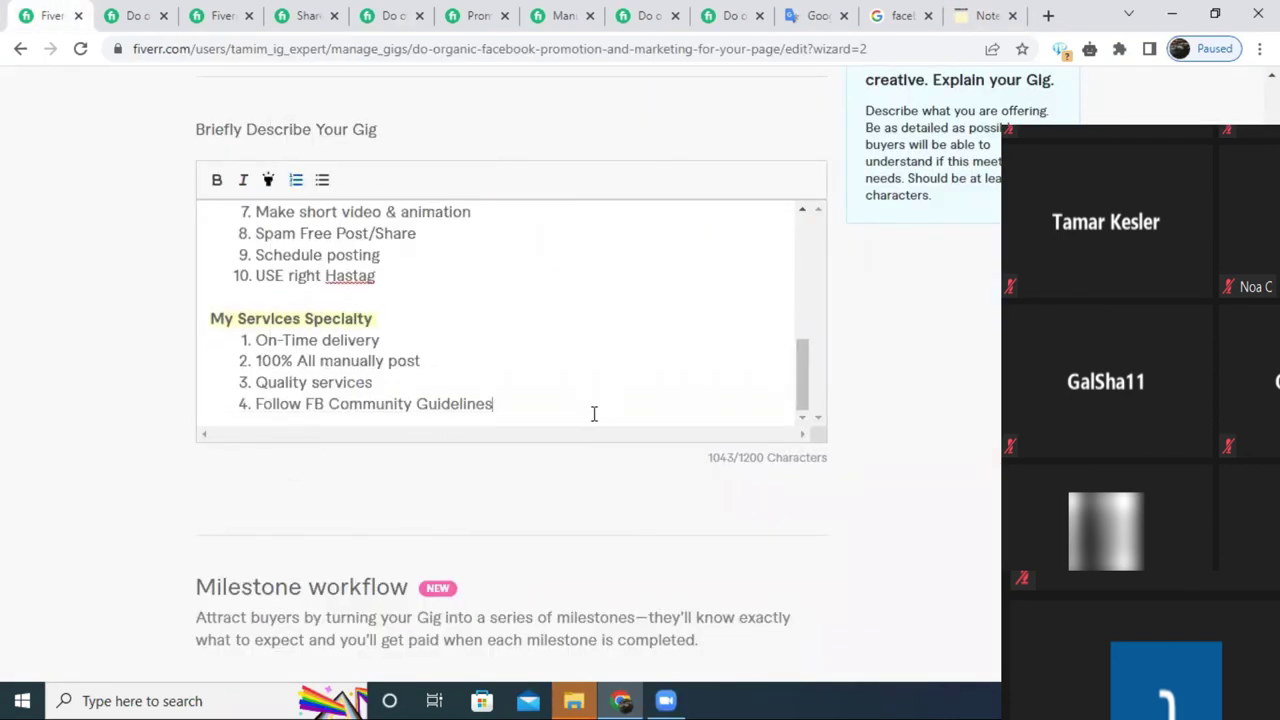
Consult the comparable gigs' specialty lists and add "proof live Screenshot" as the fifth specialty item in the gig description.
key("Return")
left_click(645, 15)
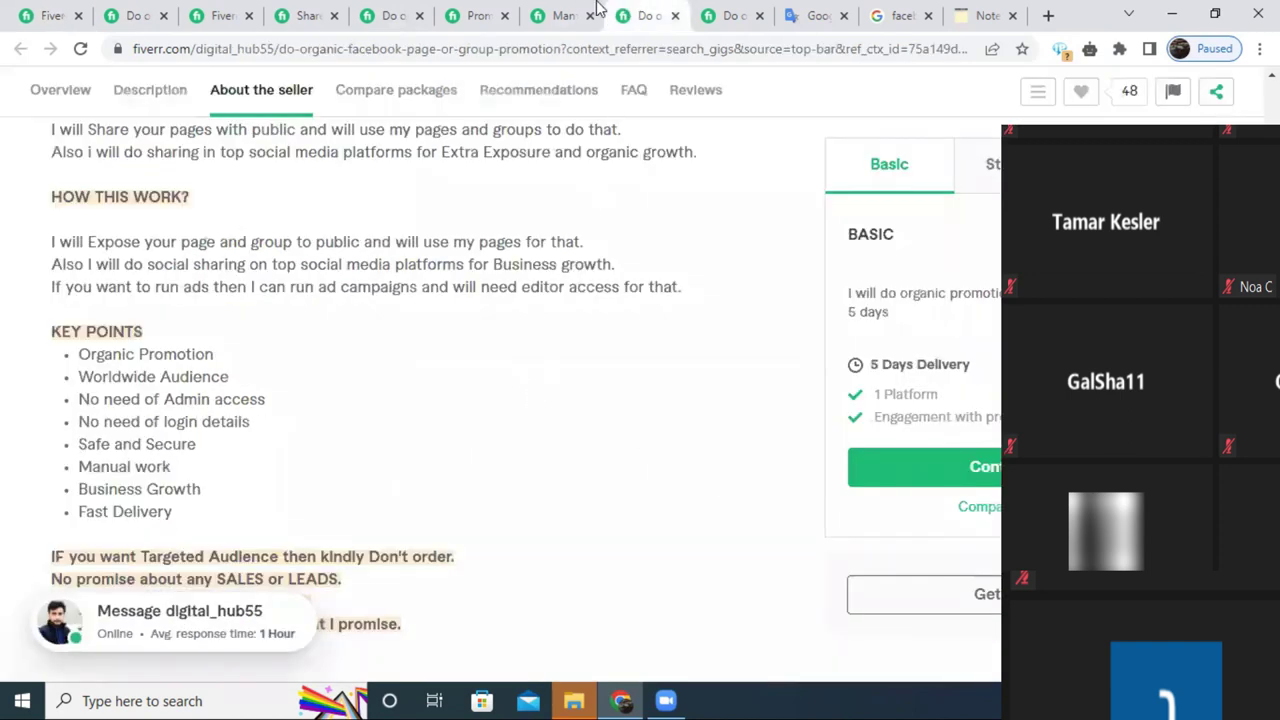
left_click(748, 10)
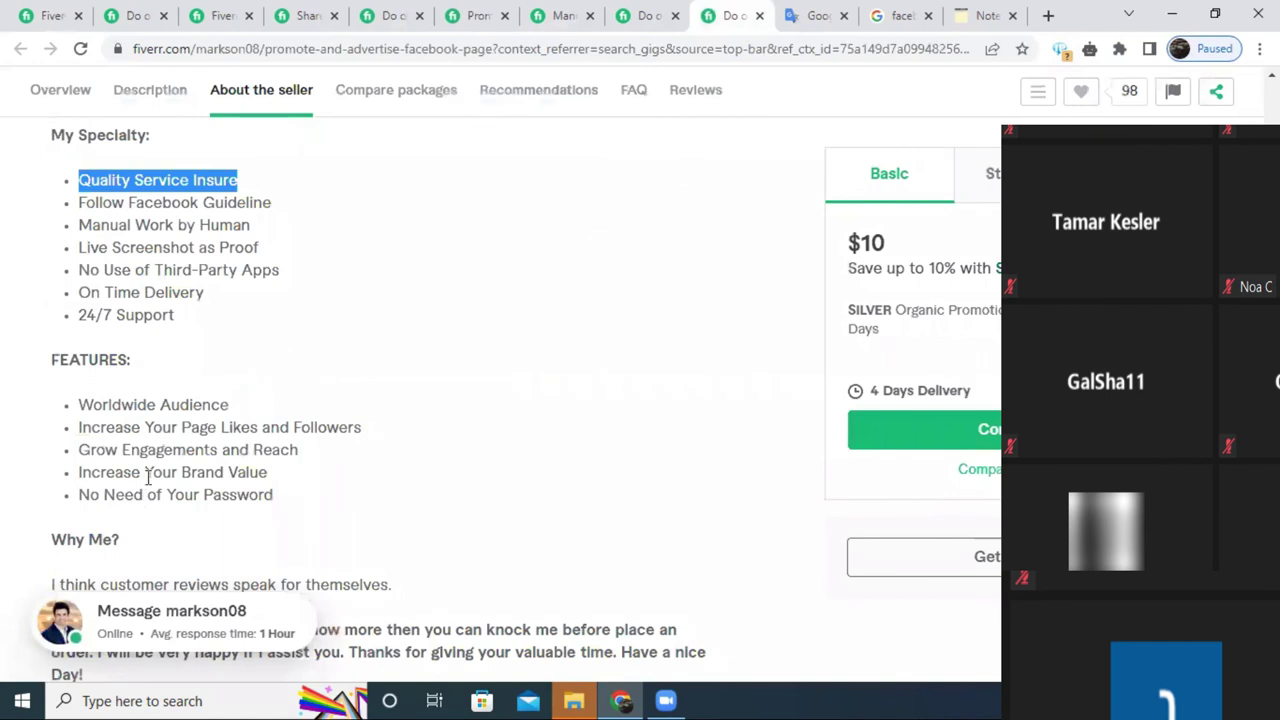
left_click(620, 10)
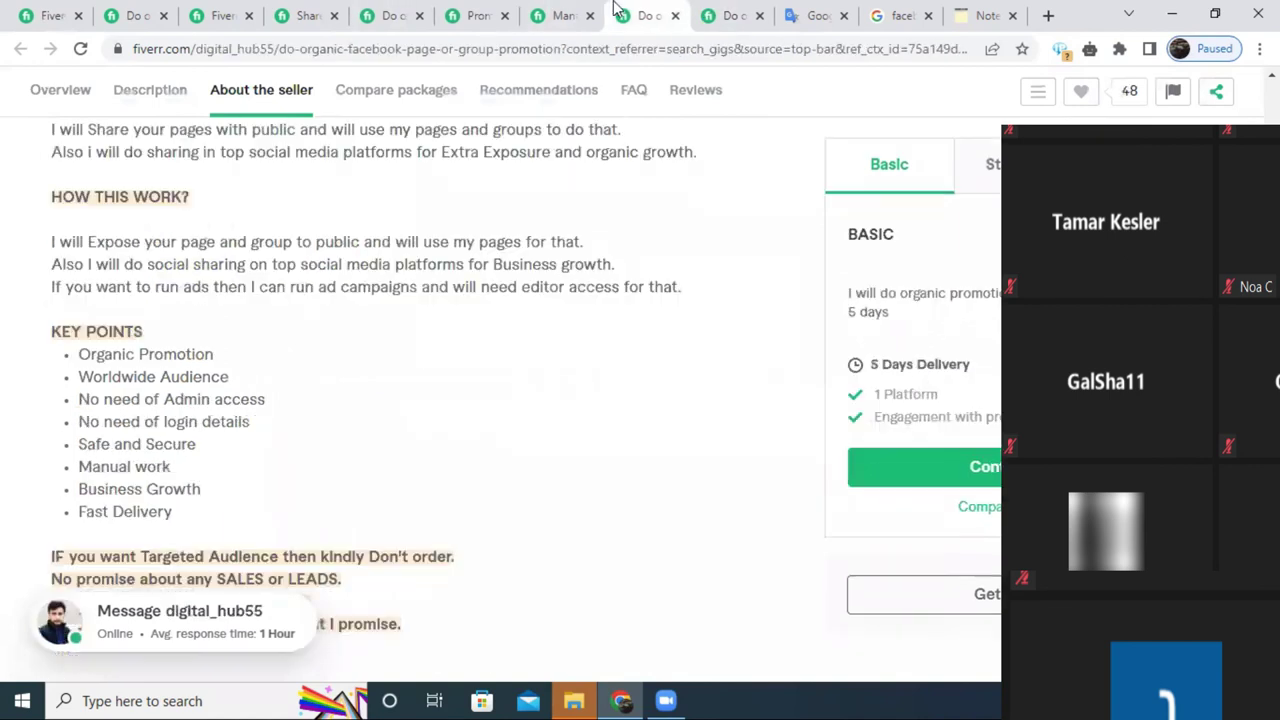
scroll(390, 390, "down", 2)
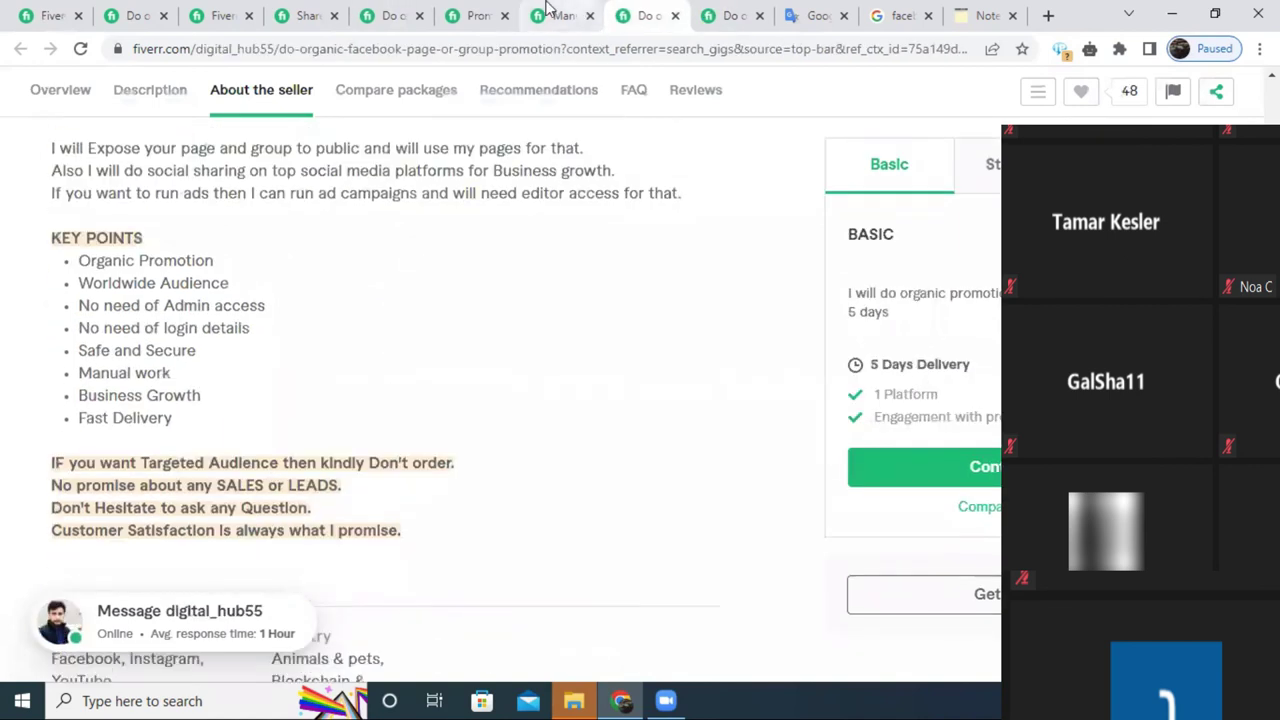
left_click(555, 15)
scroll(160, 505, "down", 2)
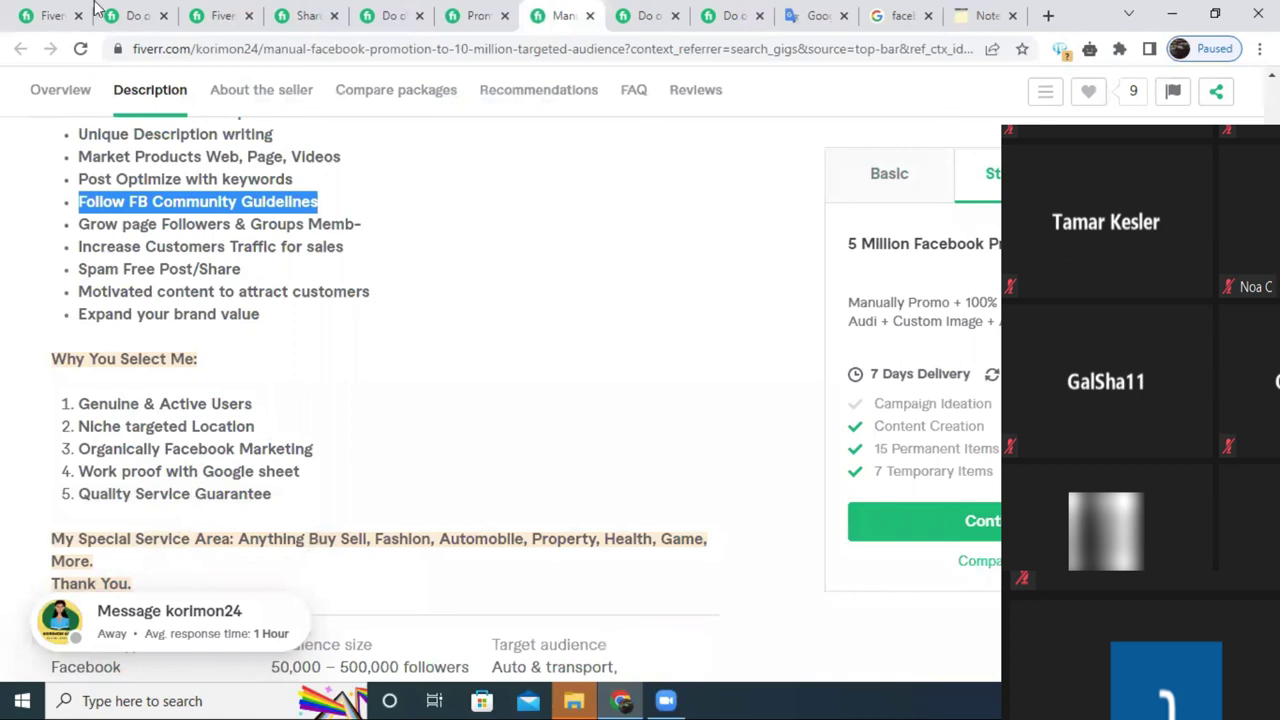
left_click(50, 15)
type("proof")
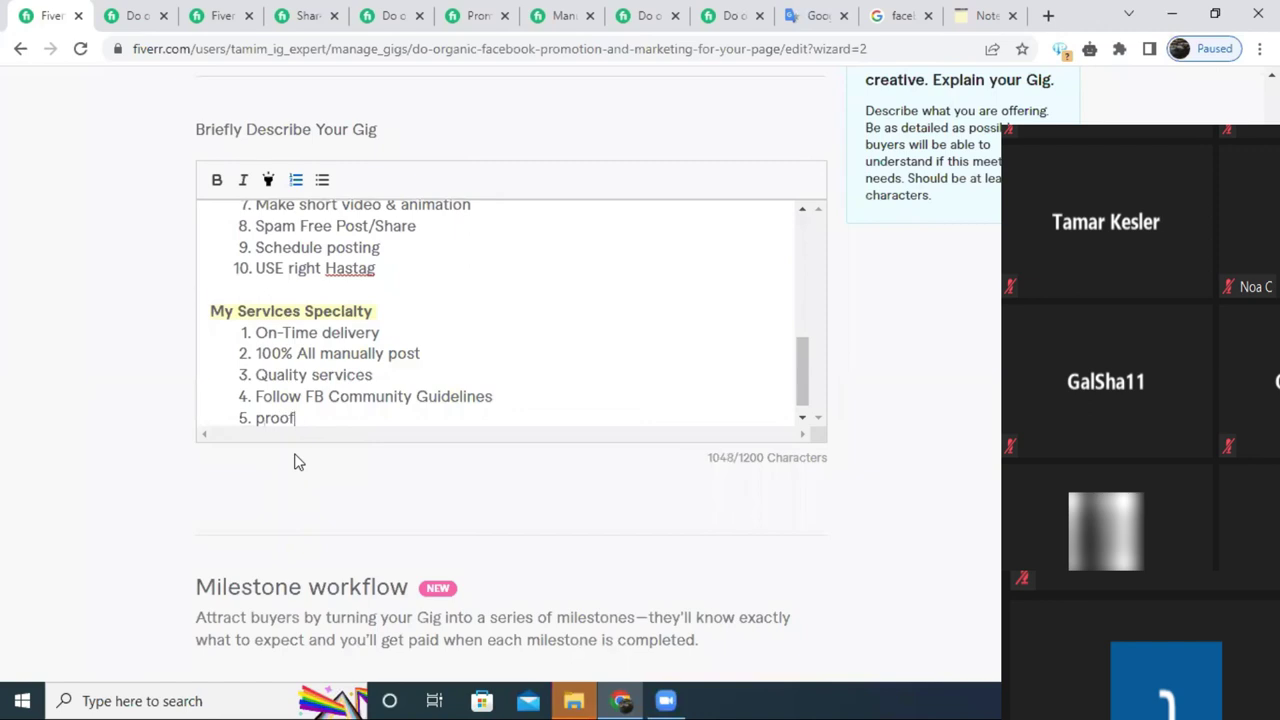
type(" live Screenshot")
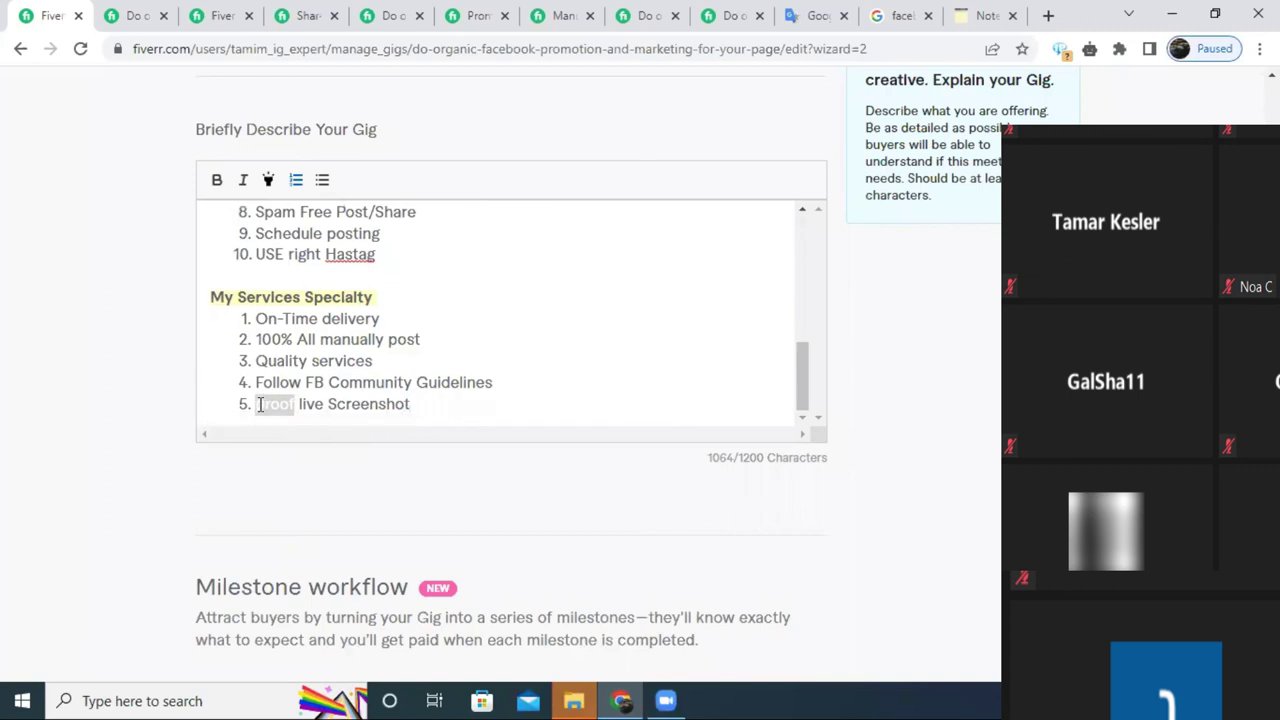
type("proof")
left_click(420, 400)
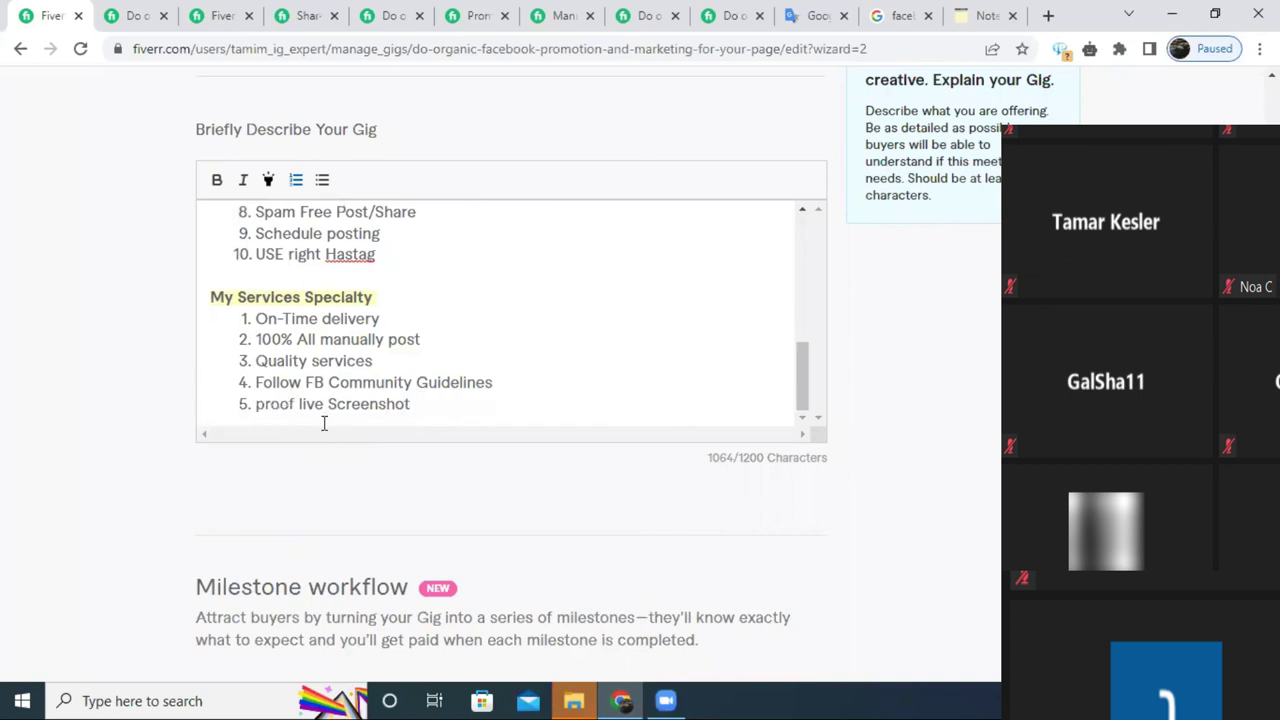
Dictate "অর্ডার করার আগে অবশ্যই আমাকে মেসেজ করুন" in Bengali in Google Translate and copy its English translation.
scroll(429, 408, "down", 1)
scroll(429, 408, "down", 1)
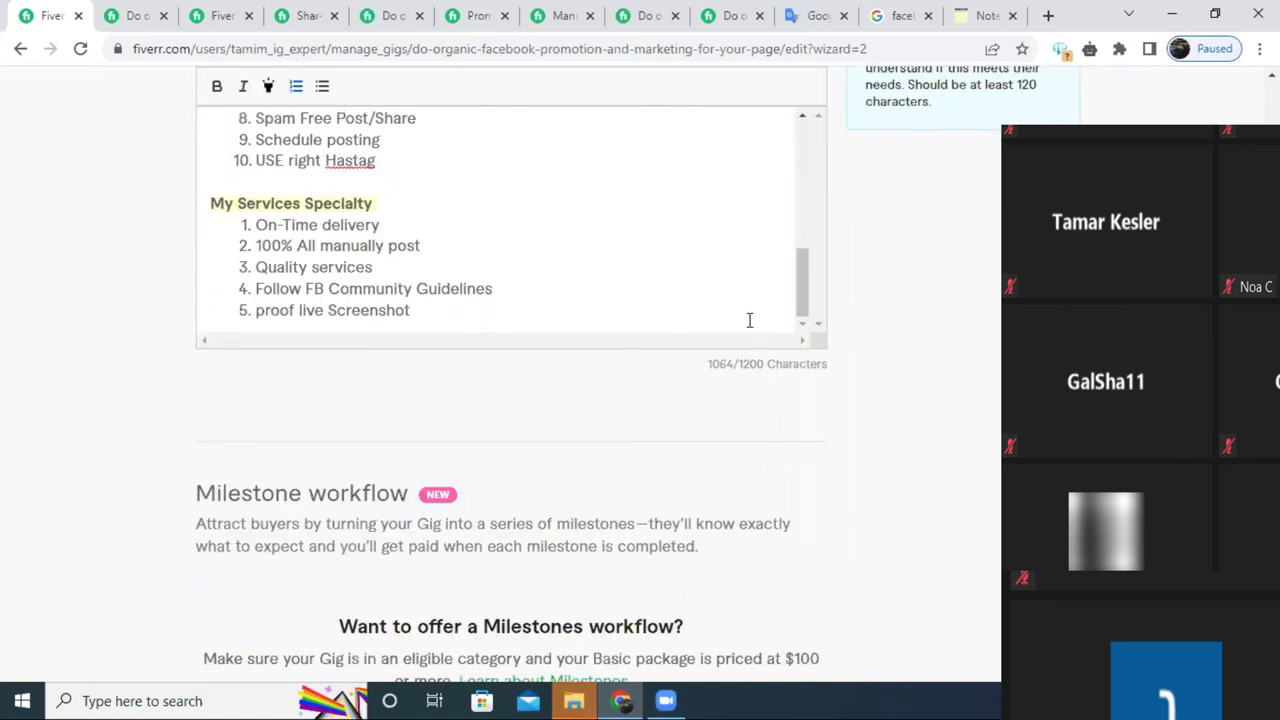
left_click(812, 12)
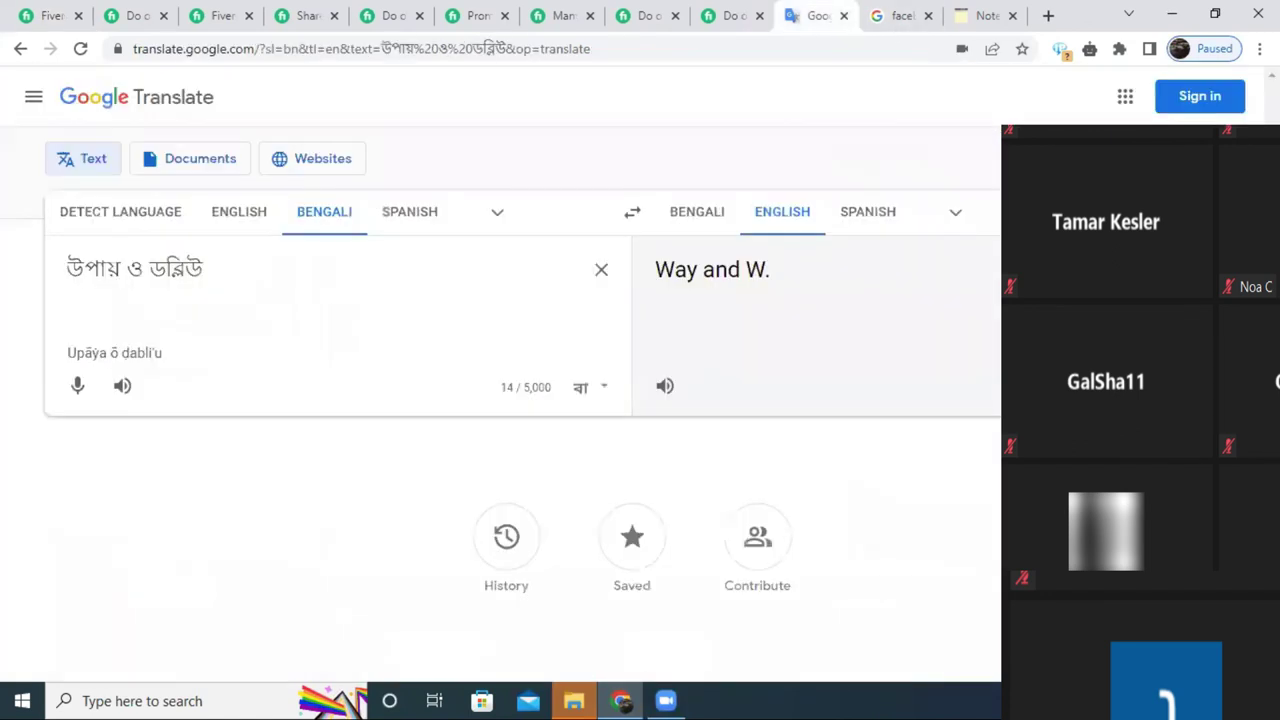
left_click(80, 378)
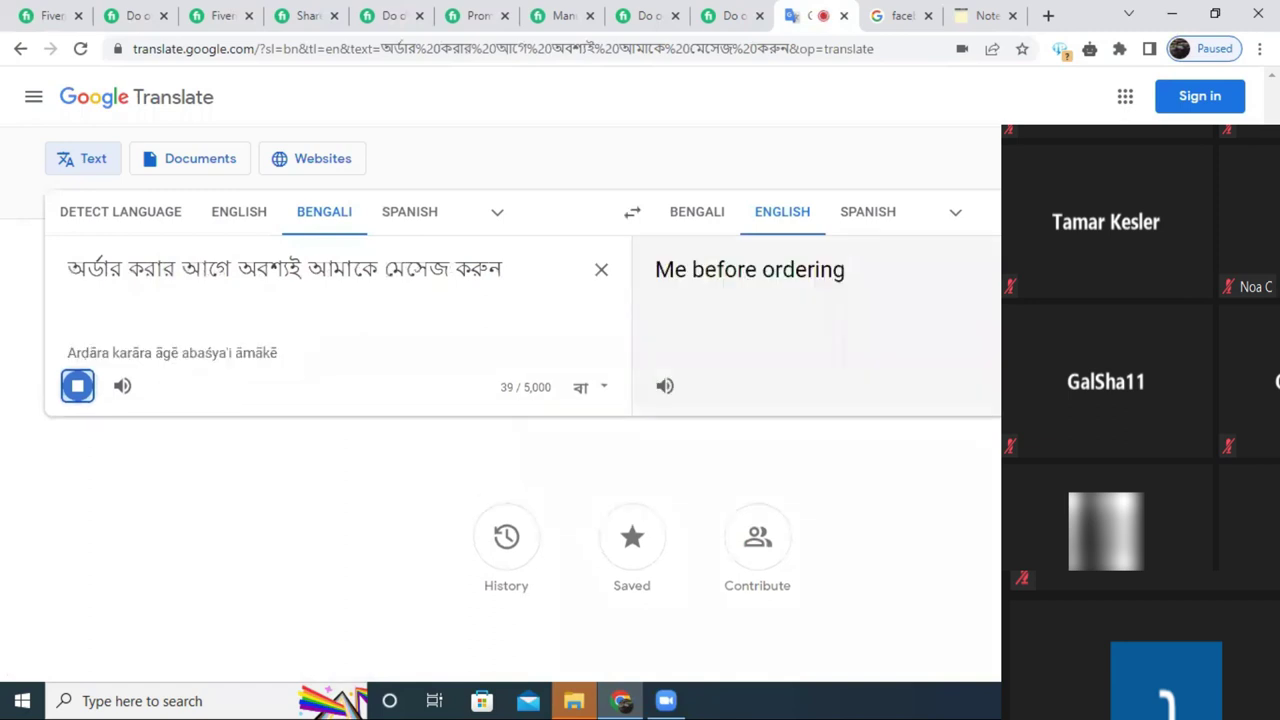
key("ctrl+shift+c")
Replace the source text with the copied "Be sure to message me before ordering" and translate it back into Bengali.
left_click(601, 269)
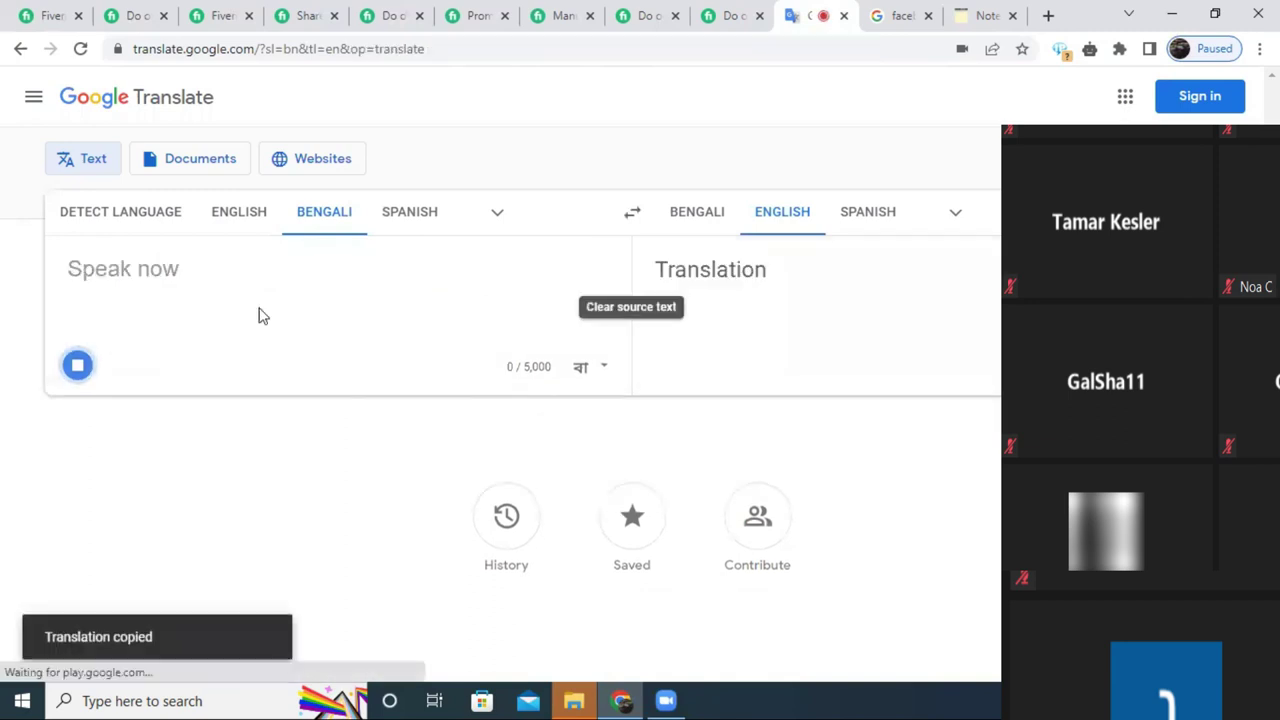
right_click(261, 313)
left_click(155, 263)
right_click(126, 270)
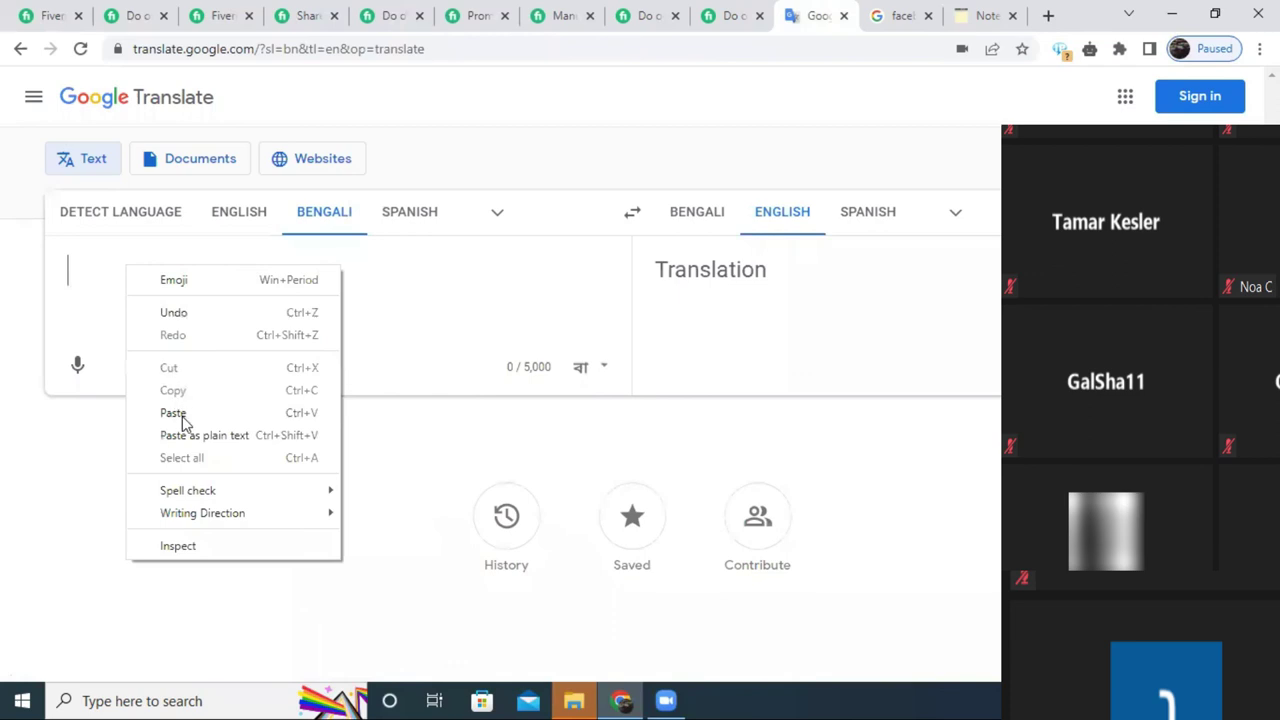
left_click(178, 411)
left_click(680, 228)
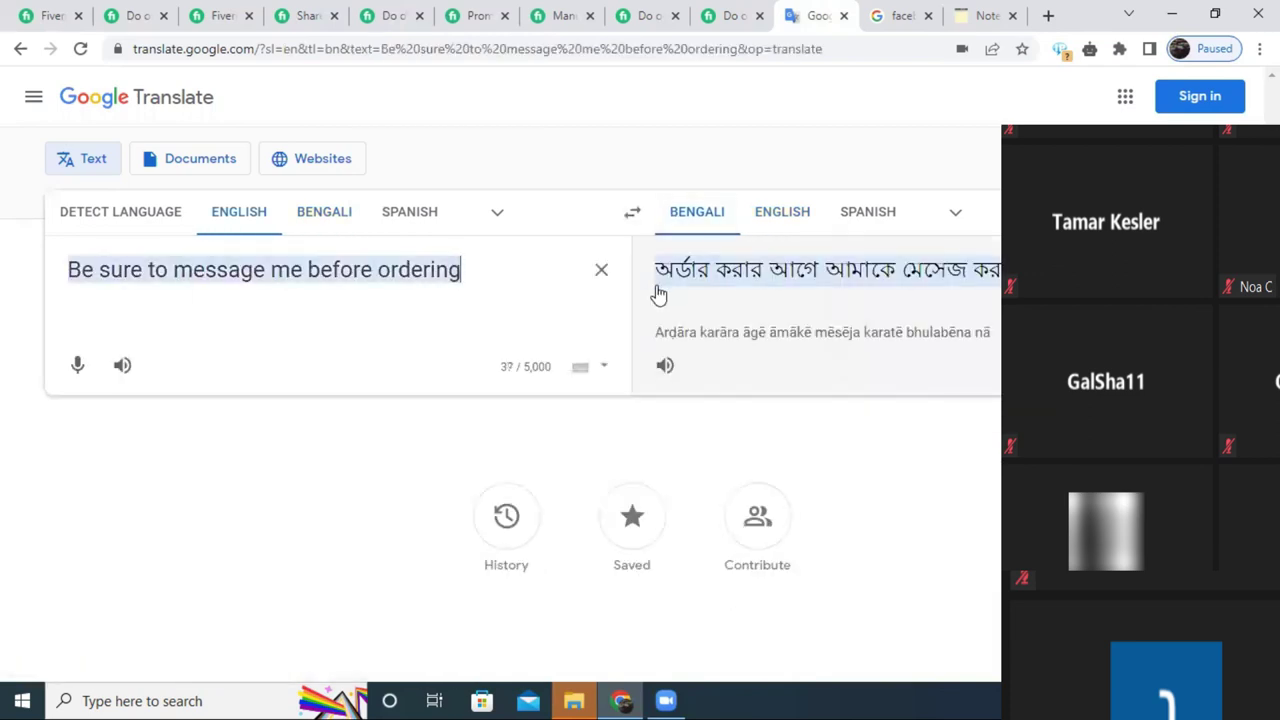
Add the unnumbered line "Note: Be sure to message me before ordering" below the specialty list in the gig description.
left_click(50, 15)
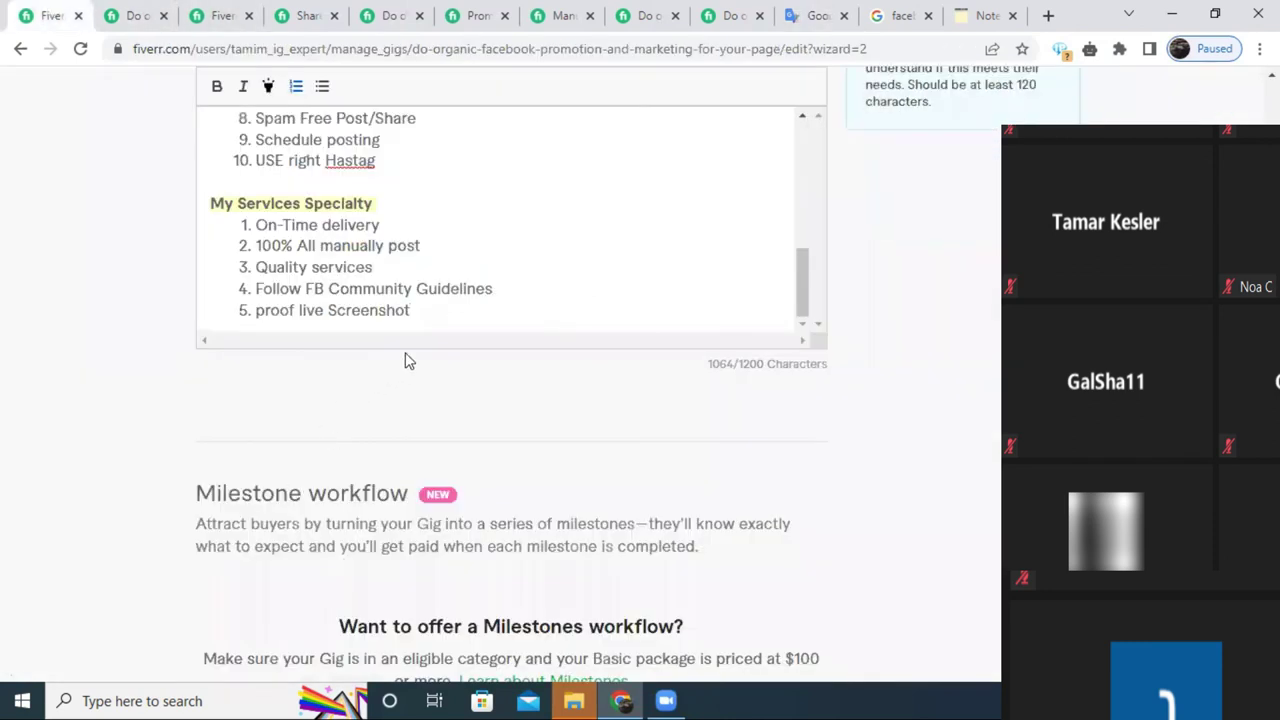
key("Return")
key("BackSpace")
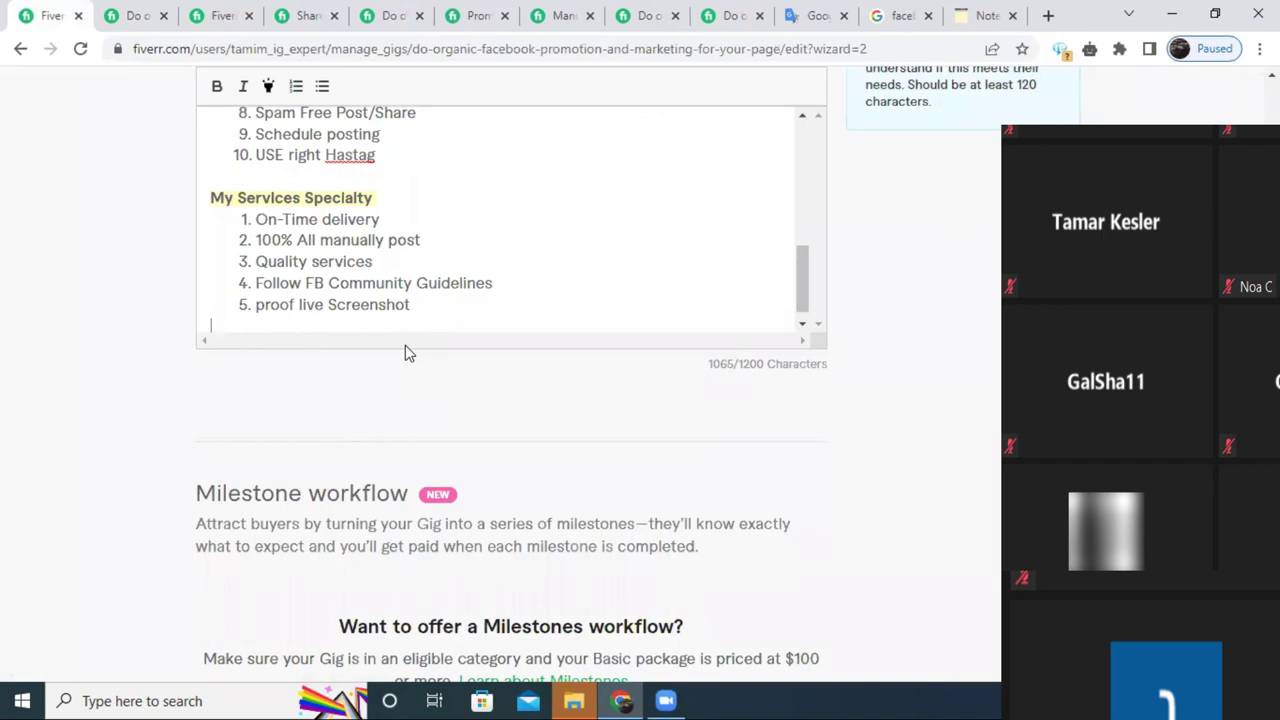
type("No")
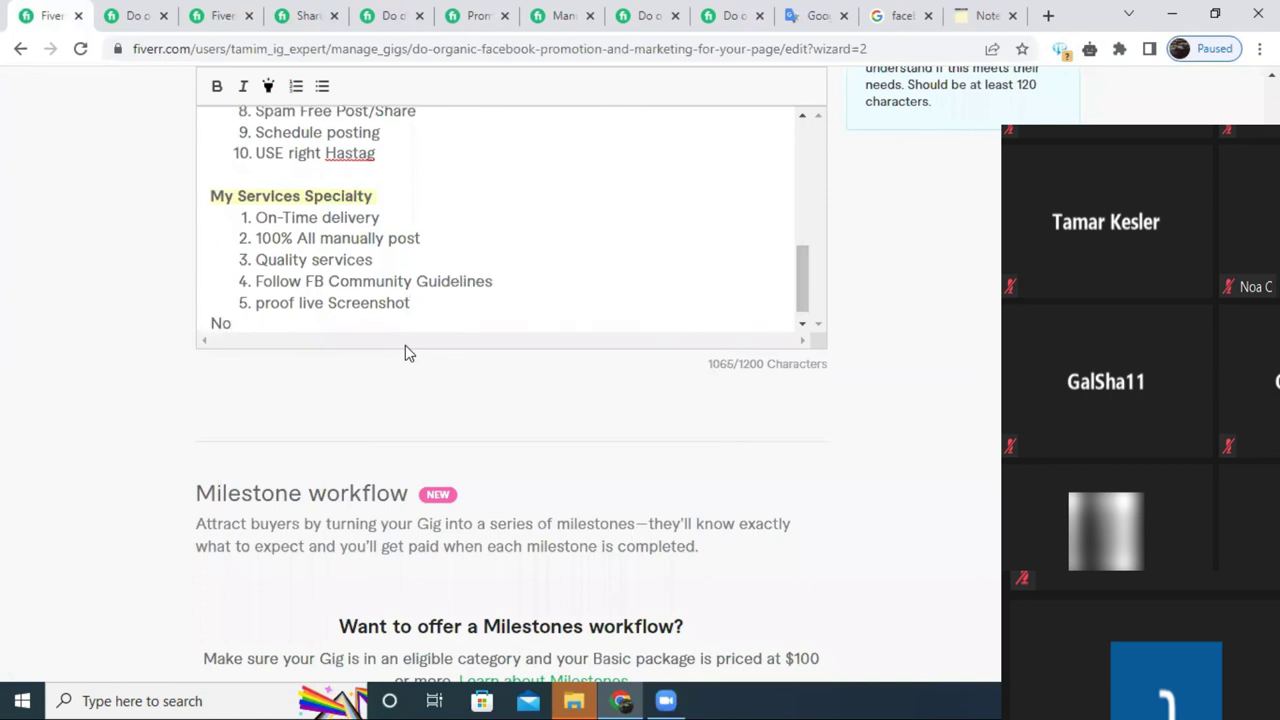
type("te:")
key("ctrl+v")
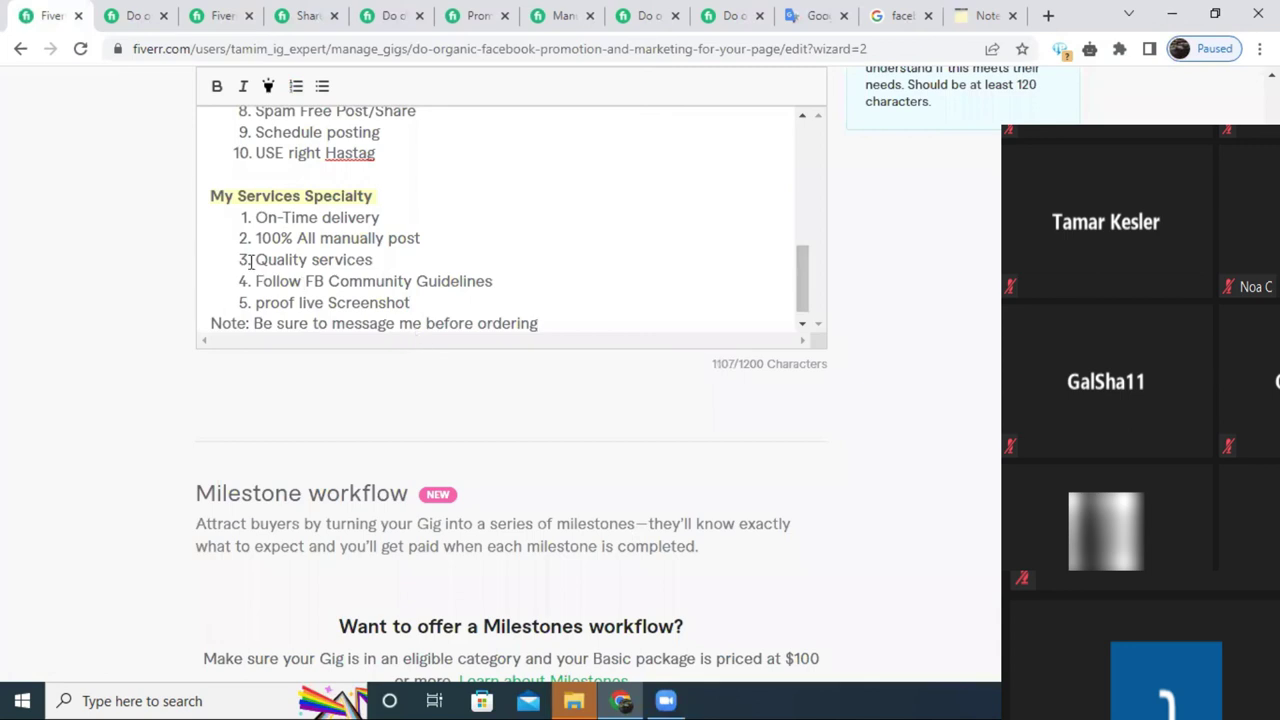
Make the whole note line bold and insert a blank line between it and the specialty list.
triple_click(217, 320)
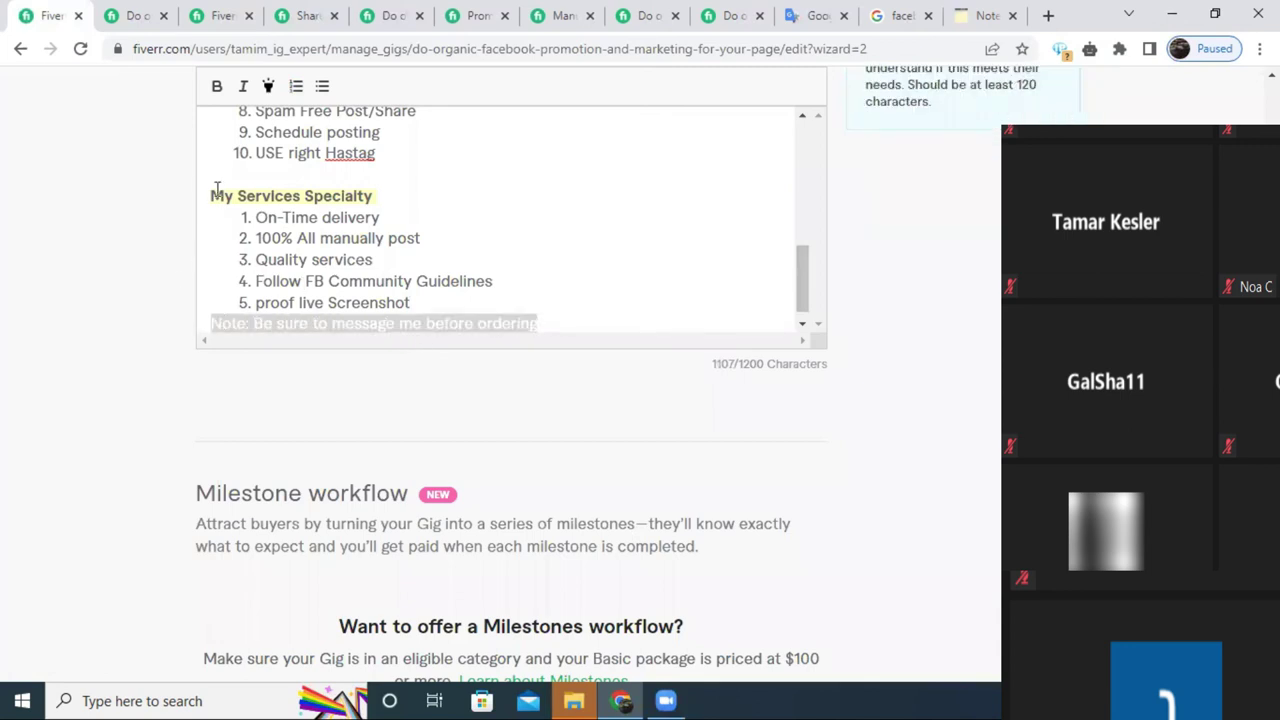
left_click(216, 88)
left_click(250, 323)
left_click_drag(250, 323, 209, 320)
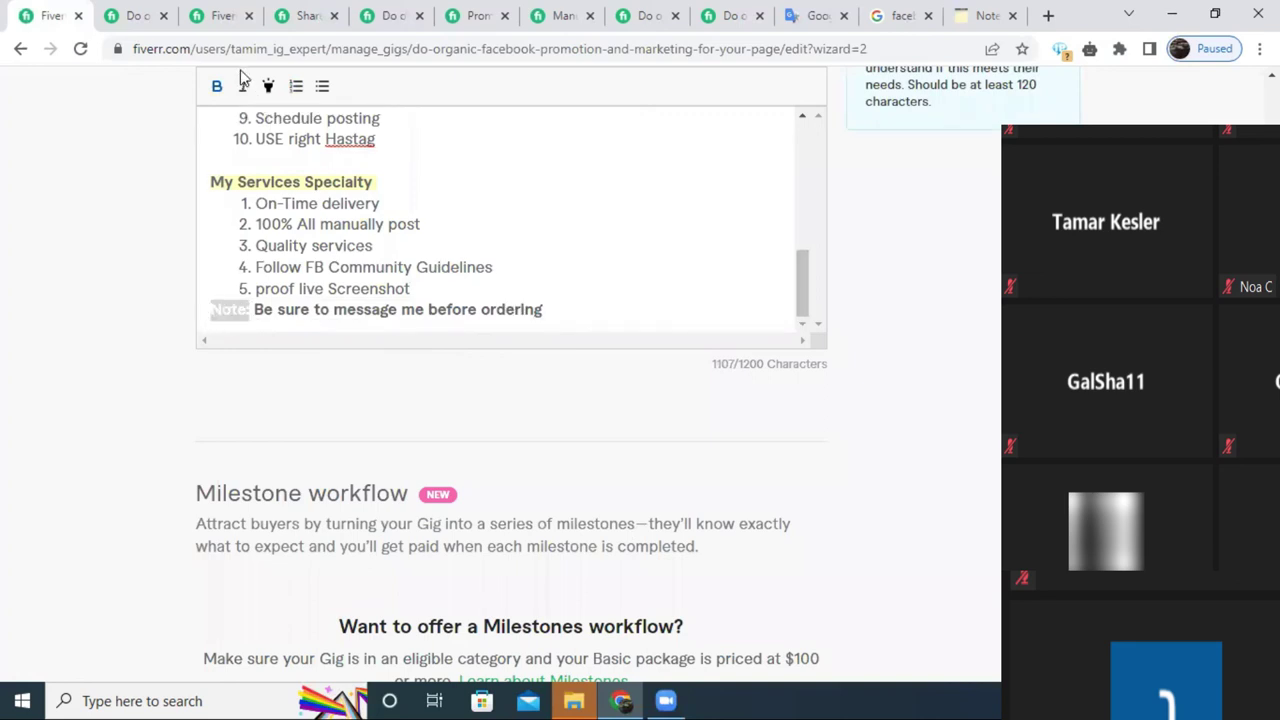
left_click(262, 306)
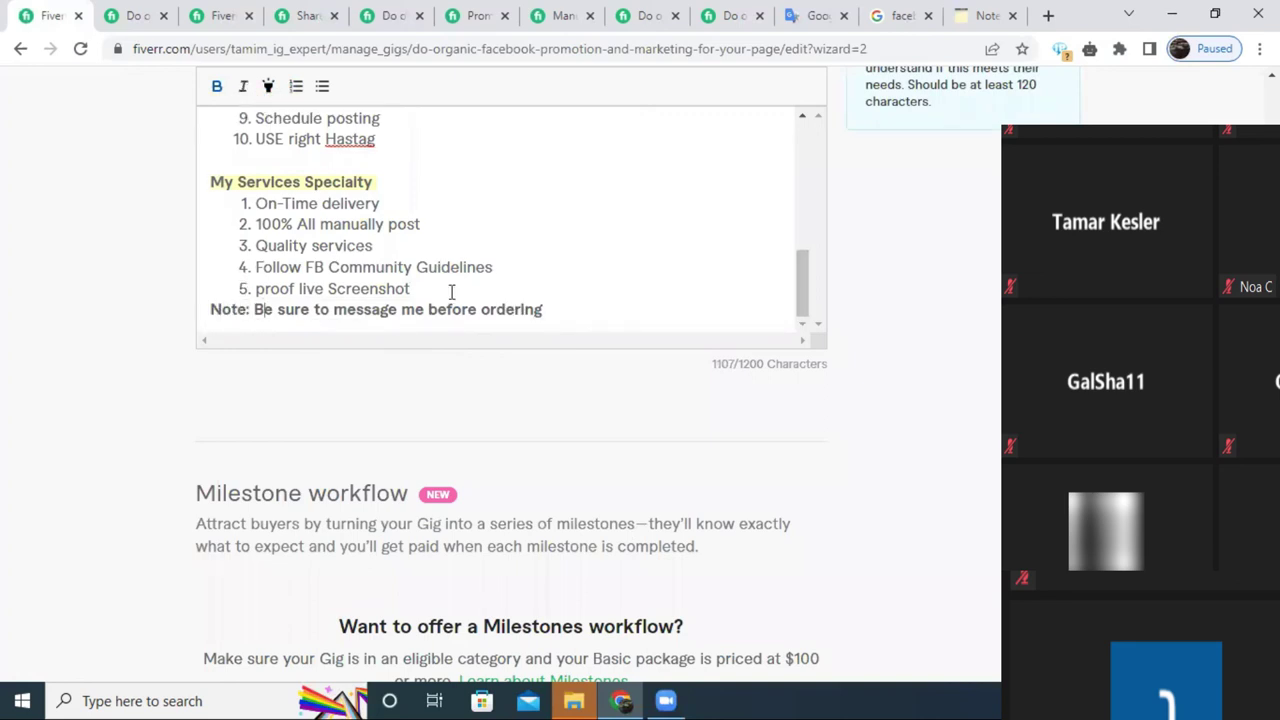
left_click(209, 309)
key("Return")
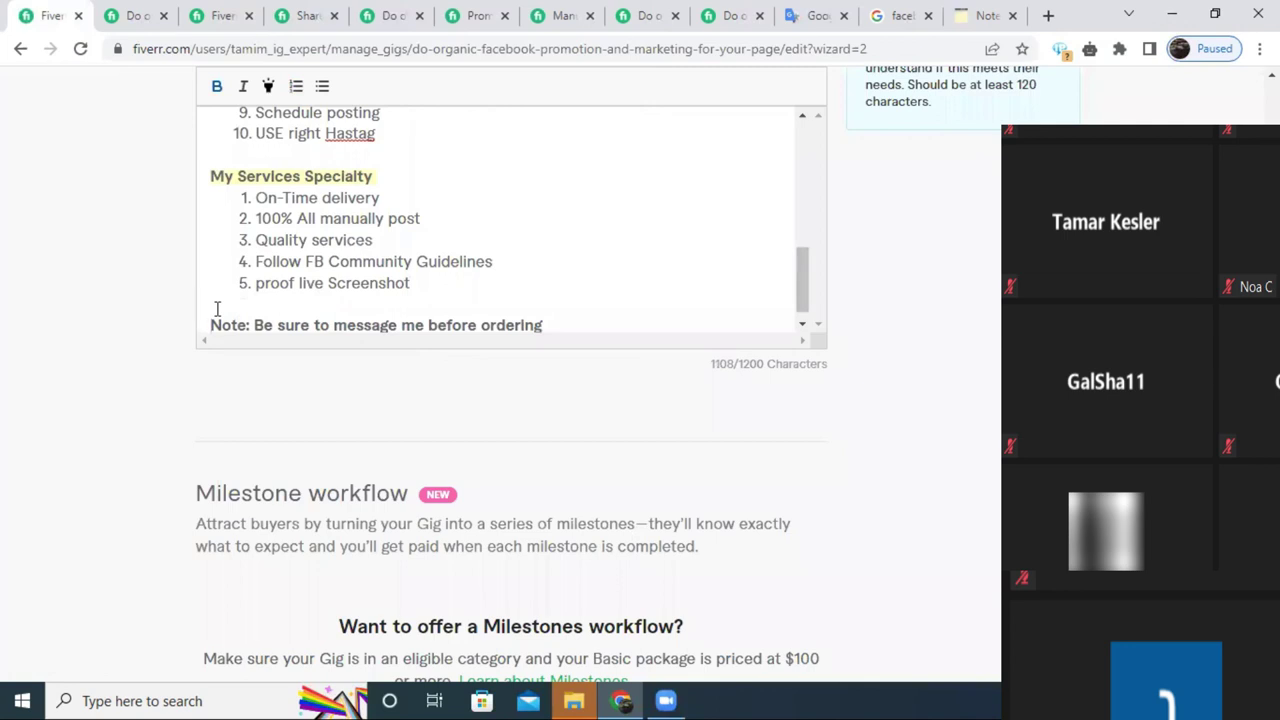
Review the full gig description, from the opening Facebook paragraphs through the service list to the closing note.
scroll(512, 226, "up", 10)
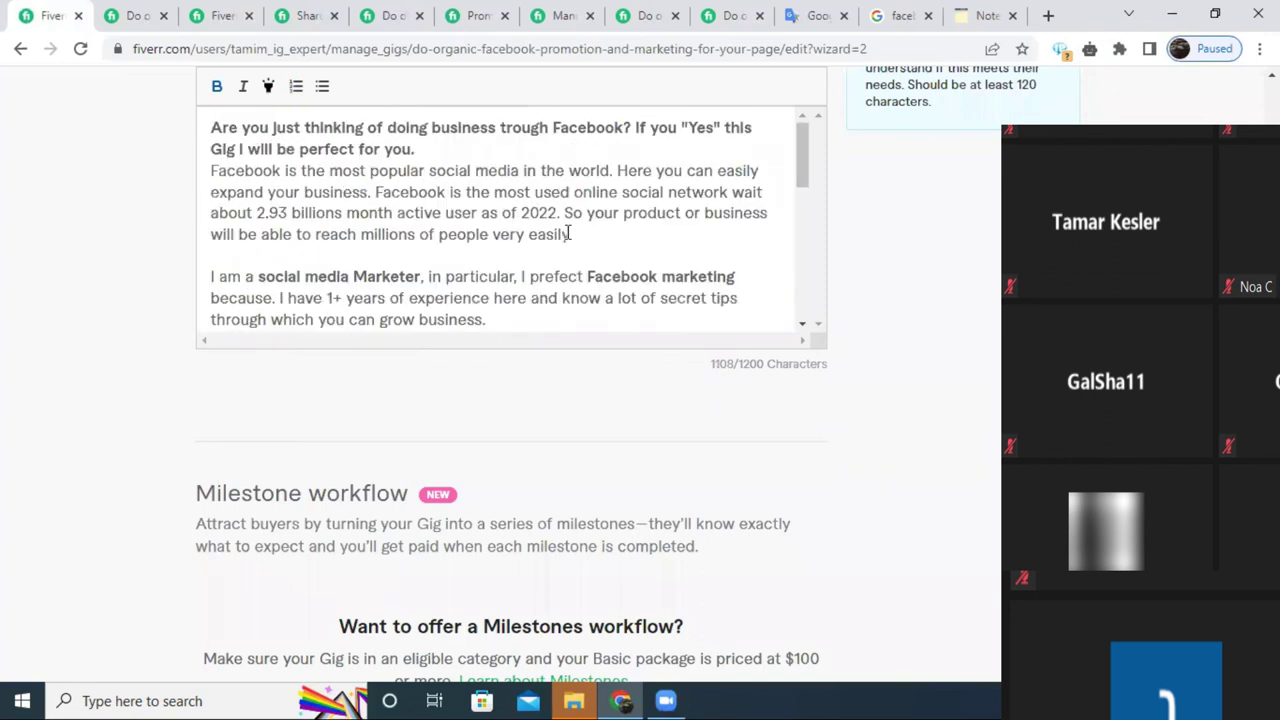
scroll(349, 322, "up", 2)
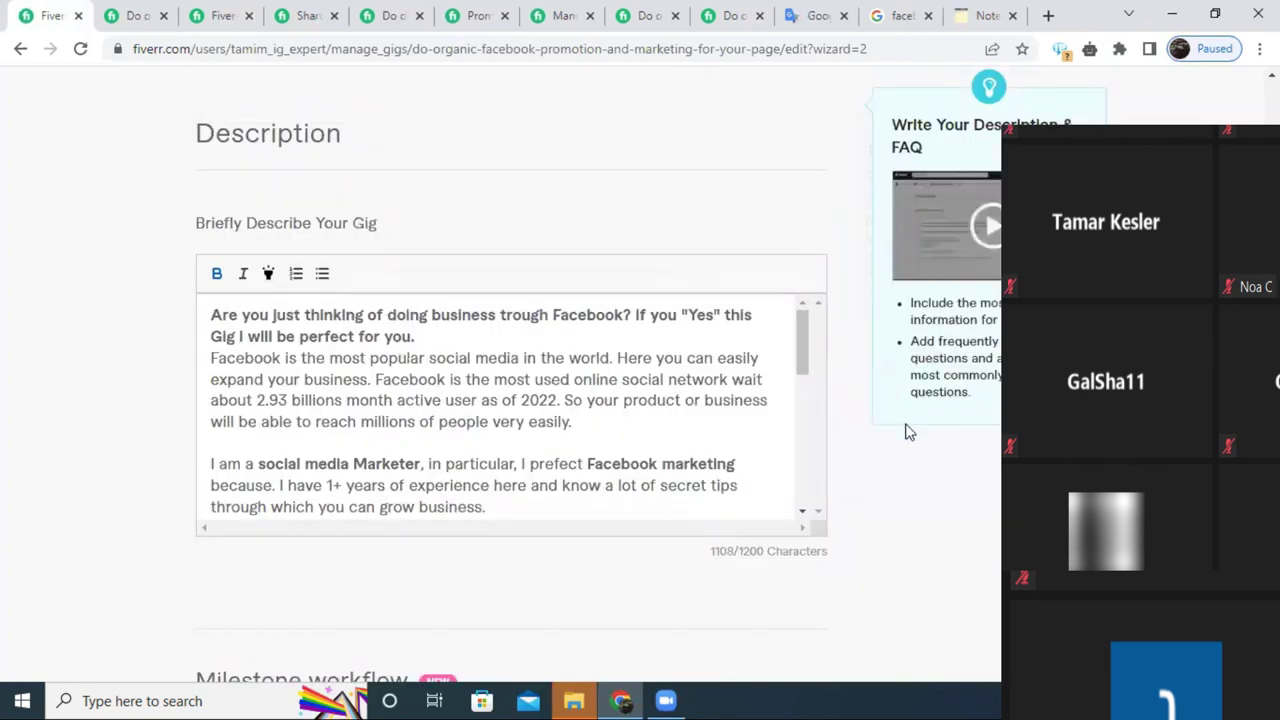
scroll(392, 258, "down", 3)
scroll(400, 189, "down", 10)
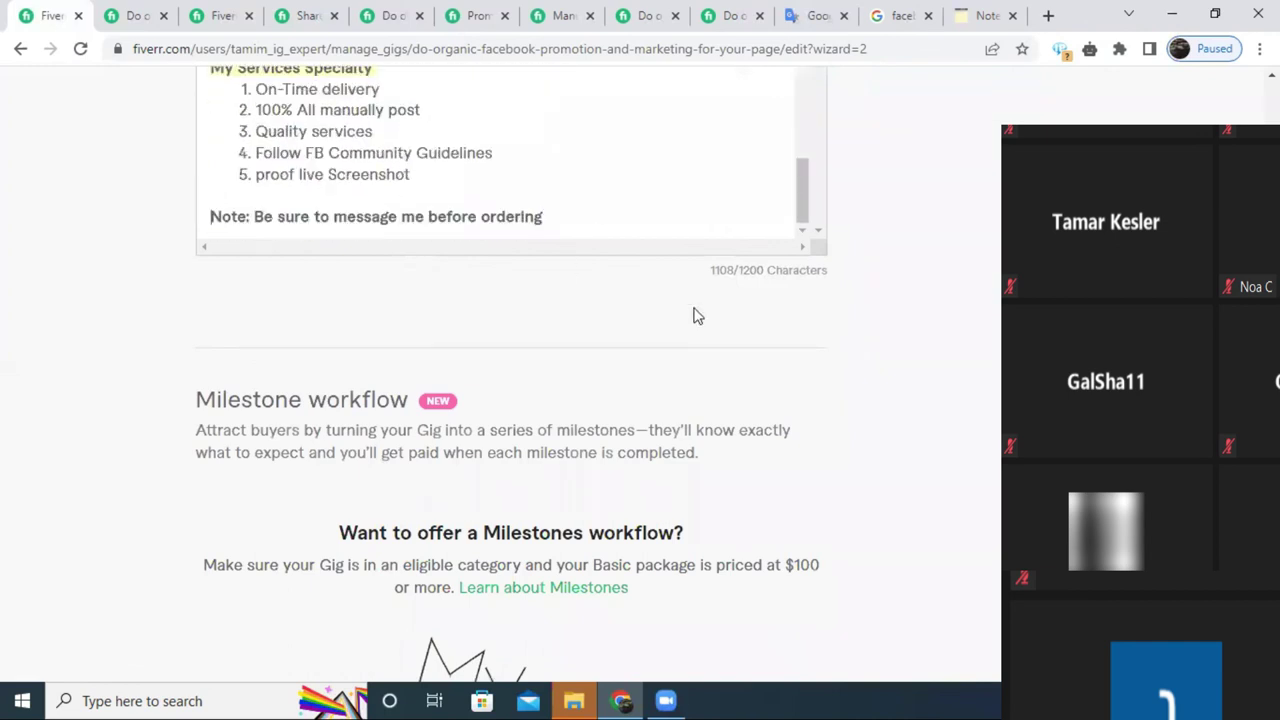
scroll(806, 357, "up", 2)
scroll(383, 365, "up", 5)
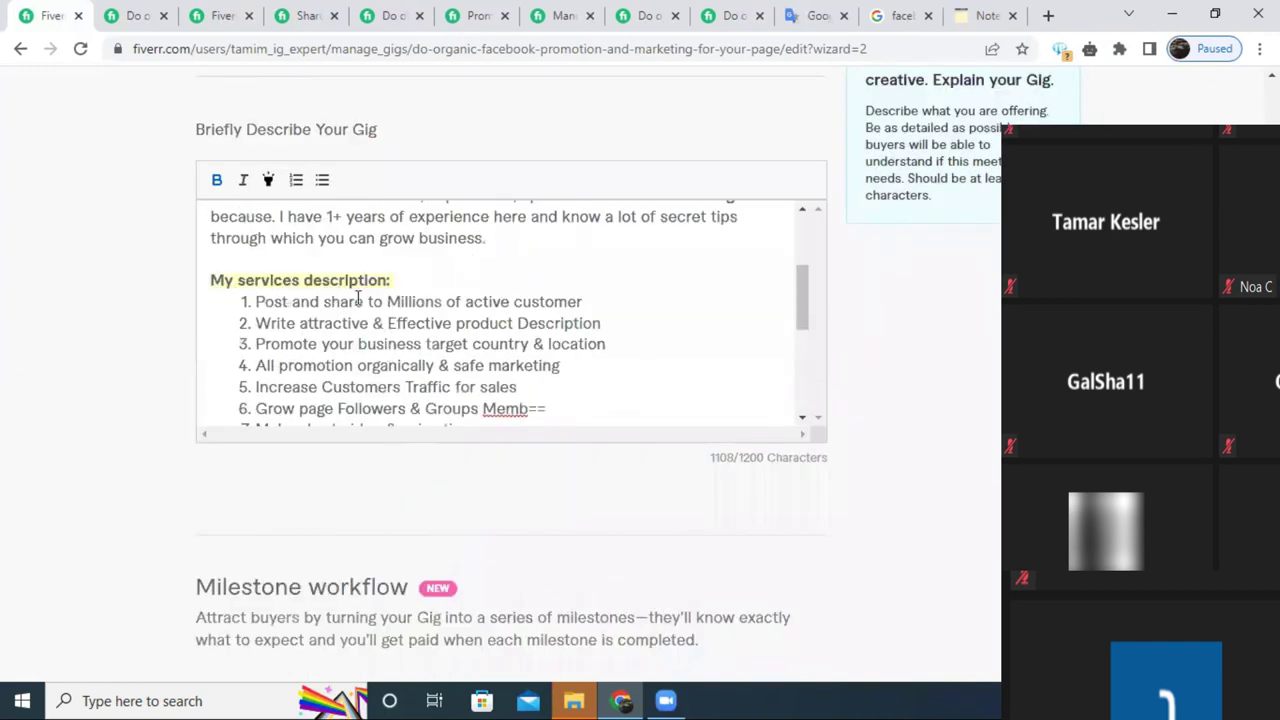
scroll(400, 320, "up", 3)
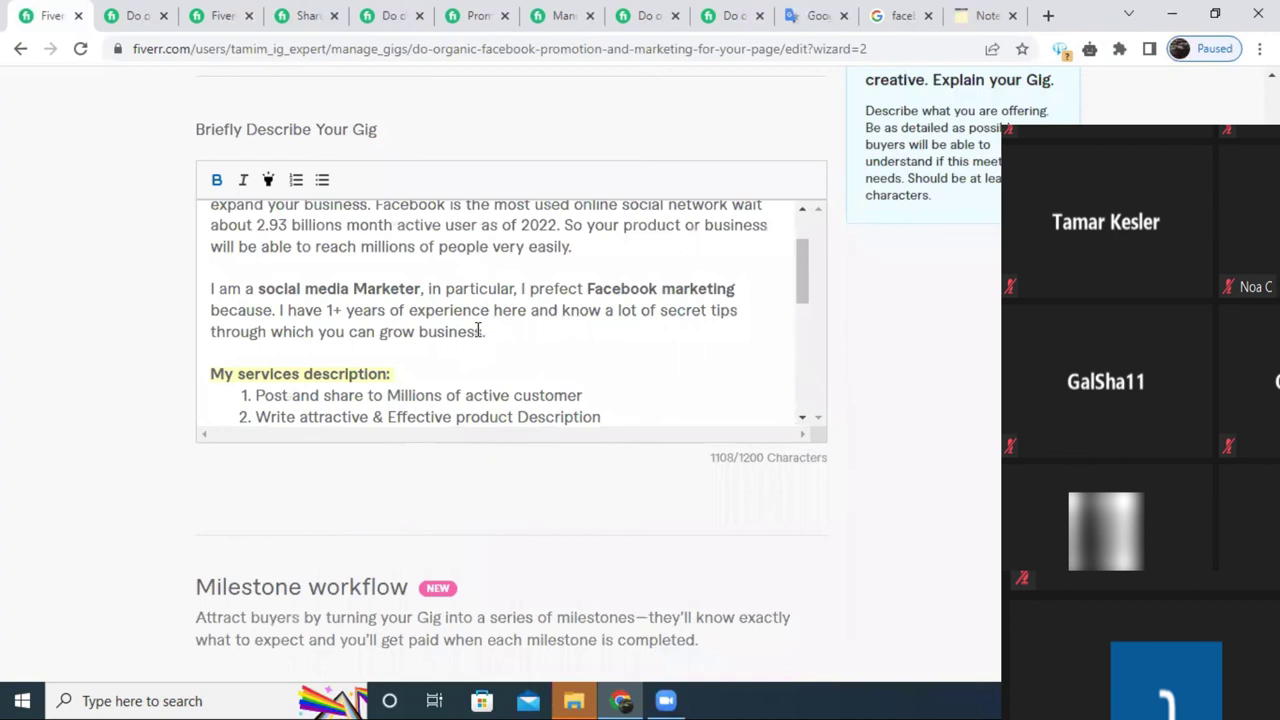
scroll(470, 330, "up", 2)
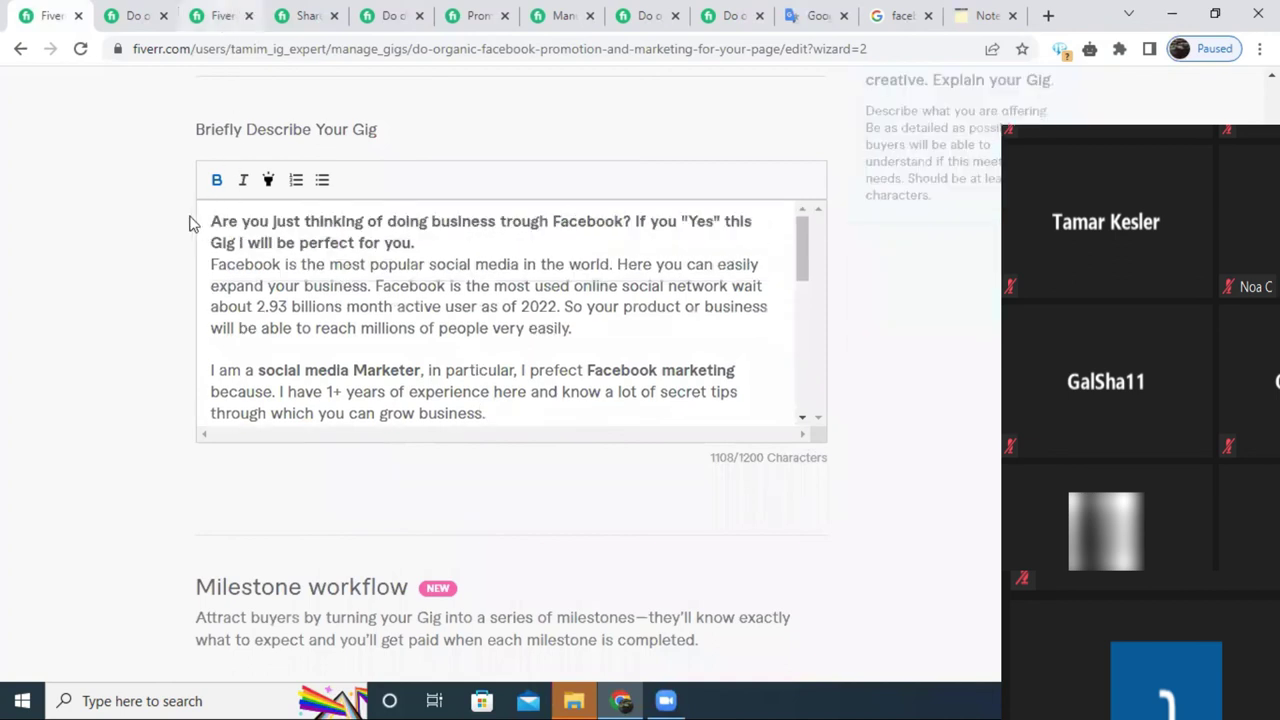
left_click_drag(578, 330, 210, 266)
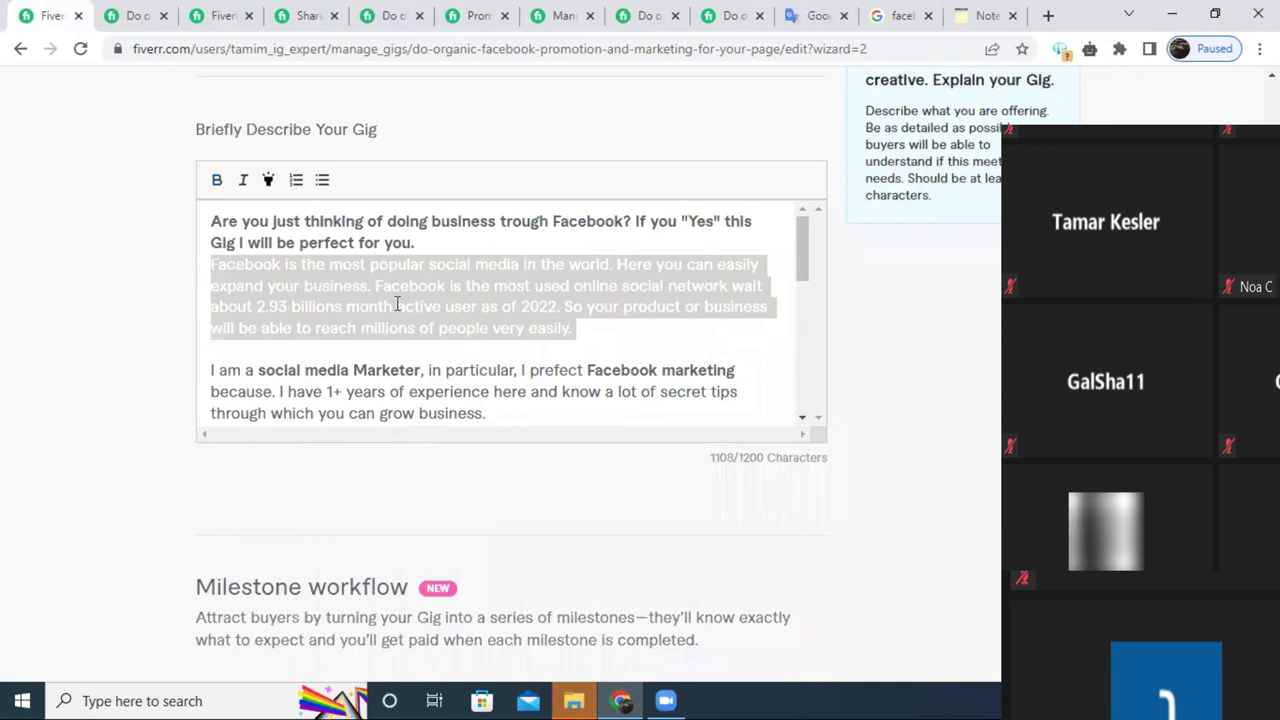
Save the description and FAQ stage without adding any FAQ and continue to the next gig stage.
scroll(828, 488, "down", 6)
scroll(828, 488, "down", 4)
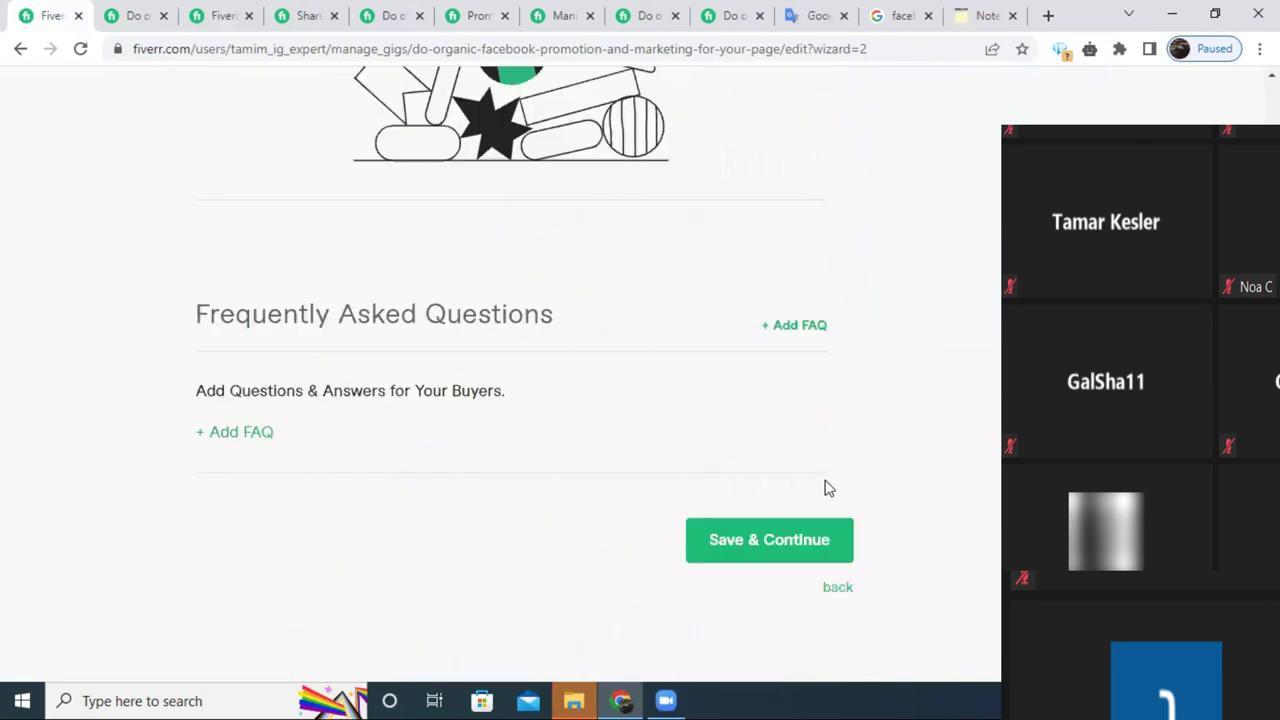
left_click(772, 553)
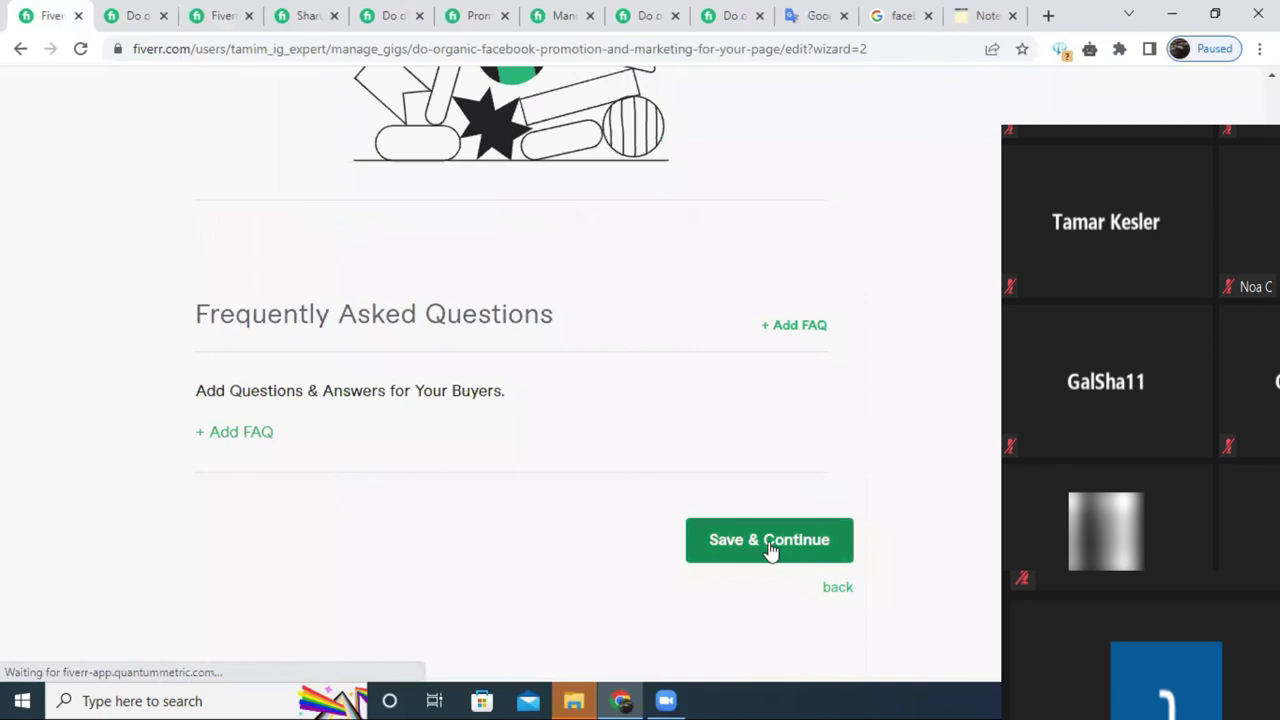
Close the browser tabs of the comparable Facebook promotion gigs that served as references.
left_click(405, 18)
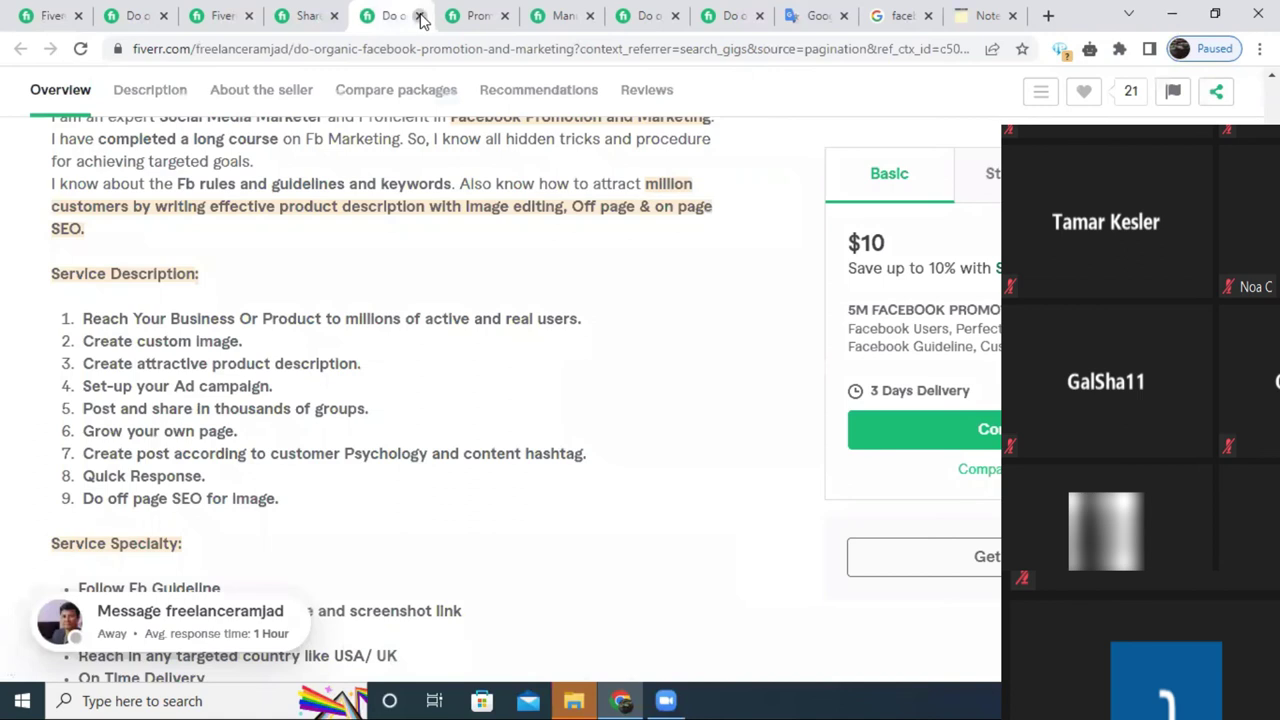
left_click(420, 16)
left_click(420, 16)
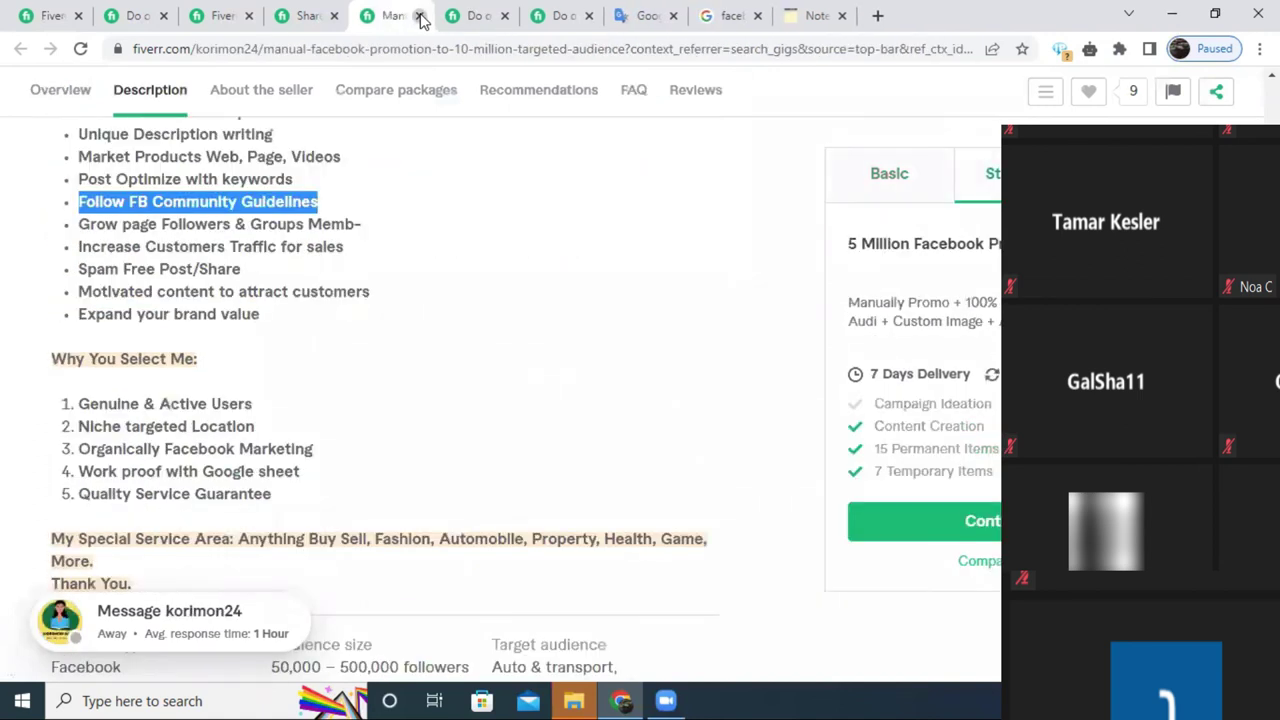
left_click(420, 16)
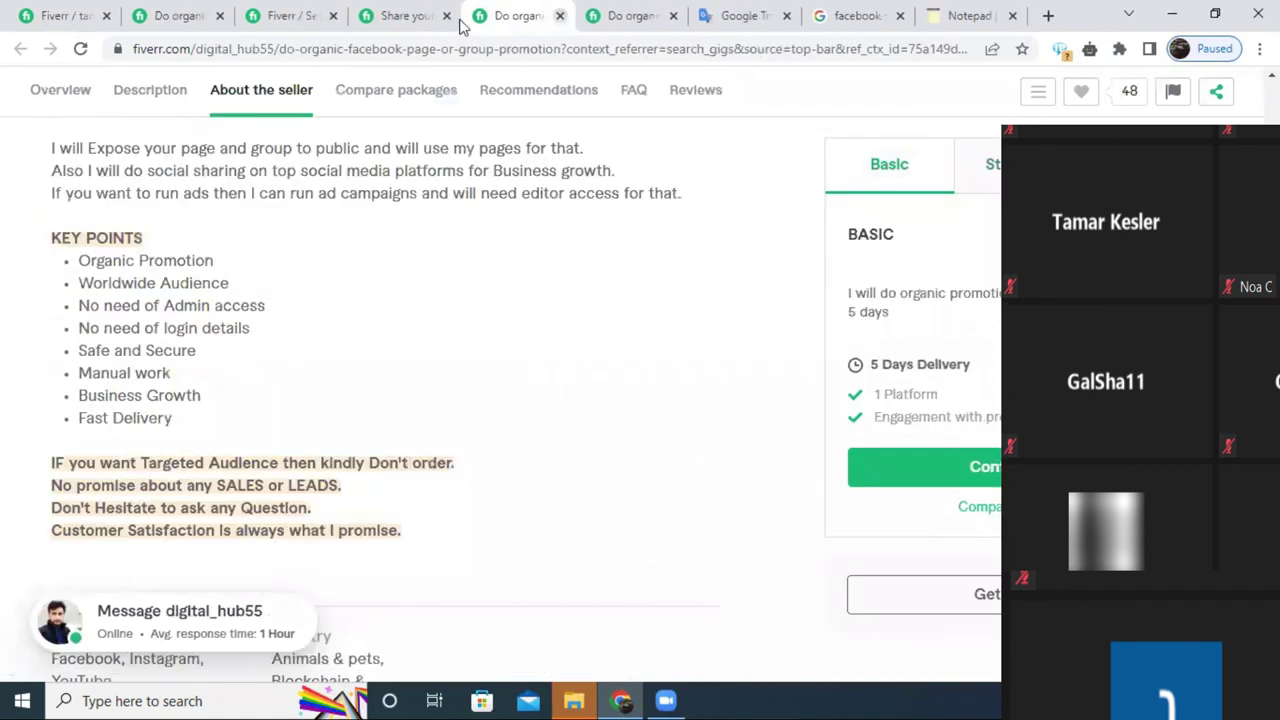
left_click(449, 17)
left_click(447, 16)
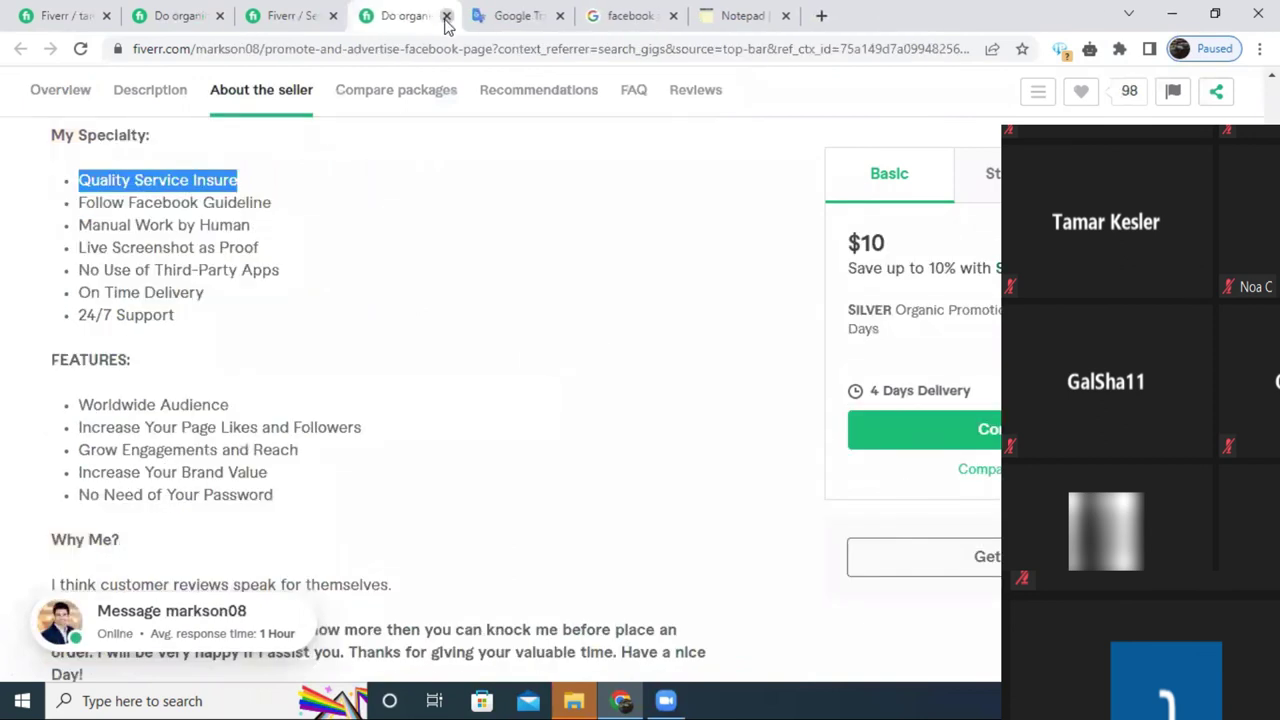
Close the last reference gig page and return to the Requirements stage of the gig being edited.
left_click(447, 16)
left_click(298, 18)
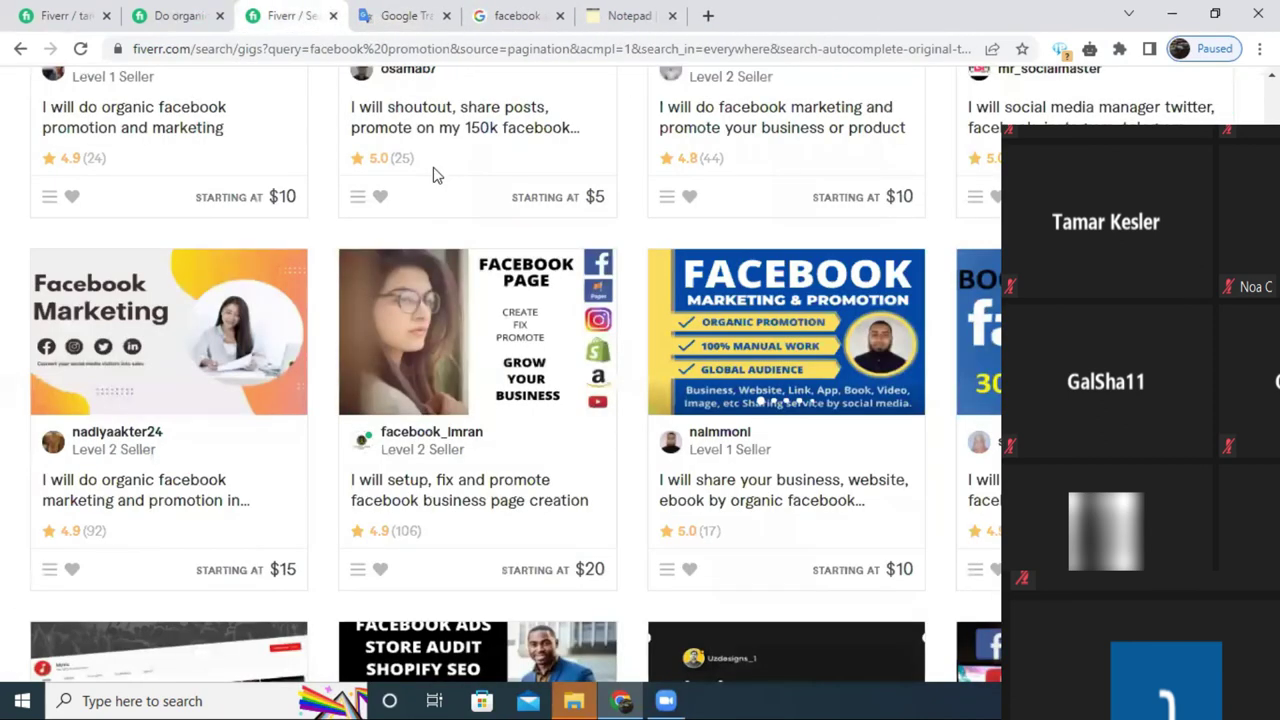
left_click(288, 12)
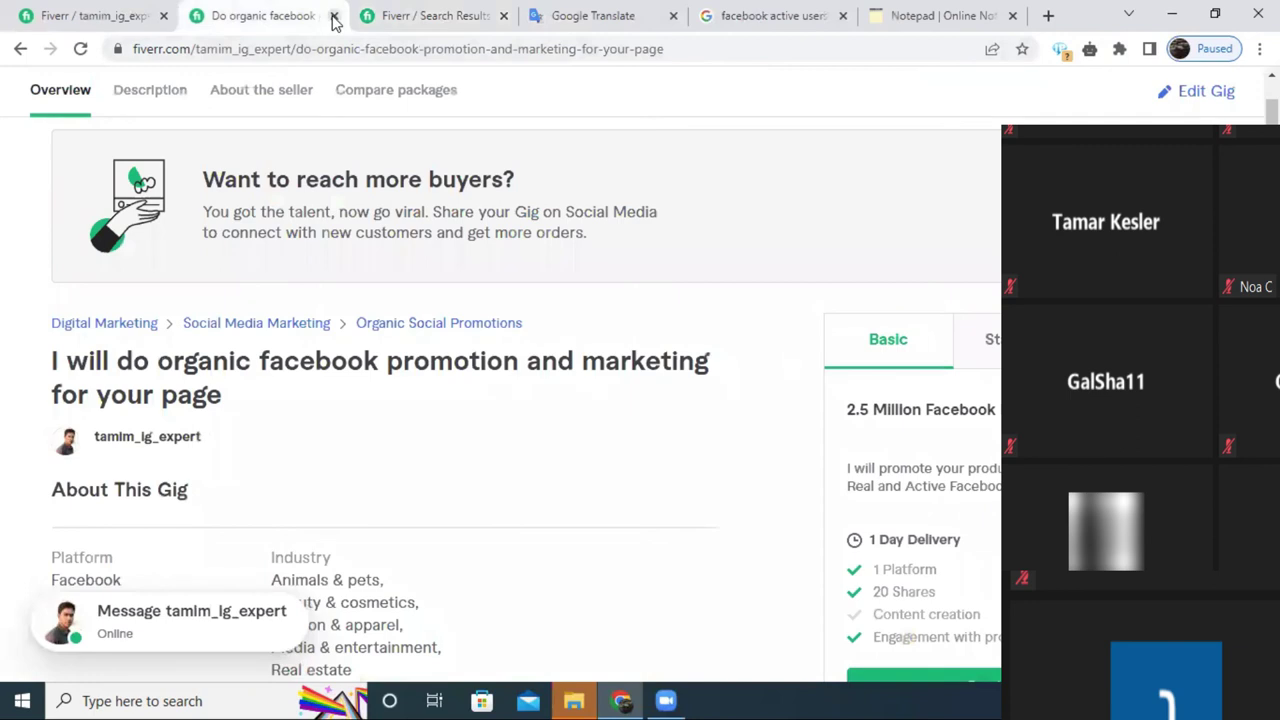
left_click(88, 12)
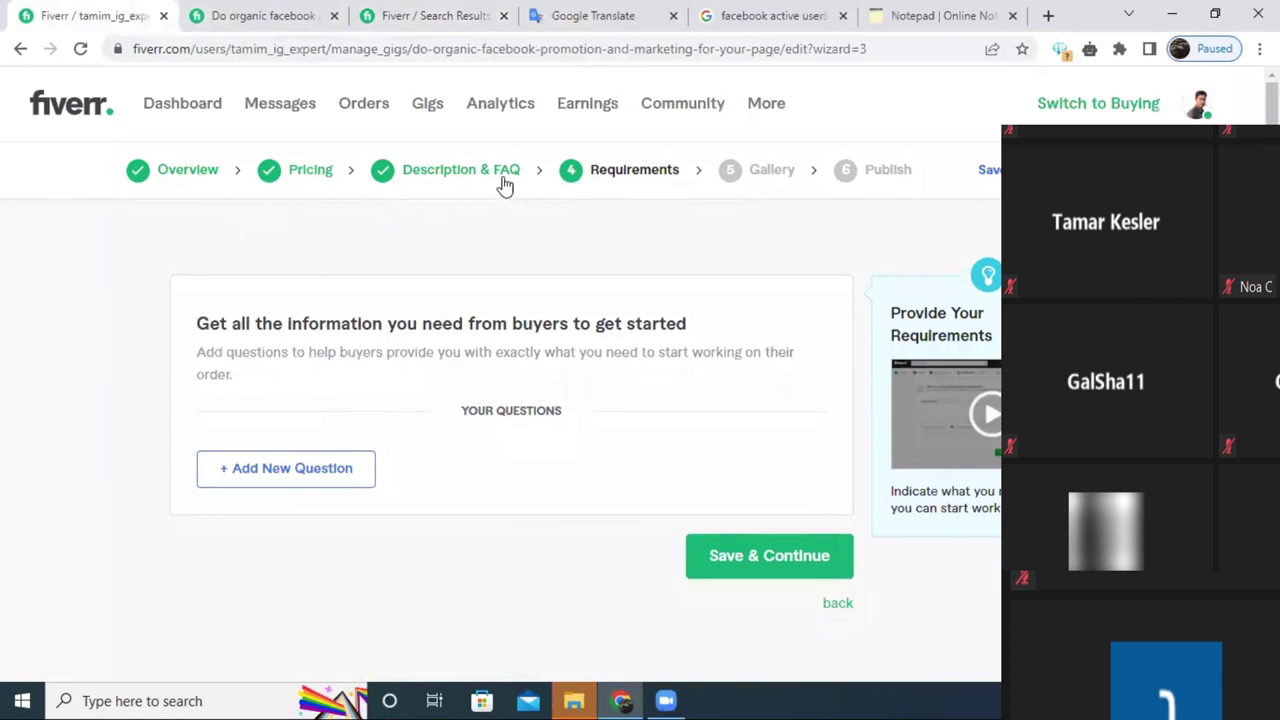
Start a new required buyer question and set its answer form to Attachment.
left_click(330, 478)
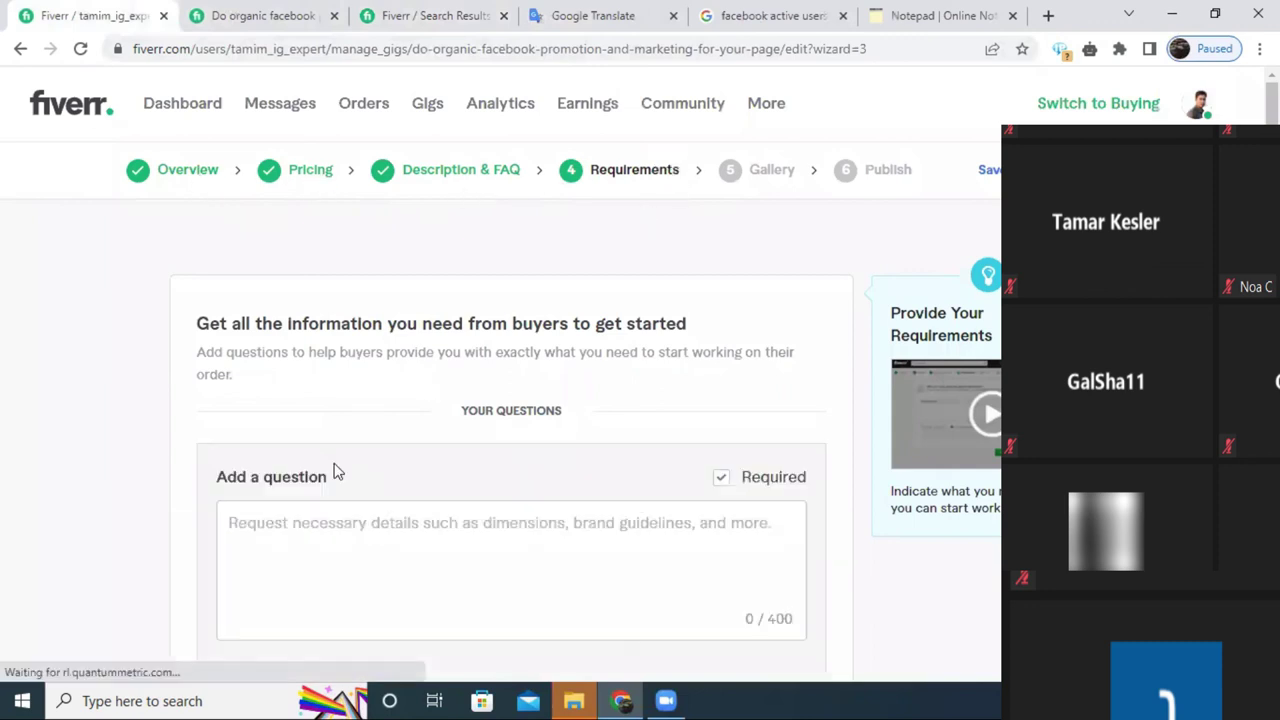
scroll(317, 523, "down", 2)
scroll(322, 530, "down", 1)
left_click(300, 448)
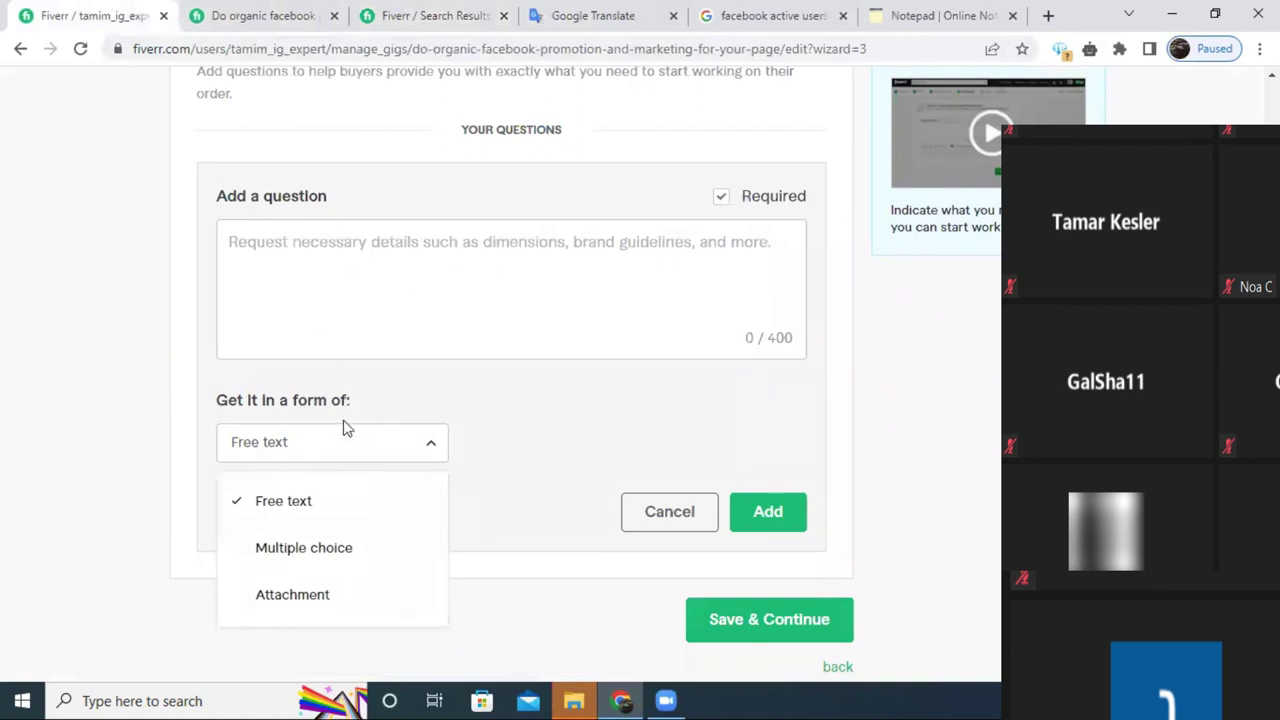
left_click(312, 606)
left_click(312, 236)
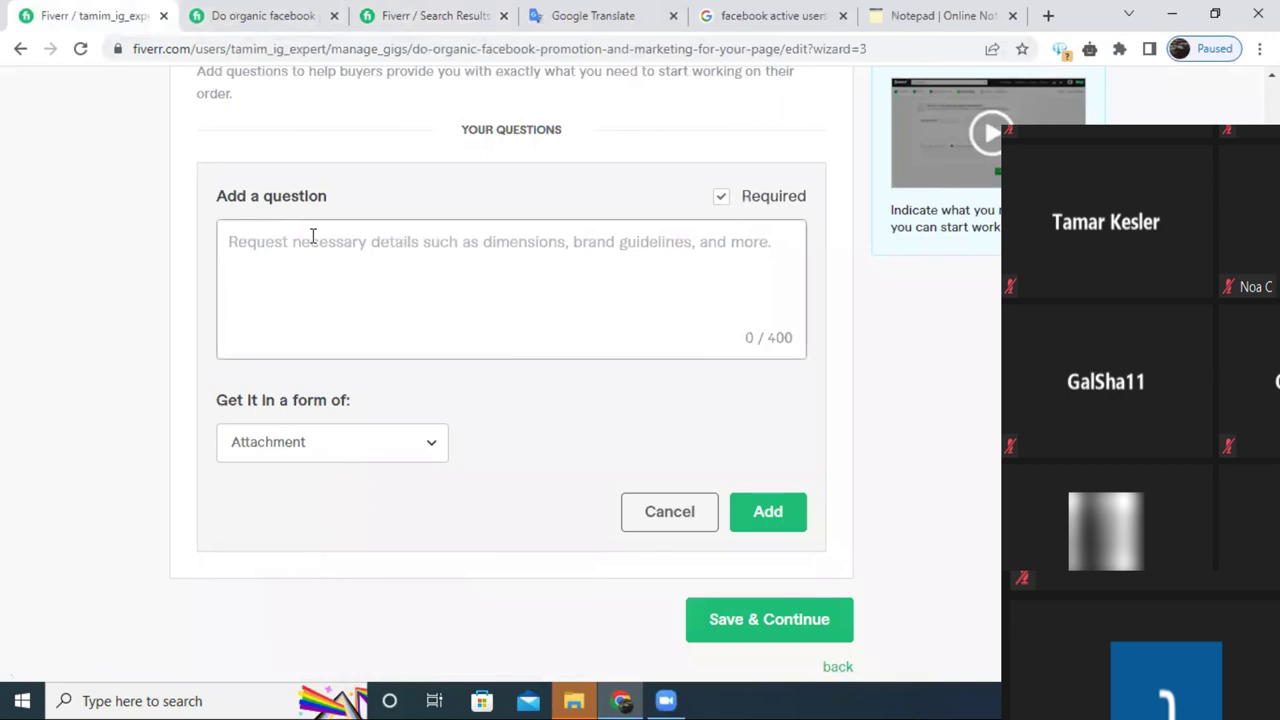
Enter "1. Website Link/Facebook page link" as the first line of the buyer question.
type("1. ")
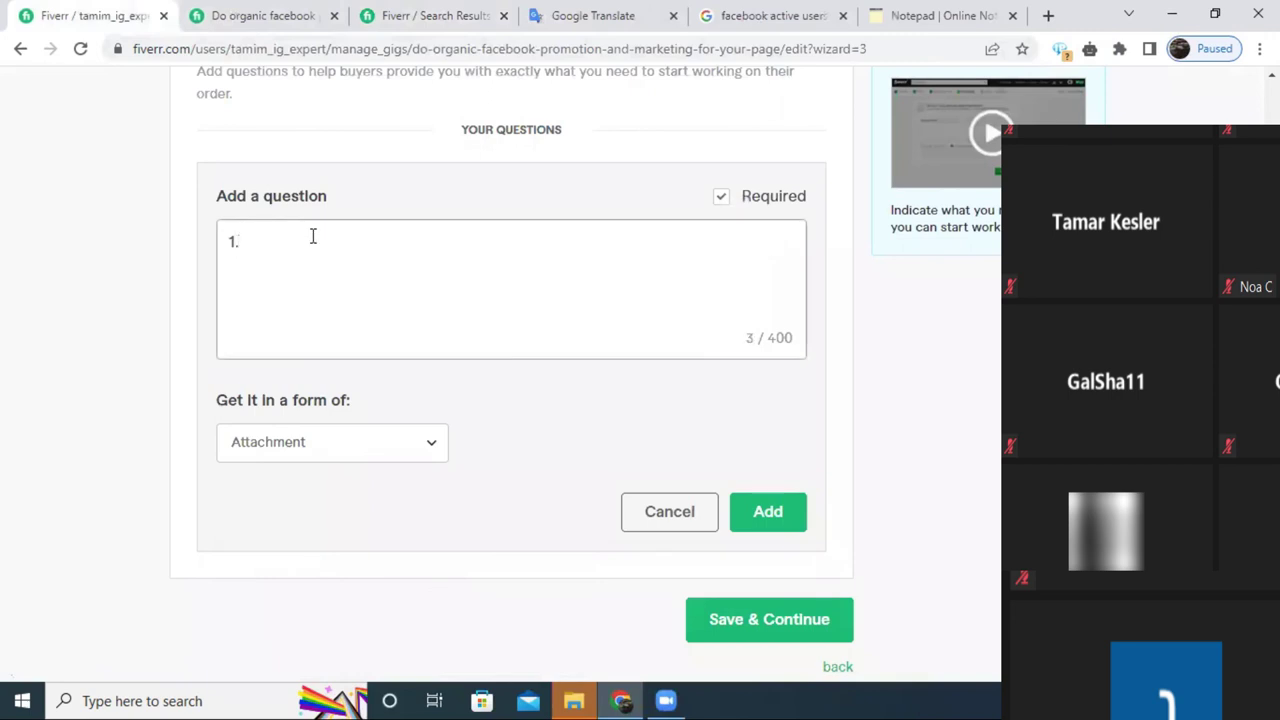
type("P")
key("BackSpace")
type("Website Link")
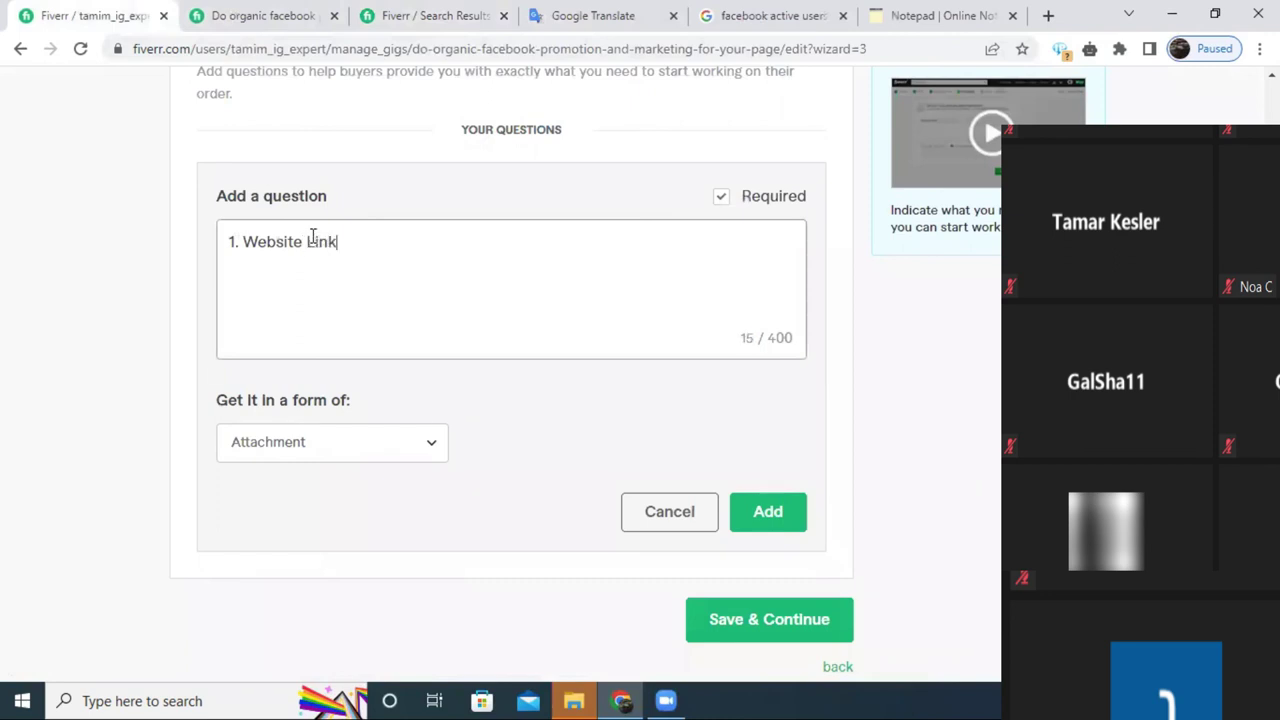
type("/FB page")
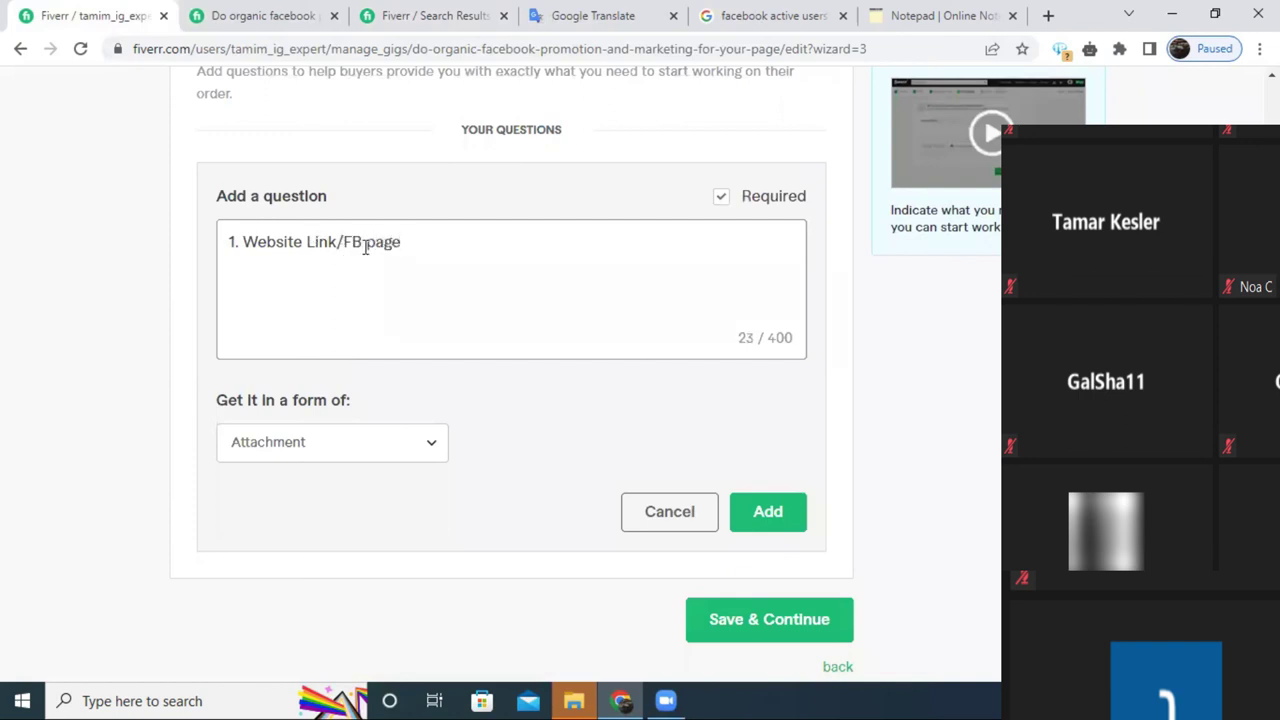
key("Delete")
key("BackSpace")
key("BackSpace")
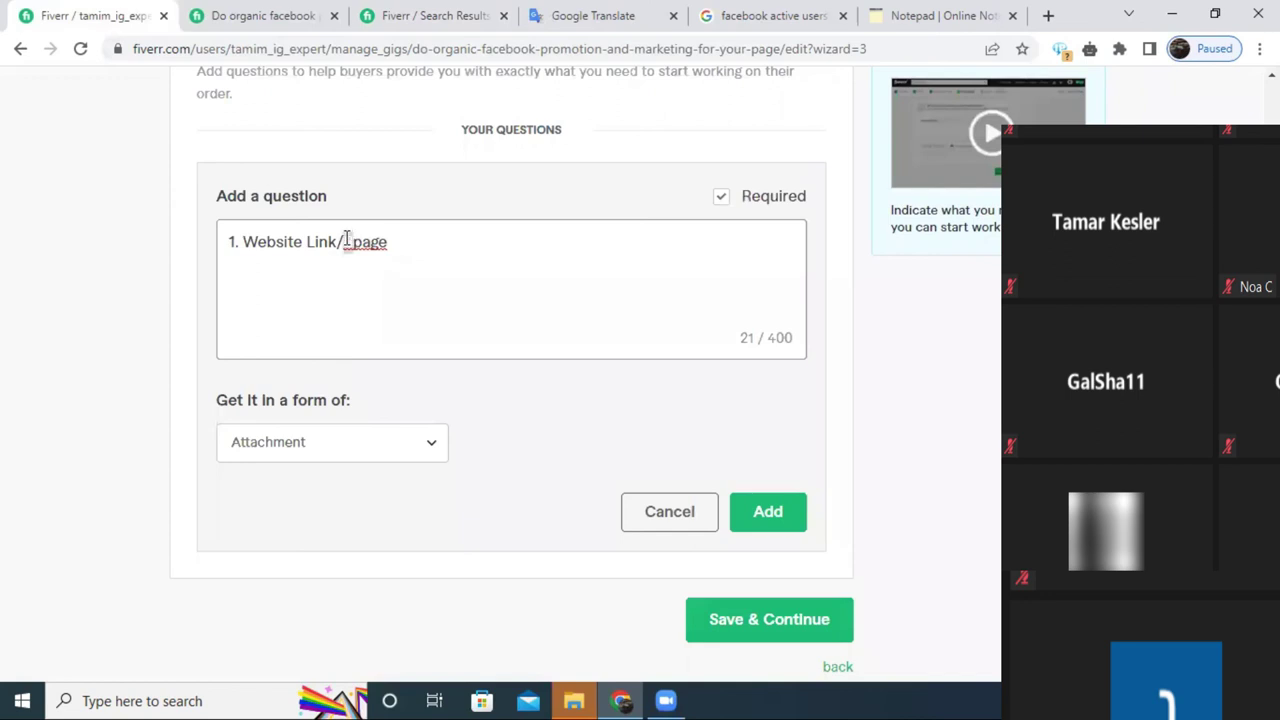
type("facebook ")
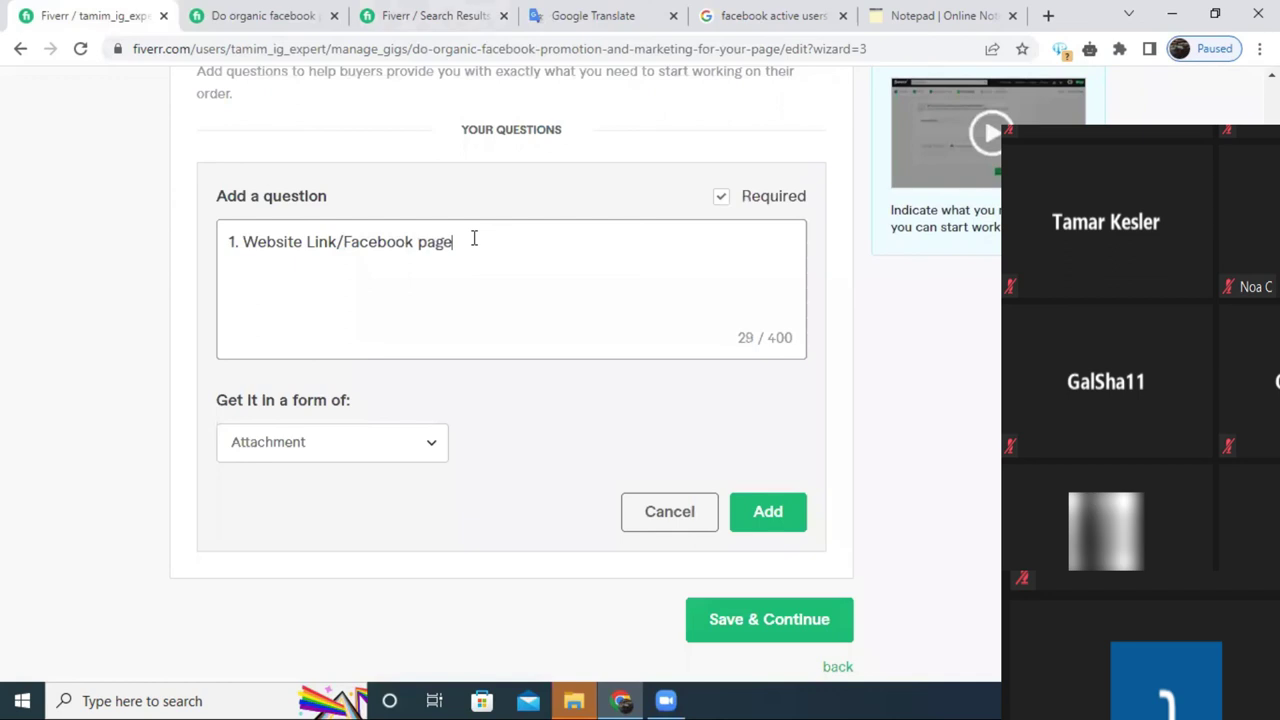
type(" link")
Add the lines "2. Photo" and "3. description" below the first line of the question.
key("Return")
type("2. Photo")
type(" (")
key("BackSpace")
type("/ der")
key("BackSpace")
key("BackSpace")
key("BackSpace")
key("BackSpace")
key("BackSpace")
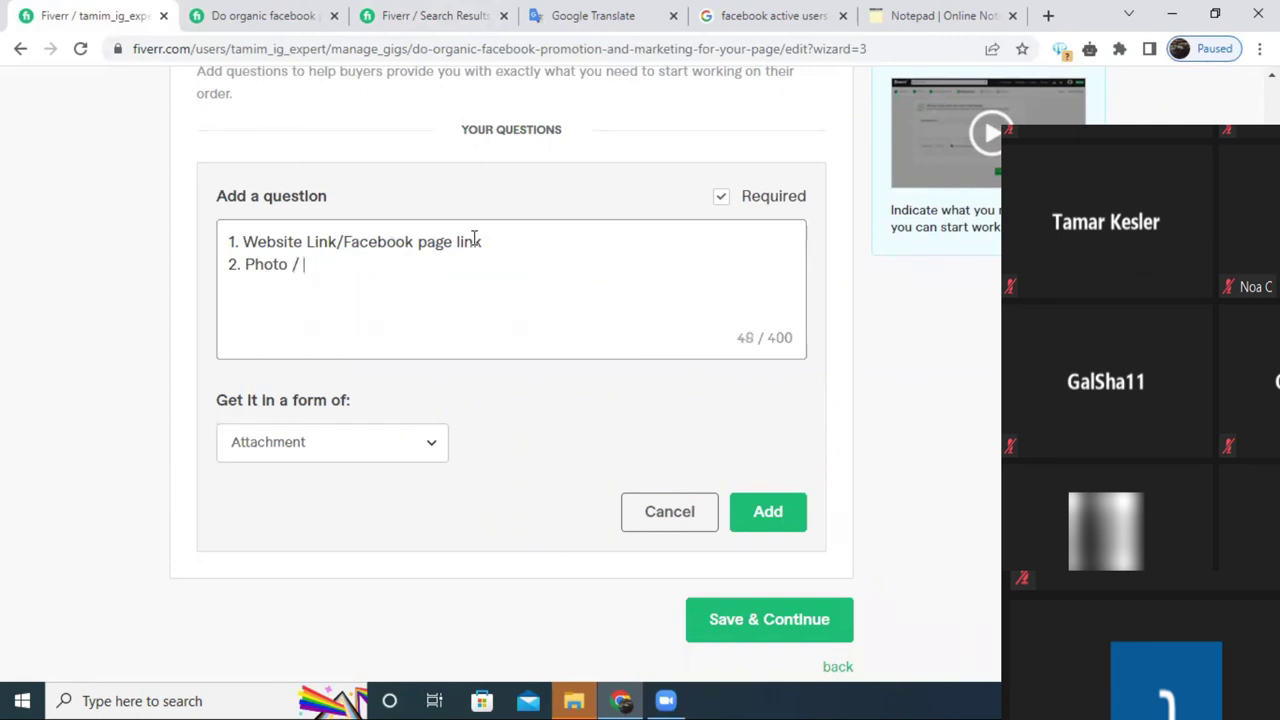
key("Return")
type("3. des")
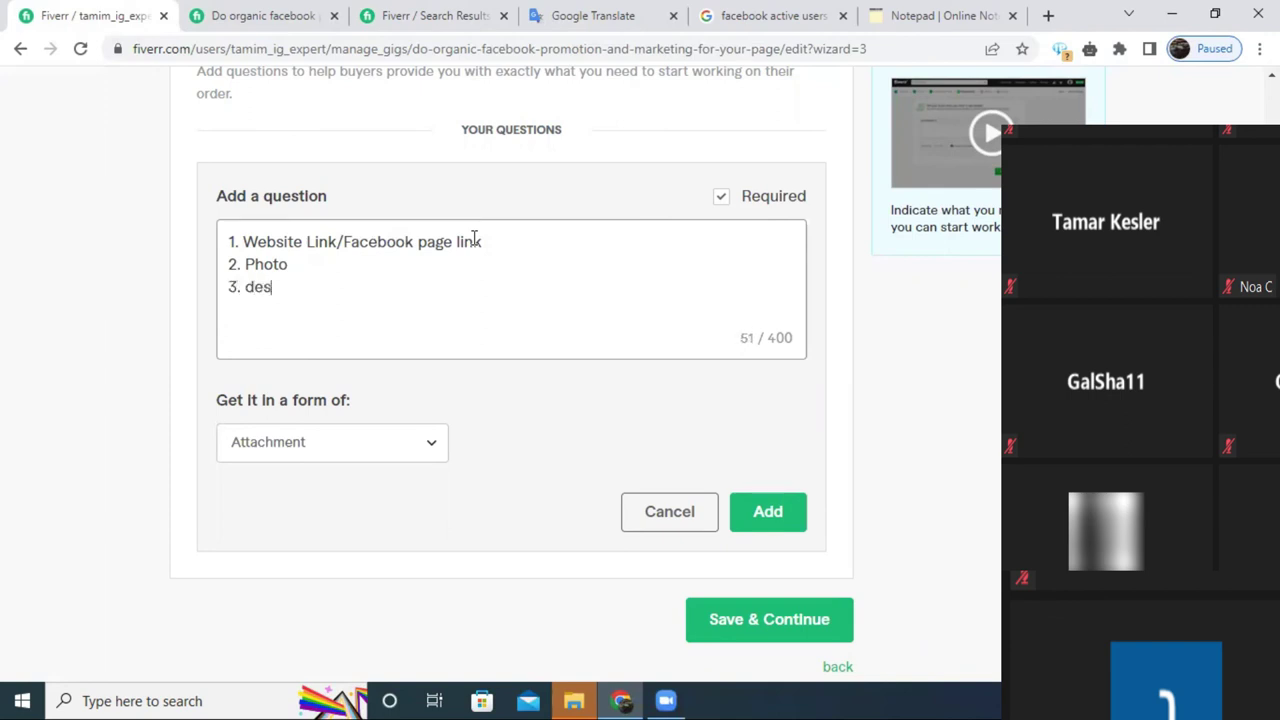
type("cription")
Capitalize the third line's word so that it reads "Description".
double_click(249, 287)
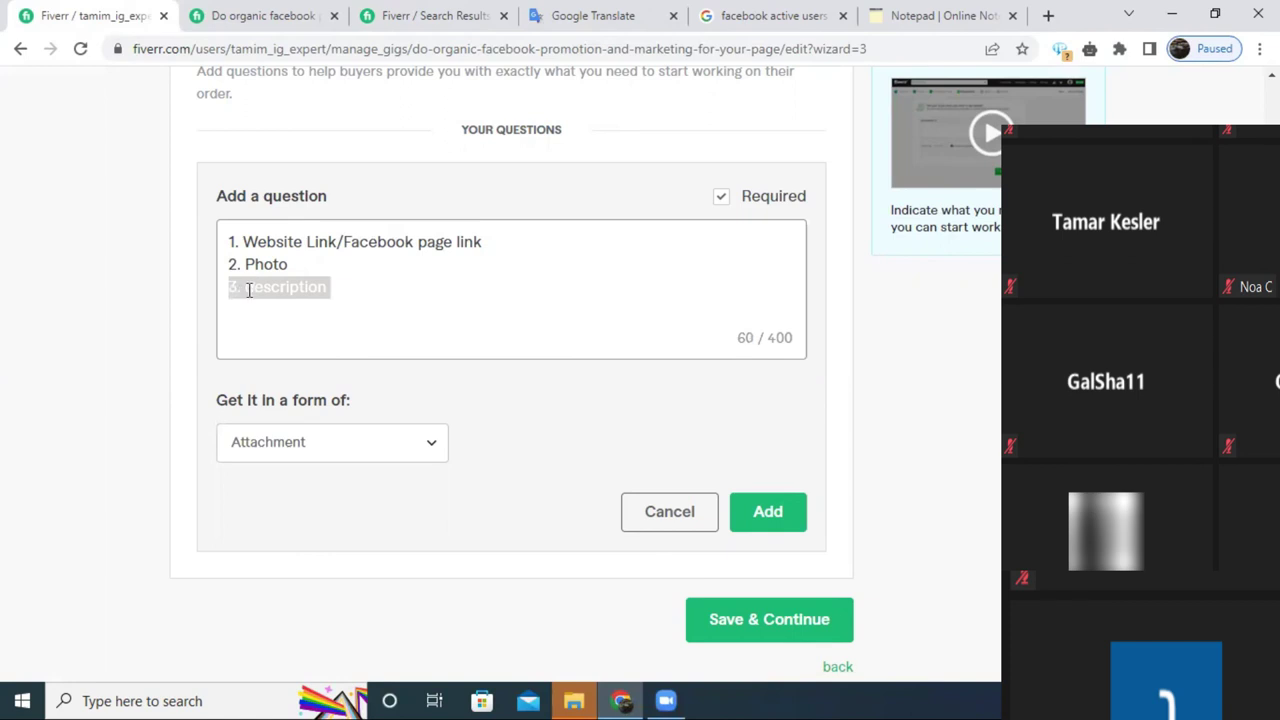
left_click(247, 287)
double_click(250, 287)
left_click(250, 287)
double_click(251, 287)
left_click(254, 287)
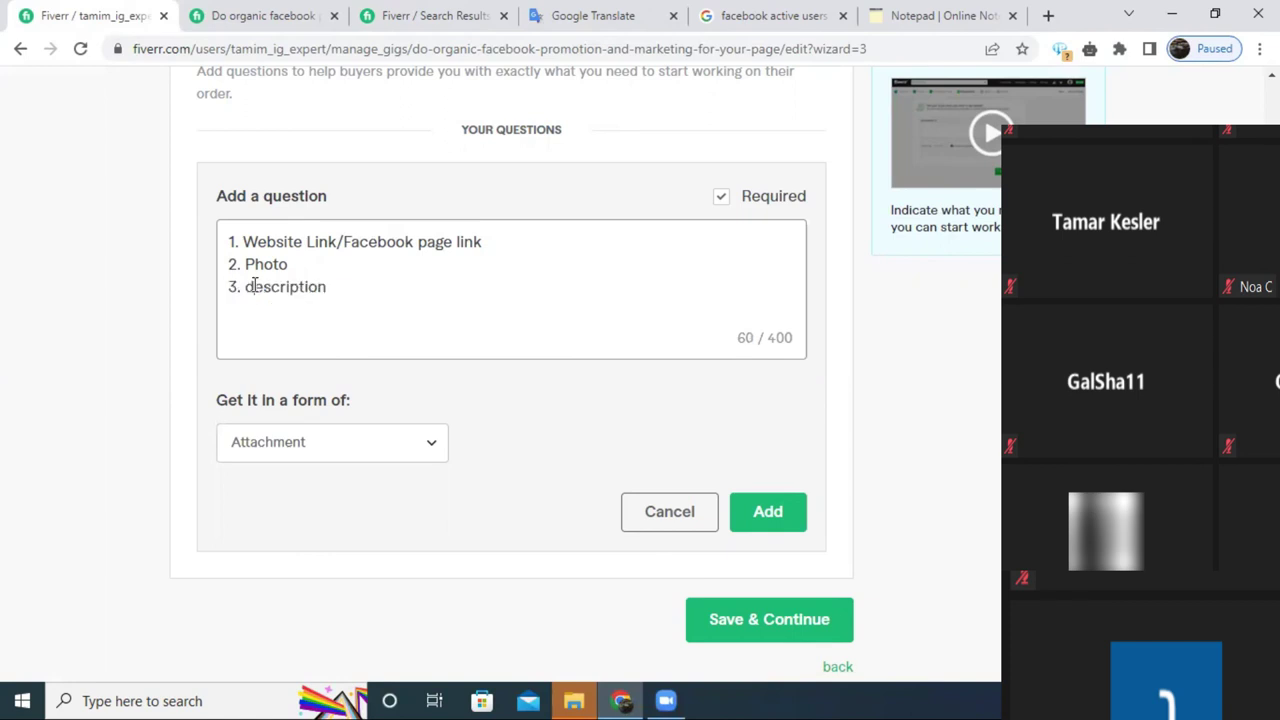
double_click(250, 287)
left_click(249, 287)
double_click(248, 287)
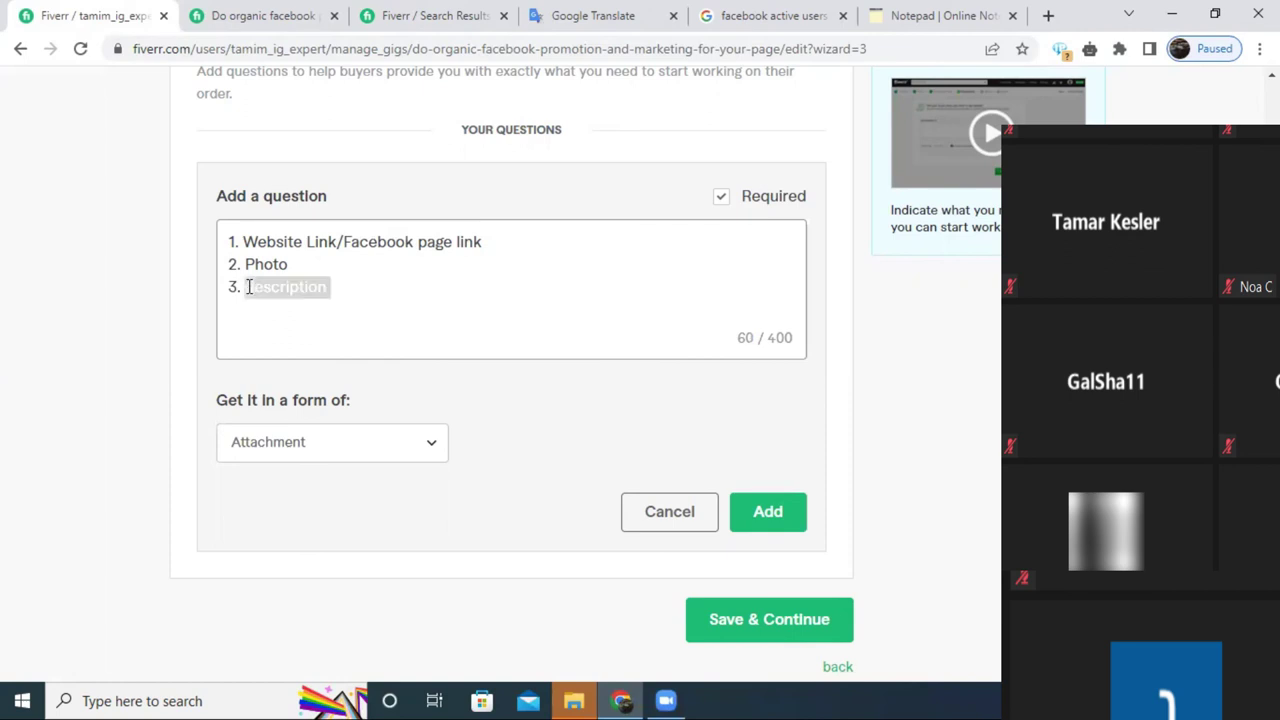
left_click(249, 287)
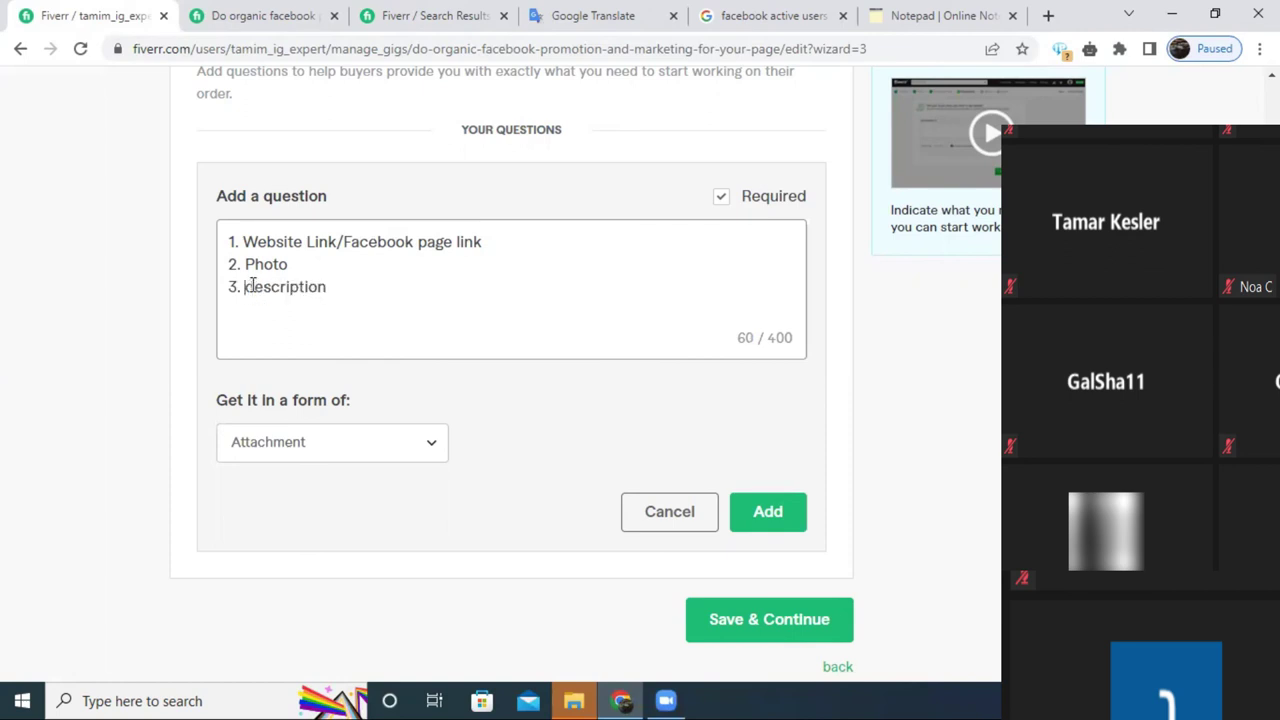
type("D")
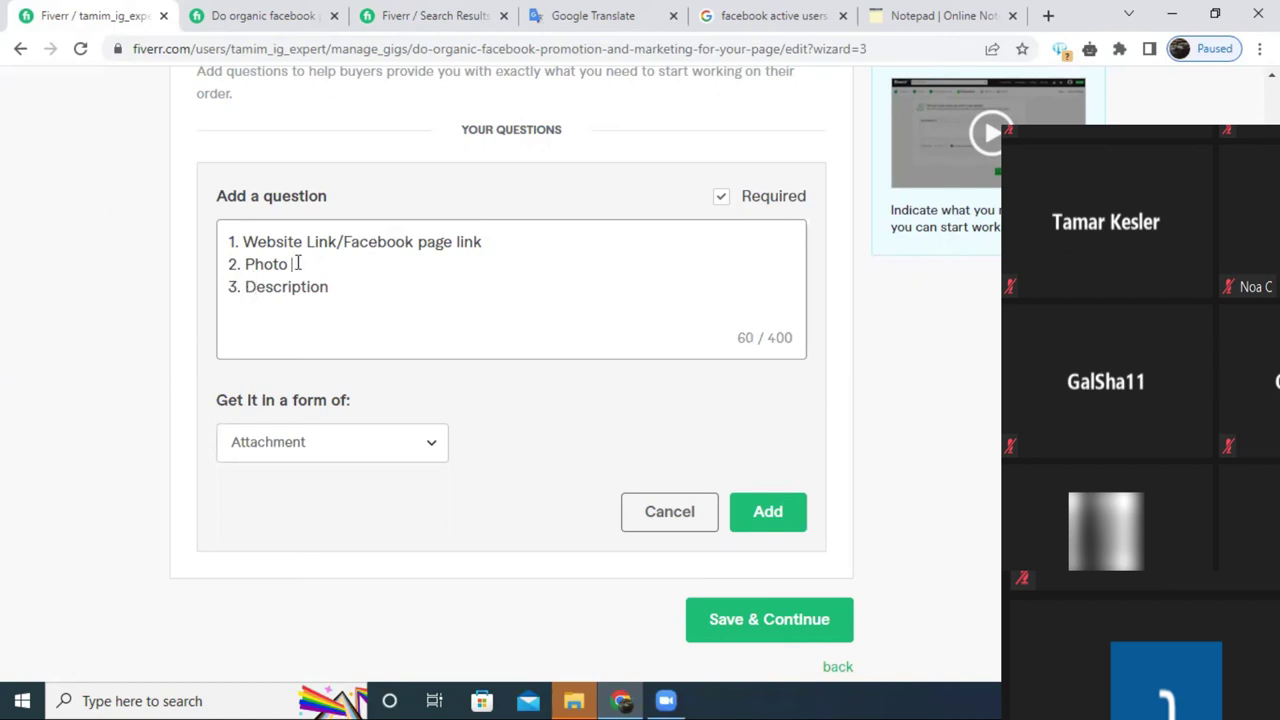
Extend the second line to "2. Photo /Product Link" and add the question to the gig's requirements.
type(" Product Link")
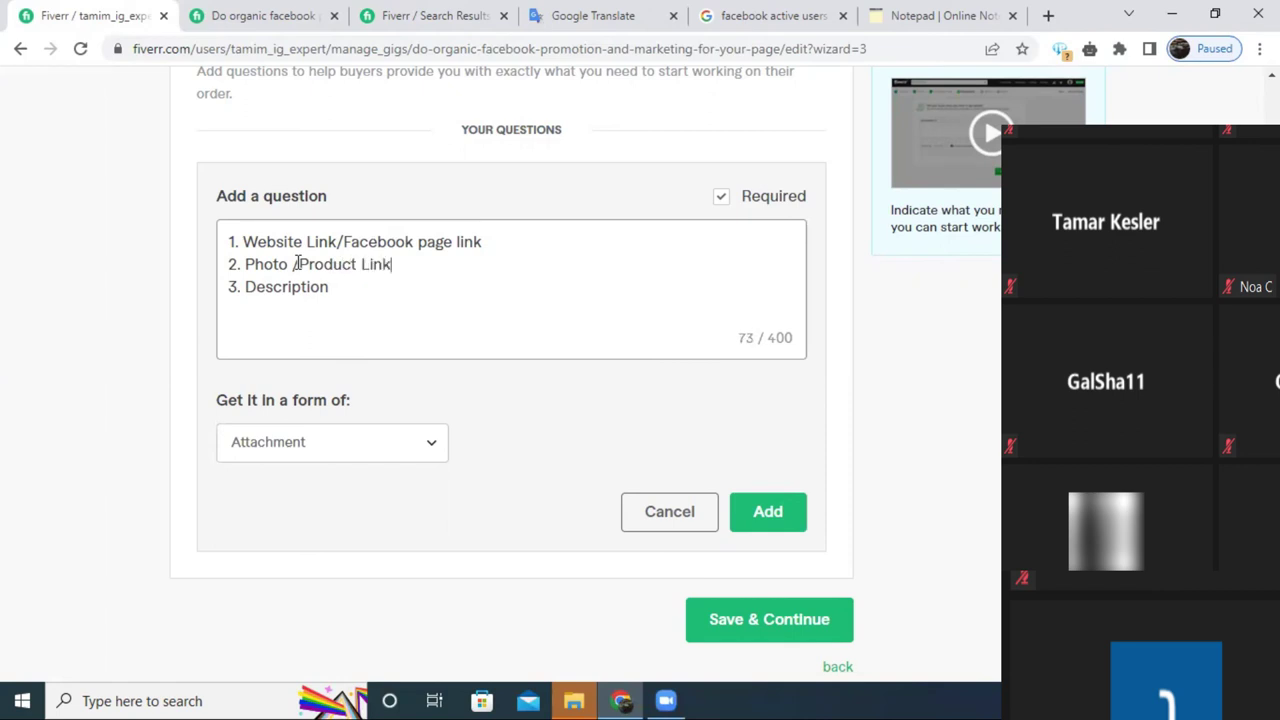
left_click(318, 288)
left_click(775, 511)
scroll(443, 228, "up", 1)
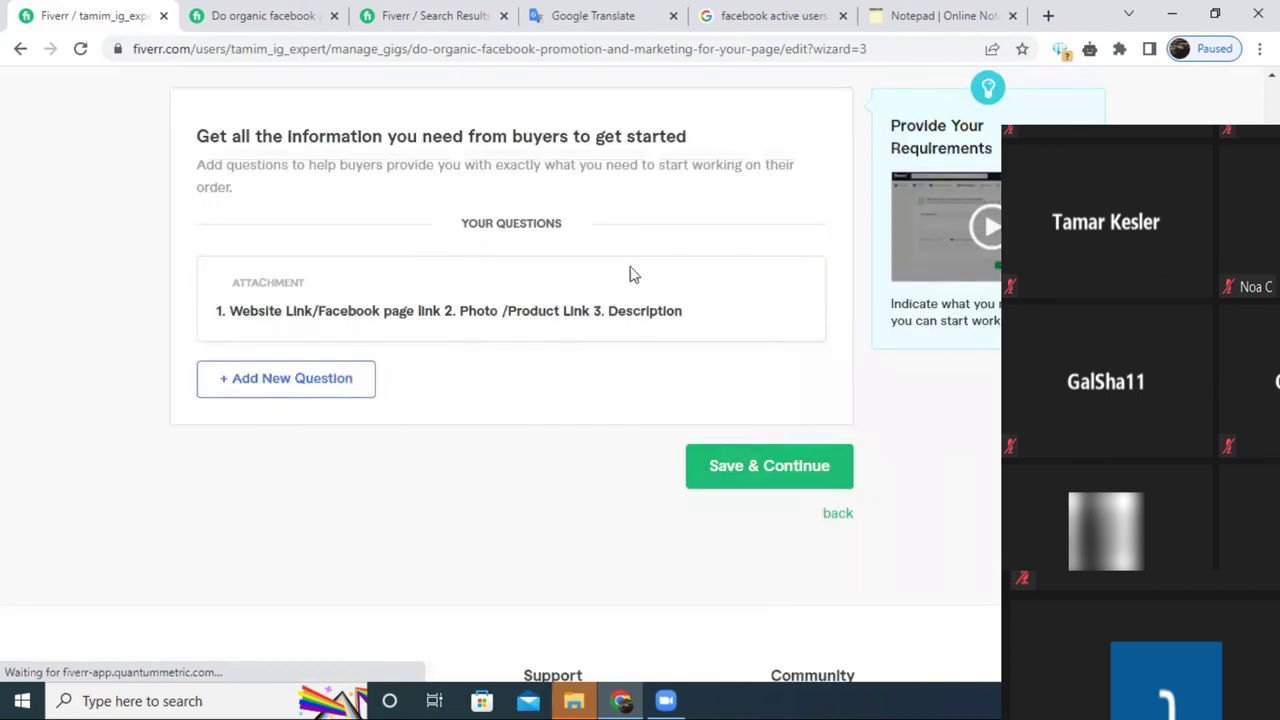
Reload the gig's public page and review the updated description and service list.
left_click(260, 15)
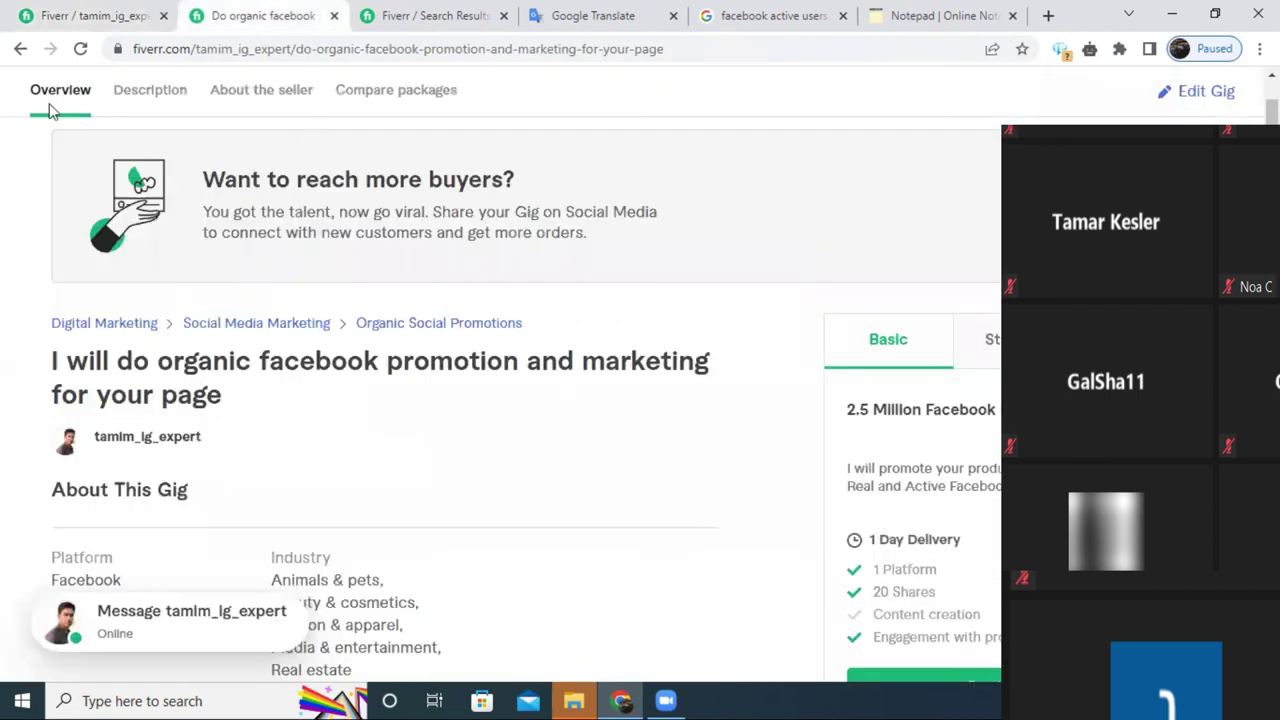
left_click(80, 48)
scroll(491, 370, "down", 7)
scroll(491, 377, "up", 7)
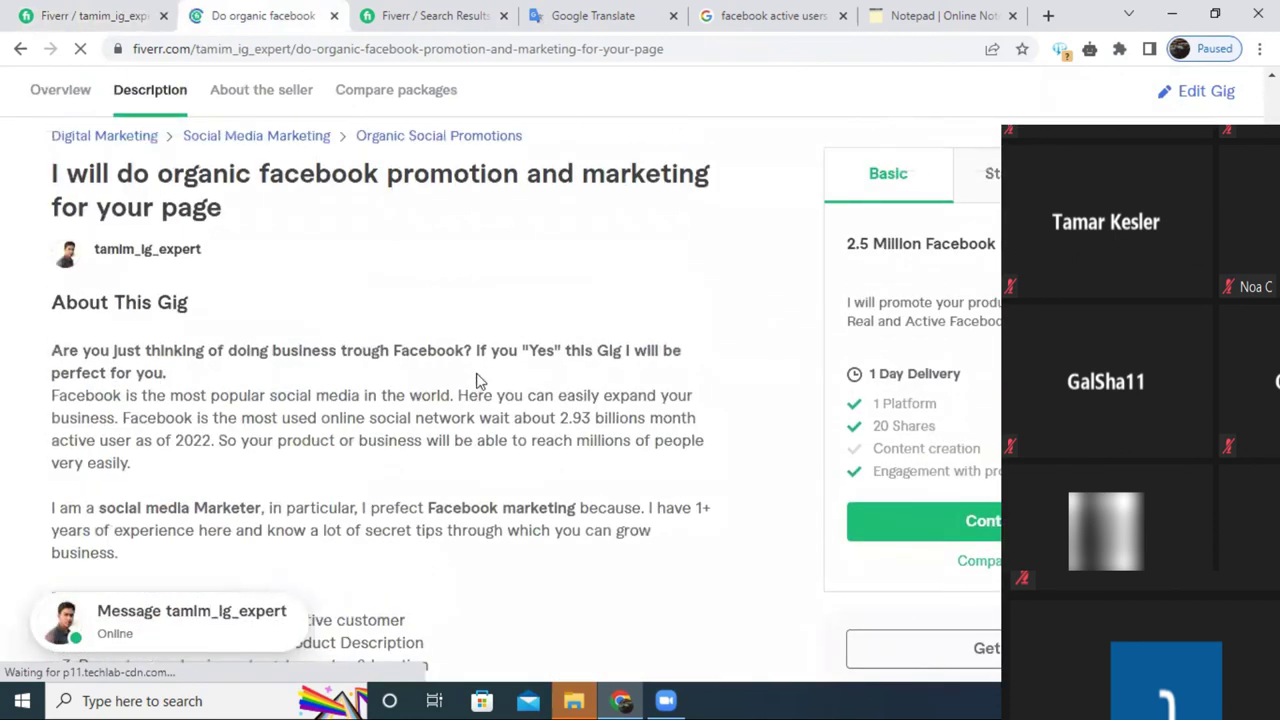
scroll(355, 365, "down", 2)
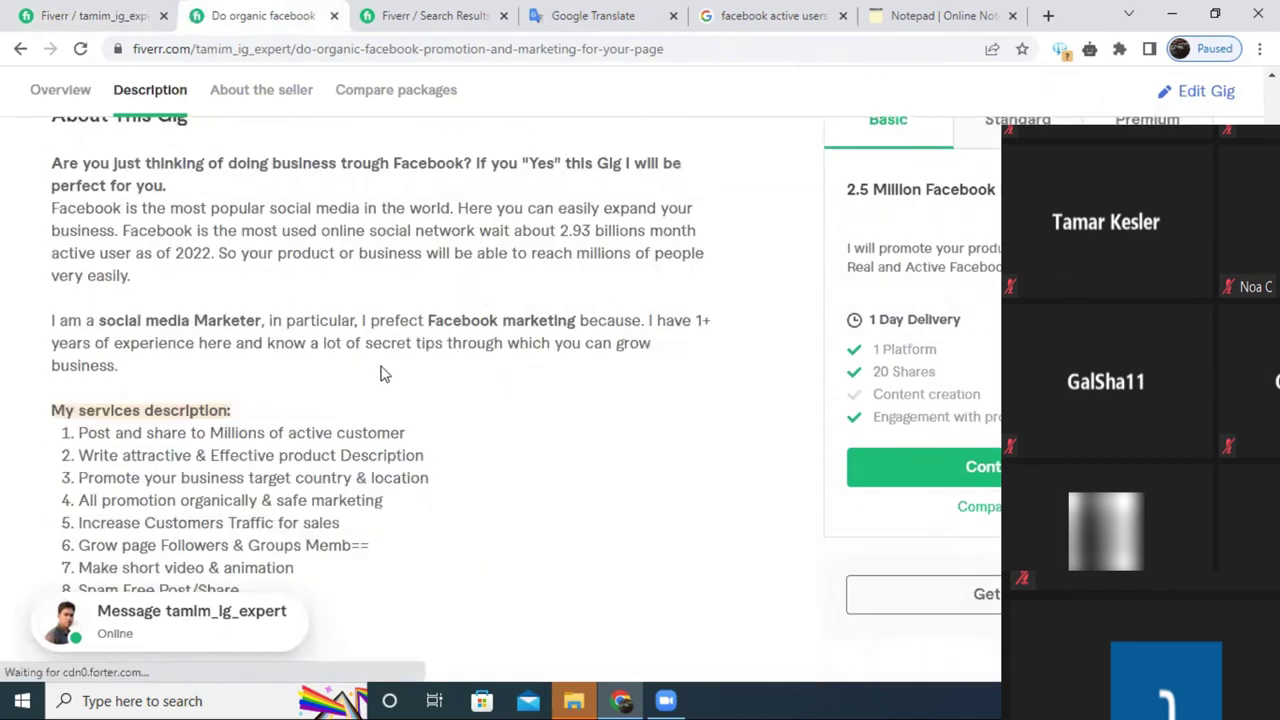
scroll(376, 375, "down", 3)
scroll(388, 370, "up", 8)
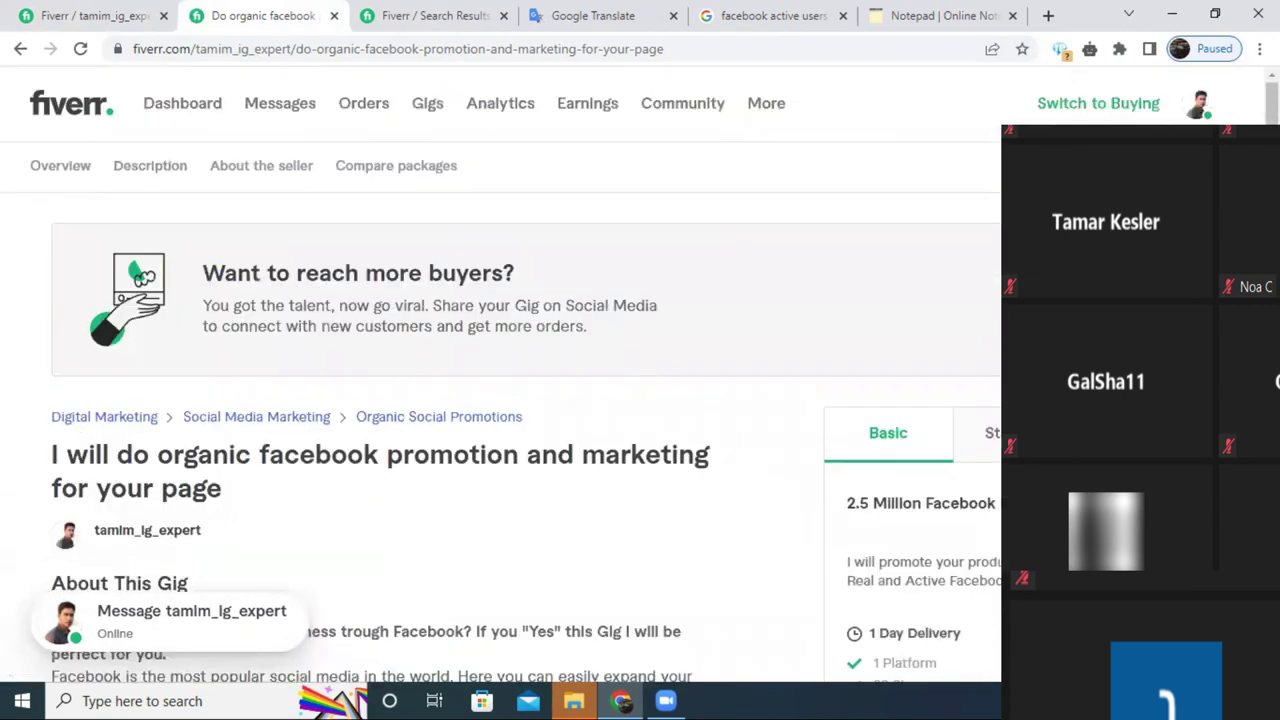
Save the buyer requirements in the gig editor and continue to the Gallery stage.
left_click(55, 10)
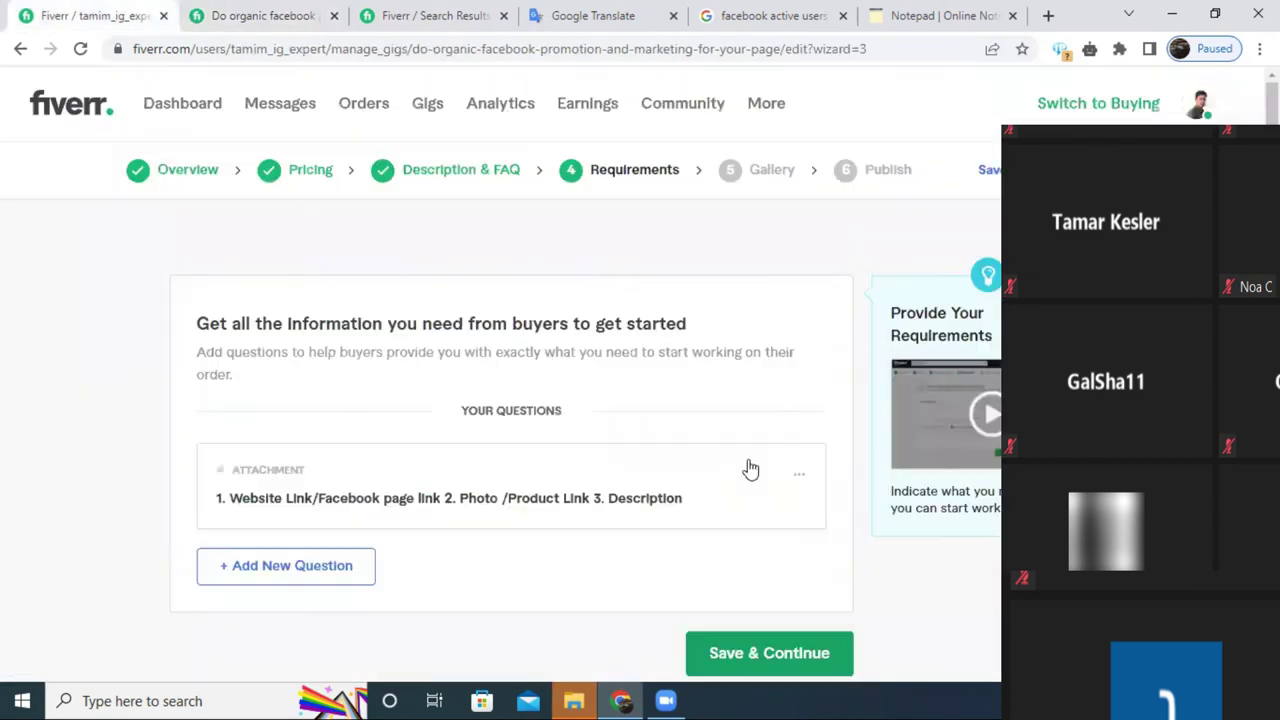
left_click(770, 652)
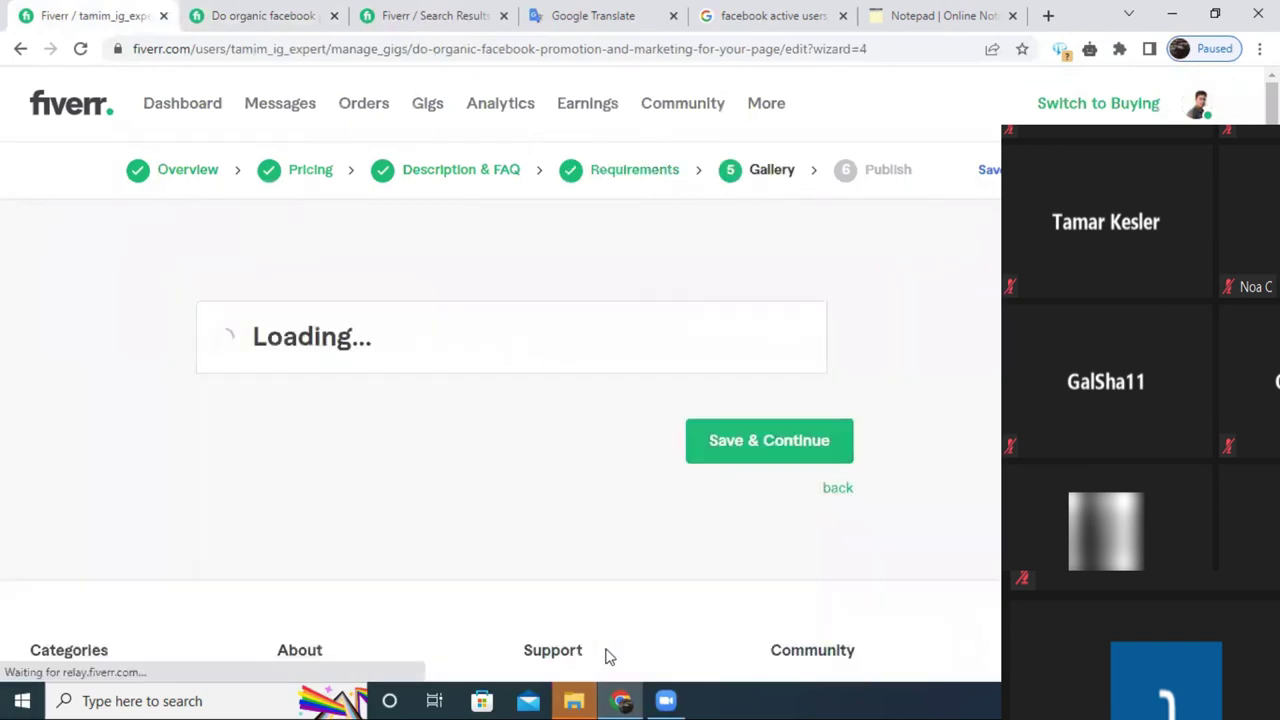
key("alt+Tab")
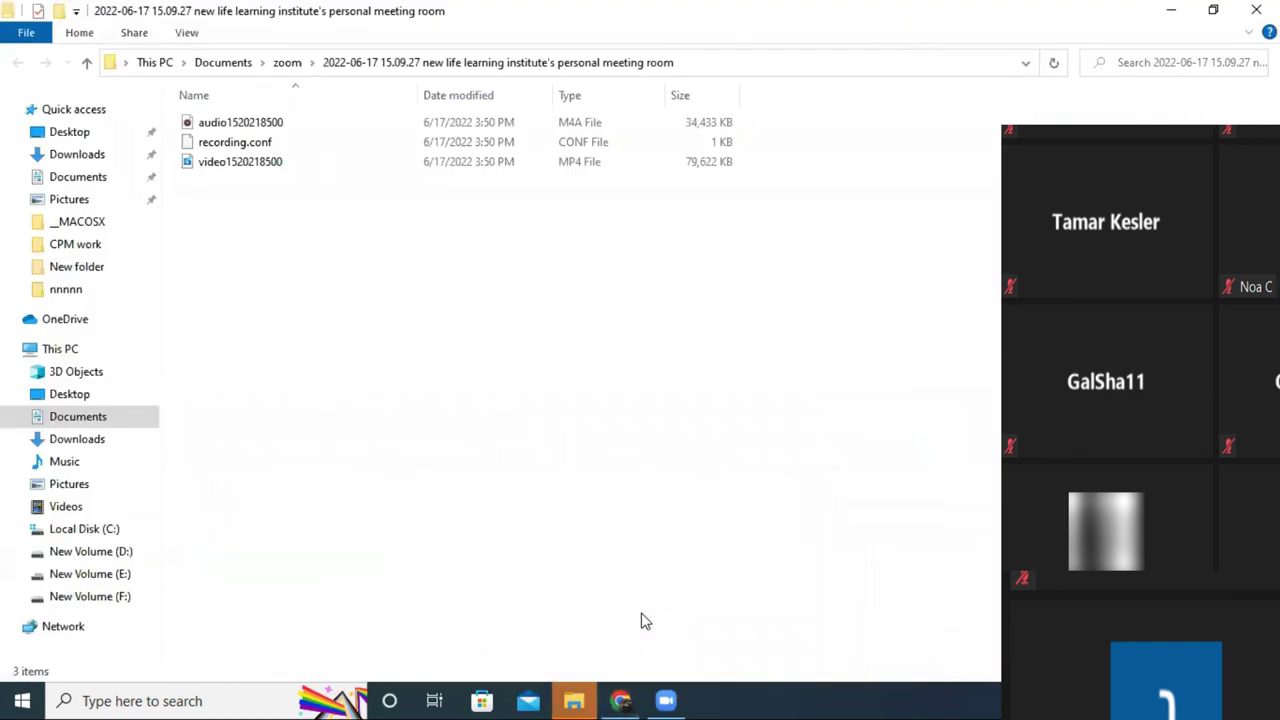
key("alt+Tab")
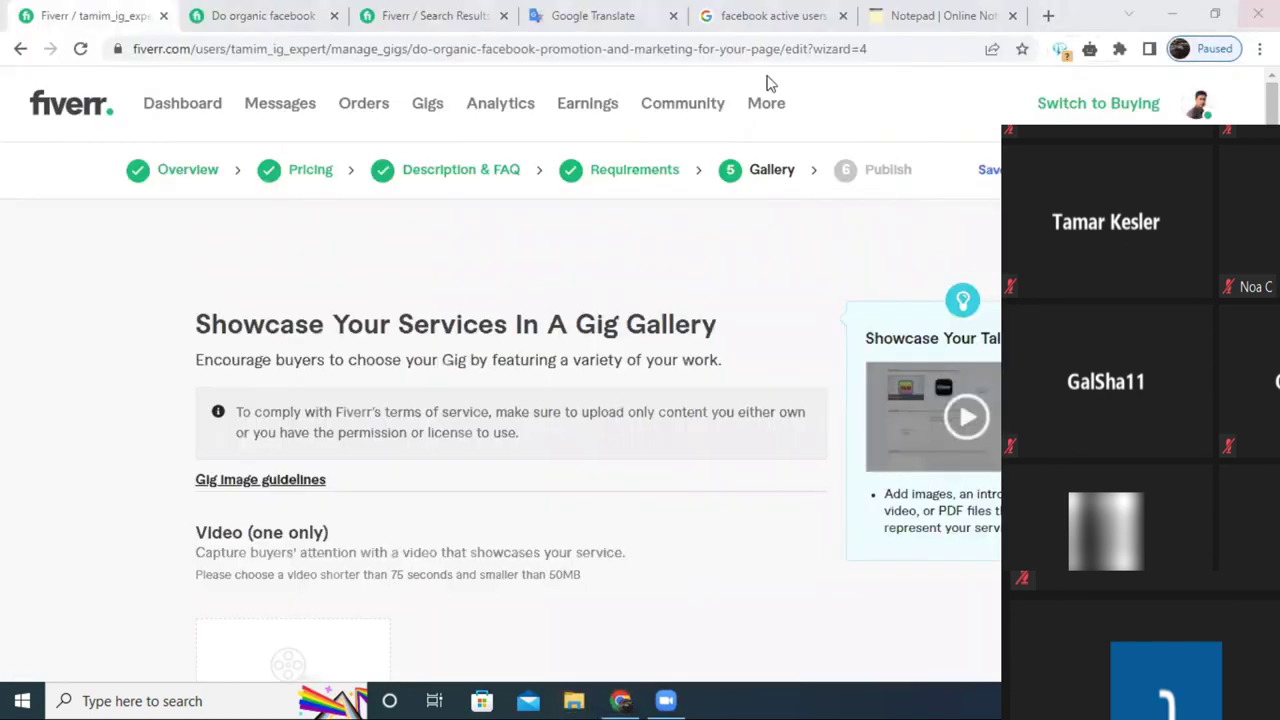
Examine the gallery's video and image upload sections and the thumbnails of competing gigs in the "facebook promotion" search results.
scroll(338, 418, "down", 3)
scroll(338, 418, "down", 2)
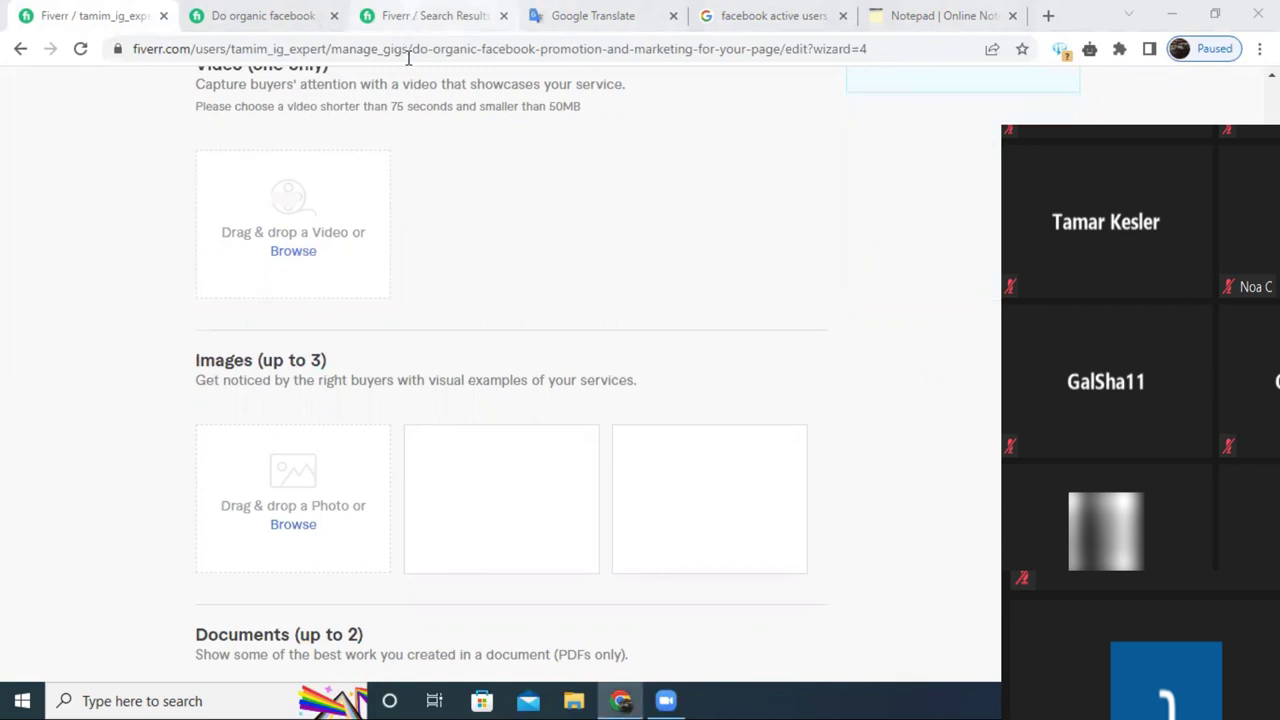
left_click(430, 15)
scroll(778, 314, "down", 7)
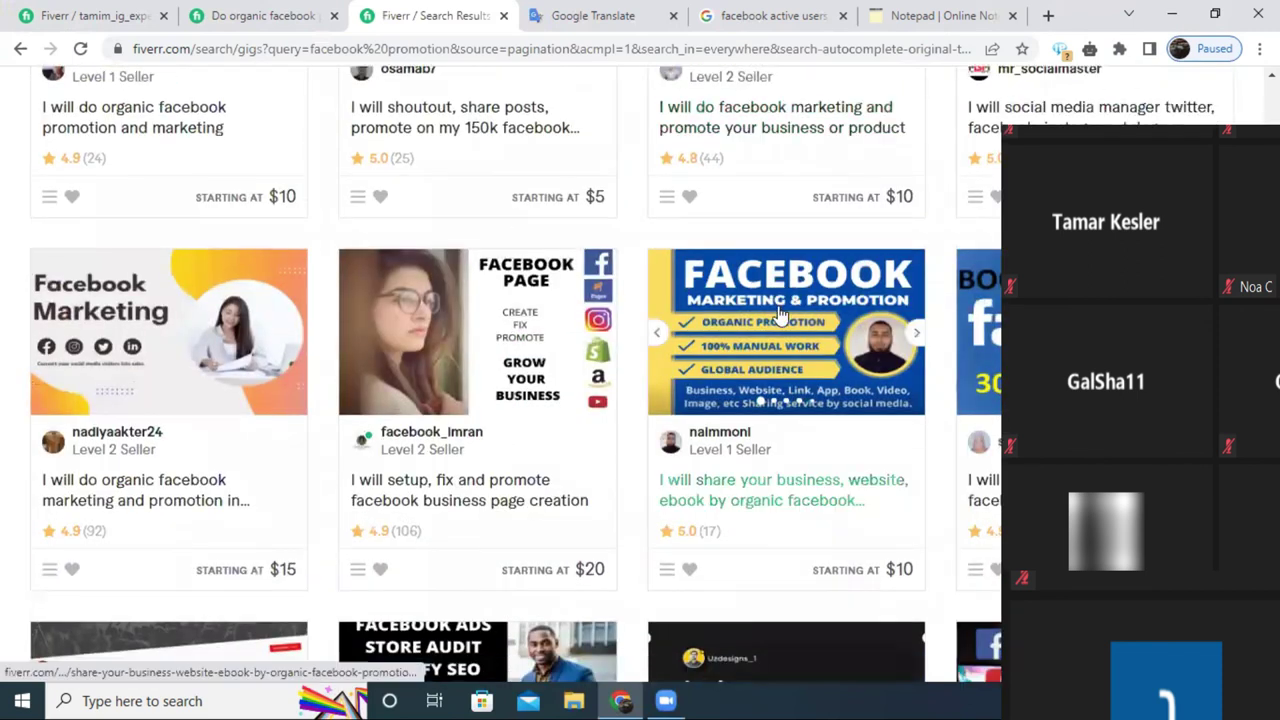
scroll(778, 314, "down", 9)
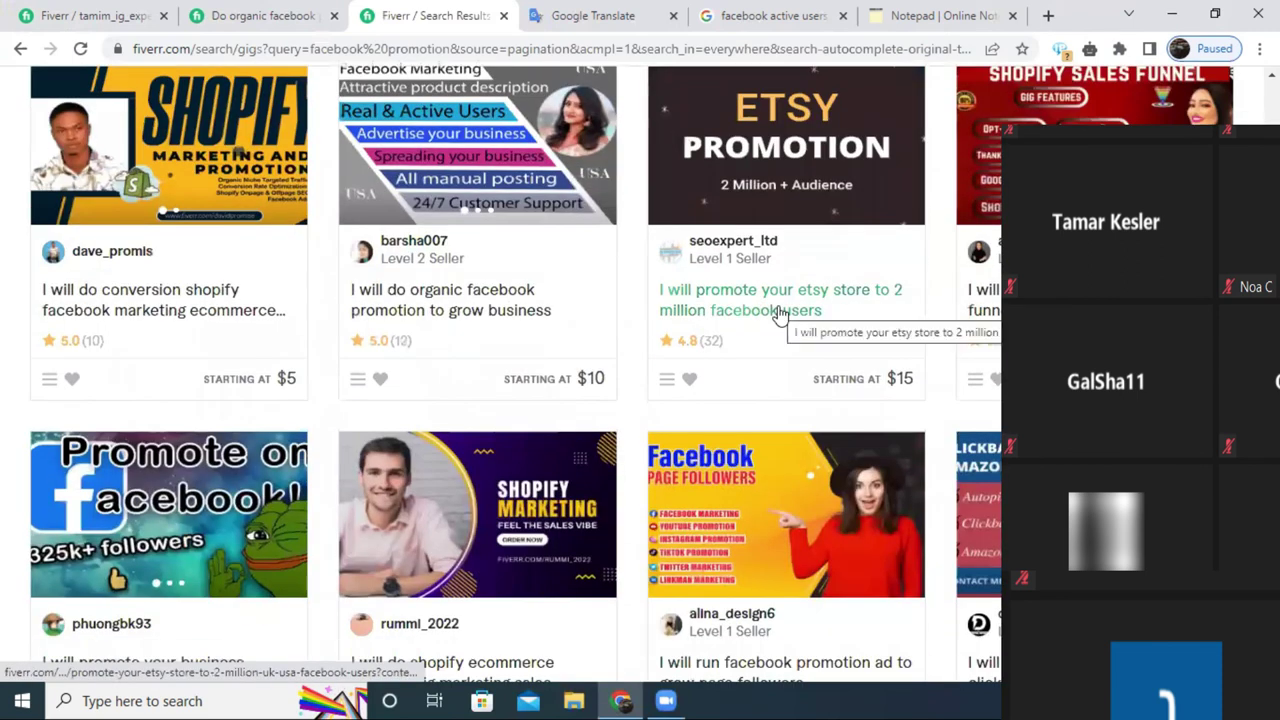
scroll(836, 294, "down", 2)
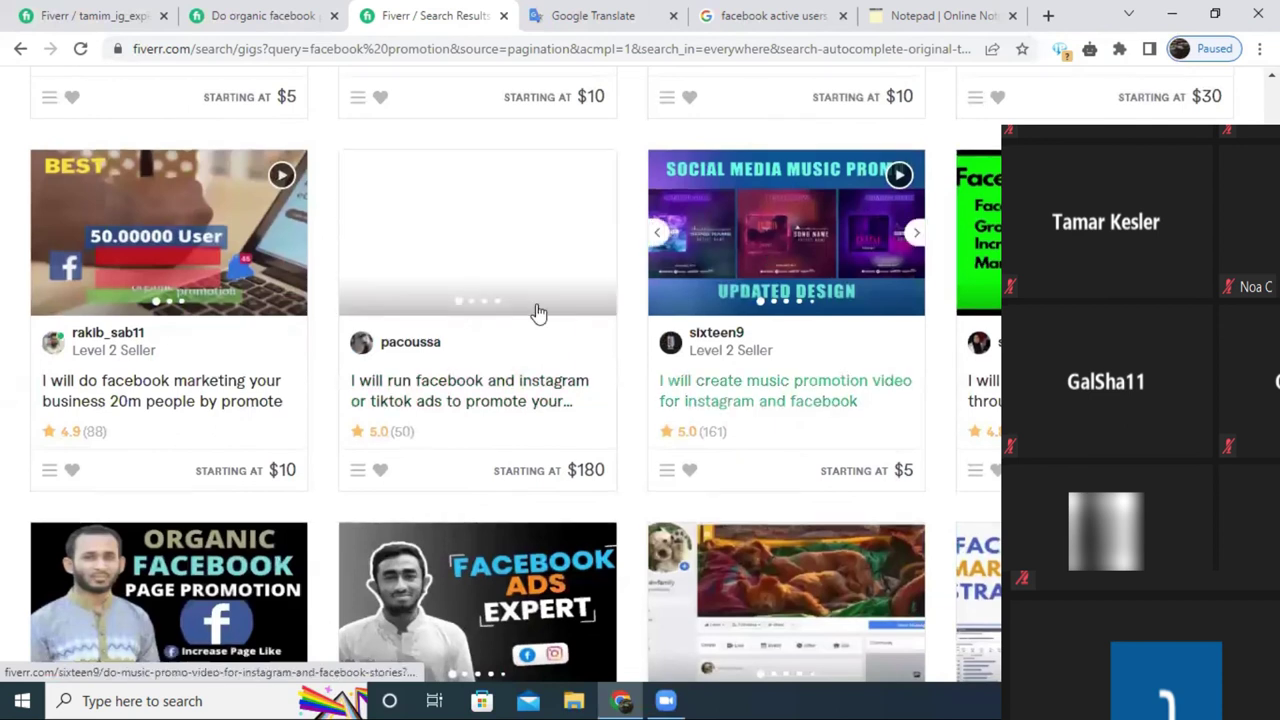
scroll(640, 280, "up", 2)
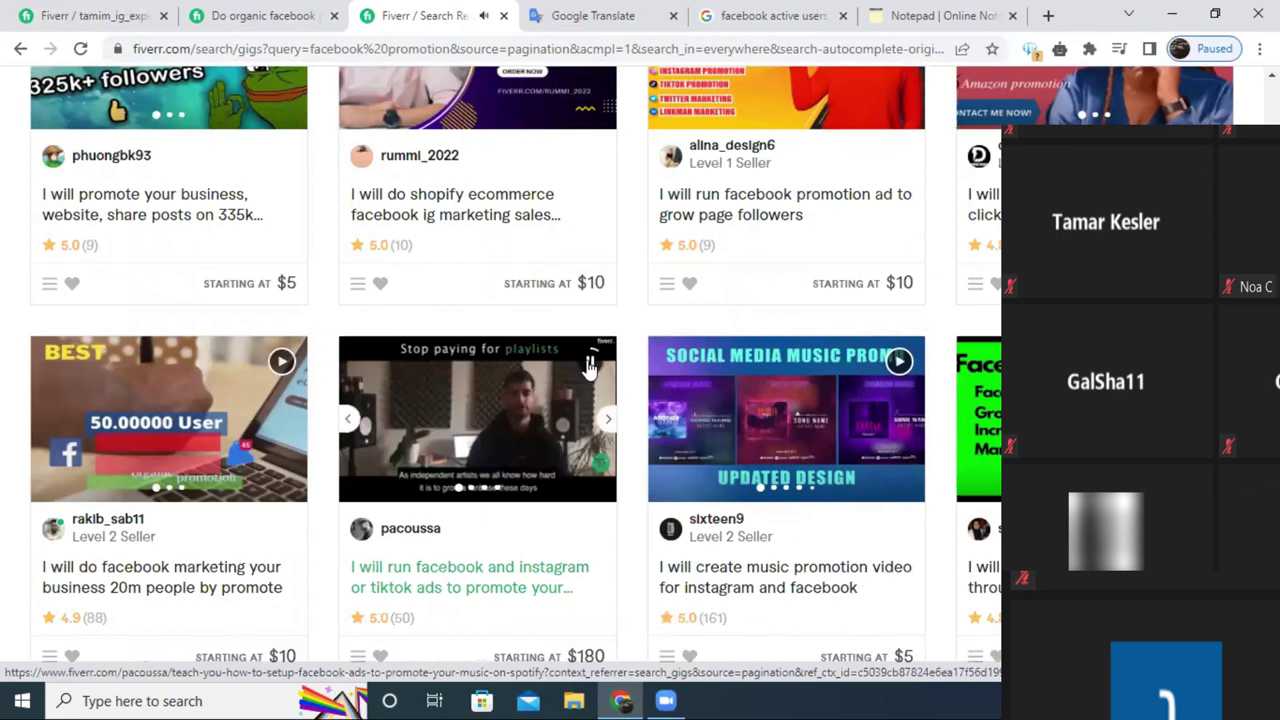
scroll(647, 357, "up", 10)
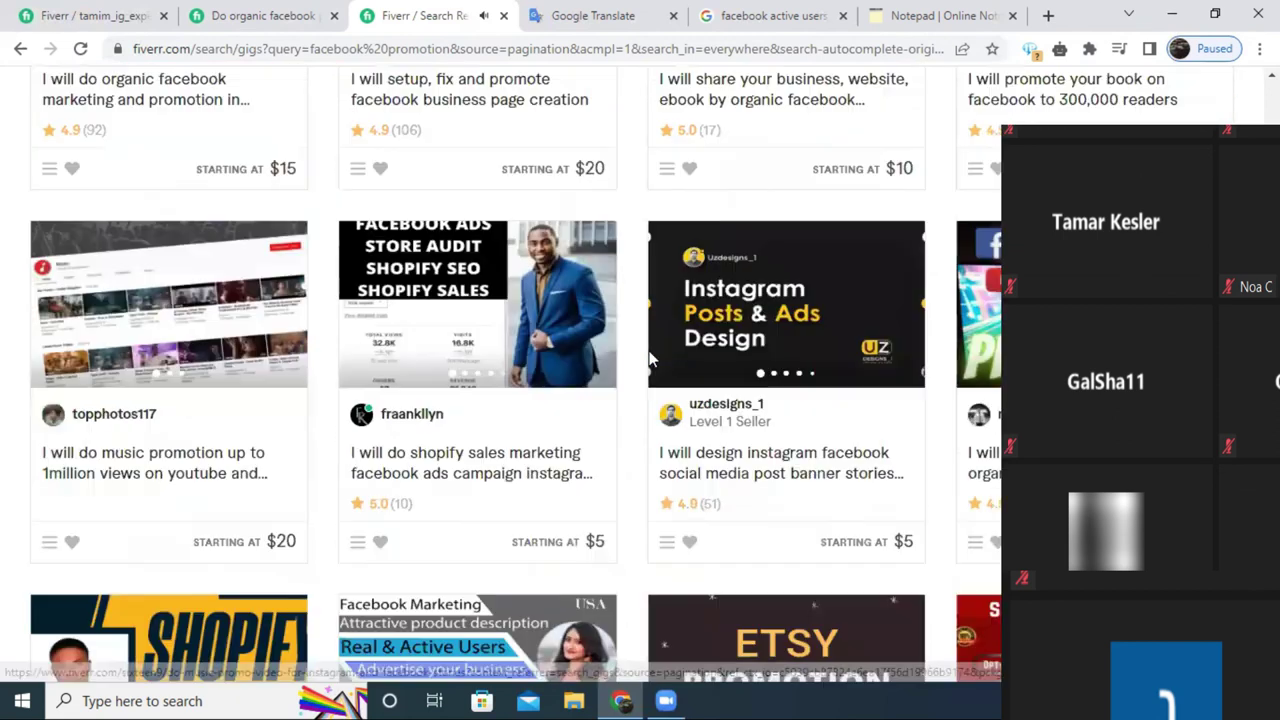
scroll(647, 357, "up", 5)
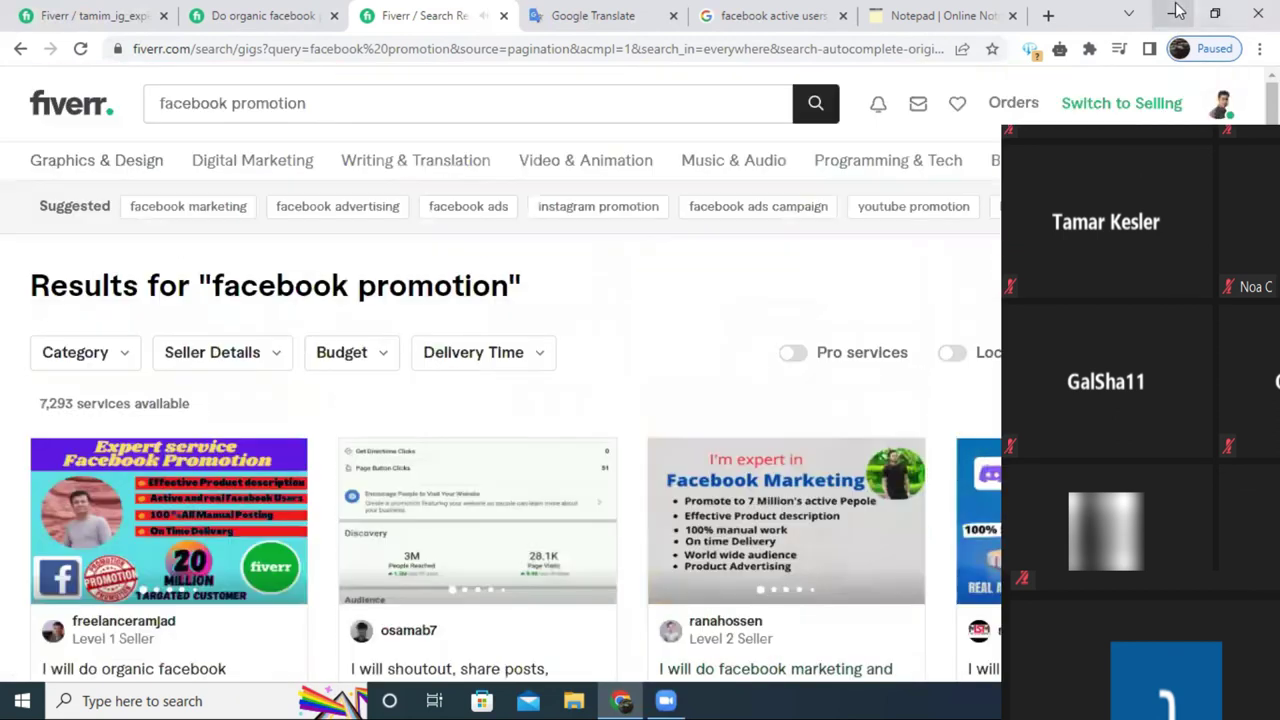
left_click(1177, 10)
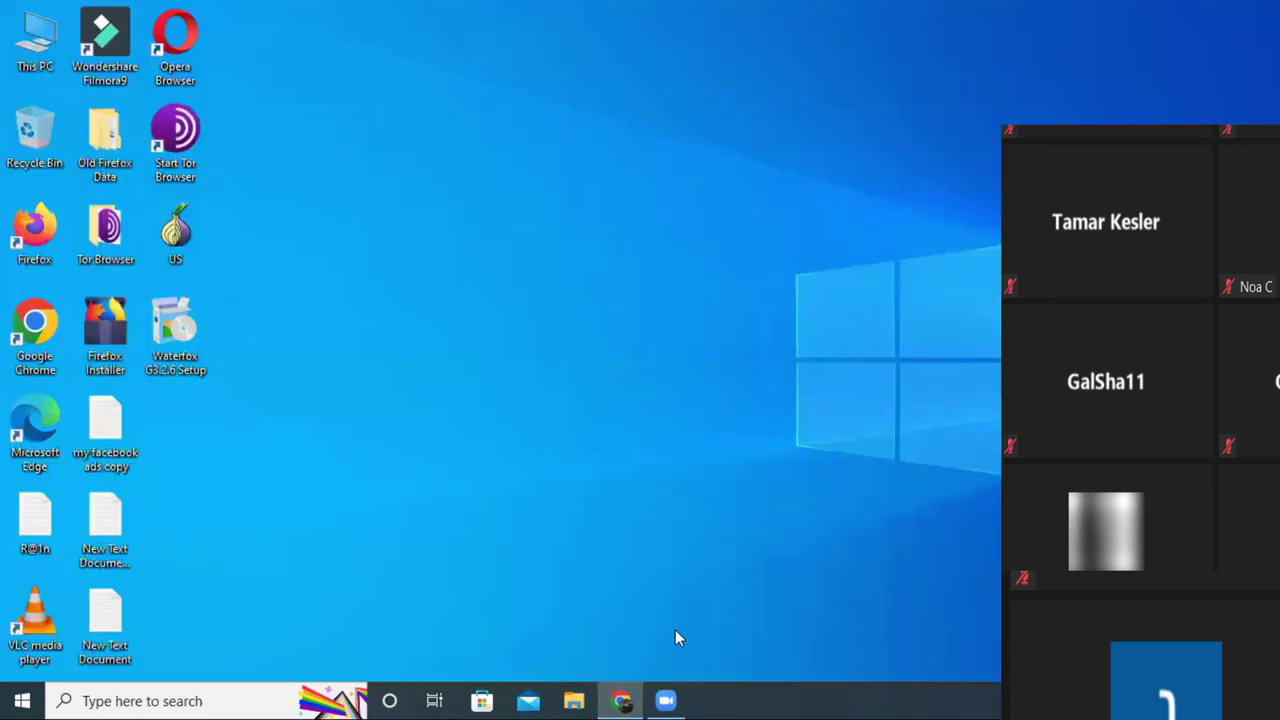
left_click(628, 700)
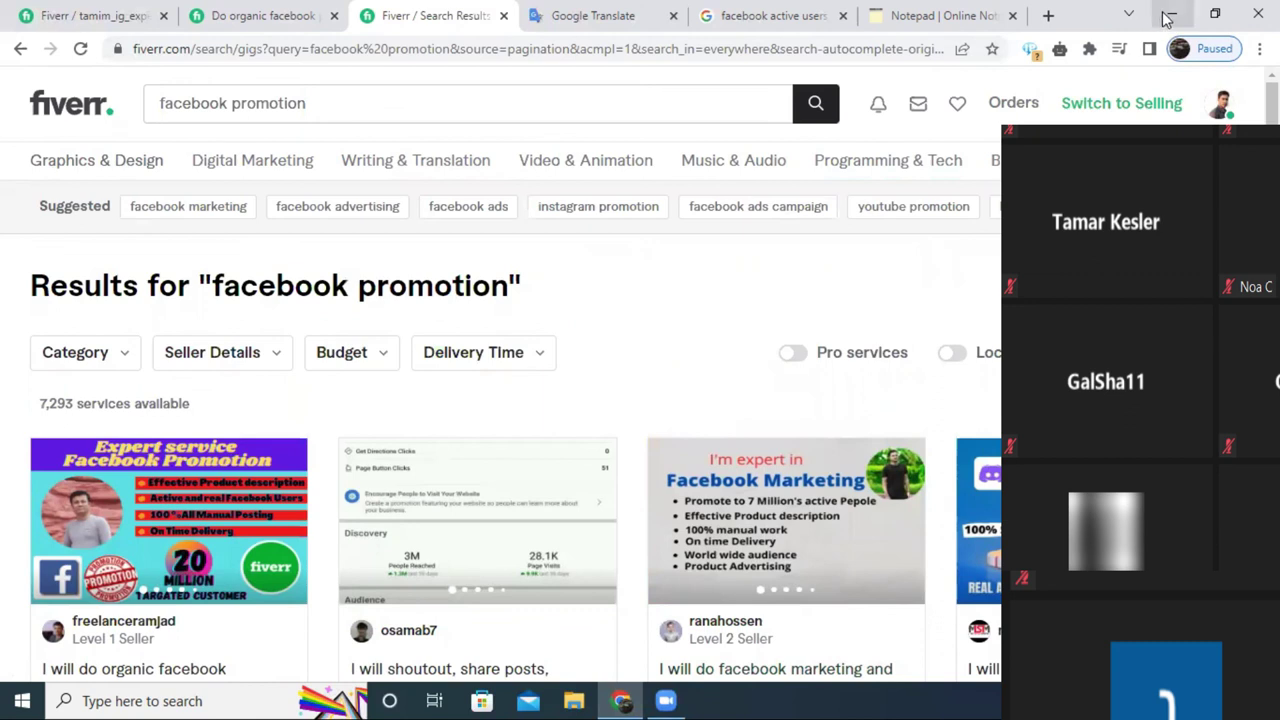
left_click(262, 15)
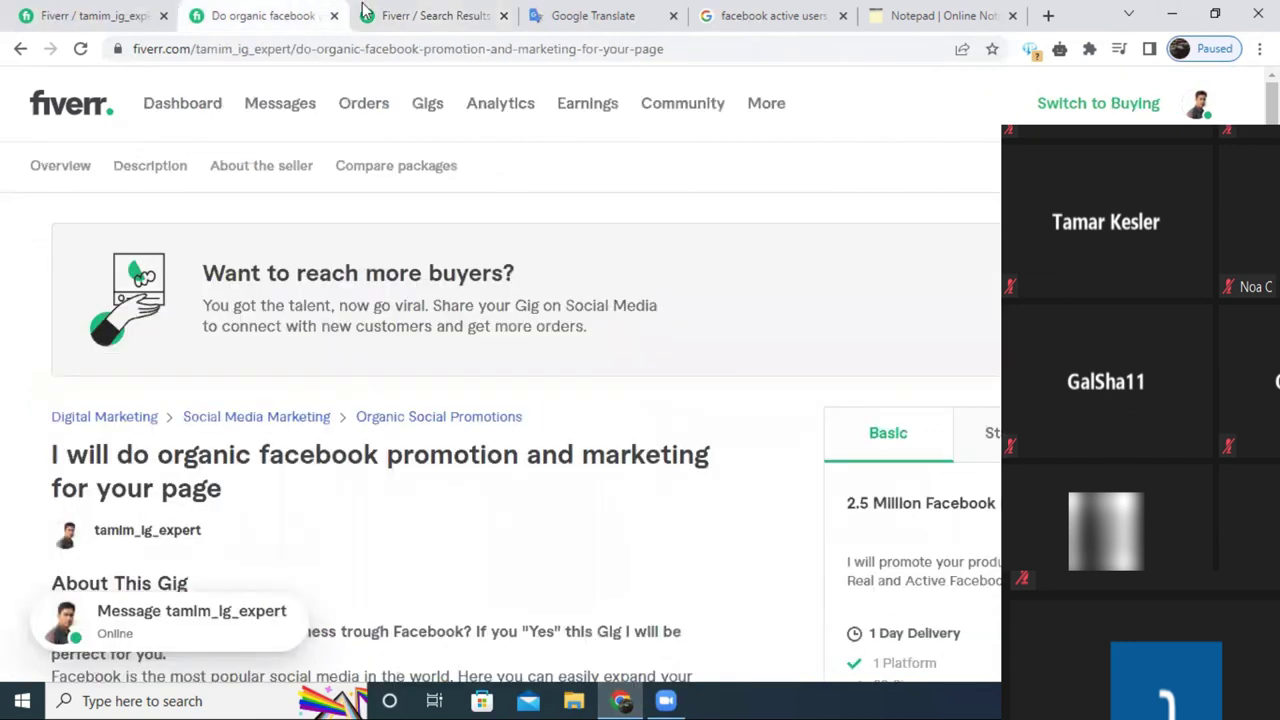
left_click(449, 18)
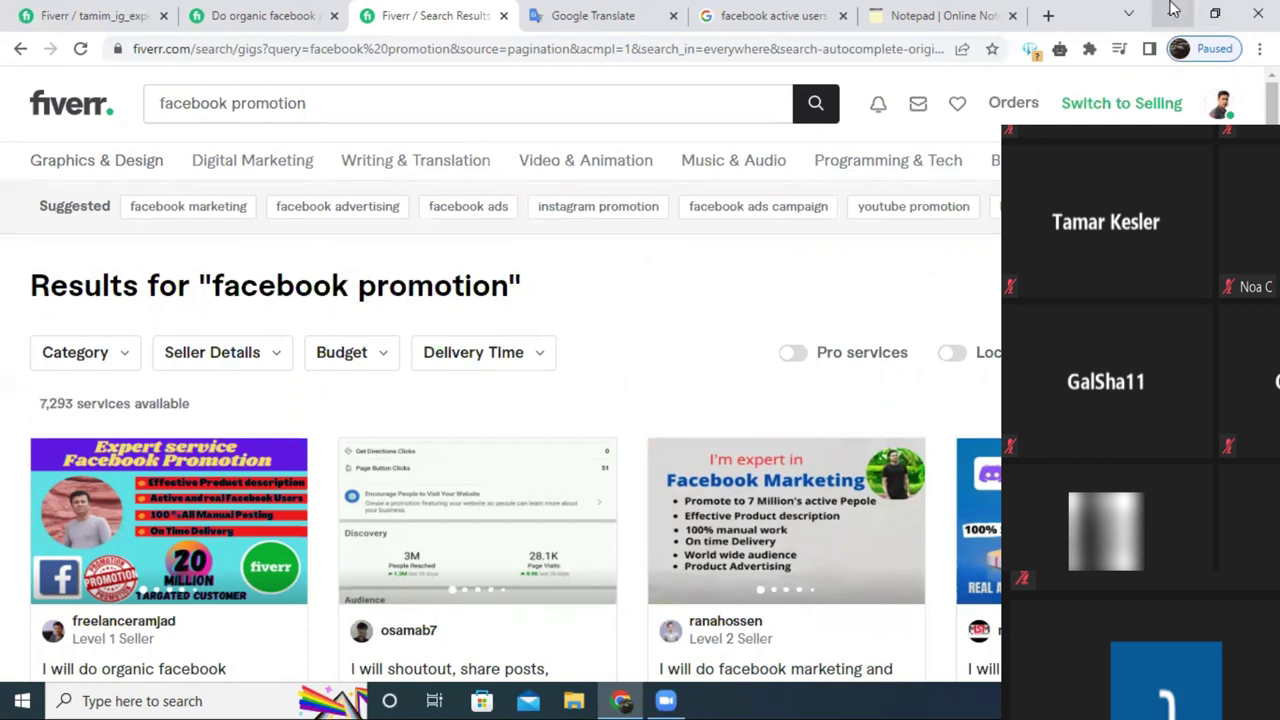
Browse the "facebook promotion" results, then open the manual Facebook promotion gig from the browsing history and examine its main gallery image.
scroll(629, 382, "down", 7)
scroll(630, 382, "down", 10)
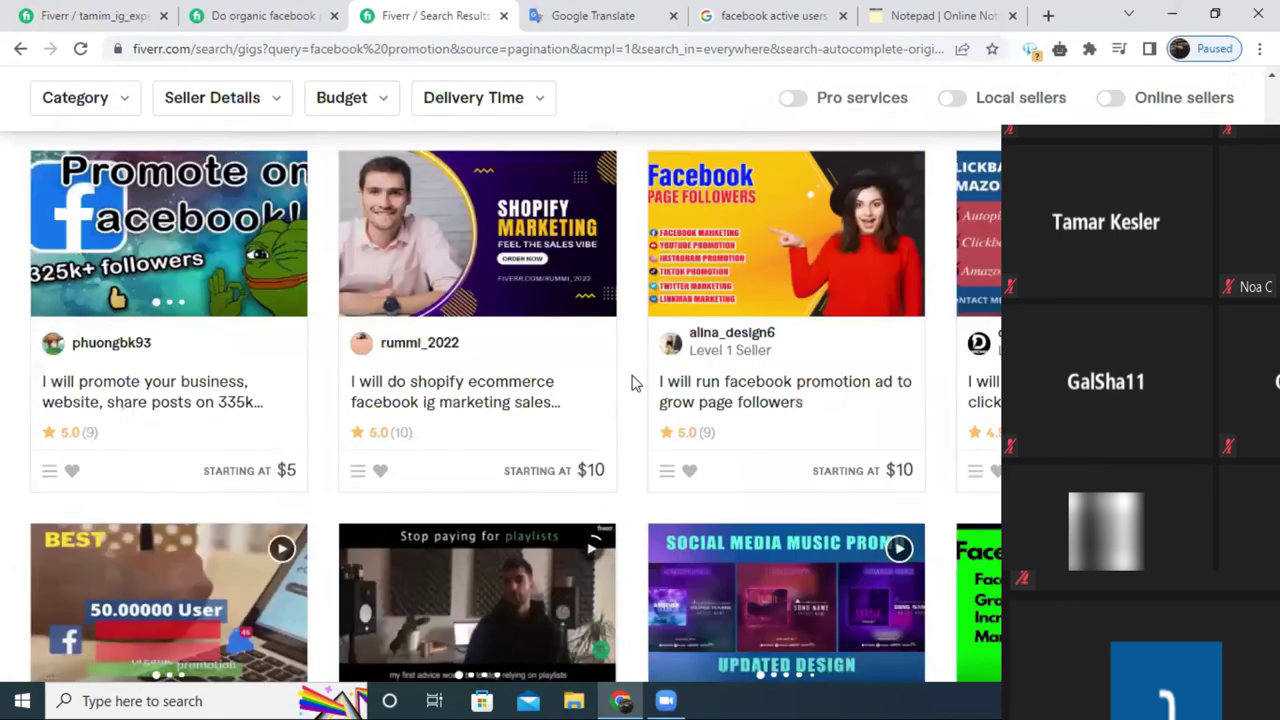
scroll(632, 382, "down", 11)
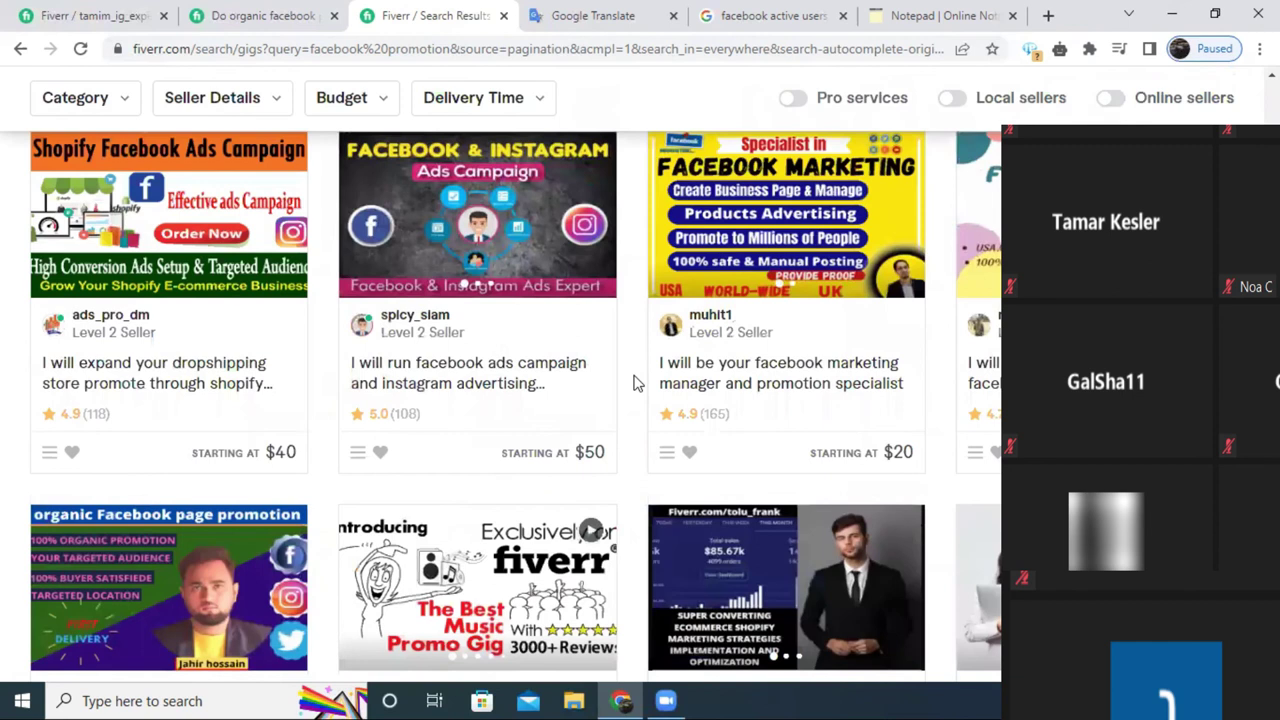
scroll(632, 382, "down", 5)
scroll(632, 382, "down", 1)
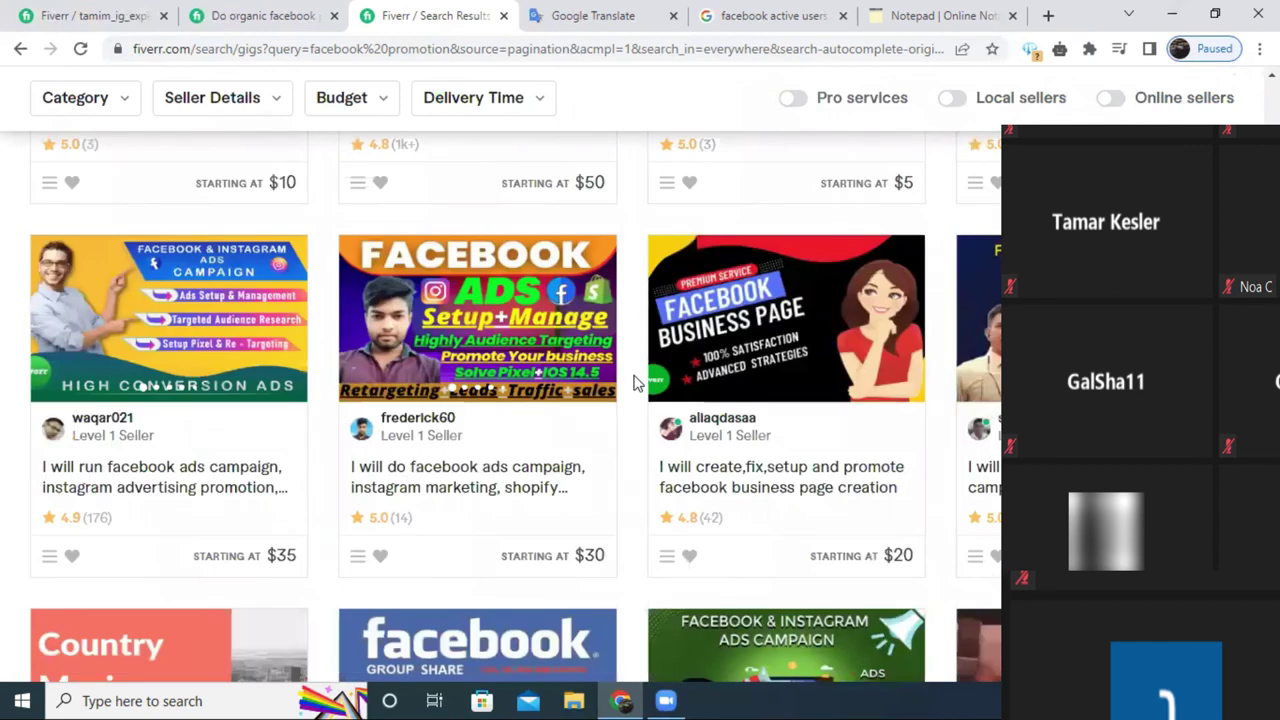
scroll(632, 382, "down", 10)
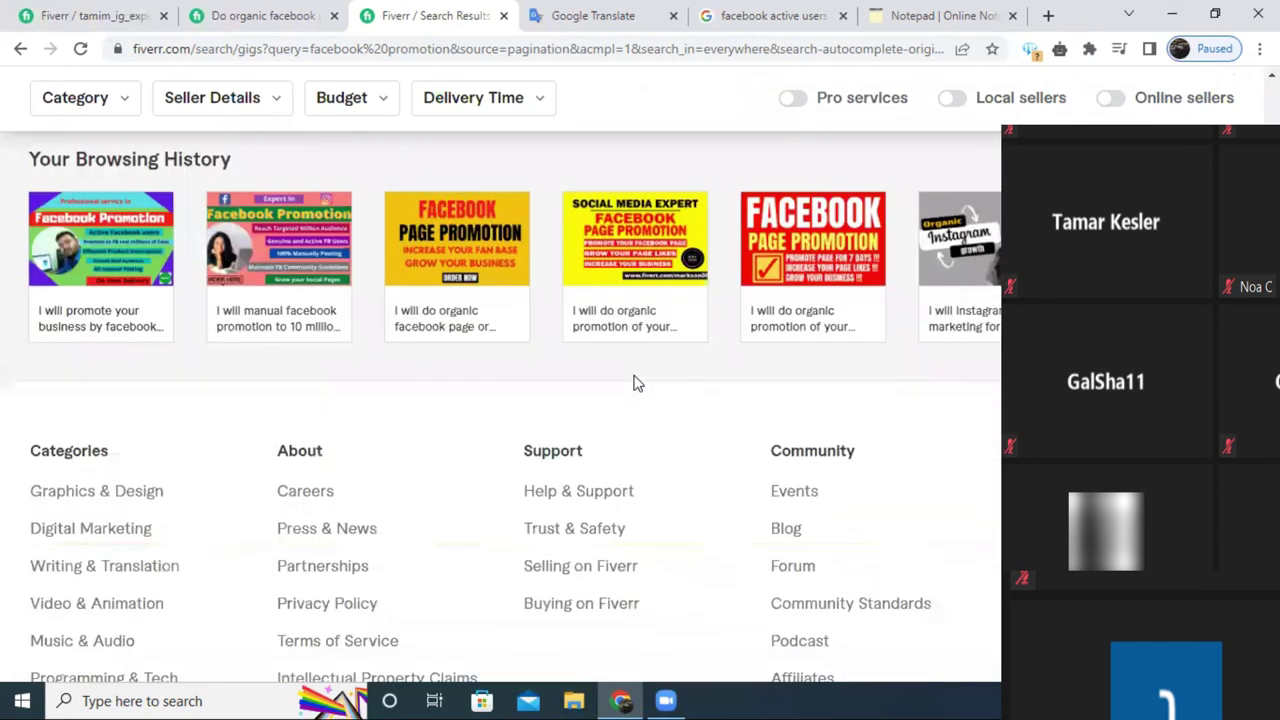
left_click(266, 247)
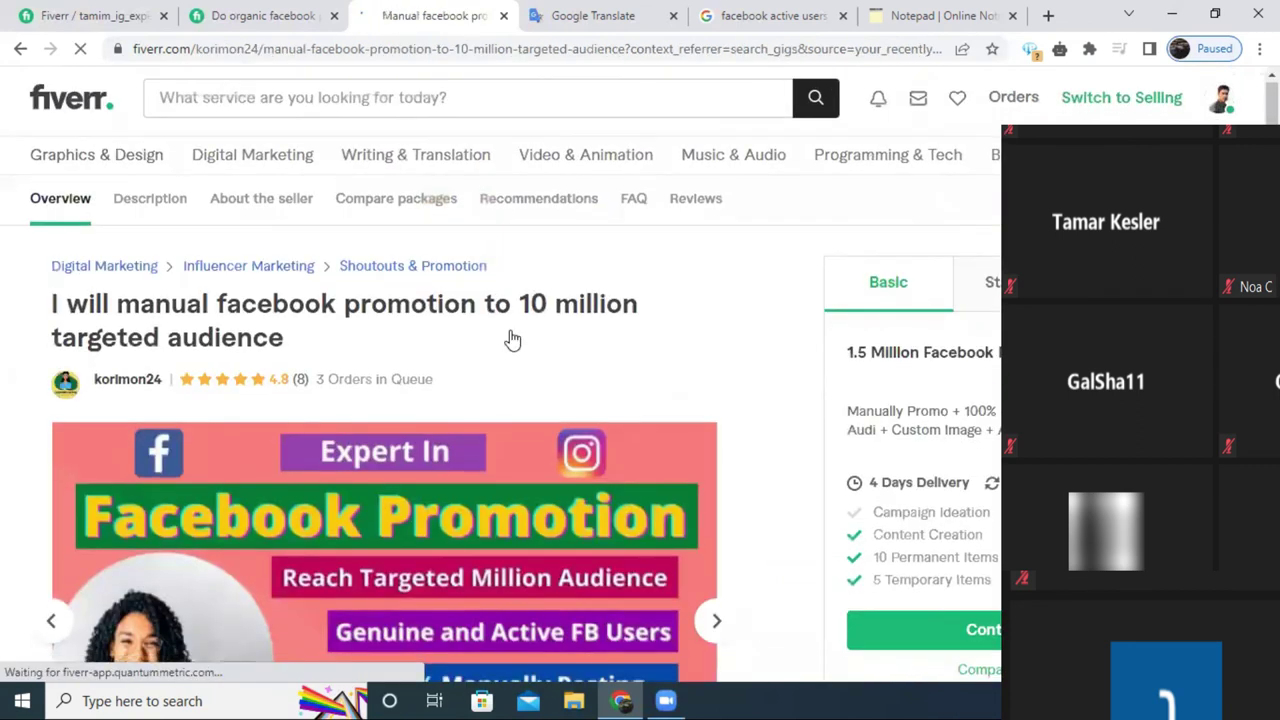
scroll(519, 348, "down", 4)
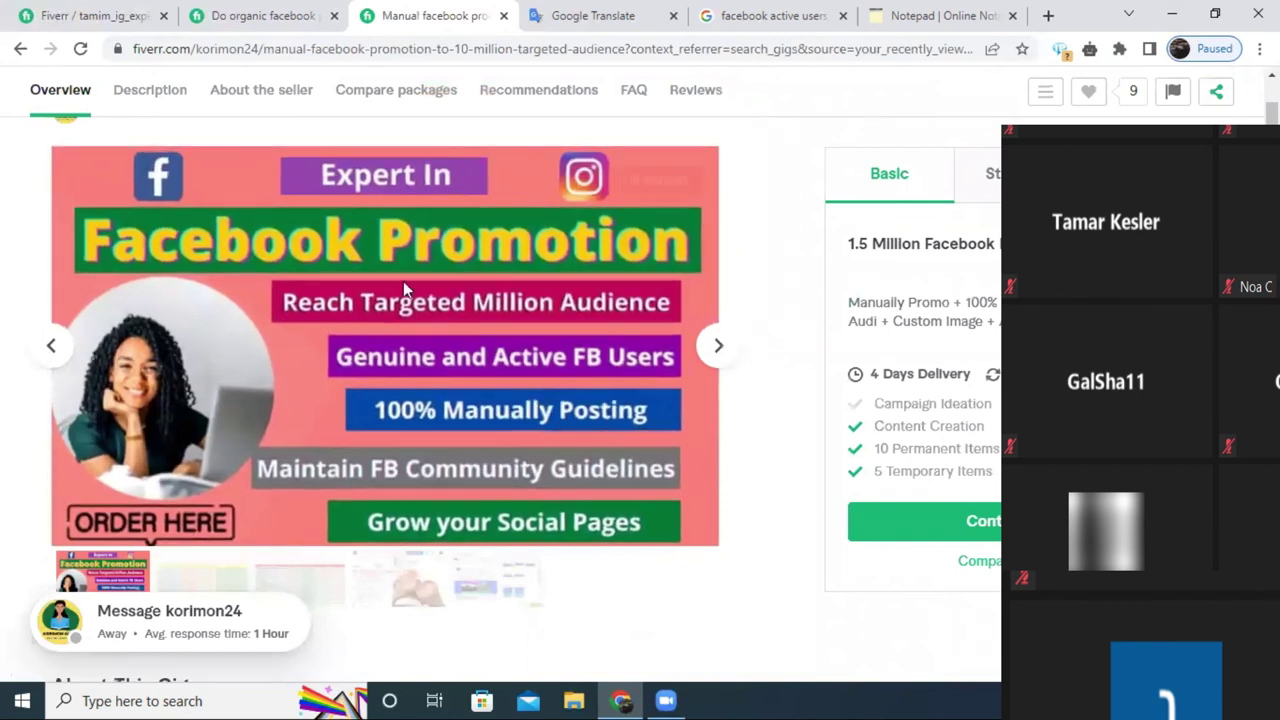
Return to the gig editor's Gallery stage and upload the "Yellow & Black Modern Digital M..." image from Downloads as the first gig image.
key("ctrl+1")
scroll(469, 317, "down", 3)
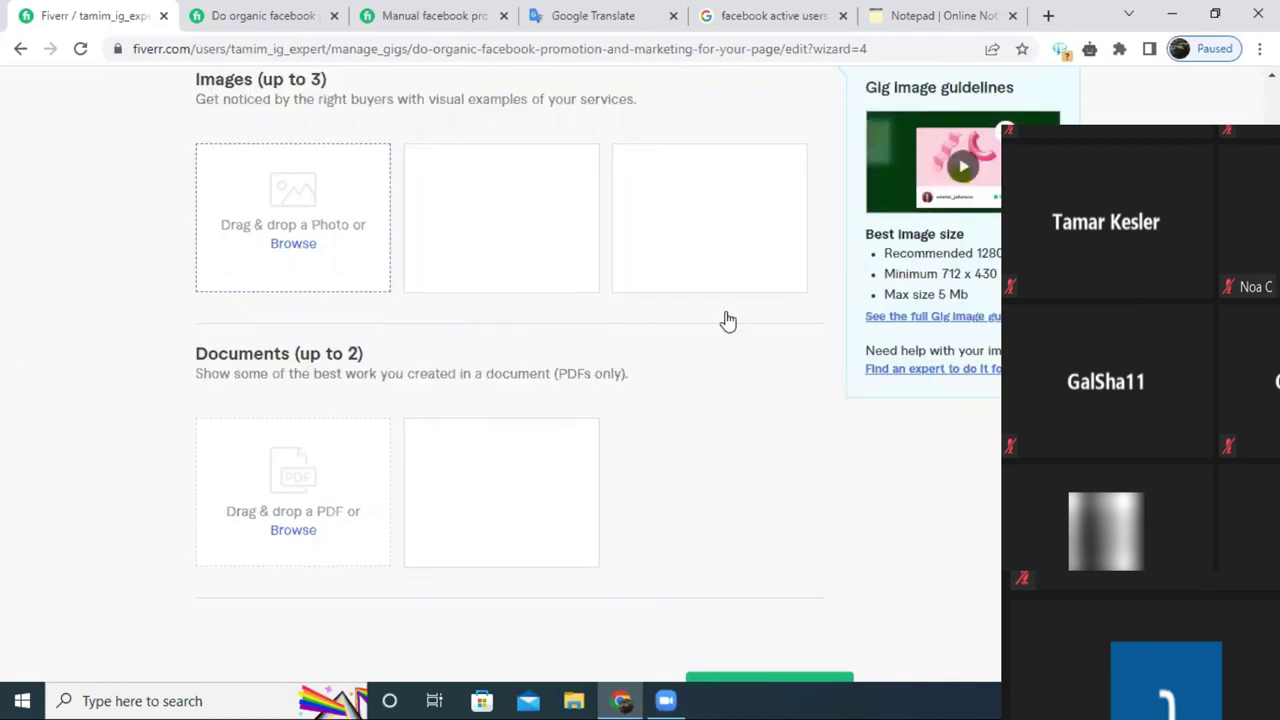
scroll(700, 338, "down", 3)
scroll(447, 346, "up", 3)
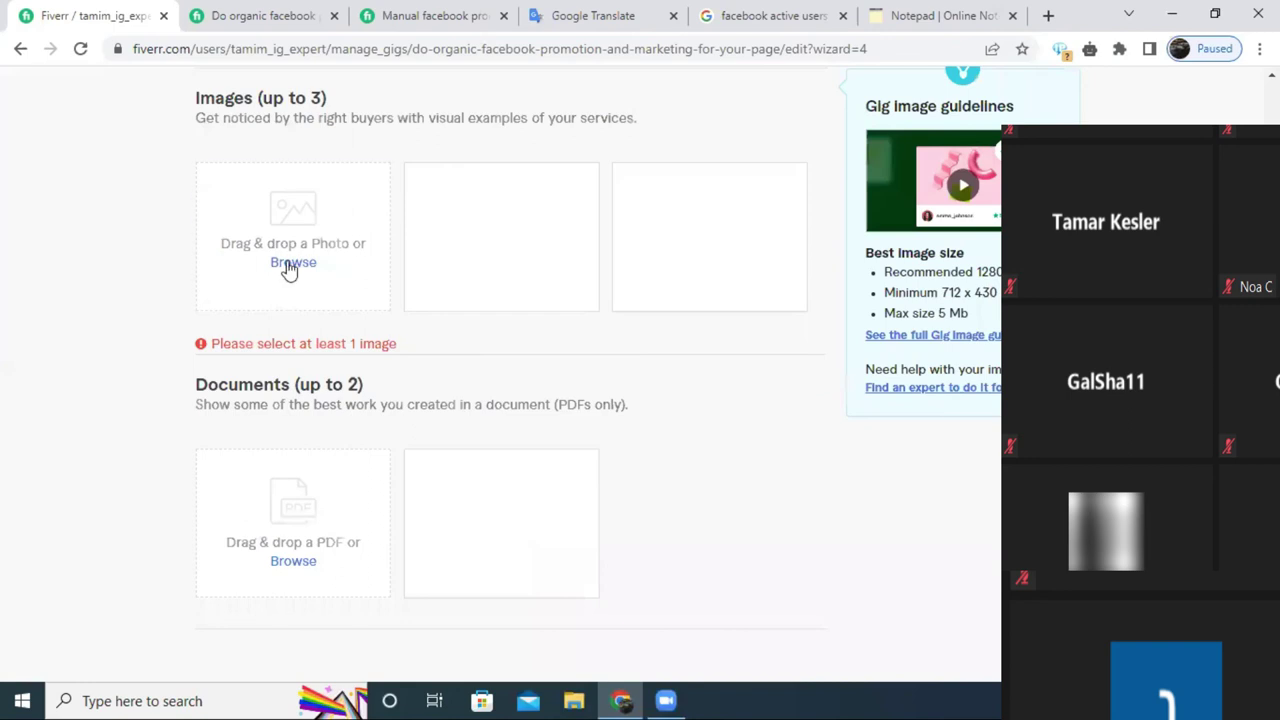
left_click(289, 262)
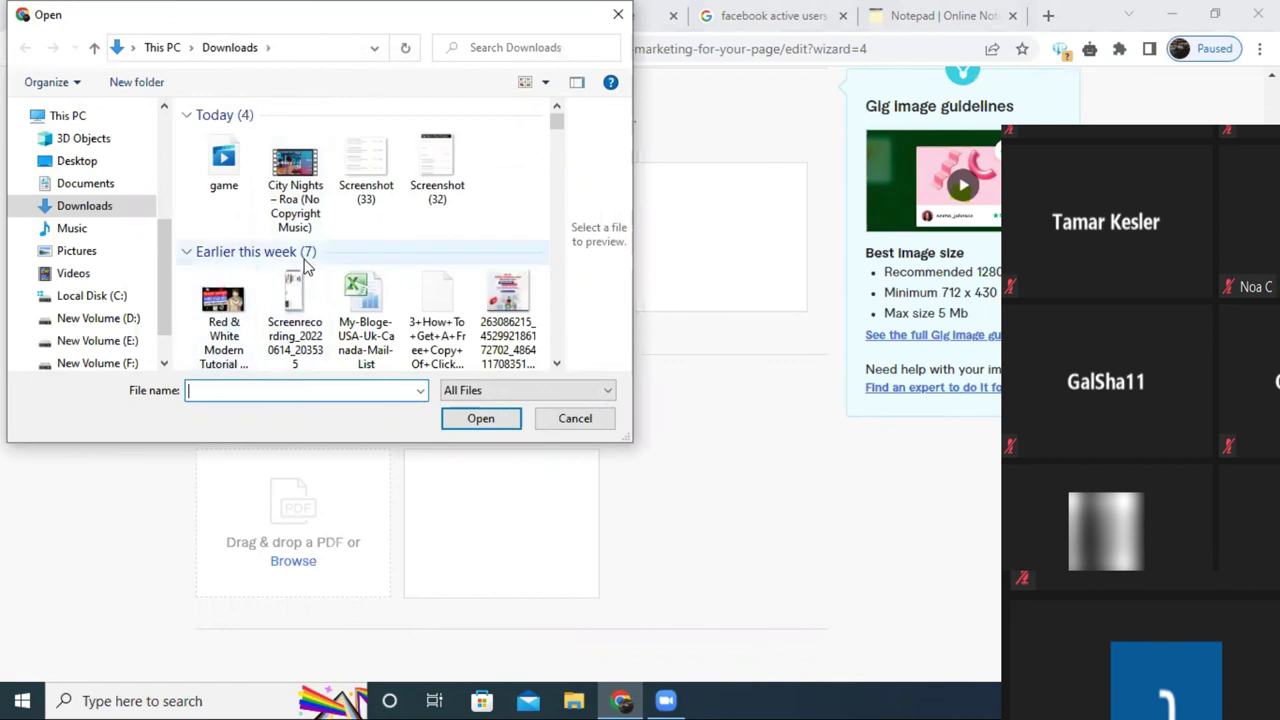
scroll(305, 267, "down", 3)
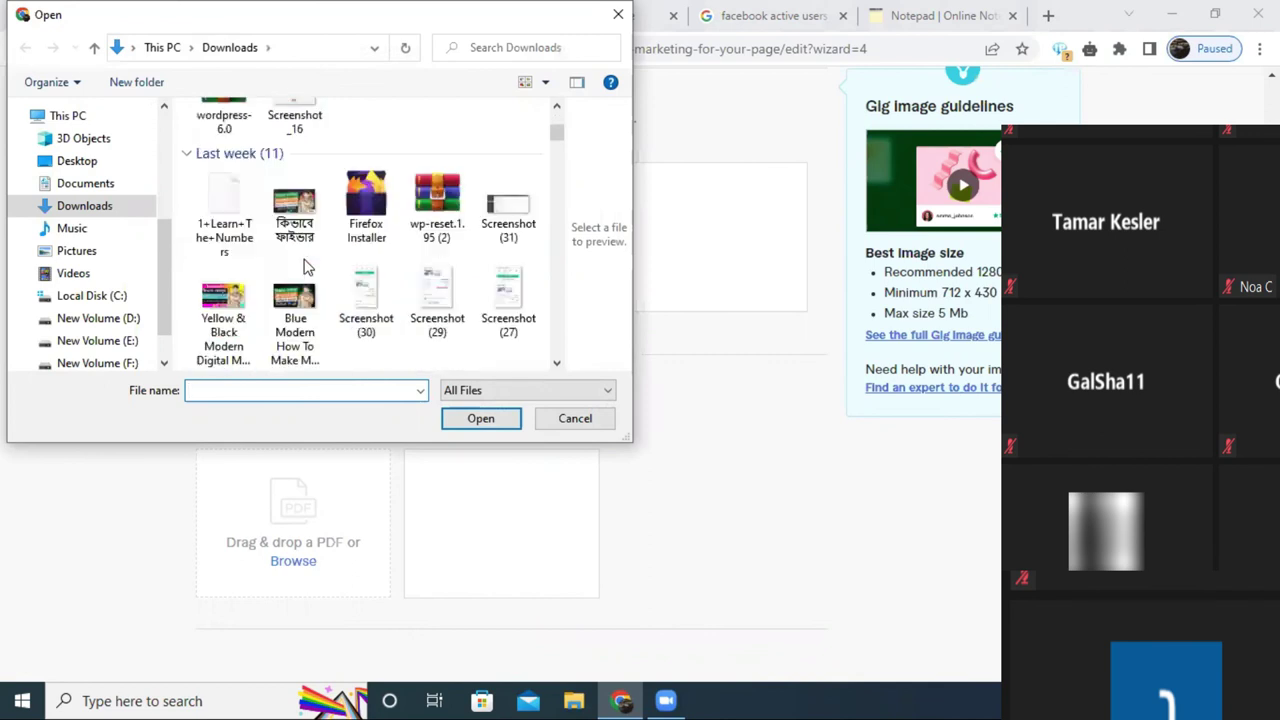
left_click(230, 305)
left_click(480, 418)
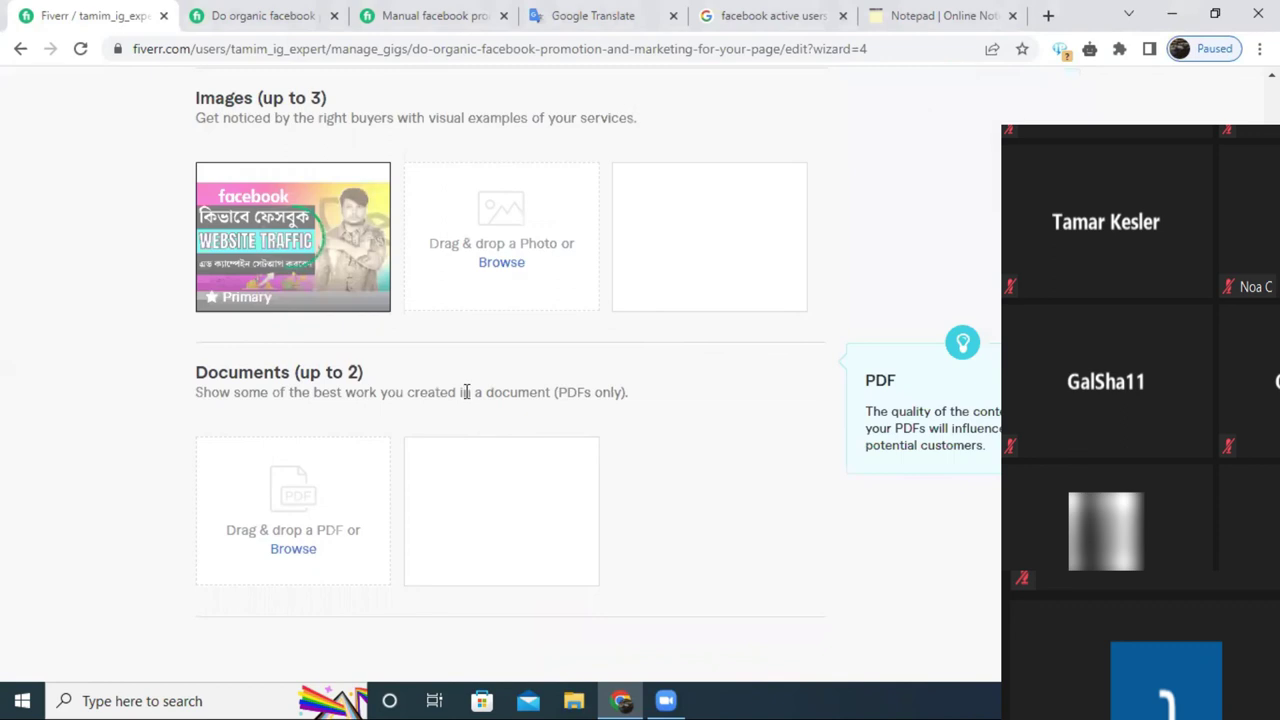
Save the gallery and continue to the Publish stage.
scroll(481, 369, "down", 1)
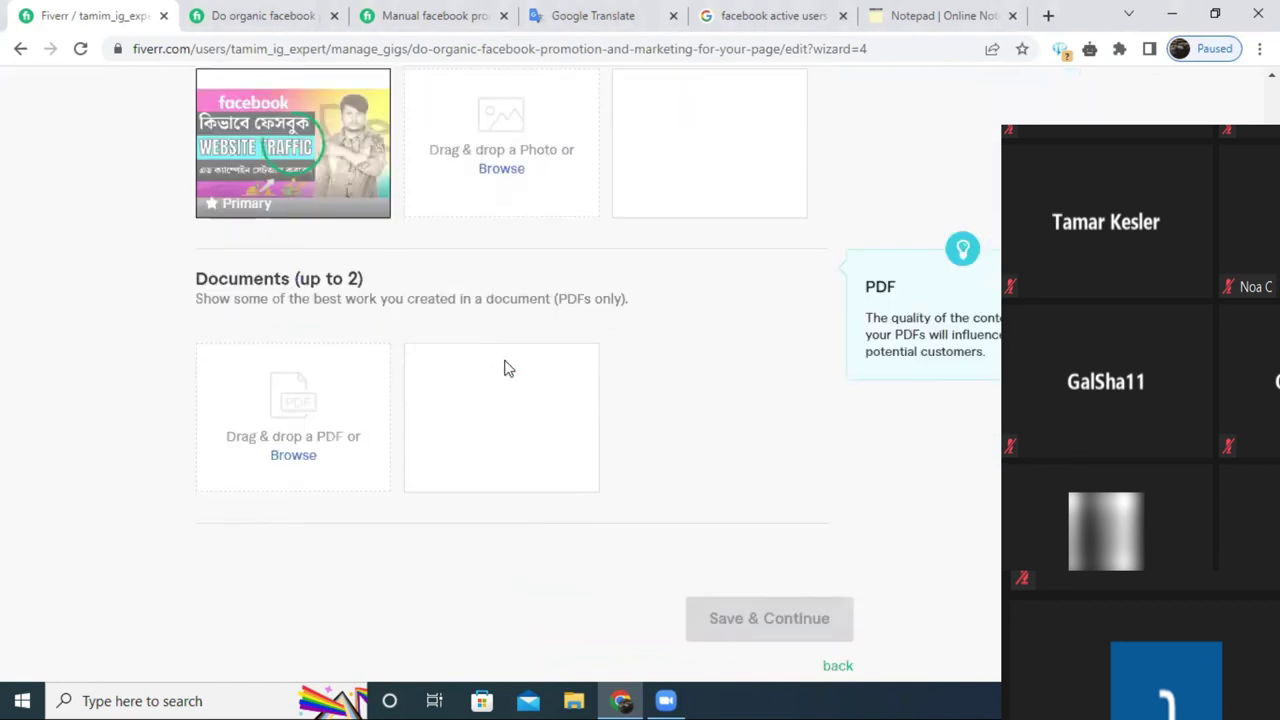
scroll(537, 363, "down", 1)
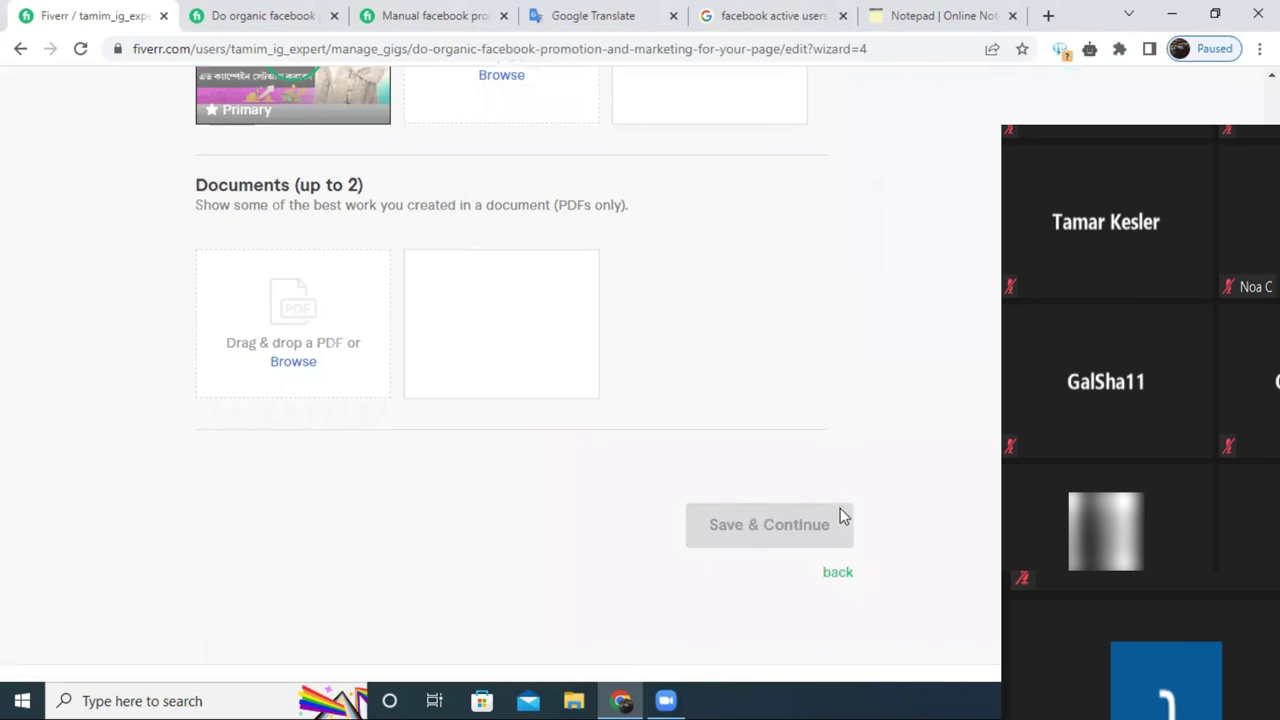
left_click(785, 532)
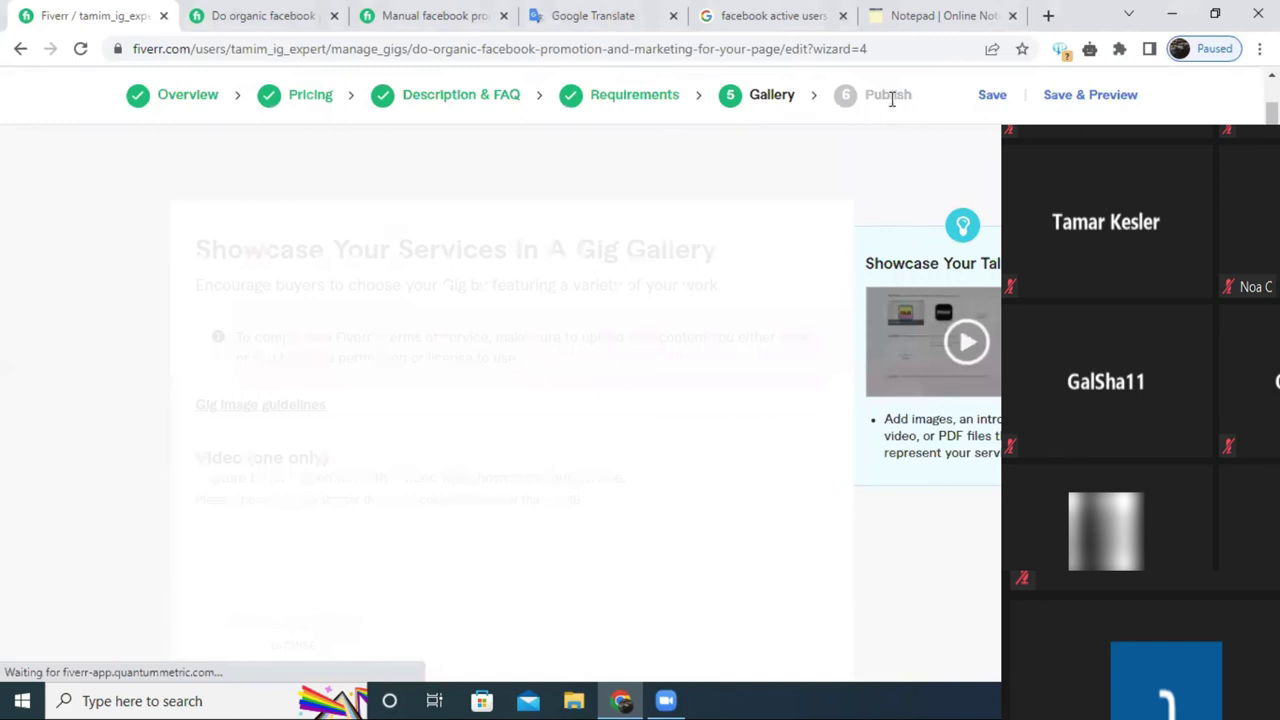
left_click(892, 100)
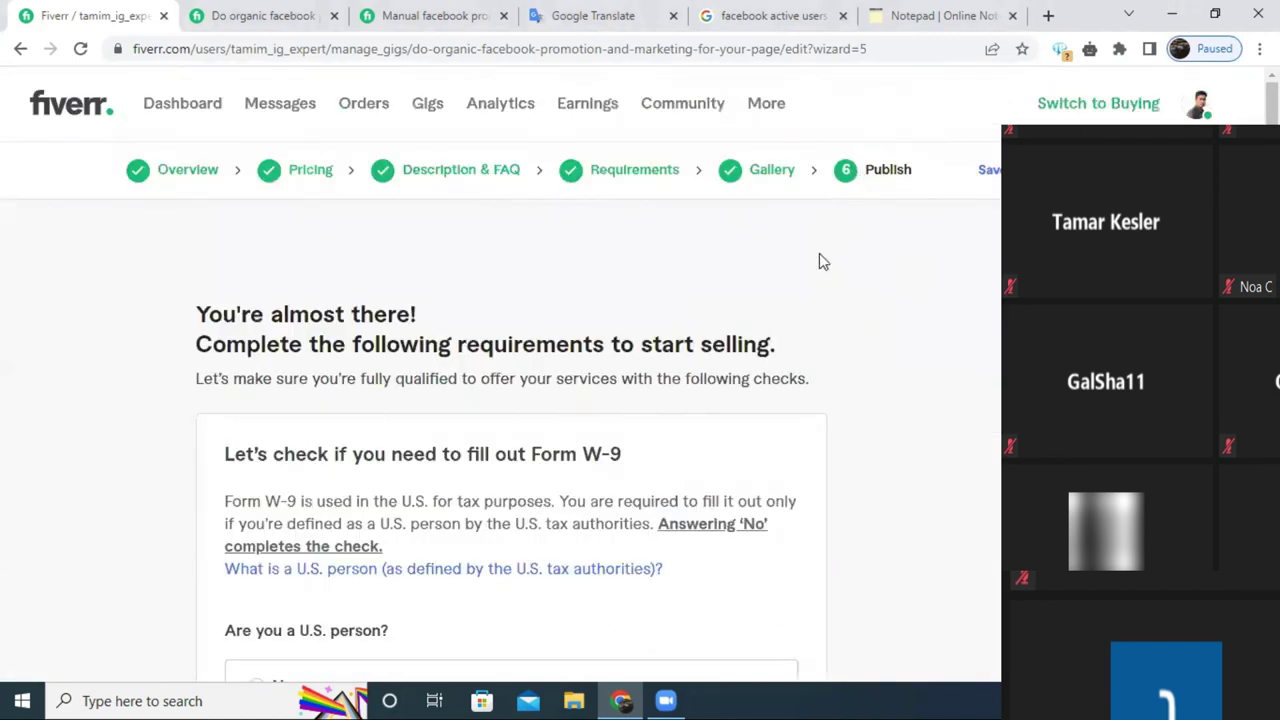
Answer "No" to the U.S. person question in the Form W-9 check, save it and dismiss the confirmation.
scroll(819, 255, "down", 3)
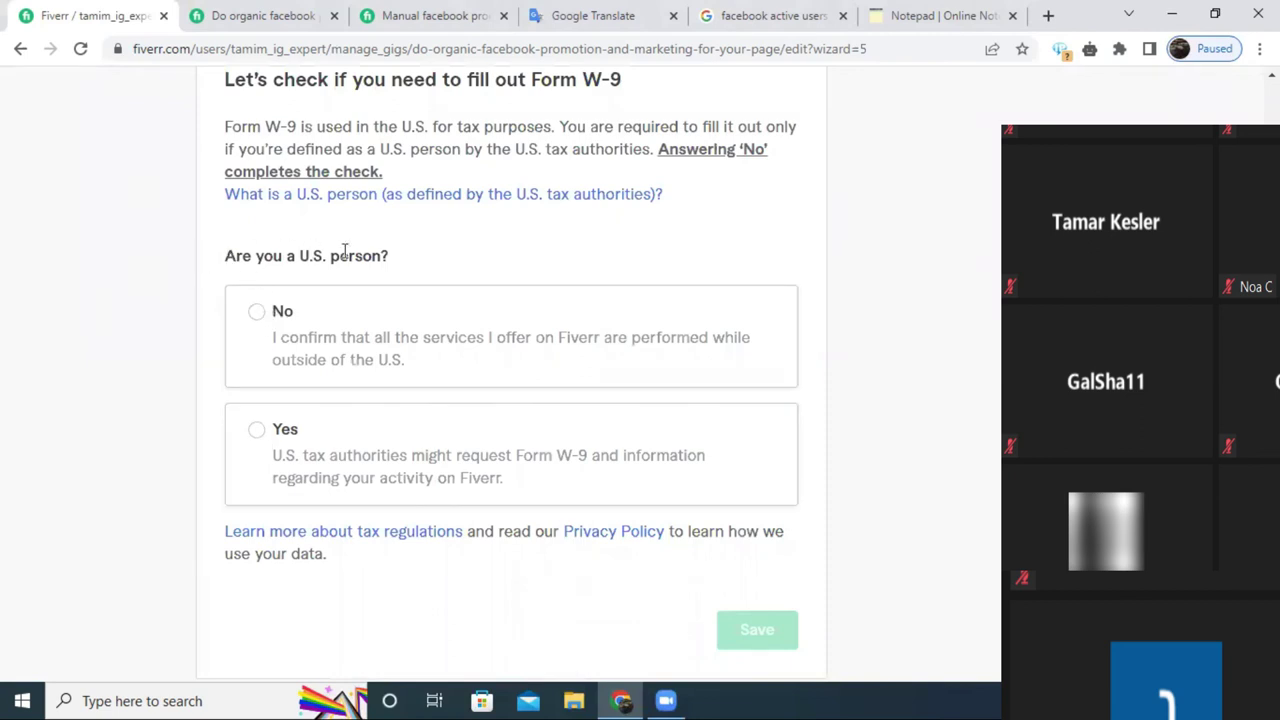
left_click(257, 316)
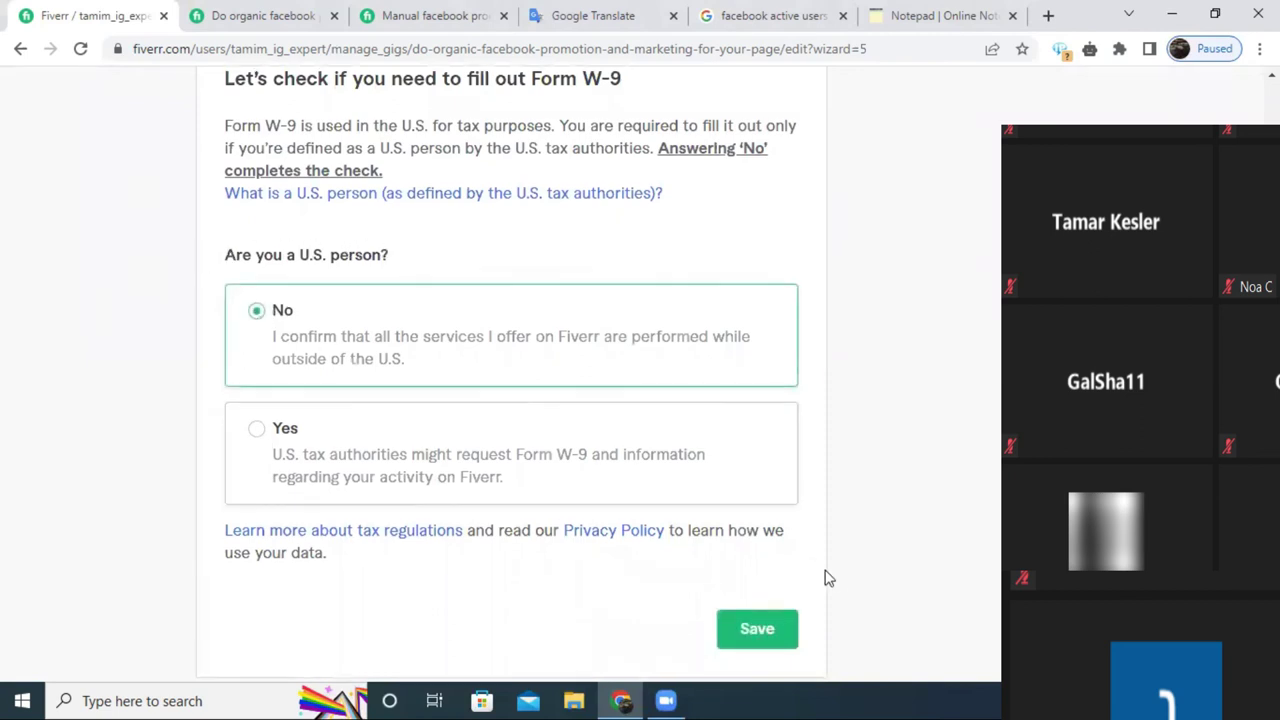
scroll(762, 447, "down", 2)
left_click(757, 443)
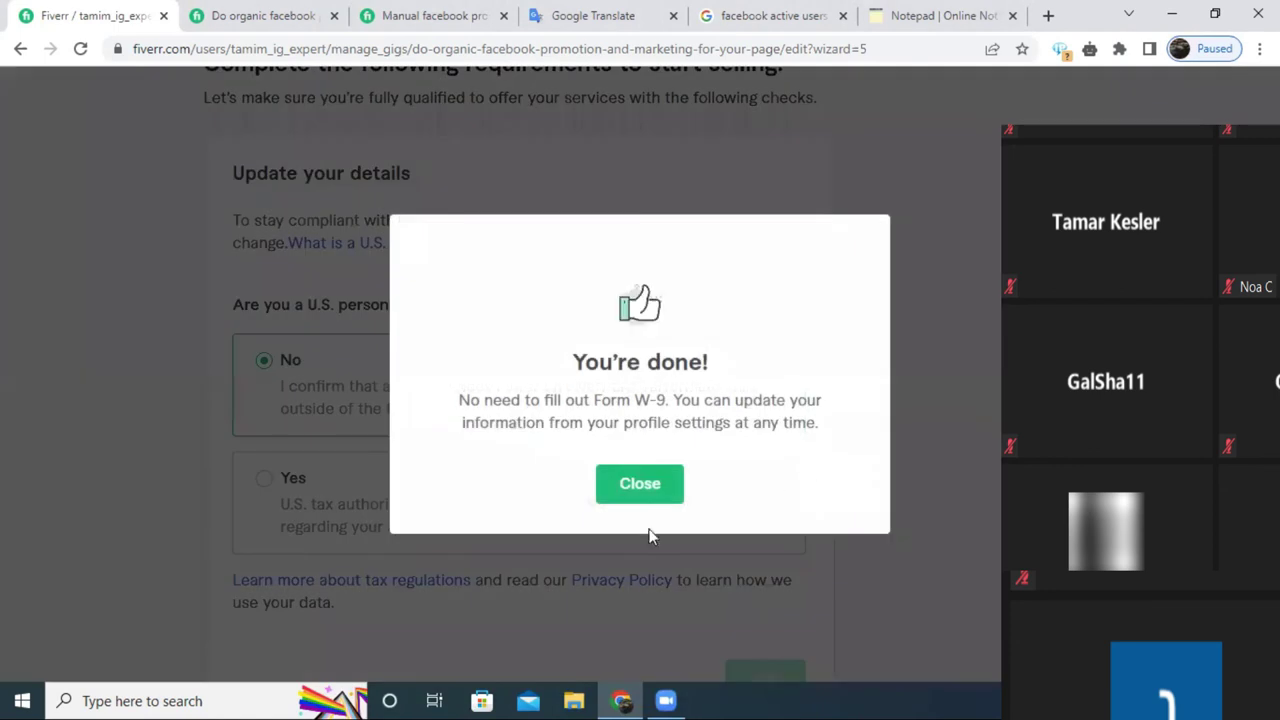
left_click(689, 483)
Publish the organic Facebook promotion gig.
scroll(800, 478, "down", 2)
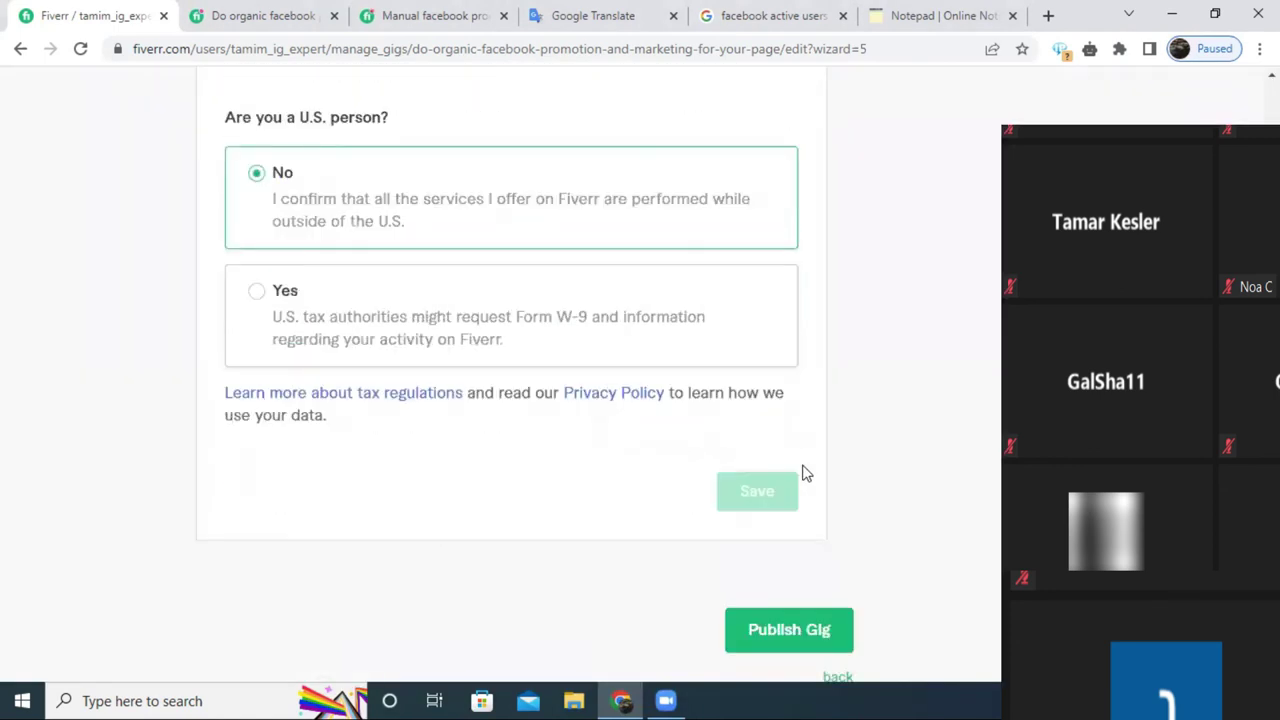
scroll(800, 480, "up", 2)
scroll(803, 580, "down", 4)
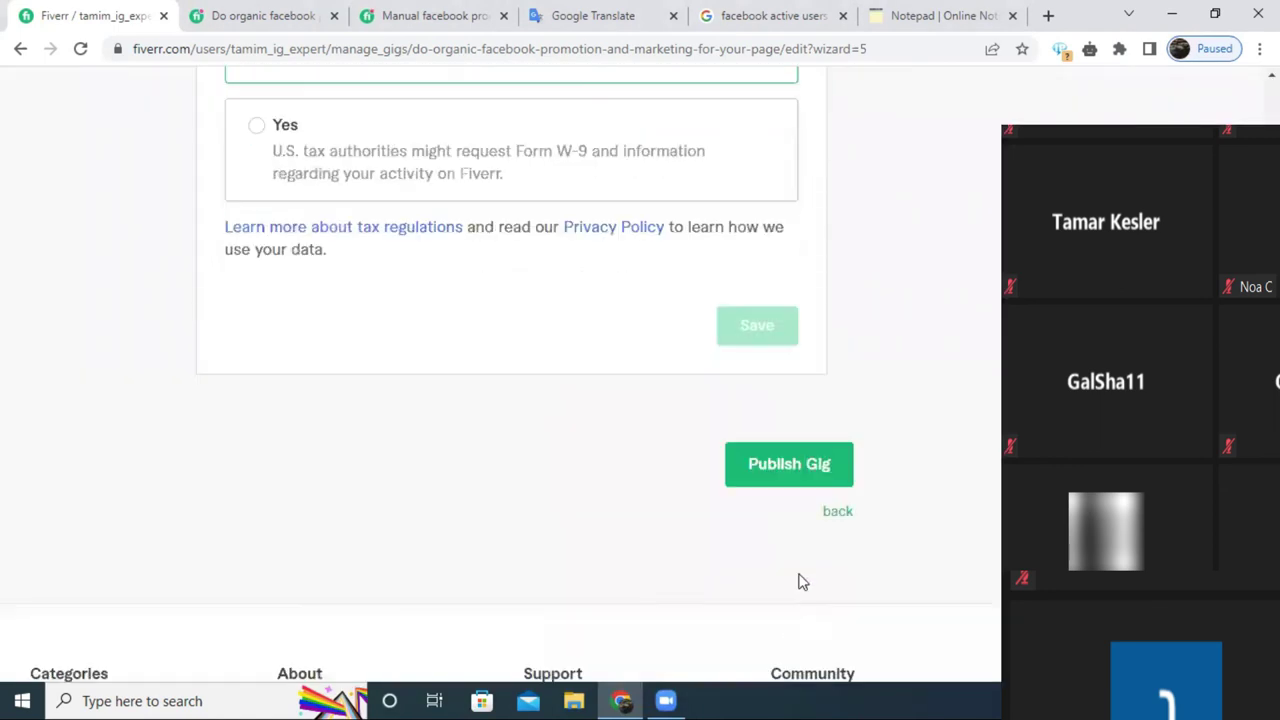
left_click(795, 444)
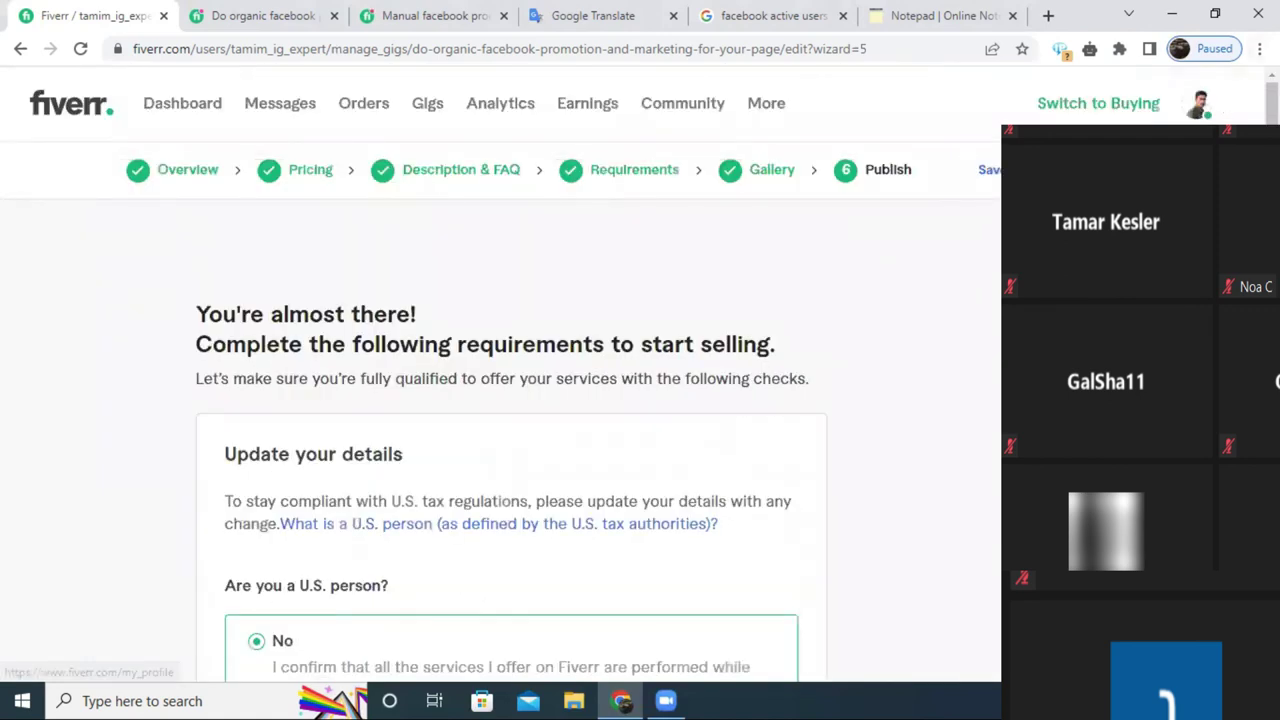
Reopen the organic Facebook promotion gig from the profile's drafts, then save its Overview stage and continue to Pricing.
left_click(433, 15)
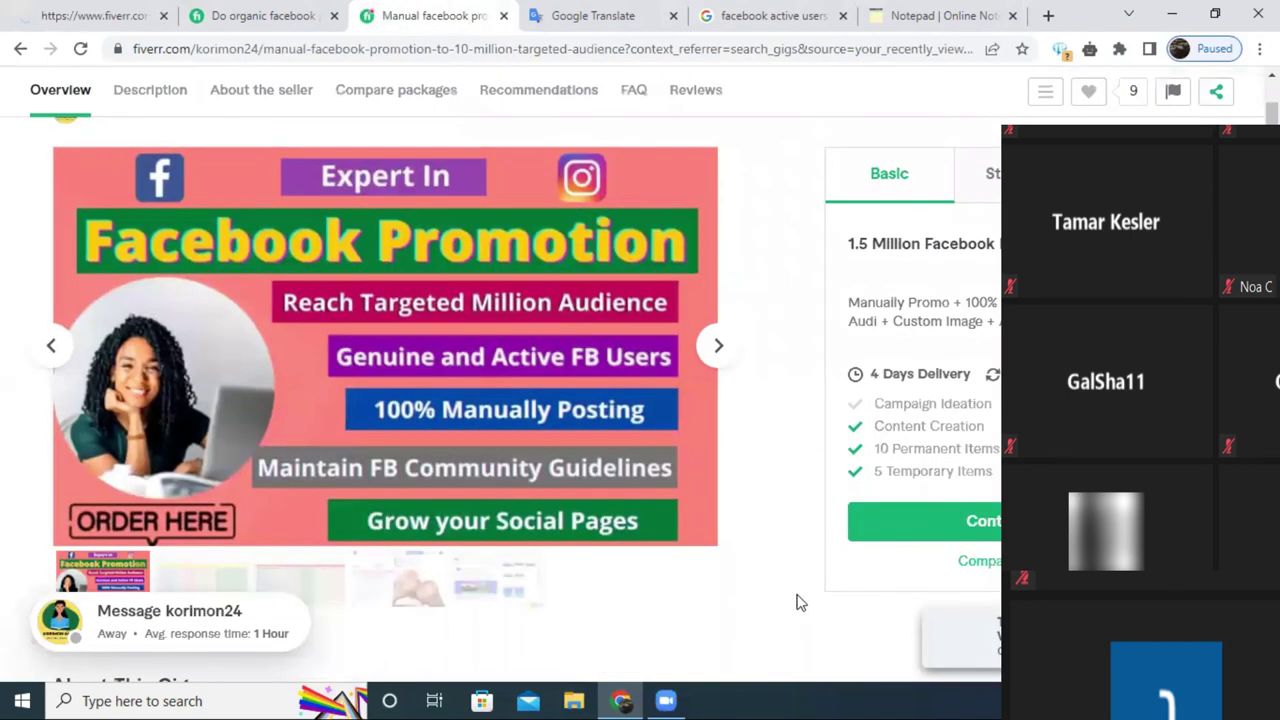
left_click(95, 15)
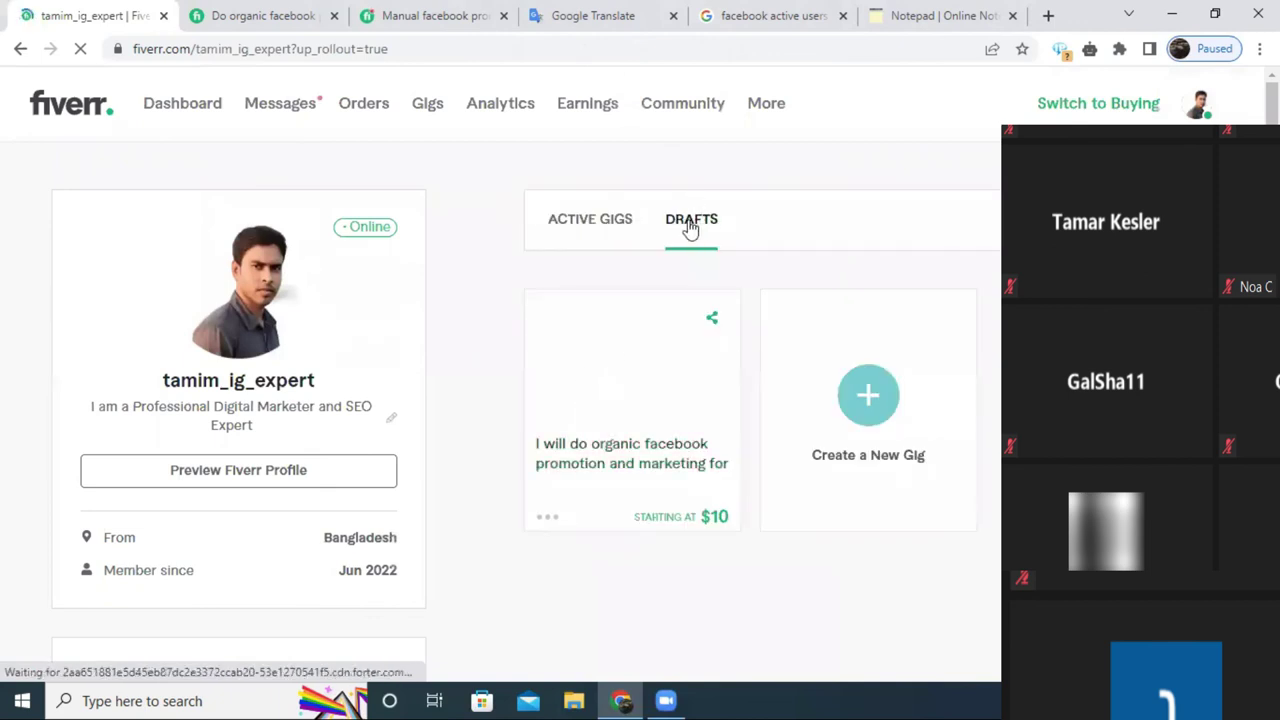
left_click(615, 460)
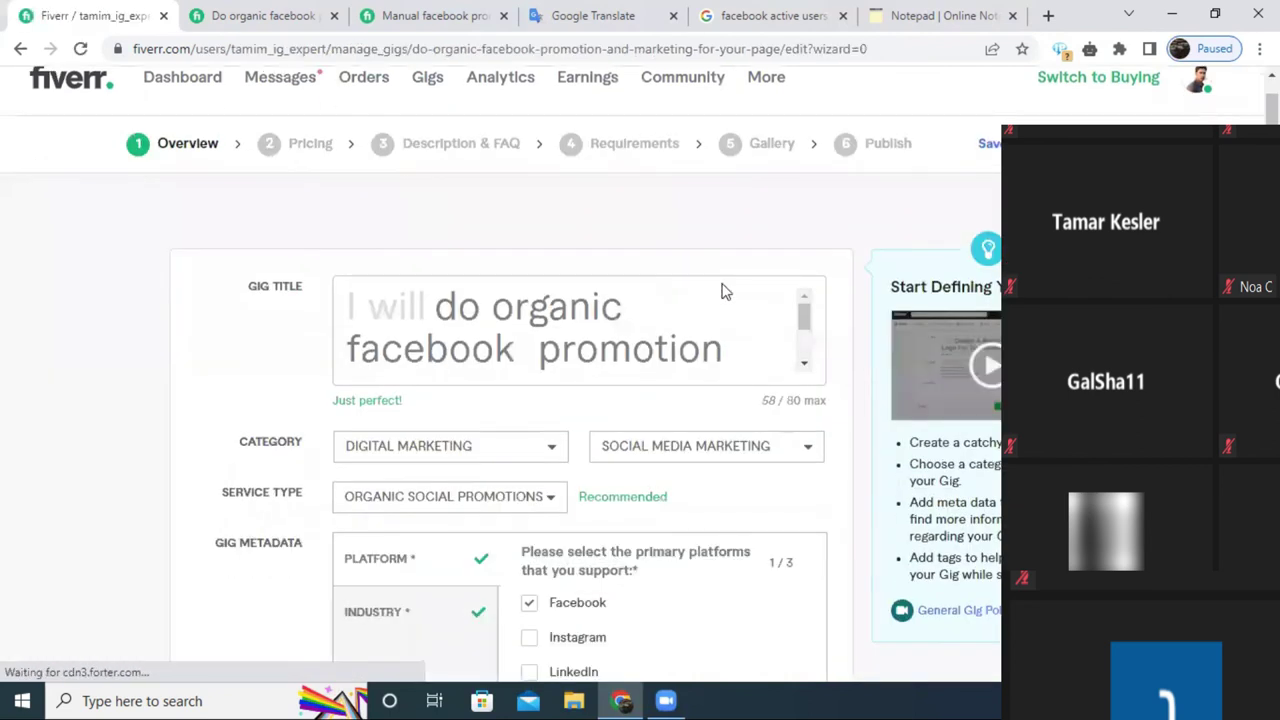
scroll(727, 550, "down", 6)
left_click(733, 569)
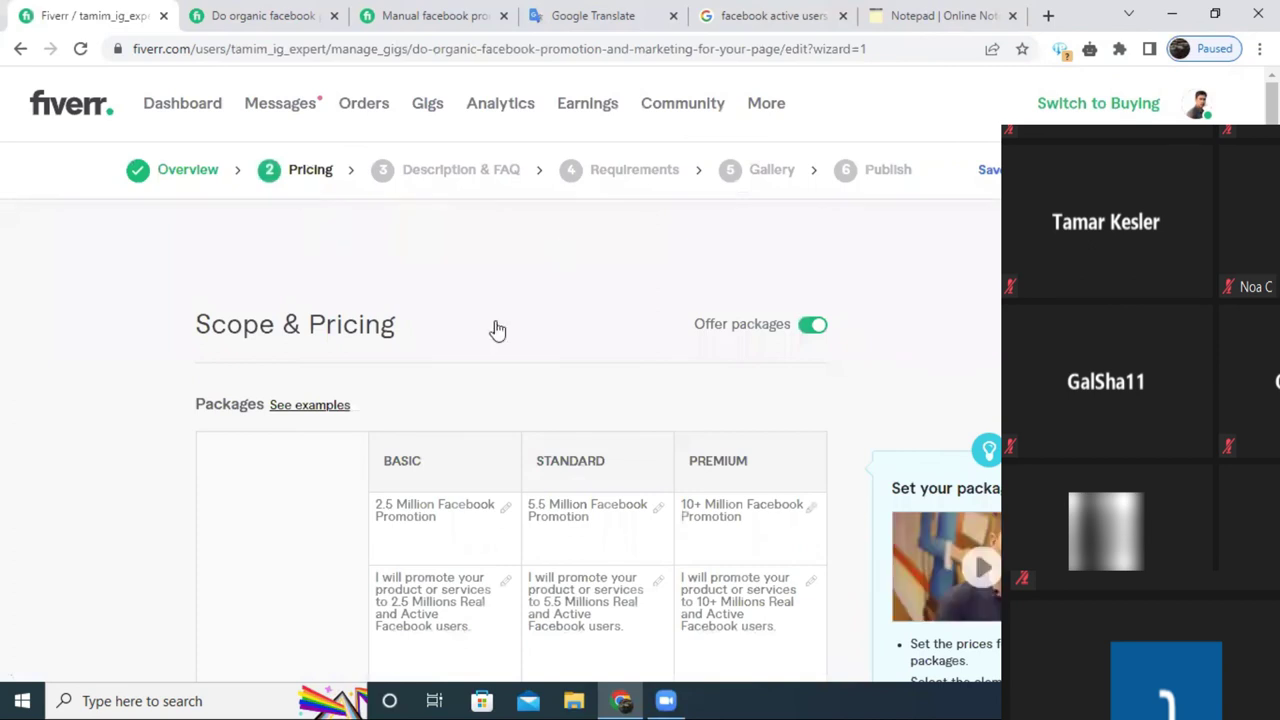
Save the Scope & Pricing stage and continue to Description & FAQ.
scroll(560, 322, "down", 5)
scroll(740, 420, "down", 10)
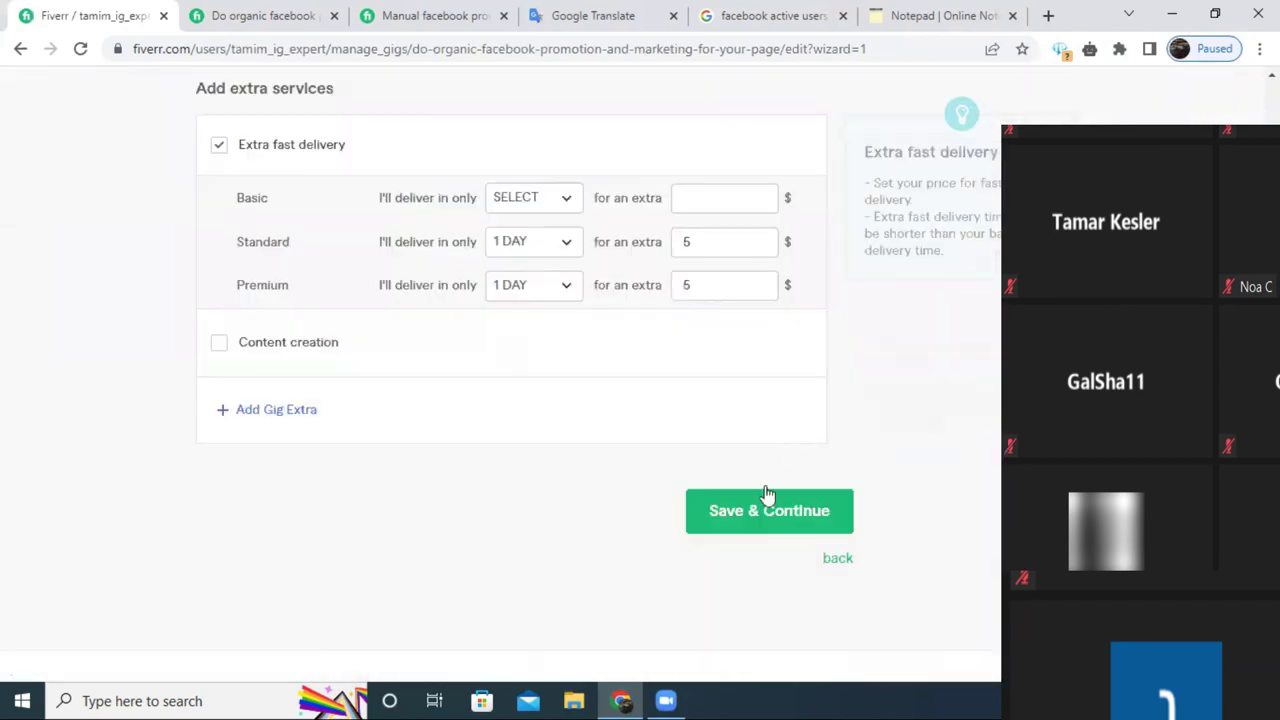
left_click(766, 494)
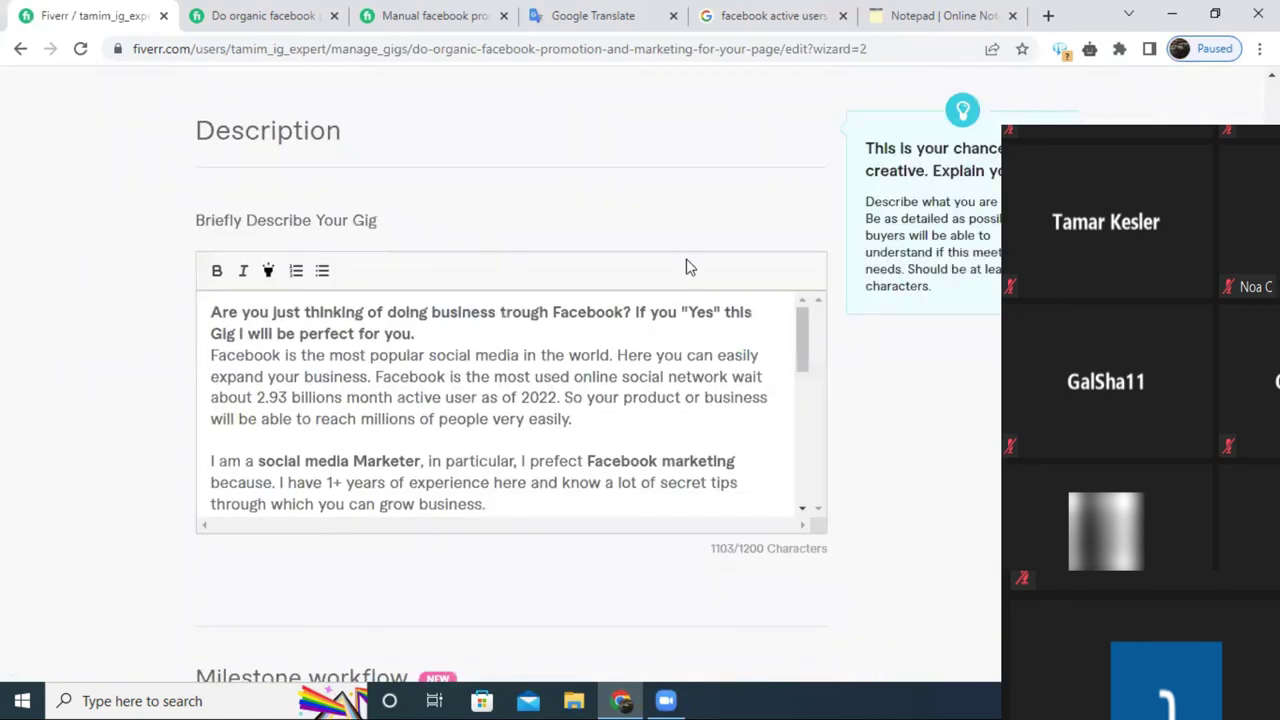
Review the gig's description, milestone workflow and FAQ sections in the Description & FAQ stage.
scroll(503, 213, "up", 2)
scroll(643, 169, "up", 1)
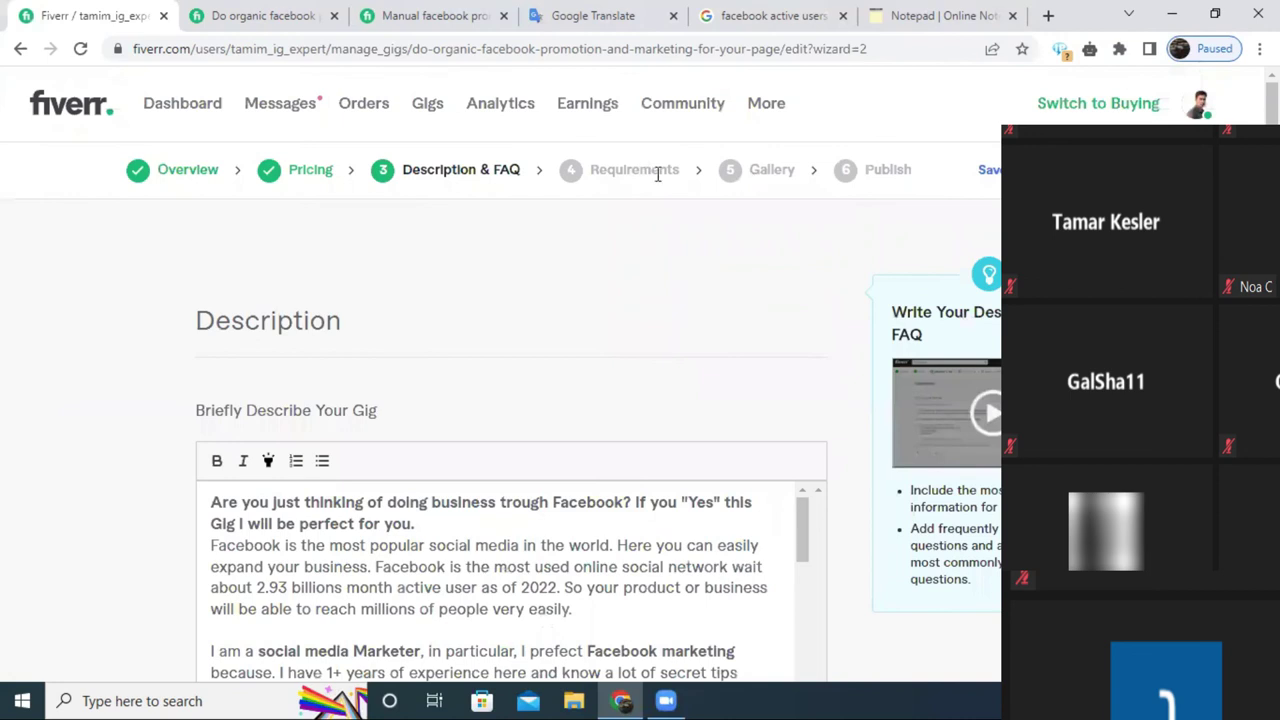
scroll(700, 220, "down", 10)
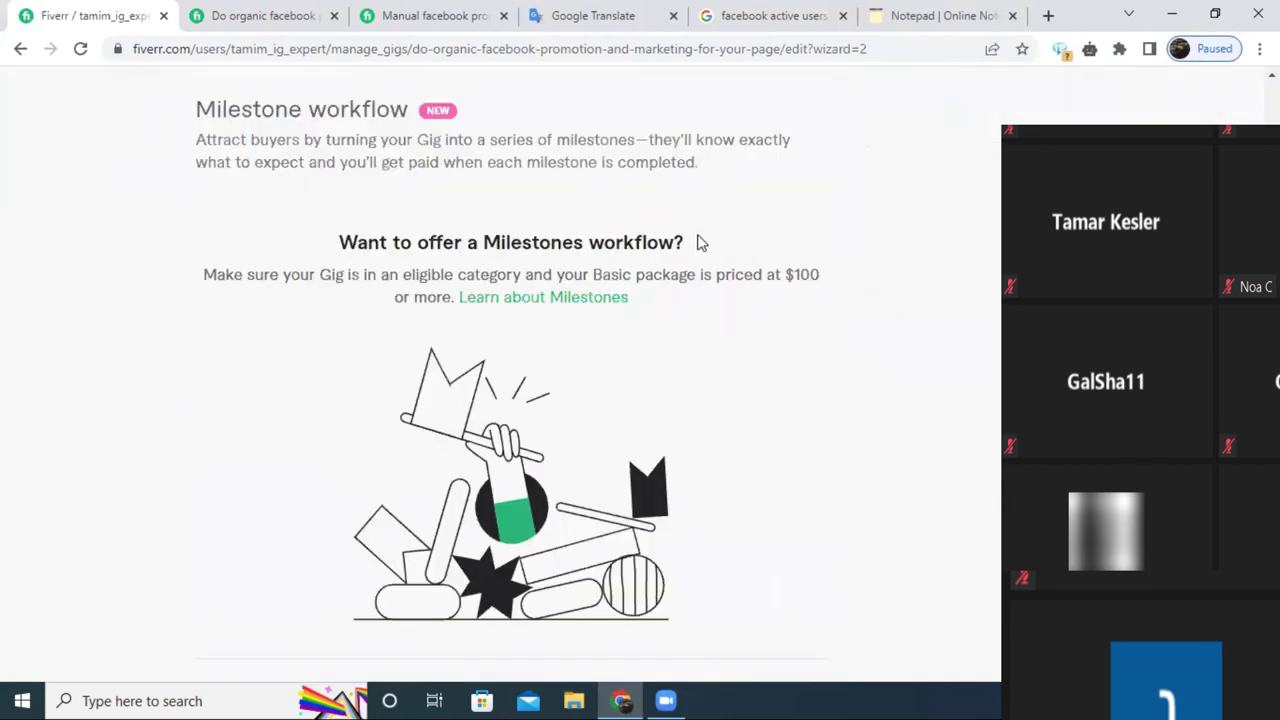
scroll(699, 240, "down", 5)
scroll(600, 190, "up", 1)
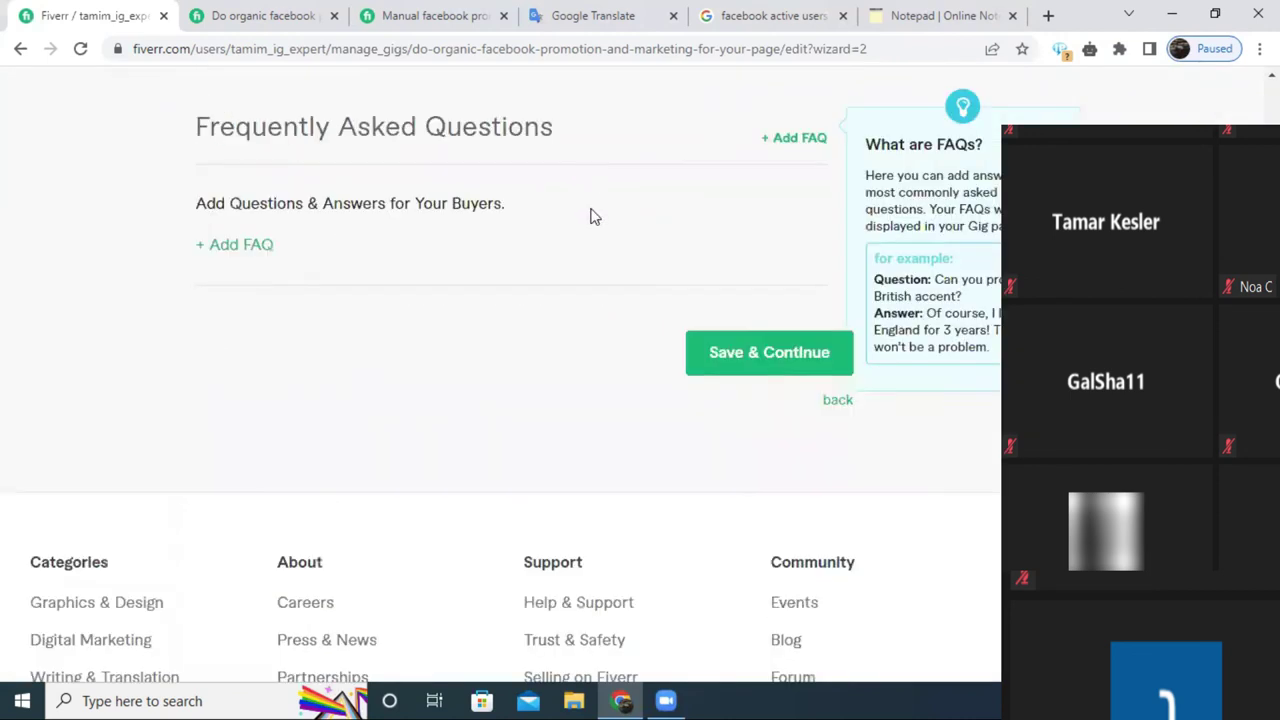
scroll(590, 217, "up", 6)
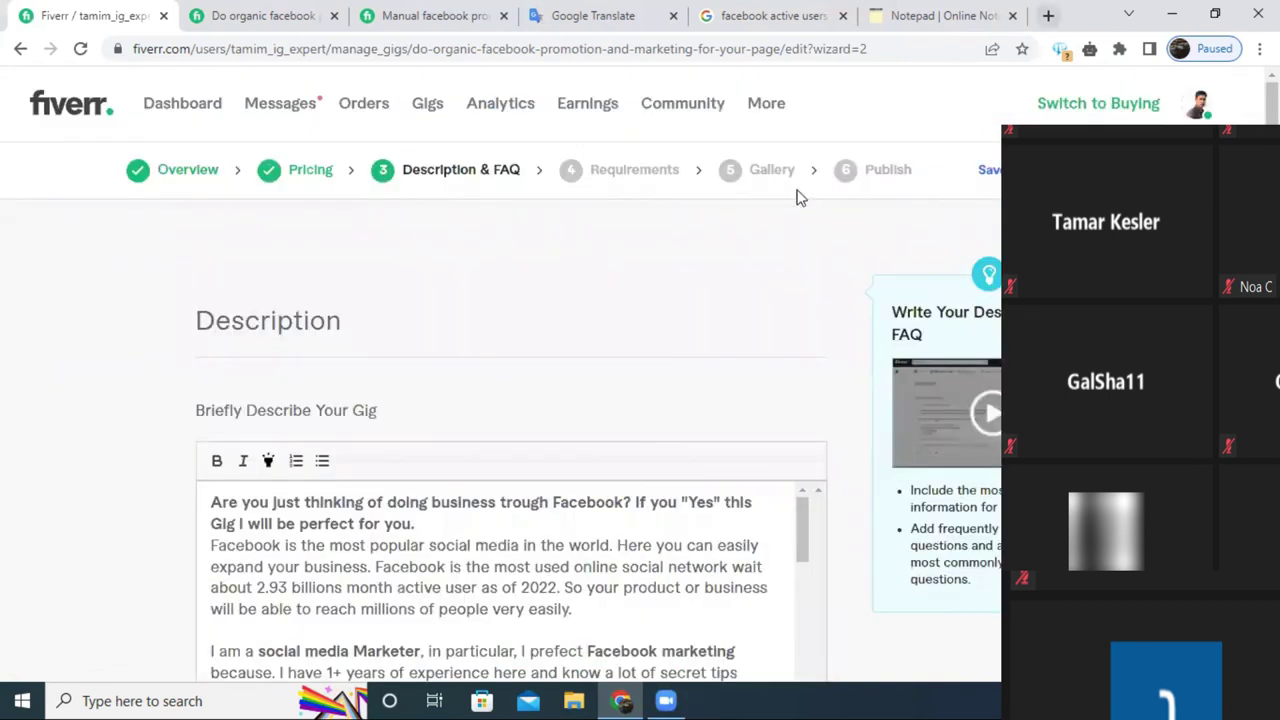
left_click(570, 645)
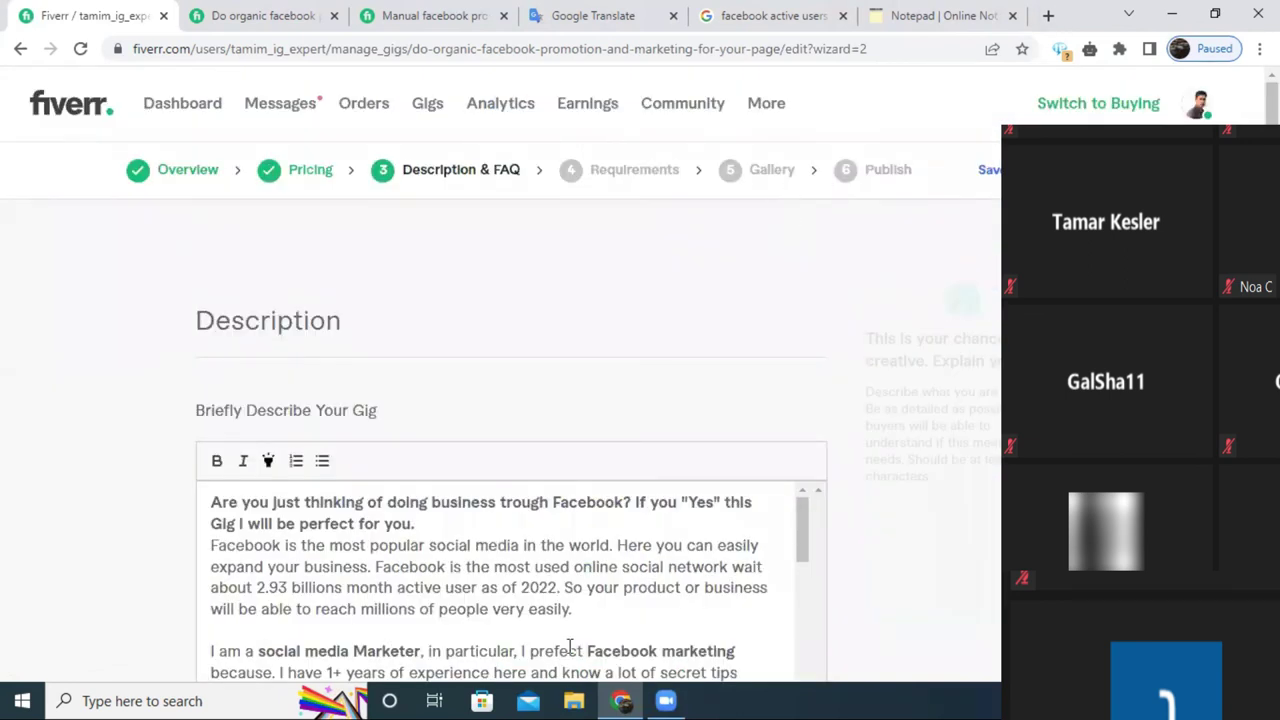